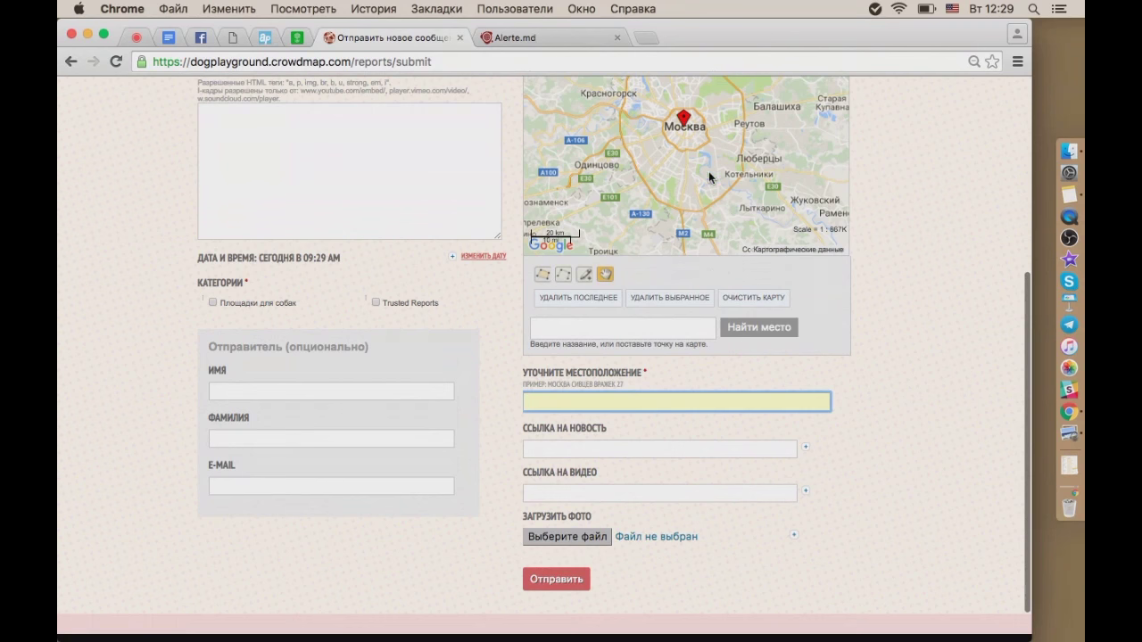
# Move the Moscow marker south, enter location 'Красная площадь дом 1' in Russian and submit
pyautogui.moveTo(683, 121); pyautogui.dragTo(683, 172)
pyautogui.scroll(1, 890, 237)
pyautogui.click(628, 456)
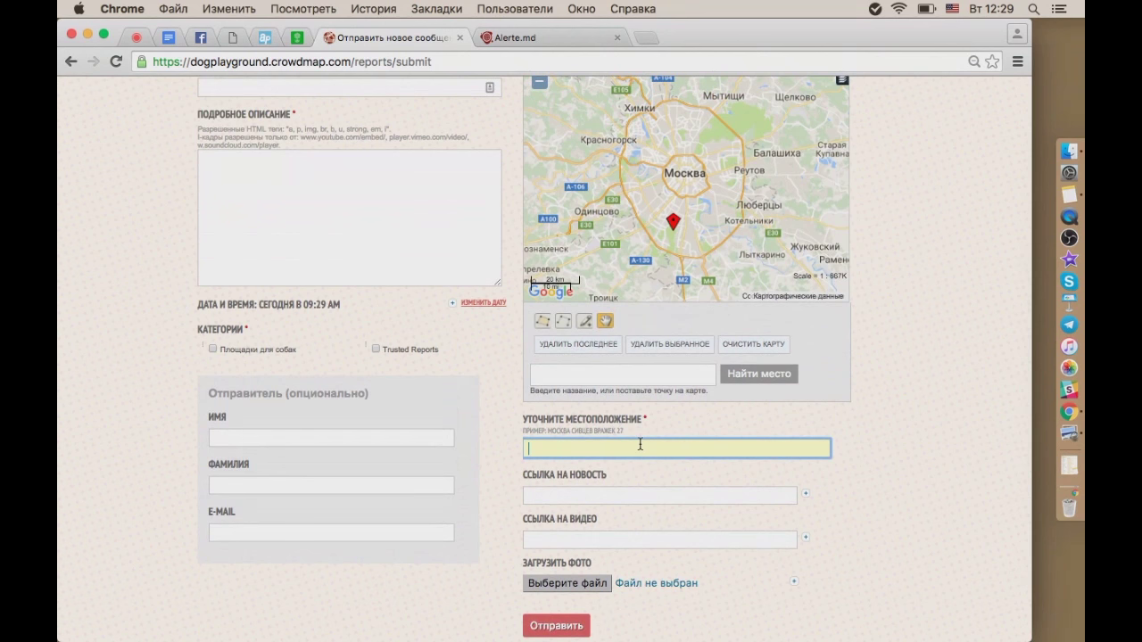
pyautogui.hotkey('ctrl', 'space')
pyautogui.write('К')
pyautogui.press('Return')
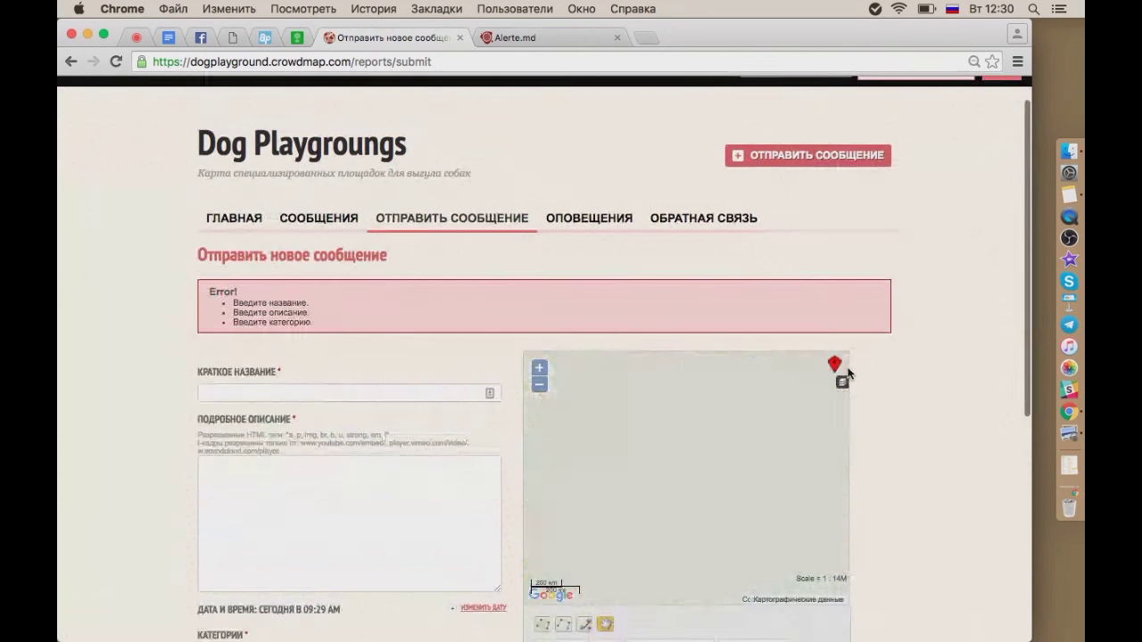
# Zoom and pan the report map to city level around the Moscow marker
pyautogui.click(538, 383)
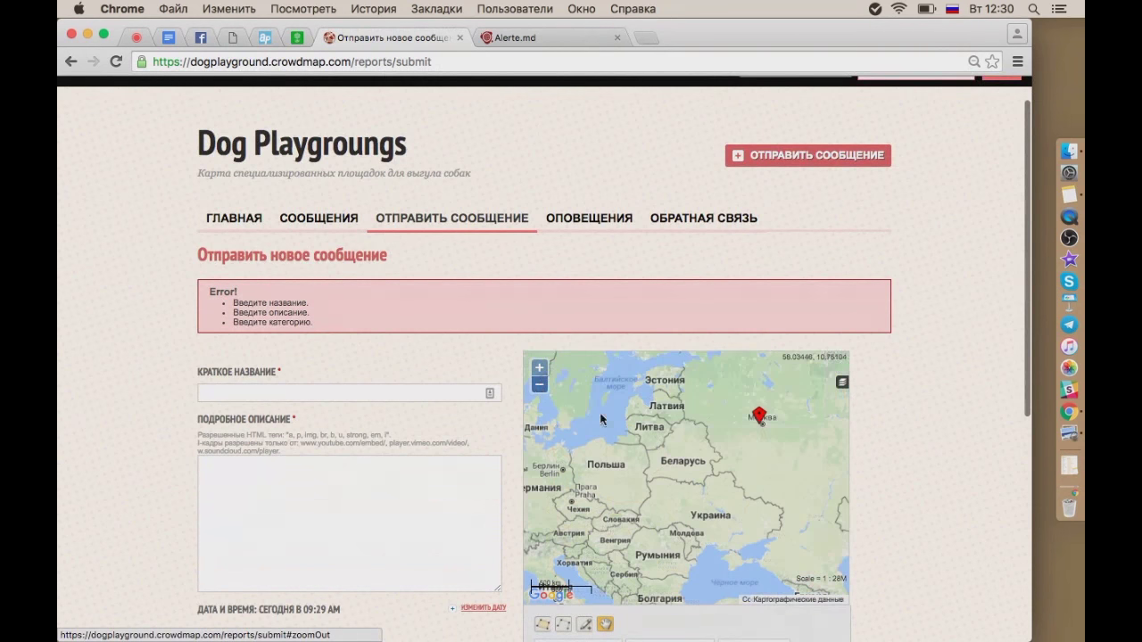
pyautogui.click(539, 367)
pyautogui.moveTo(809, 438); pyautogui.dragTo(643, 482)
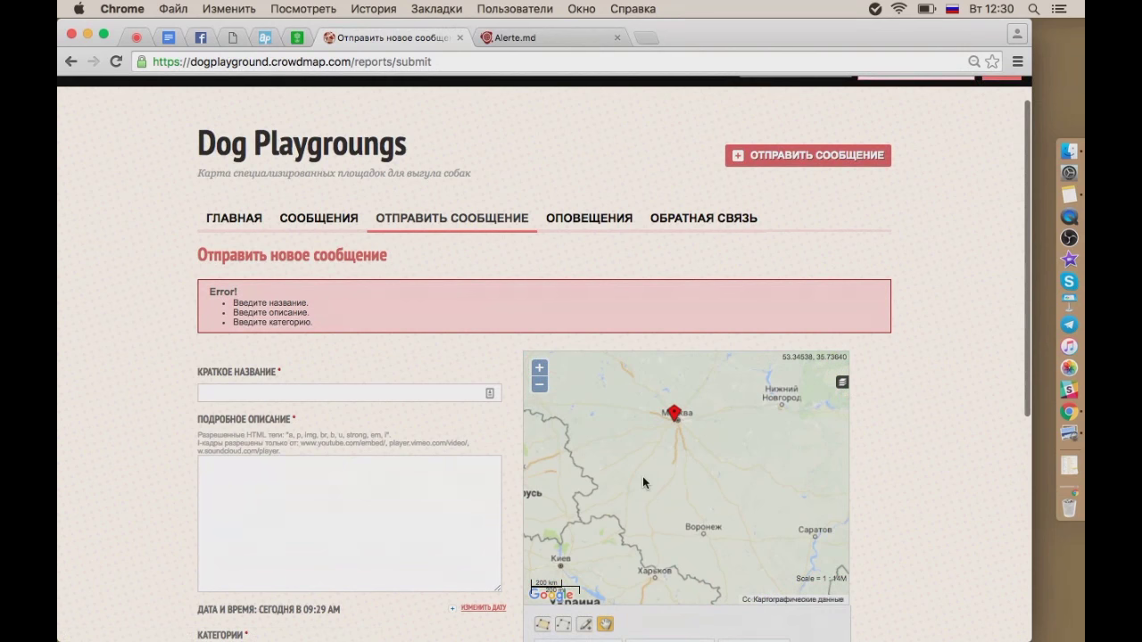
pyautogui.scroll(1, 685, 473)
pyautogui.moveTo(719, 422); pyautogui.dragTo(721, 505)
pyautogui.click(538, 368)
pyautogui.click(538, 367)
pyautogui.moveTo(563, 381); pyautogui.dragTo(612, 477)
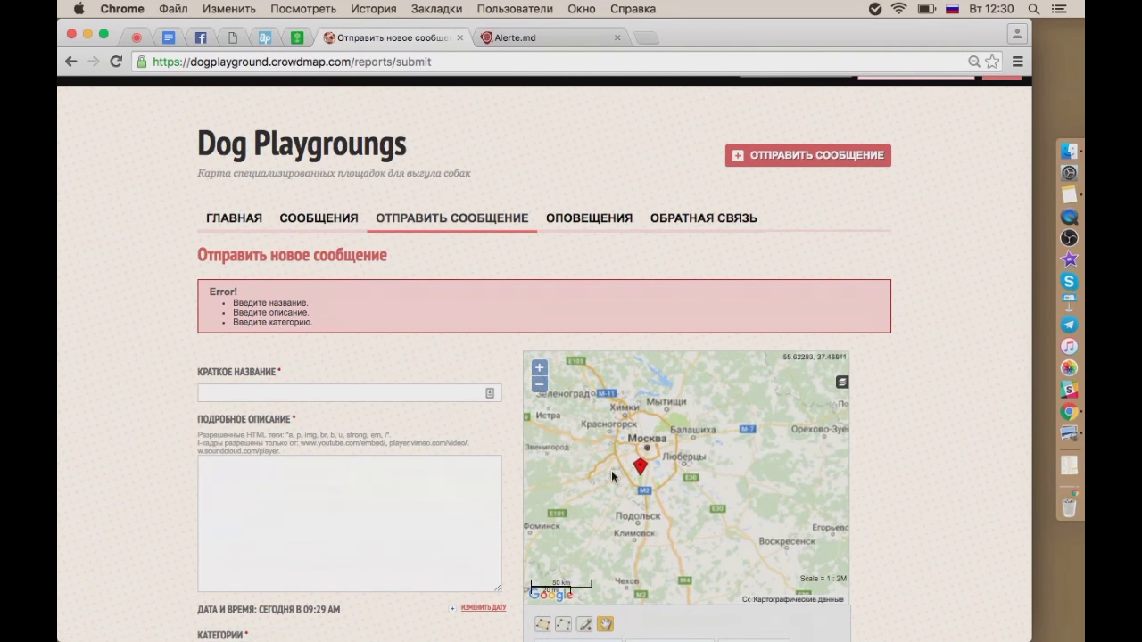
pyautogui.click(539, 368)
pyautogui.moveTo(694, 460); pyautogui.dragTo(740, 510)
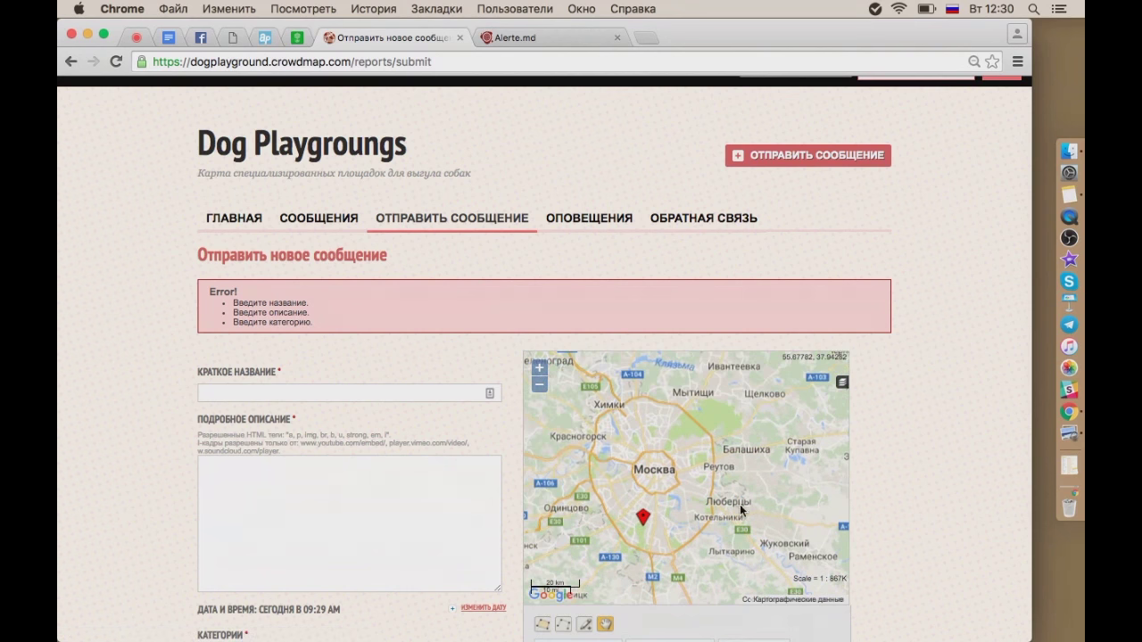
pyautogui.scroll(-8, 891, 482)
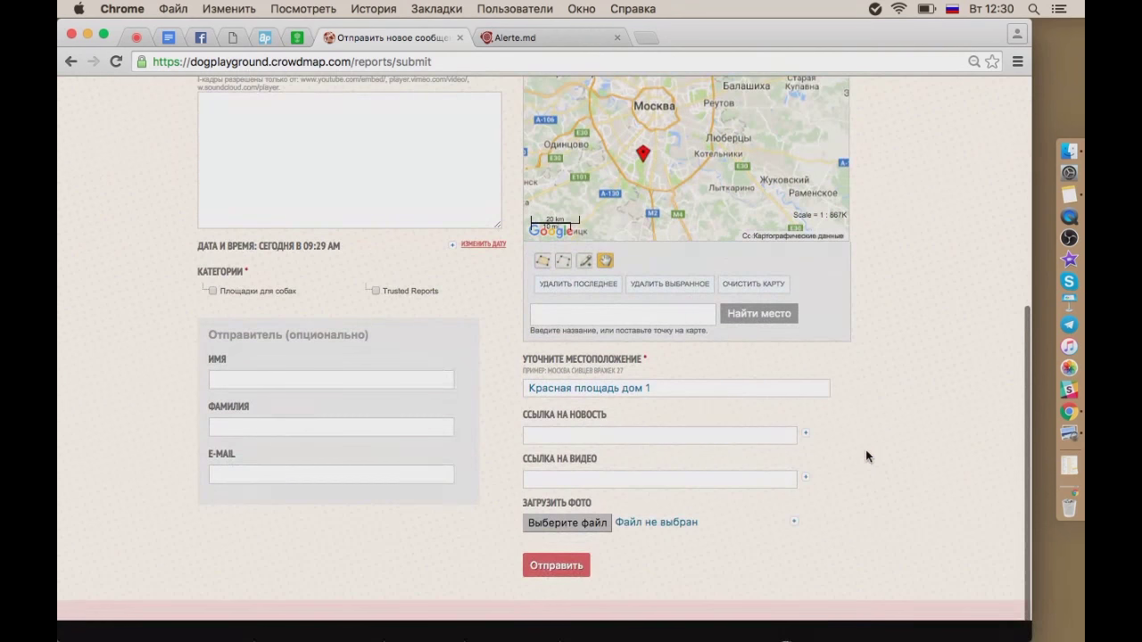
# Confirm the location entry, then zoom two more levels and centre the red marker
pyautogui.click(671, 386)
pyautogui.scroll(2, 710, 388)
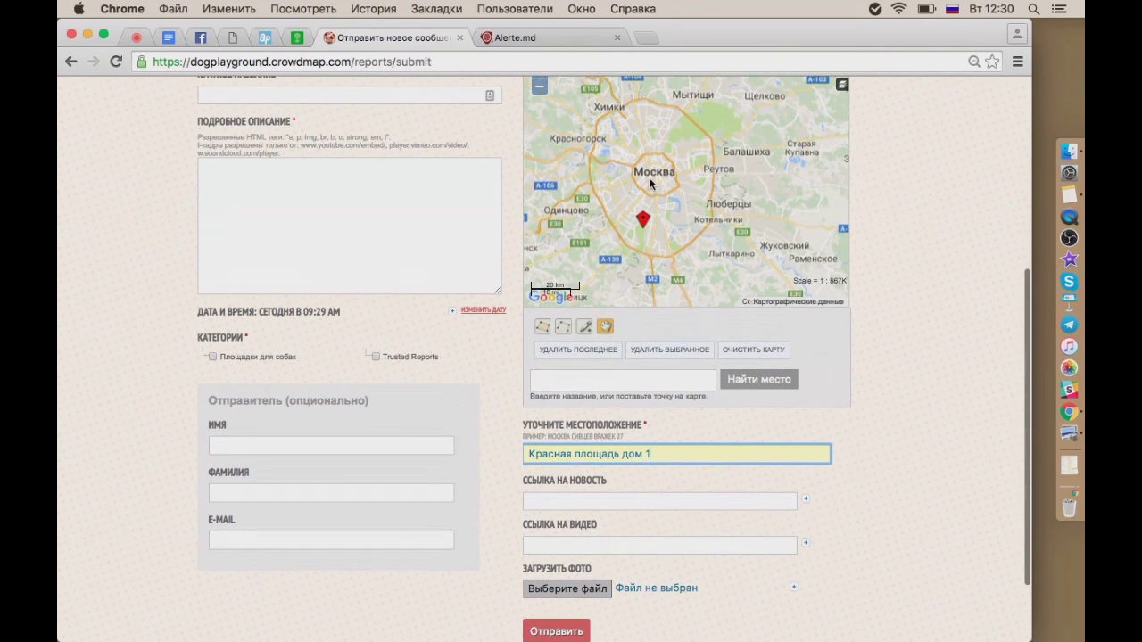
pyautogui.moveTo(649, 183); pyautogui.dragTo(665, 233)
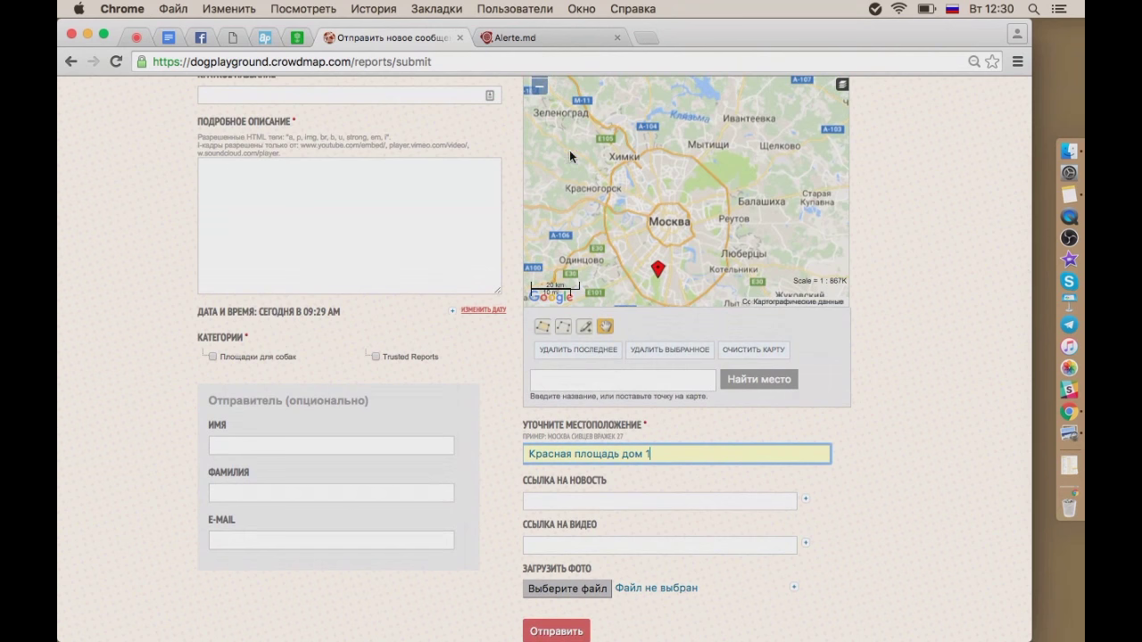
pyautogui.press('Return')
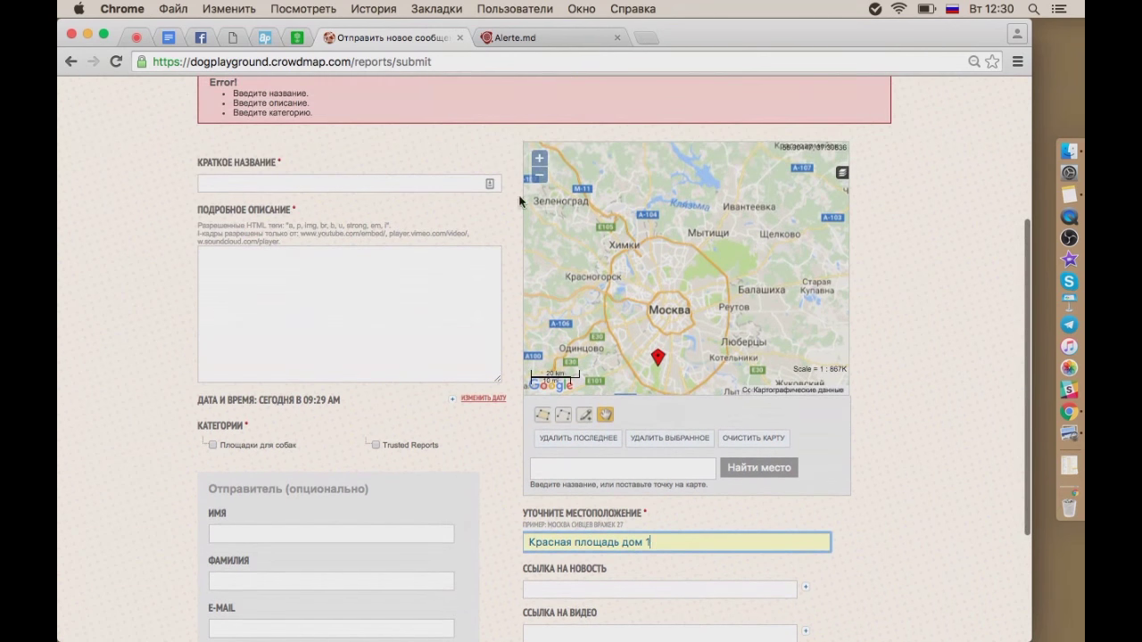
pyautogui.click(538, 161)
pyautogui.moveTo(630, 380); pyautogui.dragTo(668, 249)
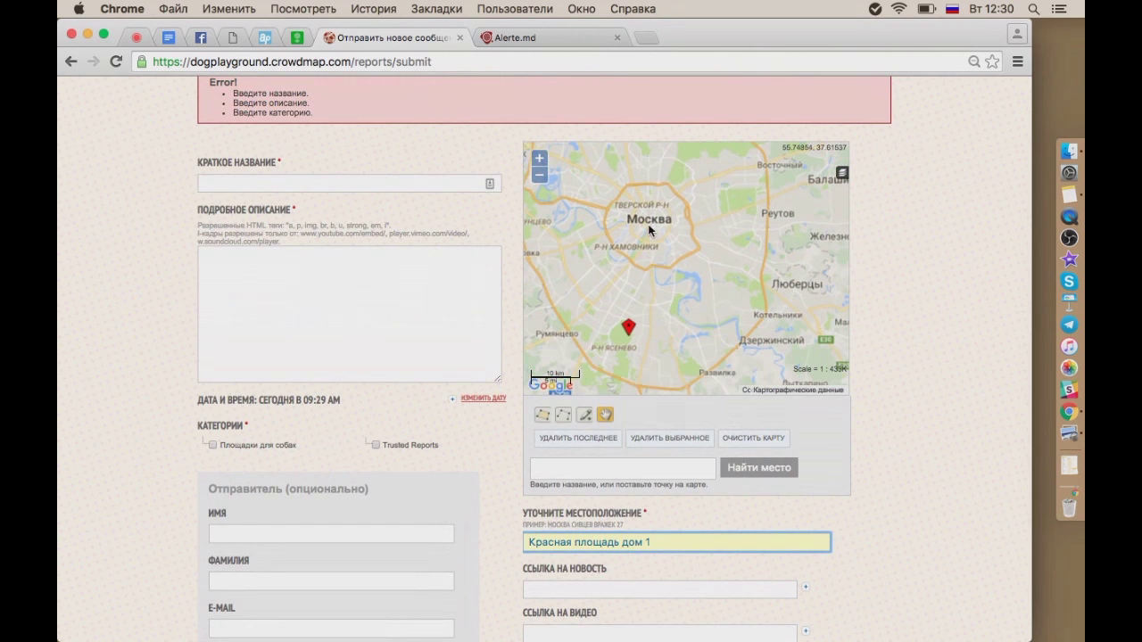
pyautogui.click(538, 158)
pyautogui.moveTo(628, 349)
pyautogui.mouseDown()
pyautogui.moveTo(707, 308)
pyautogui.moveTo(713, 254)
pyautogui.mouseUp()
# Zoom to street level on the park beside the red marker and select area drawing
pyautogui.click(539, 158)
pyautogui.click(538, 158)
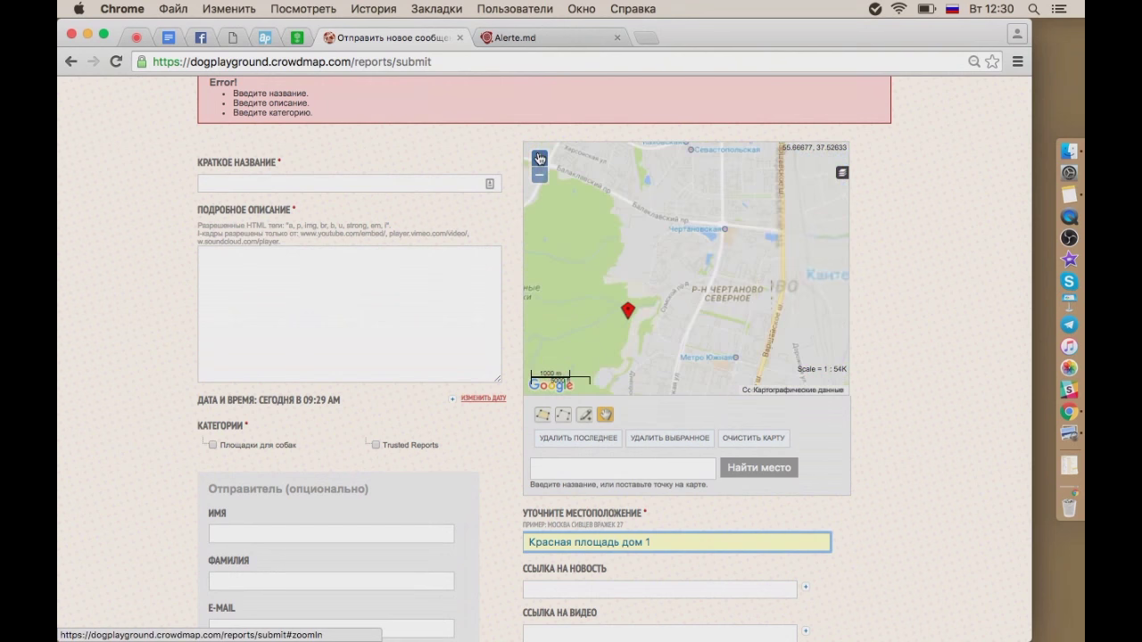
pyautogui.click(538, 158)
pyautogui.moveTo(661, 311); pyautogui.dragTo(757, 237)
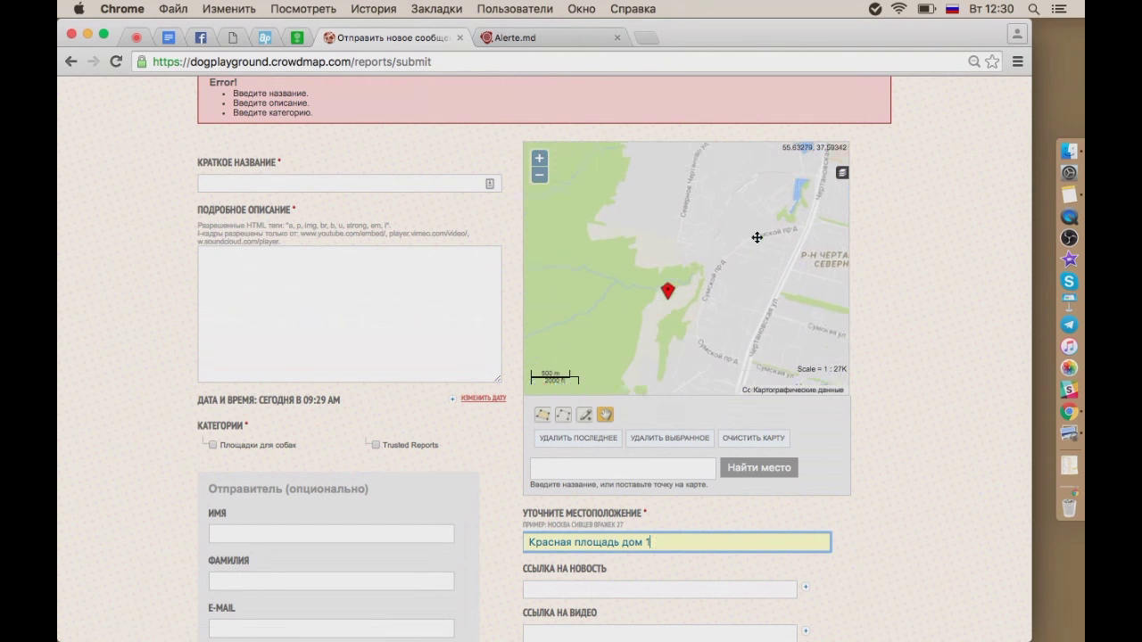
pyautogui.click(539, 158)
pyautogui.moveTo(735, 277); pyautogui.dragTo(664, 229)
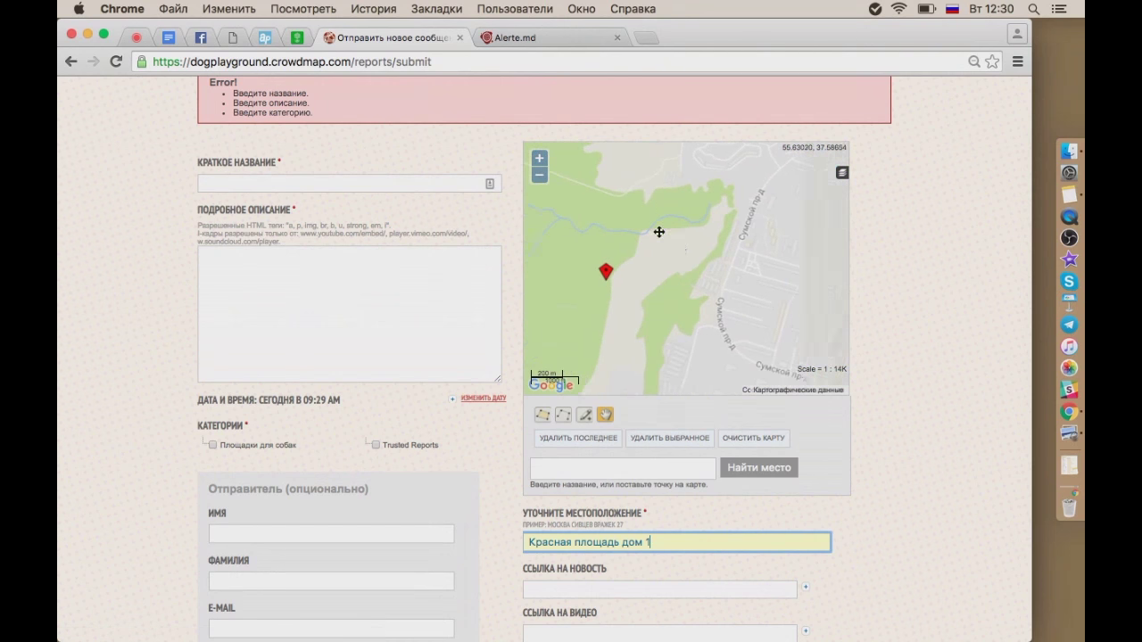
pyautogui.click(540, 164)
pyautogui.moveTo(698, 288)
pyautogui.mouseDown()
pyautogui.moveTo(789, 276)
pyautogui.moveTo(684, 247)
pyautogui.moveTo(706, 241)
pyautogui.mouseUp()
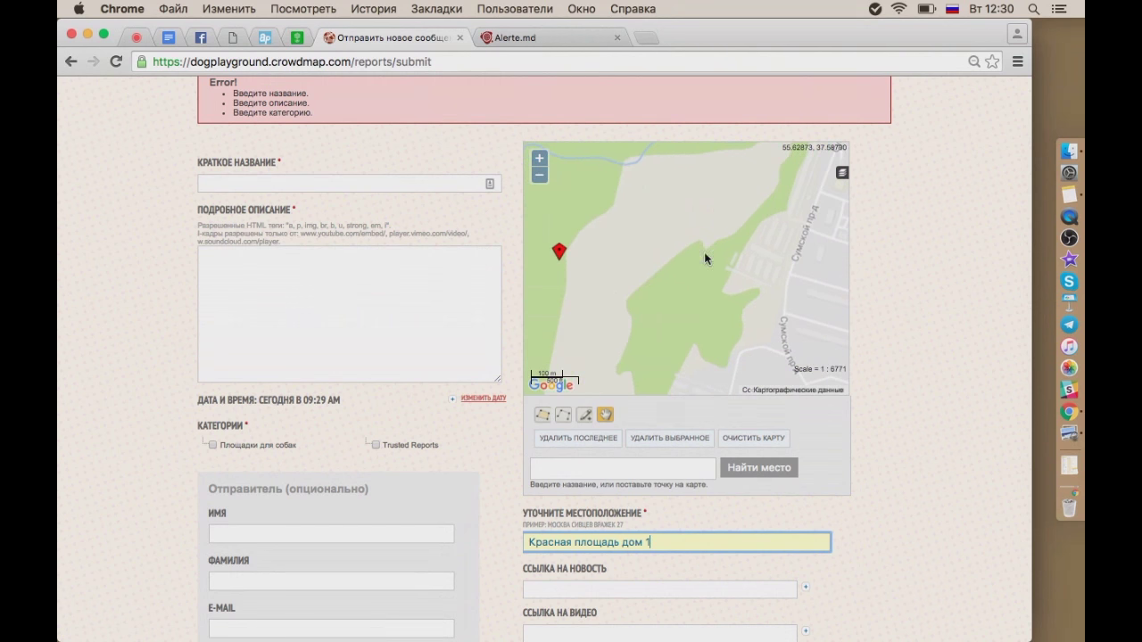
pyautogui.click(541, 414)
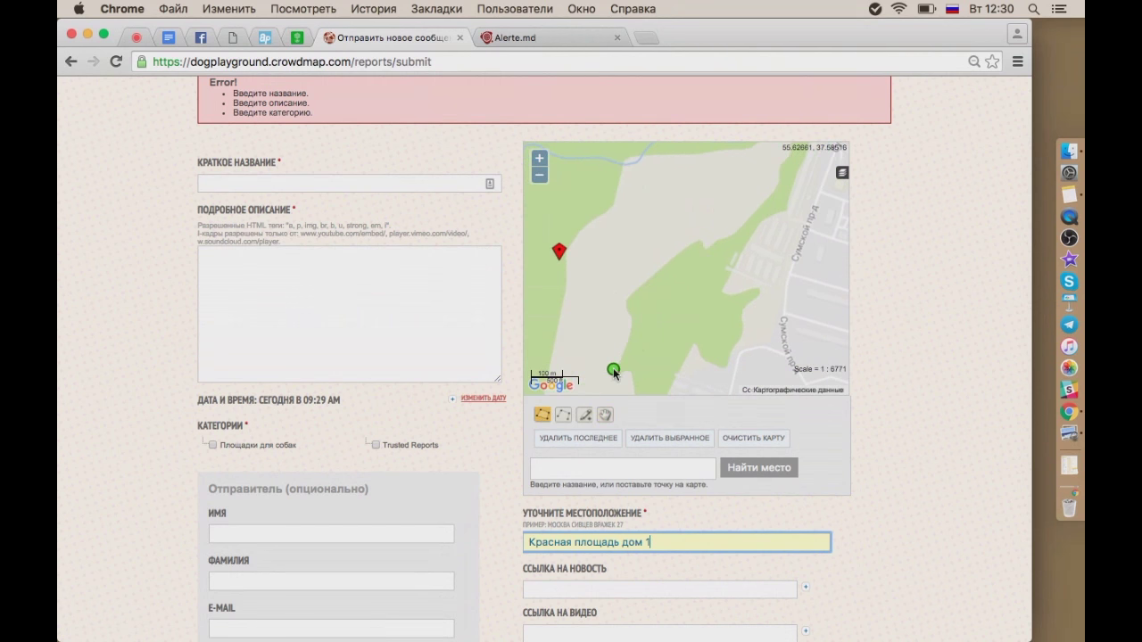
# Place four area corners, then discard the unfinished shape and reselect area drawing
pyautogui.click(732, 254)
pyautogui.click(704, 306)
pyautogui.click(658, 303)
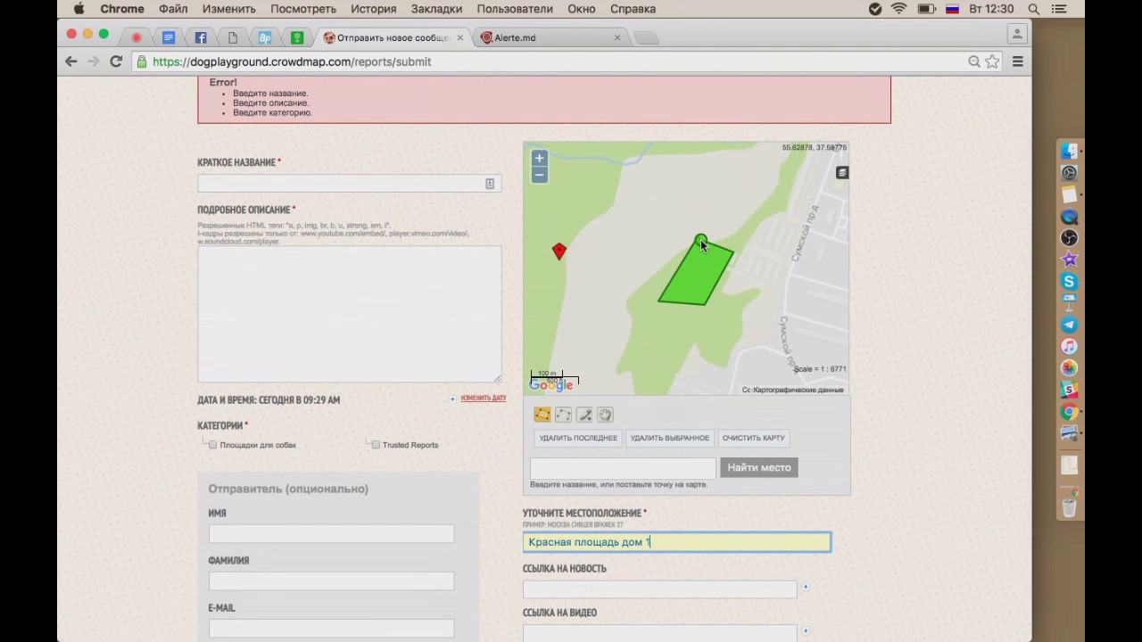
pyautogui.click(698, 237)
pyautogui.rightClick(712, 240)
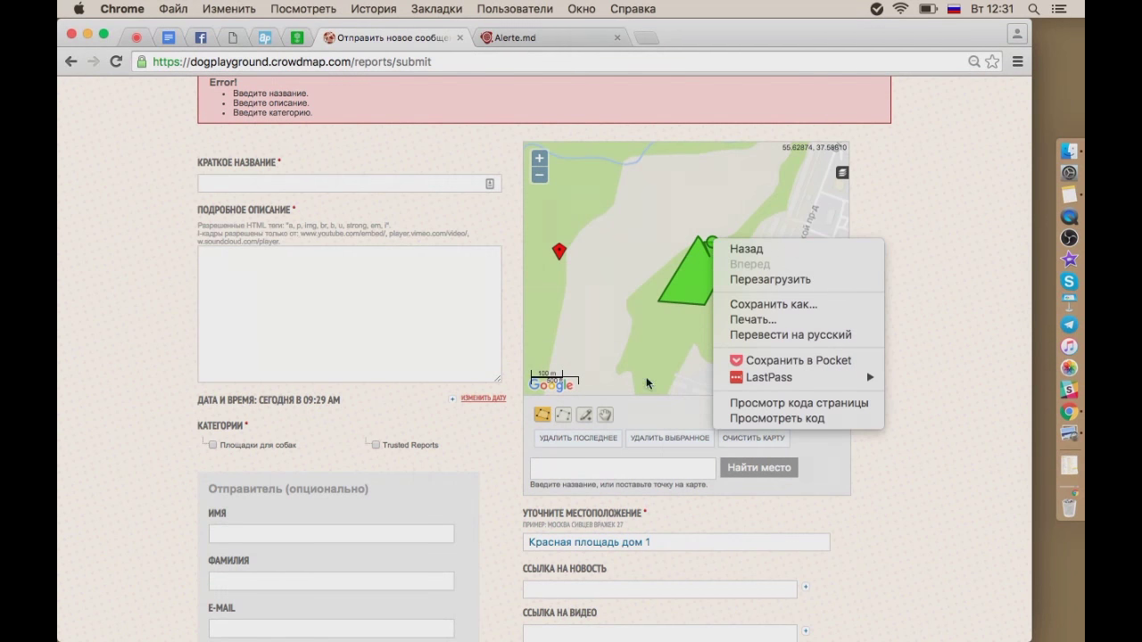
pyautogui.click(637, 418)
pyautogui.click(563, 416)
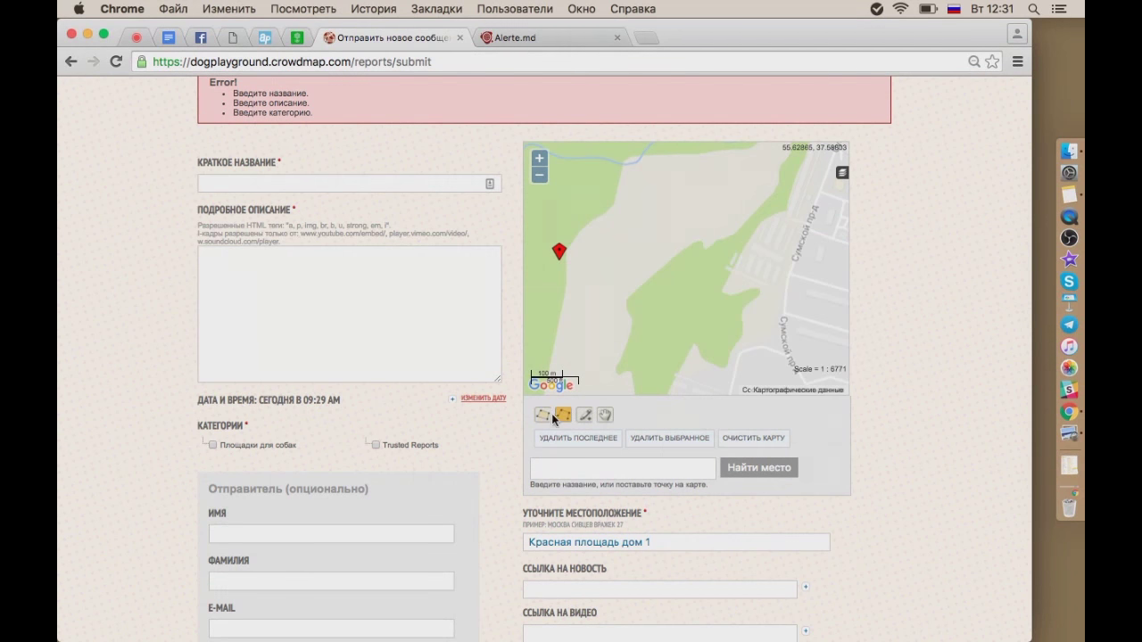
pyautogui.click(542, 416)
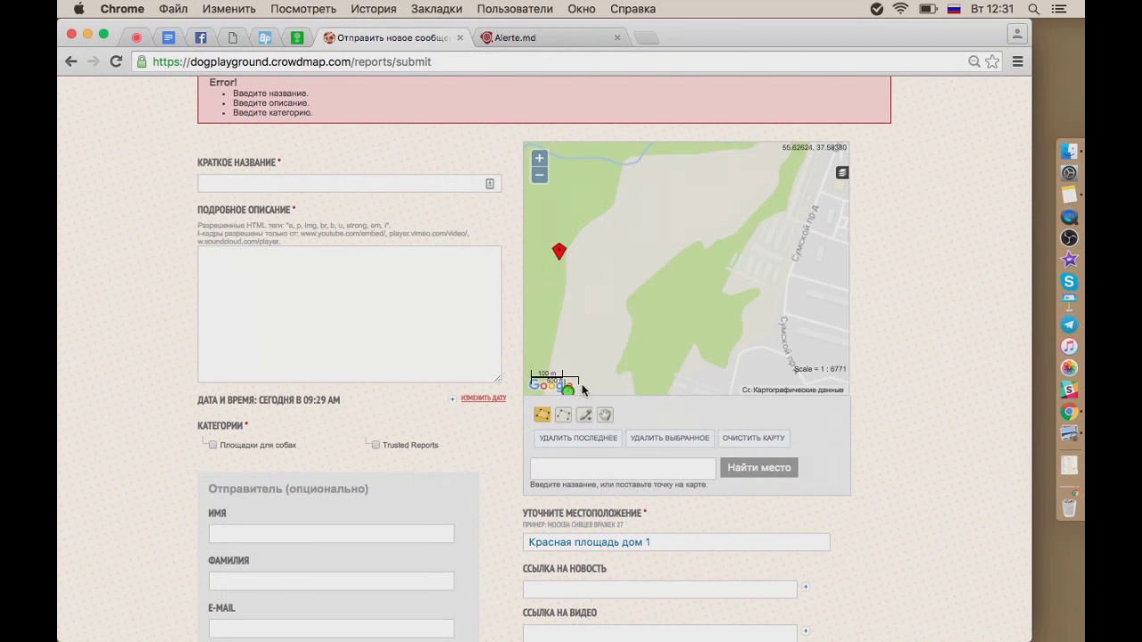
# Draw a four-cornered area in the park next to the red marker
pyautogui.click(683, 265)
pyautogui.click(639, 334)
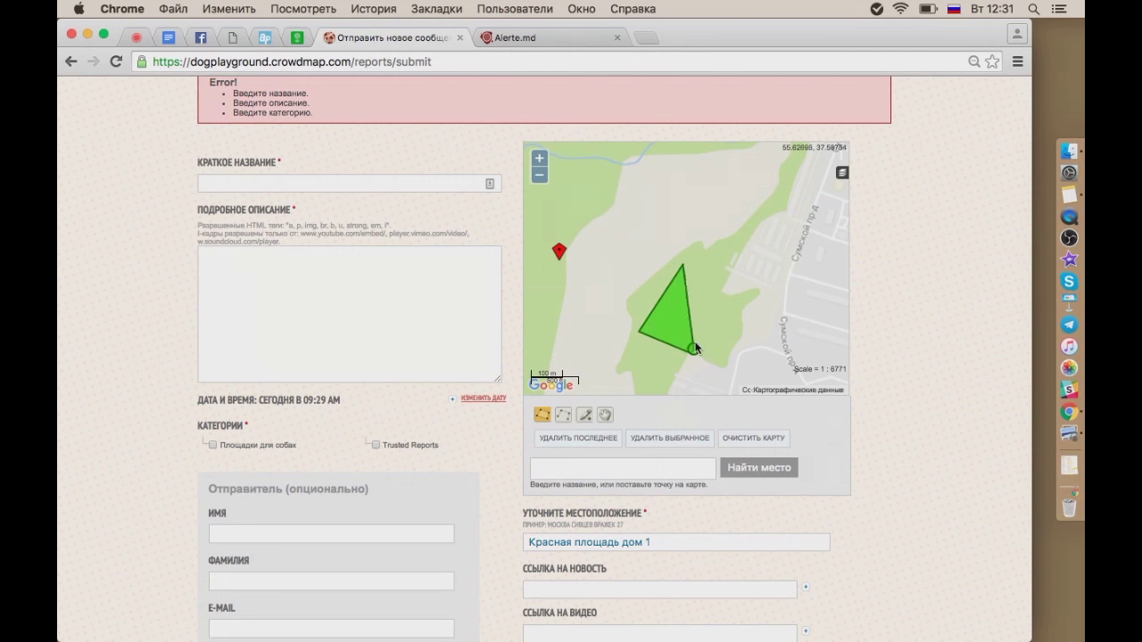
pyautogui.click(691, 354)
pyautogui.doubleClick(723, 278)
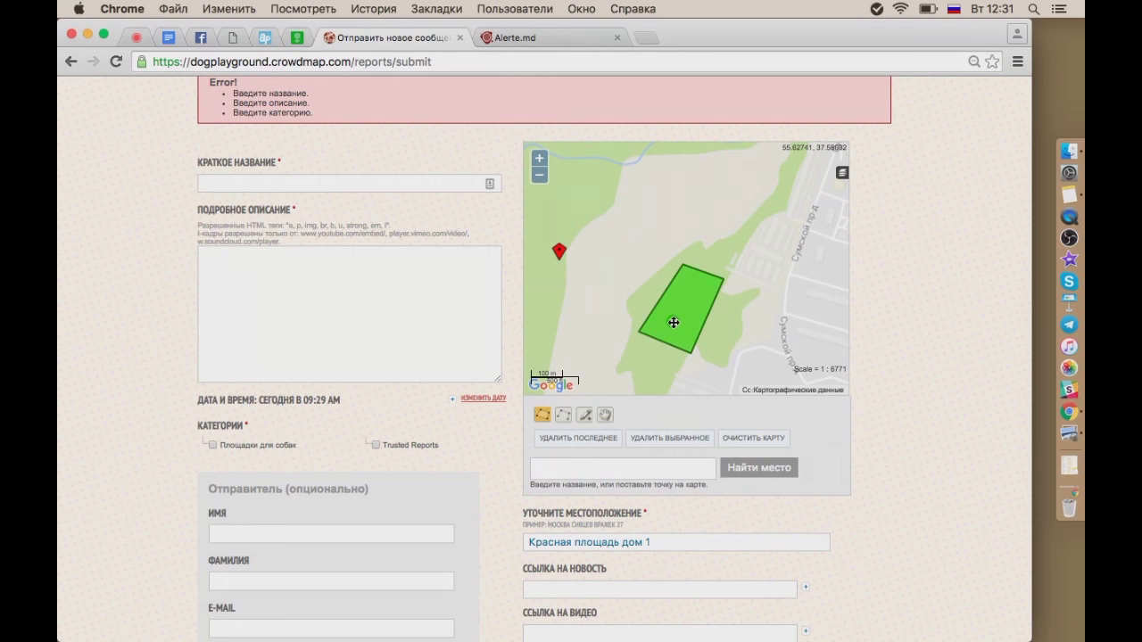
# Scroll back to the top and go to the site's ГЛАВНАЯ main page
pyautogui.scroll(-5, 890, 458)
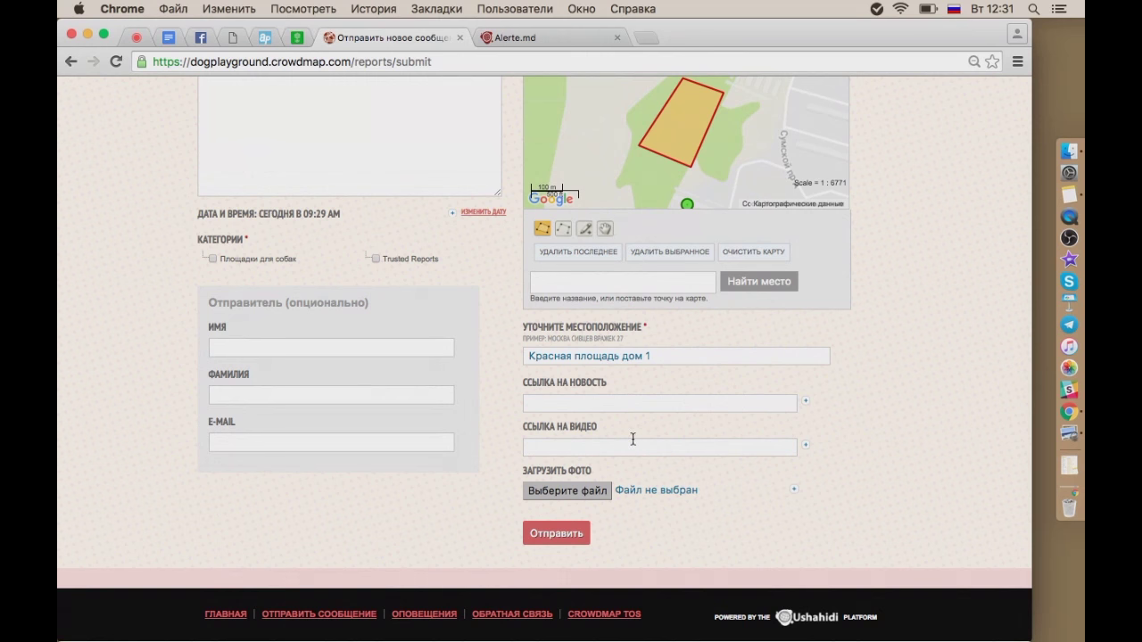
pyautogui.scroll(4, 905, 382)
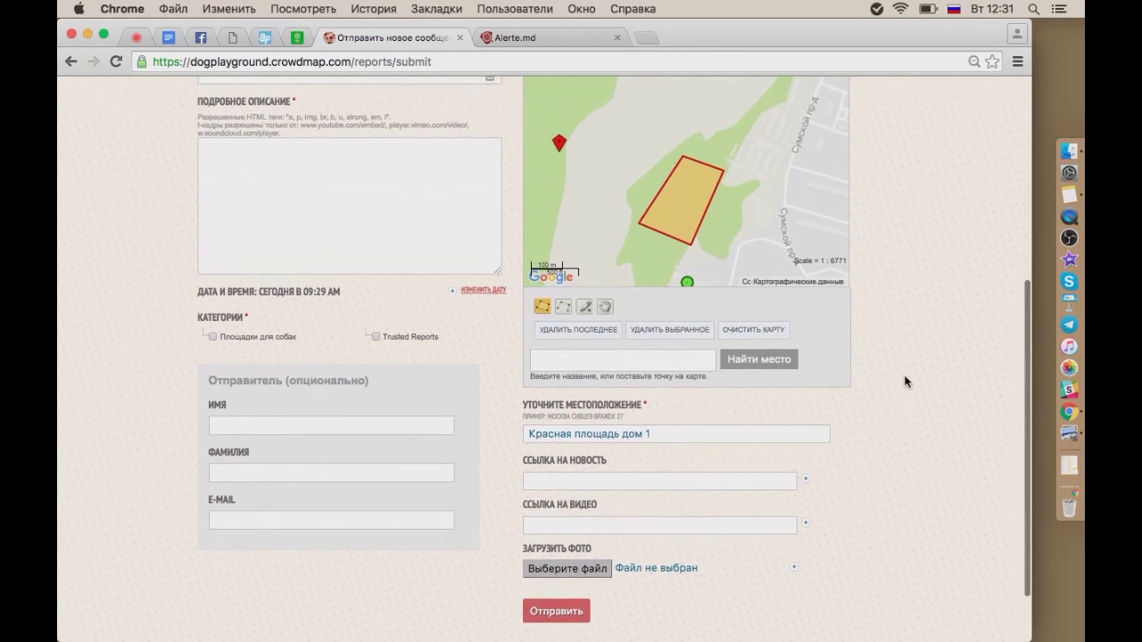
pyautogui.scroll(1, 905, 382)
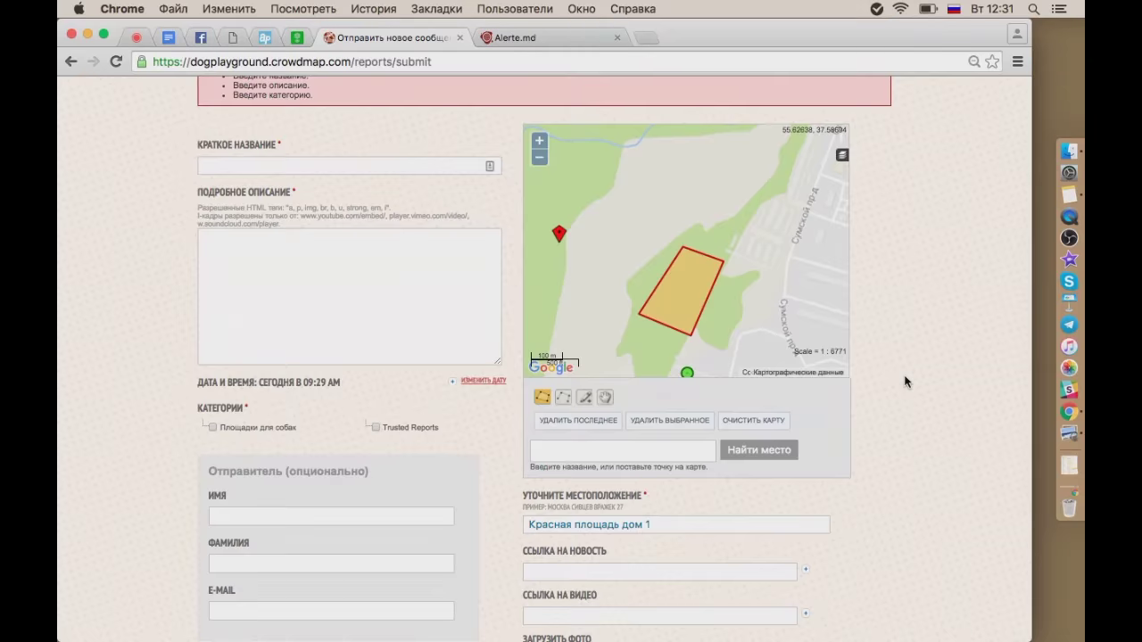
pyautogui.scroll(4, 905, 382)
pyautogui.click(254, 140)
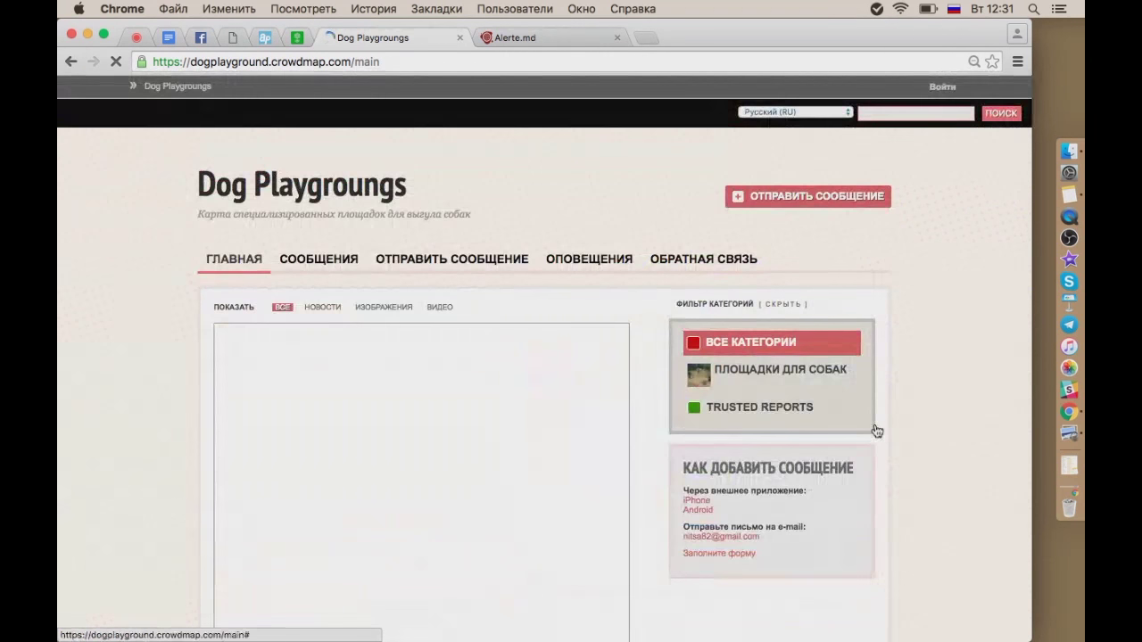
# Scroll over the Dog Playgrouns map and messages list, then switch to the Alerte.md tab
pyautogui.scroll(-5, 874, 423)
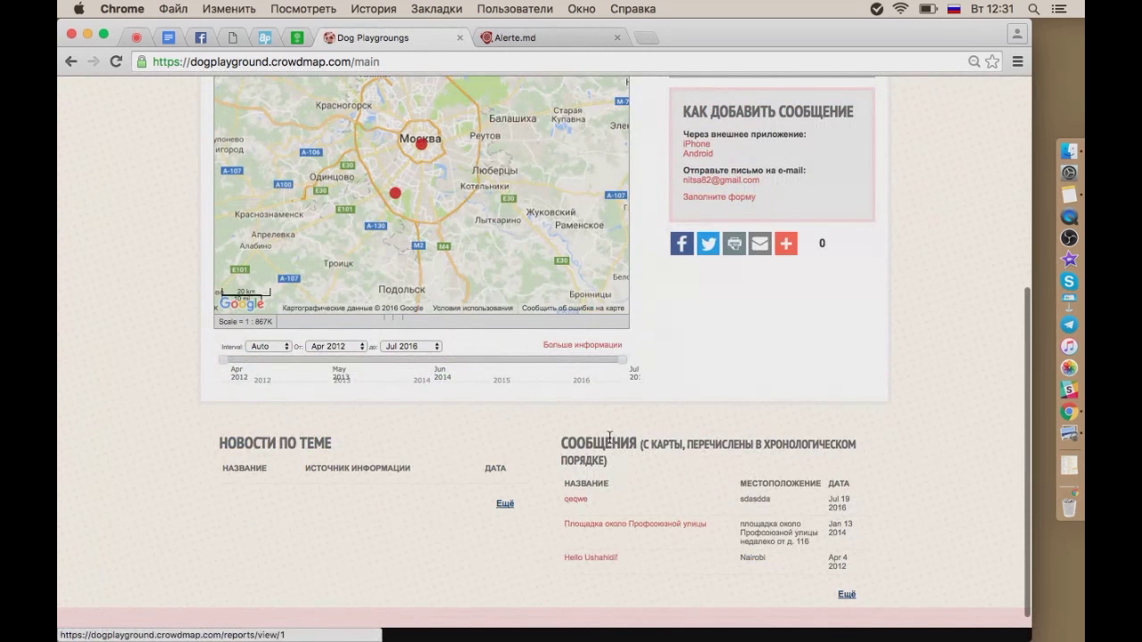
pyautogui.scroll(3, 853, 440)
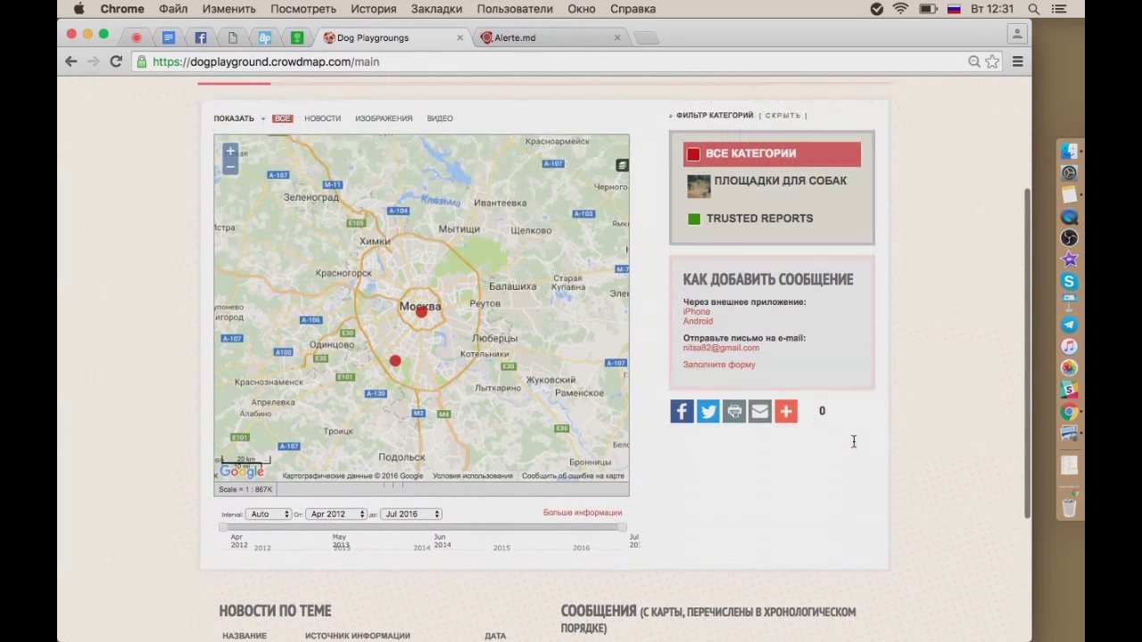
pyautogui.click(557, 37)
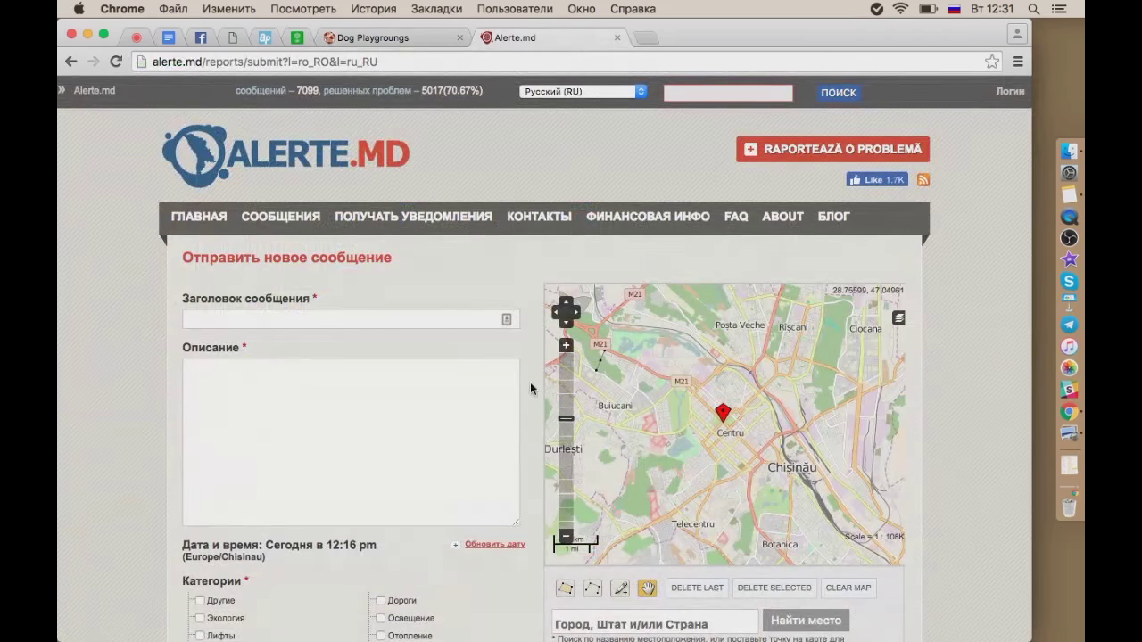
# From the Alerte.md home page's cluster of 2 reports, open 'Banci deteriorate'
pyautogui.click(260, 152)
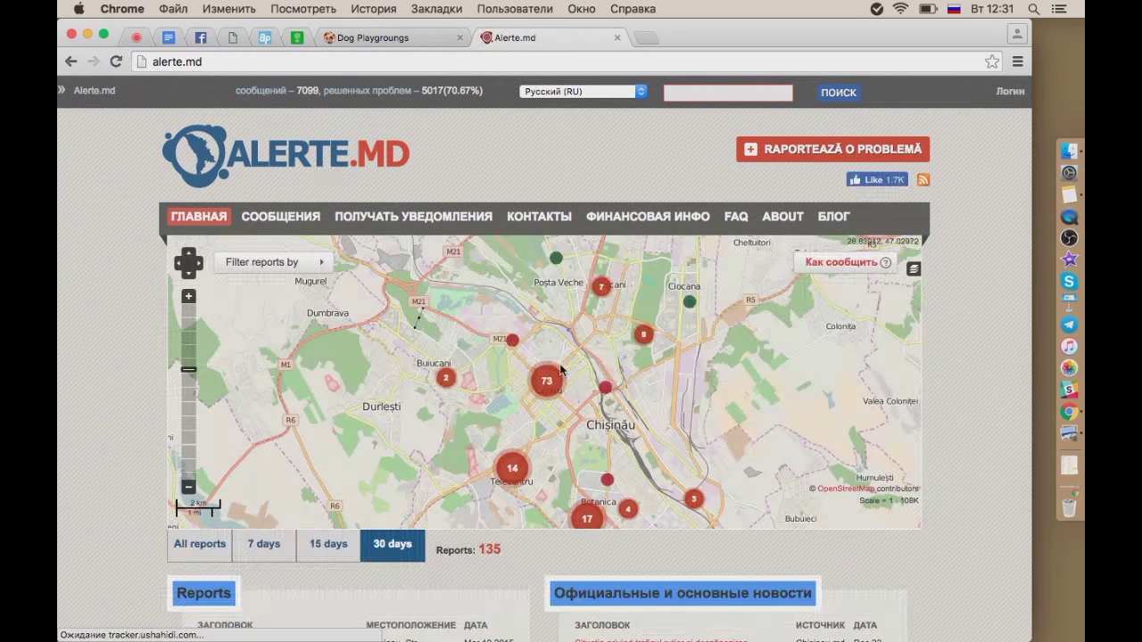
pyautogui.click(449, 378)
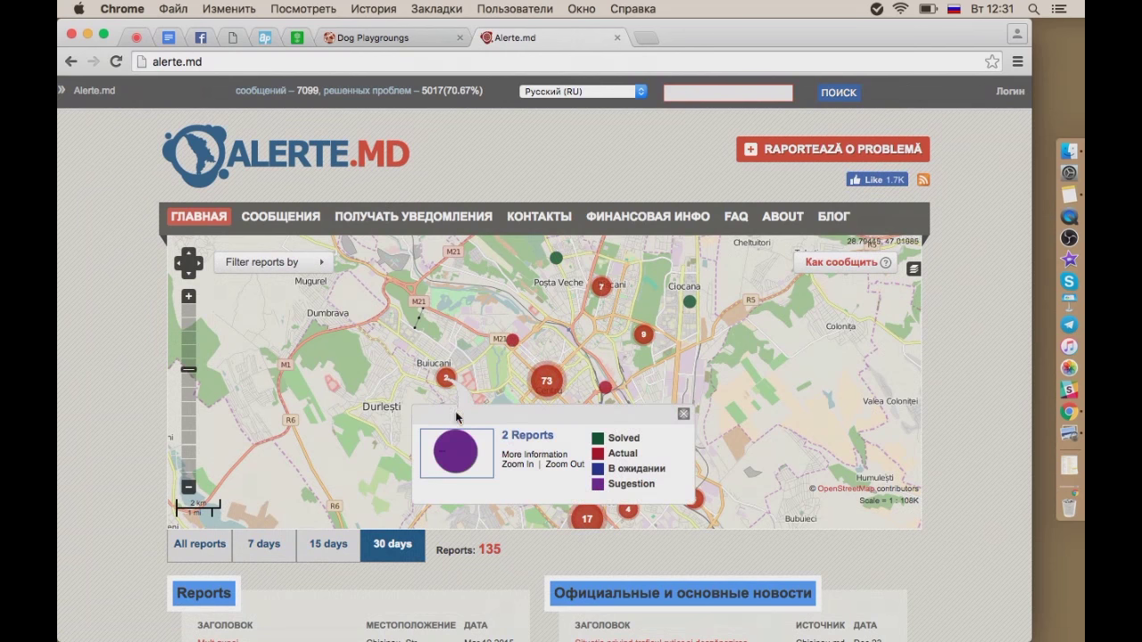
pyautogui.scroll(-5, 528, 544)
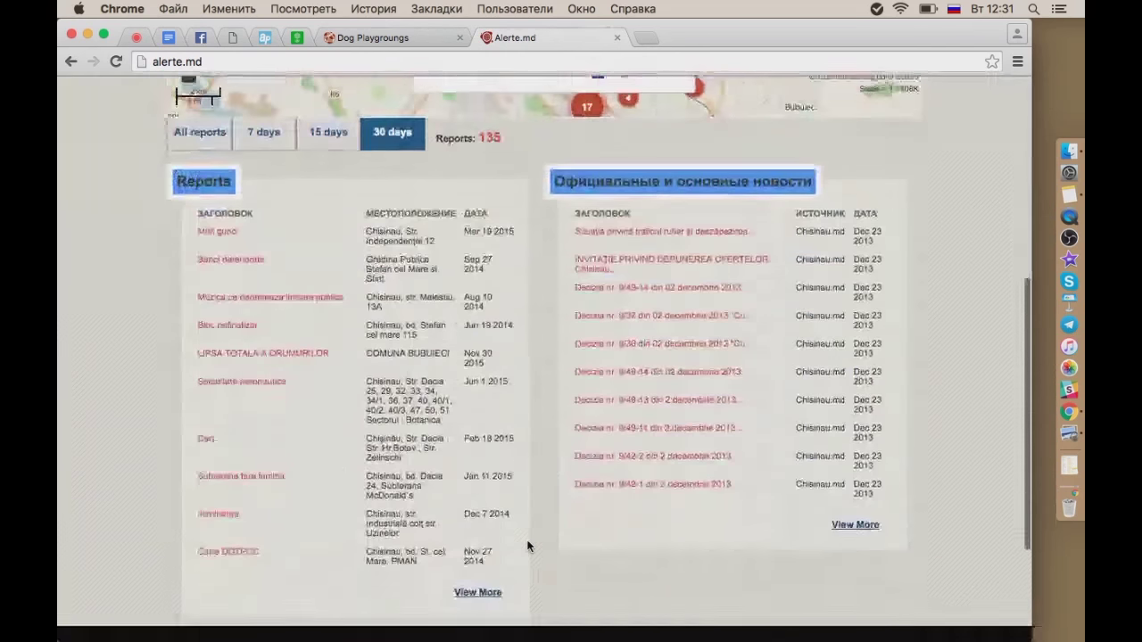
pyautogui.click(238, 252)
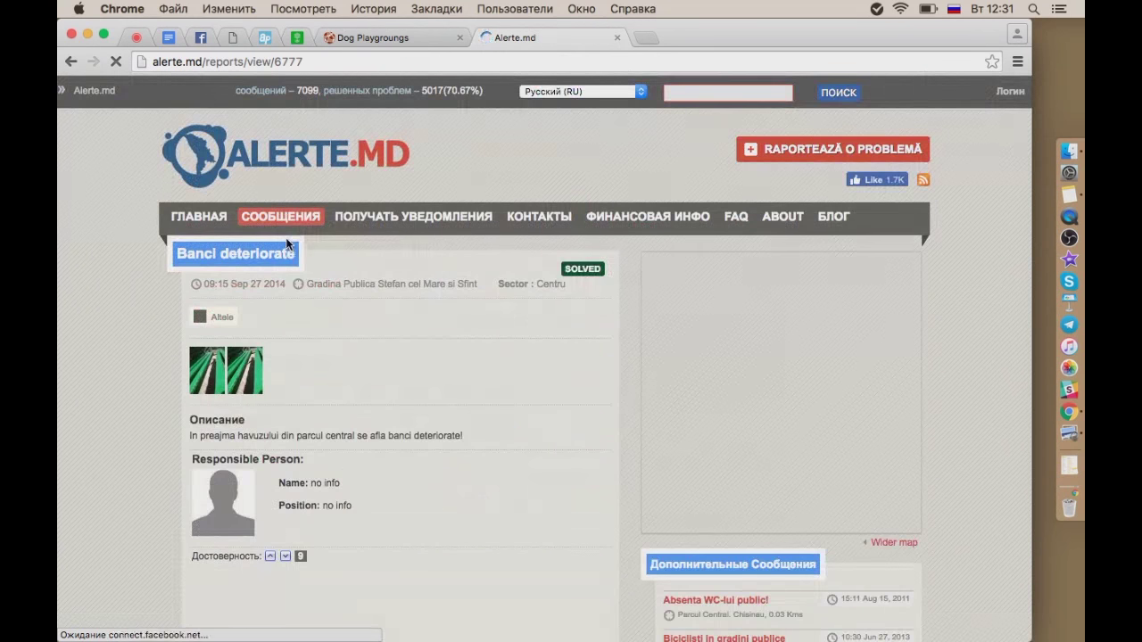
# Scroll through the report's photos, map and comments, then switch to the webinar page
pyautogui.scroll(-2, 464, 382)
pyautogui.scroll(-1, 463, 382)
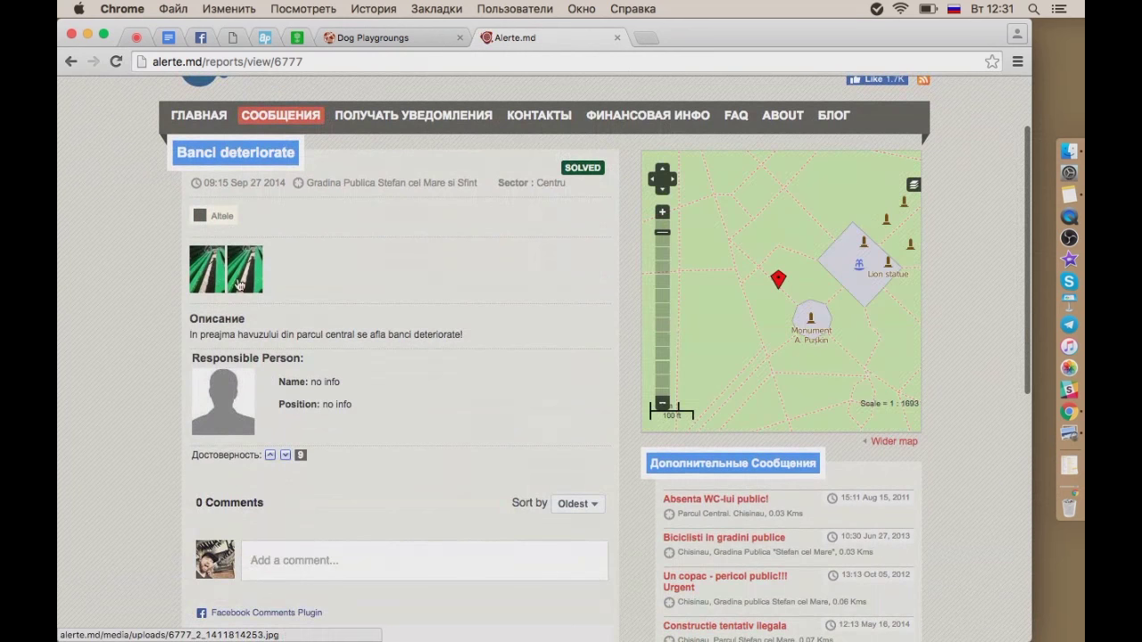
pyautogui.scroll(-2, 409, 359)
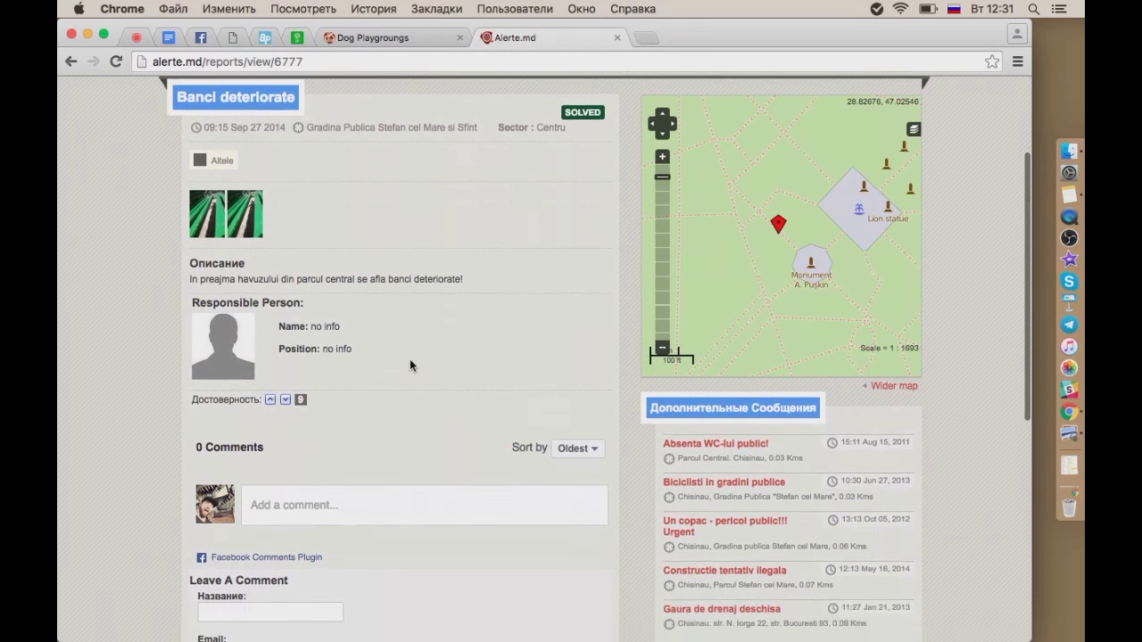
pyautogui.scroll(2, 442, 252)
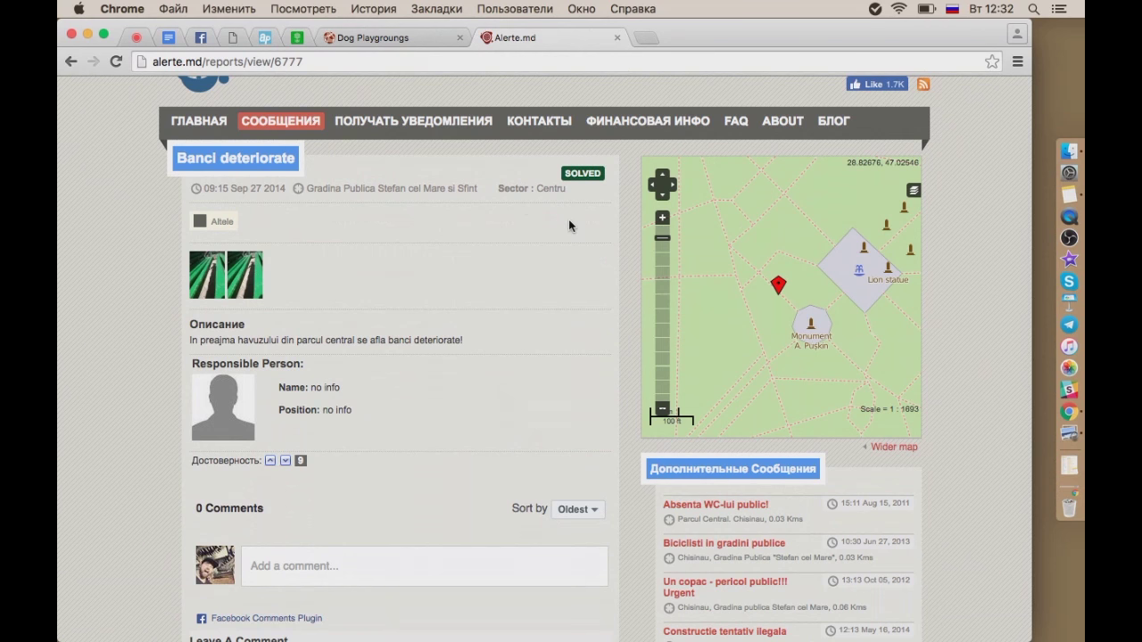
pyautogui.scroll(-3, 497, 430)
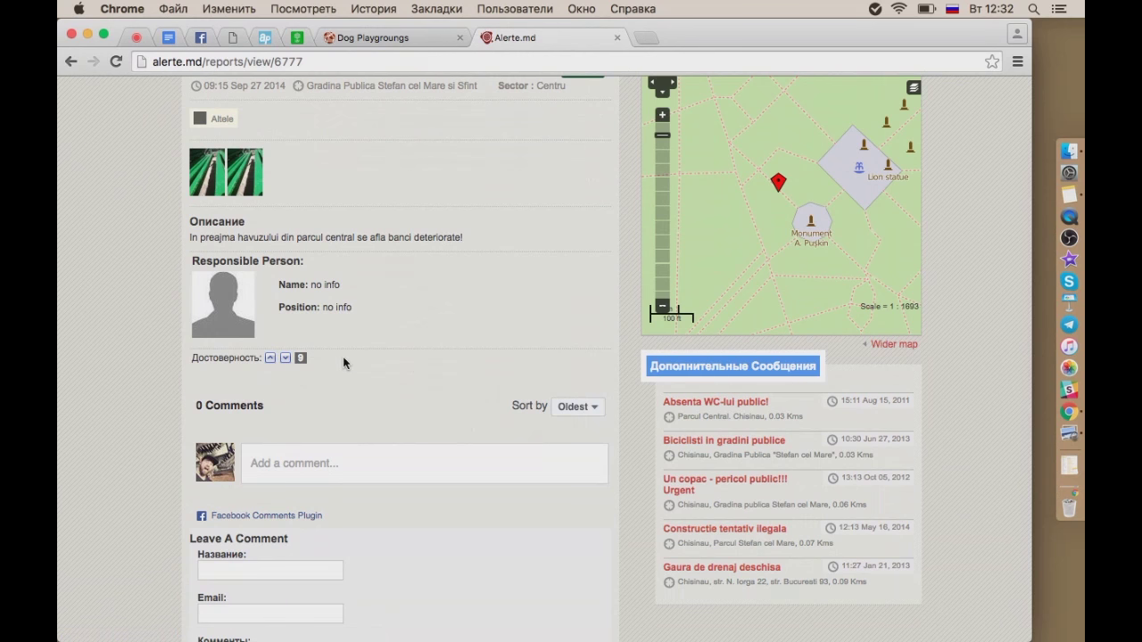
pyautogui.scroll(-2, 433, 369)
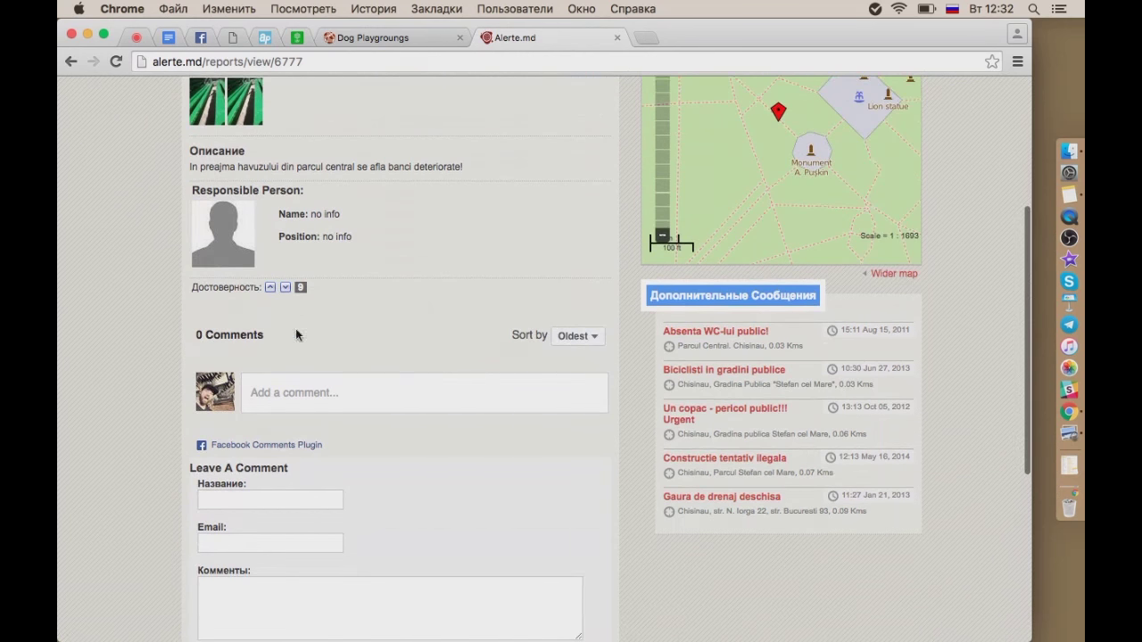
pyautogui.scroll(7, 424, 294)
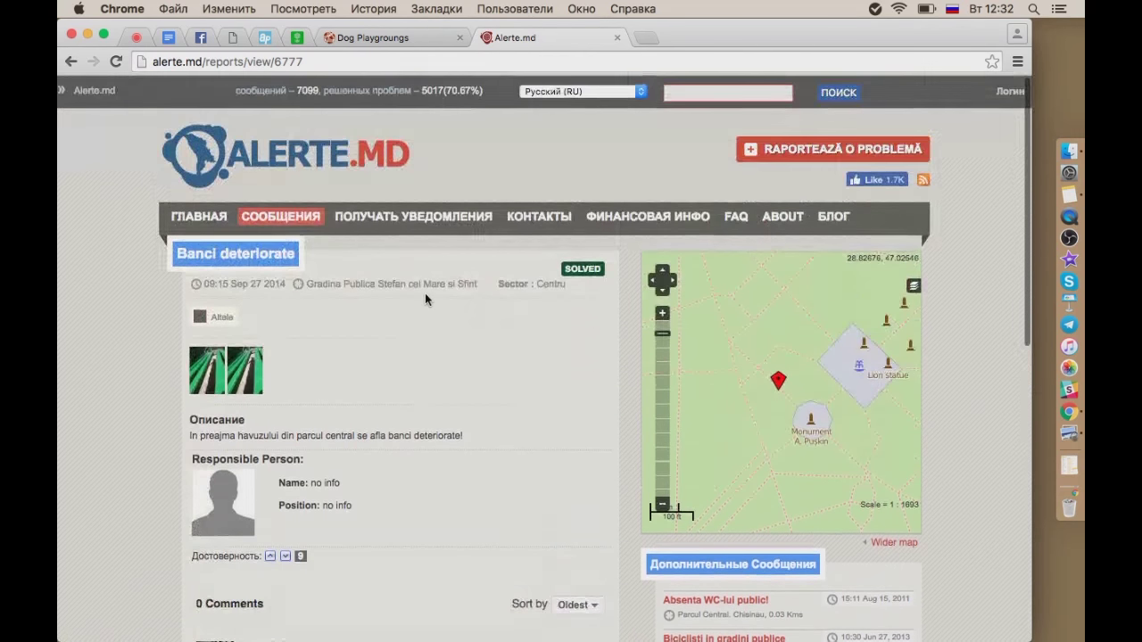
pyautogui.scroll(-3, 496, 358)
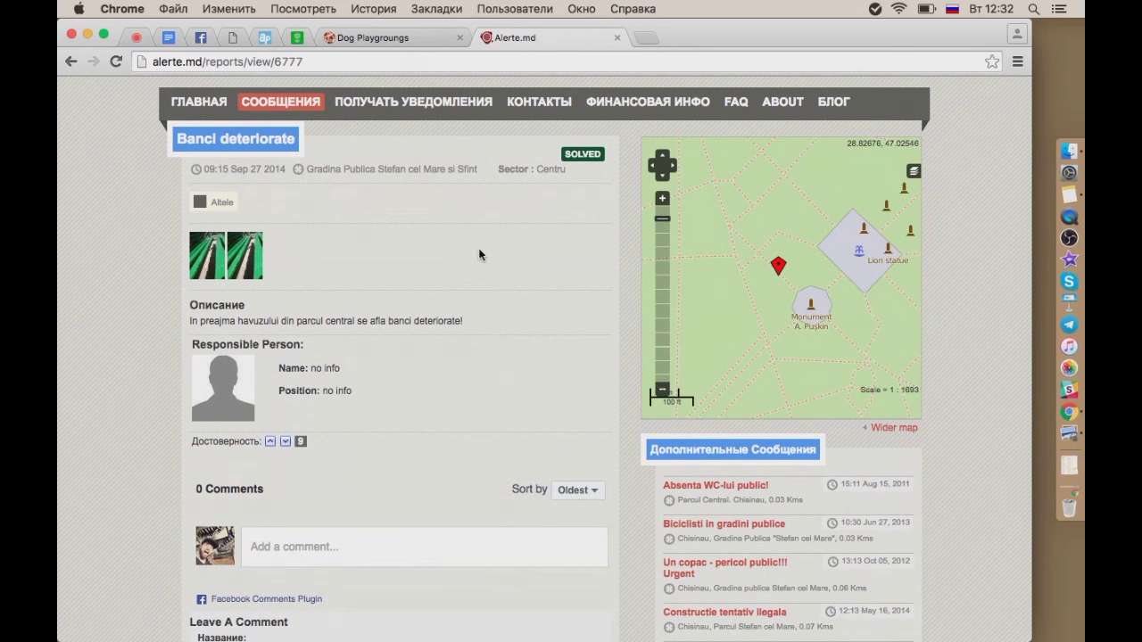
pyautogui.scroll(3, 469, 219)
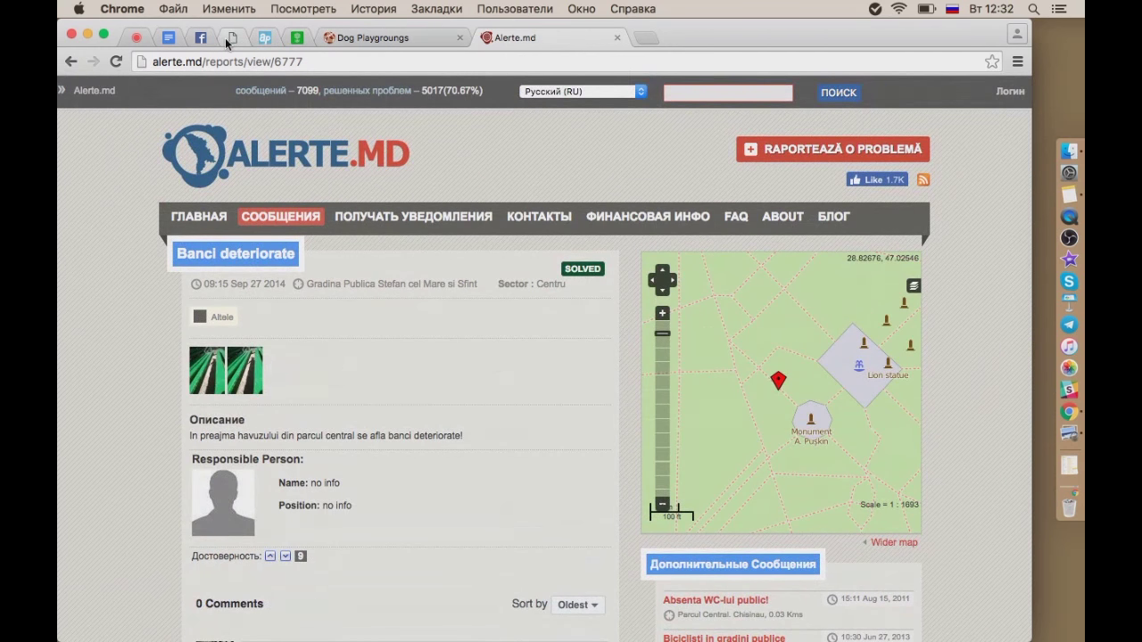
pyautogui.click(136, 37)
pyautogui.scroll(3, 901, 460)
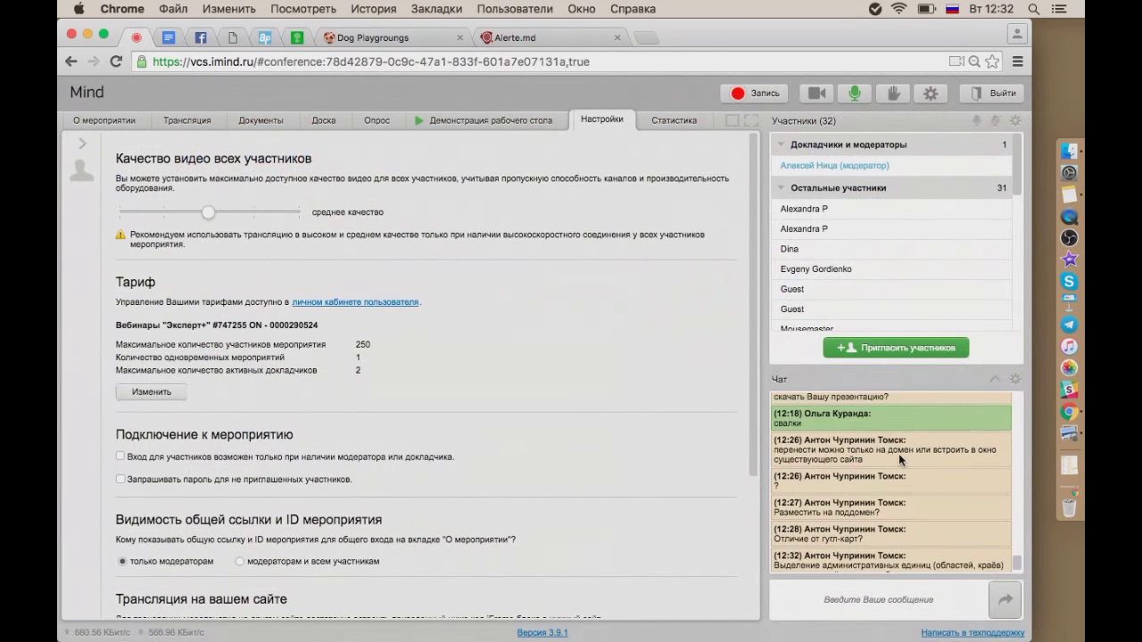
pyautogui.scroll(-2, 930, 479)
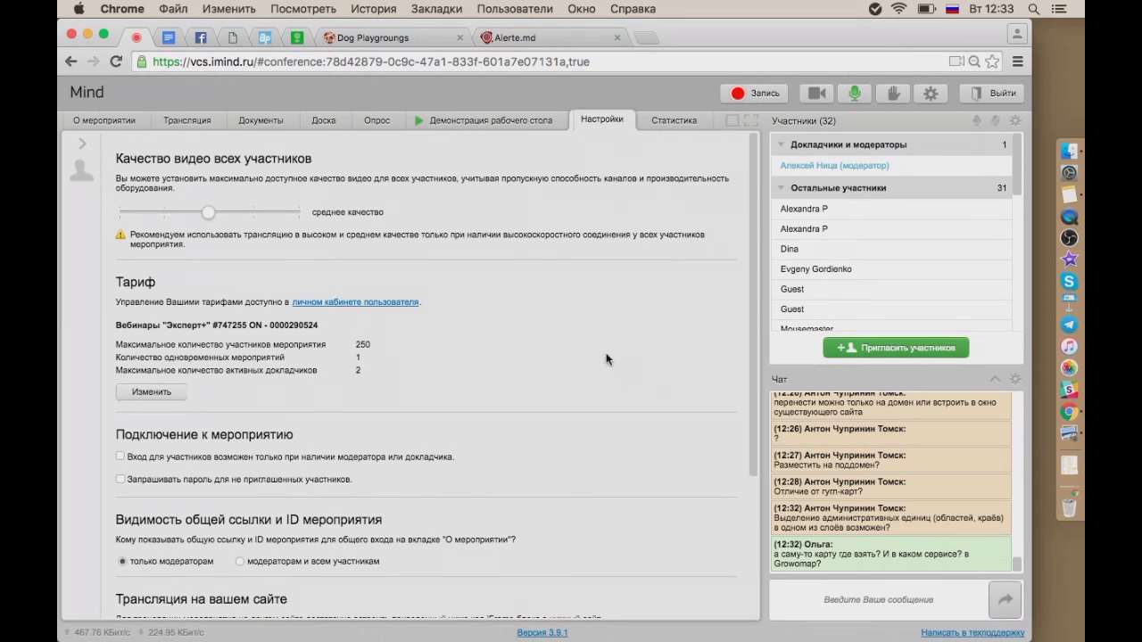
pyautogui.click(504, 38)
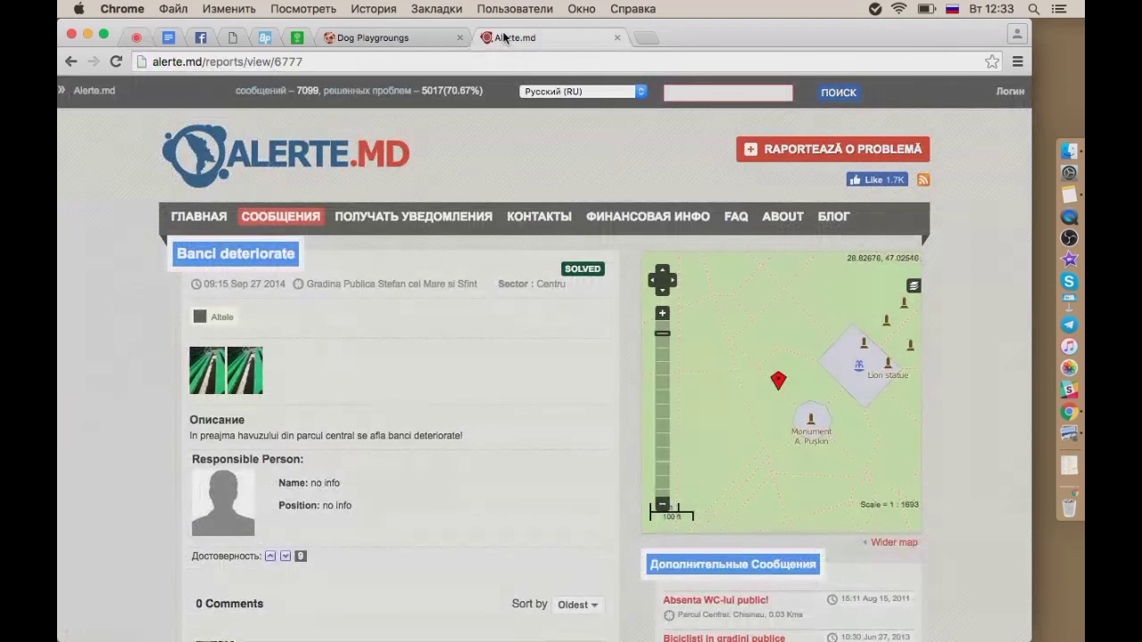
# Trim the Dog Playgrounds address from dogplayground.crowdmap.com/main down to crowdmap.com and load it
pyautogui.click(406, 34)
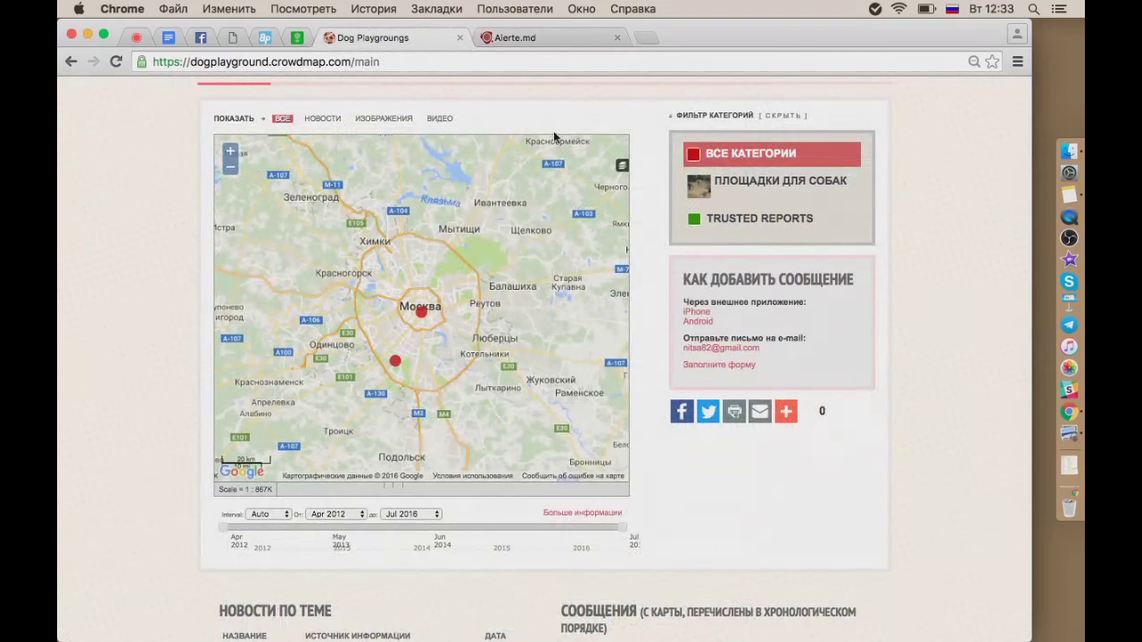
pyautogui.scroll(3, 965, 288)
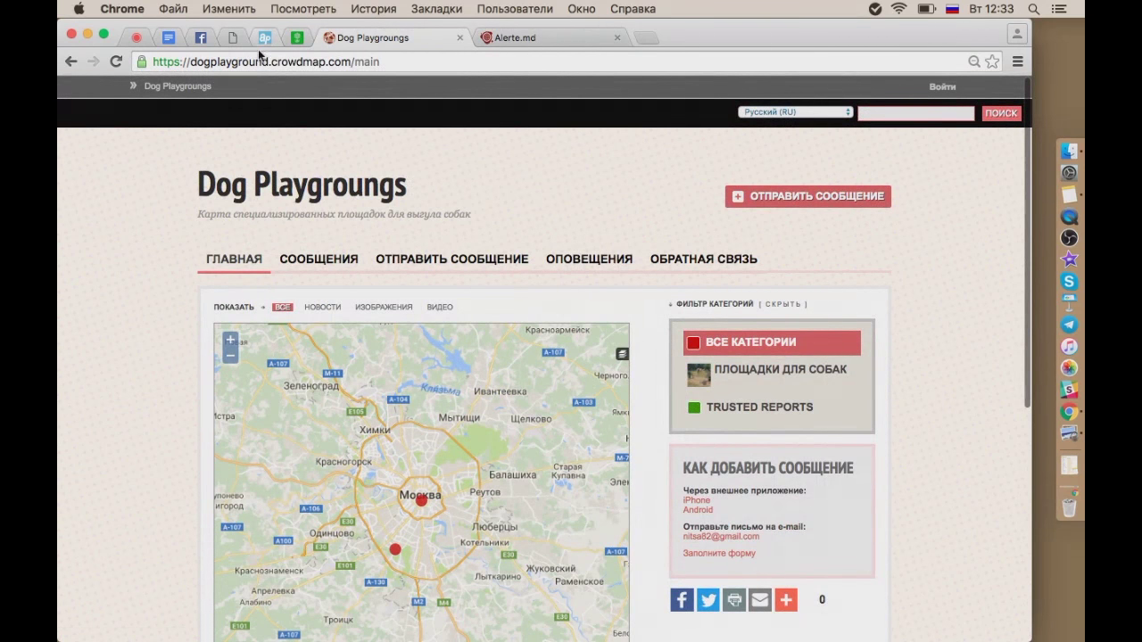
pyautogui.moveTo(353, 62); pyautogui.dragTo(381, 62)
pyautogui.press('BackSpace')
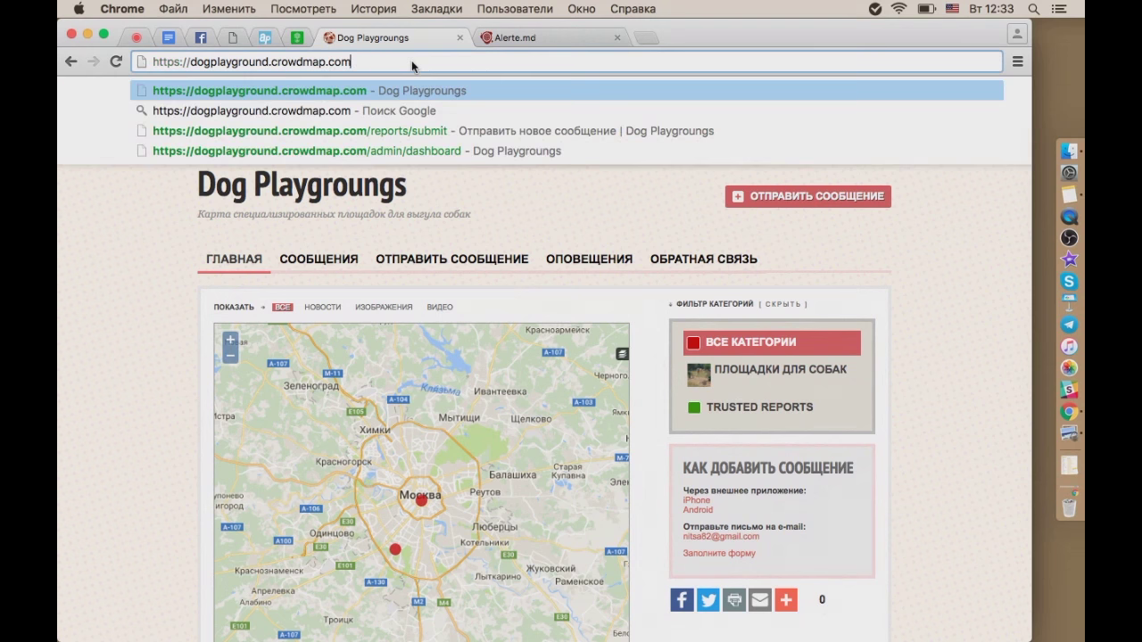
pyautogui.moveTo(271, 61); pyautogui.dragTo(134, 61)
pyautogui.press('BackSpace')
pyautogui.press('Return')
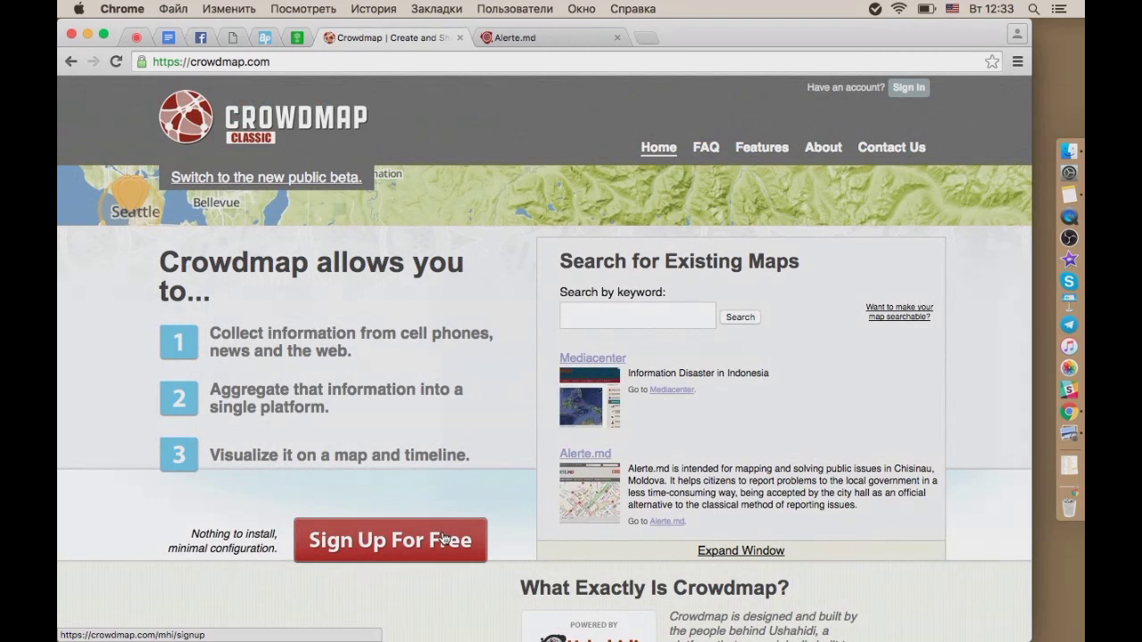
# Open the free Crowdmap signup form and select its map address field
pyautogui.click(397, 540)
pyautogui.scroll(-1, 515, 324)
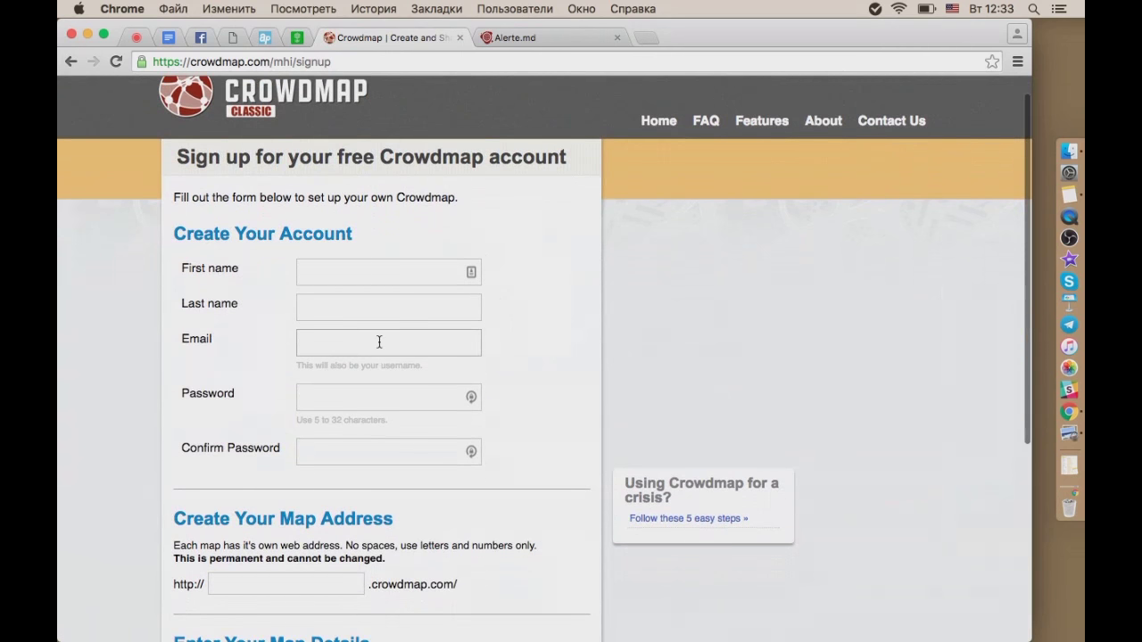
pyautogui.scroll(-5, 377, 339)
pyautogui.scroll(-2, 415, 371)
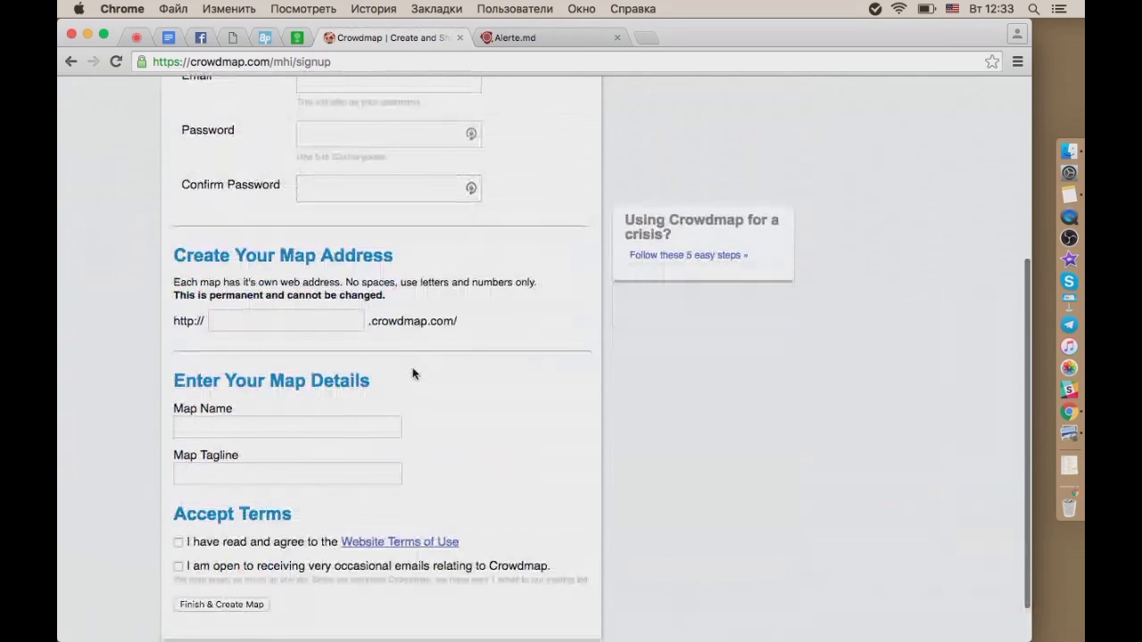
pyautogui.click(324, 326)
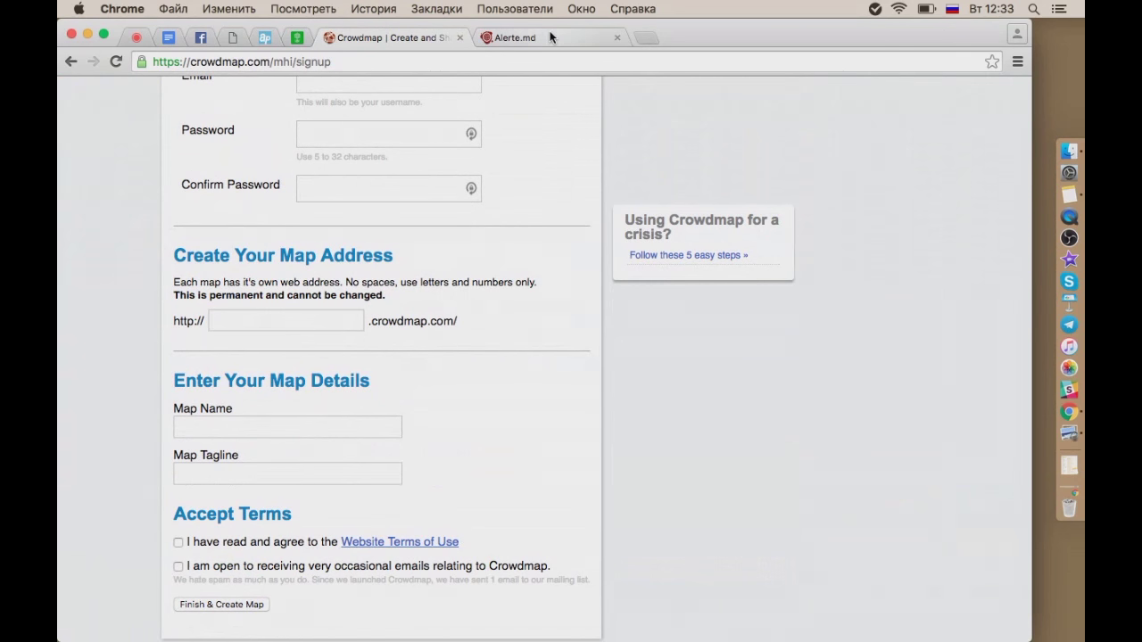
# Open a new tab, begin the dogplayground address there, then return to the signup form
pyautogui.click(644, 37)
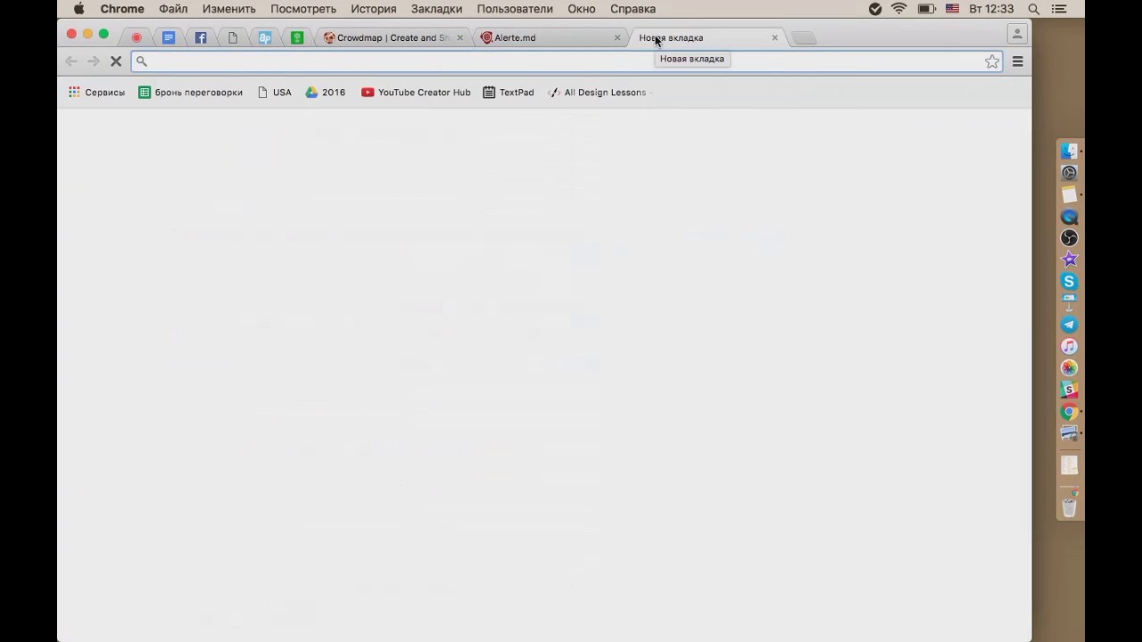
pyautogui.write('do')
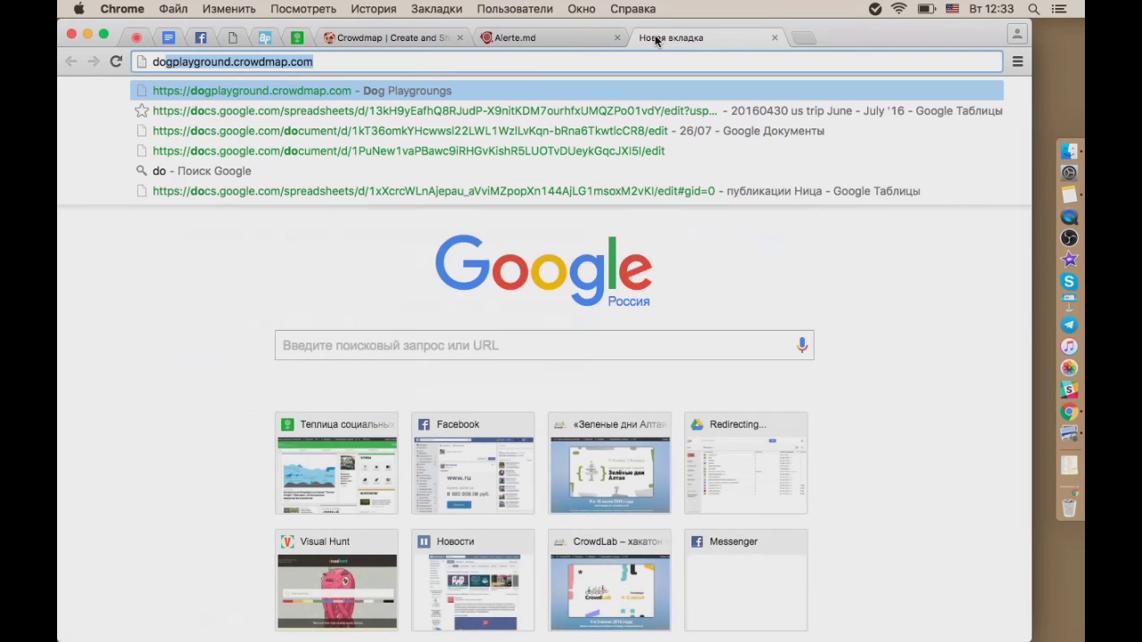
pyautogui.click(234, 62)
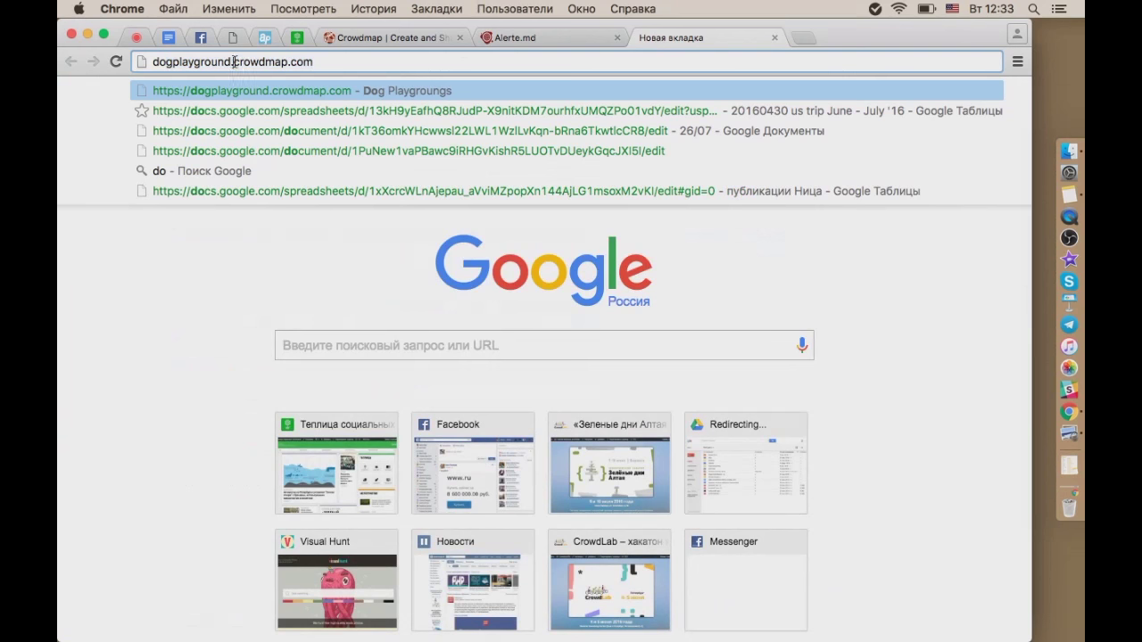
pyautogui.moveTo(233, 62); pyautogui.dragTo(153, 64)
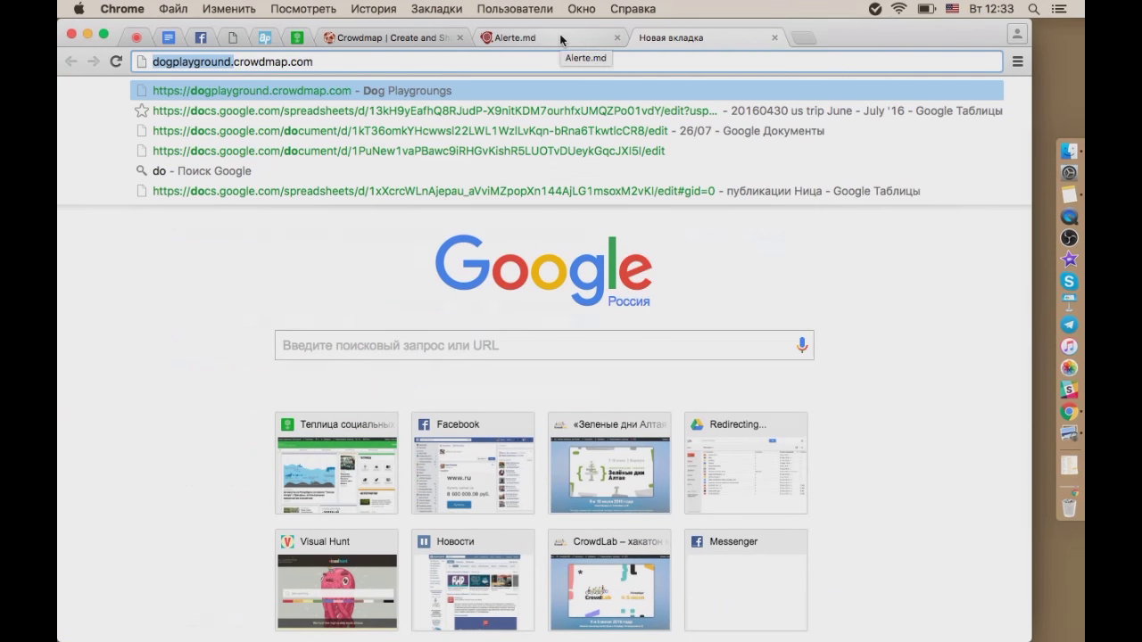
pyautogui.click(419, 34)
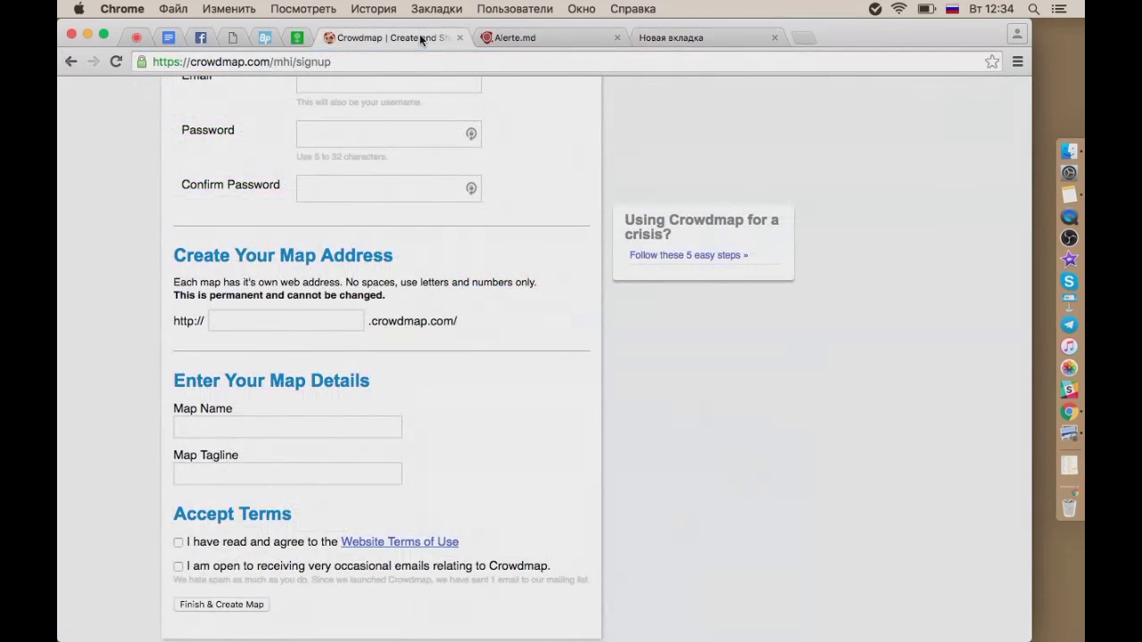
pyautogui.scroll(-2, 451, 439)
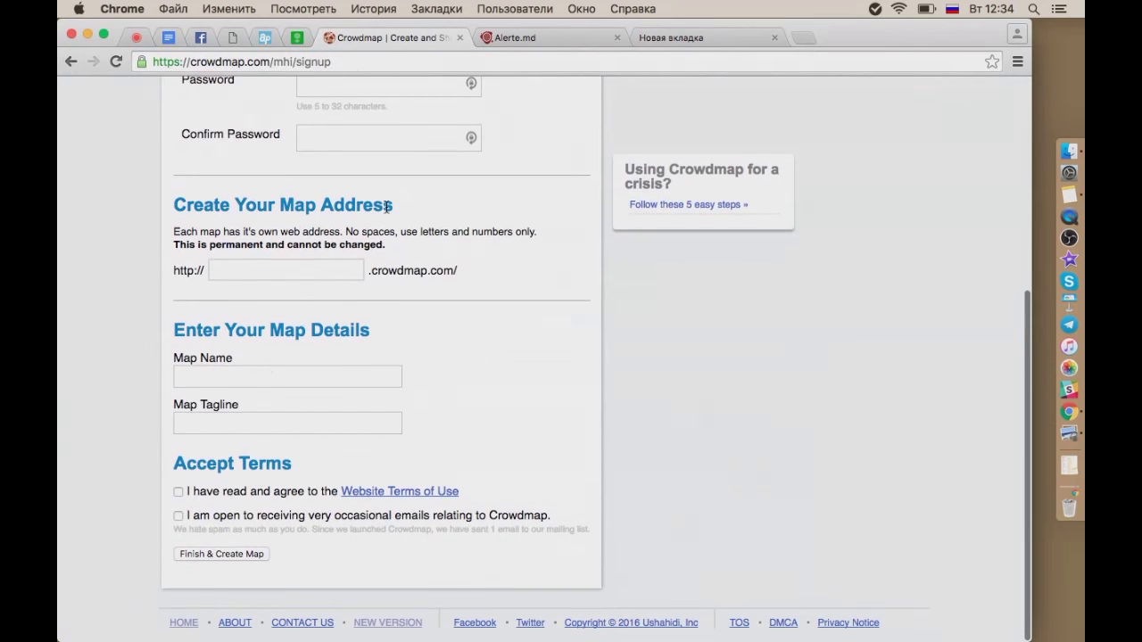
pyautogui.scroll(10, 468, 347)
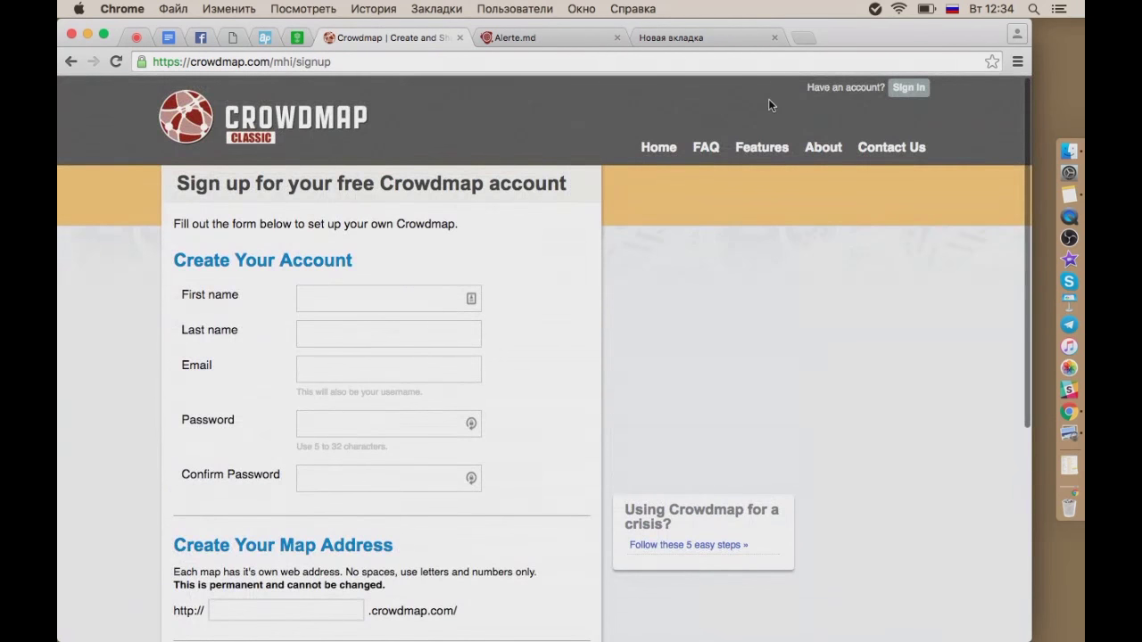
# Sign in with the saved account details and start a New Deployment
pyautogui.click(908, 86)
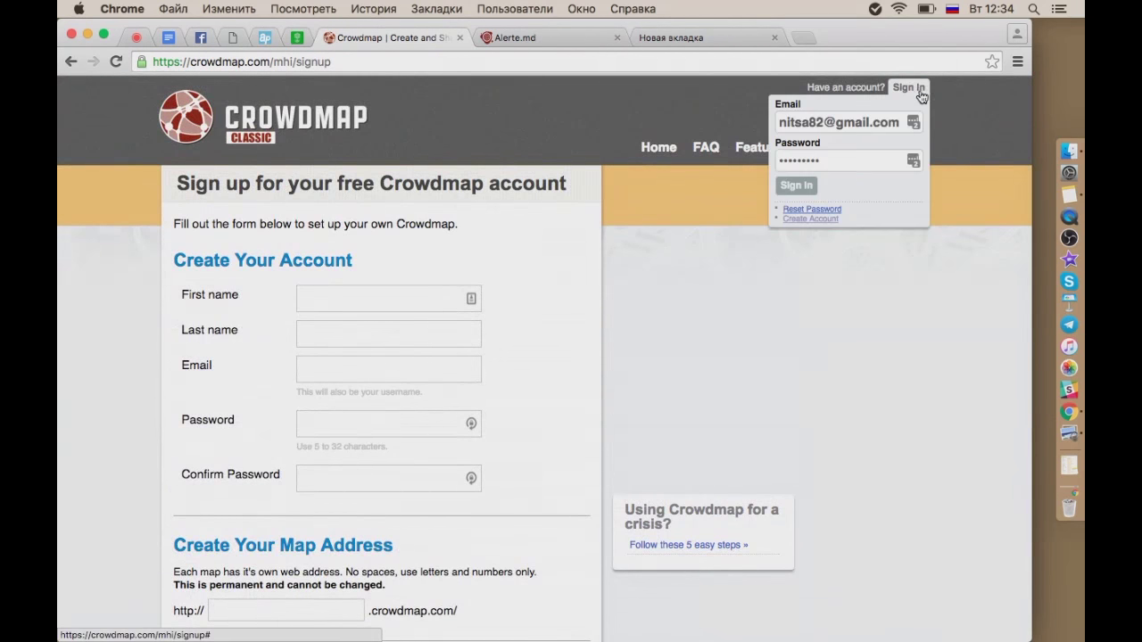
pyautogui.click(799, 190)
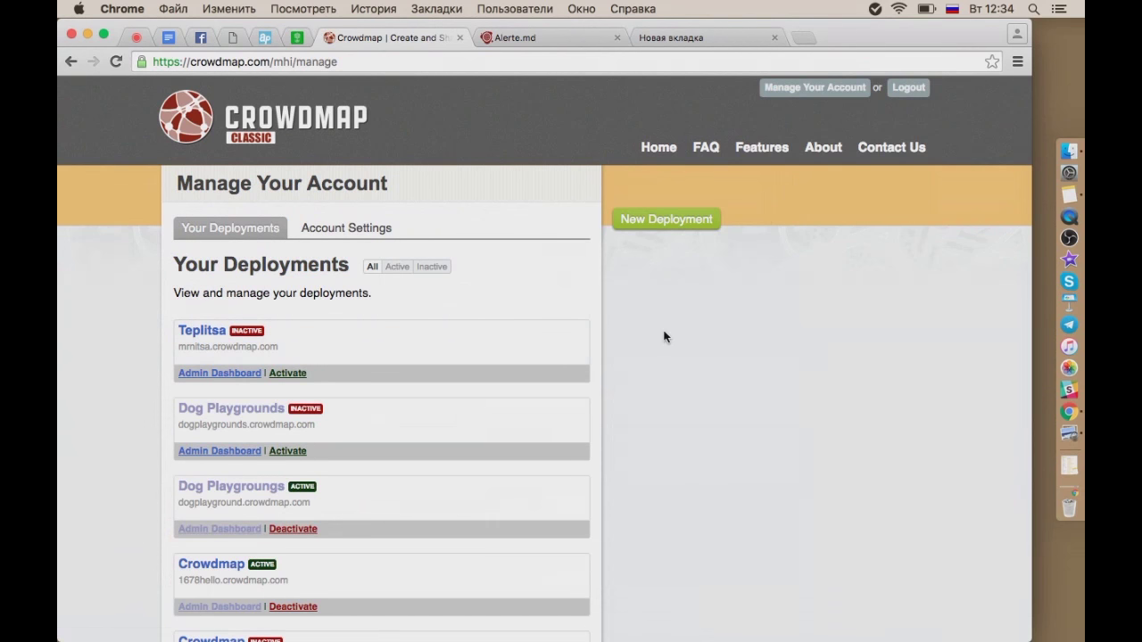
pyautogui.click(666, 225)
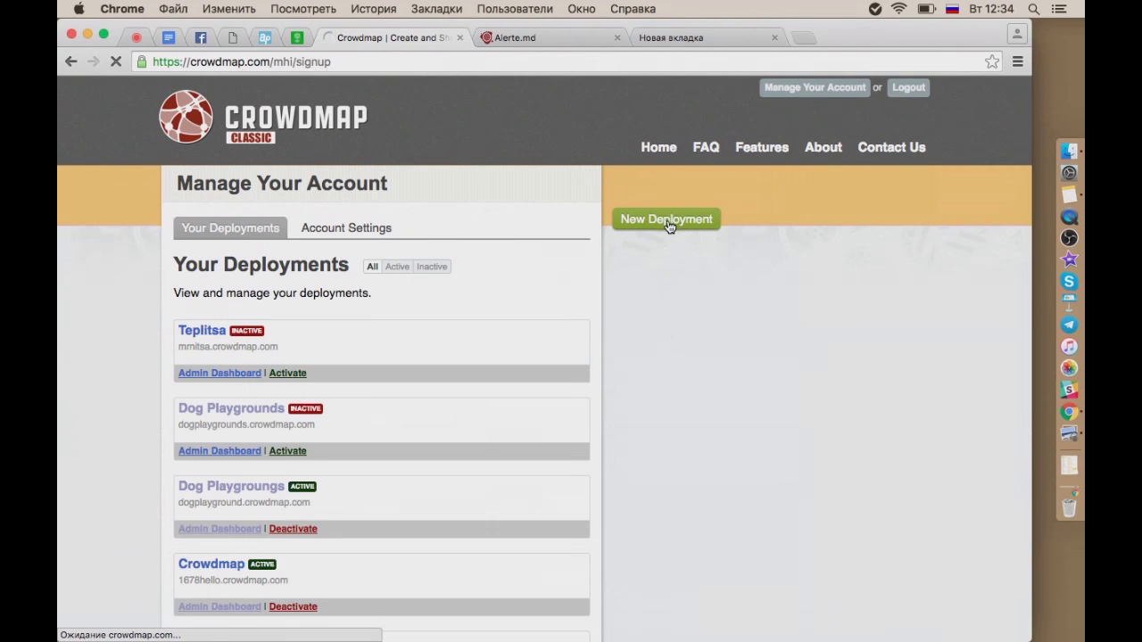
# Enter webinar2607 as the new map's web address, then return to the webinar conference tab
pyautogui.click(285, 291)
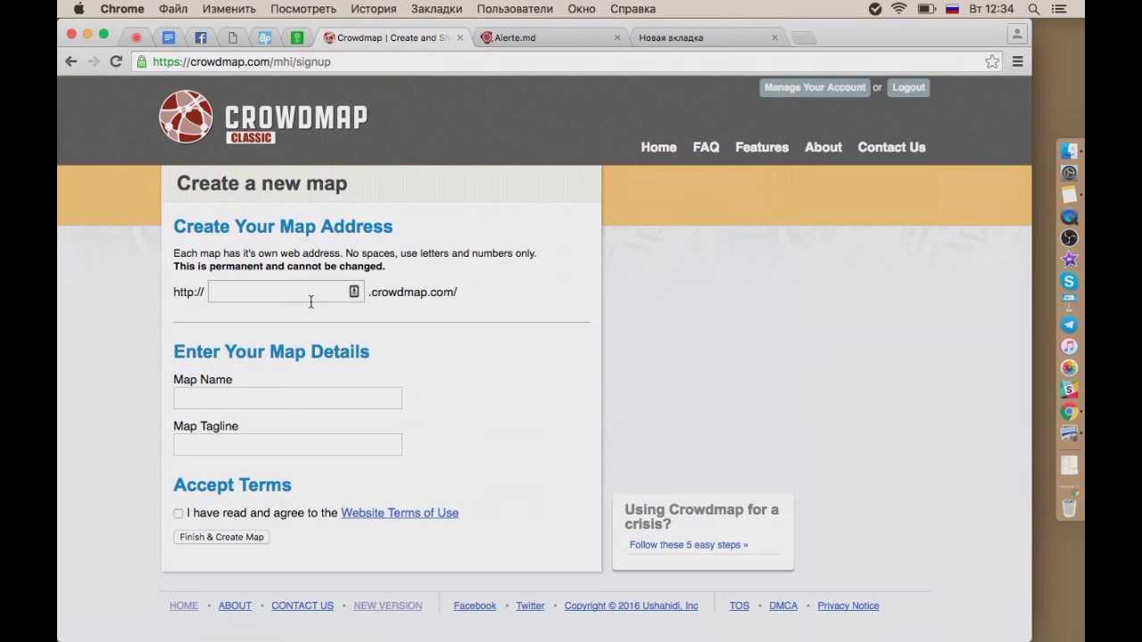
pyautogui.write('цу')
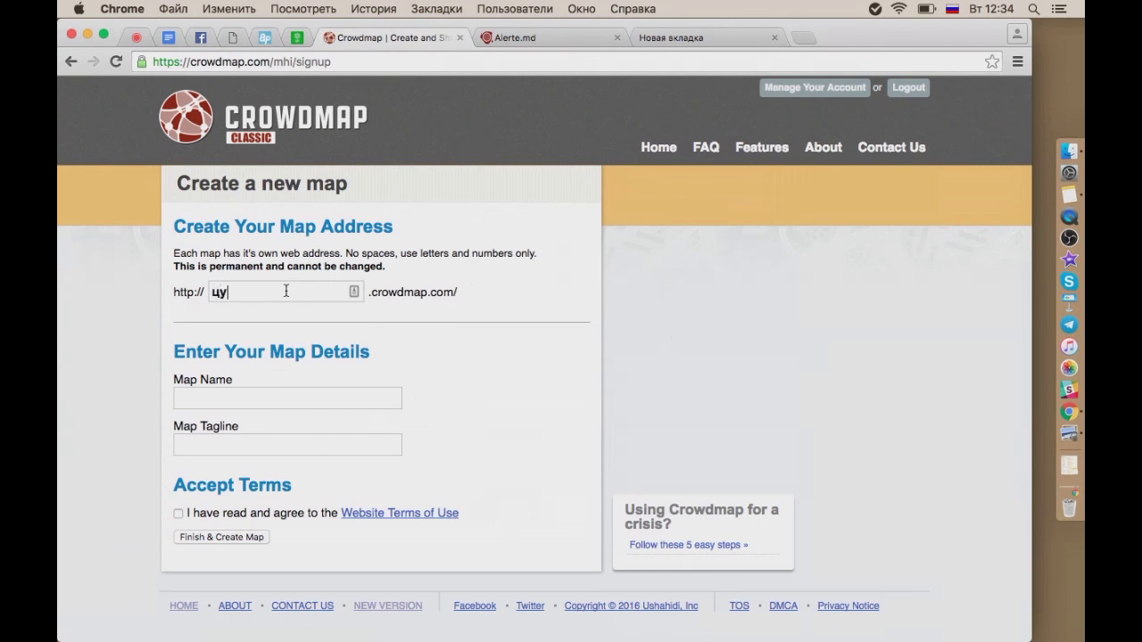
pyautogui.press('BackSpace')
pyautogui.press('BackSpace')
pyautogui.hotkey('ctrl', 'space')
pyautogui.write('webinar2607')
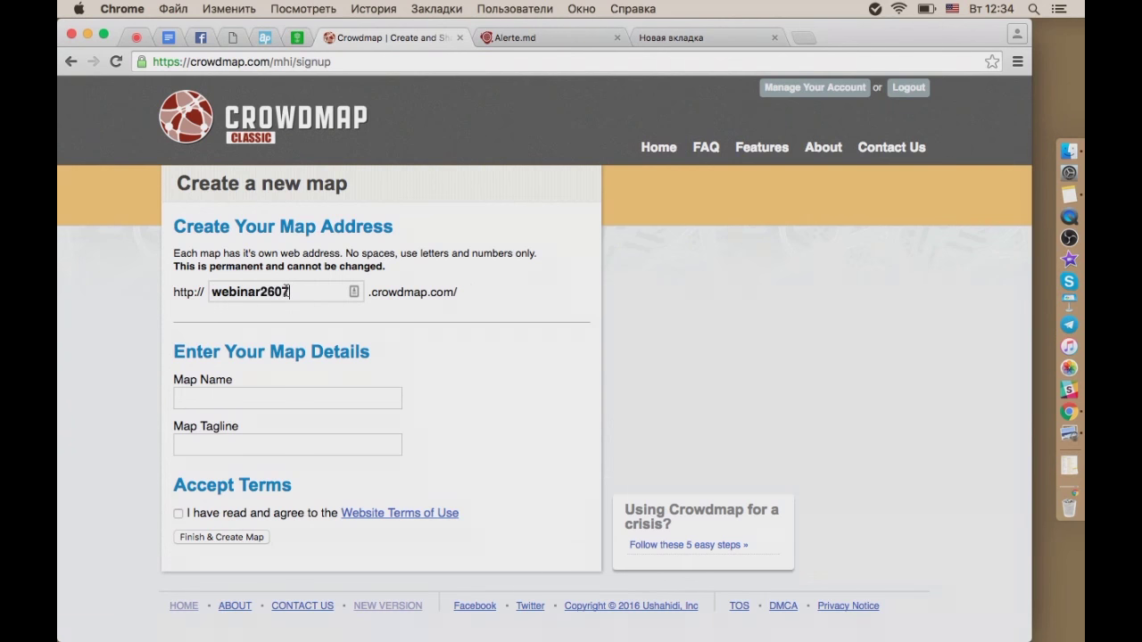
pyautogui.click(362, 389)
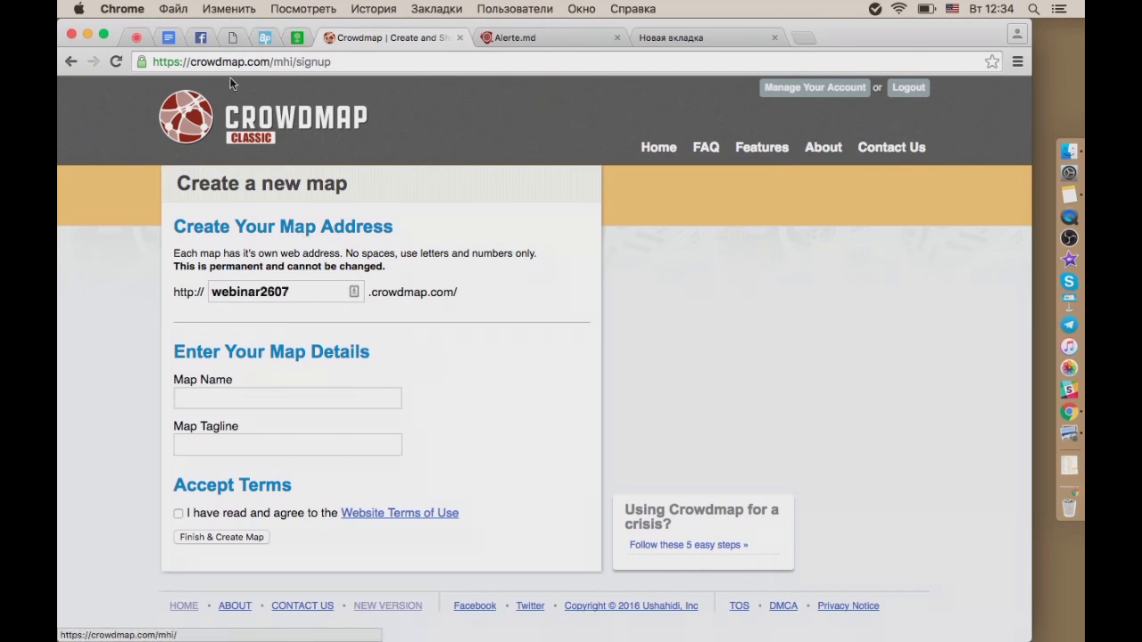
pyautogui.click(135, 37)
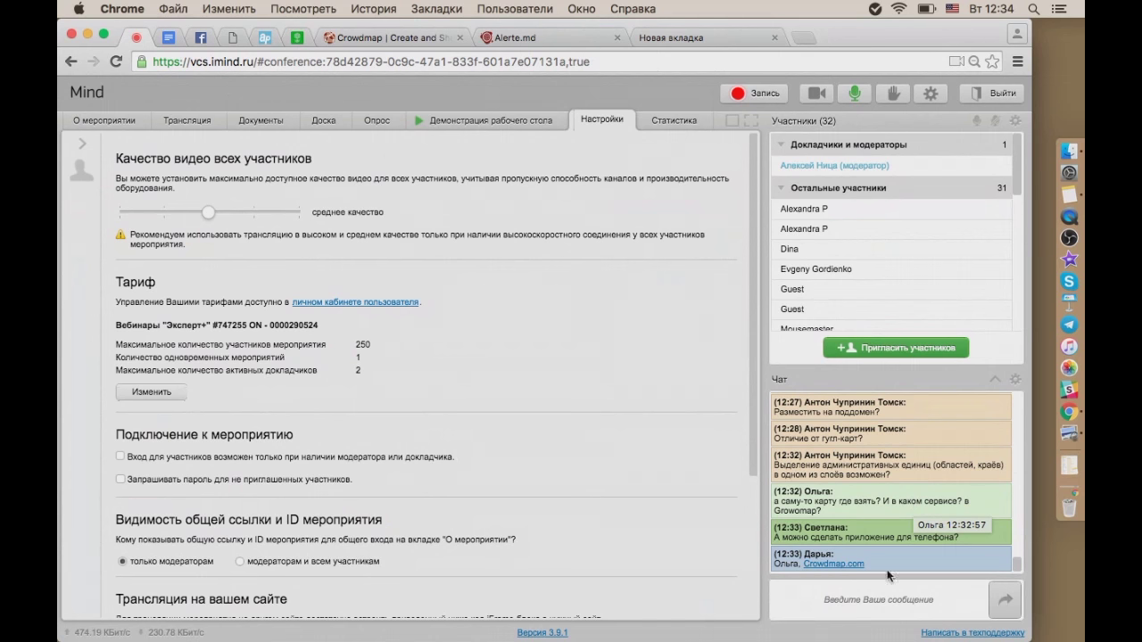
pyautogui.click(865, 598)
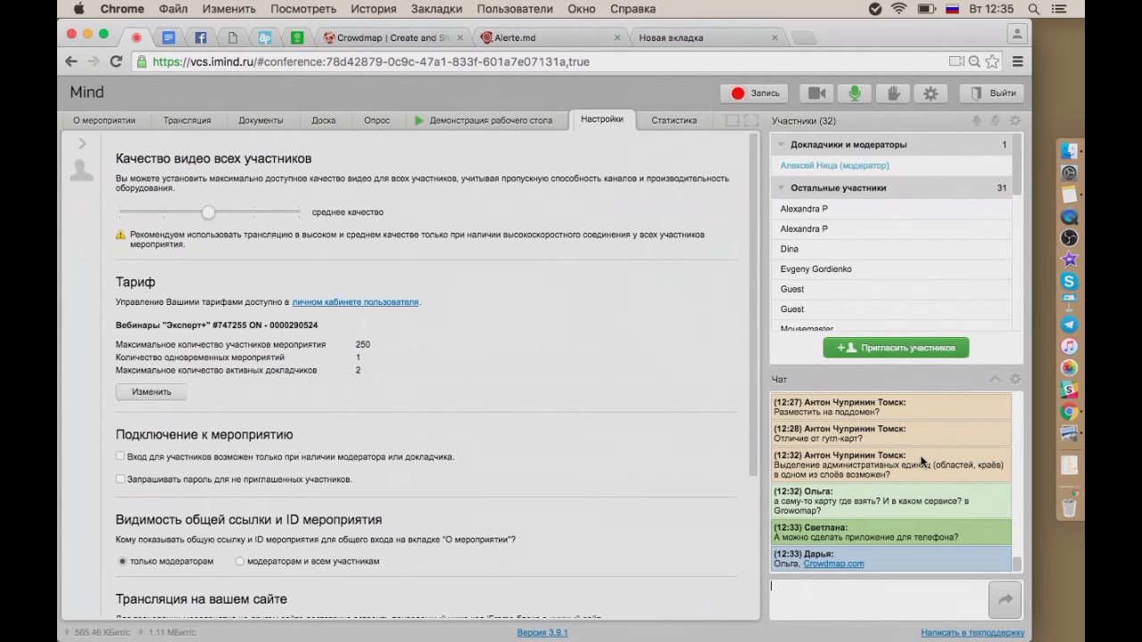
pyautogui.scroll(8, 922, 461)
pyautogui.scroll(6, 921, 461)
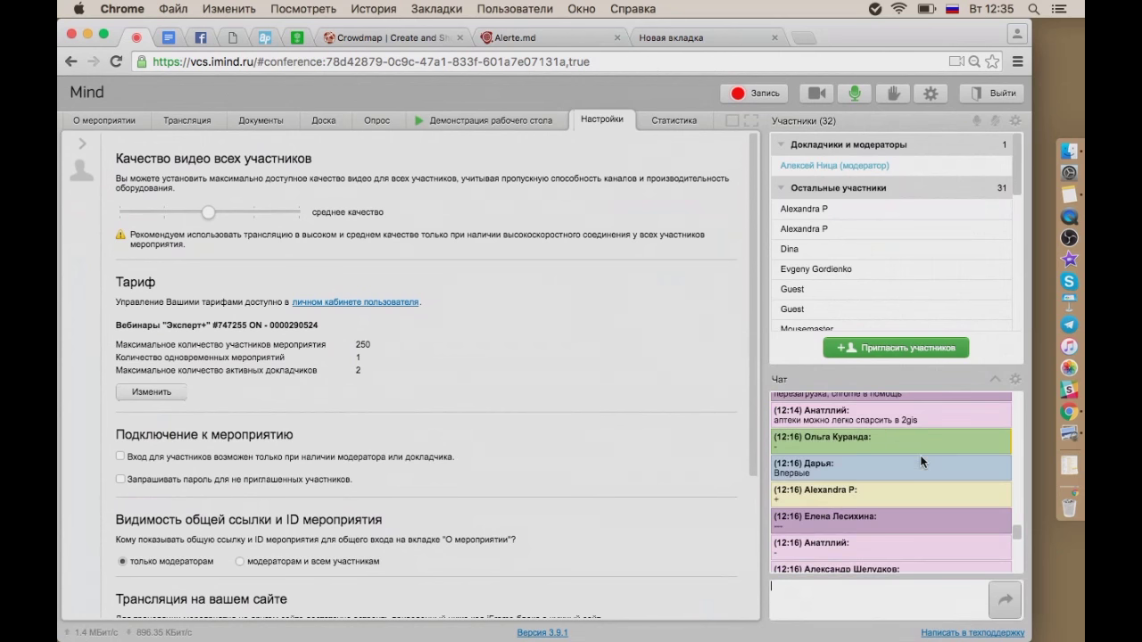
pyautogui.scroll(5, 920, 455)
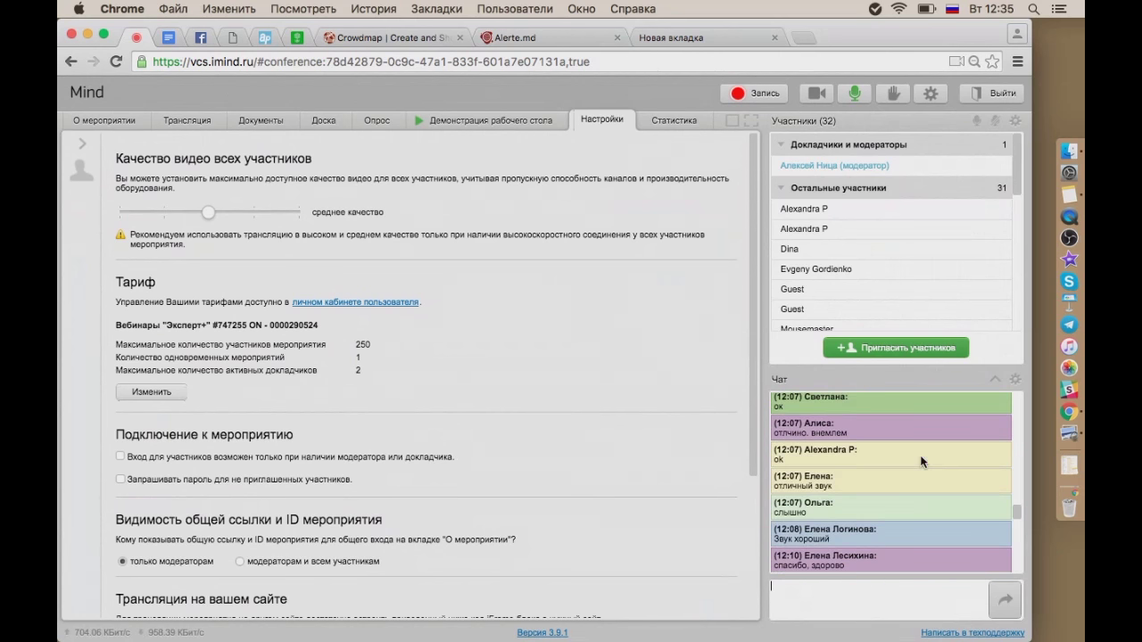
pyautogui.scroll(5, 920, 461)
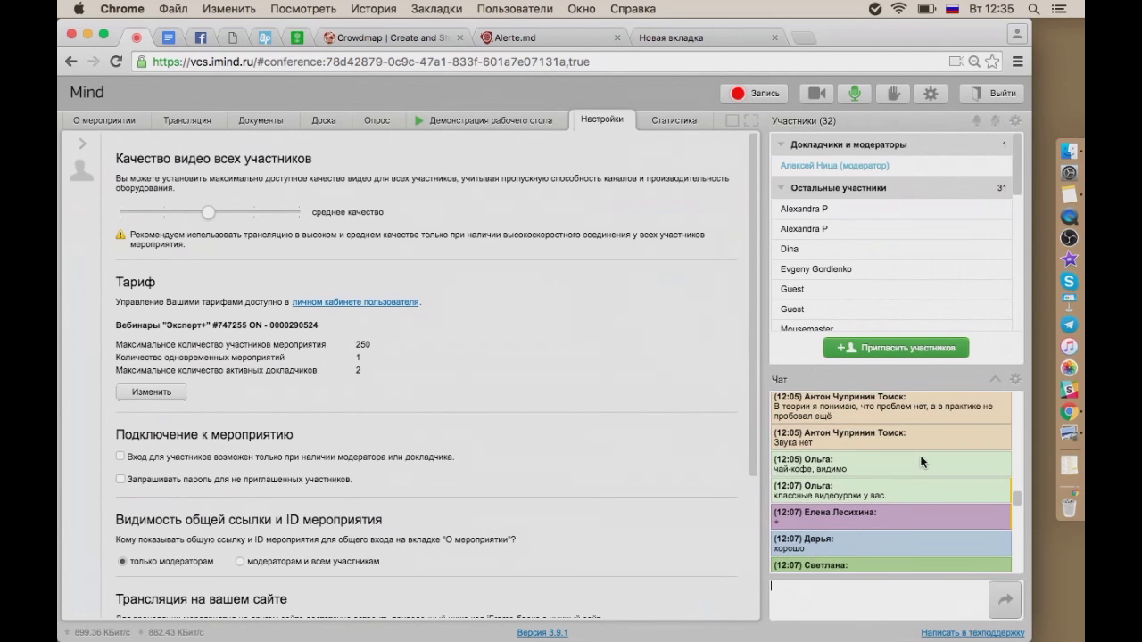
pyautogui.scroll(2, 921, 459)
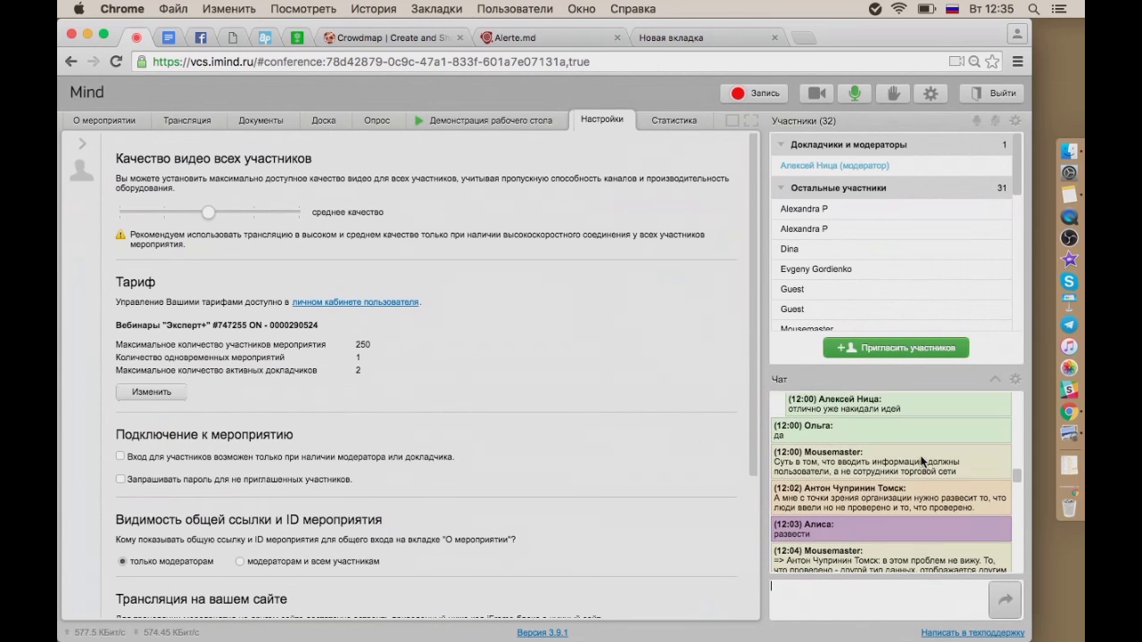
pyautogui.scroll(2, 921, 460)
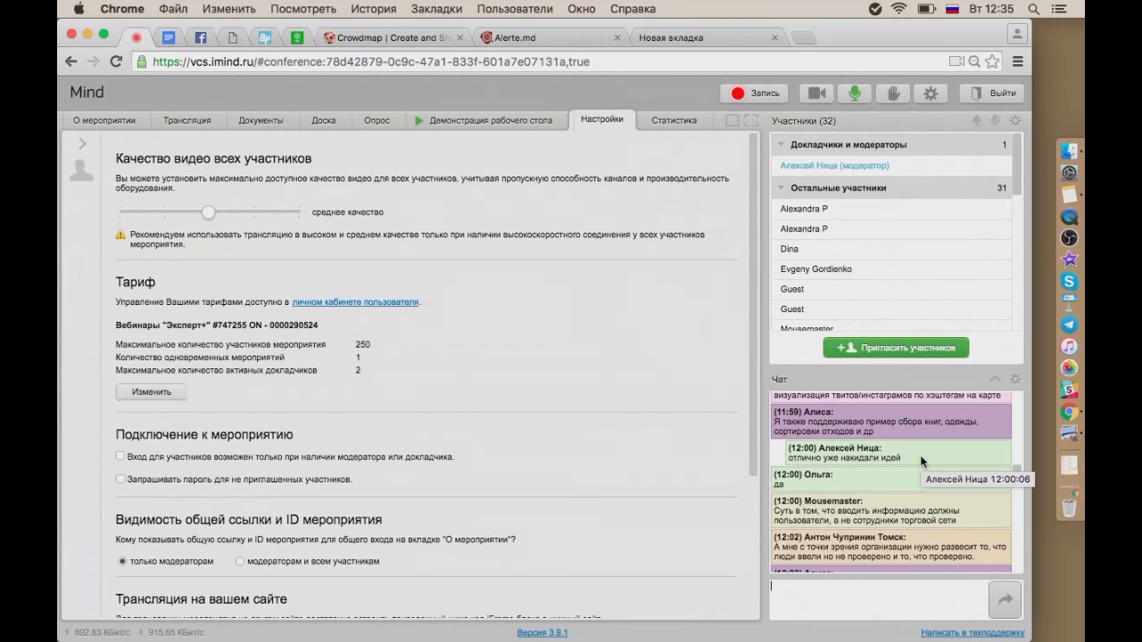
pyautogui.scroll(2, 921, 461)
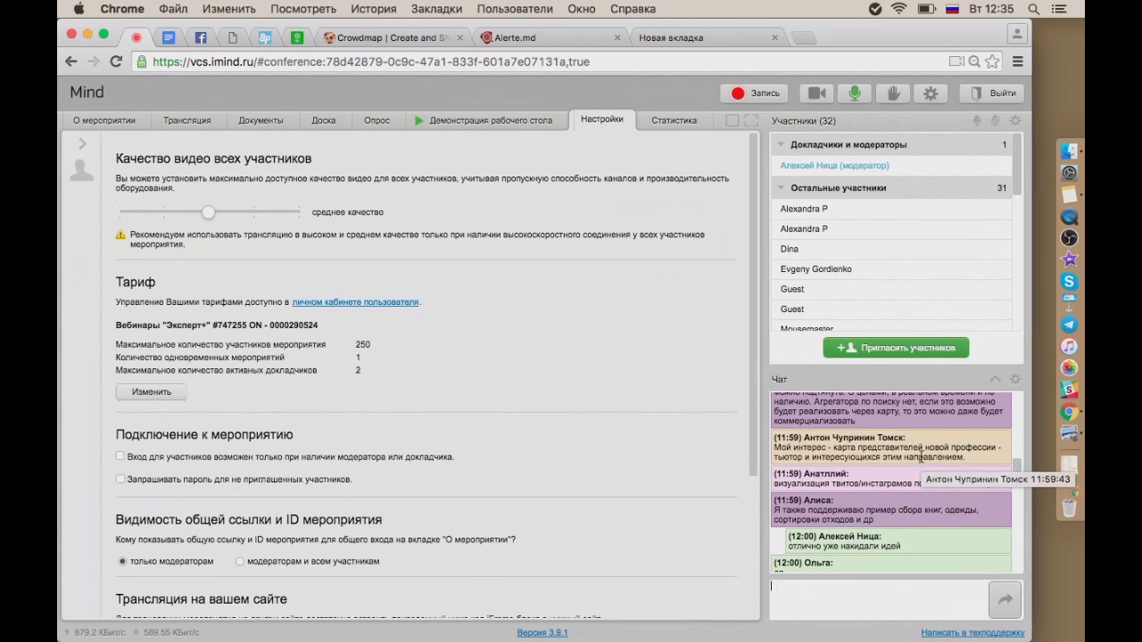
pyautogui.scroll(5, 921, 459)
pyautogui.scroll(5, 921, 460)
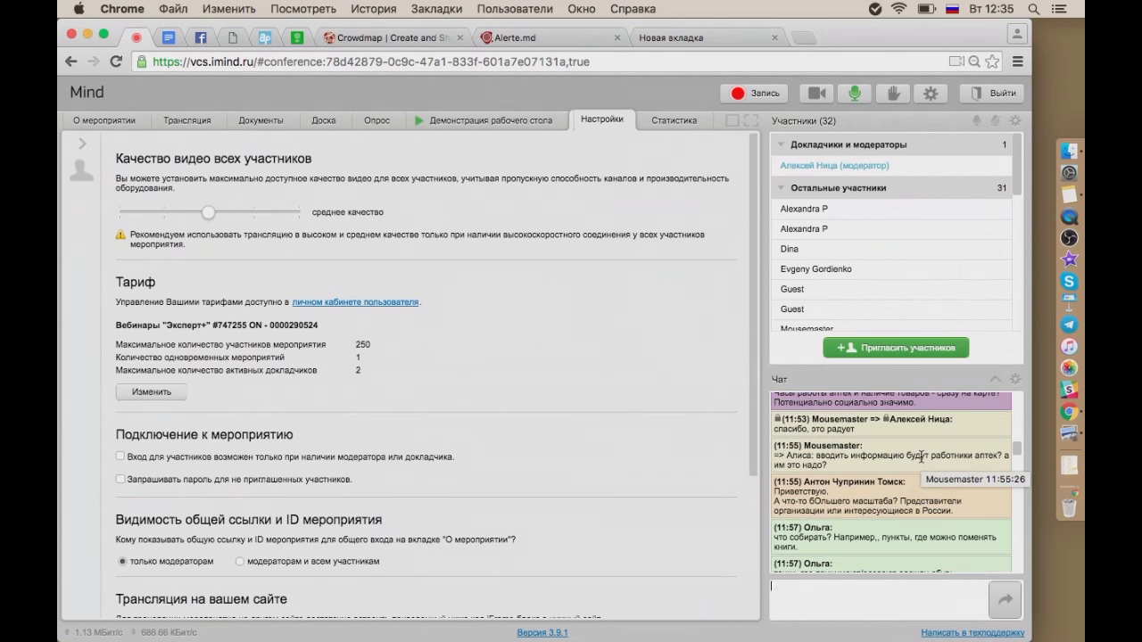
pyautogui.scroll(-5, 902, 509)
pyautogui.scroll(-15, 902, 508)
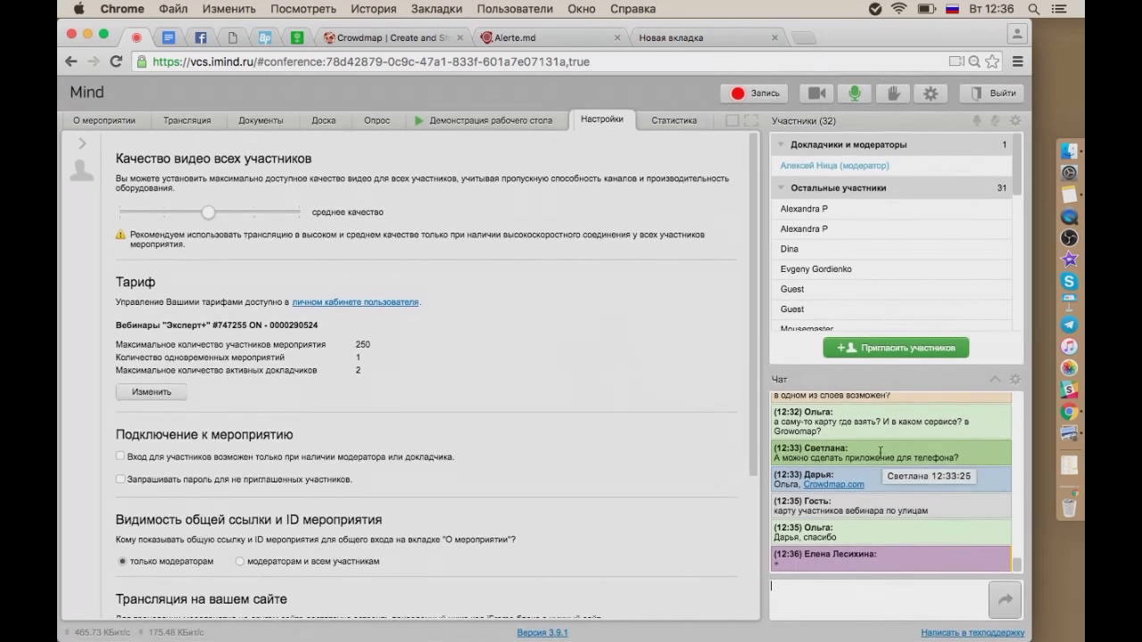
# Switch to the empty 'Новая вкладка' browser tab
pyautogui.click(669, 39)
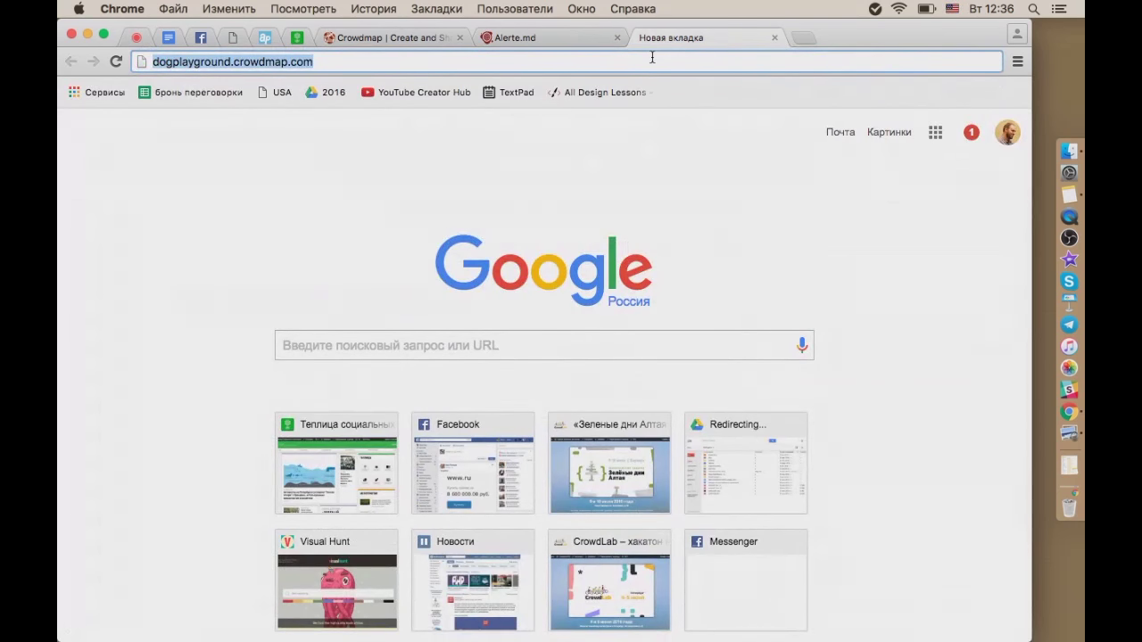
# Close the stray tab and enter 'Food Sharing' as the new map's name
pyautogui.write('food sharin')
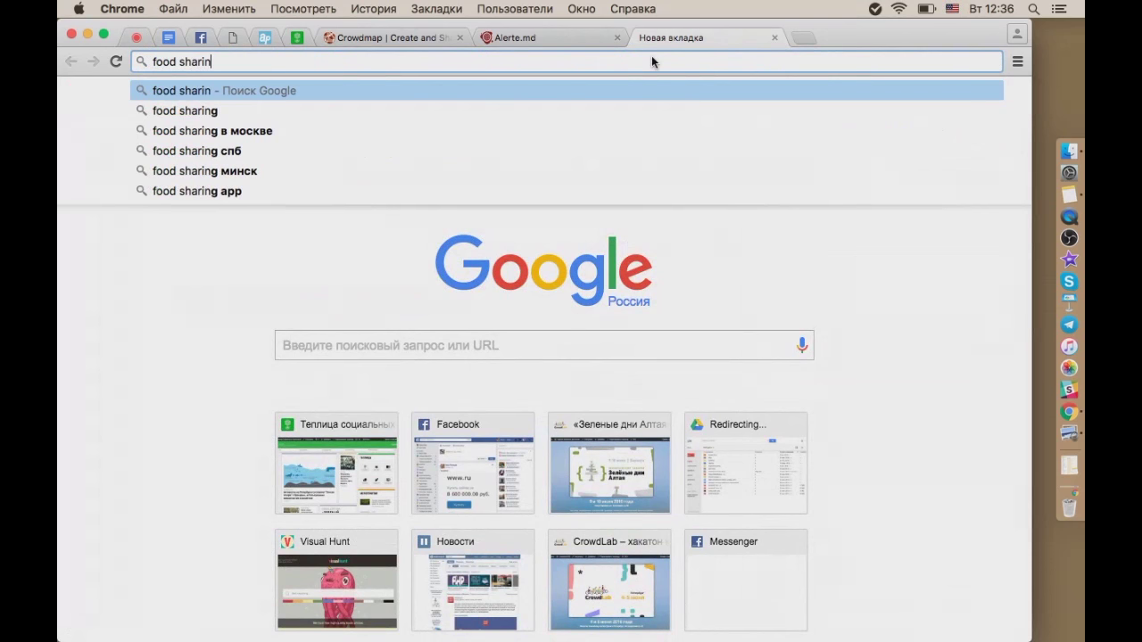
pyautogui.click(775, 38)
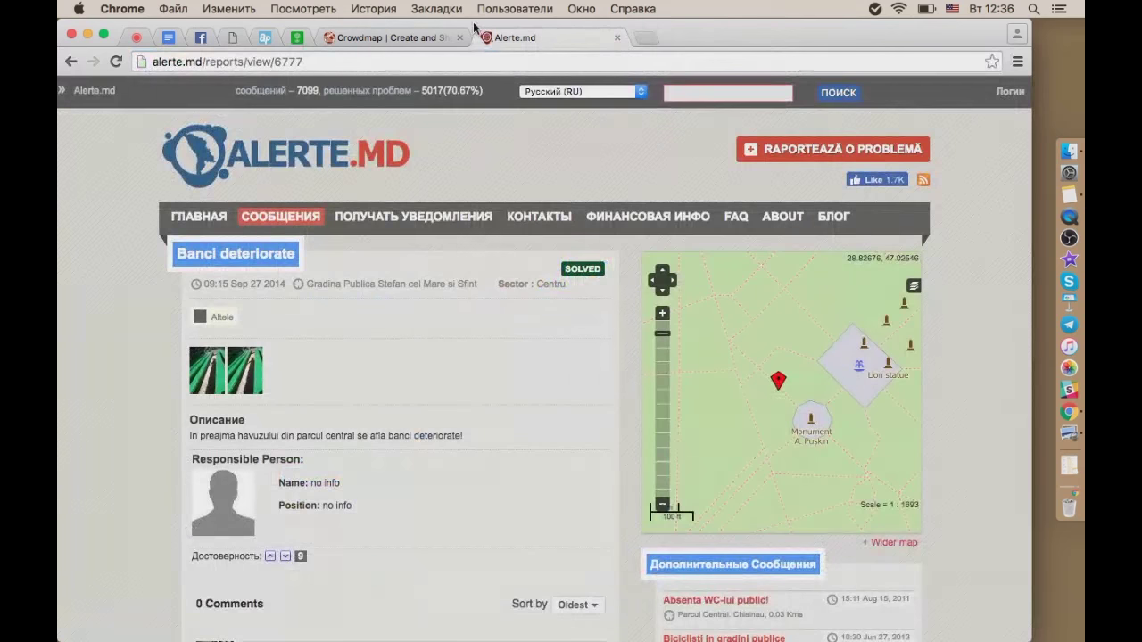
pyautogui.click(384, 37)
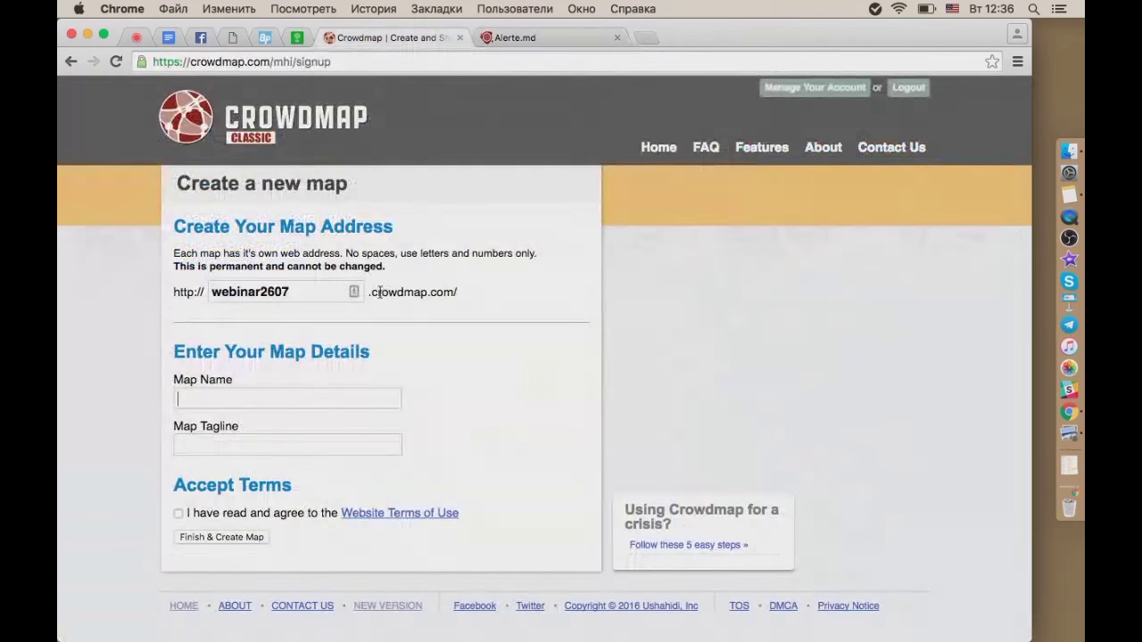
pyautogui.click(253, 397)
pyautogui.write('Food Sharing')
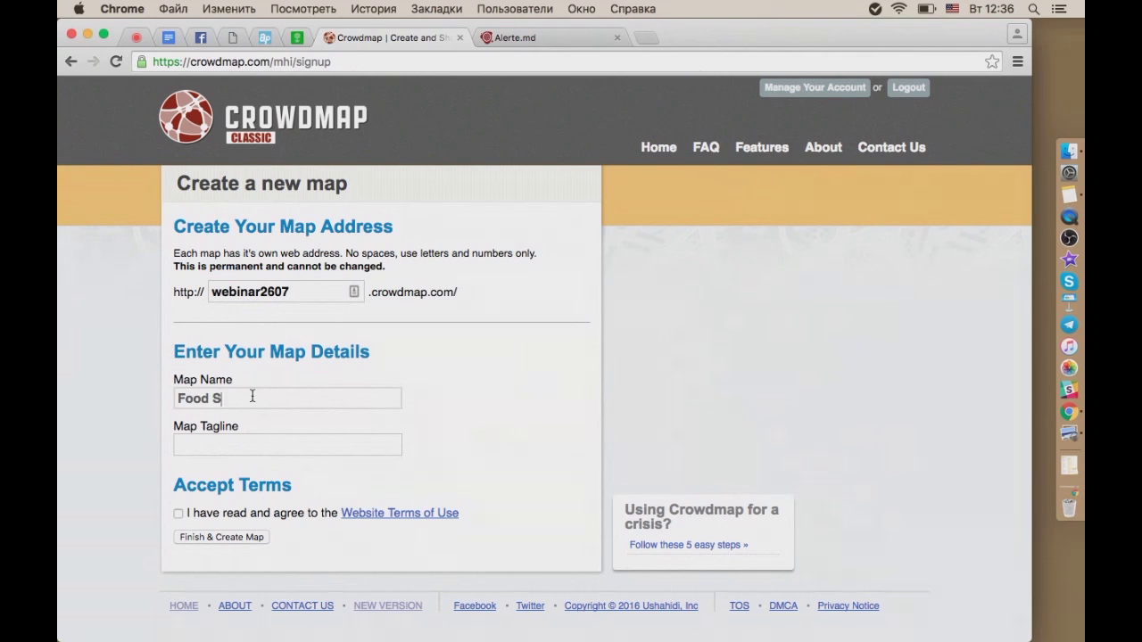
pyautogui.click(295, 293)
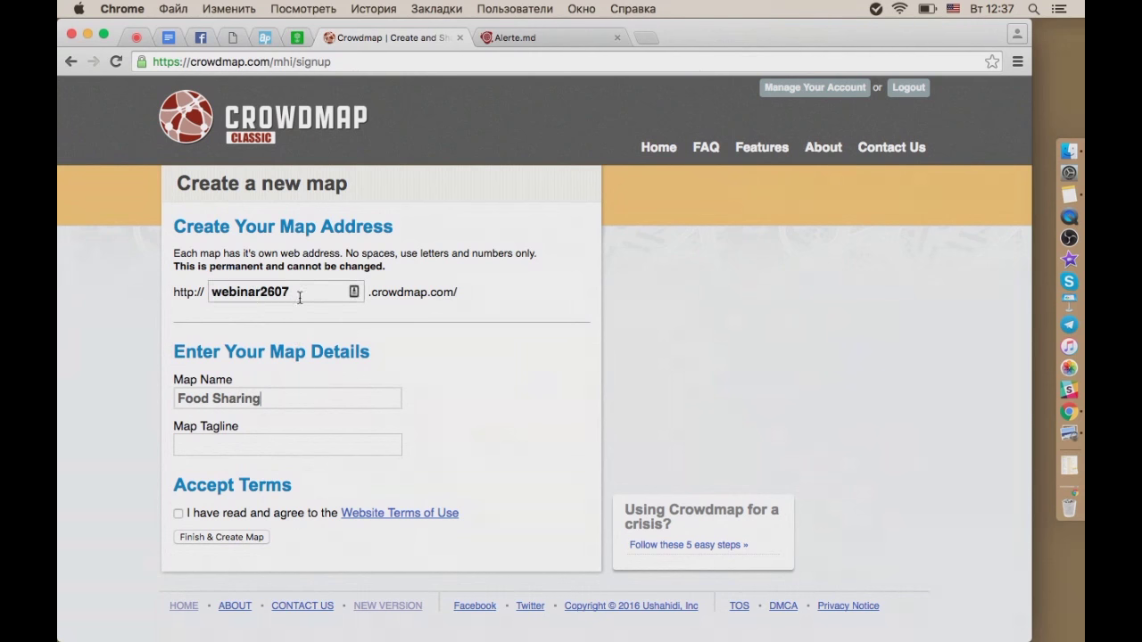
# Add the tagline 'Карта, где можно найти еду', accept the terms and create the map
pyautogui.click(273, 437)
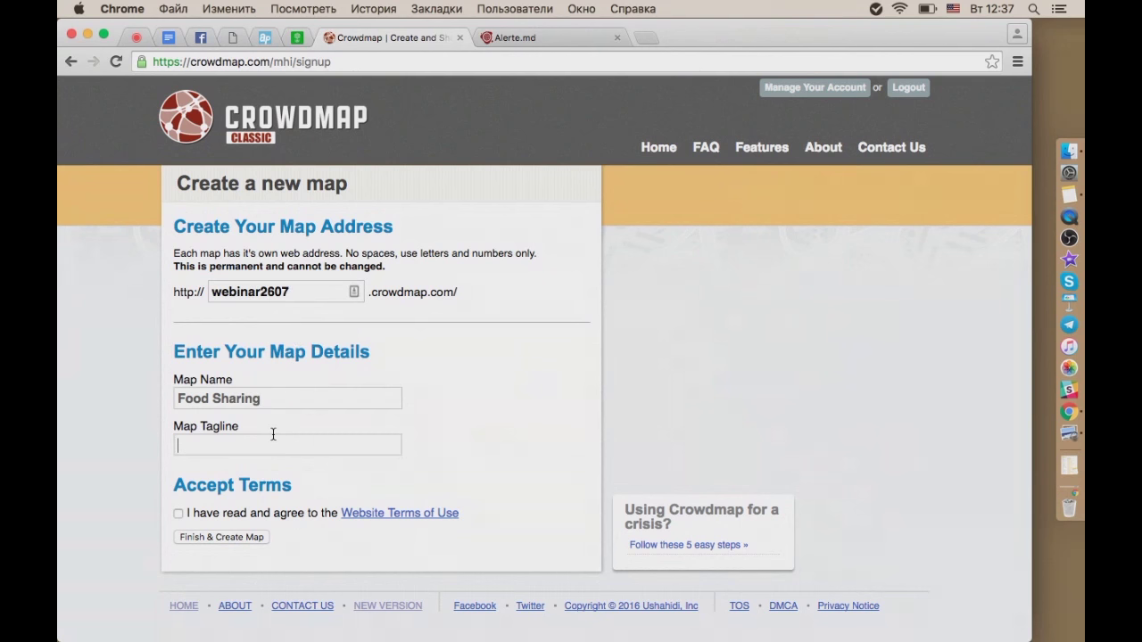
pyautogui.write('Rf')
pyautogui.press('BackSpace')
pyautogui.press('BackSpace')
pyautogui.hotkey('ctrl', 'space')
pyautogui.write('Карта, где мож')
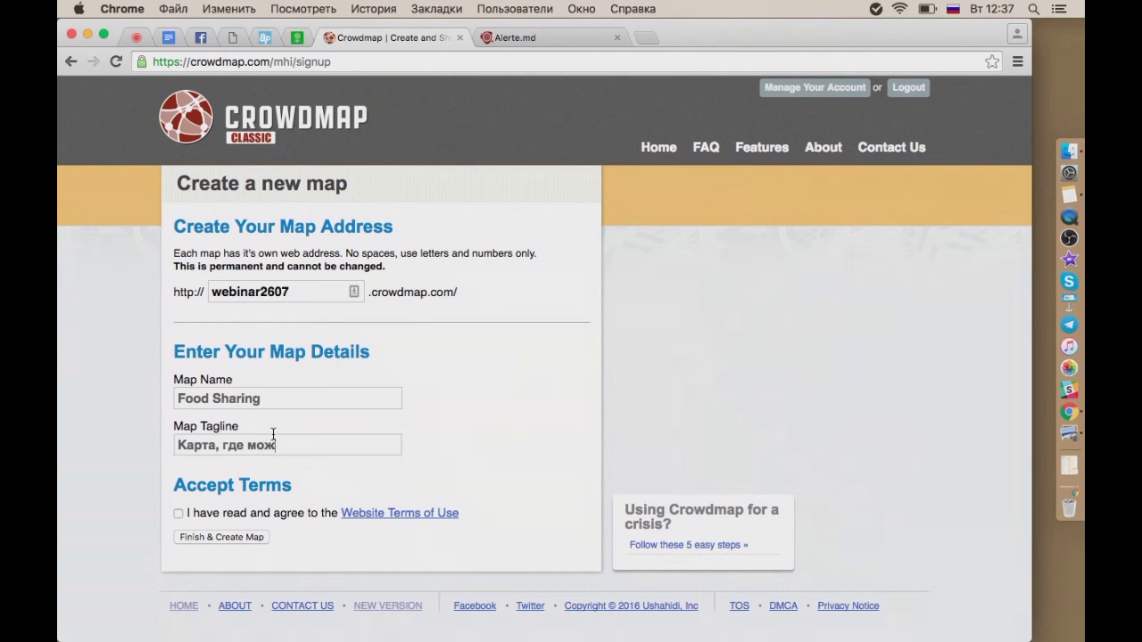
pyautogui.write('но найти еду')
pyautogui.click(179, 515)
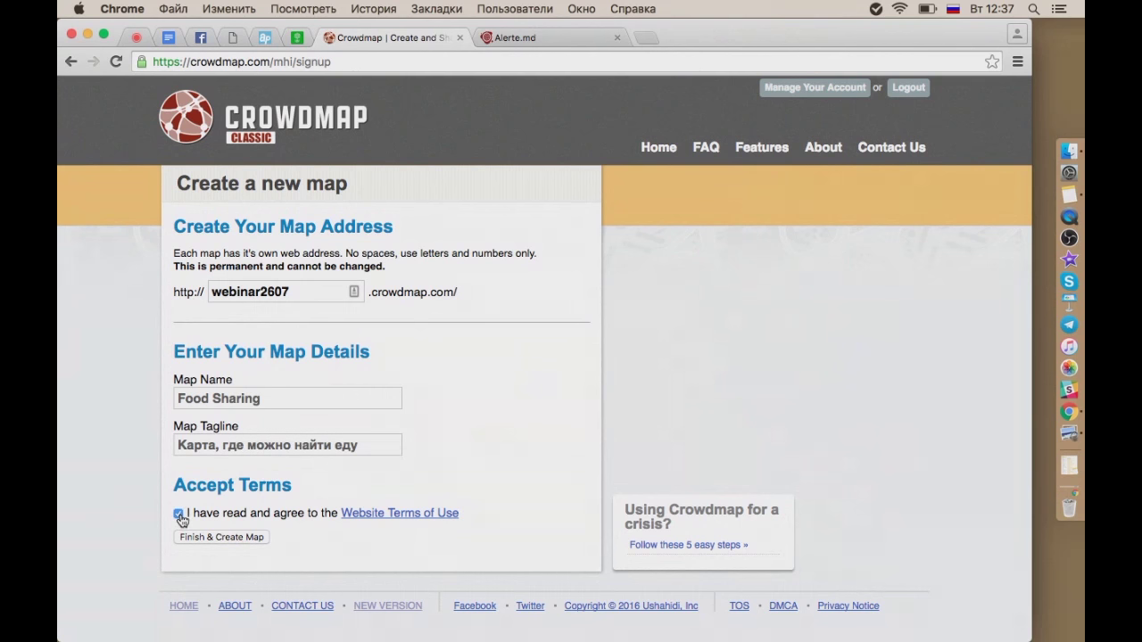
pyautogui.click(222, 538)
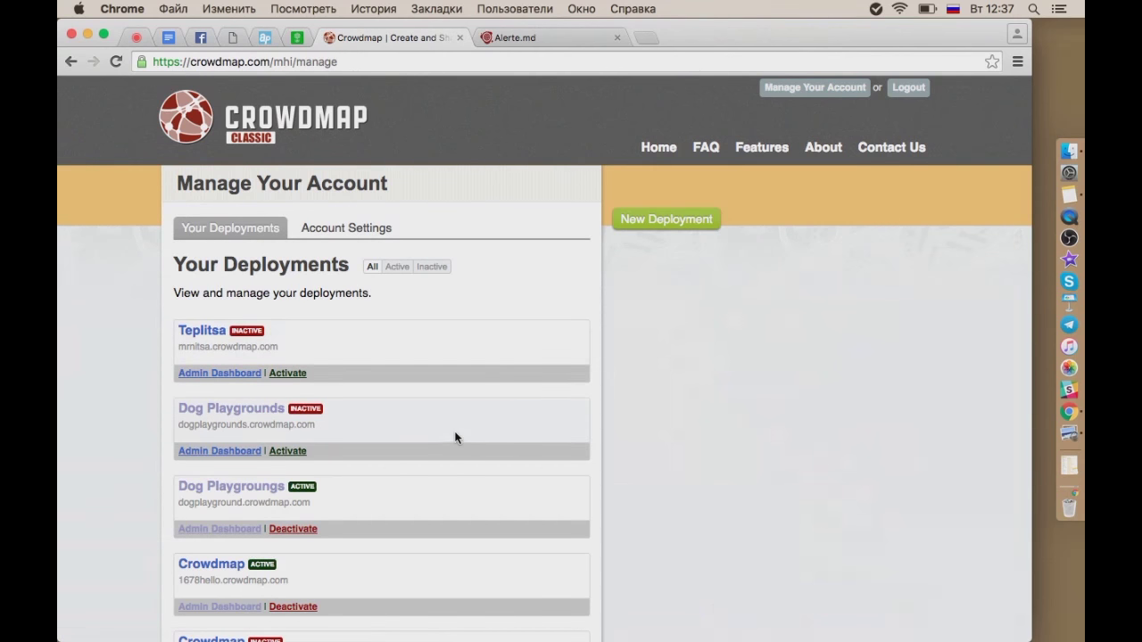
# Open the admin dashboard of the webinar2607 deployment in a new tab
pyautogui.scroll(-10, 454, 436)
pyautogui.scroll(-4, 455, 437)
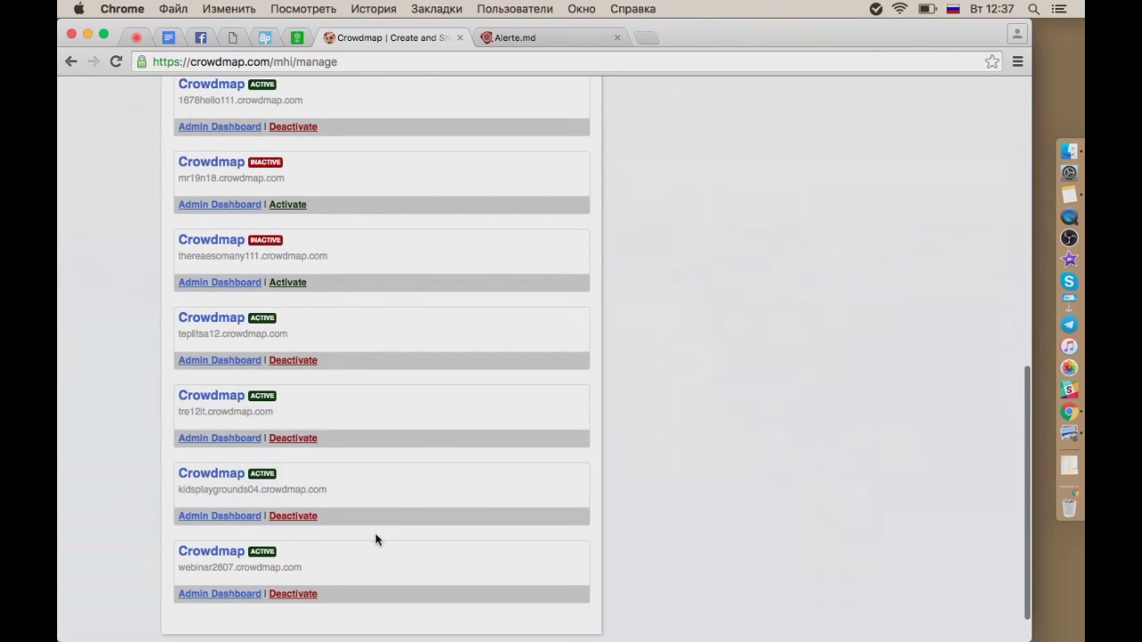
pyautogui.scroll(-1, 357, 534)
pyautogui.click(218, 550)
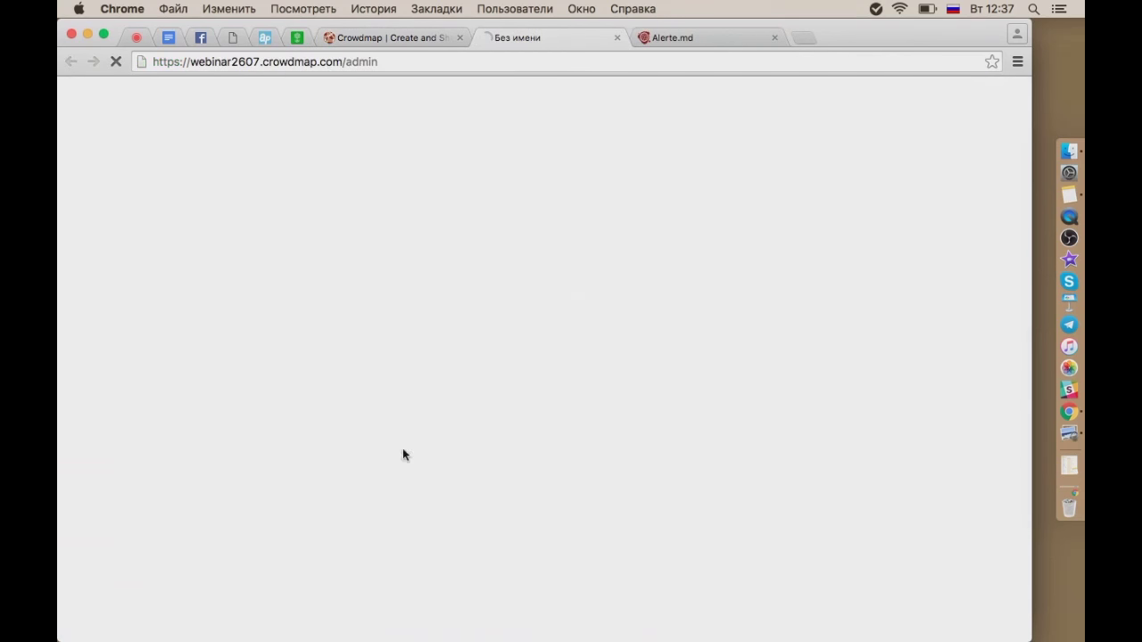
# Back in the deployments list, open the webinar2607 map's public site
pyautogui.click(426, 37)
pyautogui.scroll(-2, 420, 483)
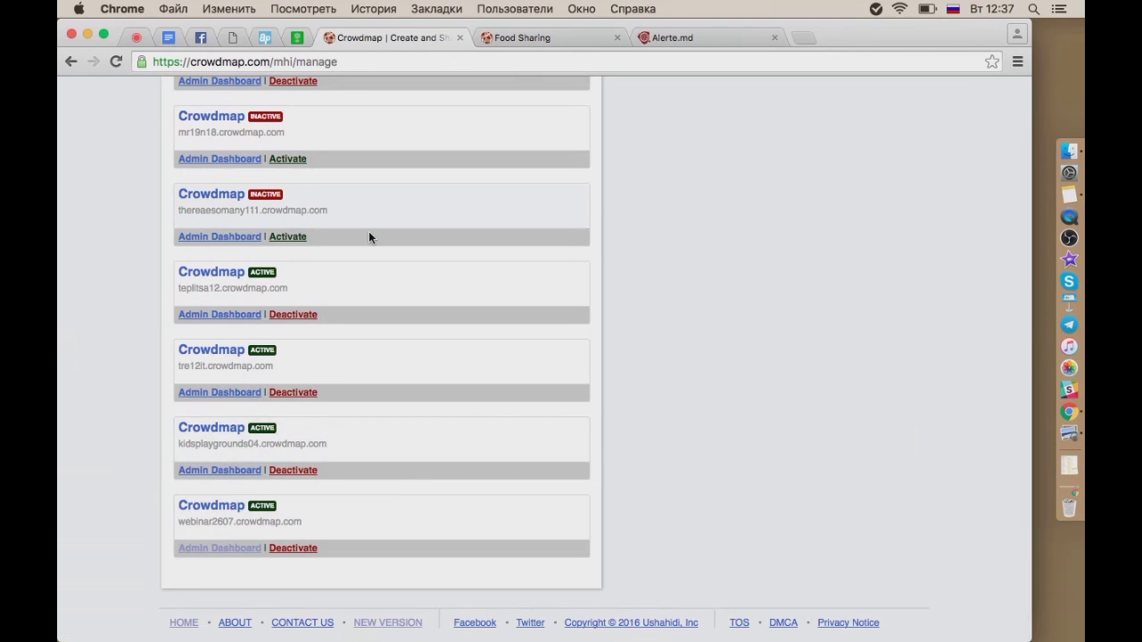
pyautogui.scroll(-2, 388, 349)
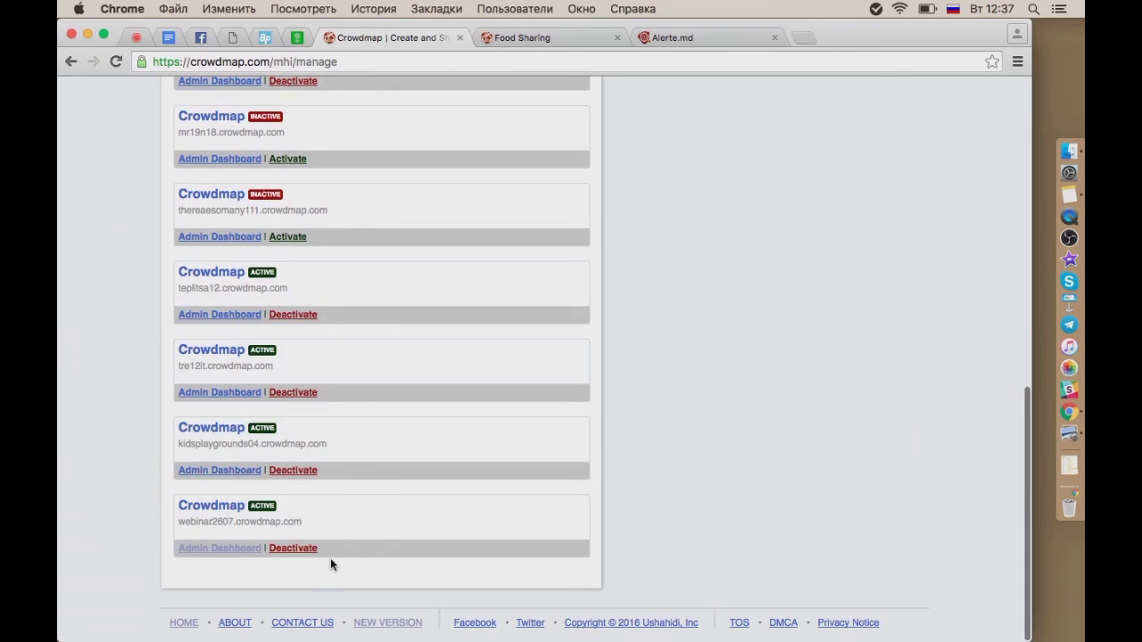
pyautogui.click(219, 510)
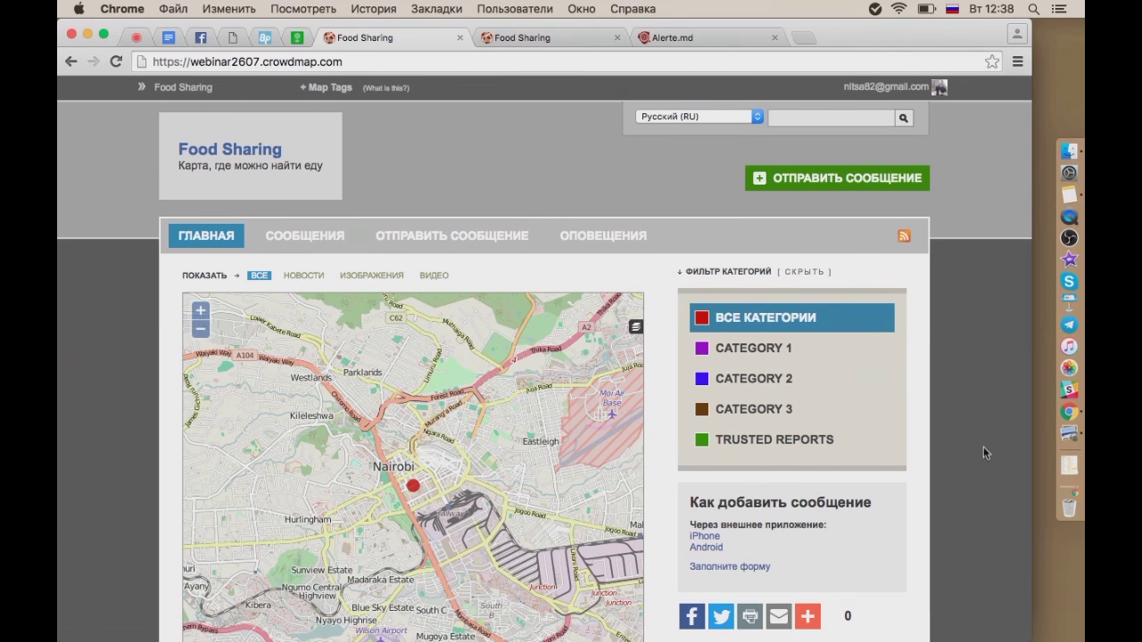
# Glance over the Food Sharing homepage, then return to the webinar conference page
pyautogui.scroll(-4, 983, 446)
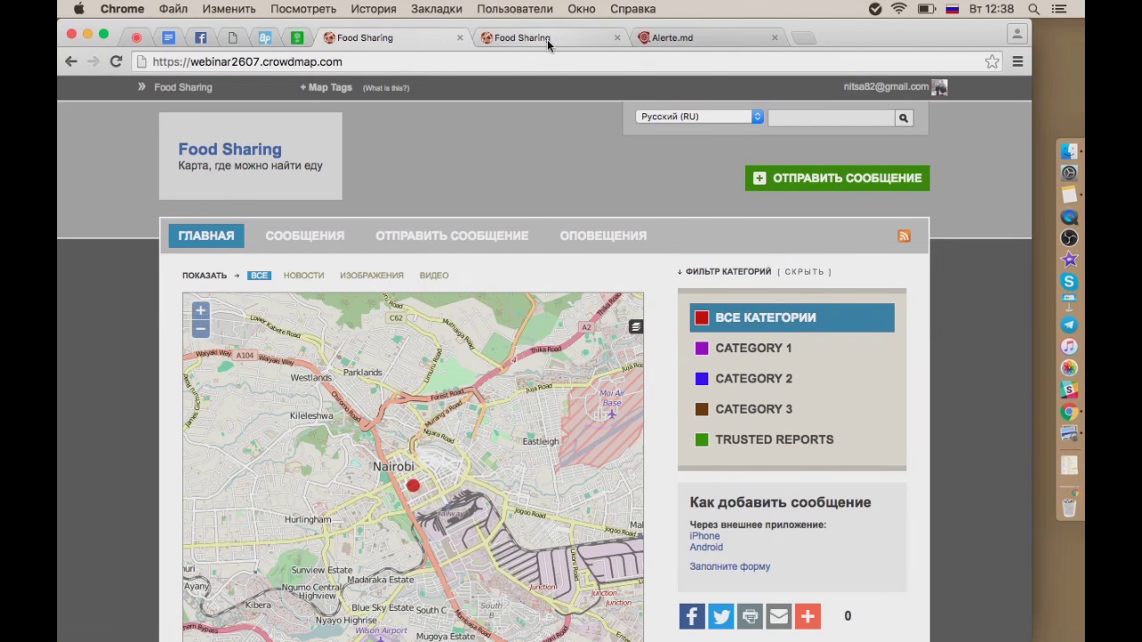
pyautogui.click(138, 40)
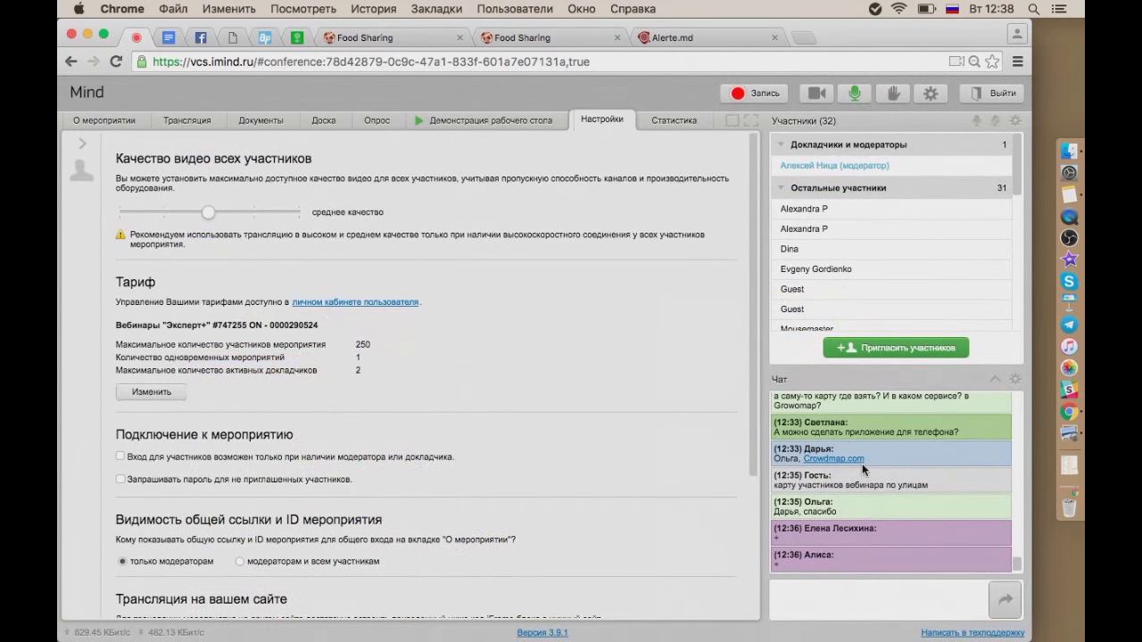
# Switch to the Food Sharing admin dashboard tab
pyautogui.click(544, 40)
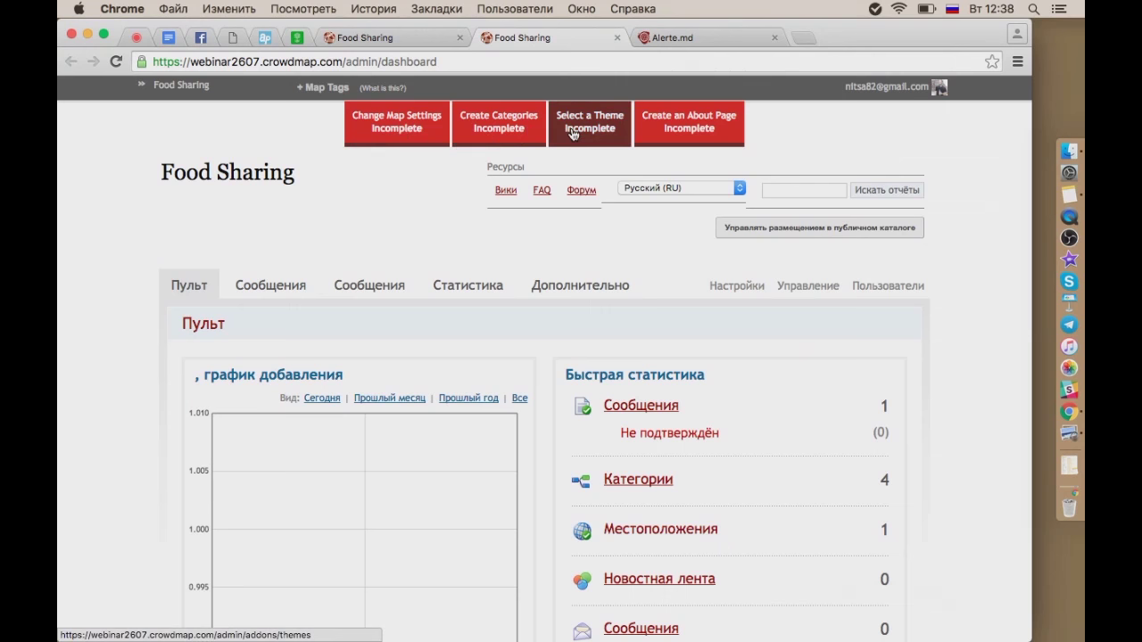
# Keep Русский (RU) as the interface language and open the Food Sharing settings page
pyautogui.click(664, 189)
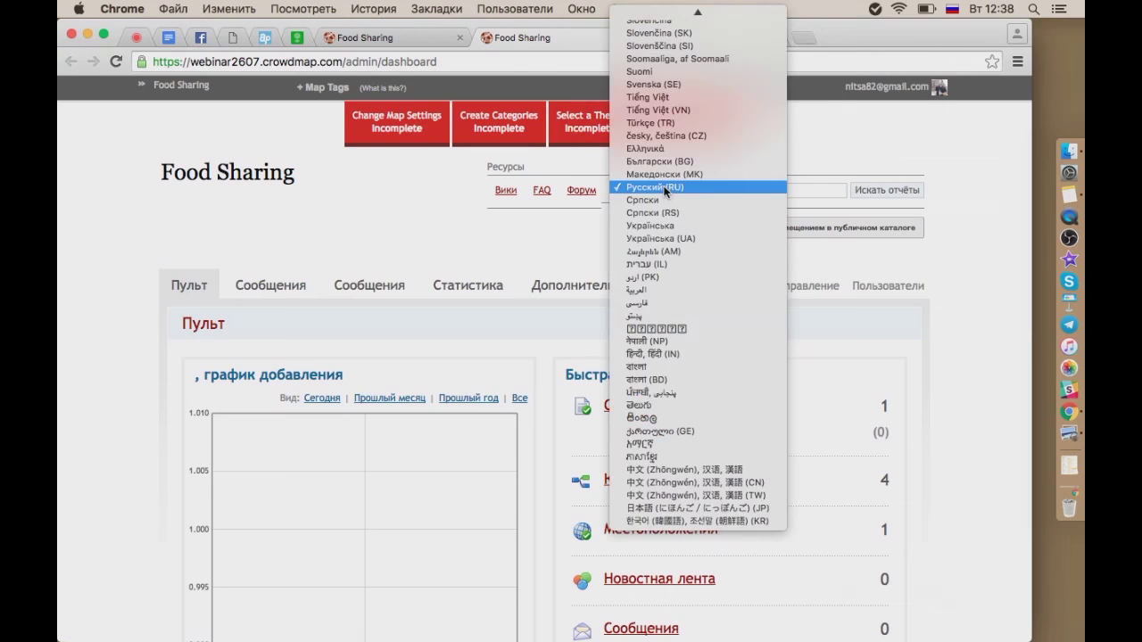
pyautogui.click(665, 187)
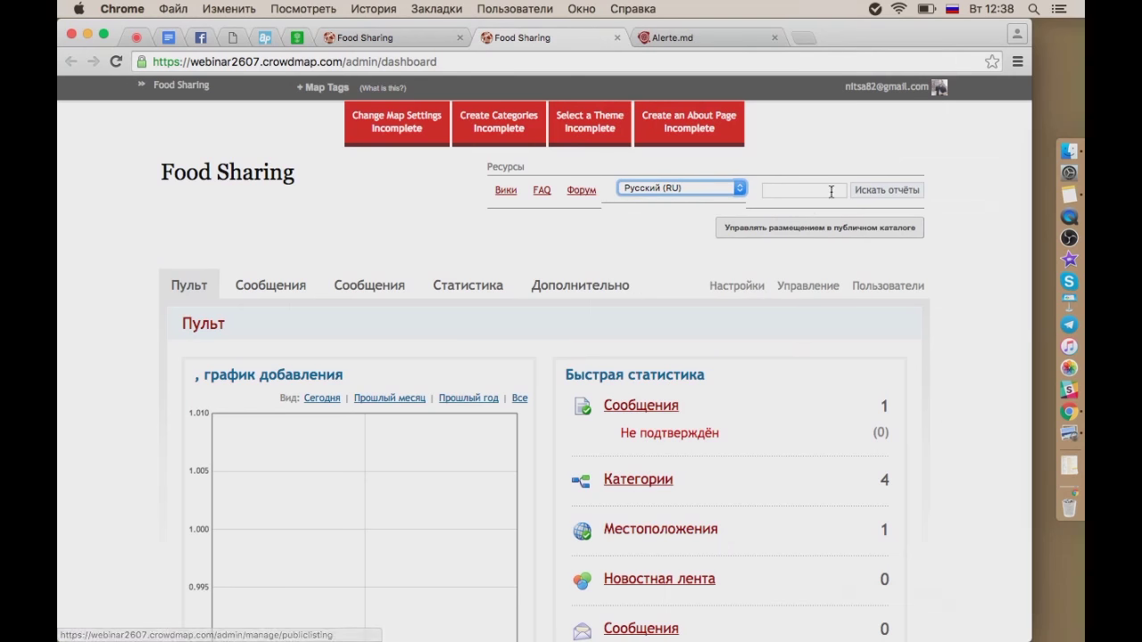
pyautogui.scroll(-10, 946, 355)
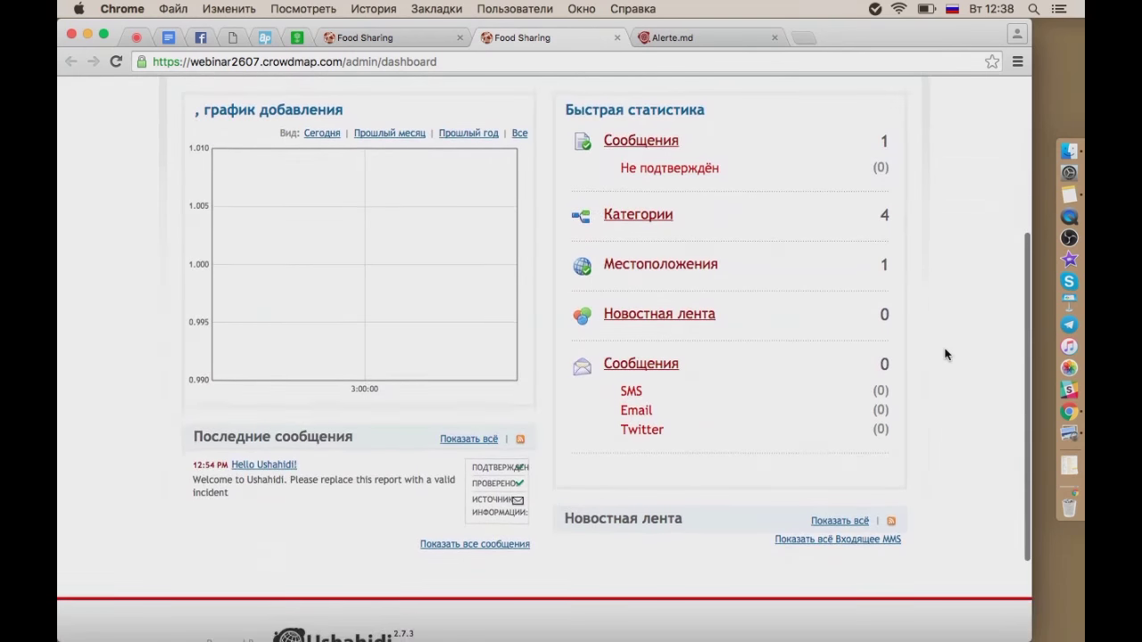
pyautogui.scroll(10, 945, 355)
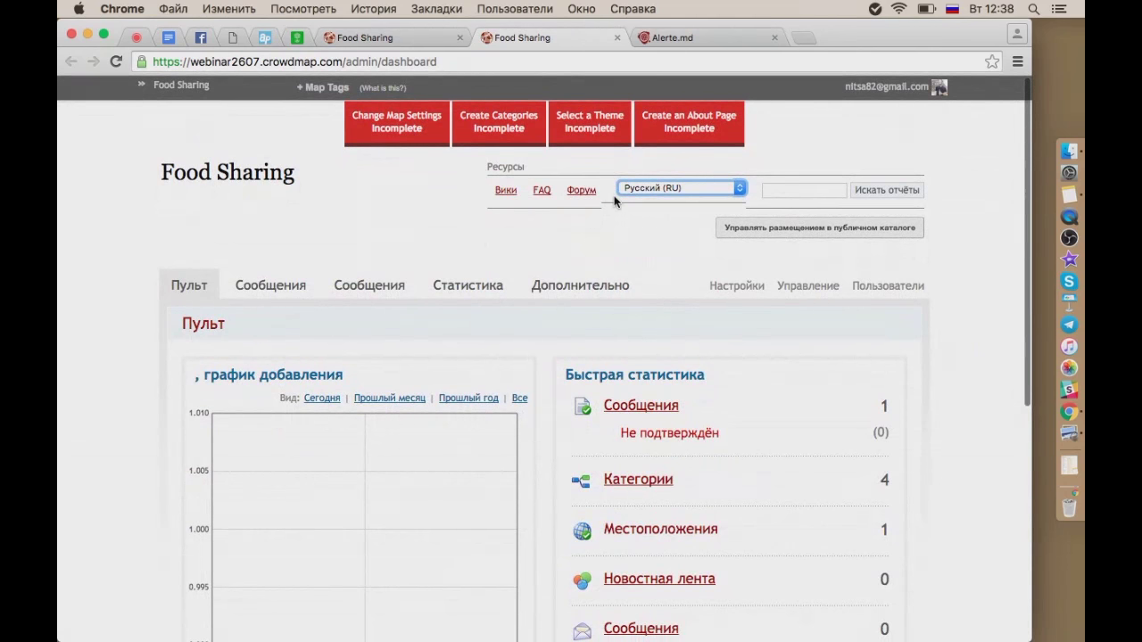
pyautogui.click(727, 285)
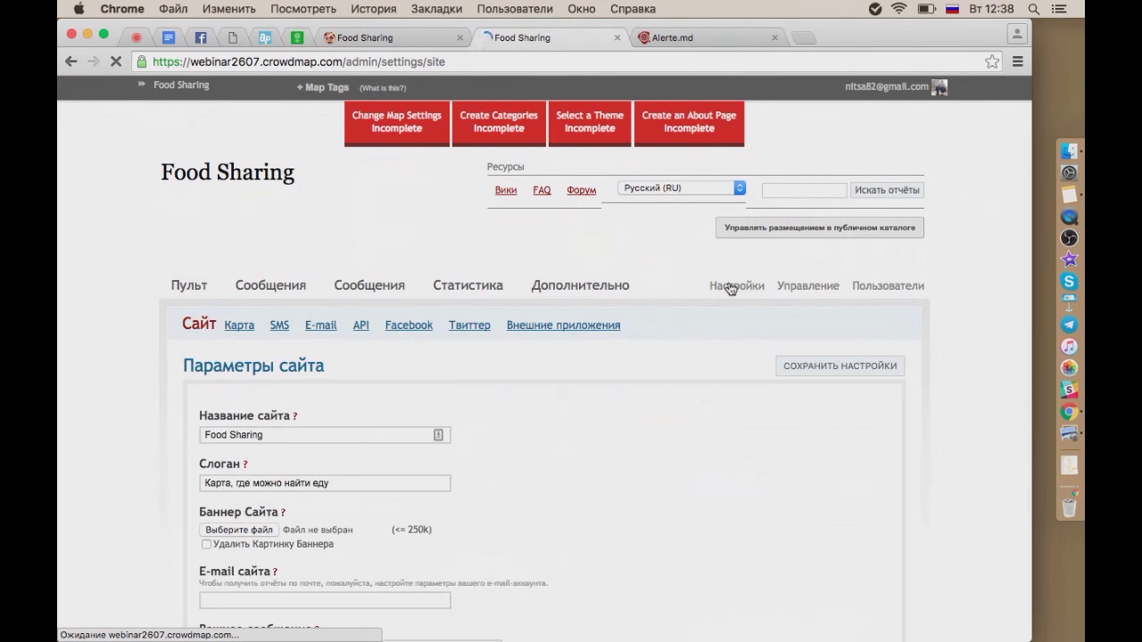
pyautogui.scroll(-3, 641, 502)
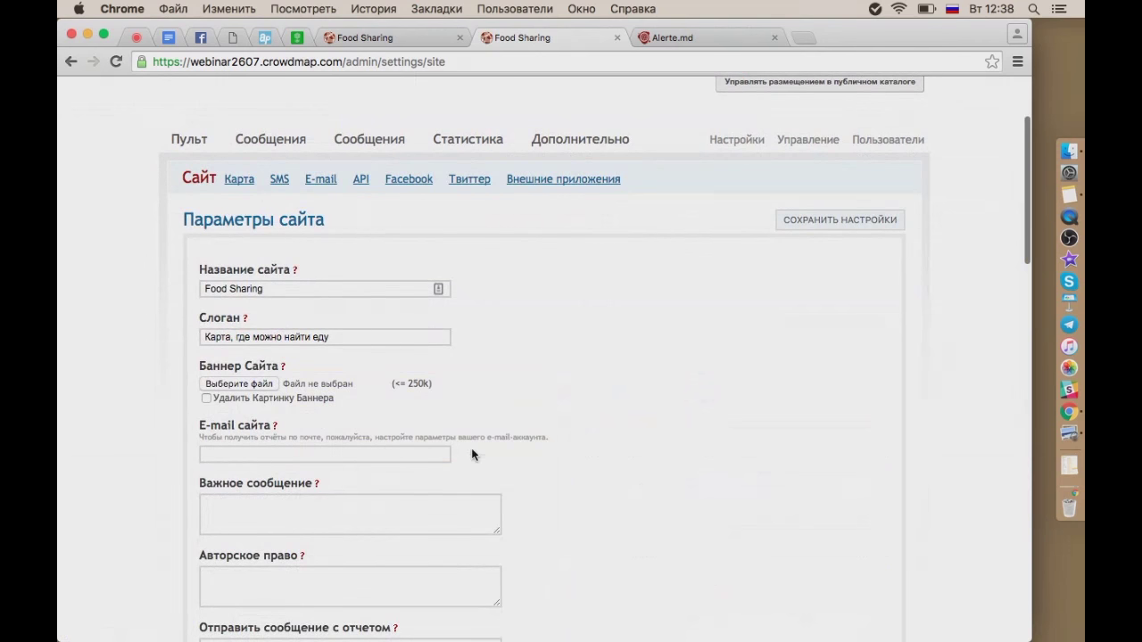
# Enter the site owner's e-mail address in the E-mail сайта field
pyautogui.scroll(-2, 471, 455)
pyautogui.click(299, 374)
pyautogui.write('тше')
pyautogui.press('BackSpace')
pyautogui.press('BackSpace')
pyautogui.press('BackSpace')
pyautogui.hotkey('ctrl', 'space')
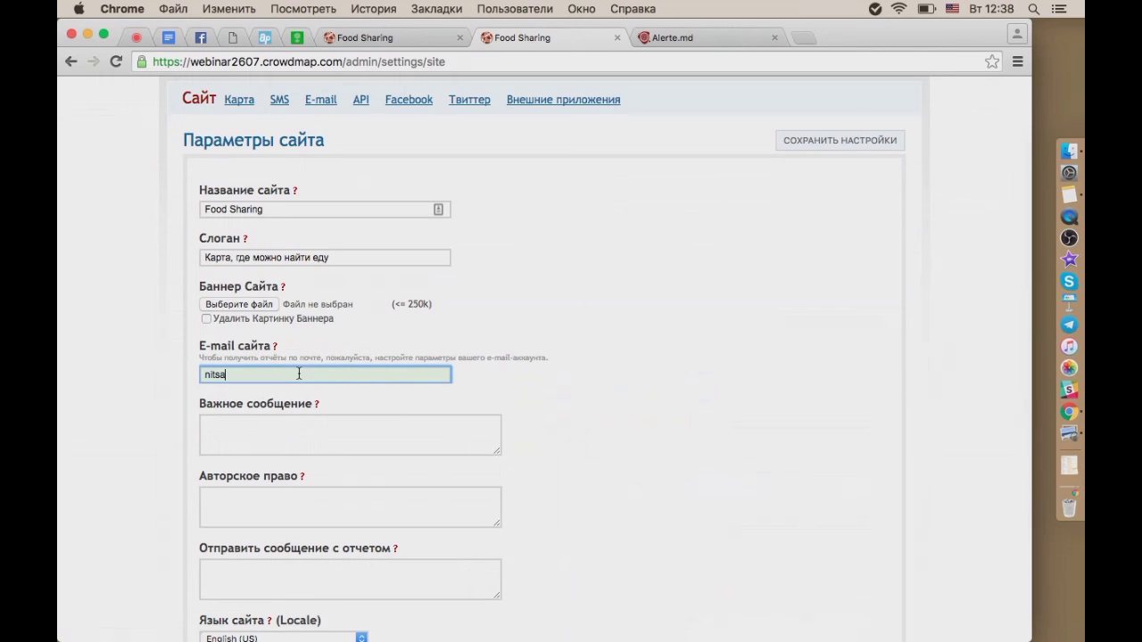
# Set the important message to 'Эта карта - тестовая и была создана для вебинара'
pyautogui.moveTo(223, 288)
pyautogui.scroll(-2, 620, 438)
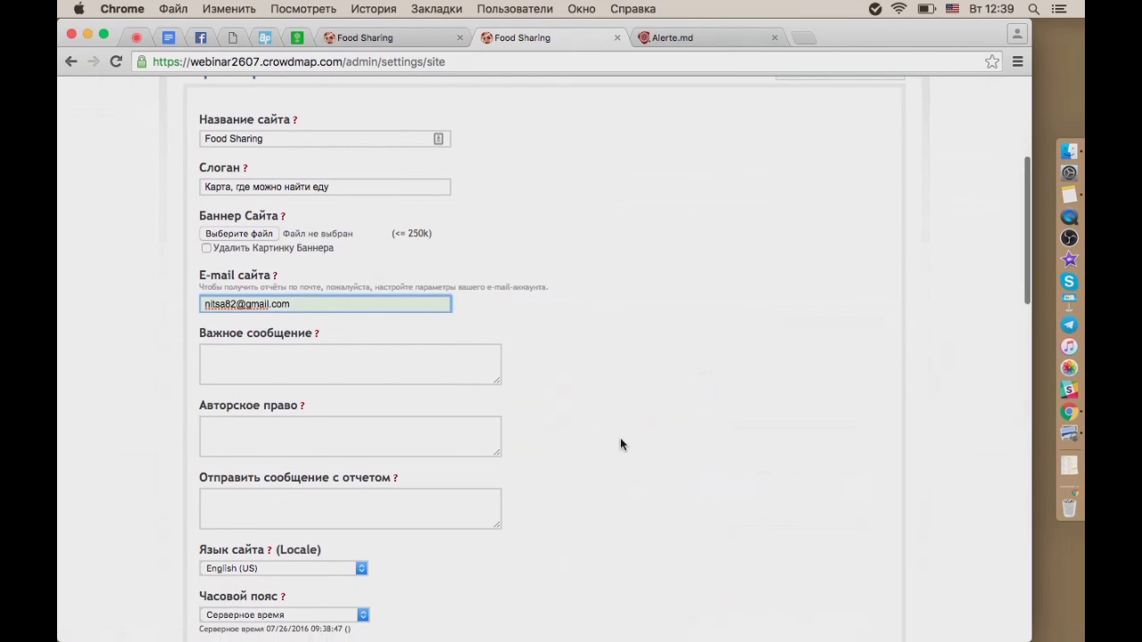
pyautogui.click(290, 361)
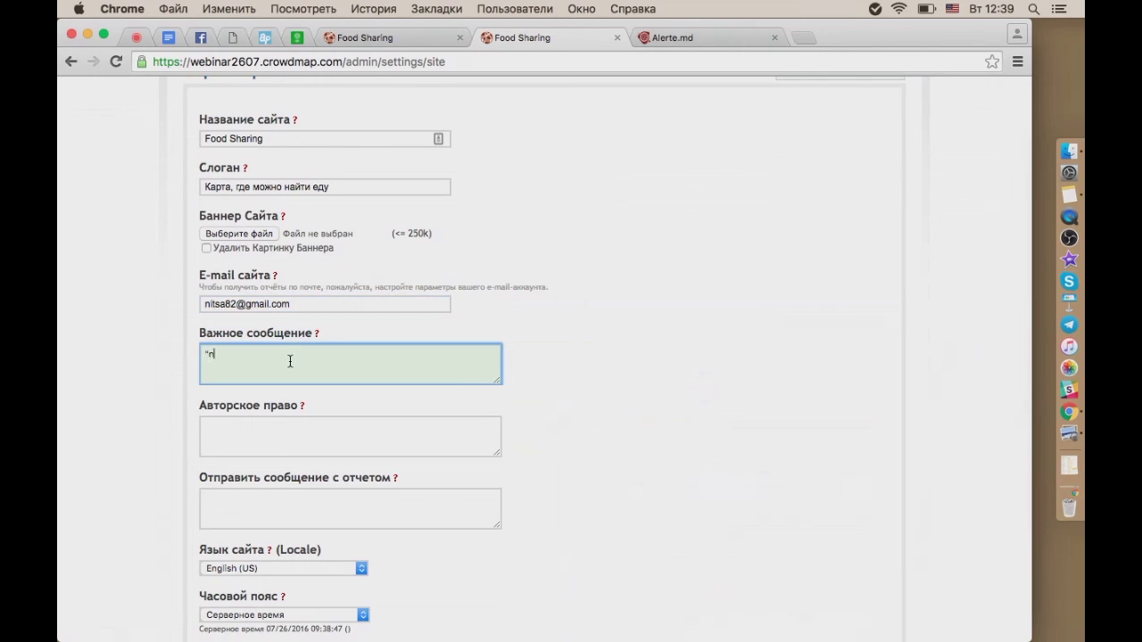
pyautogui.hotkey('ctrl', 'space')
pyautogui.write('Эта карта - тестовая и была созд')
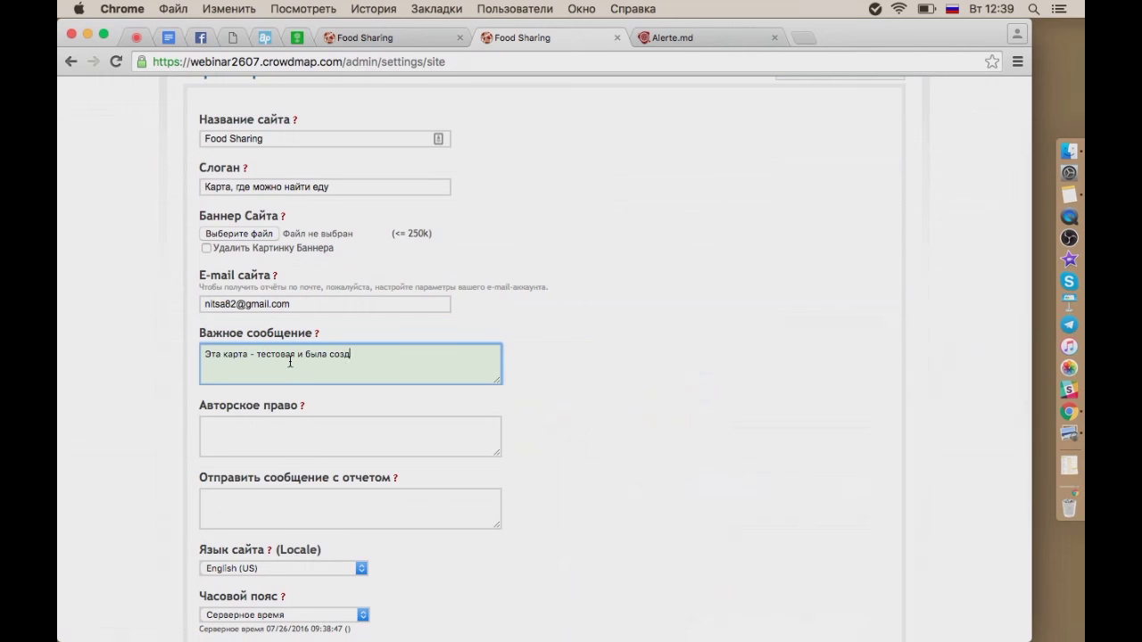
pyautogui.write('ана для вебинара')
pyautogui.click(304, 441)
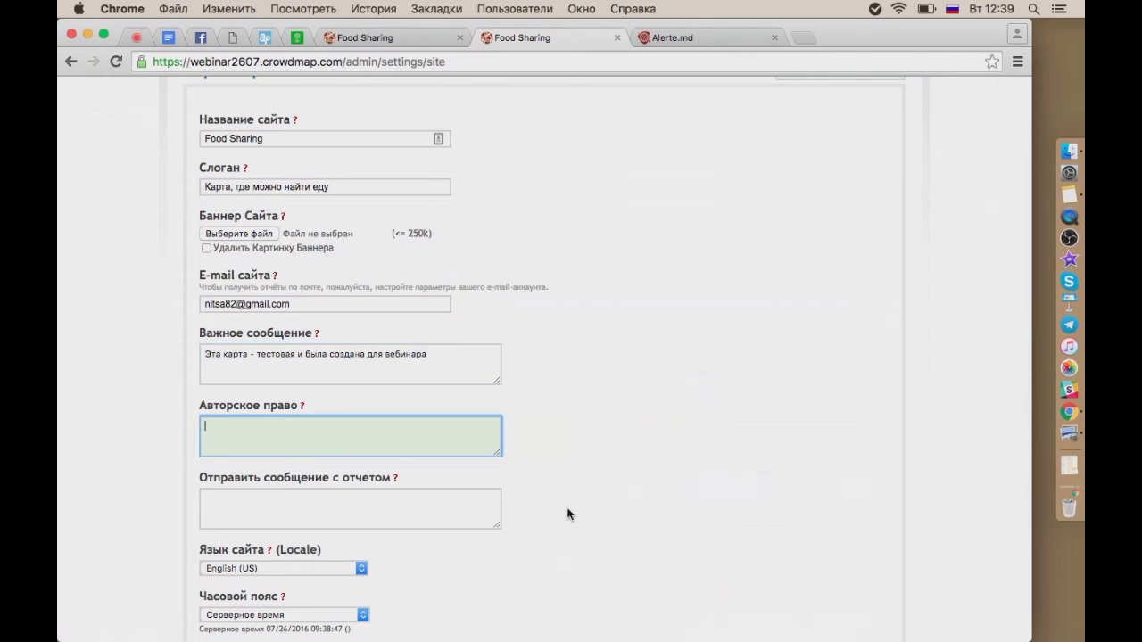
pyautogui.scroll(-3, 571, 515)
pyautogui.click(416, 373)
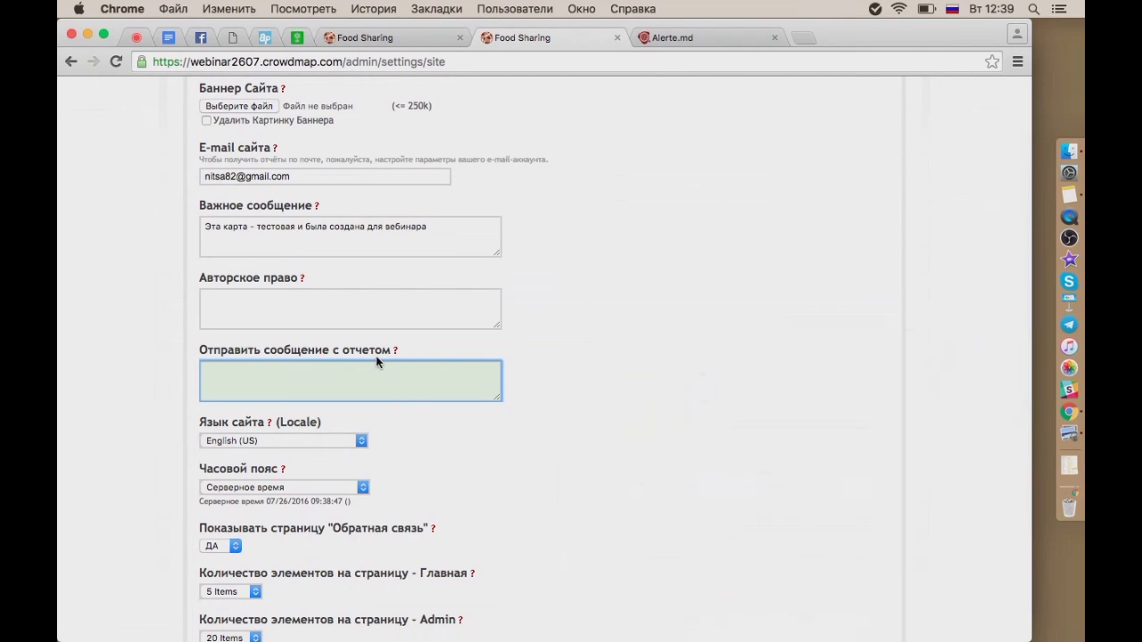
pyautogui.moveTo(390, 350)
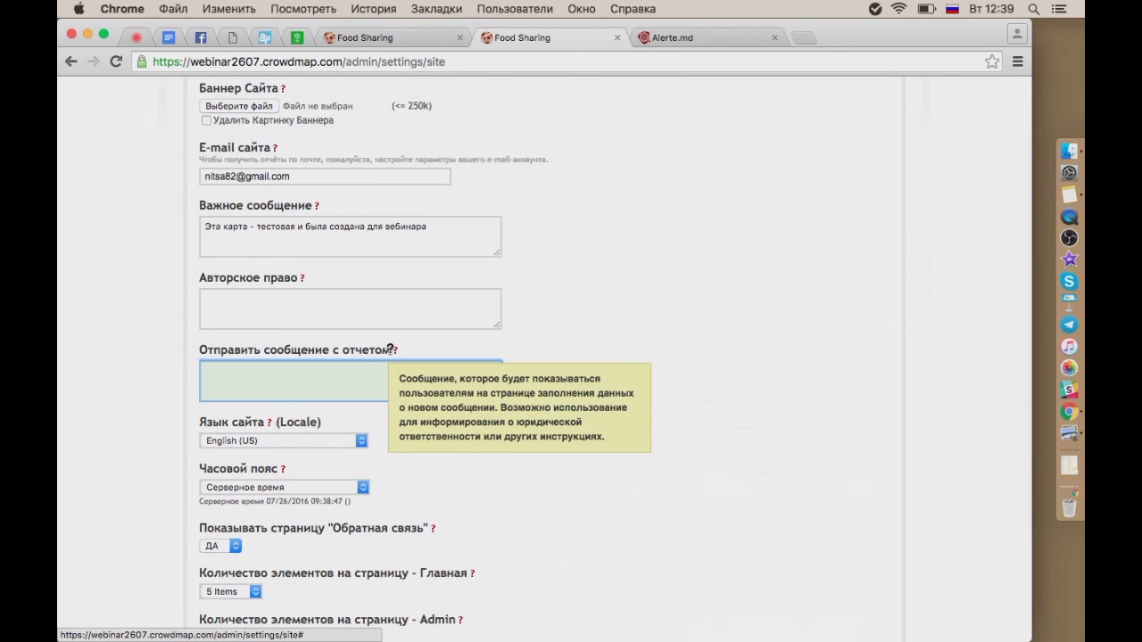
# Set the site language to Русский (RU) and the time zone to Europe/Moscow
pyautogui.click(339, 440)
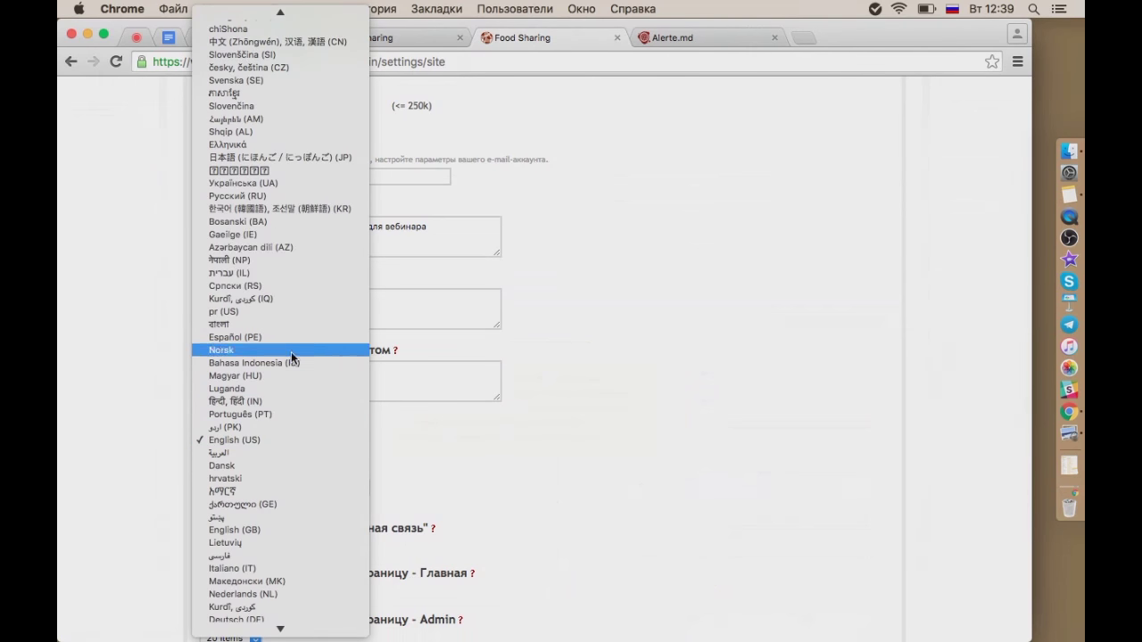
pyautogui.click(283, 198)
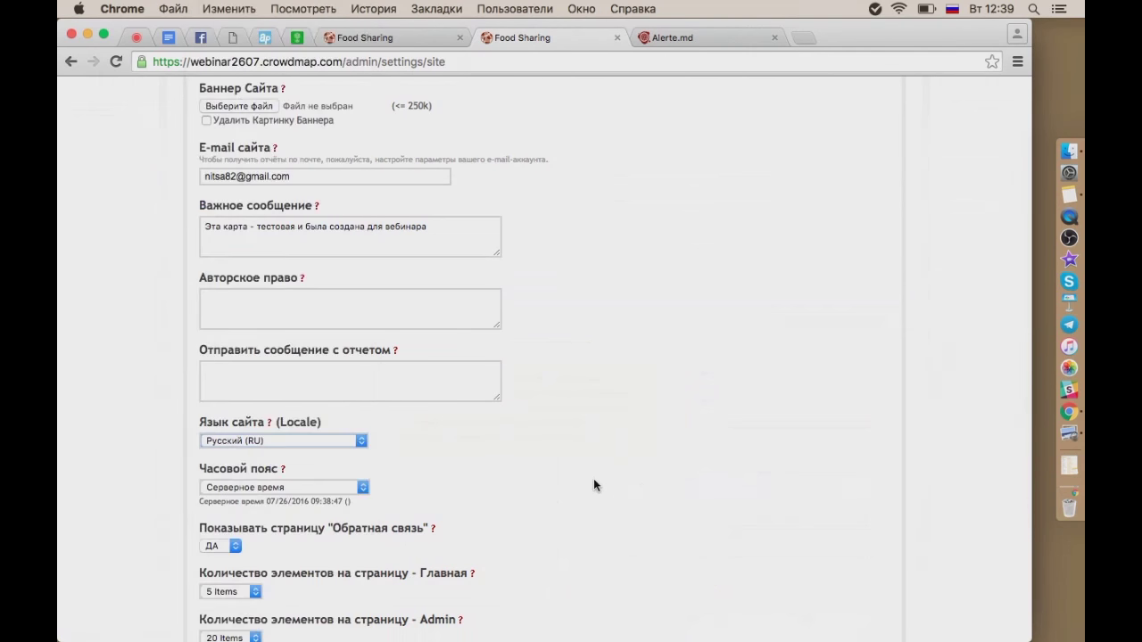
pyautogui.scroll(-3, 535, 428)
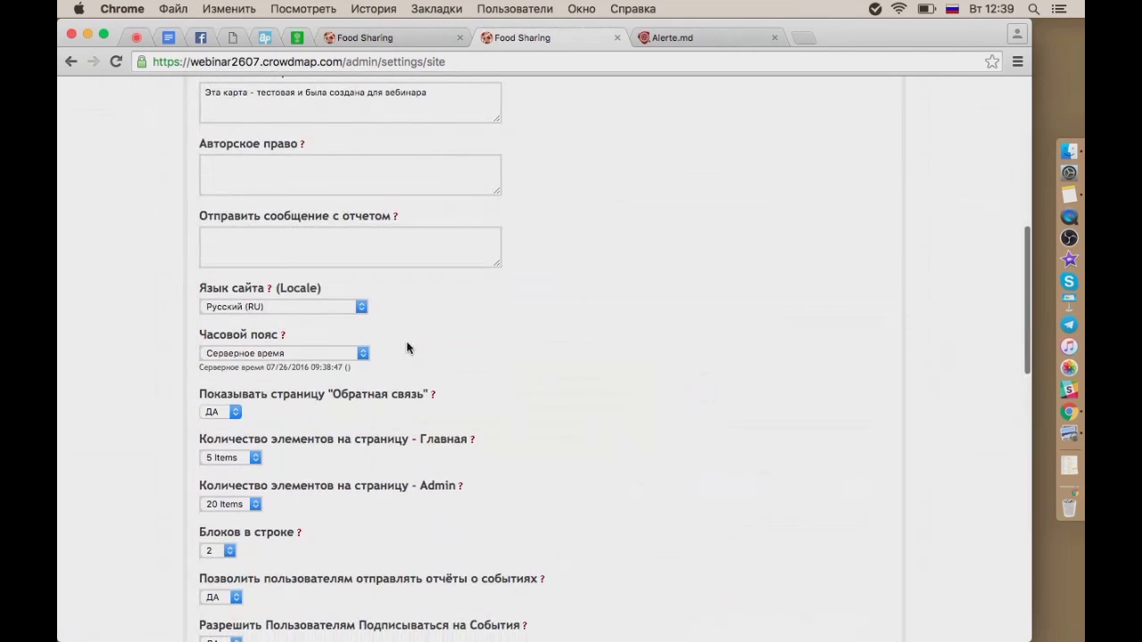
pyautogui.click(360, 354)
pyautogui.scroll(-15, 312, 497)
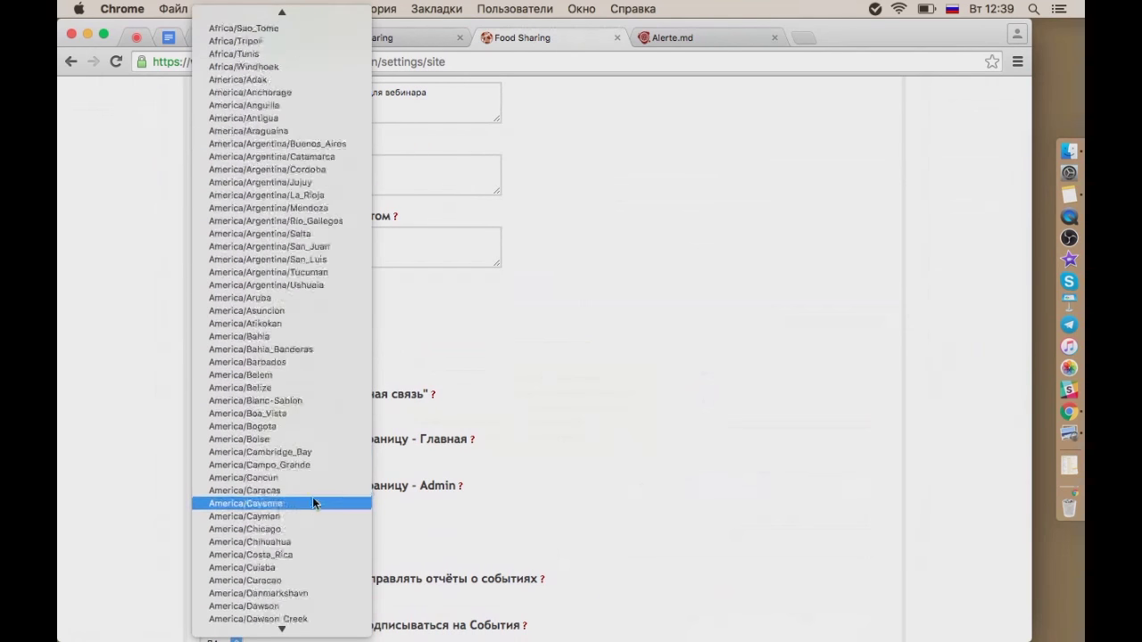
pyautogui.scroll(-20, 312, 497)
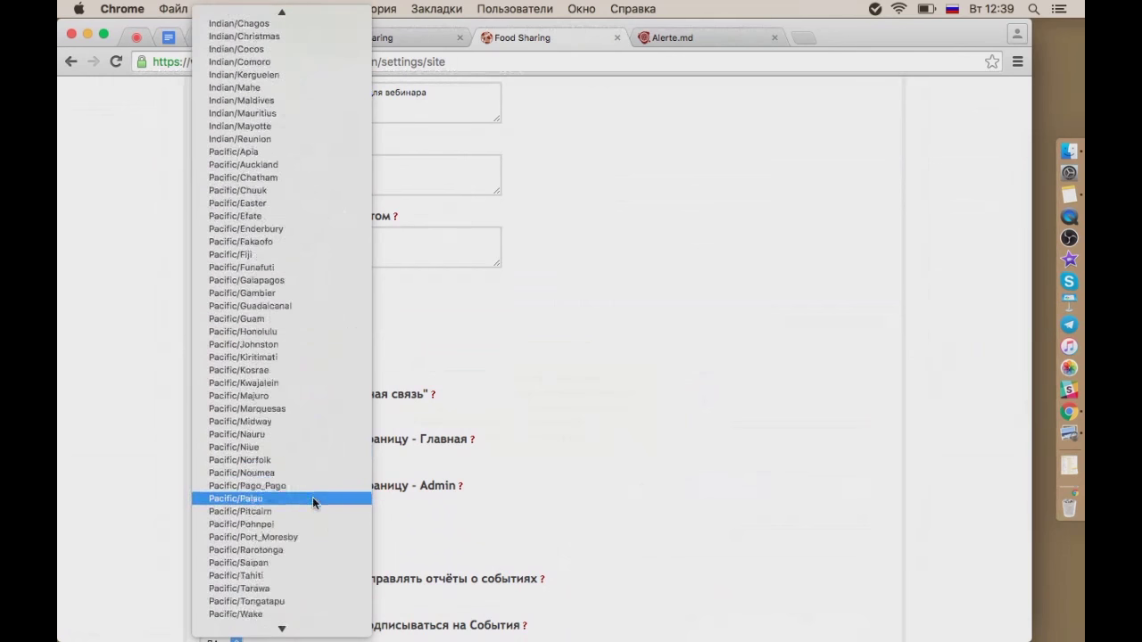
pyautogui.scroll(7, 312, 497)
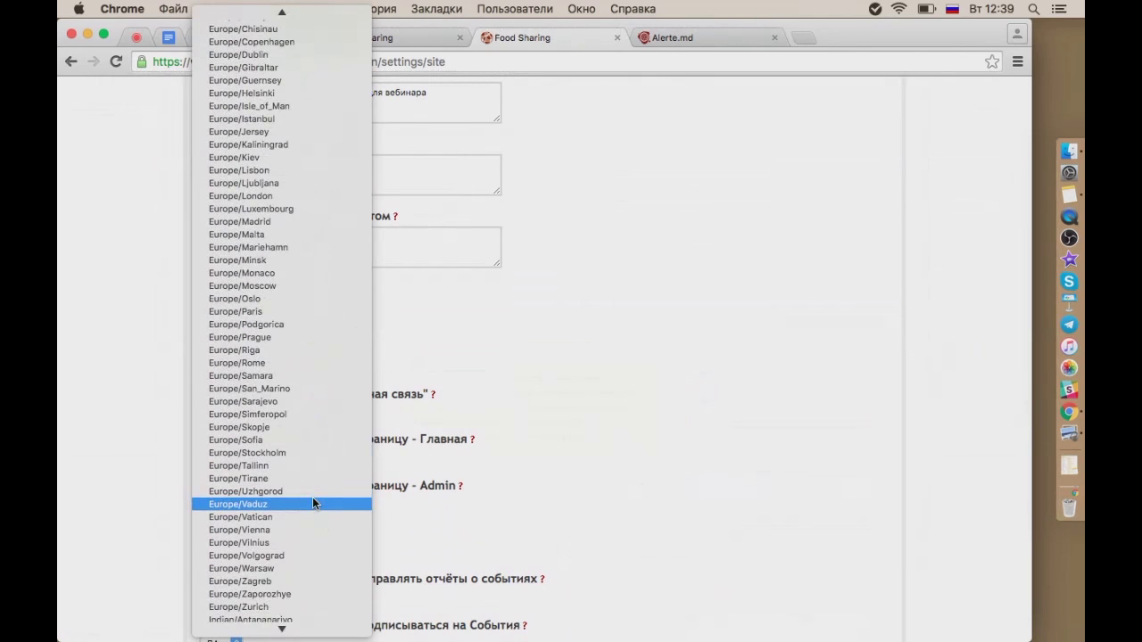
pyautogui.click(285, 286)
pyautogui.scroll(-2, 605, 455)
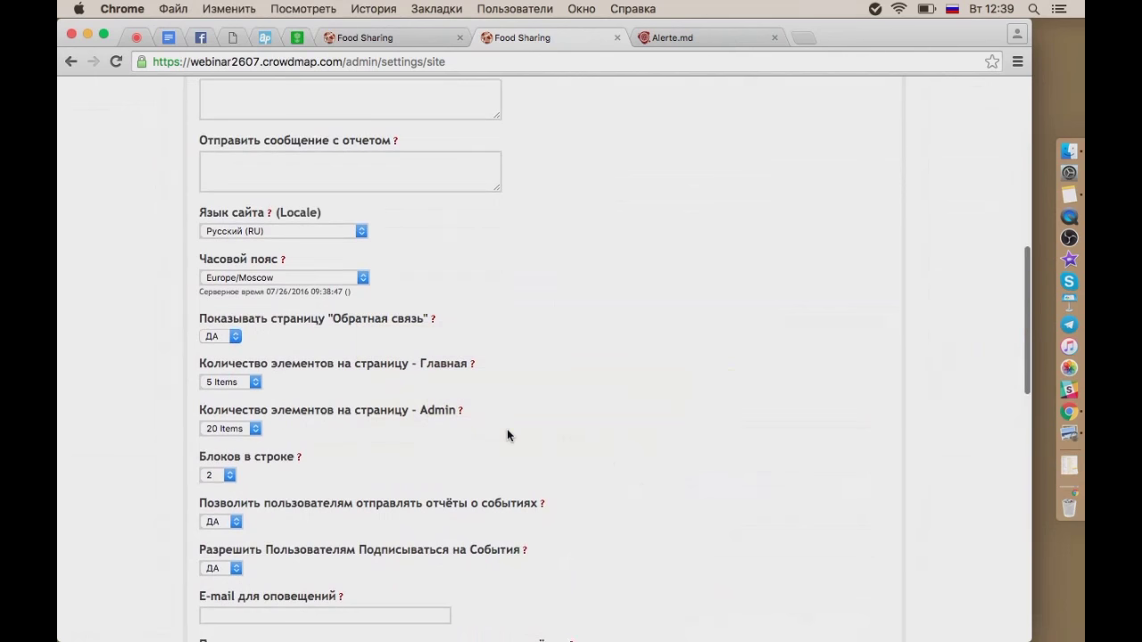
pyautogui.scroll(-5, 499, 428)
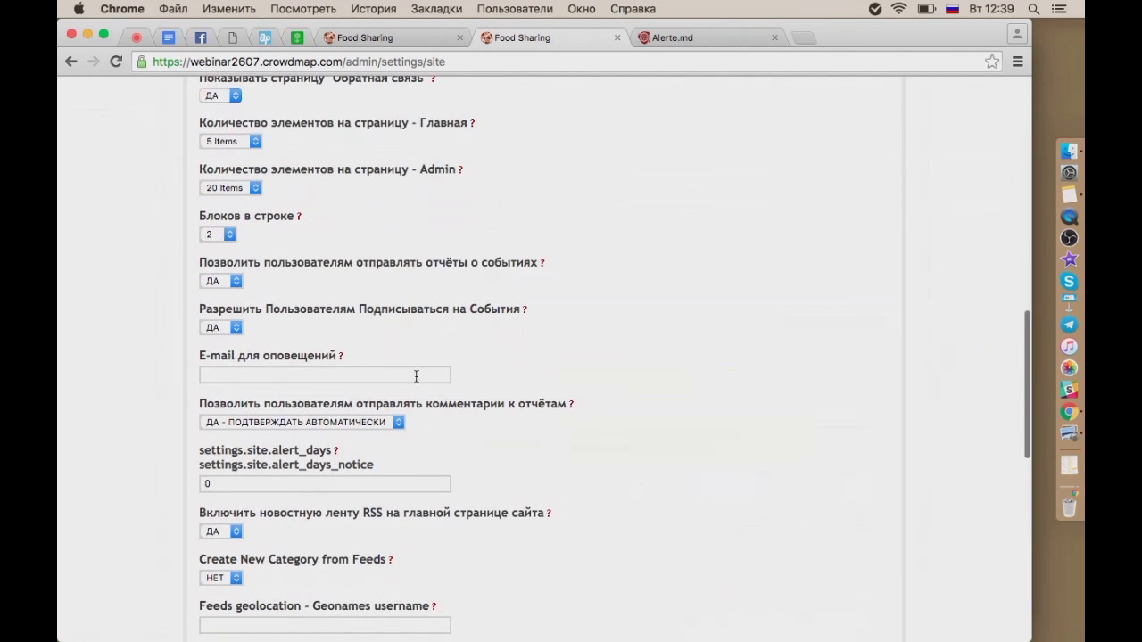
# Enter the alert e-mail address, save the site settings, and return to the Mind tab
pyautogui.click(280, 371)
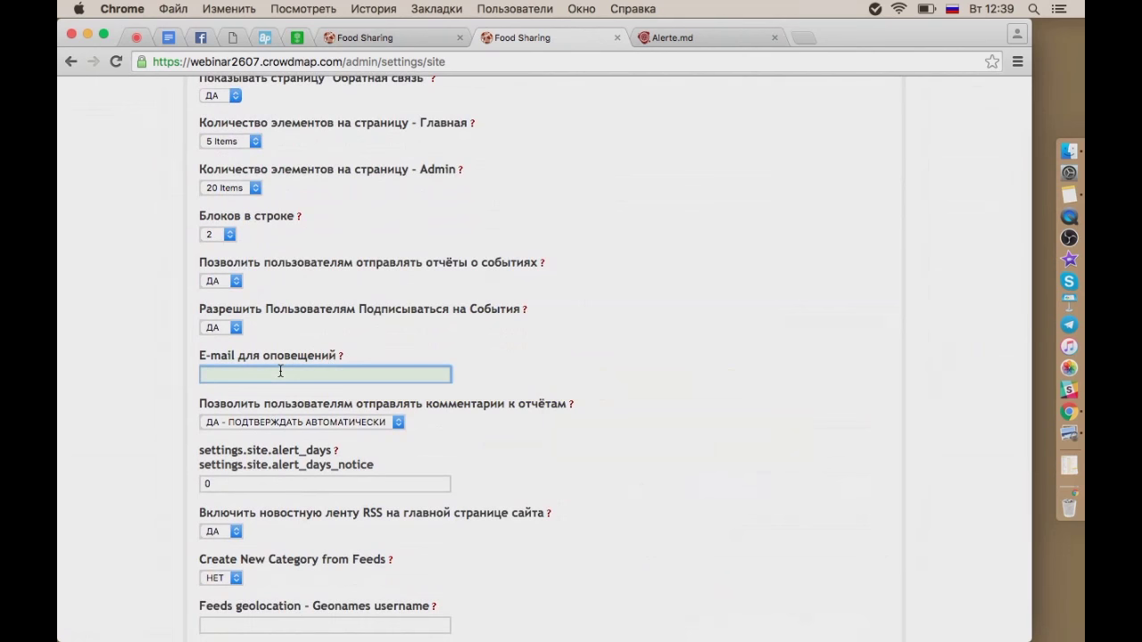
pyautogui.write('т')
pyautogui.press('BackSpace')
pyautogui.hotkey('ctrl', 'space')
pyautogui.click(643, 488)
pyautogui.scroll(-5, 642, 488)
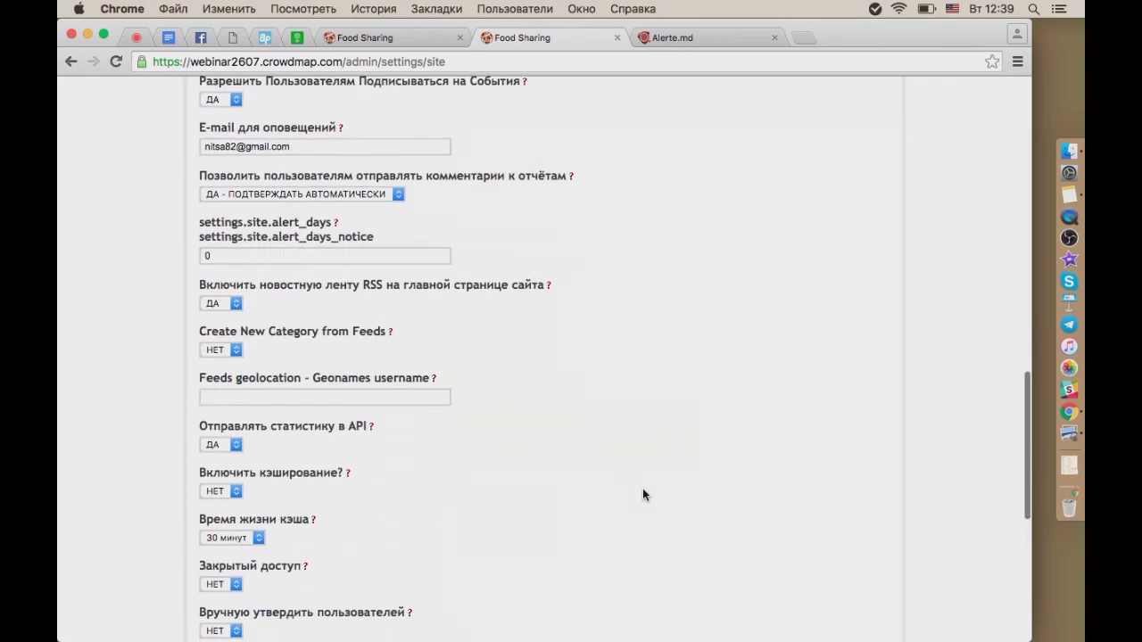
pyautogui.scroll(-5, 642, 495)
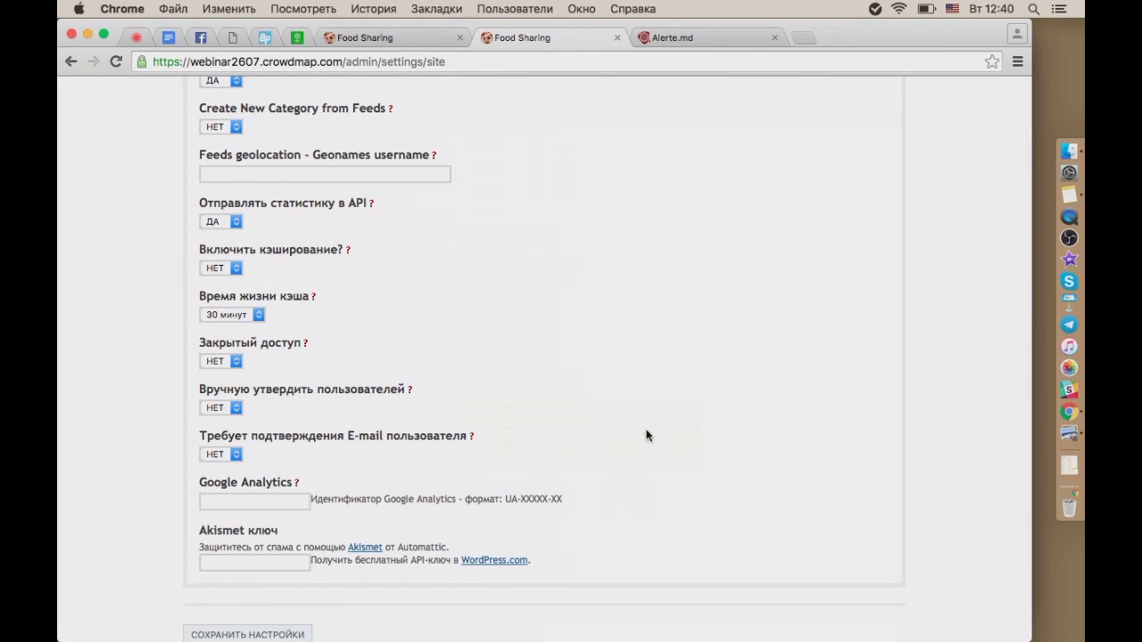
pyautogui.scroll(-5, 439, 499)
pyautogui.click(281, 436)
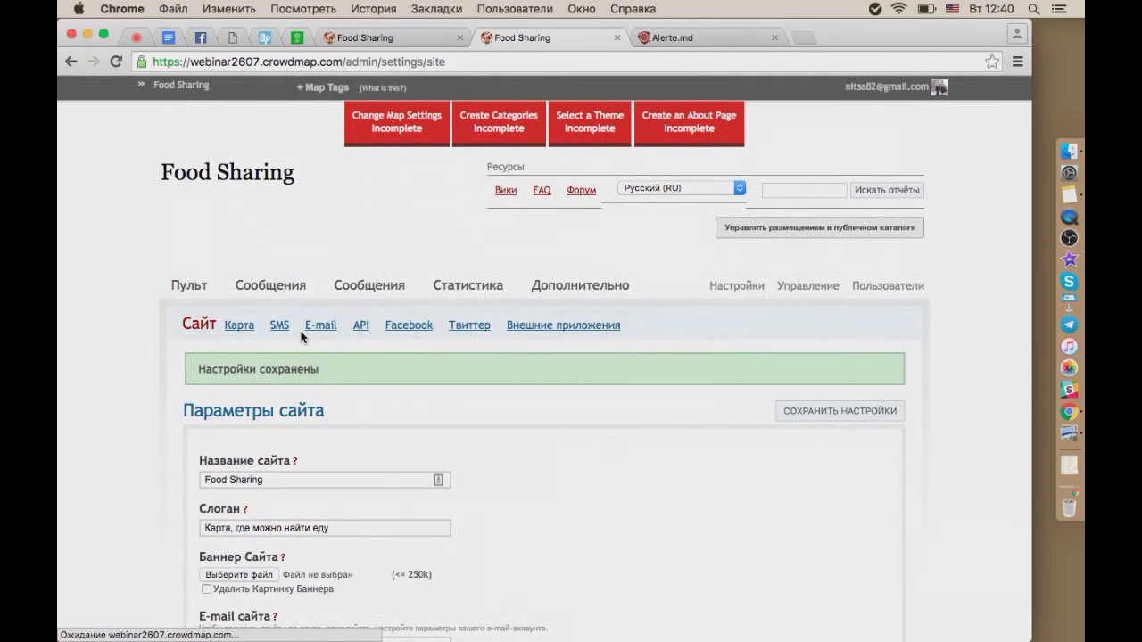
pyautogui.click(142, 37)
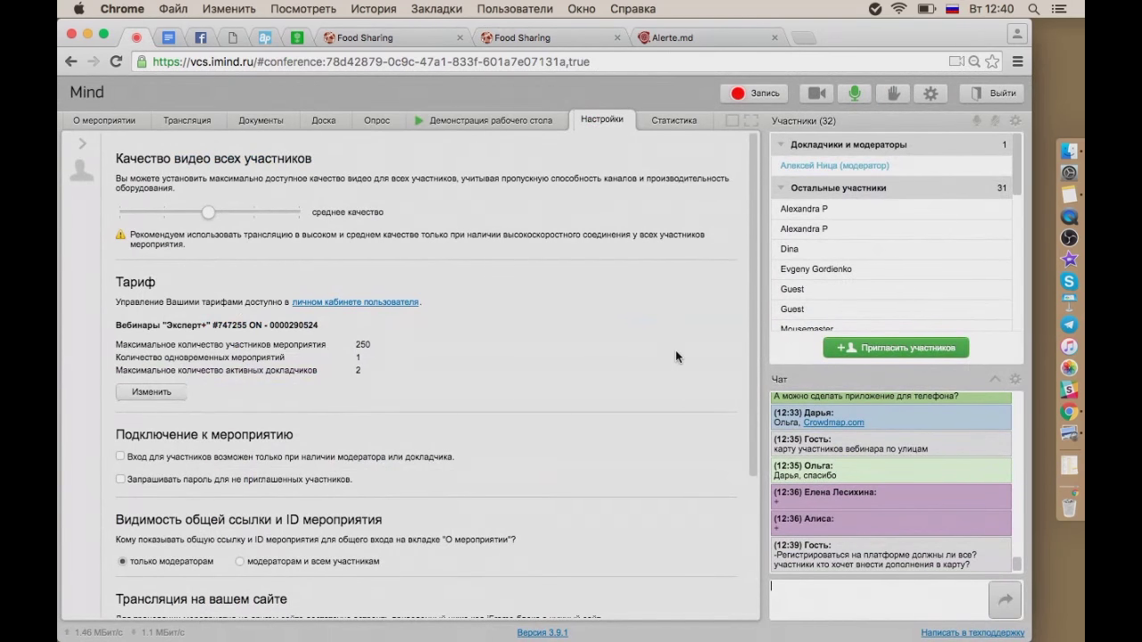
# Go back from the Mind conference page to the Food Sharing settings tab
pyautogui.scroll(-1, 880, 502)
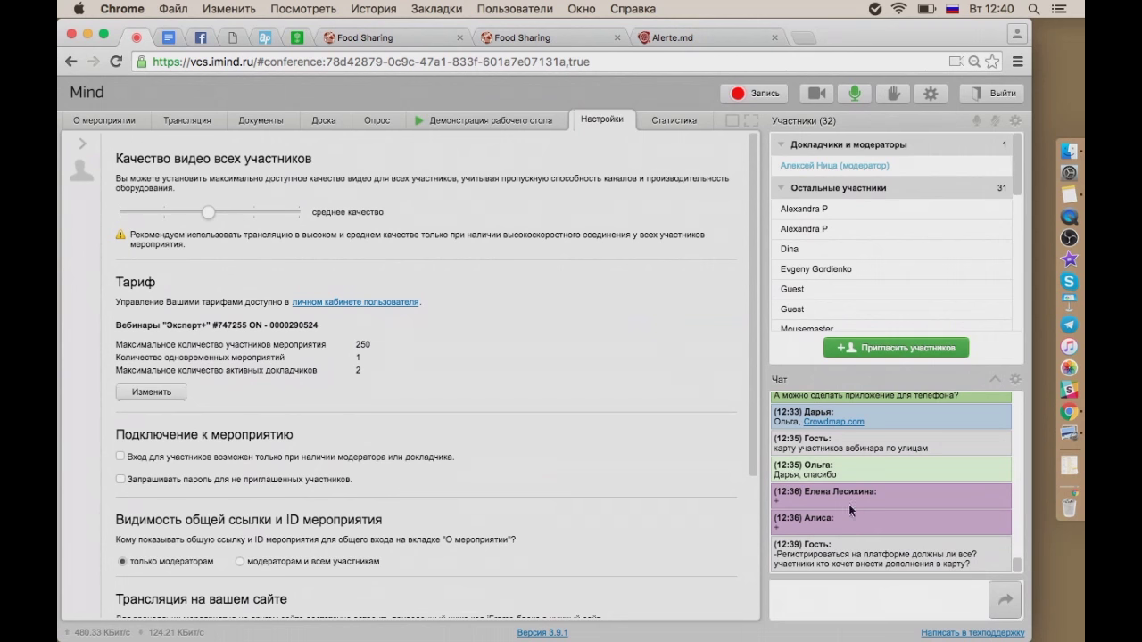
pyautogui.click(562, 38)
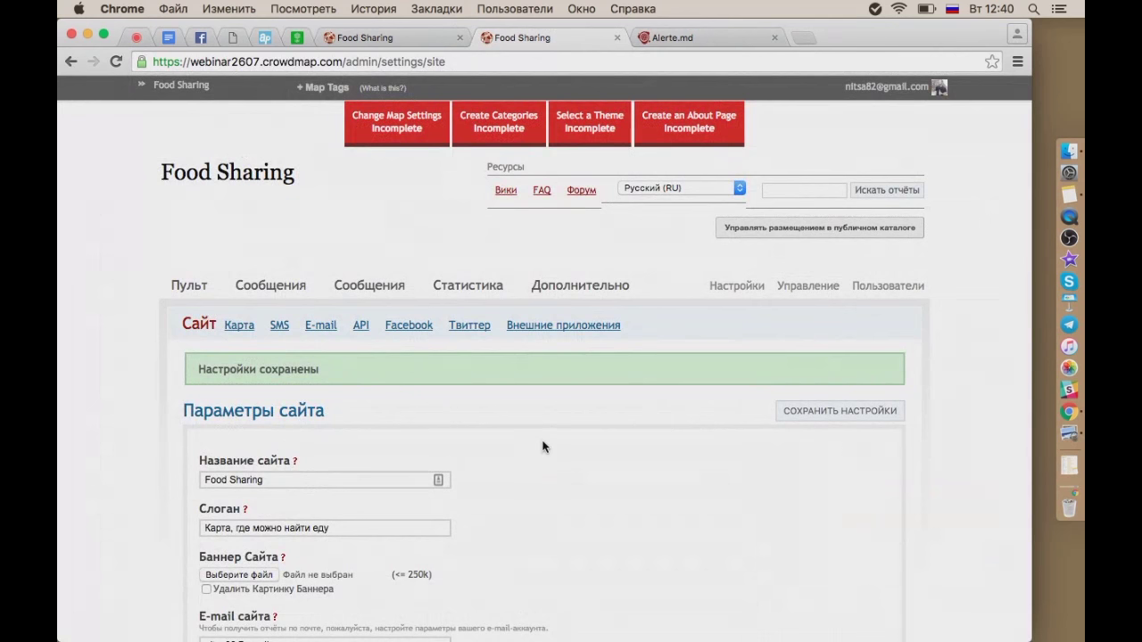
# In the map settings, set the default country to Russia
pyautogui.scroll(-2, 543, 449)
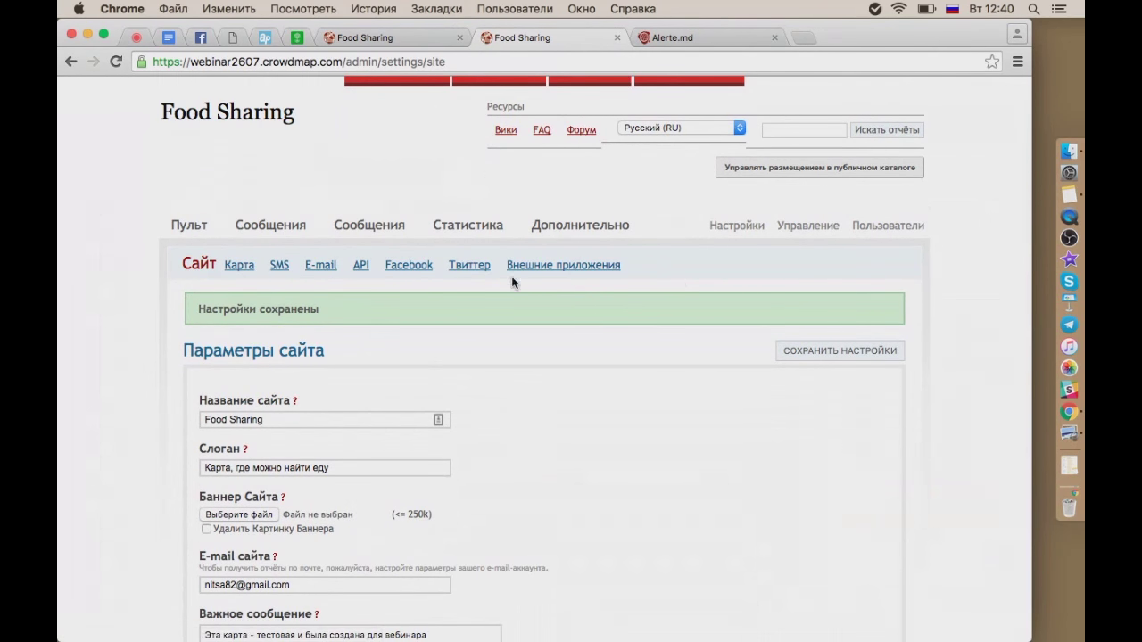
pyautogui.click(255, 268)
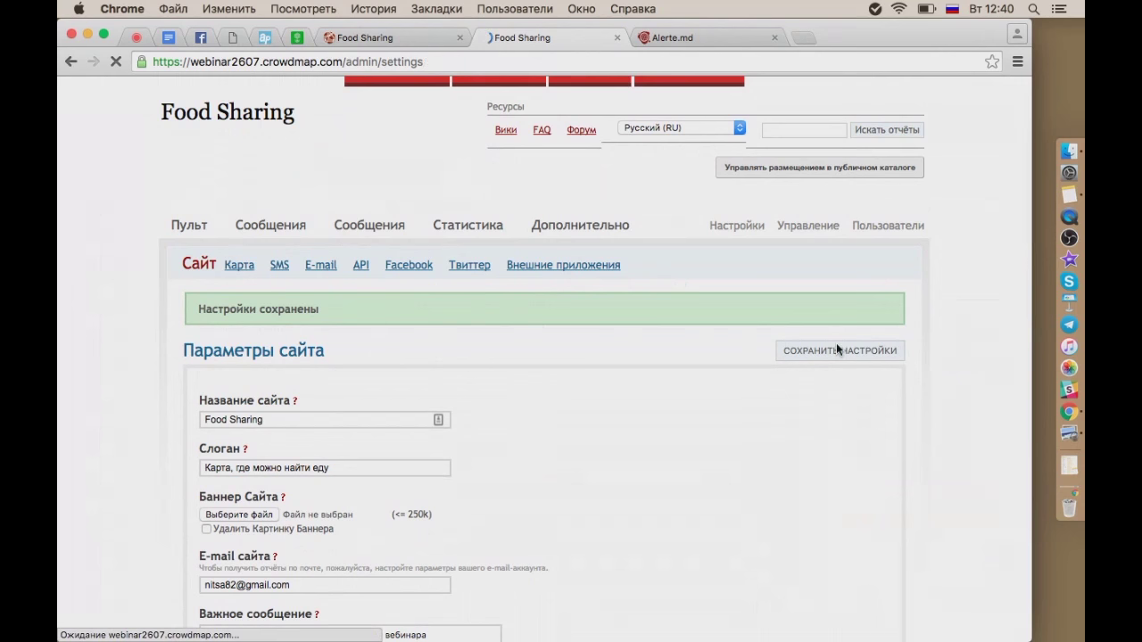
pyautogui.scroll(-5, 953, 461)
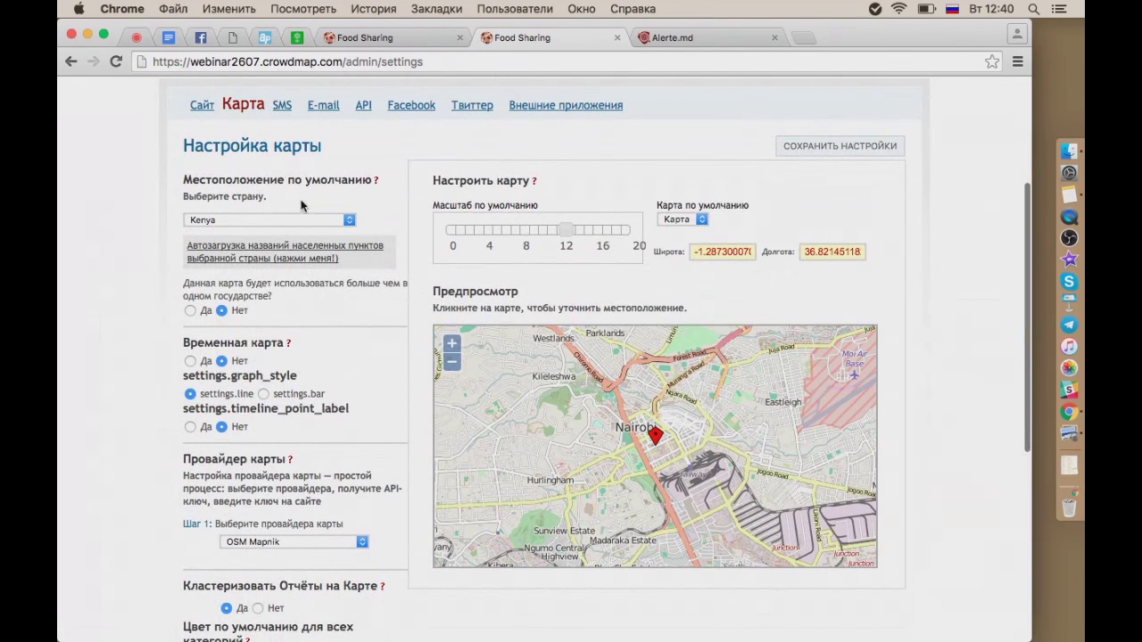
pyautogui.click(286, 219)
pyautogui.scroll(-12, 279, 422)
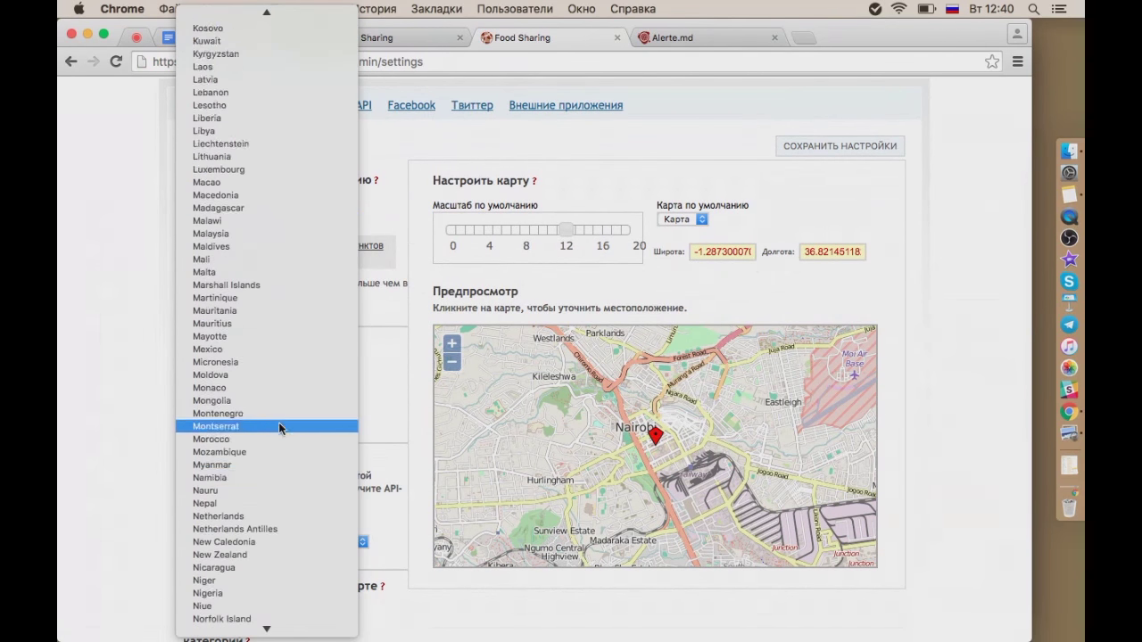
pyautogui.scroll(-5, 278, 422)
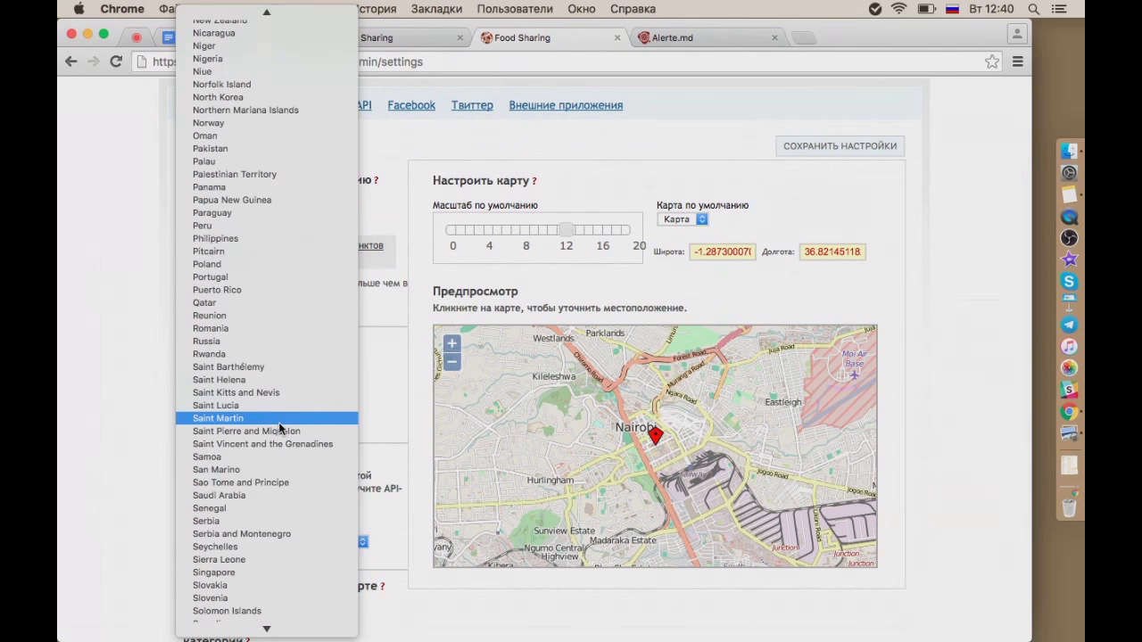
pyautogui.click(256, 342)
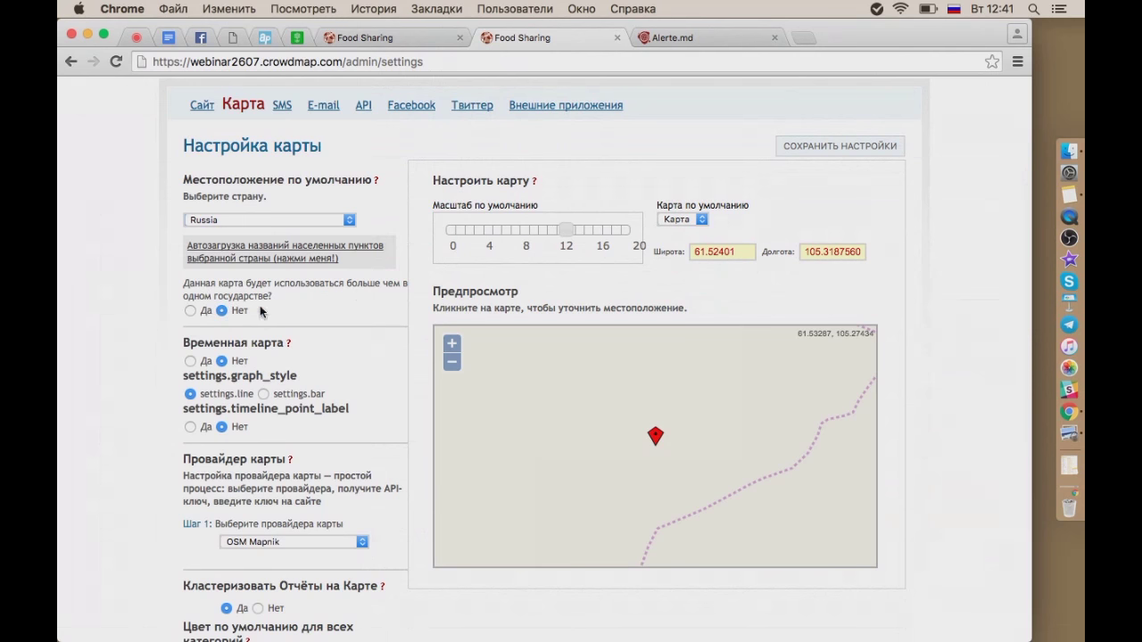
# Zoom the preview map out and place the location marker roughly in northern Russia
pyautogui.click(453, 363)
pyautogui.click(453, 363)
pyautogui.click(454, 366)
pyautogui.click(454, 366)
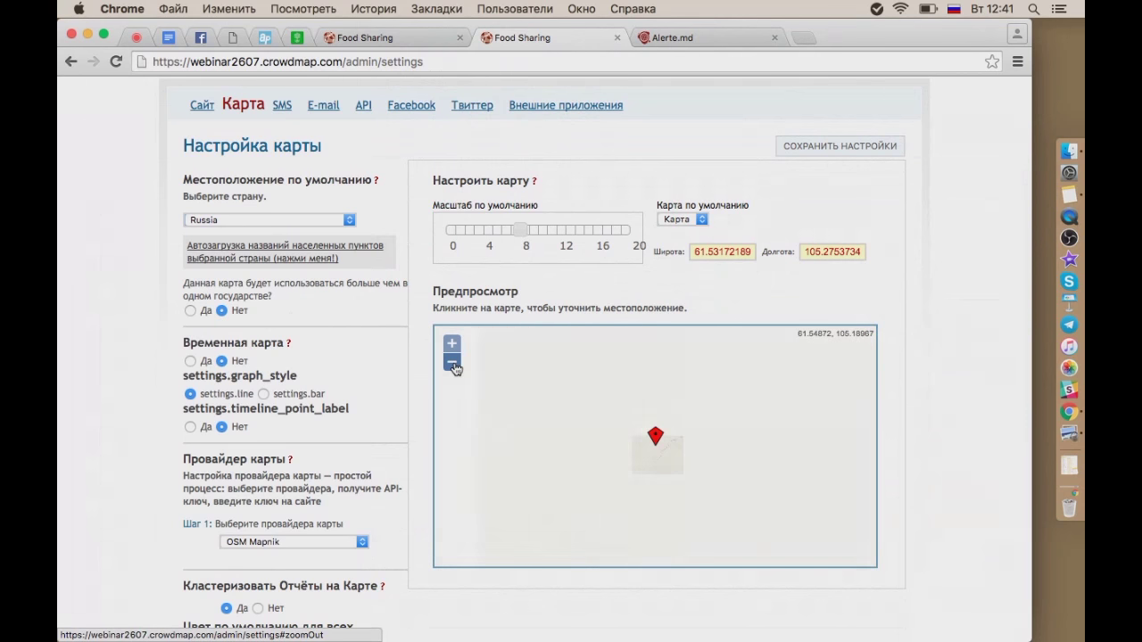
pyautogui.click(454, 366)
pyautogui.click(454, 366)
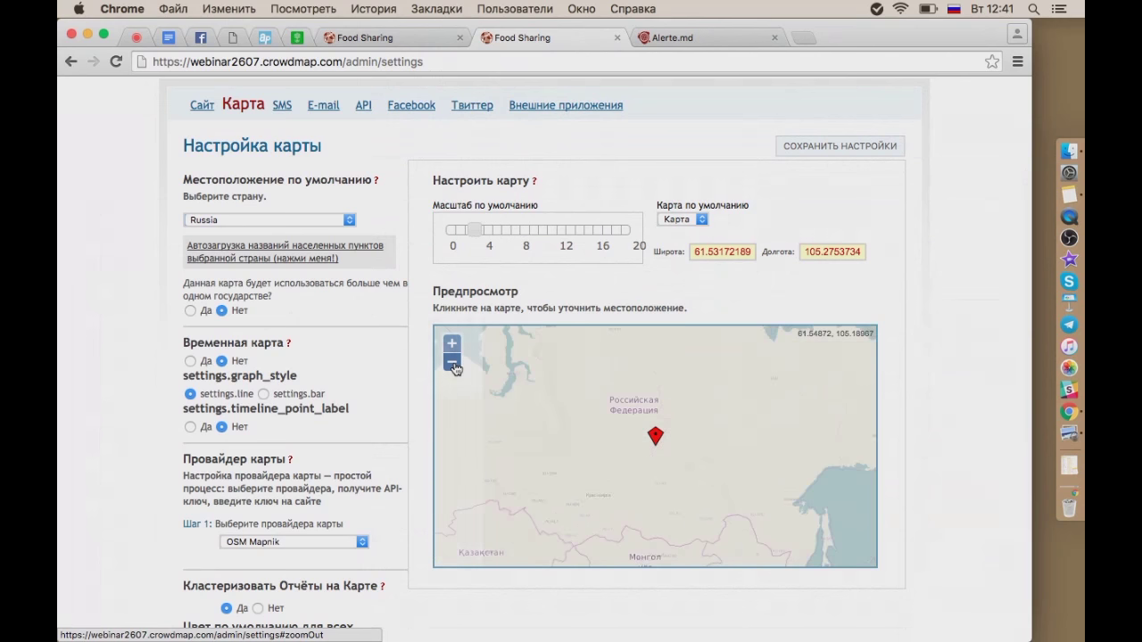
pyautogui.moveTo(471, 429); pyautogui.dragTo(660, 440)
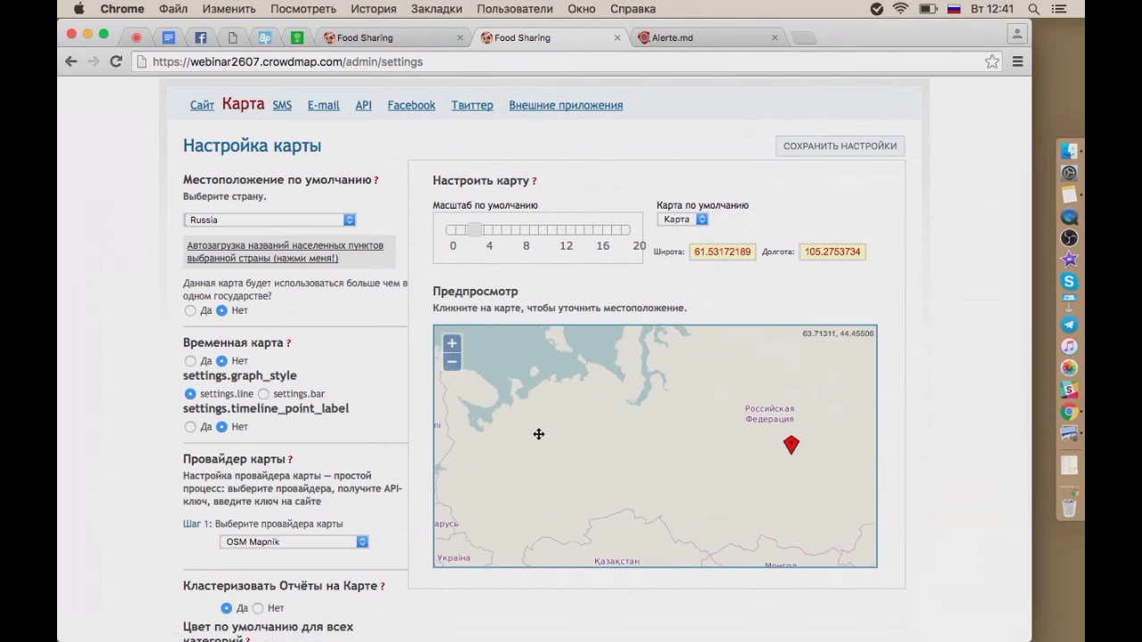
pyautogui.click(451, 333)
pyautogui.click(452, 343)
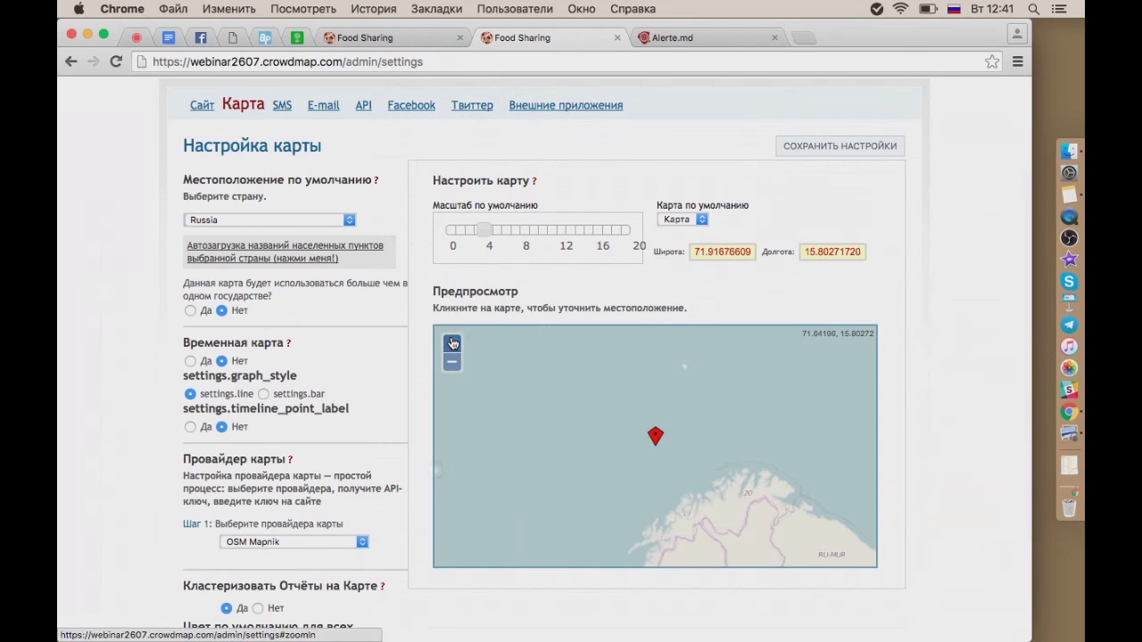
pyautogui.click(451, 364)
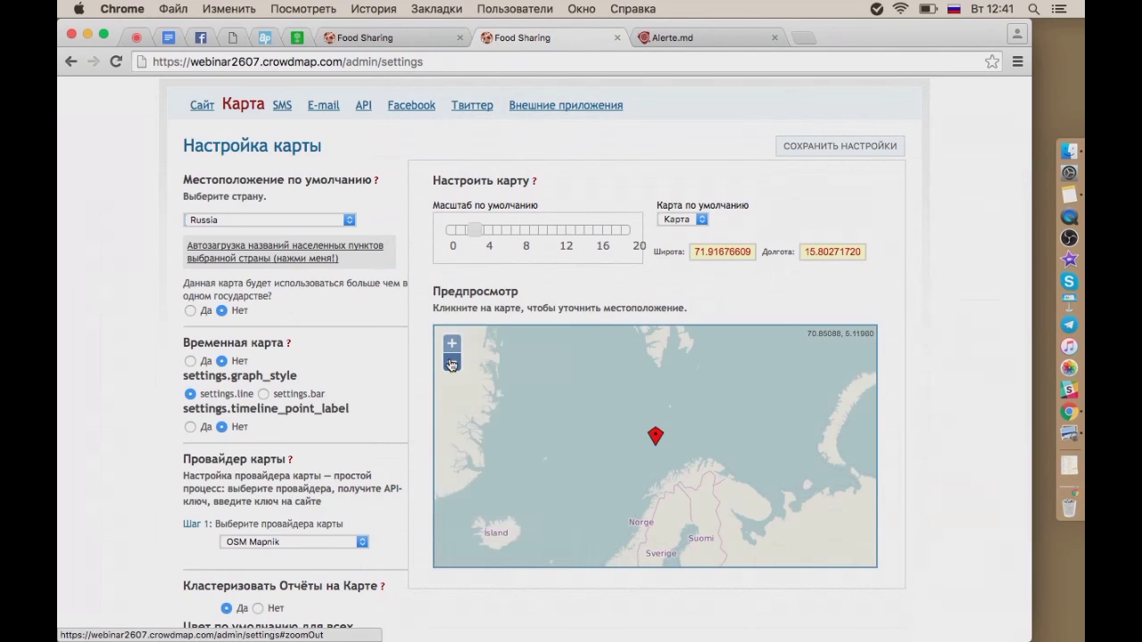
pyautogui.moveTo(581, 387); pyautogui.dragTo(612, 383)
pyautogui.click(614, 425)
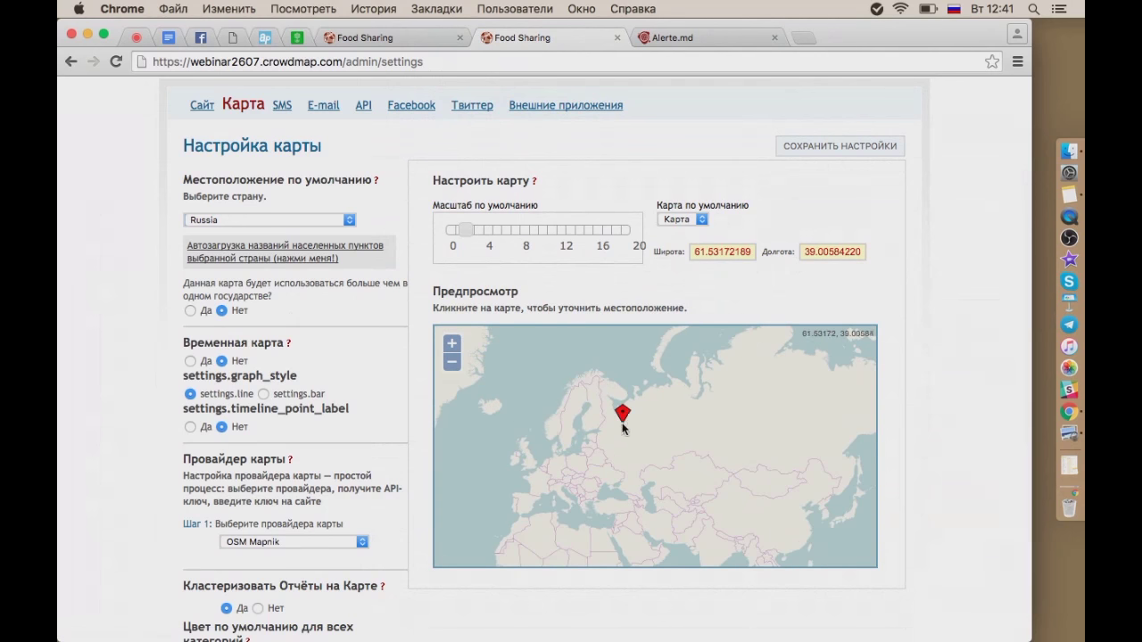
pyautogui.click(635, 425)
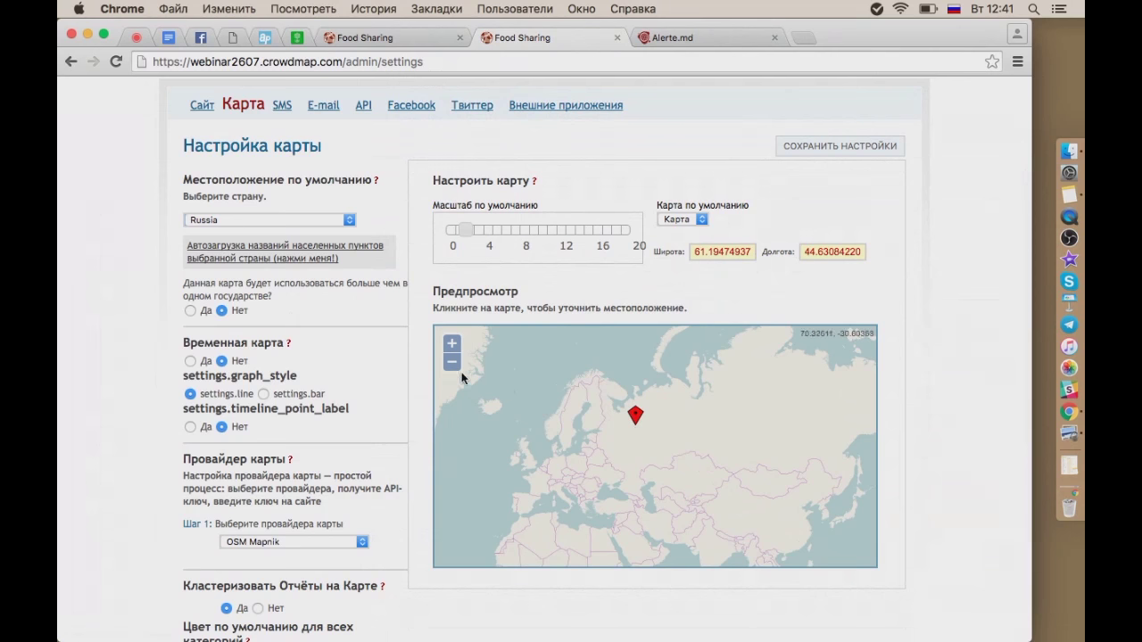
# Set the default location to Moscow (55.76250396, 37.55564689), zoom in, keeping Карта map type
pyautogui.click(451, 342)
pyautogui.click(451, 342)
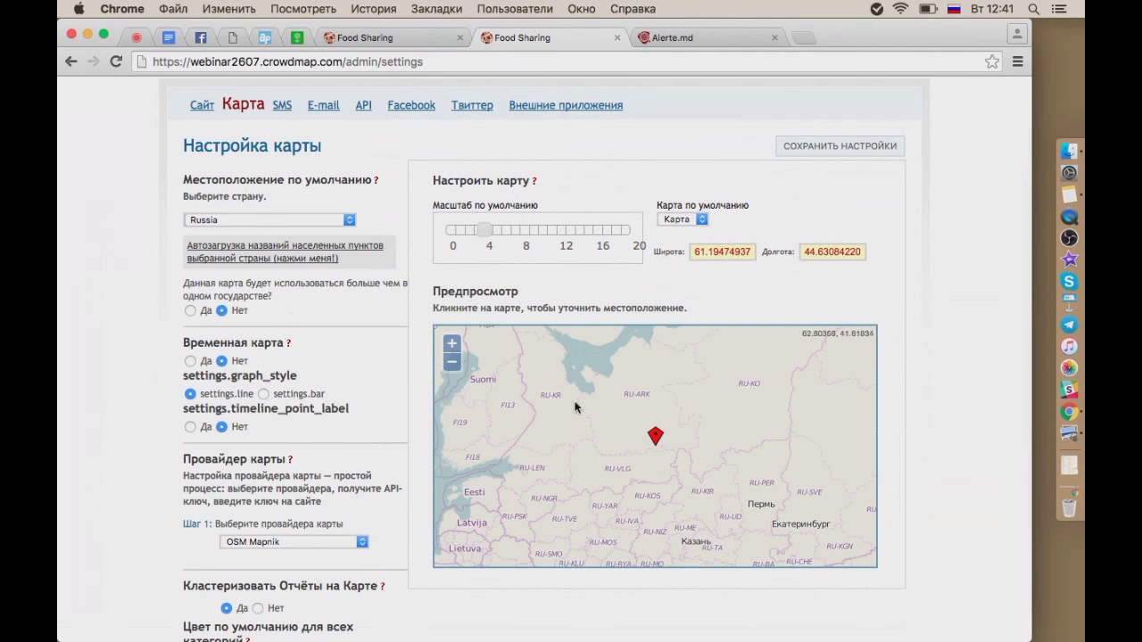
pyautogui.click(452, 343)
pyautogui.moveTo(600, 414)
pyautogui.mouseDown()
pyautogui.moveTo(645, 422)
pyautogui.moveTo(640, 390)
pyautogui.moveTo(714, 428)
pyautogui.moveTo(749, 477)
pyautogui.moveTo(696, 390)
pyautogui.mouseUp()
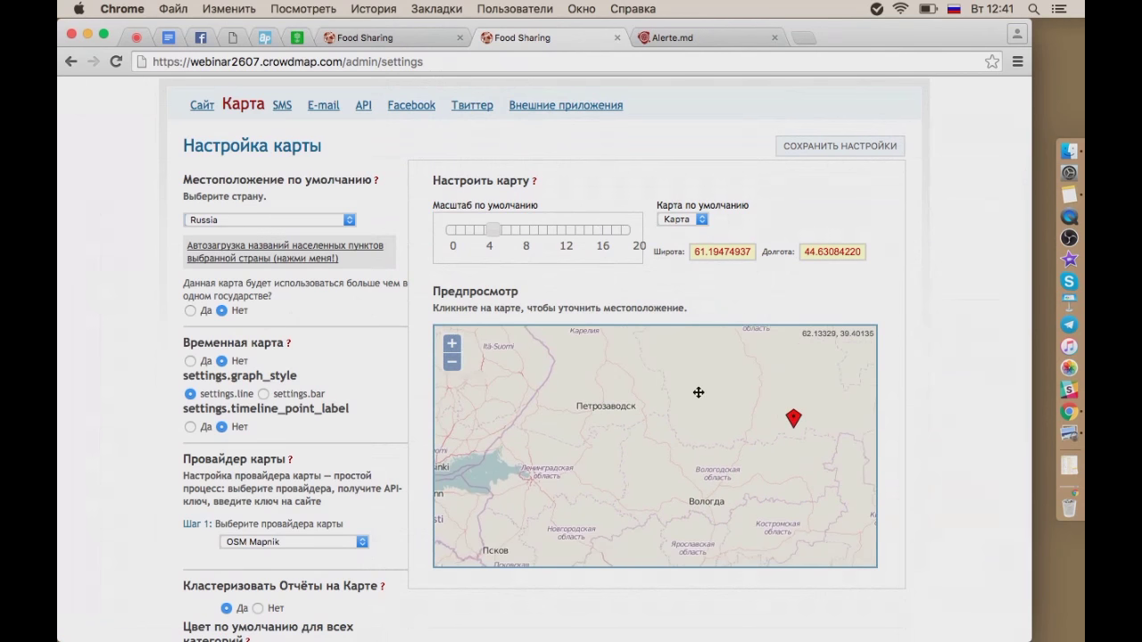
pyautogui.moveTo(730, 479); pyautogui.dragTo(722, 406)
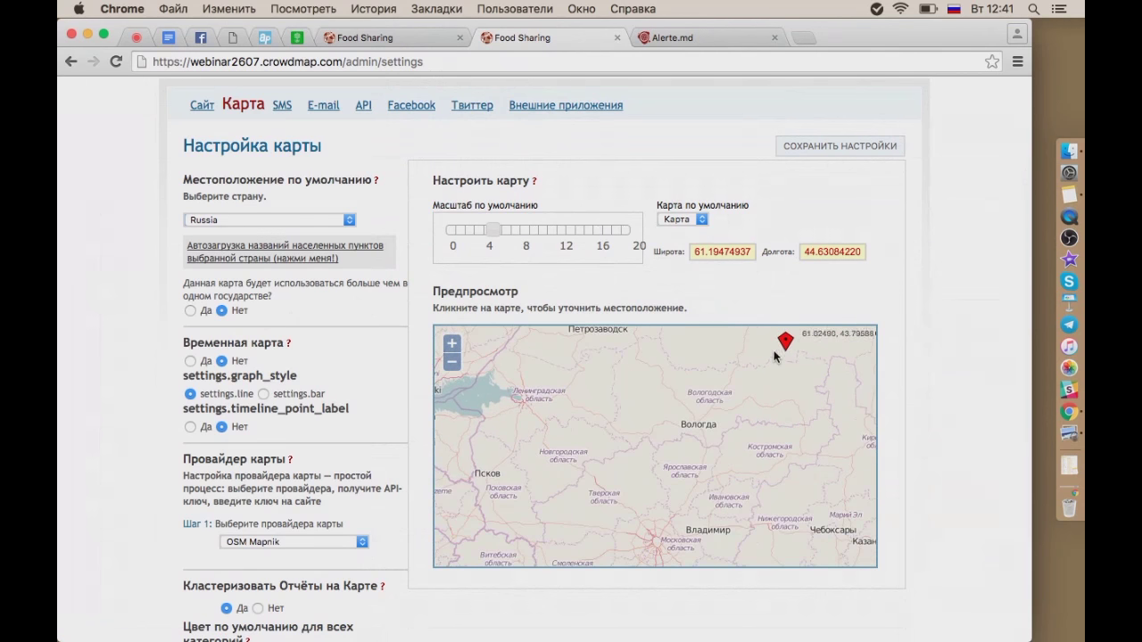
pyautogui.click(657, 540)
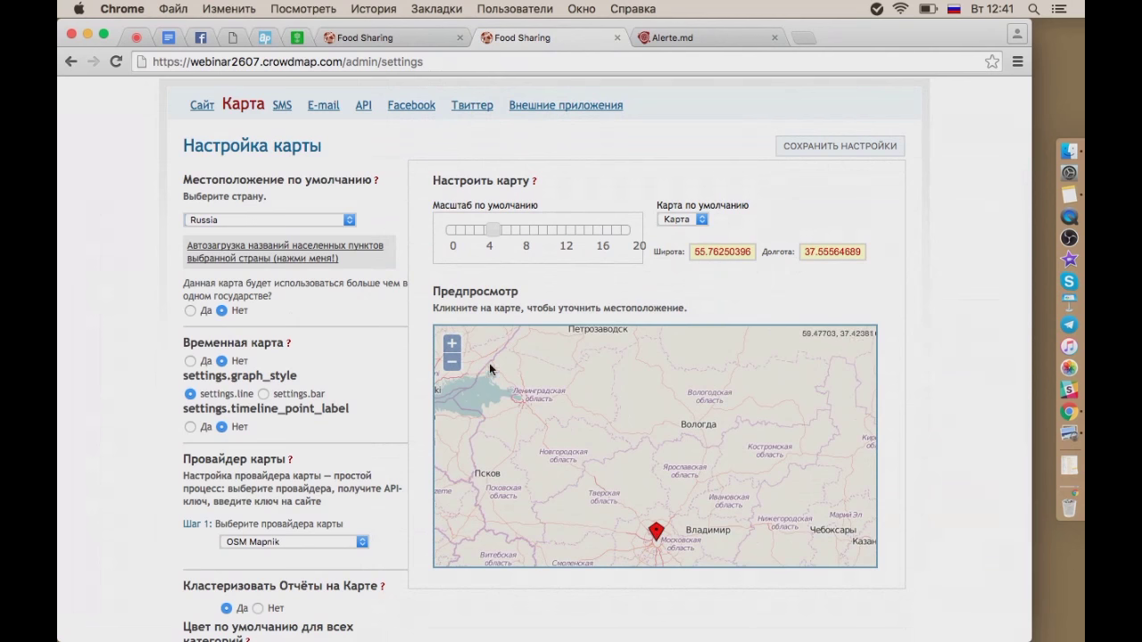
pyautogui.moveTo(768, 476); pyautogui.dragTo(752, 373)
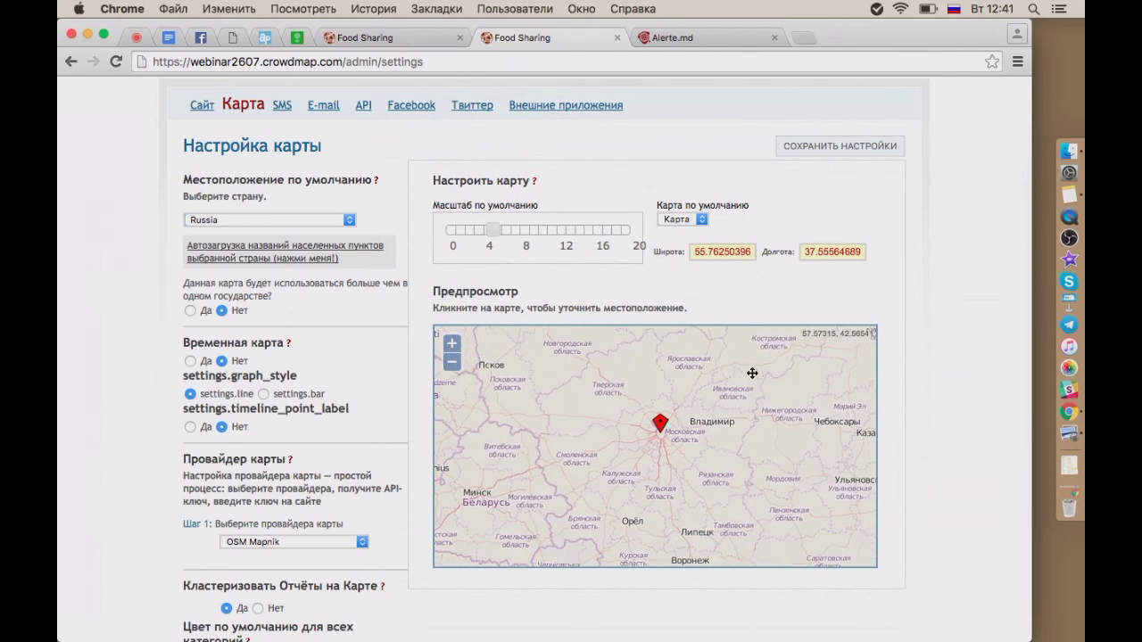
pyautogui.click(453, 345)
pyautogui.click(452, 344)
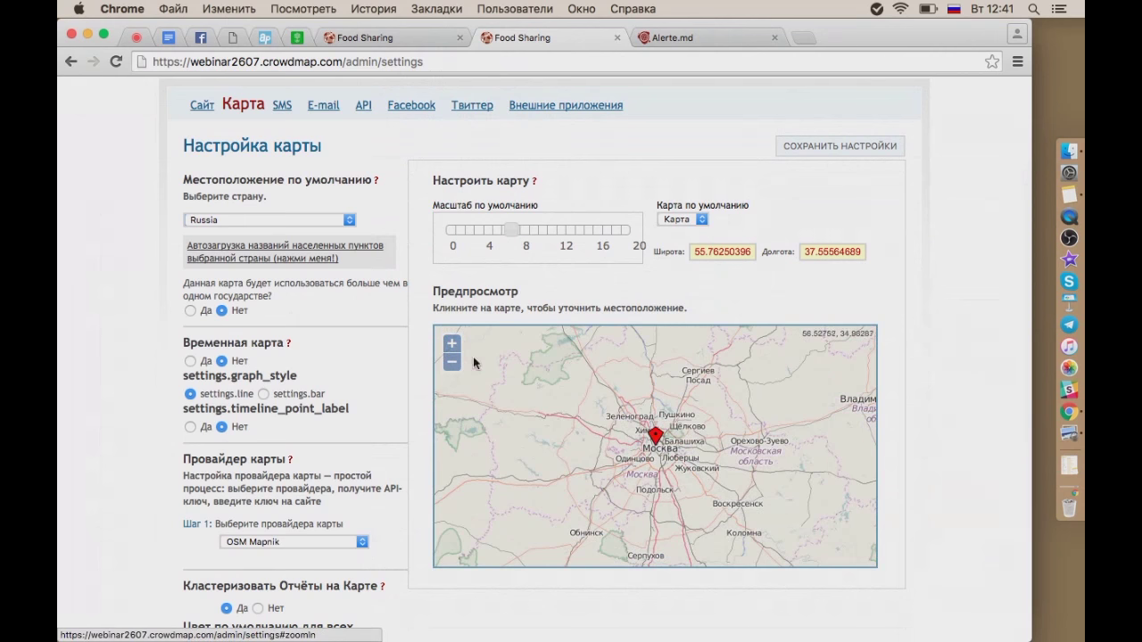
pyautogui.click(703, 219)
pyautogui.click(754, 217)
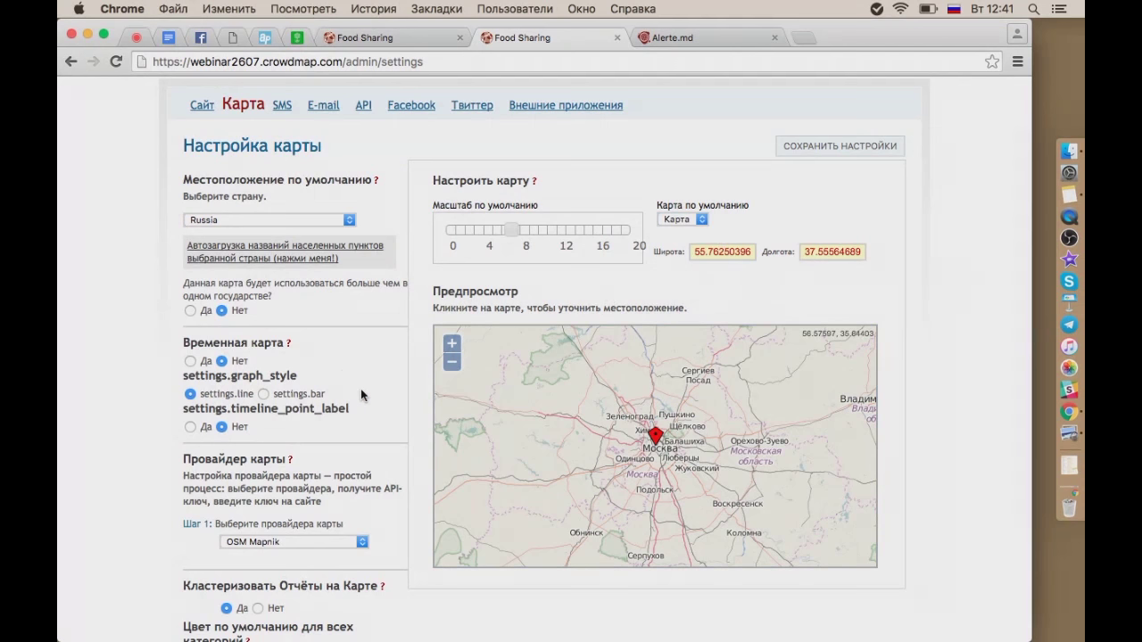
pyautogui.scroll(-1, 361, 388)
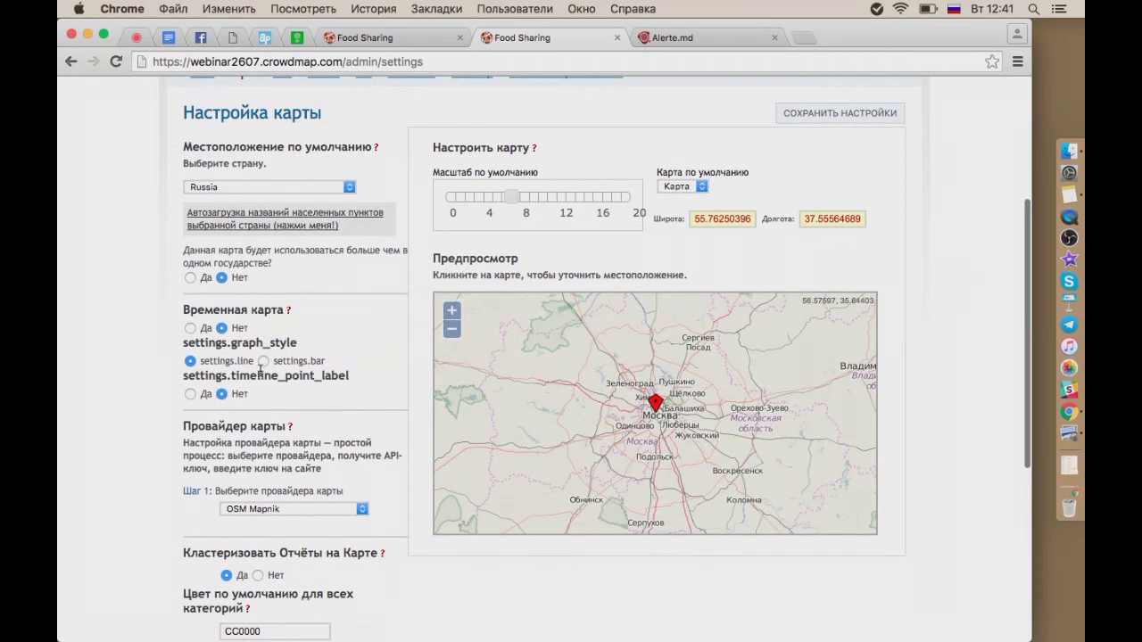
# Replace OSM Mapnik with Google Maps Normal as map provider and save the map settings
pyautogui.scroll(-2, 279, 398)
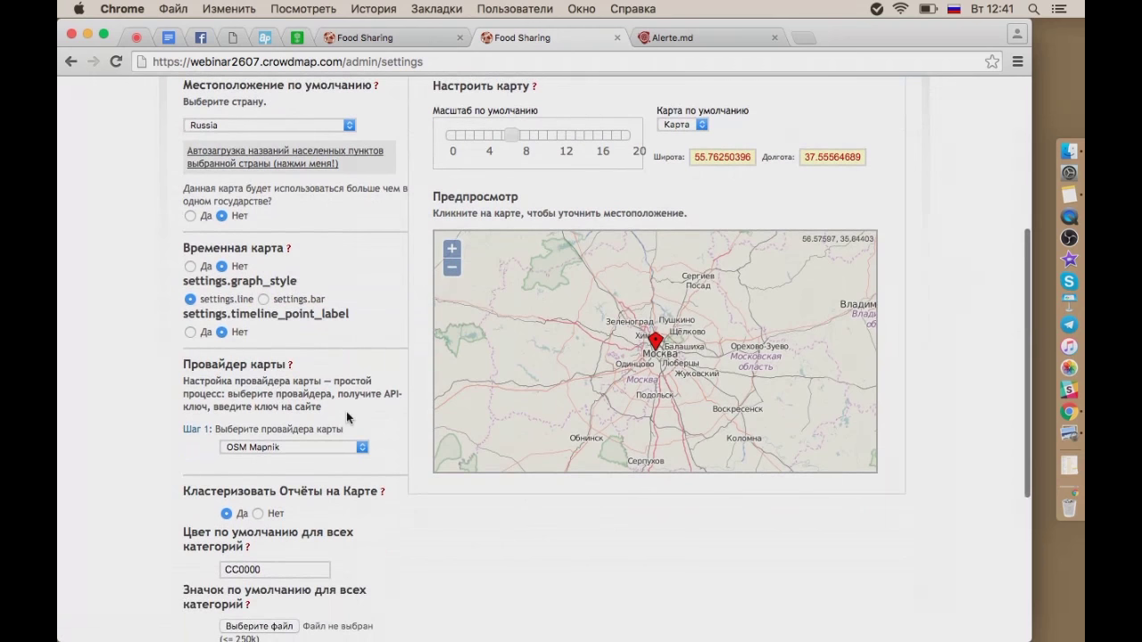
pyautogui.scroll(-2, 346, 411)
pyautogui.click(365, 372)
pyautogui.click(365, 372)
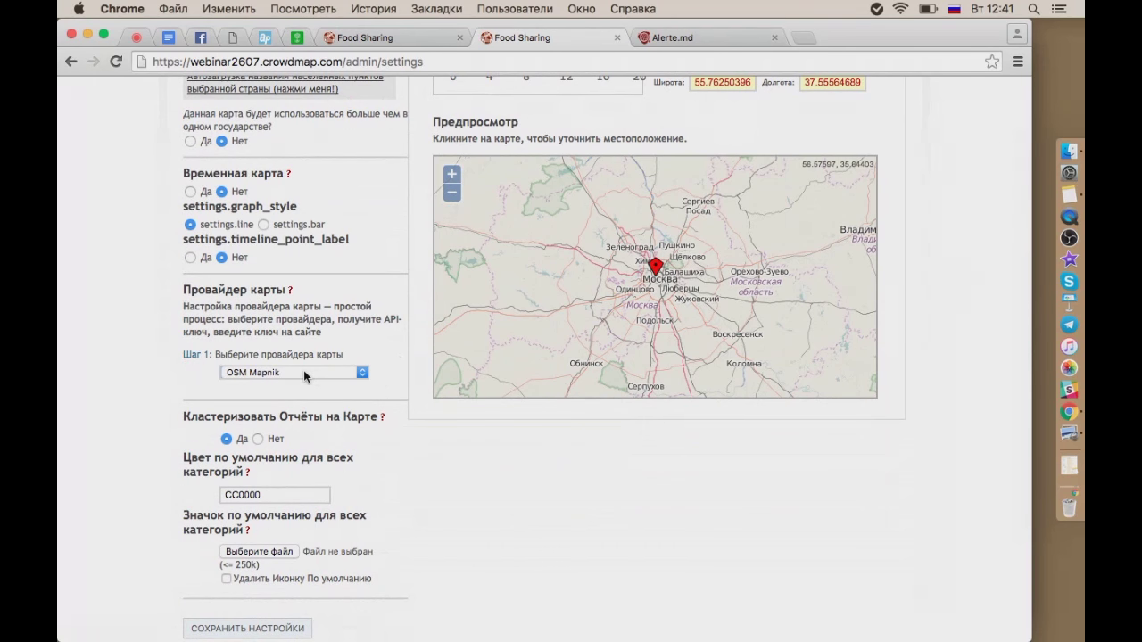
pyautogui.click(304, 373)
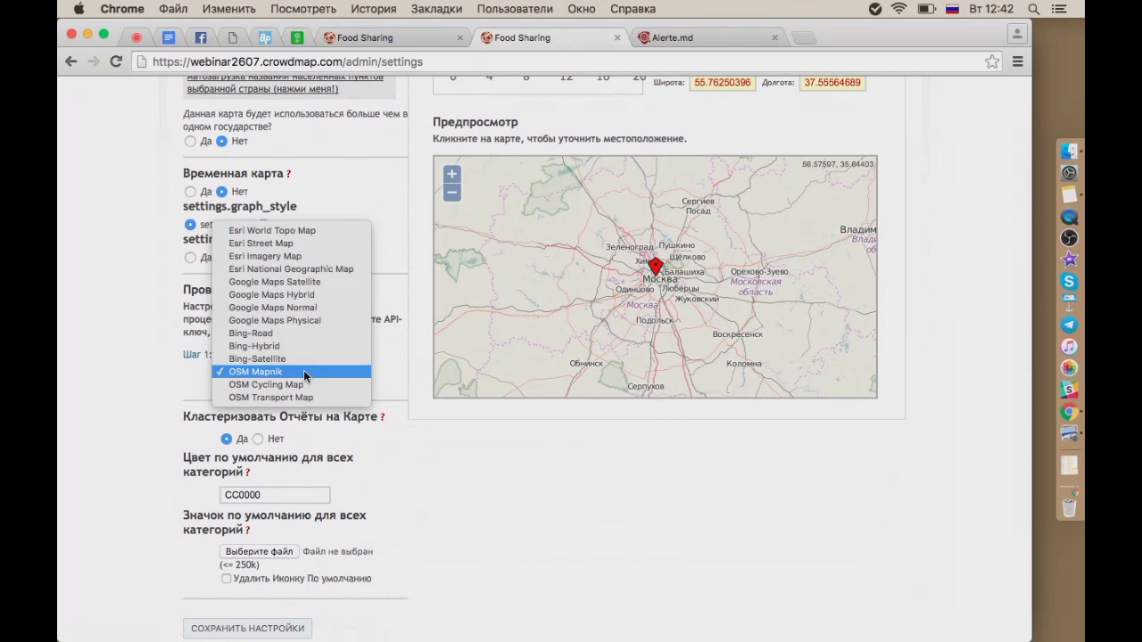
pyautogui.click(320, 307)
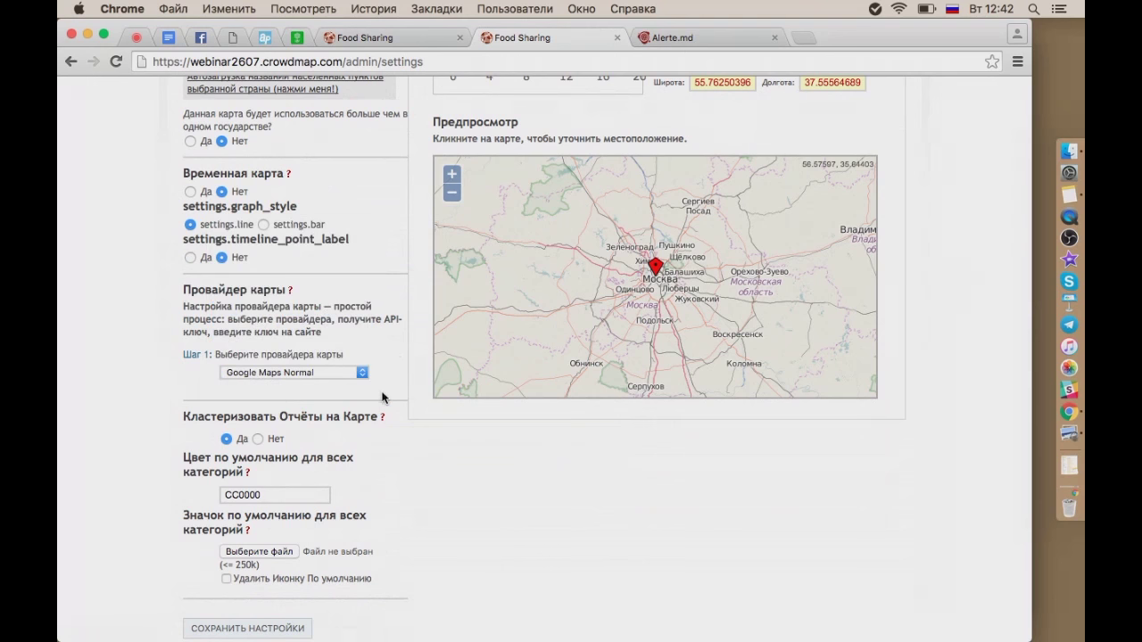
pyautogui.scroll(-1, 411, 505)
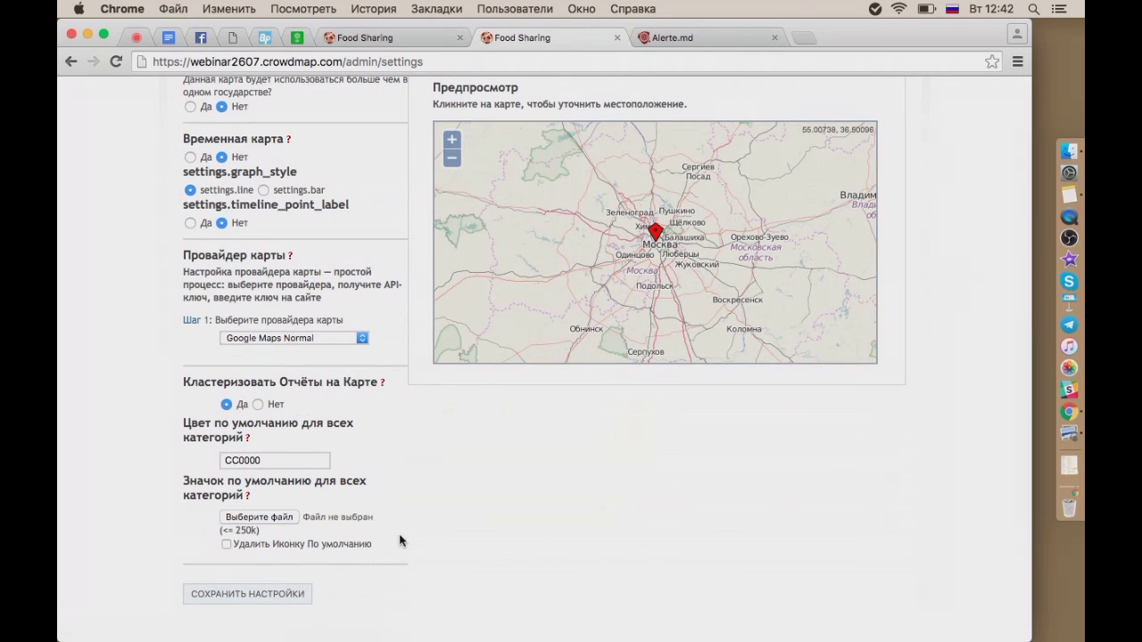
pyautogui.scroll(2, 403, 542)
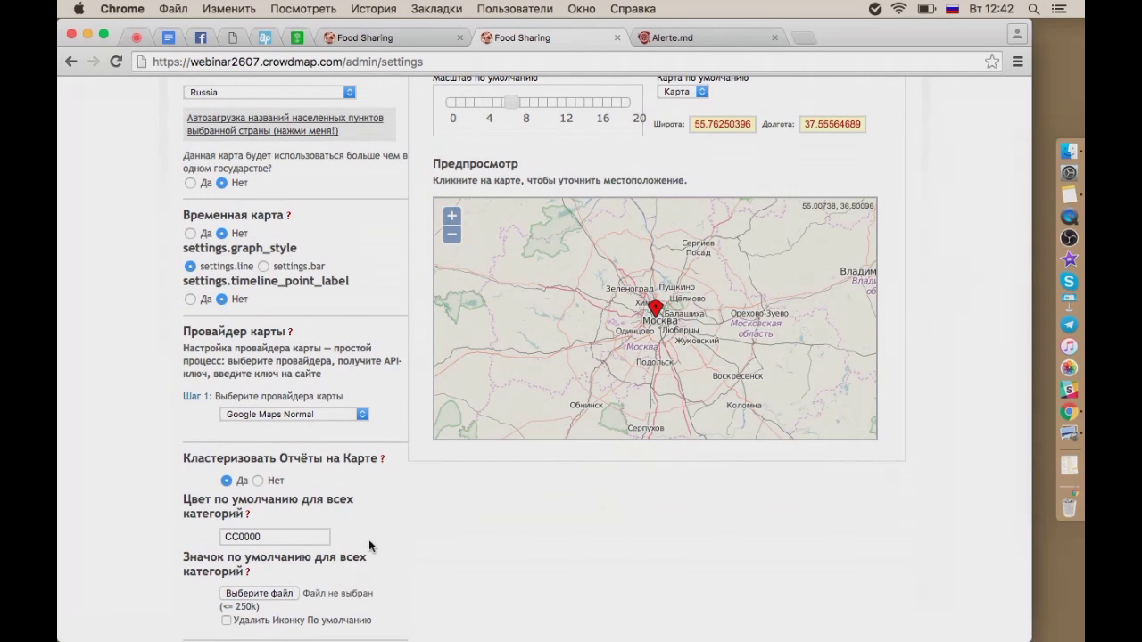
pyautogui.scroll(-3, 399, 470)
pyautogui.click(279, 551)
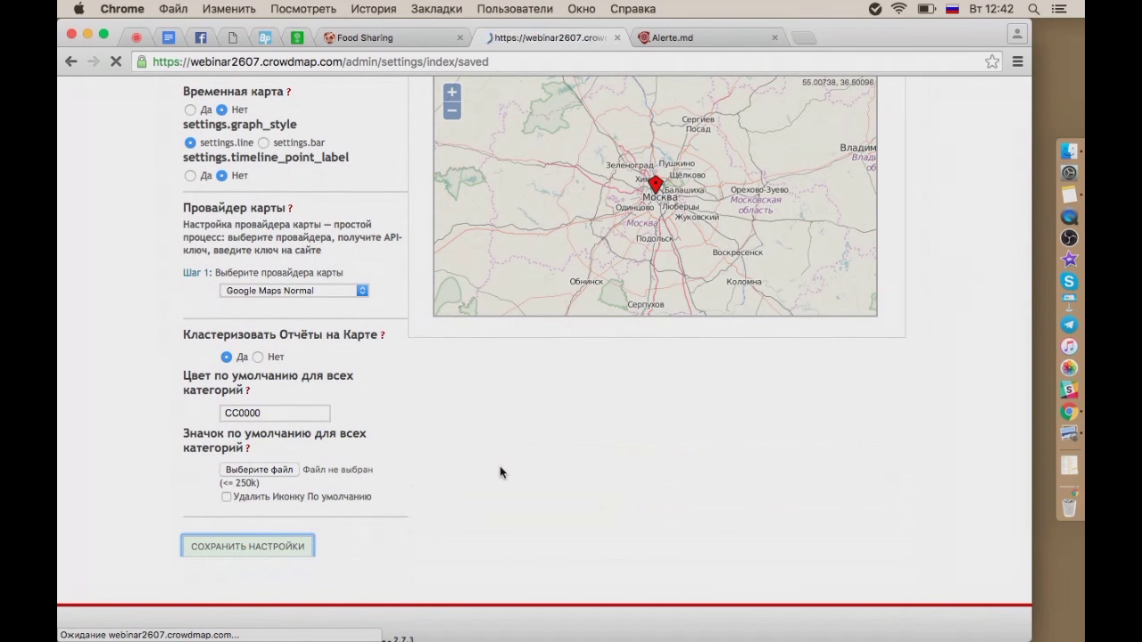
# Choose OSM Mapnik as the map provider and save the map settings again
pyautogui.scroll(-5, 913, 403)
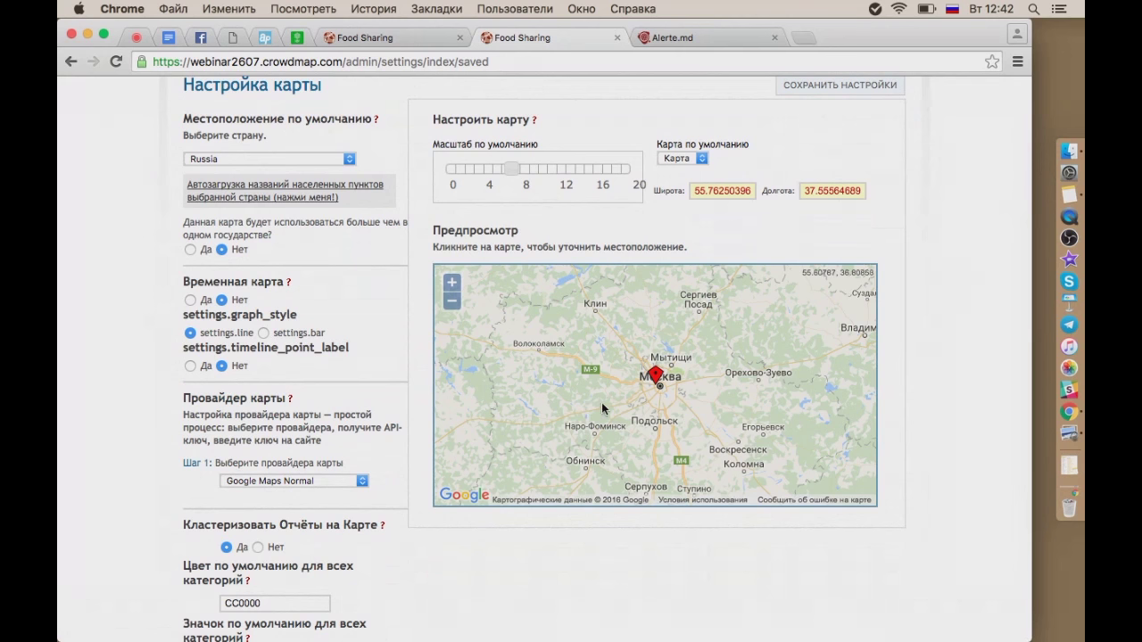
pyautogui.scroll(-3, 419, 444)
pyautogui.click(295, 302)
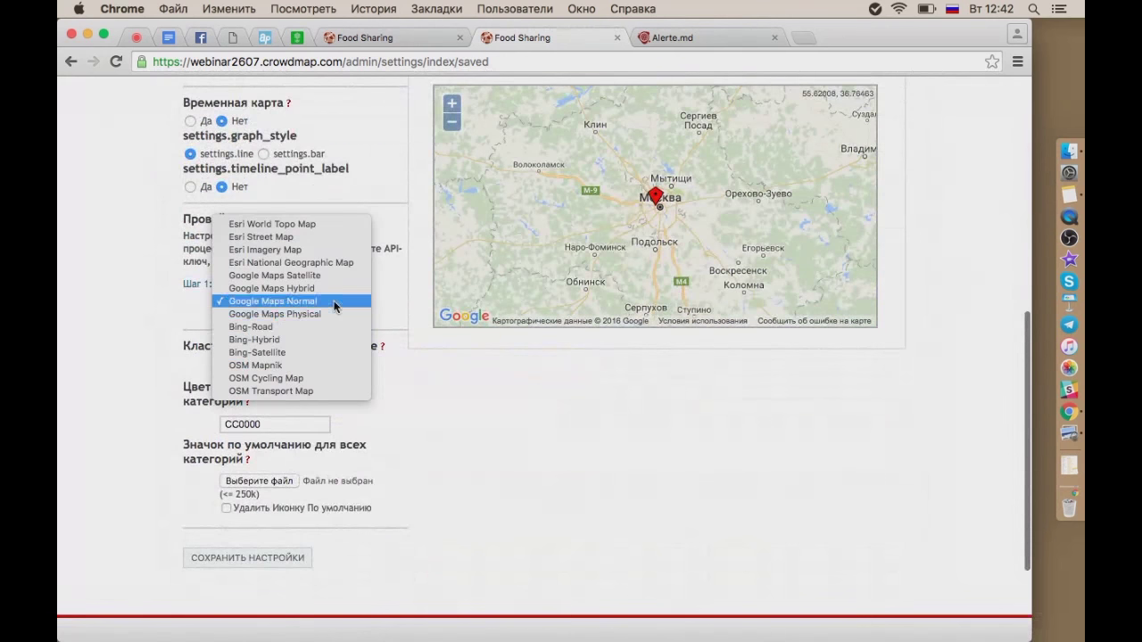
pyautogui.click(311, 368)
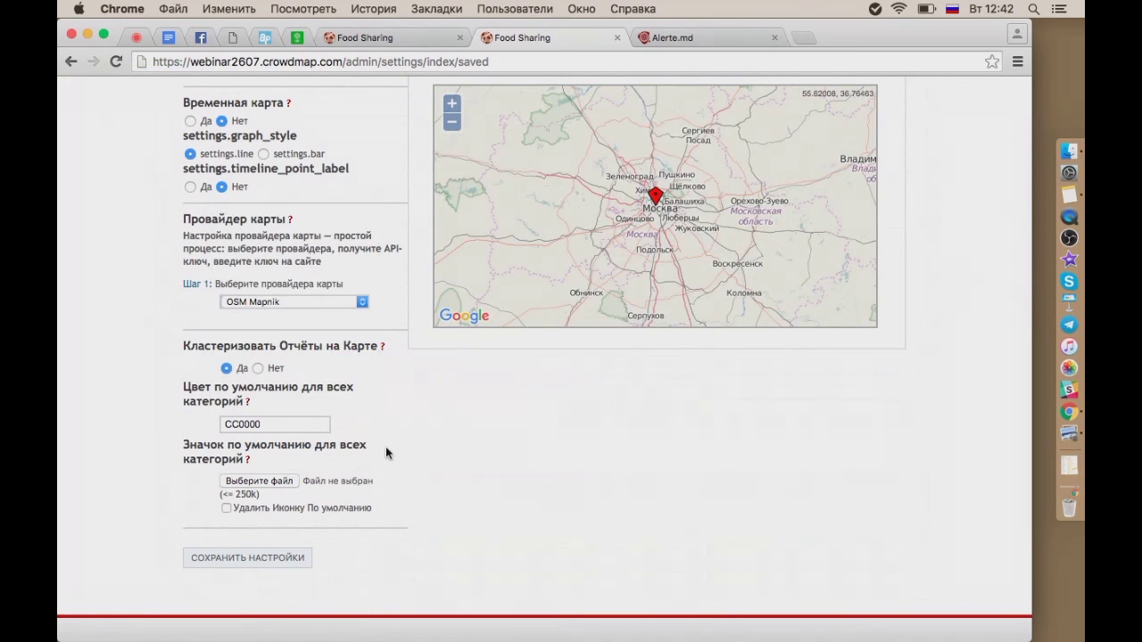
pyautogui.click(268, 560)
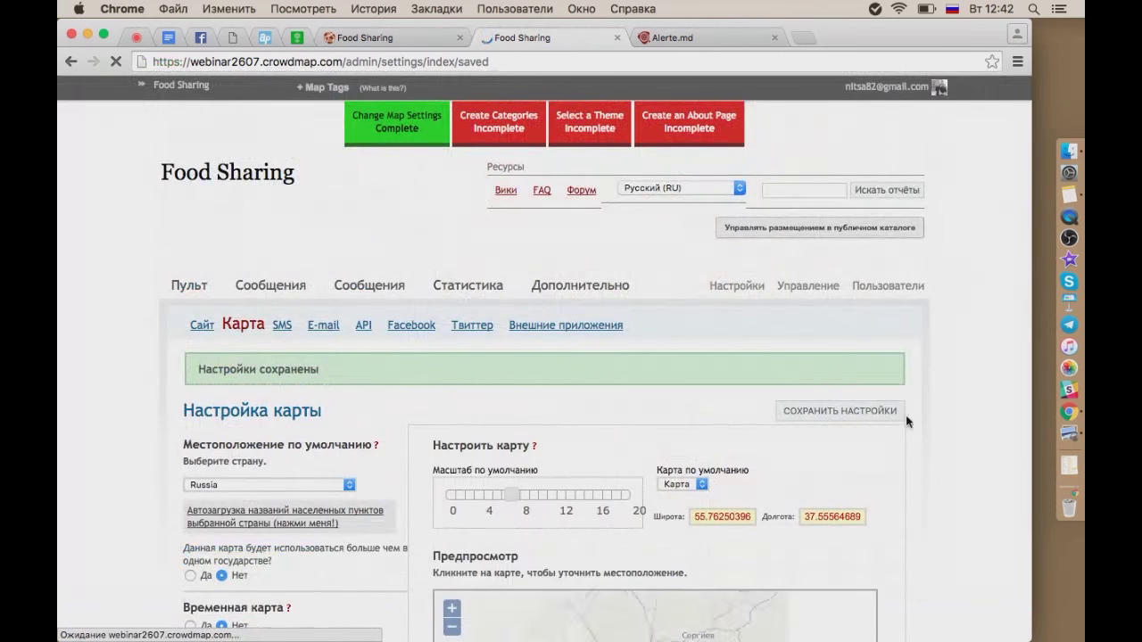
pyautogui.scroll(-5, 910, 428)
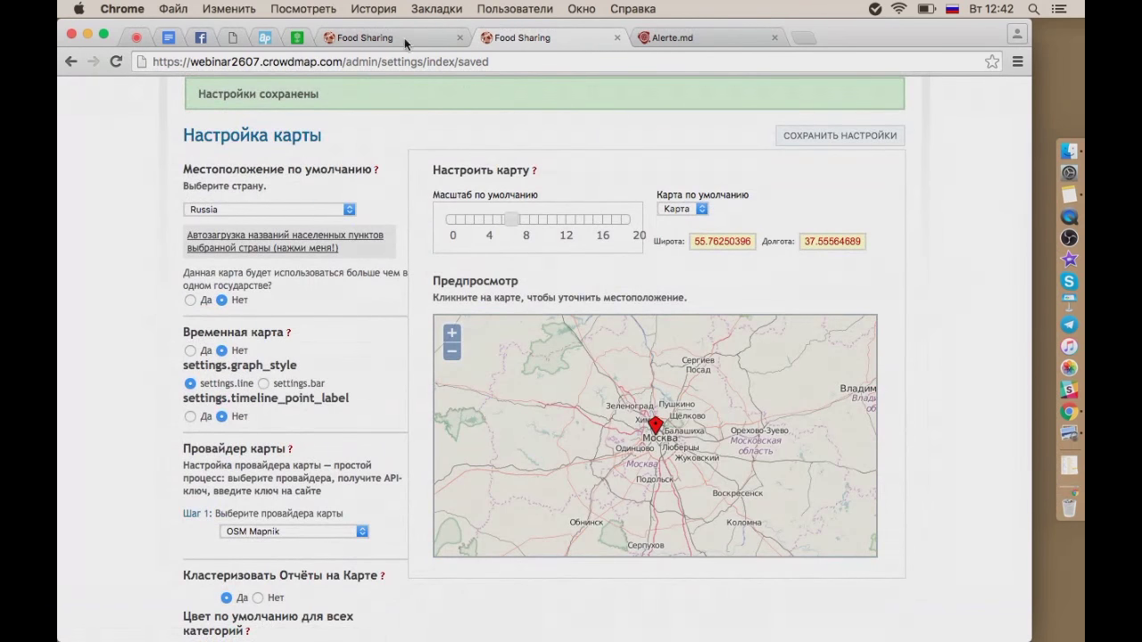
# Reload the public Food Sharing page to check the Moscow map, then return to the map settings tab
pyautogui.click(396, 37)
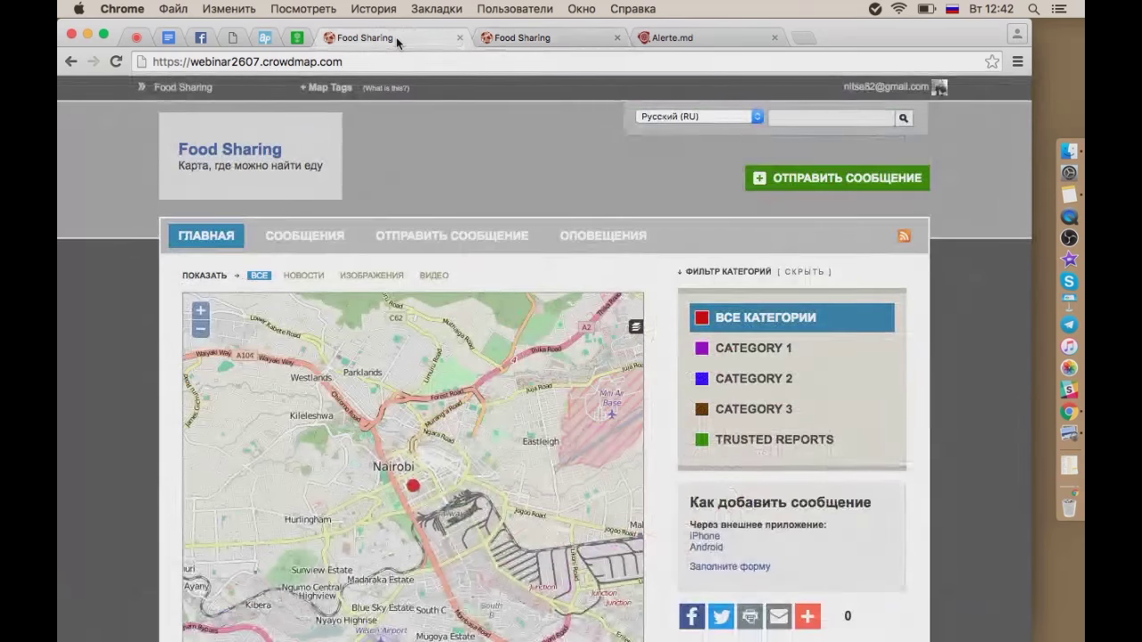
pyautogui.click(116, 63)
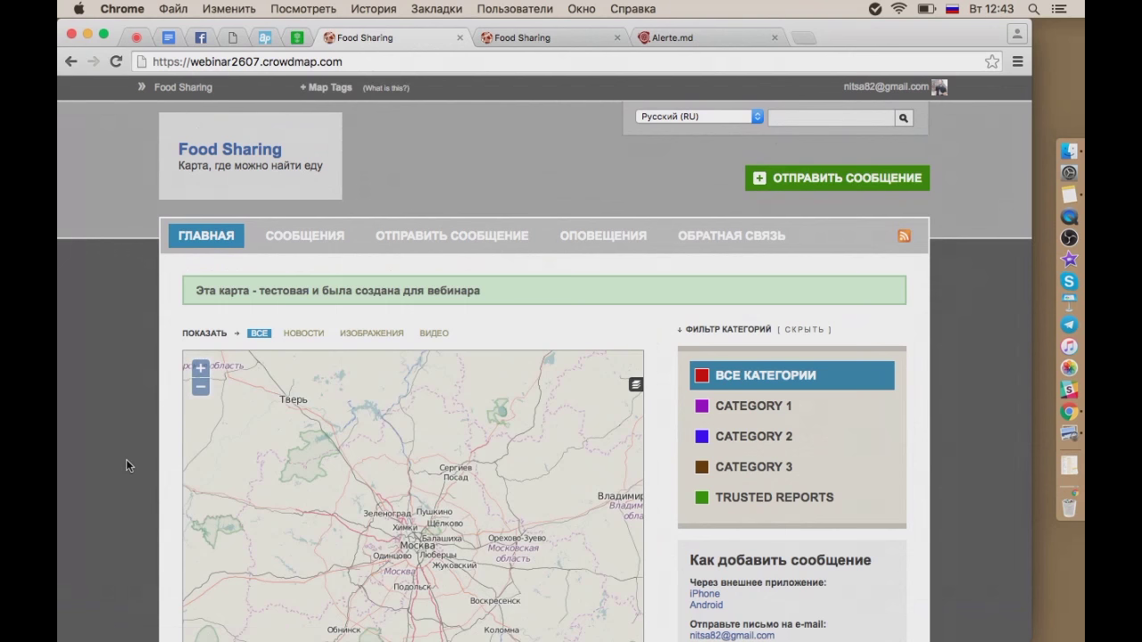
pyautogui.scroll(-3, 125, 406)
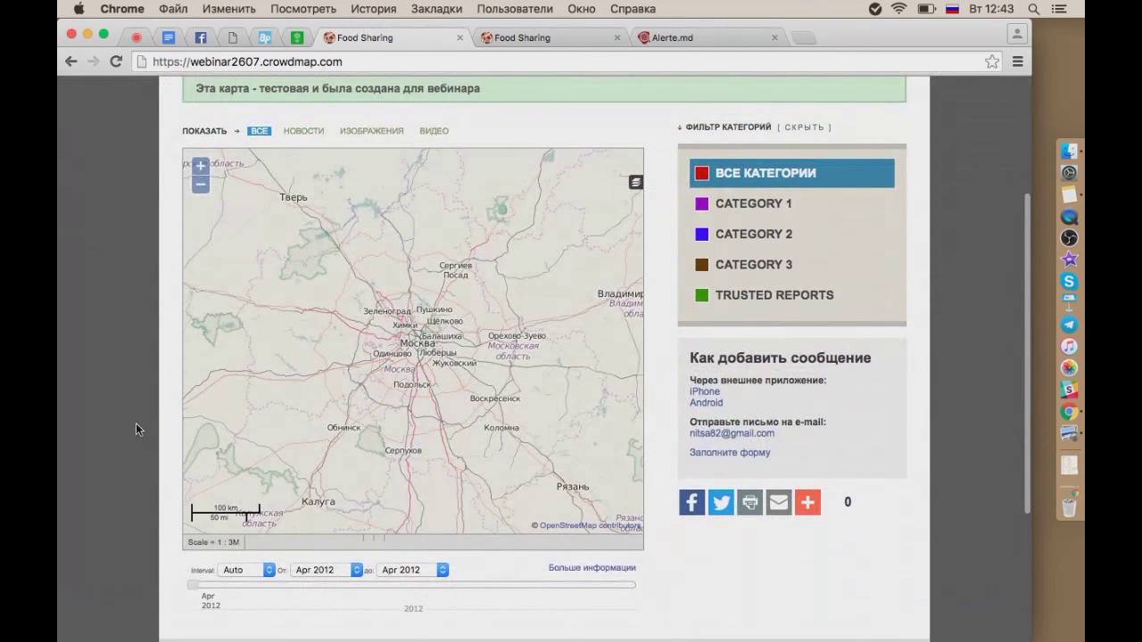
pyautogui.scroll(2, 133, 411)
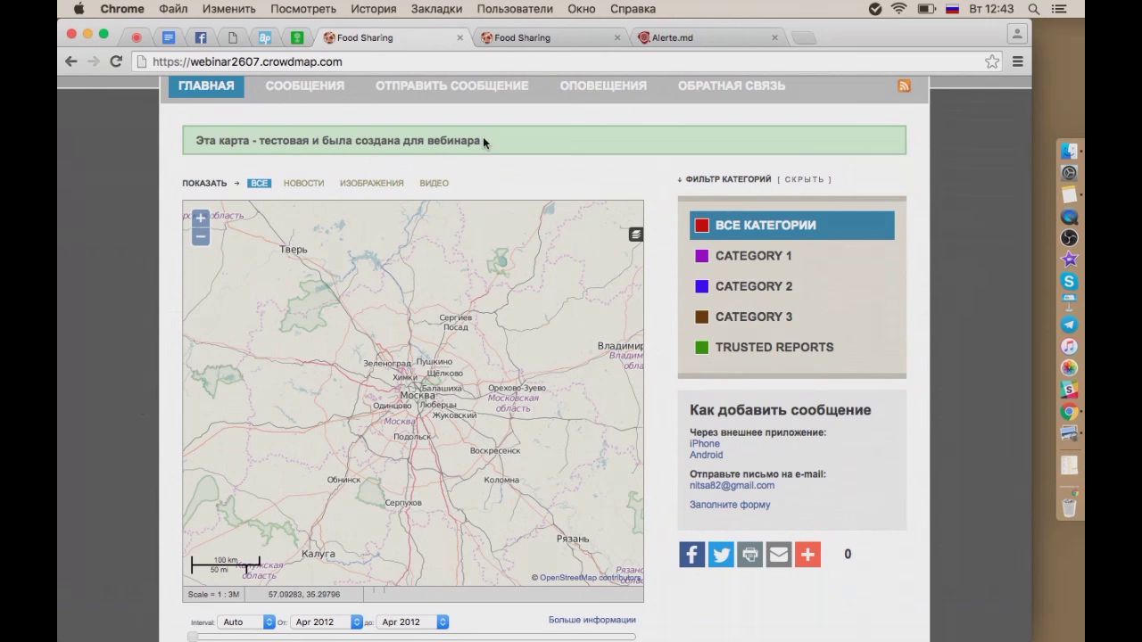
pyautogui.scroll(3, 159, 169)
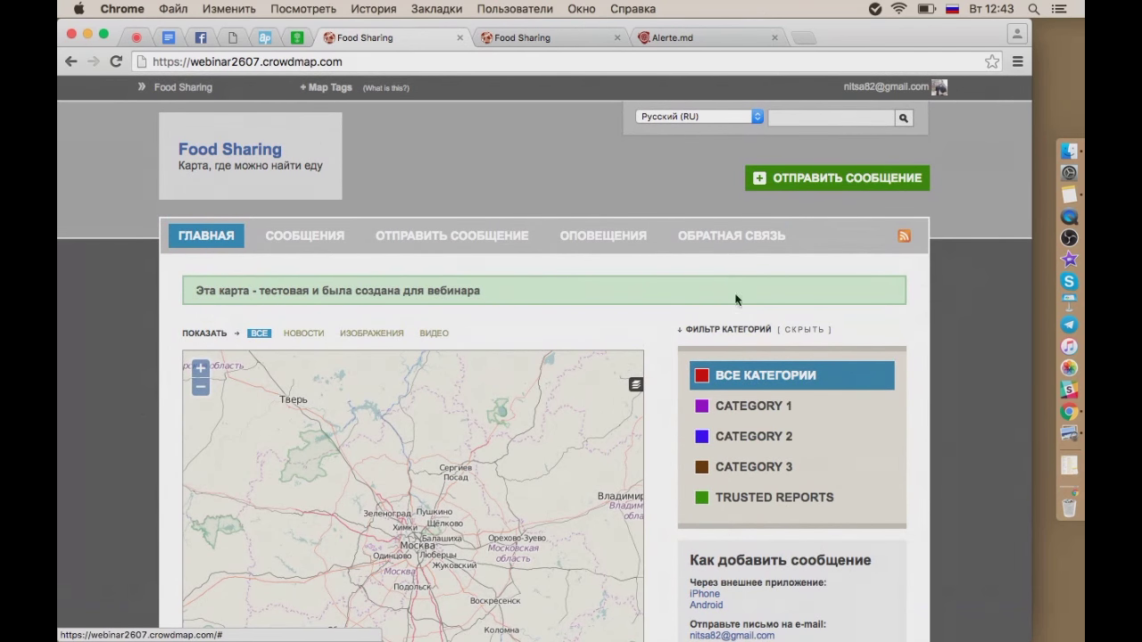
pyautogui.click(136, 37)
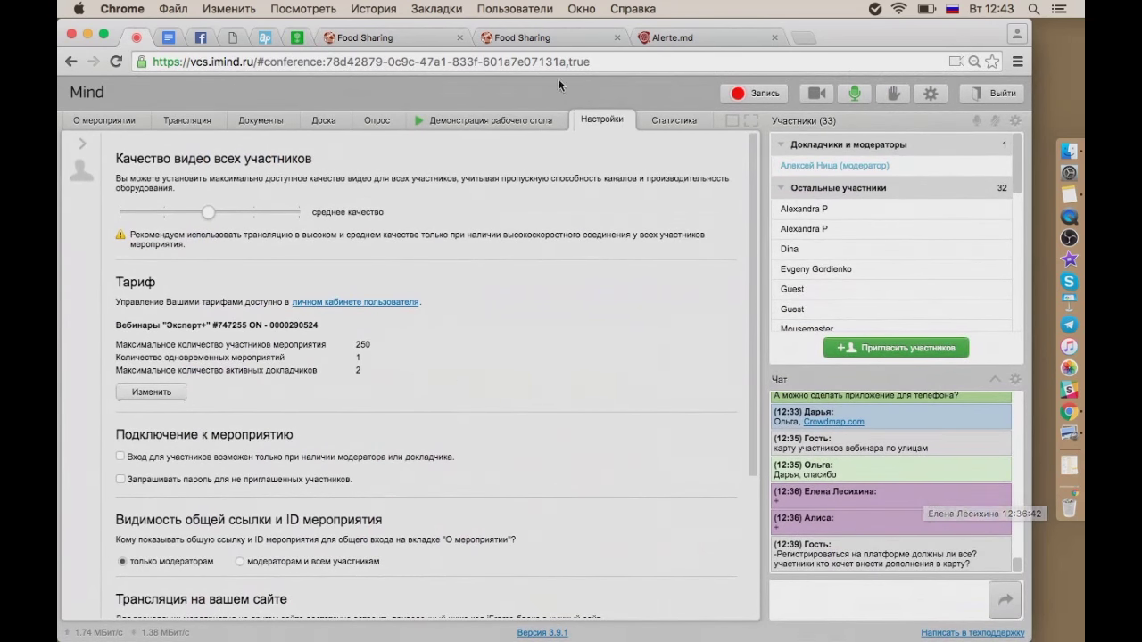
pyautogui.click(513, 38)
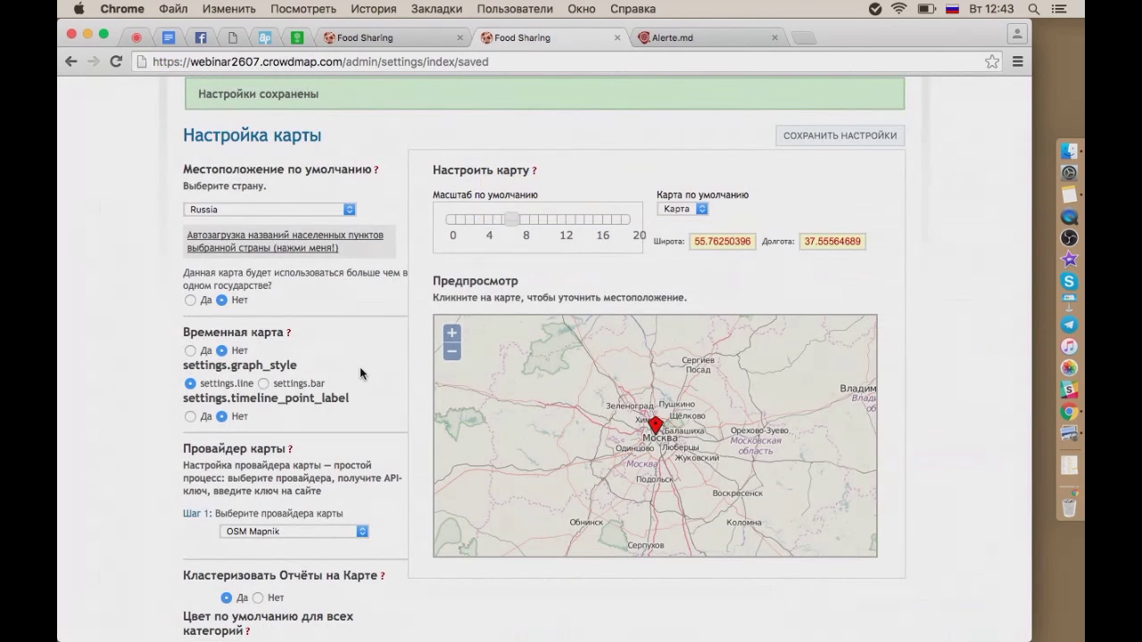
pyautogui.scroll(5, 359, 367)
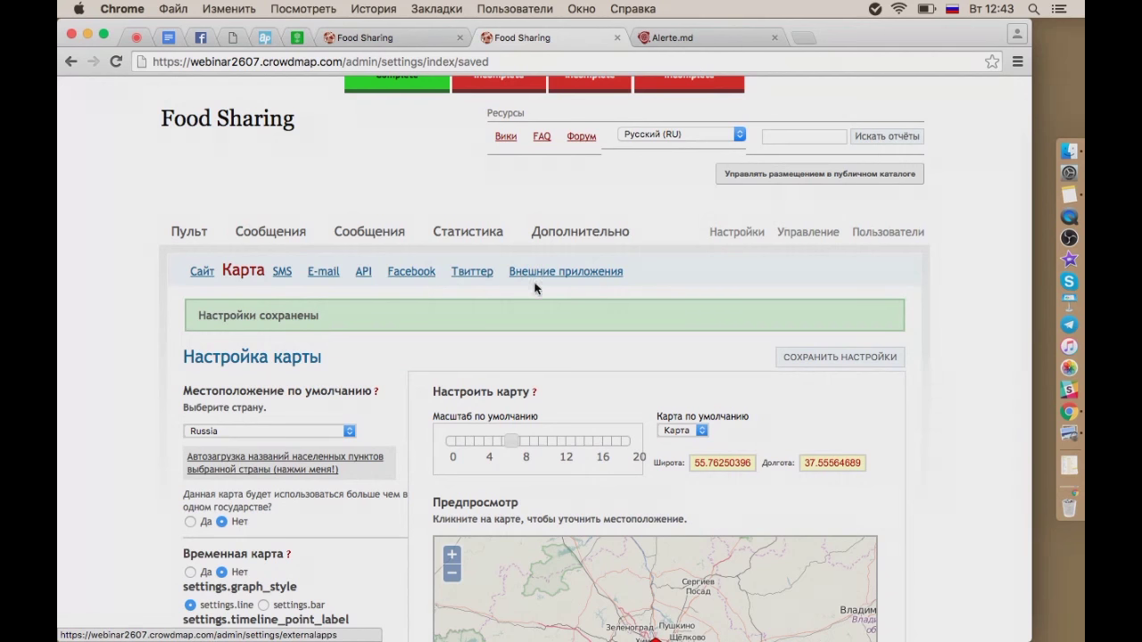
# Browse the Дополнительно plugin list (Adsense, Clickatell, Enhanced Map), then go to the Темы page
pyautogui.click(588, 240)
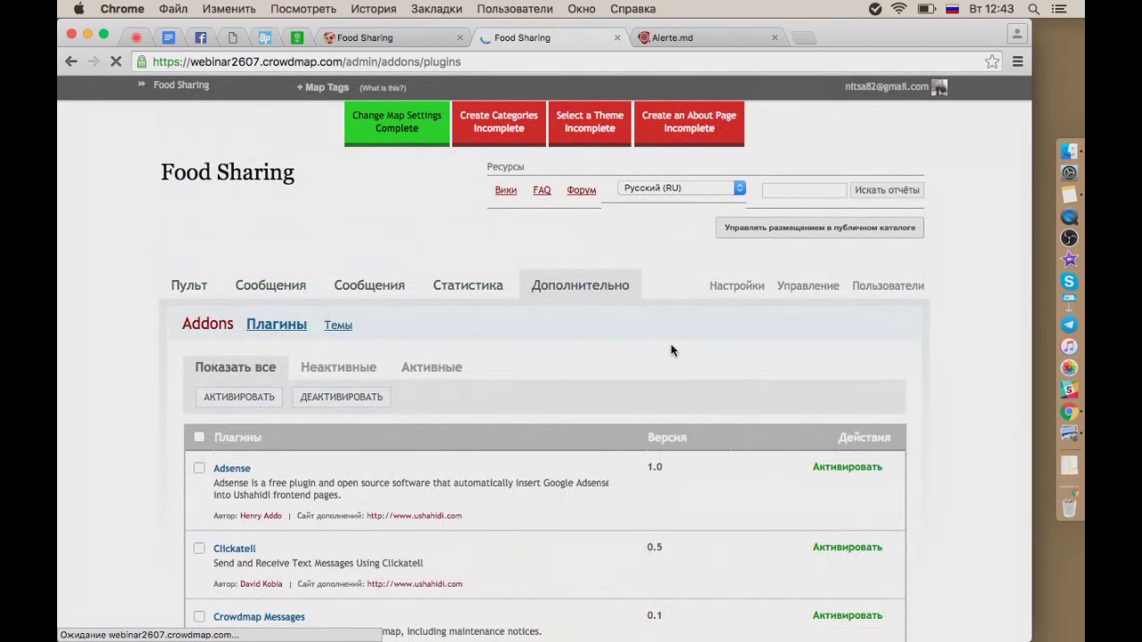
pyautogui.scroll(-3, 671, 351)
pyautogui.scroll(3, 640, 234)
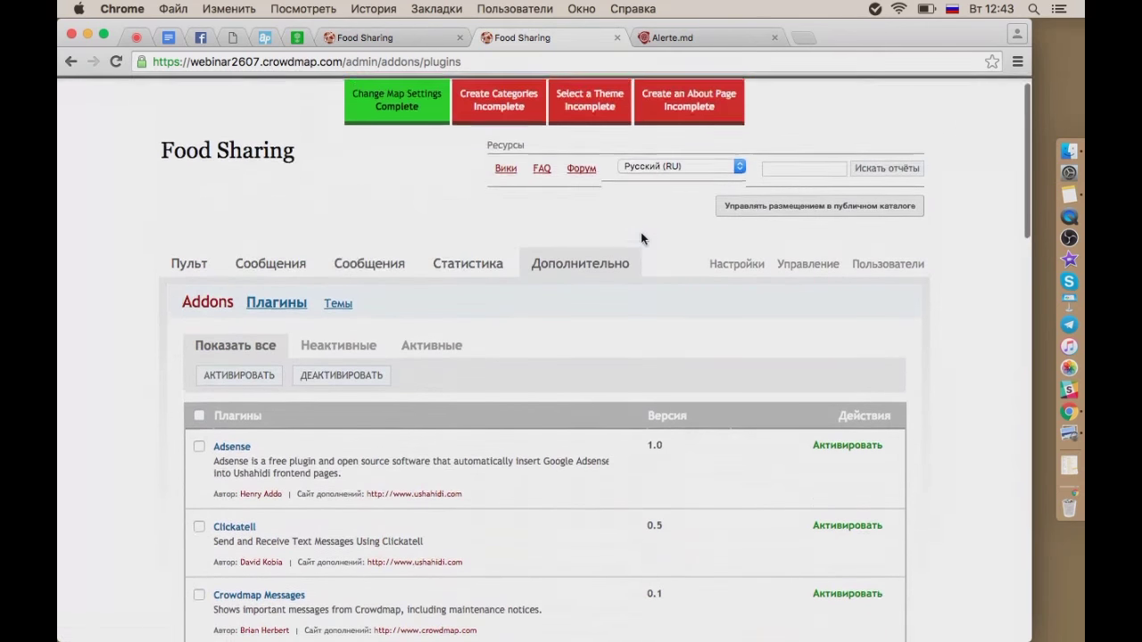
pyautogui.scroll(-4, 637, 323)
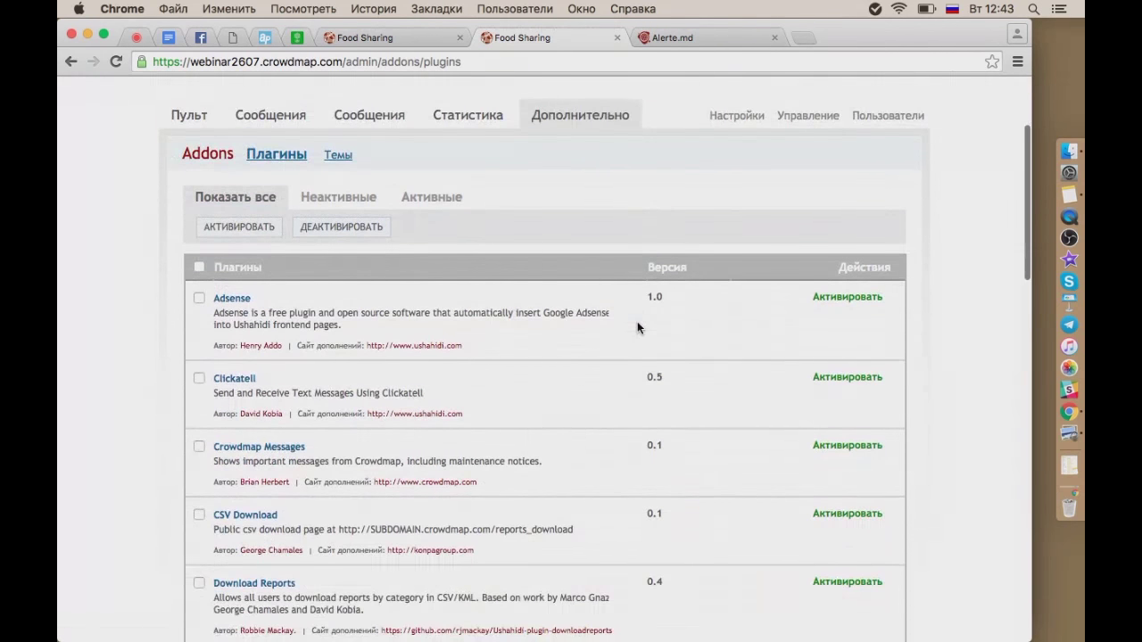
pyautogui.scroll(-5, 636, 328)
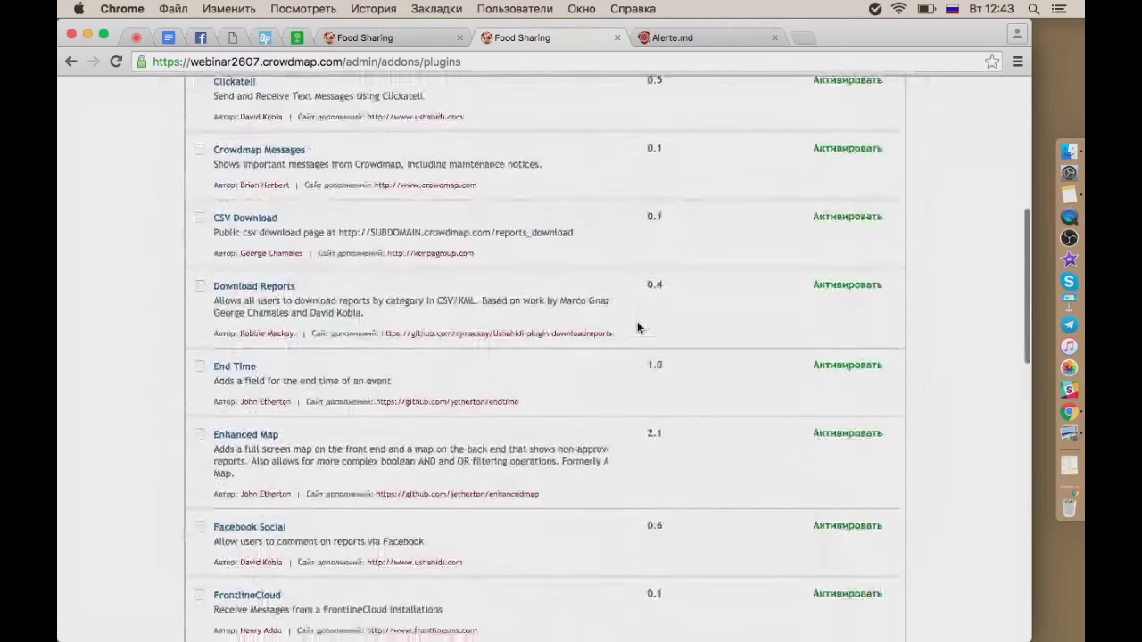
pyautogui.scroll(-3, 637, 329)
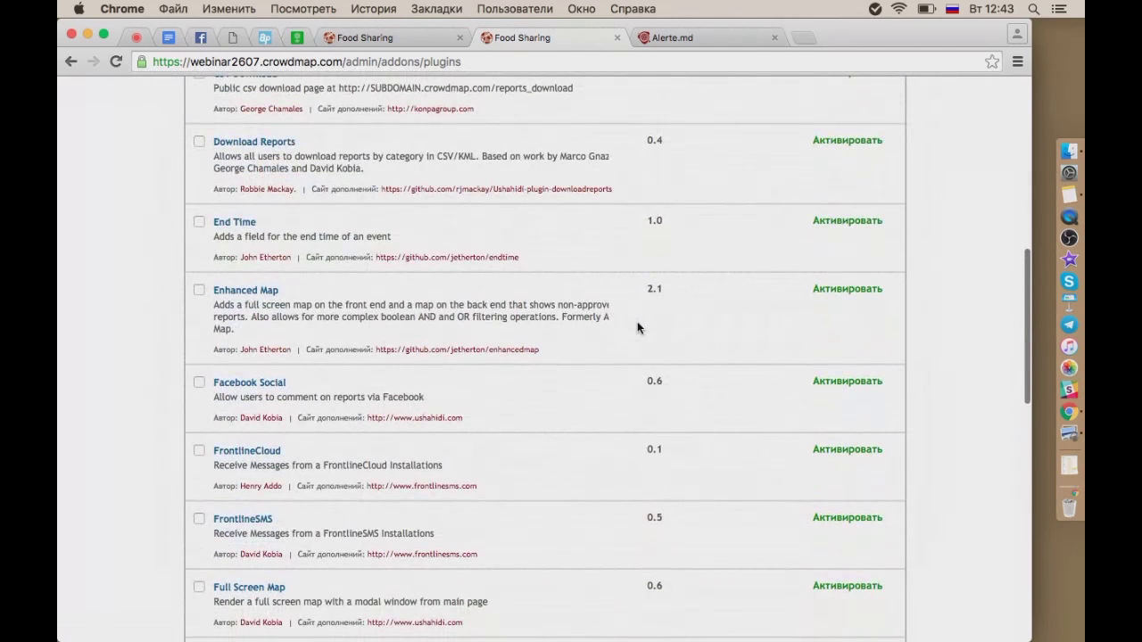
pyautogui.scroll(-2, 637, 328)
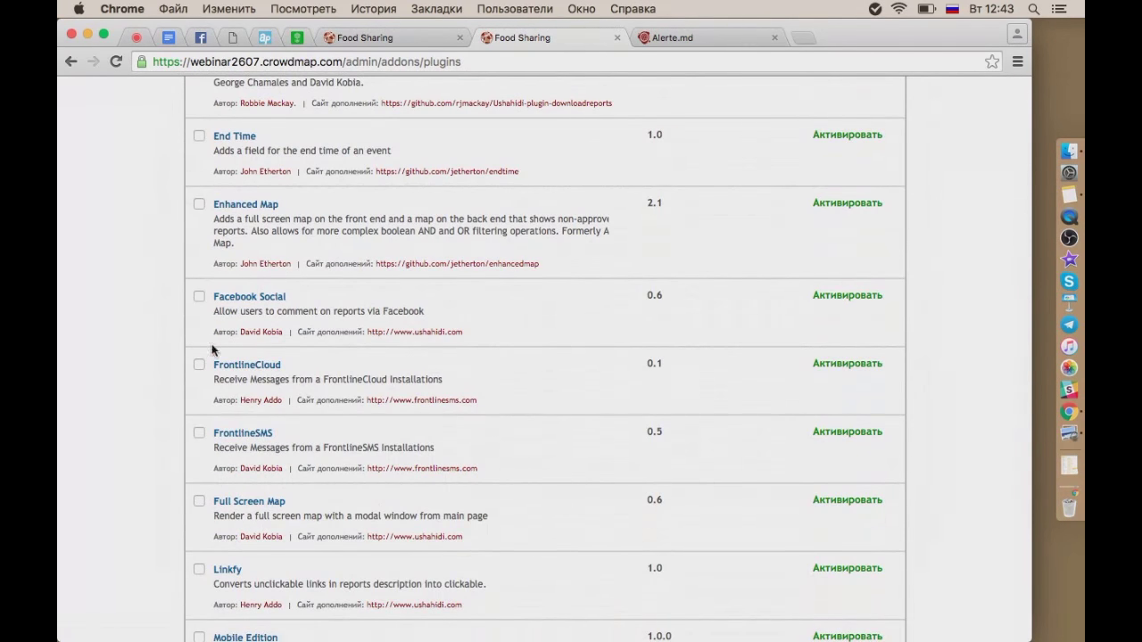
pyautogui.scroll(-1, 655, 498)
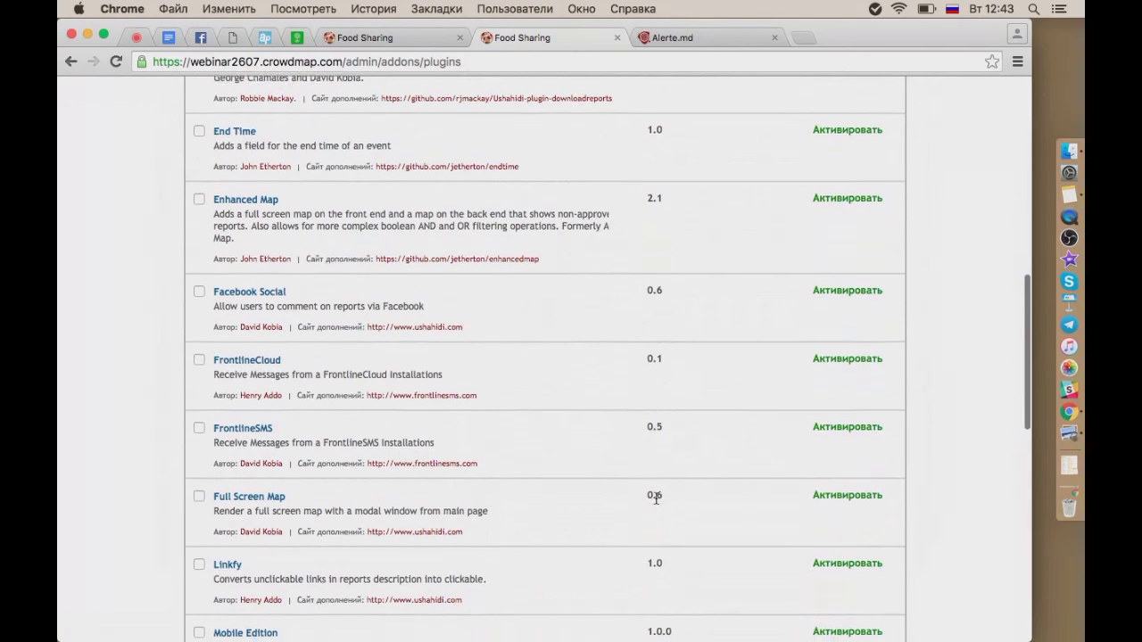
pyautogui.scroll(5, 656, 500)
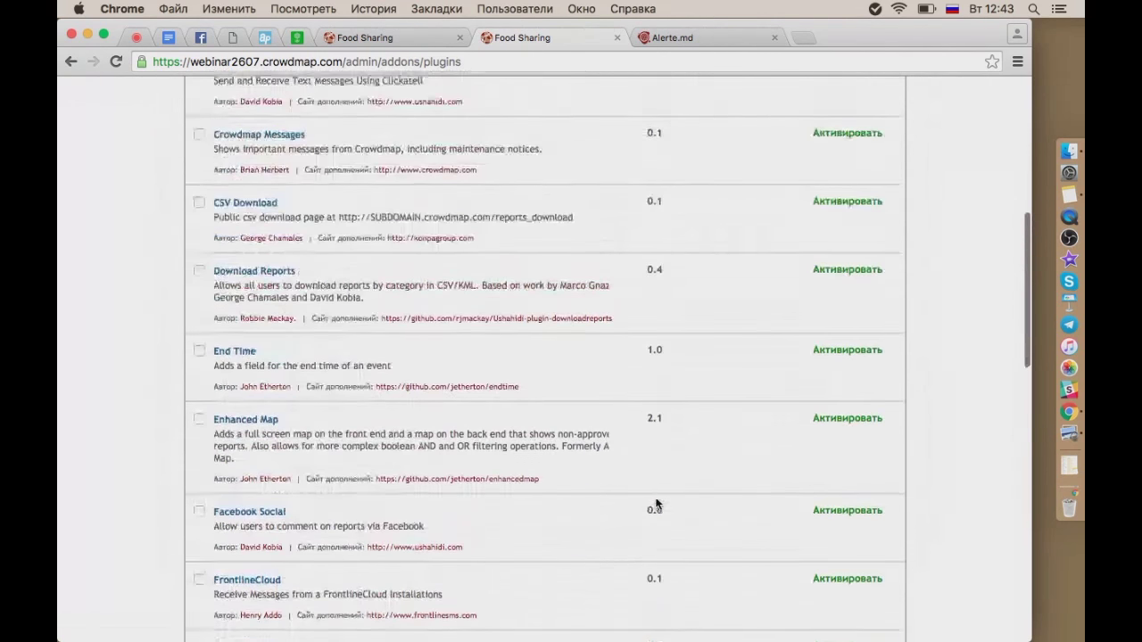
pyautogui.scroll(4, 655, 504)
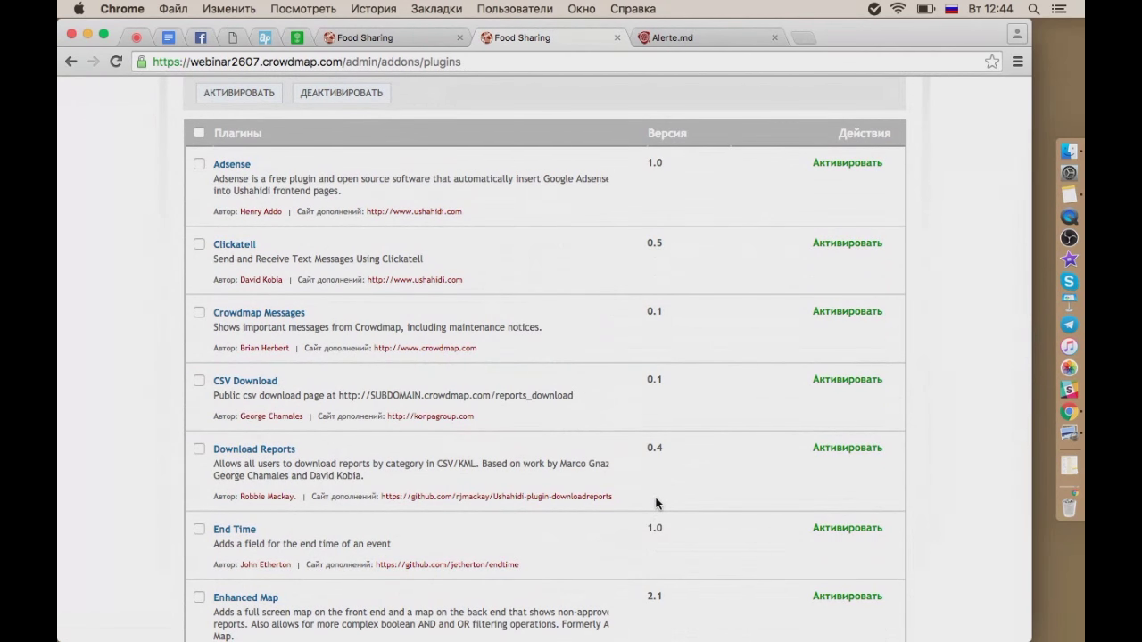
pyautogui.scroll(7, 642, 313)
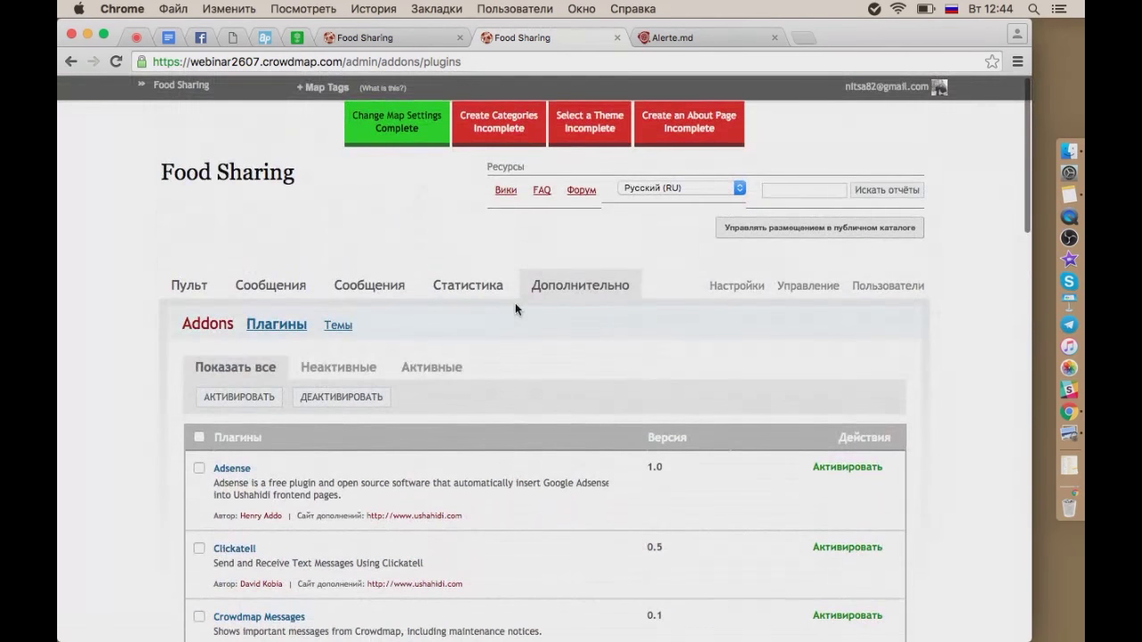
pyautogui.click(337, 326)
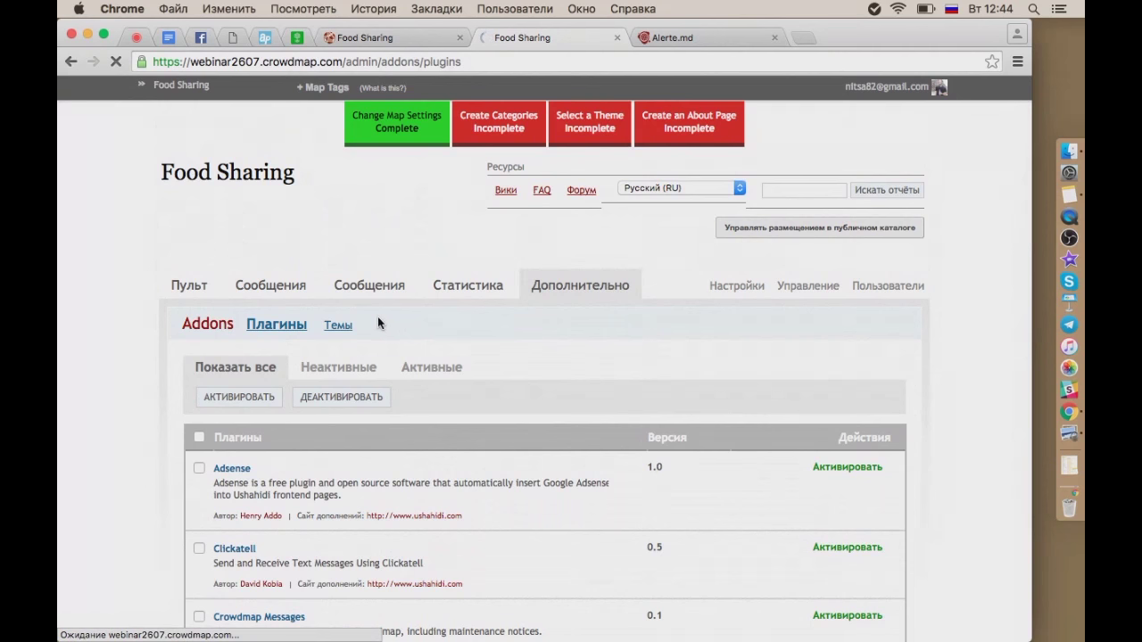
# Select and save the Bueno theme, then reload the public map to view it
pyautogui.scroll(-2, 432, 343)
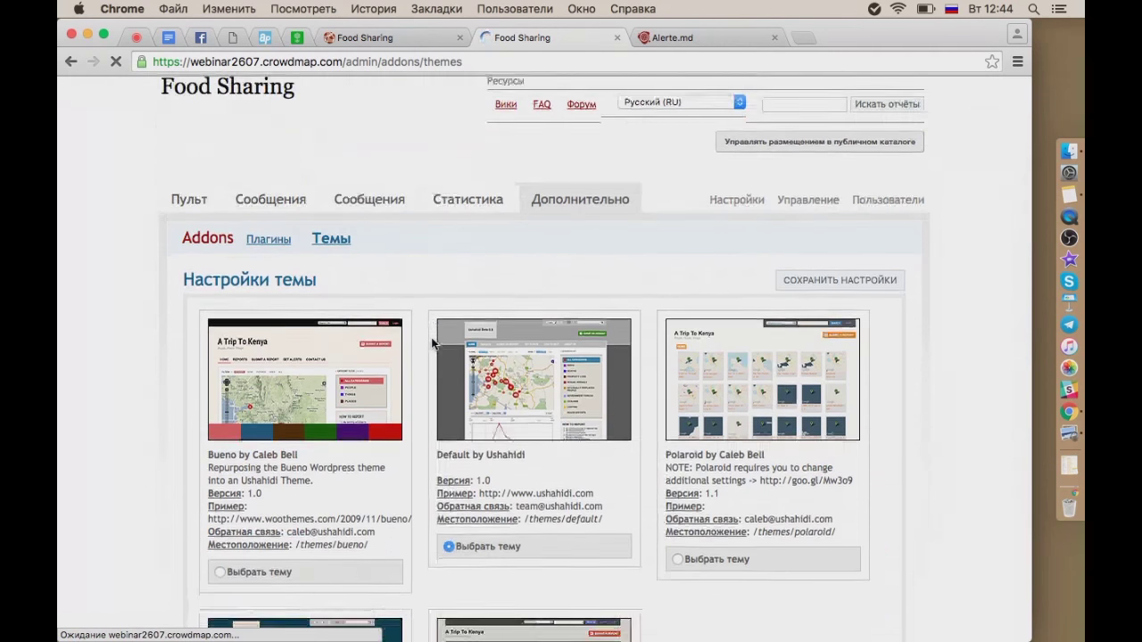
pyautogui.scroll(-2, 431, 344)
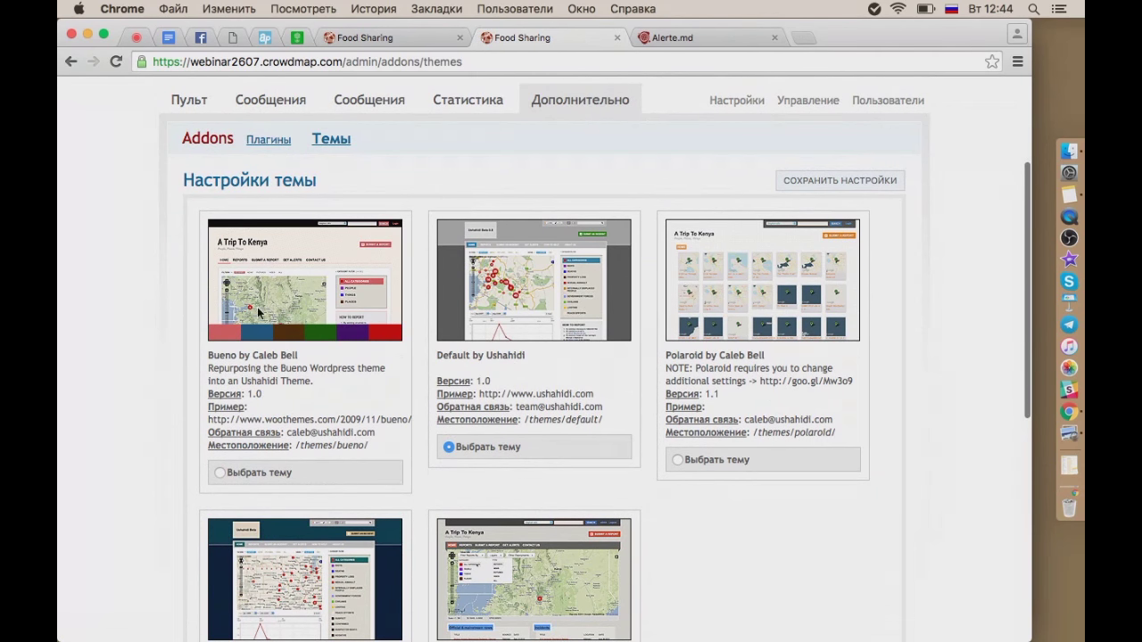
pyautogui.scroll(-2, 758, 331)
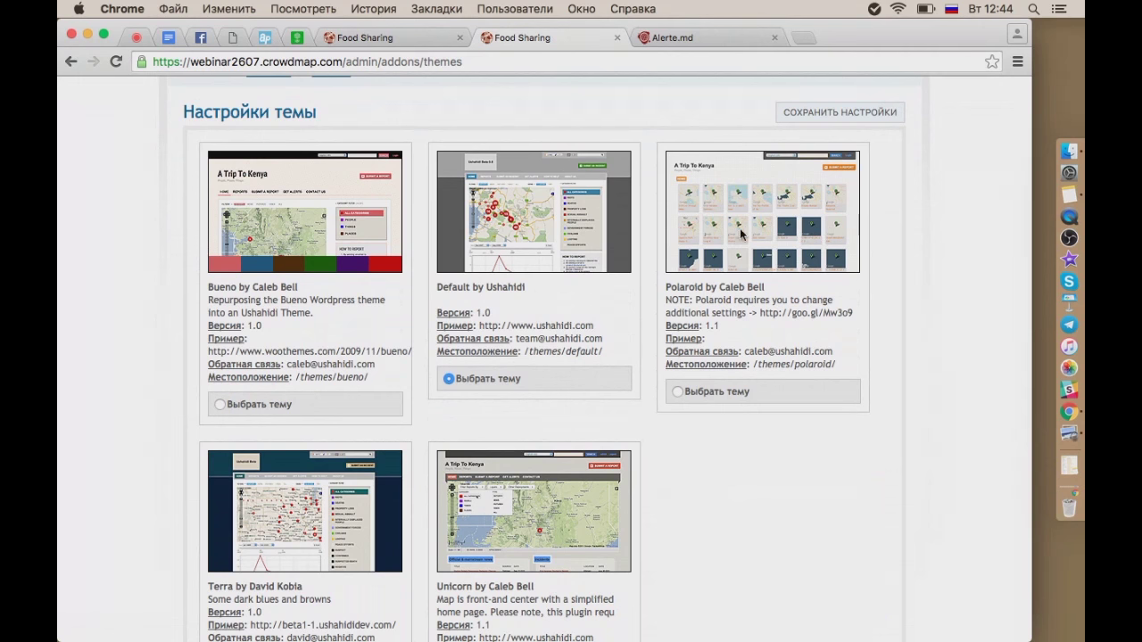
pyautogui.scroll(-4, 883, 299)
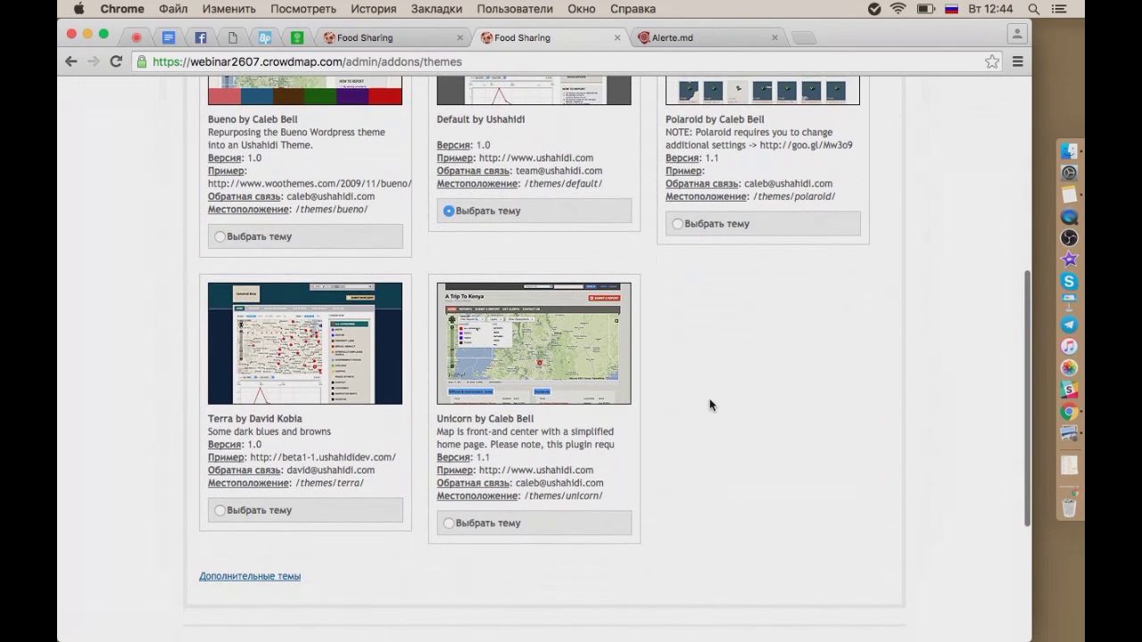
pyautogui.scroll(5, 577, 419)
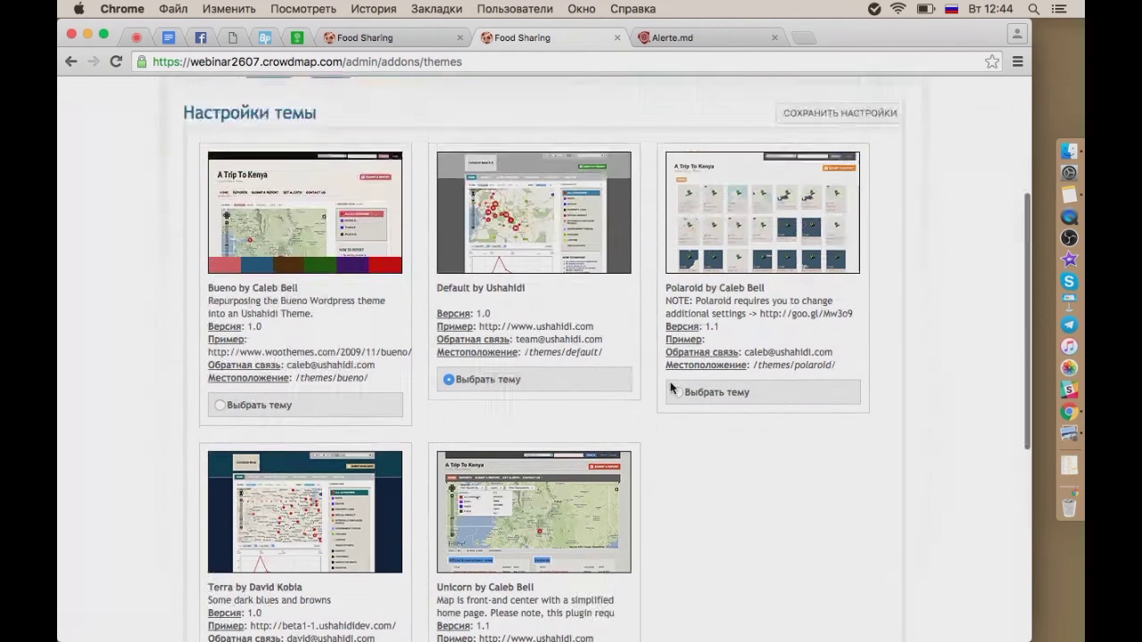
pyautogui.scroll(-1, 210, 423)
pyautogui.click(219, 425)
pyautogui.scroll(-5, 428, 401)
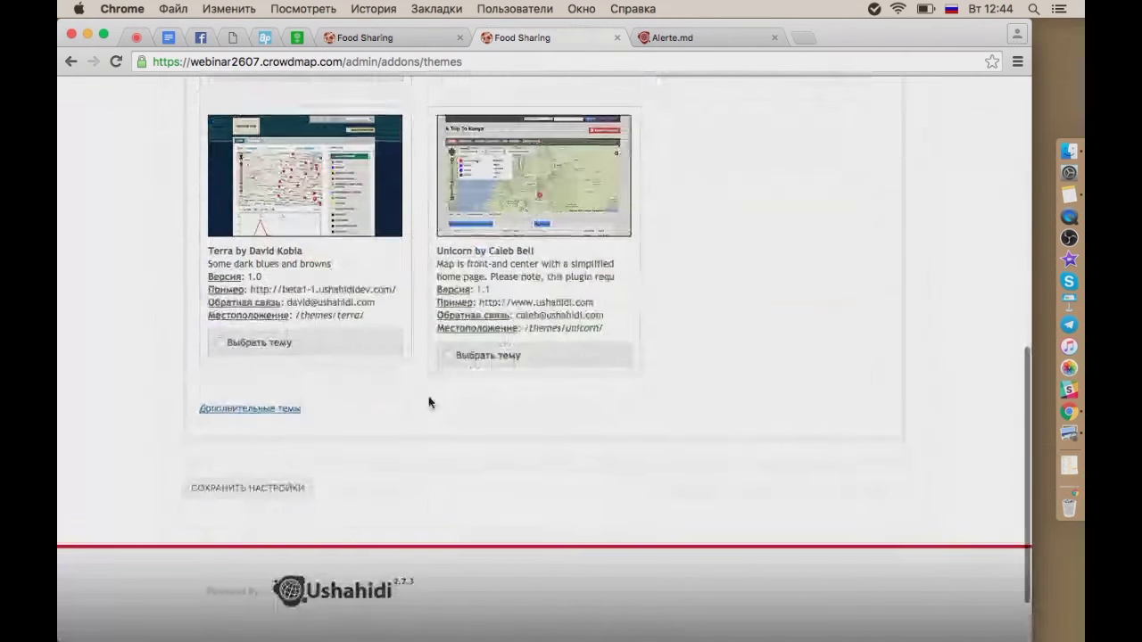
pyautogui.click(262, 490)
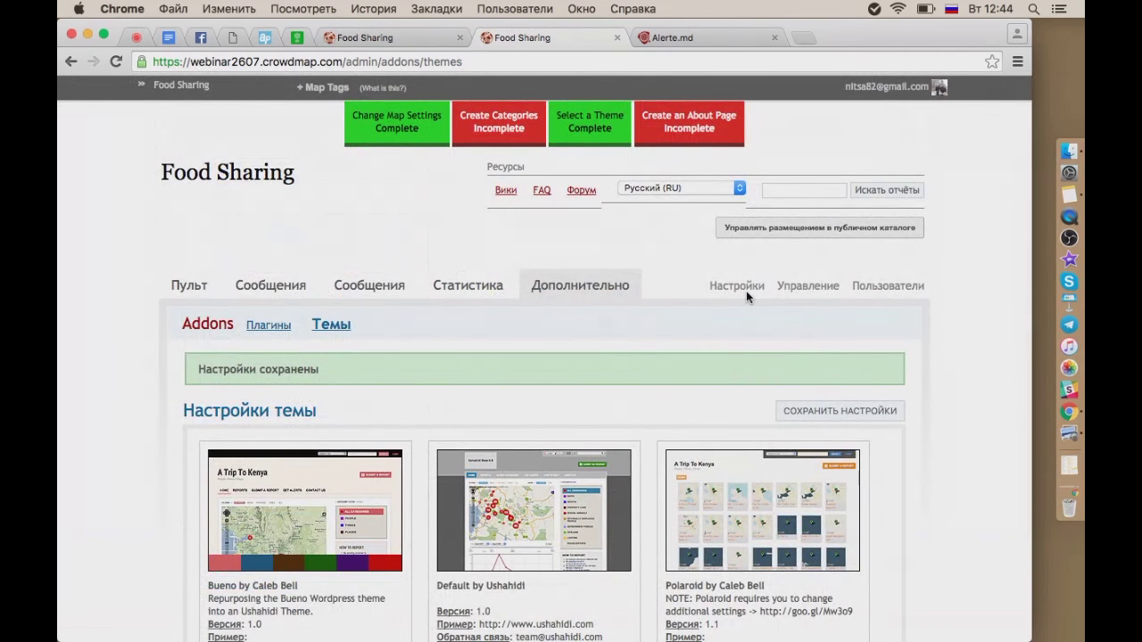
pyautogui.click(410, 38)
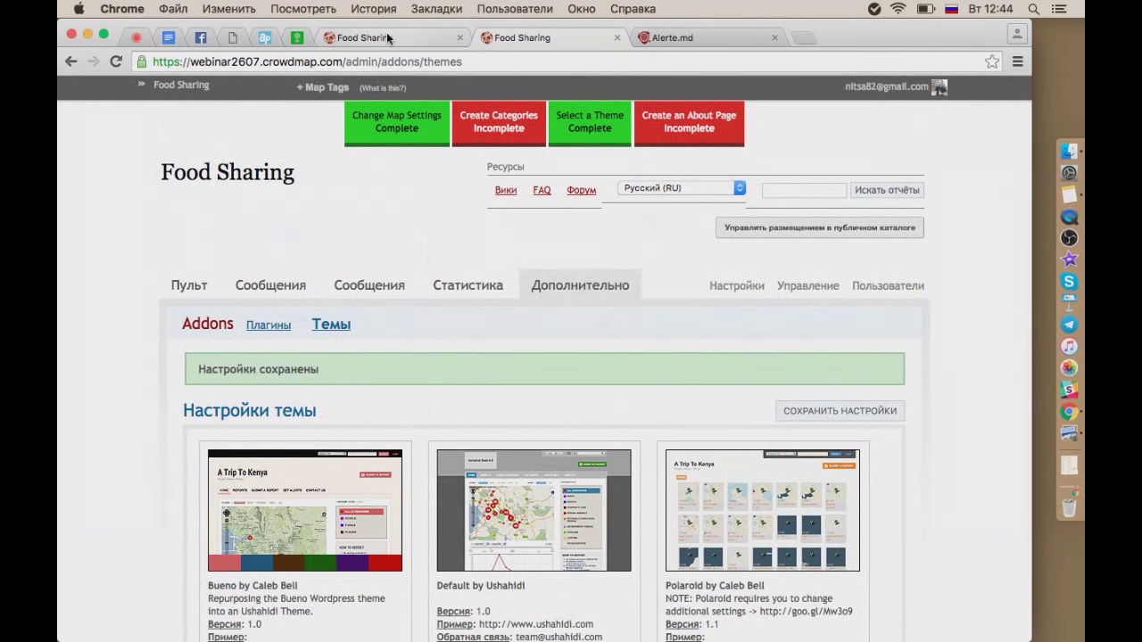
pyautogui.click(116, 61)
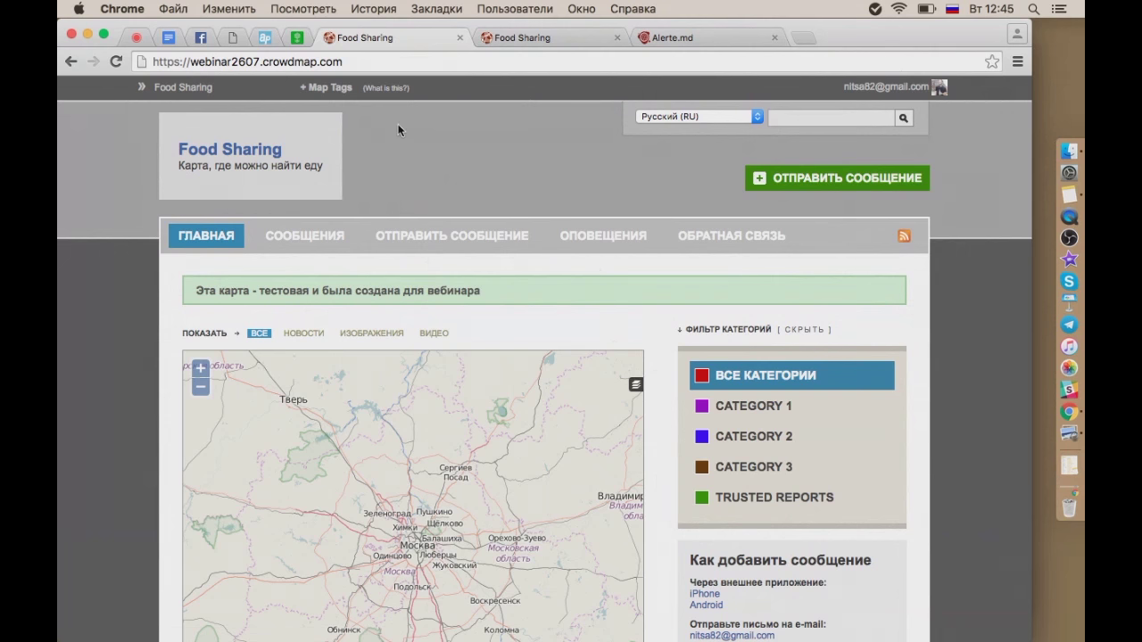
# Go back to the admin panel and open the Сообщения reports list
pyautogui.click(553, 34)
pyautogui.click(291, 294)
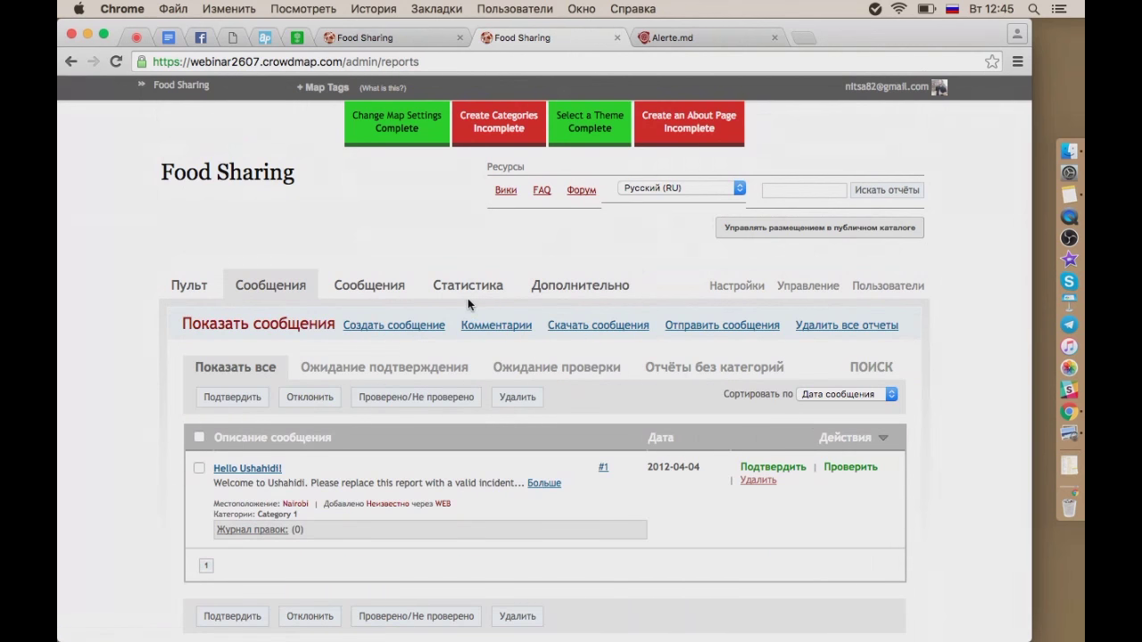
# Navigate from the SMS section via the dashboard to the categories management page
pyautogui.click(395, 286)
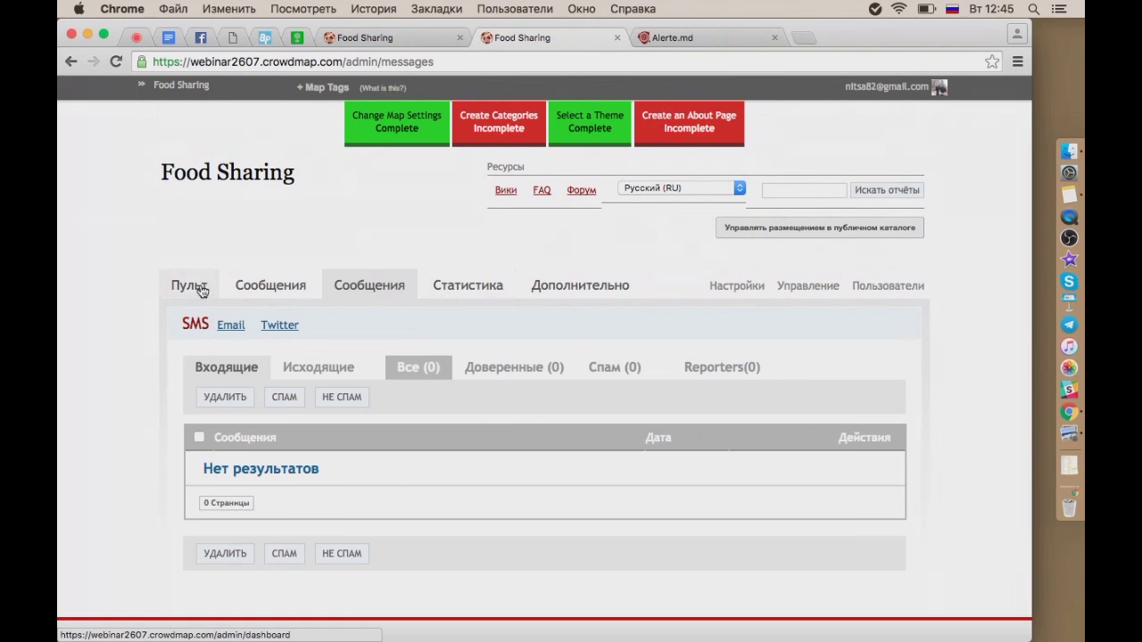
pyautogui.click(406, 287)
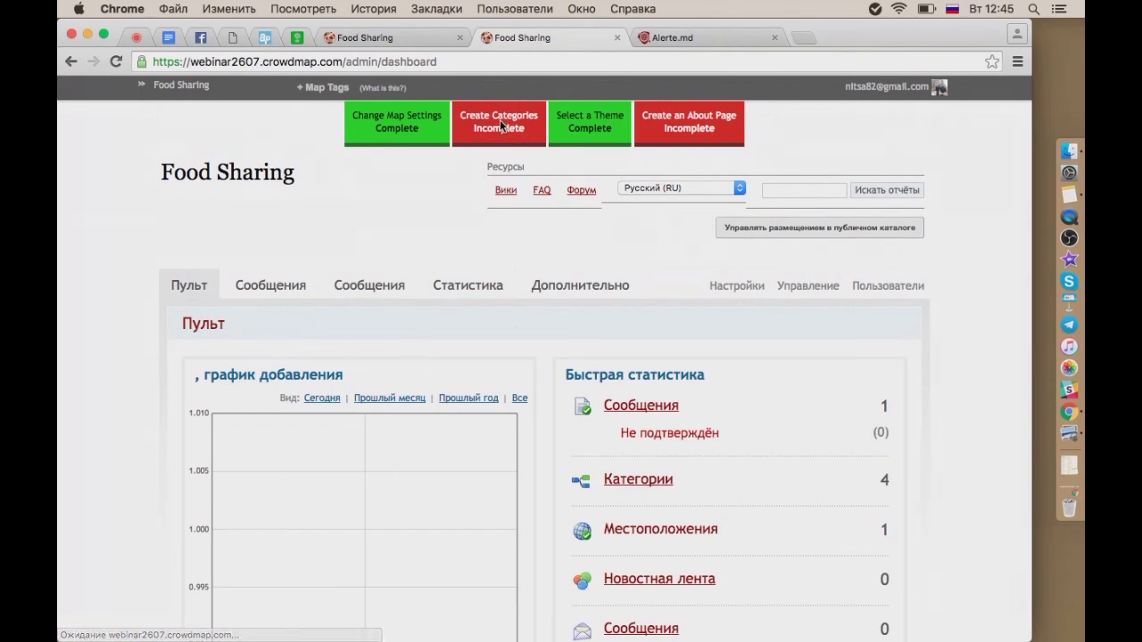
pyautogui.scroll(-2, 754, 410)
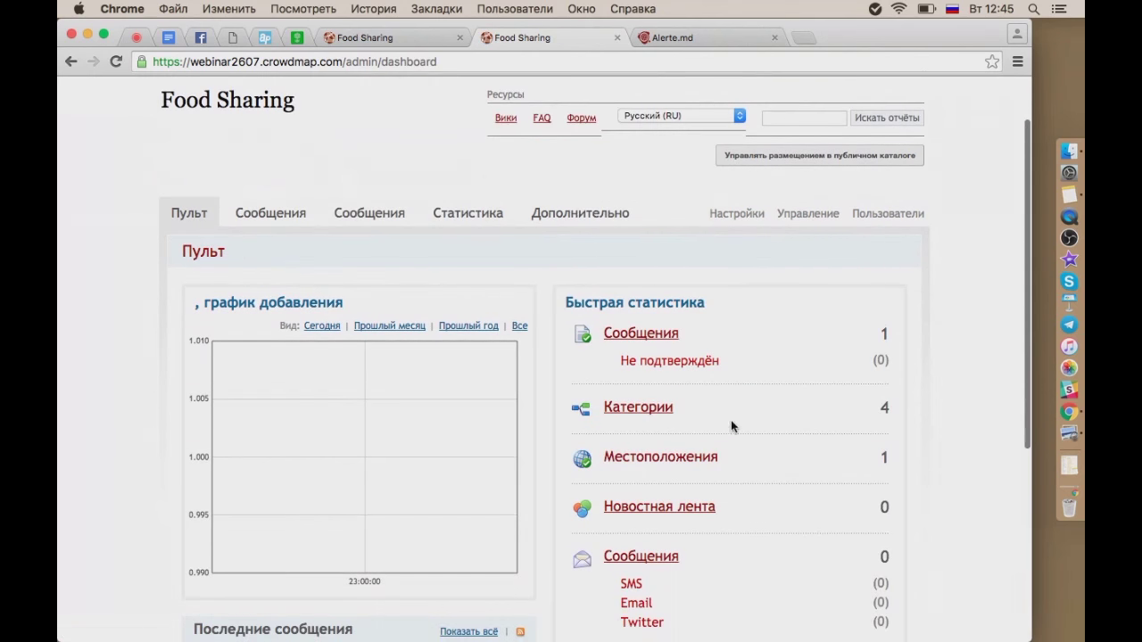
pyautogui.click(651, 409)
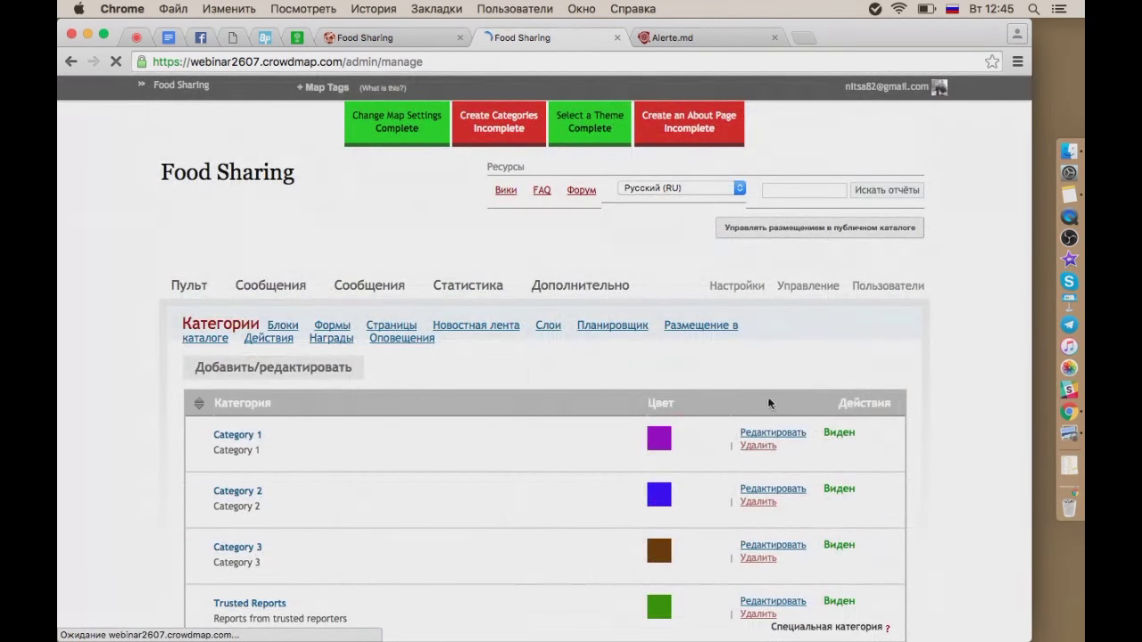
pyautogui.scroll(-5, 740, 402)
pyautogui.scroll(1, 765, 401)
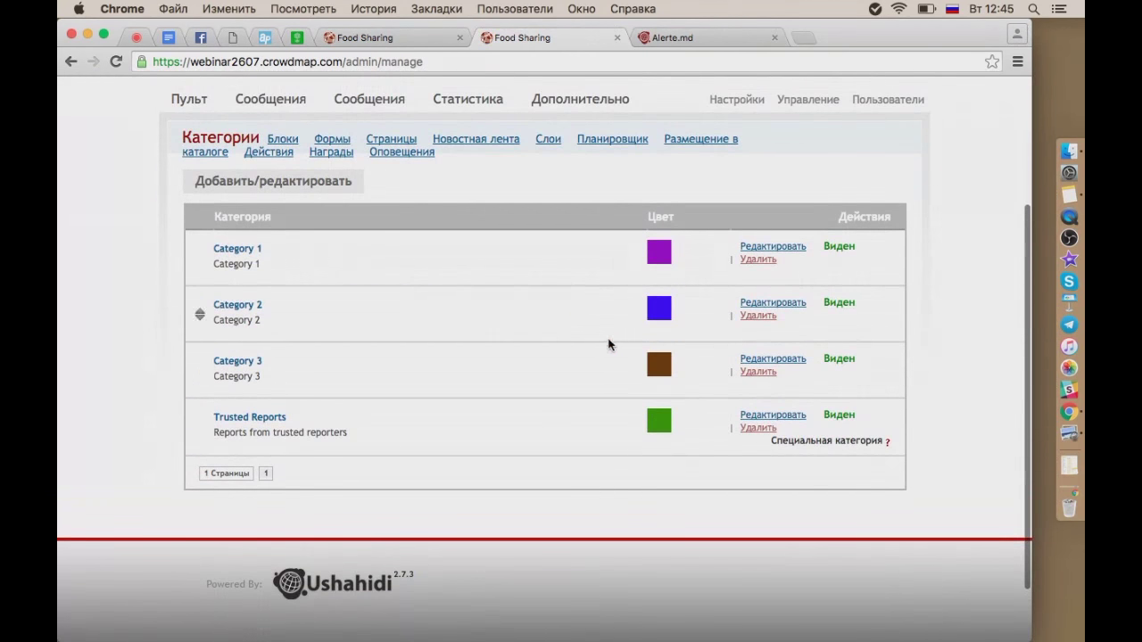
# Delete Category 3 with confirmation, then attempt to delete Trusted Reports too
pyautogui.click(758, 372)
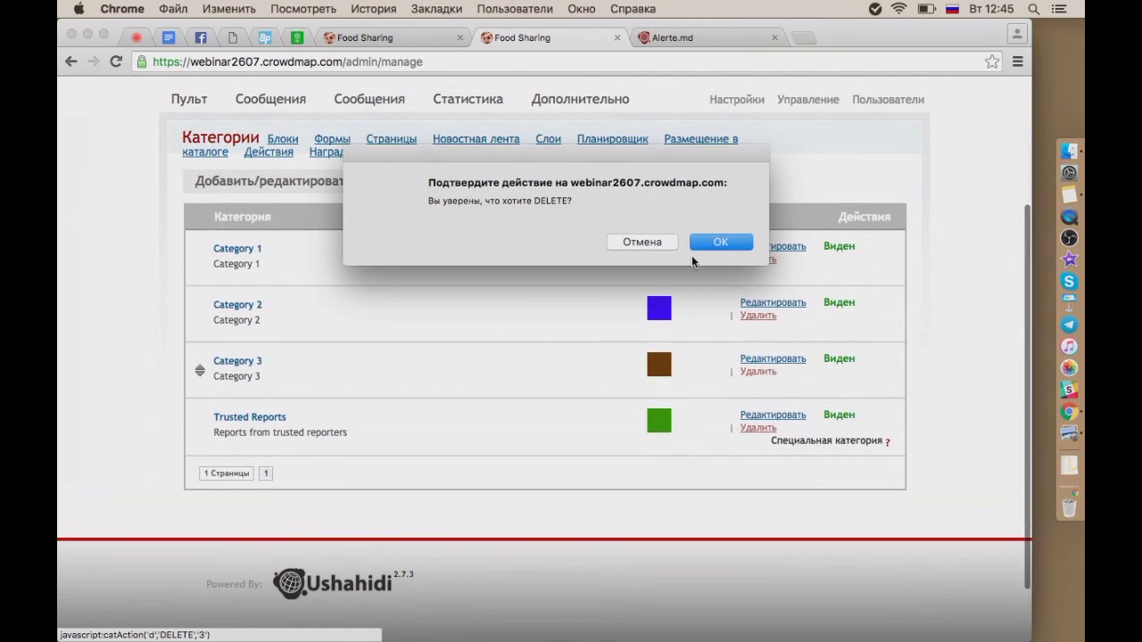
pyautogui.click(714, 239)
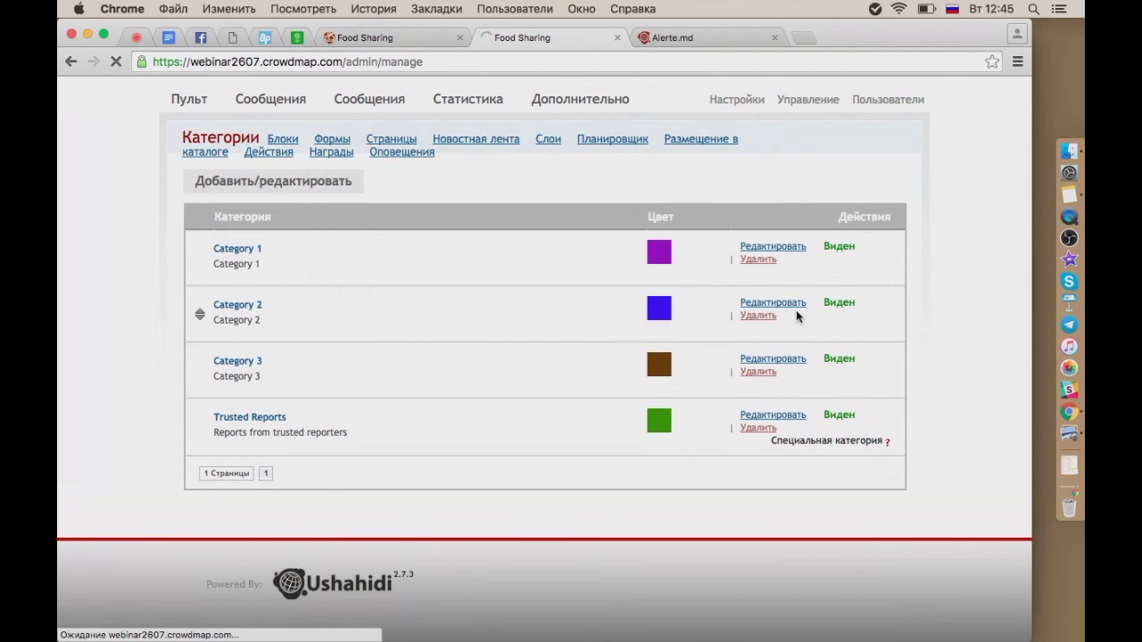
pyautogui.scroll(-4, 792, 455)
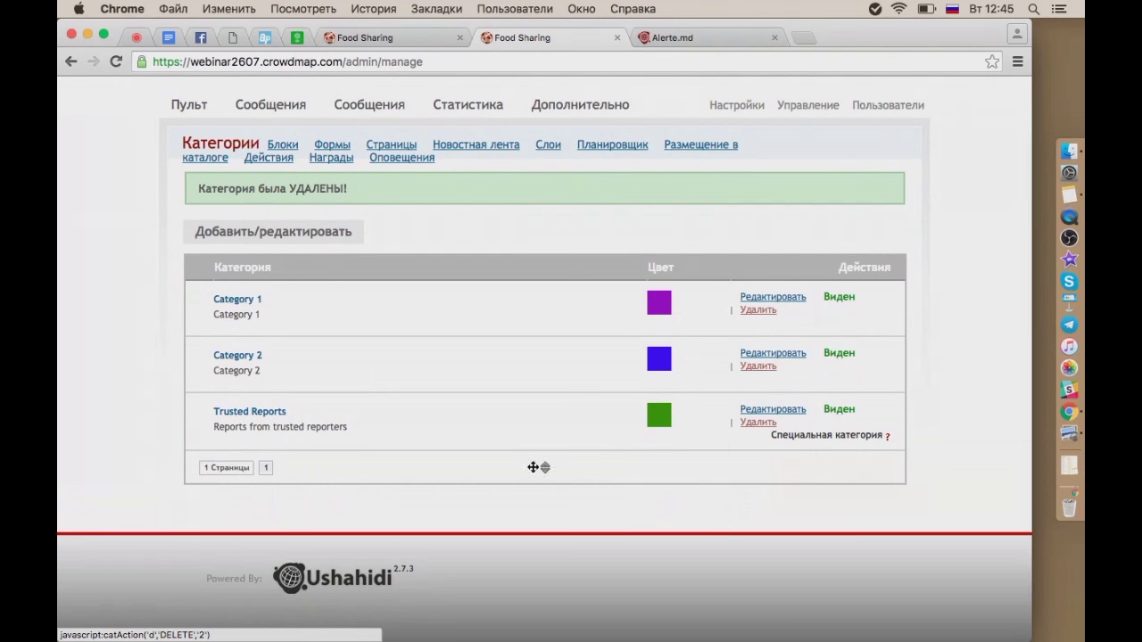
pyautogui.click(765, 422)
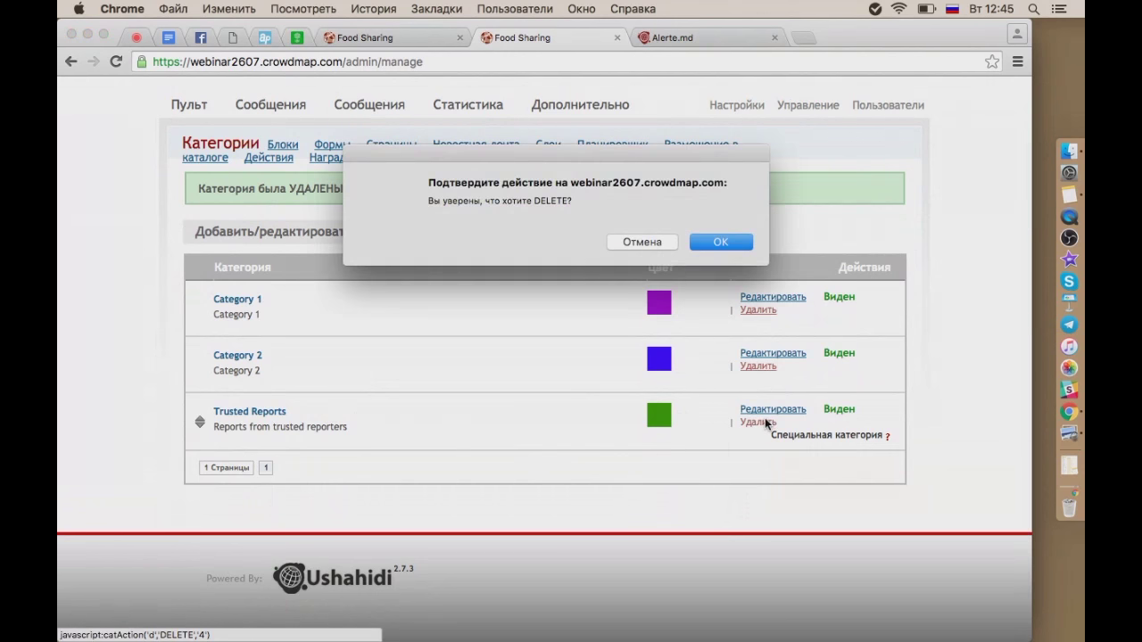
pyautogui.click(723, 243)
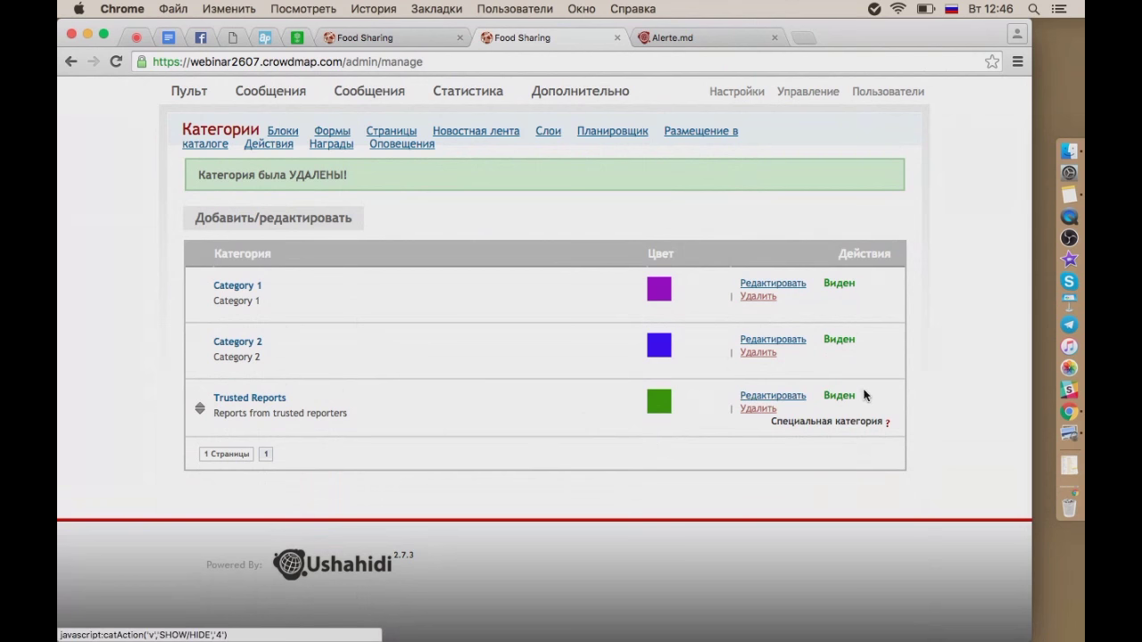
pyautogui.moveTo(886, 423)
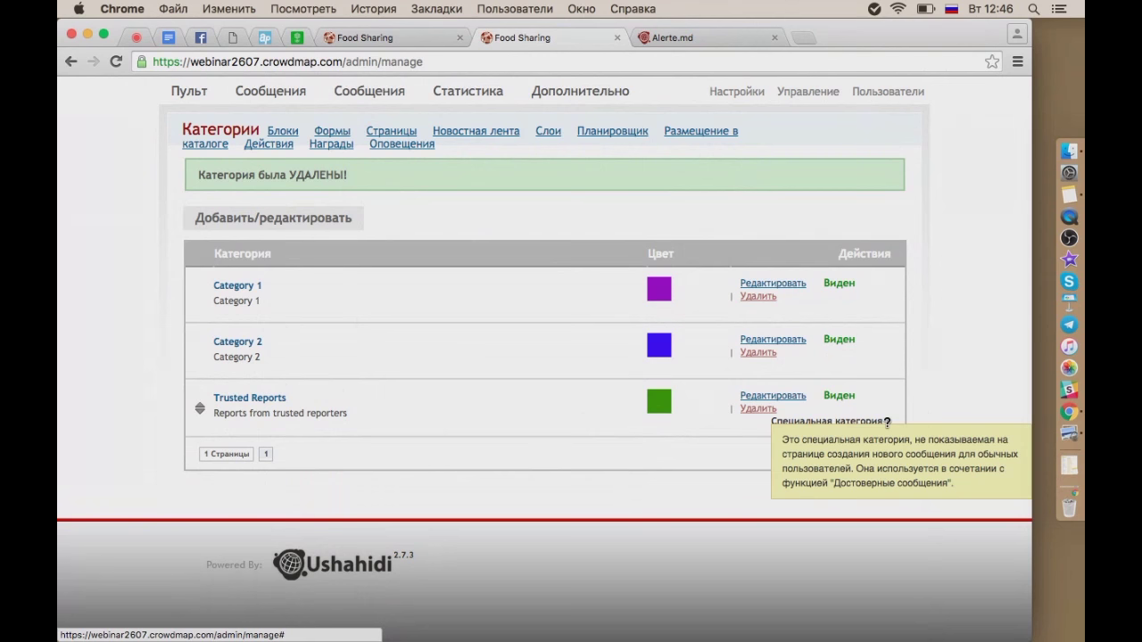
# Rename Category 1 to 'Отдам еду' with description 'Могу отдать еду' and save
pyautogui.click(772, 284)
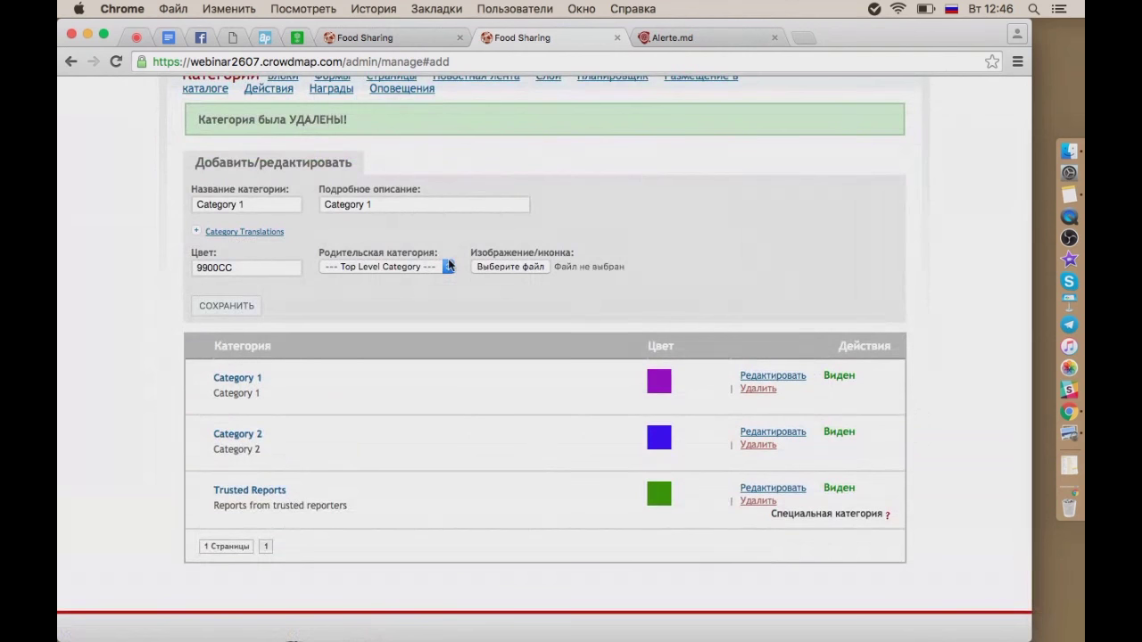
pyautogui.moveTo(259, 204); pyautogui.dragTo(198, 204)
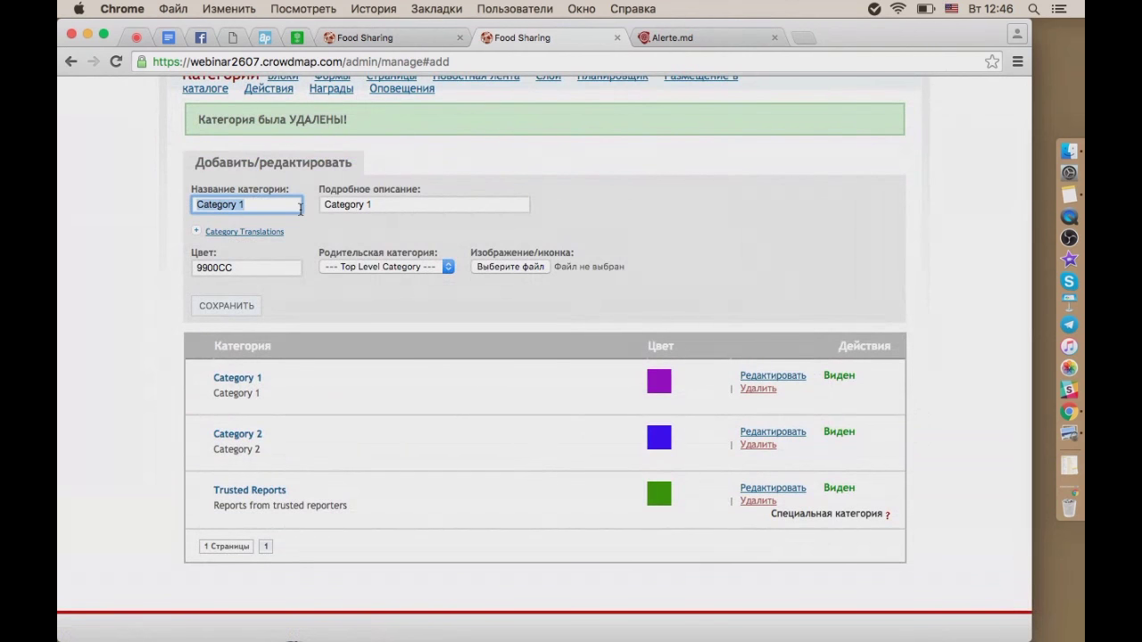
pyautogui.press('BackSpace')
pyautogui.hotkey('ctrl', 'space')
pyautogui.write('Отдать ед')
pyautogui.moveTo(267, 206); pyautogui.dragTo(221, 207)
pyautogui.write('м еду')
pyautogui.tripleClick(401, 205)
pyautogui.write('Mогу отдать еду')
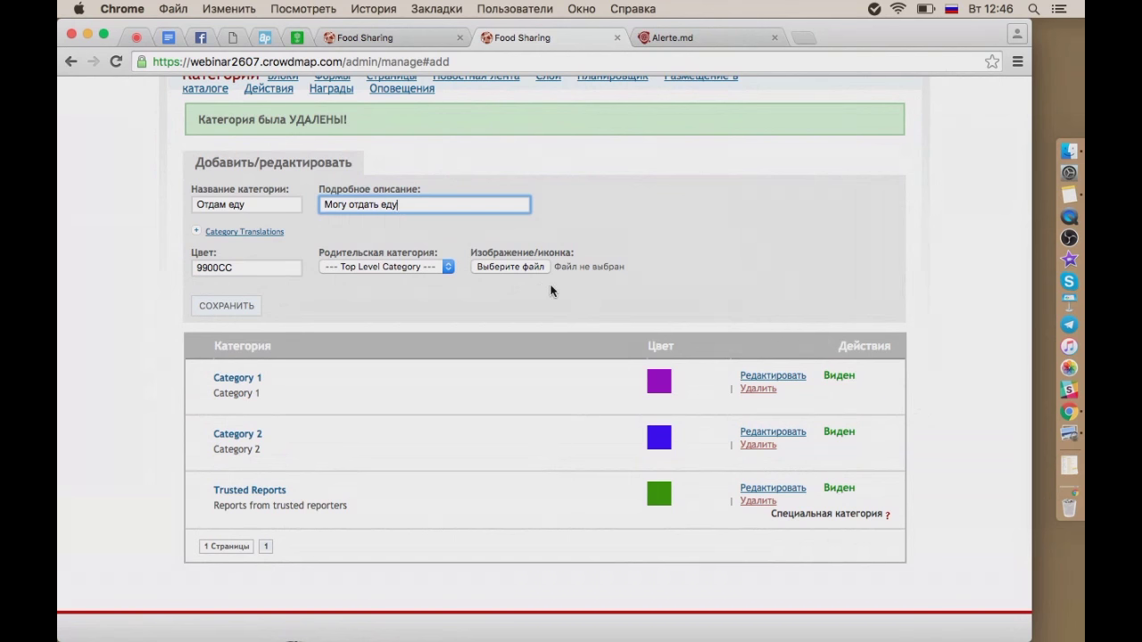
pyautogui.click(237, 305)
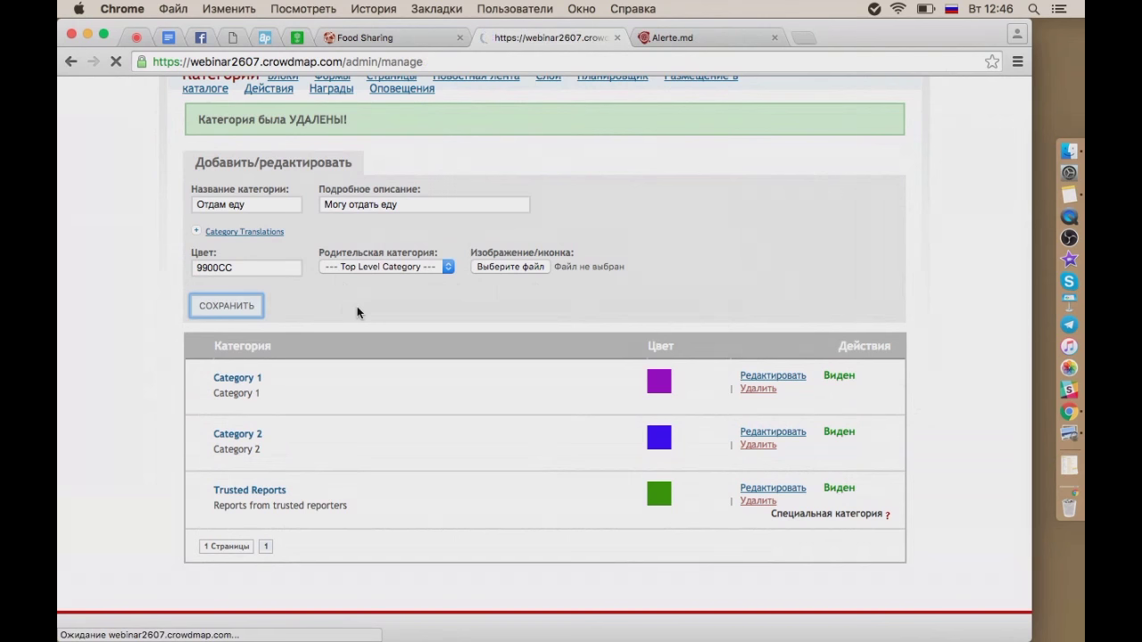
# Rename Category 2 to 'Заберу еду' with description 'Нуждаюсь в продуктах' and save
pyautogui.scroll(-5, 547, 400)
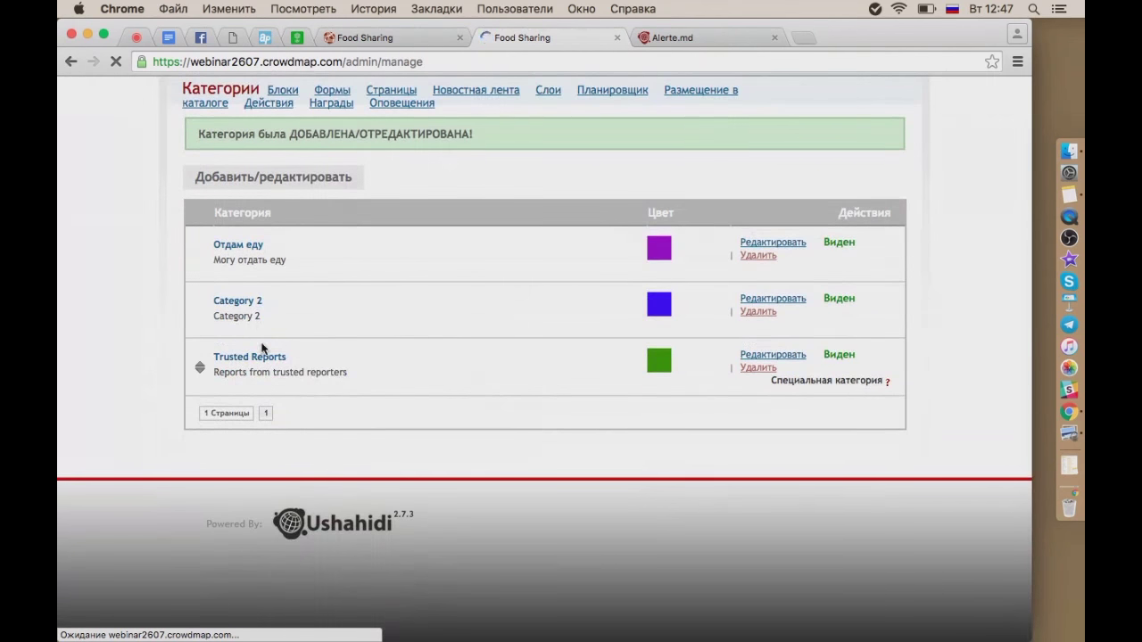
pyautogui.click(782, 303)
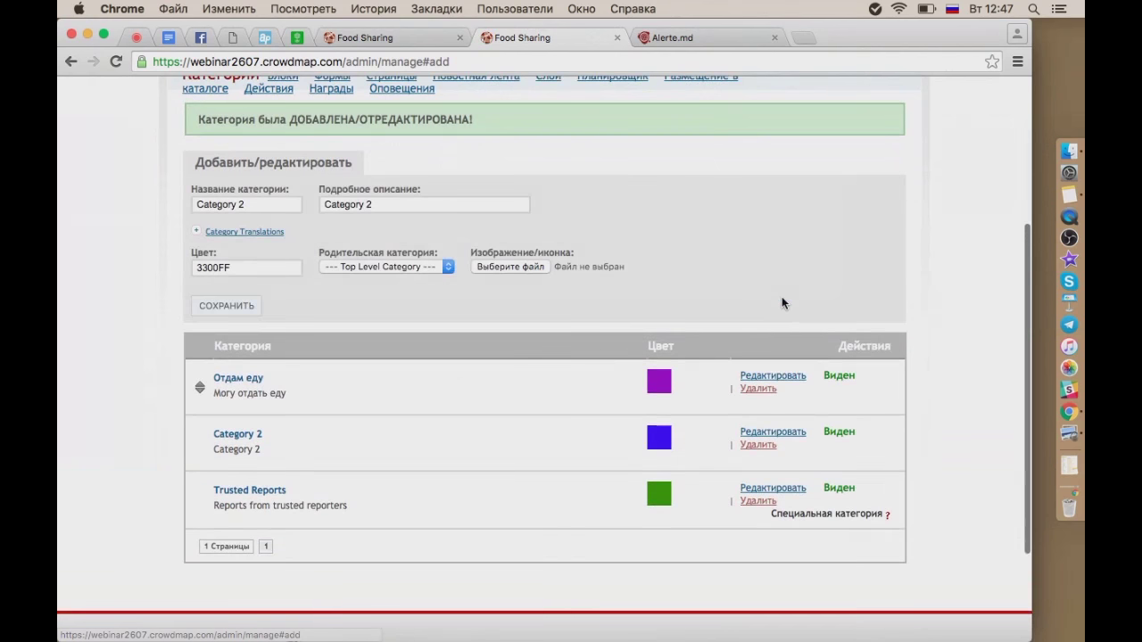
pyautogui.click(245, 267)
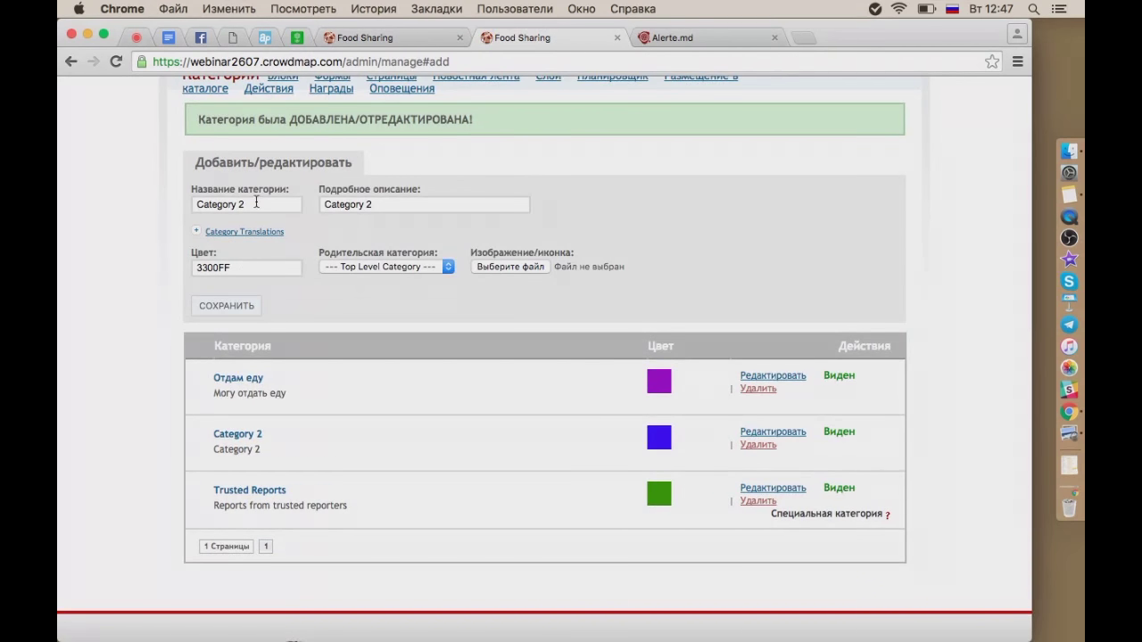
pyautogui.moveTo(257, 202); pyautogui.dragTo(183, 205)
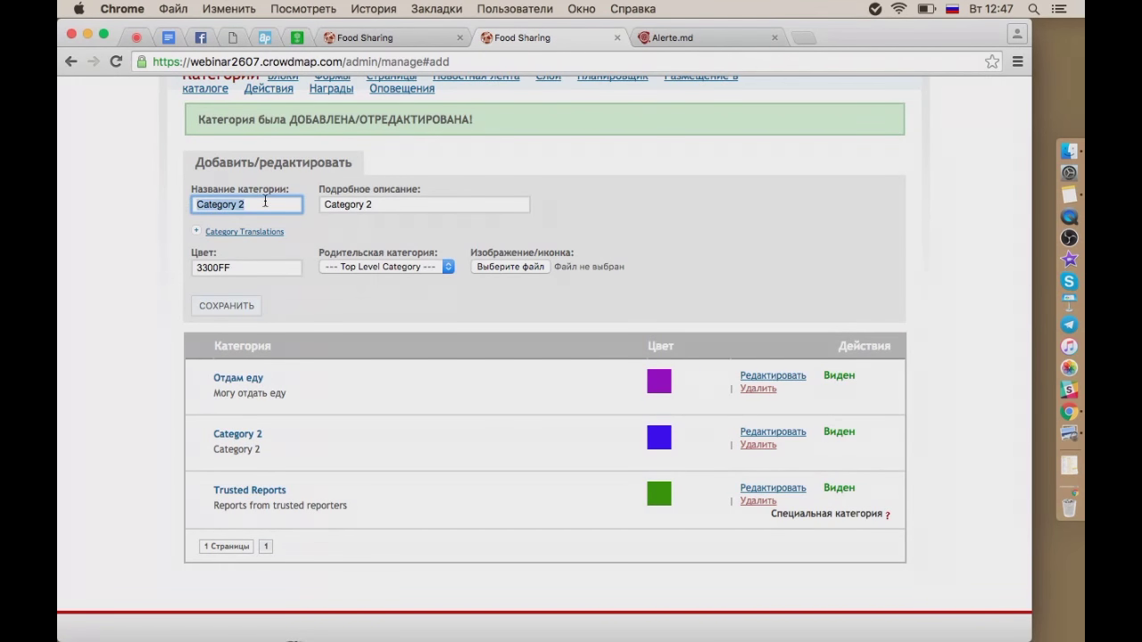
pyautogui.write('Заберу еду')
pyautogui.press('Tab')
pyautogui.write('Мо')
pyautogui.press('BackSpace')
pyautogui.press('BackSpace')
pyautogui.write('Нуждаюсь в продуктах')
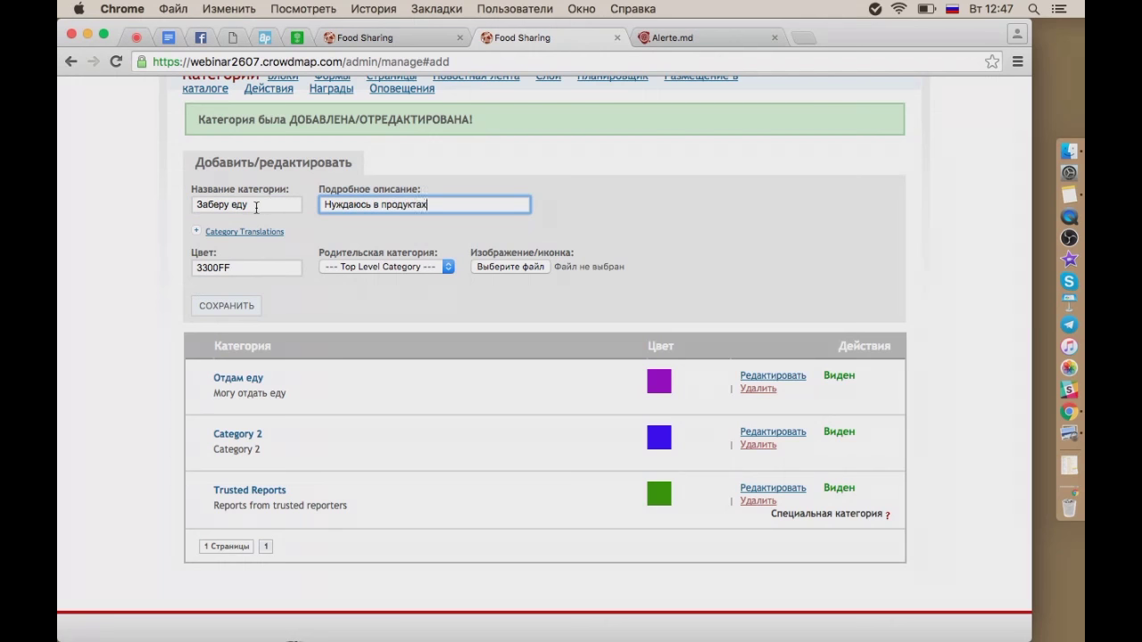
pyautogui.click(230, 307)
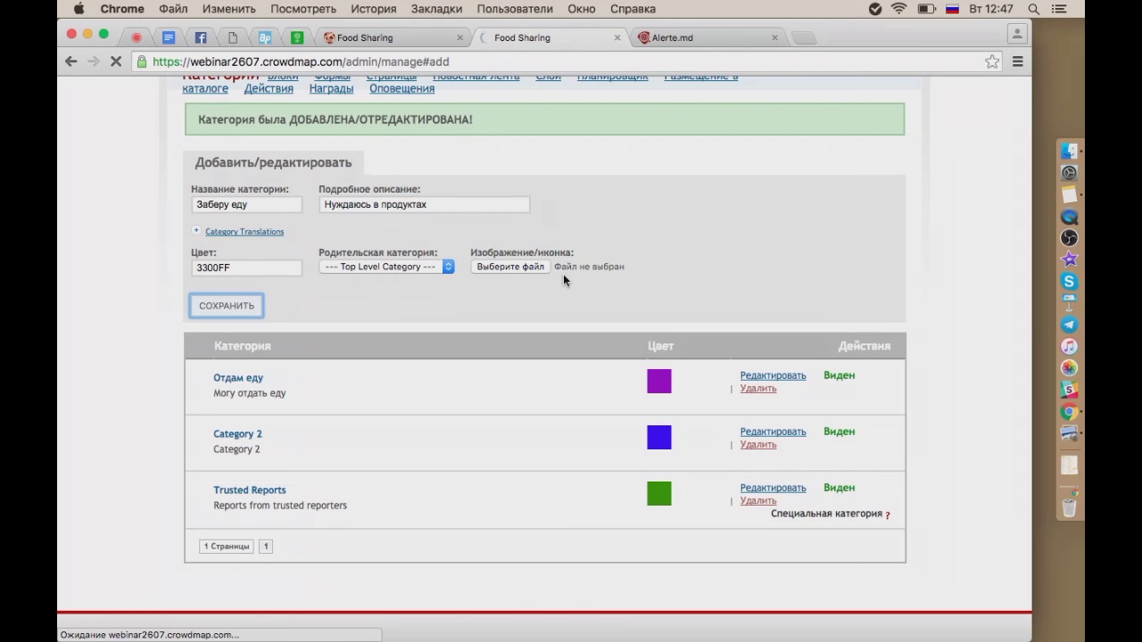
# Reload the public Food Sharing map to show the renamed categories
pyautogui.scroll(-5, 608, 367)
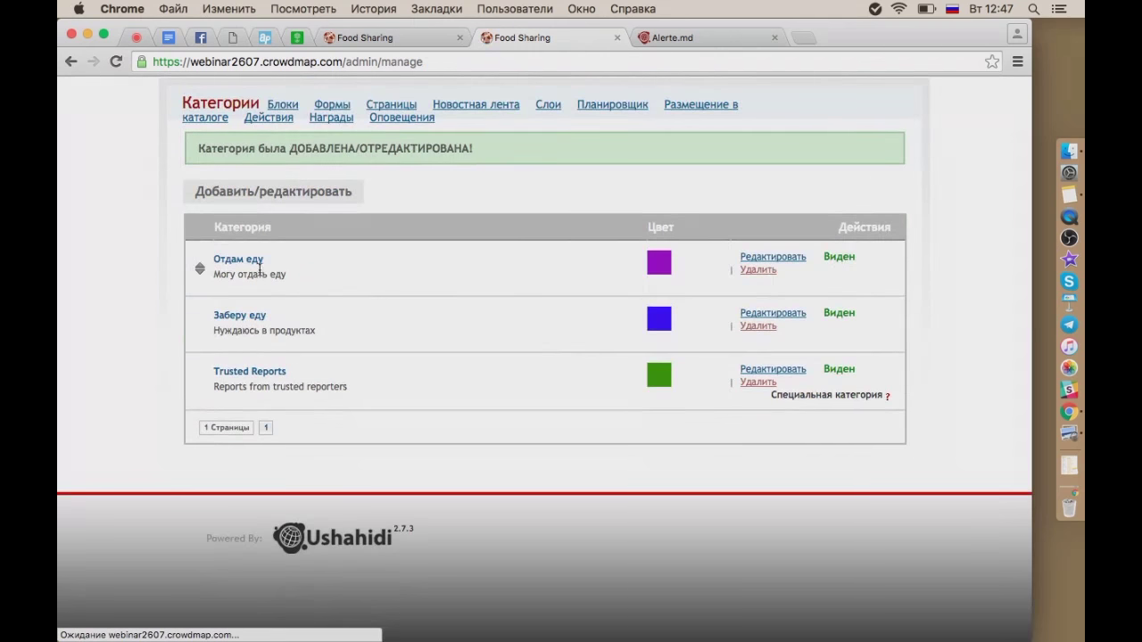
pyautogui.click(420, 38)
pyautogui.click(116, 61)
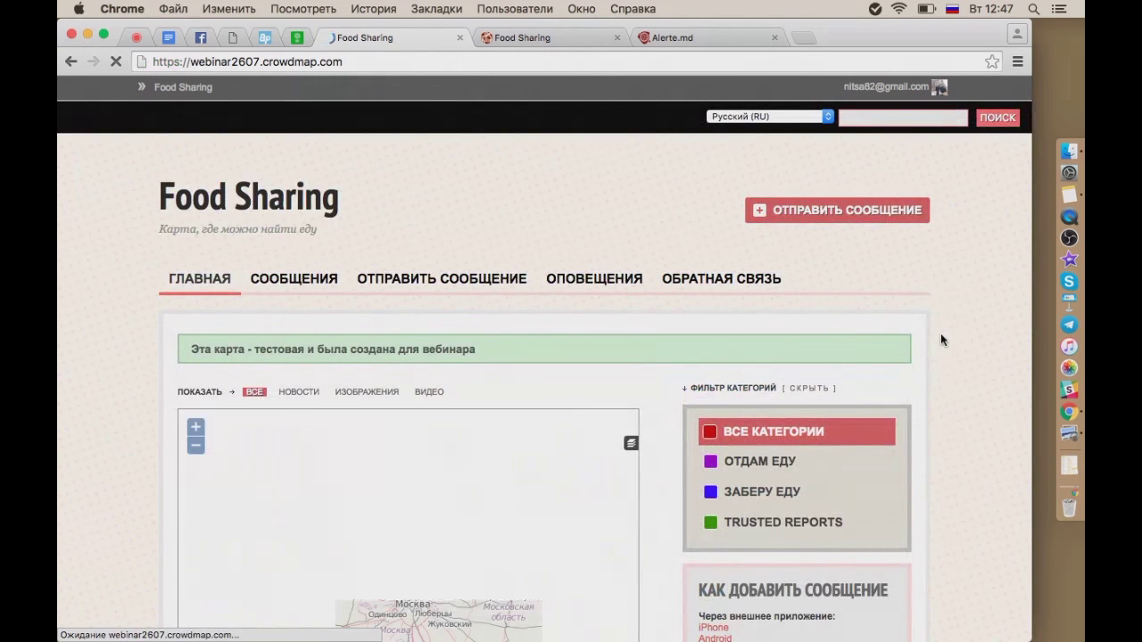
# Collapse and re-expand the public map's category filter, visit the Mind webinar, then return to categories admin
pyautogui.scroll(-2, 949, 382)
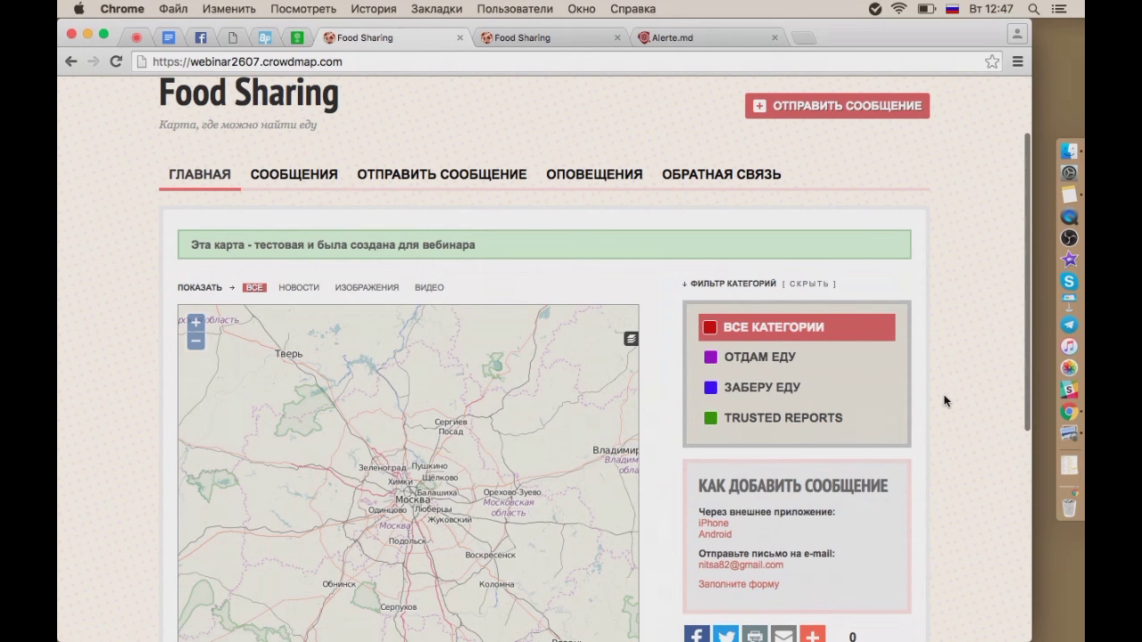
pyautogui.scroll(-2, 892, 348)
pyautogui.click(809, 175)
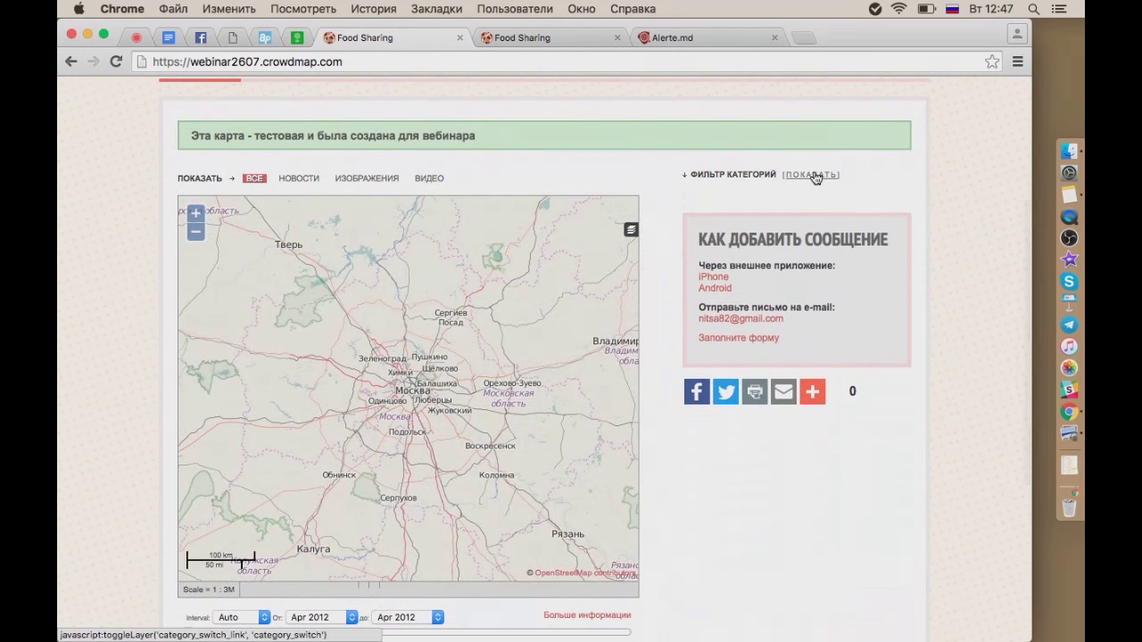
pyautogui.click(814, 176)
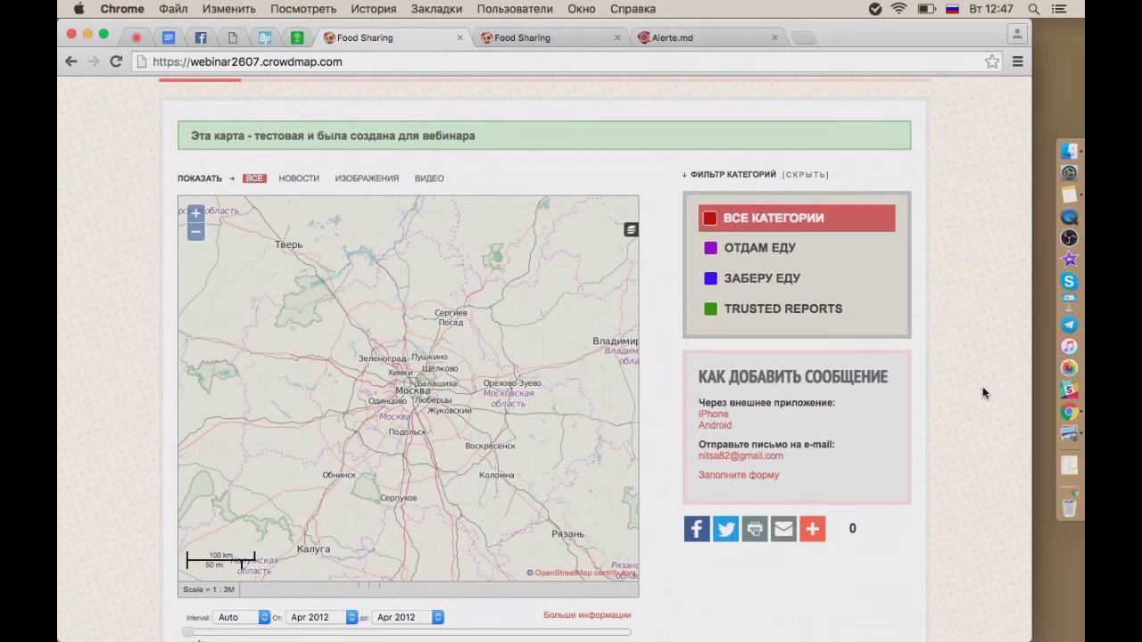
pyautogui.click(136, 39)
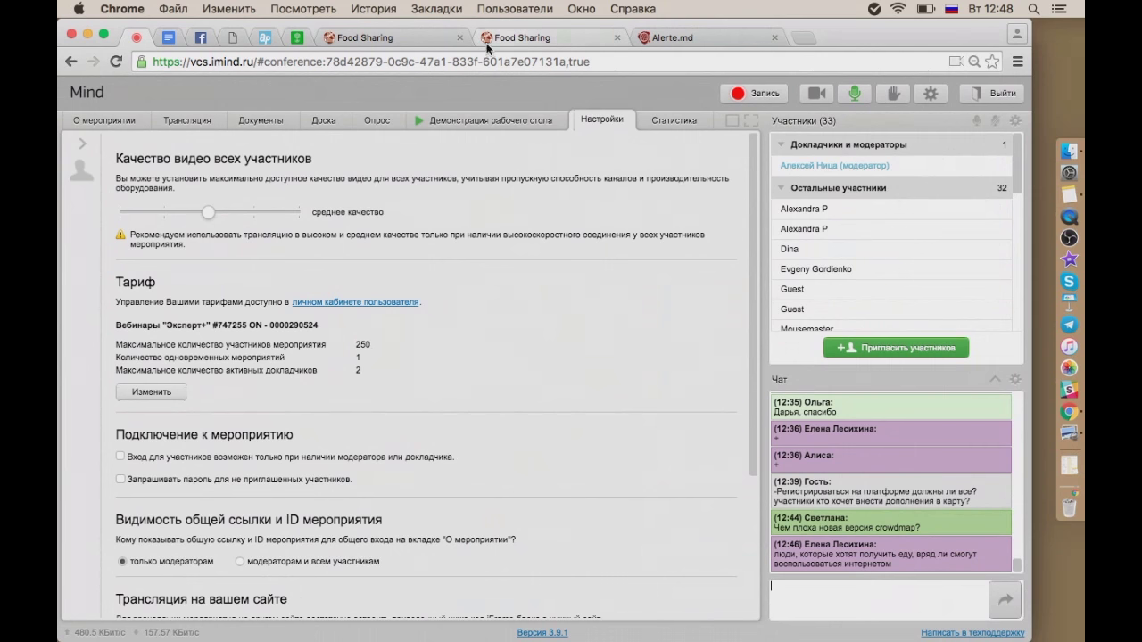
pyautogui.click(520, 42)
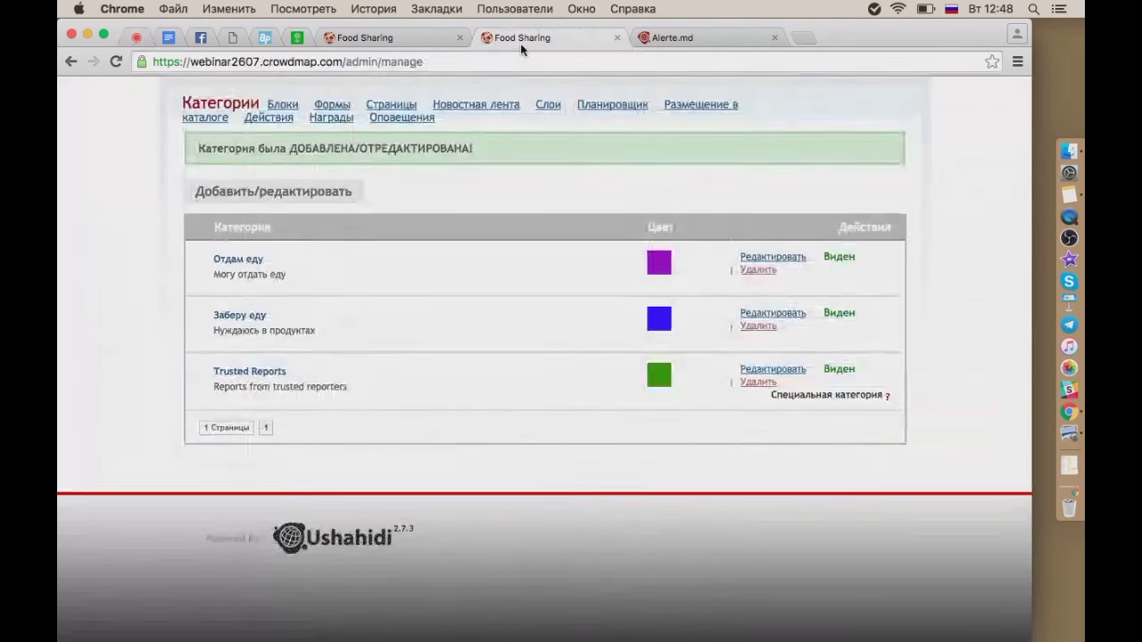
# Zoom the public map out to western Russia and copy the site's web address
pyautogui.click(409, 34)
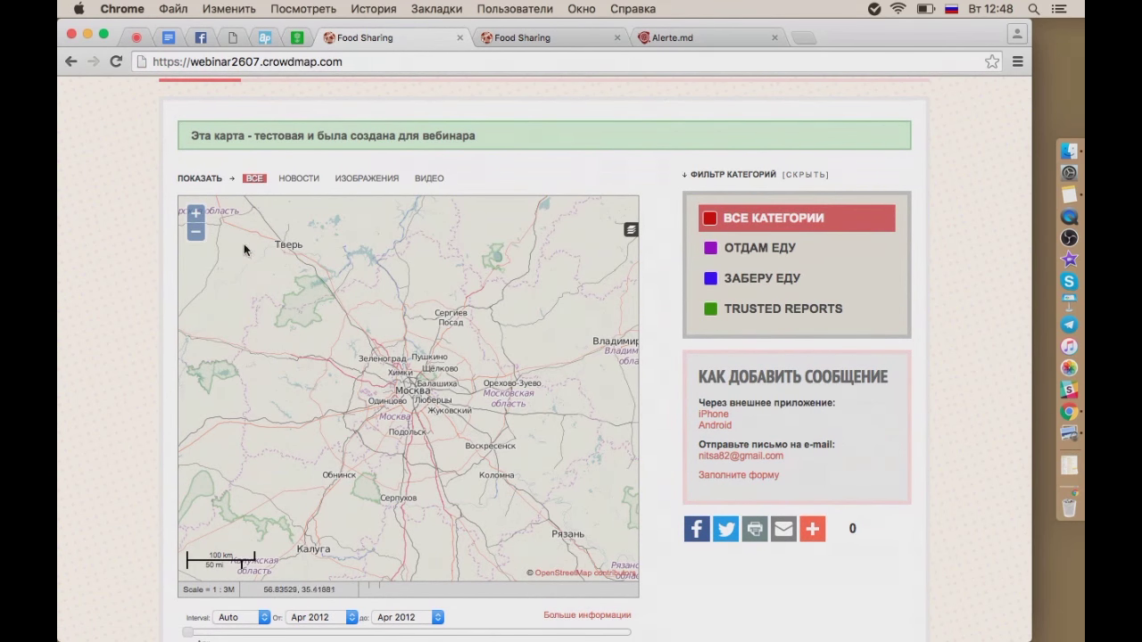
pyautogui.click(196, 232)
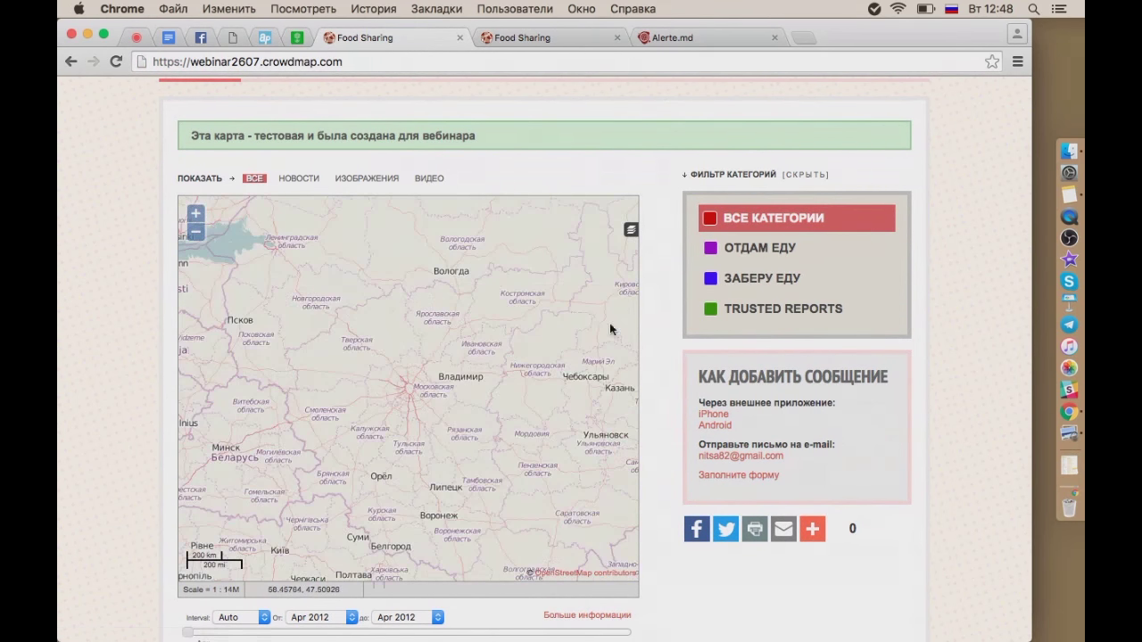
pyautogui.click(367, 62)
pyautogui.hotkey('ctrl', 'c')
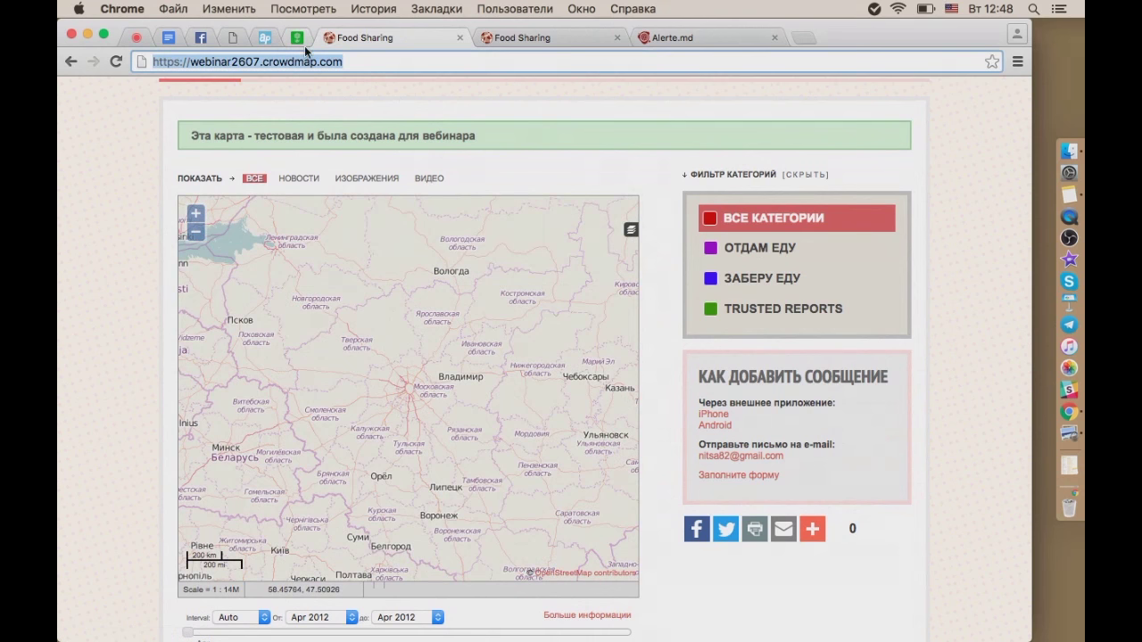
pyautogui.click(137, 38)
pyautogui.click(862, 602)
pyautogui.hotkey('ctrl', 'v')
pyautogui.press('Return')
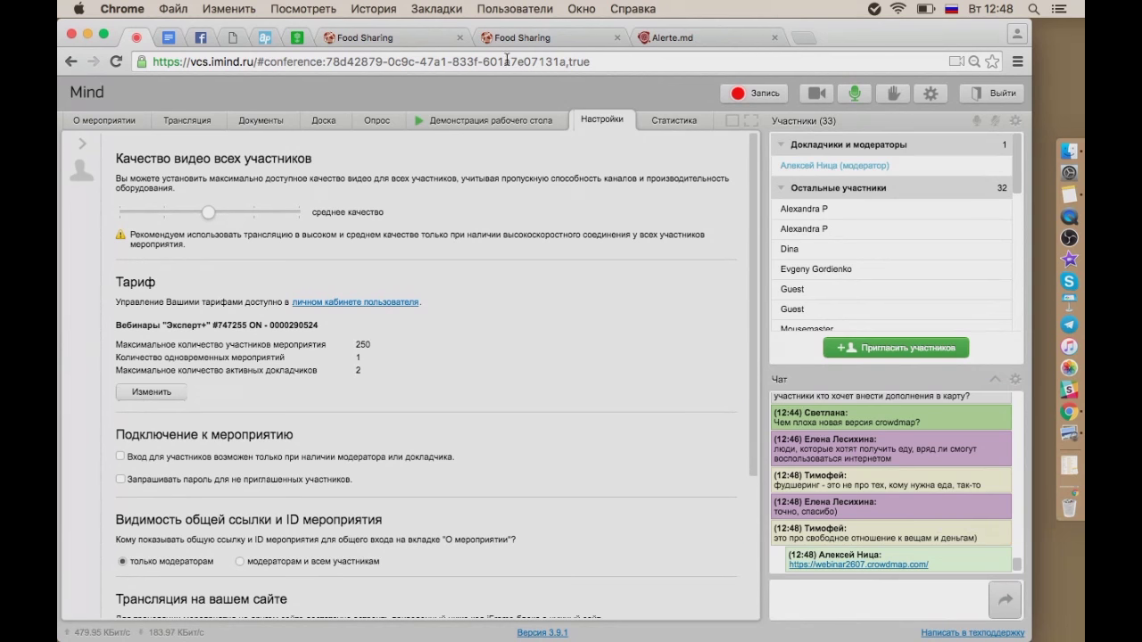
pyautogui.click(528, 39)
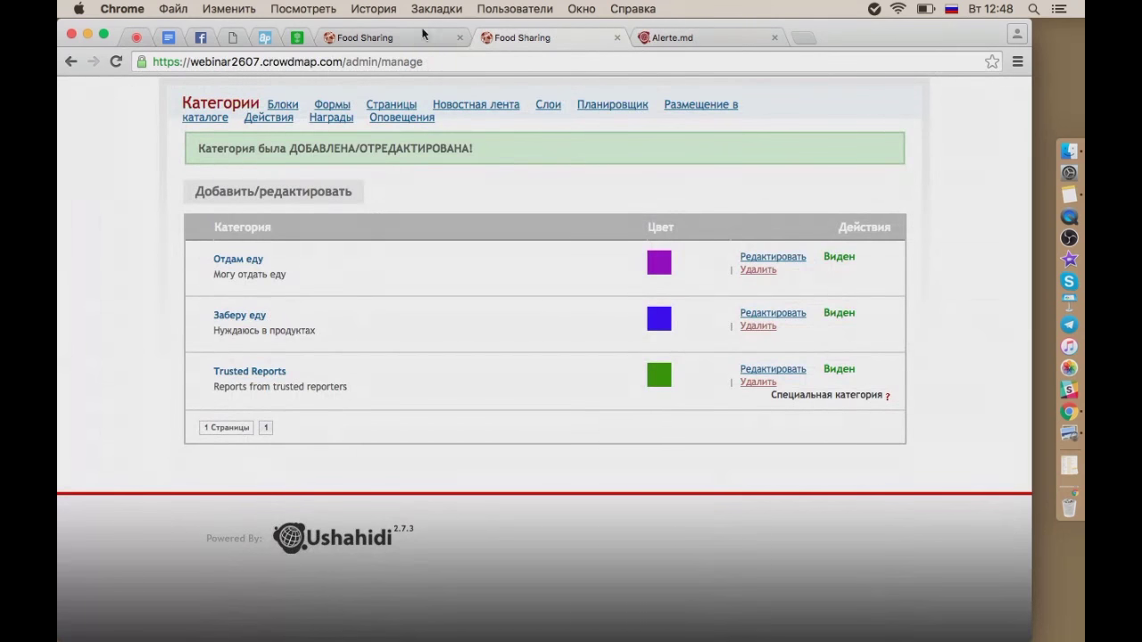
pyautogui.click(425, 37)
# Open the new report form and enter the title 'Молоко и крупа'
pyautogui.scroll(5, 663, 194)
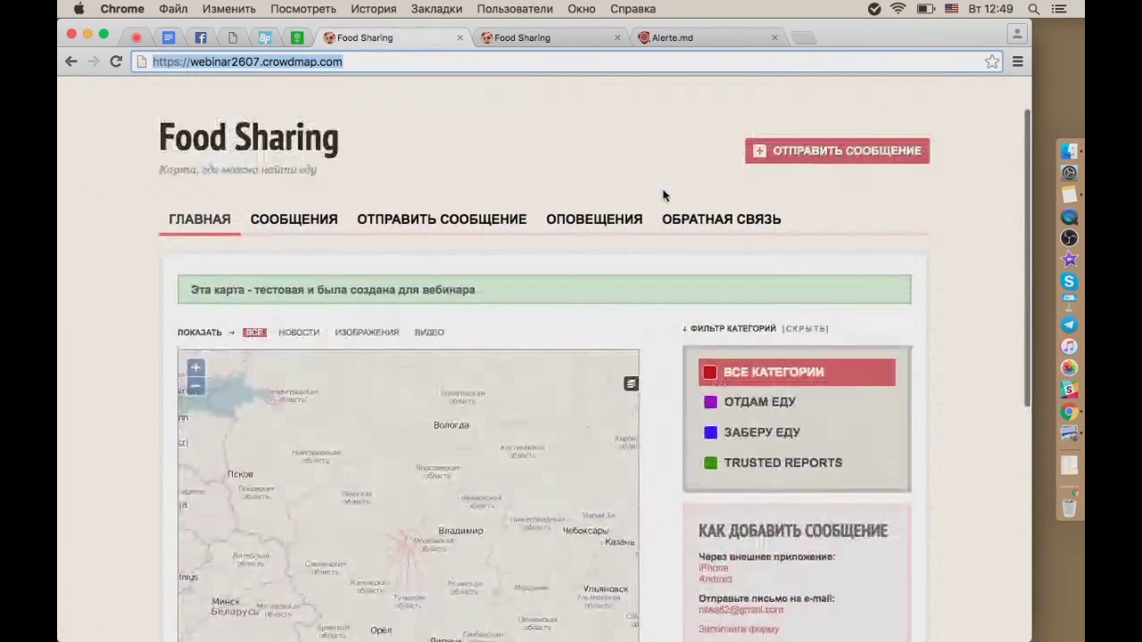
pyautogui.scroll(1, 907, 237)
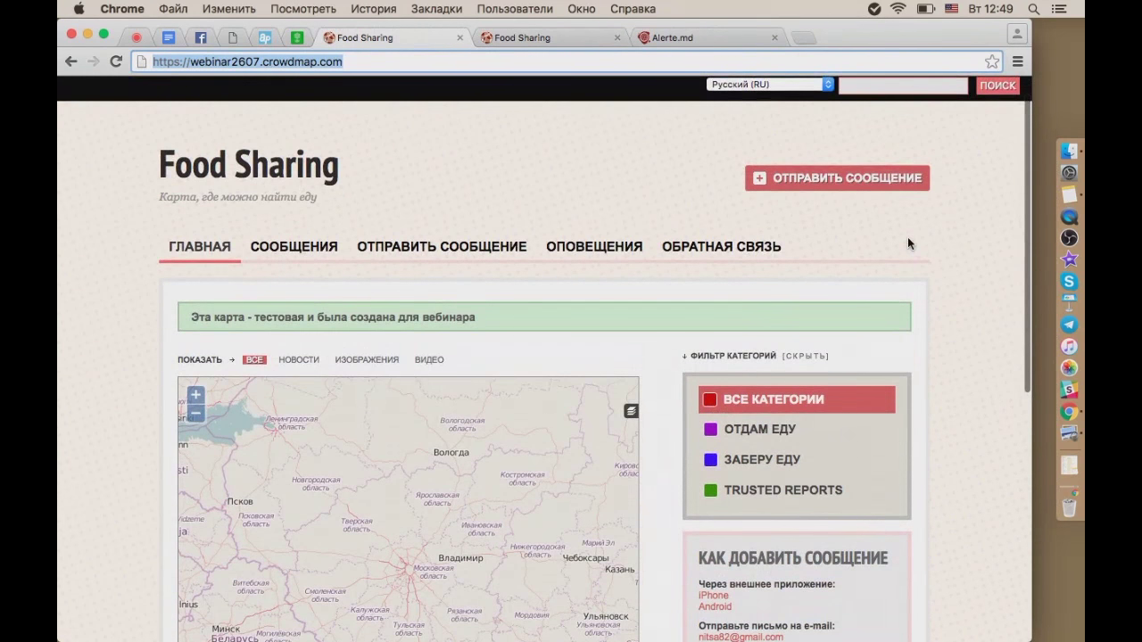
pyautogui.click(841, 179)
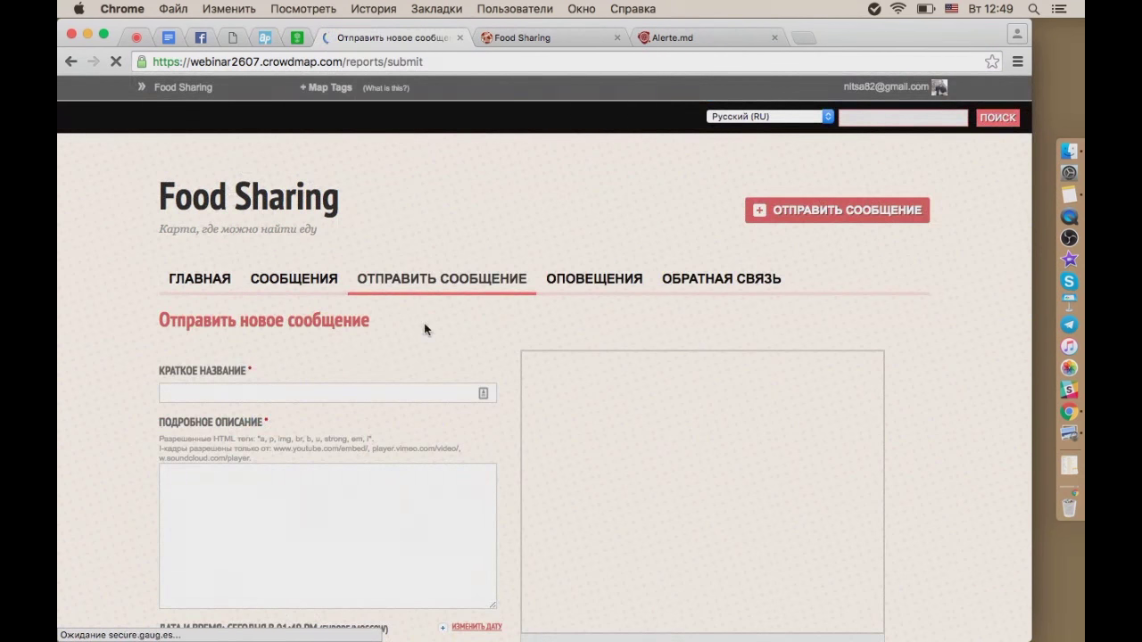
pyautogui.click(339, 391)
pyautogui.scroll(-2, 410, 357)
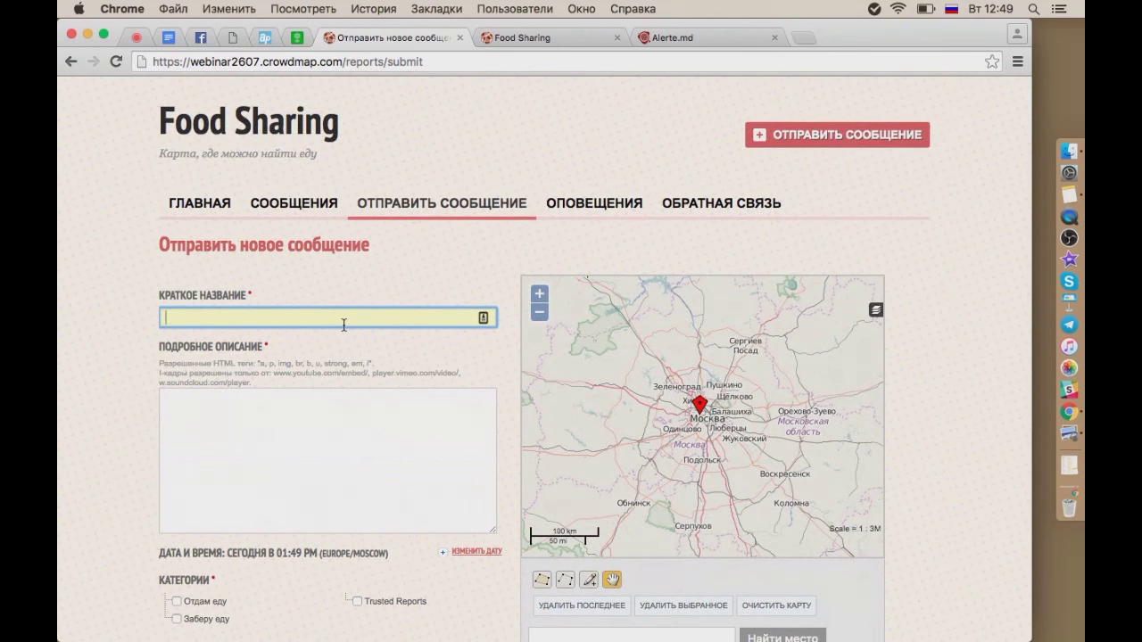
pyautogui.write('Молоко и крупа')
# Add the description 'Могу отдать молоко и гречневую крупу' and tick the Отдам еду category
pyautogui.click(412, 422)
pyautogui.write('Могу ')
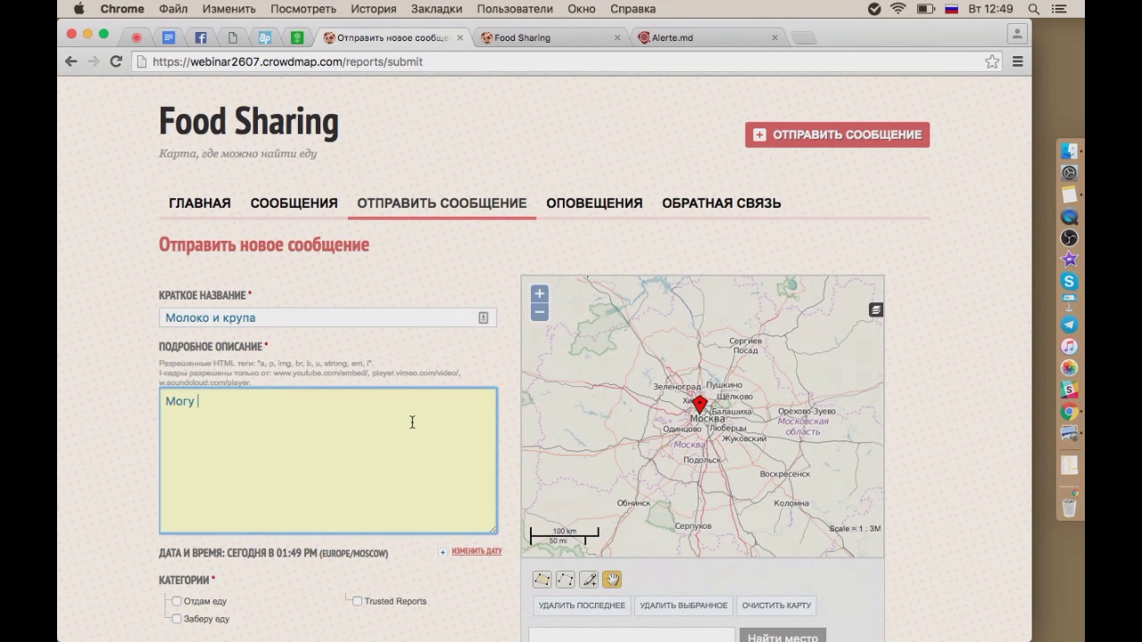
pyautogui.write('отдать молоко и гречневую крупу')
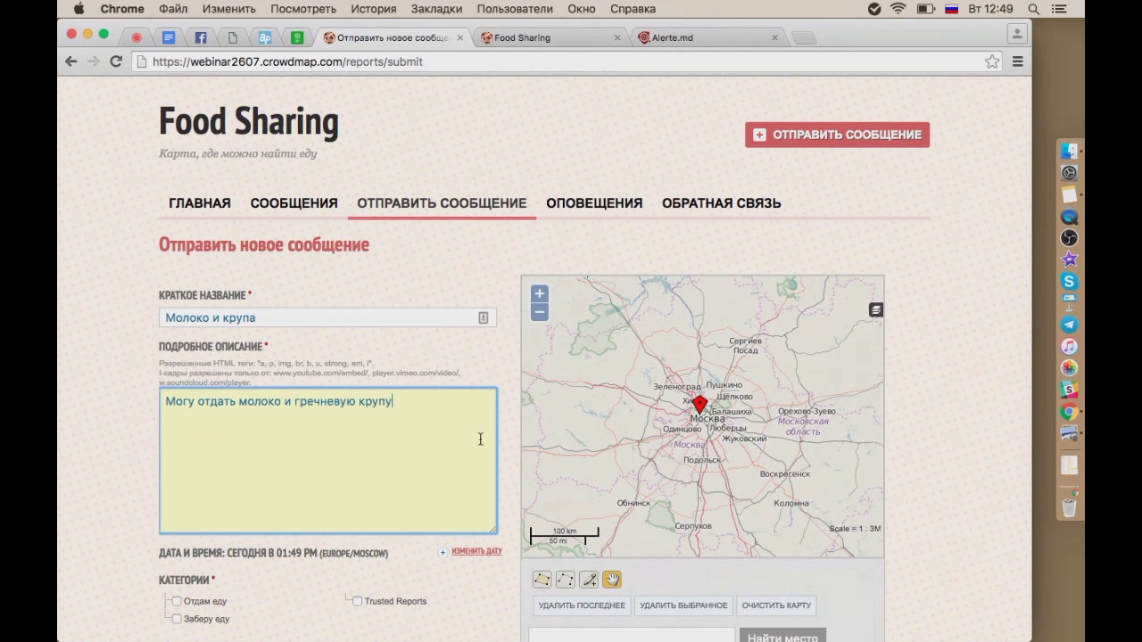
pyautogui.scroll(-2, 474, 443)
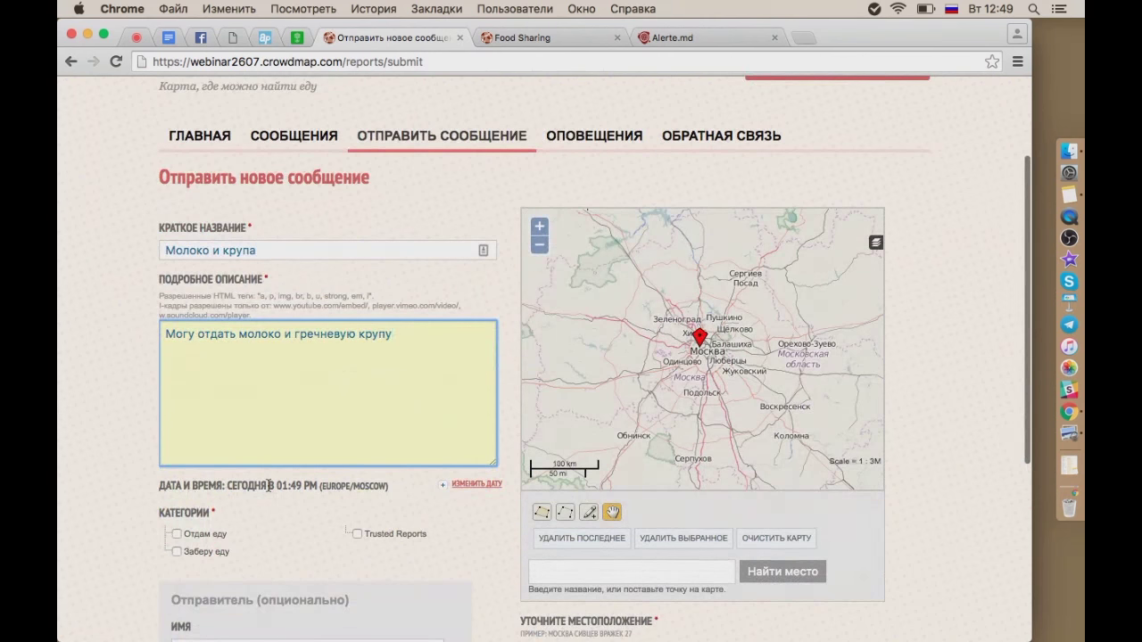
pyautogui.click(176, 535)
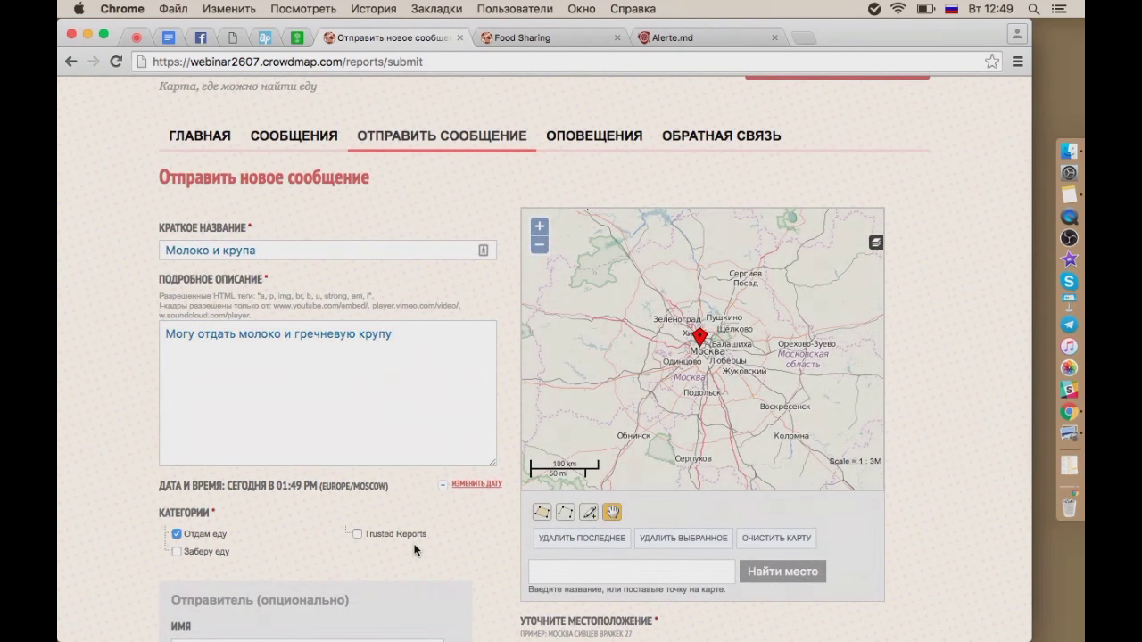
pyautogui.scroll(-5, 413, 550)
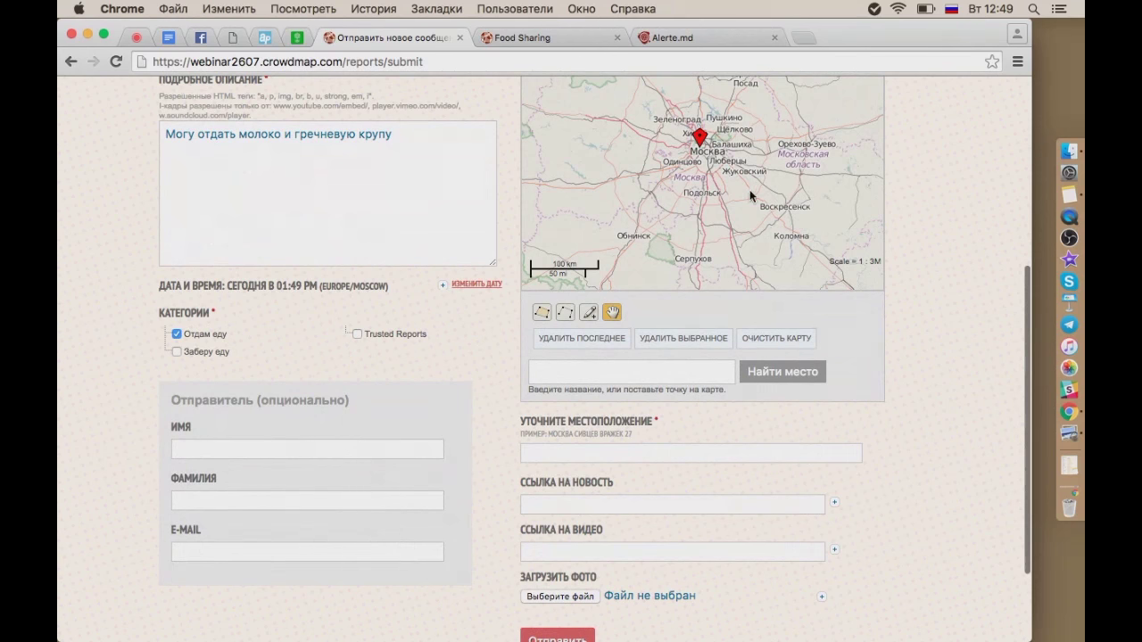
# Zoom the map in on Moscow and drop an initial location marker
pyautogui.moveTo(750, 189); pyautogui.dragTo(749, 230)
pyautogui.scroll(3, 916, 221)
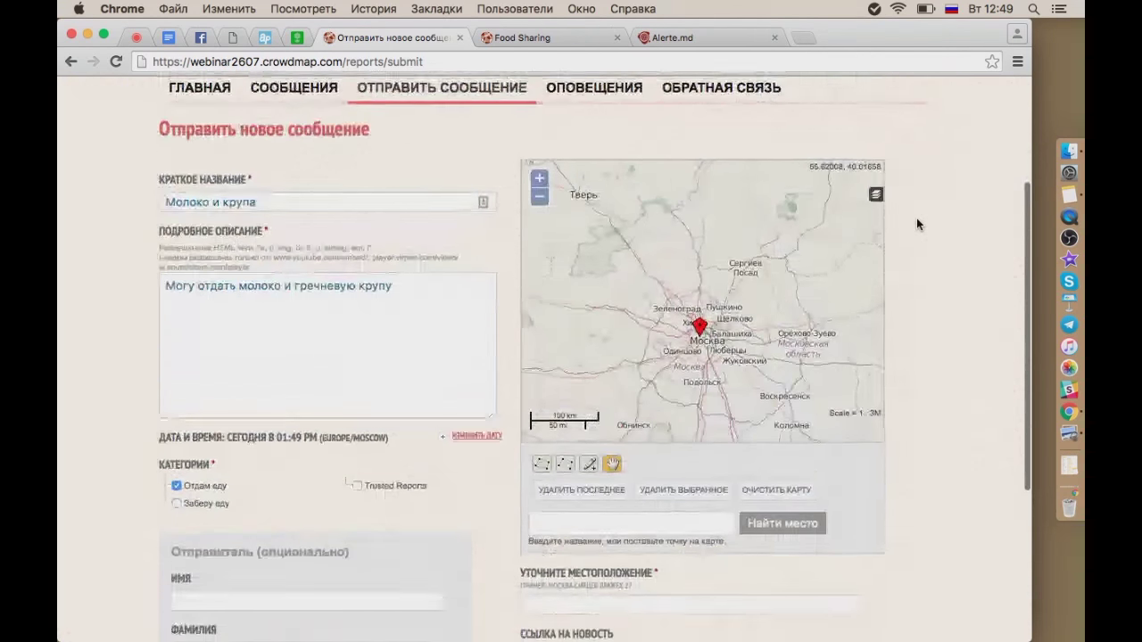
pyautogui.click(539, 182)
pyautogui.click(539, 182)
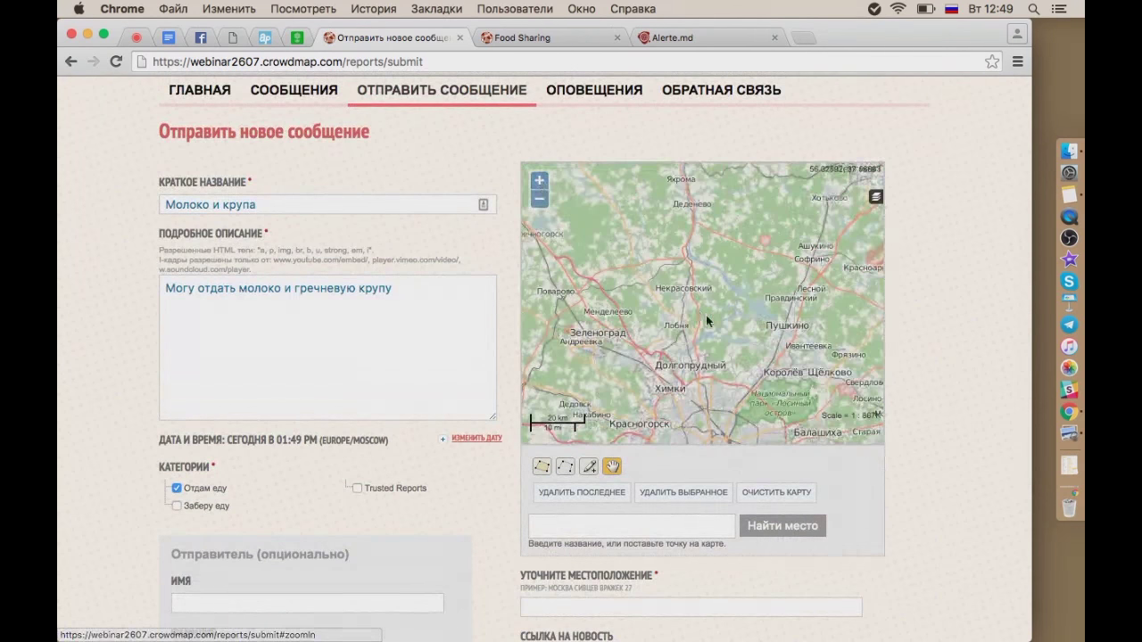
pyautogui.click(540, 182)
pyautogui.click(540, 183)
pyautogui.moveTo(653, 205); pyautogui.dragTo(731, 217)
pyautogui.click(697, 341)
pyautogui.moveTo(732, 313); pyautogui.dragTo(675, 253)
pyautogui.click(546, 185)
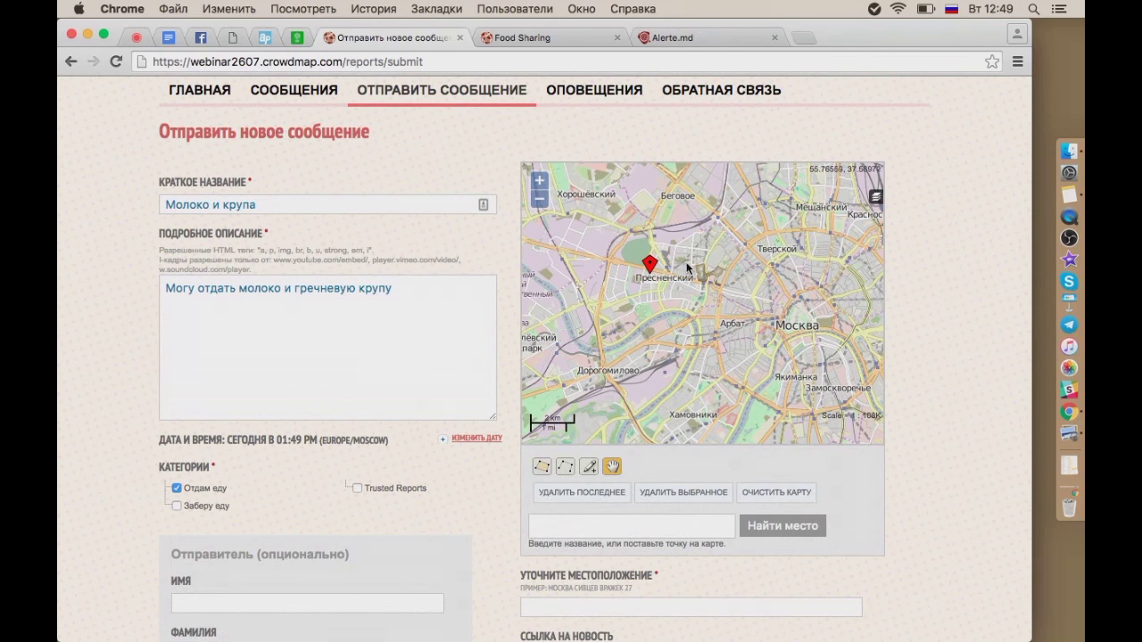
# Move the marker east of Presnensky onto Гранатный переулок, zooming to street level
pyautogui.click(709, 259)
pyautogui.click(738, 277)
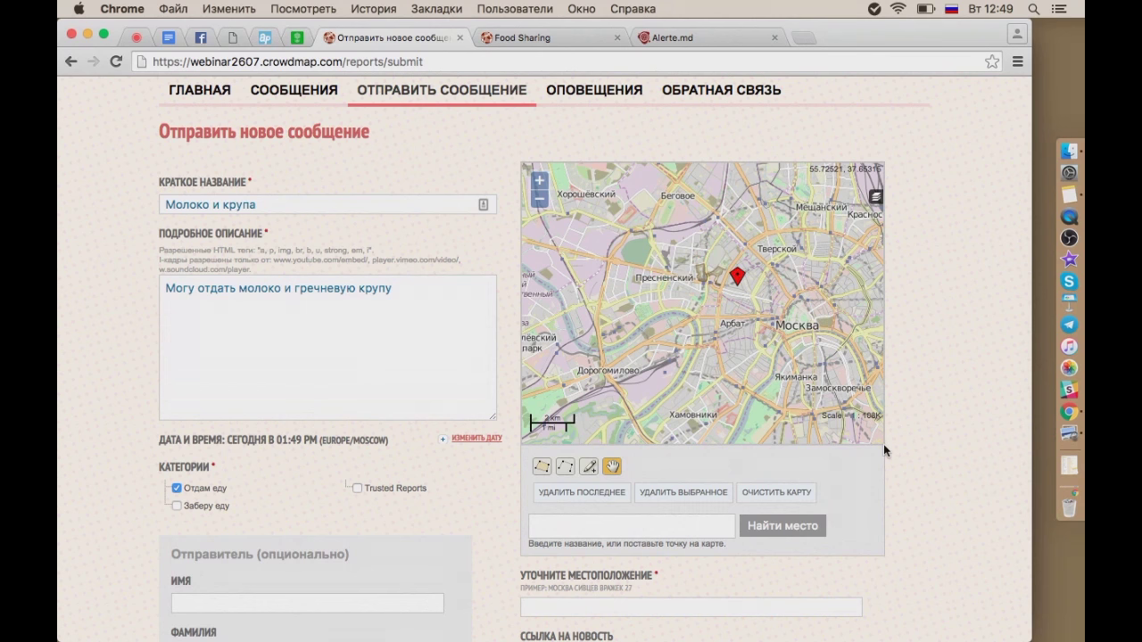
pyautogui.scroll(-3, 883, 444)
pyautogui.scroll(2, 883, 451)
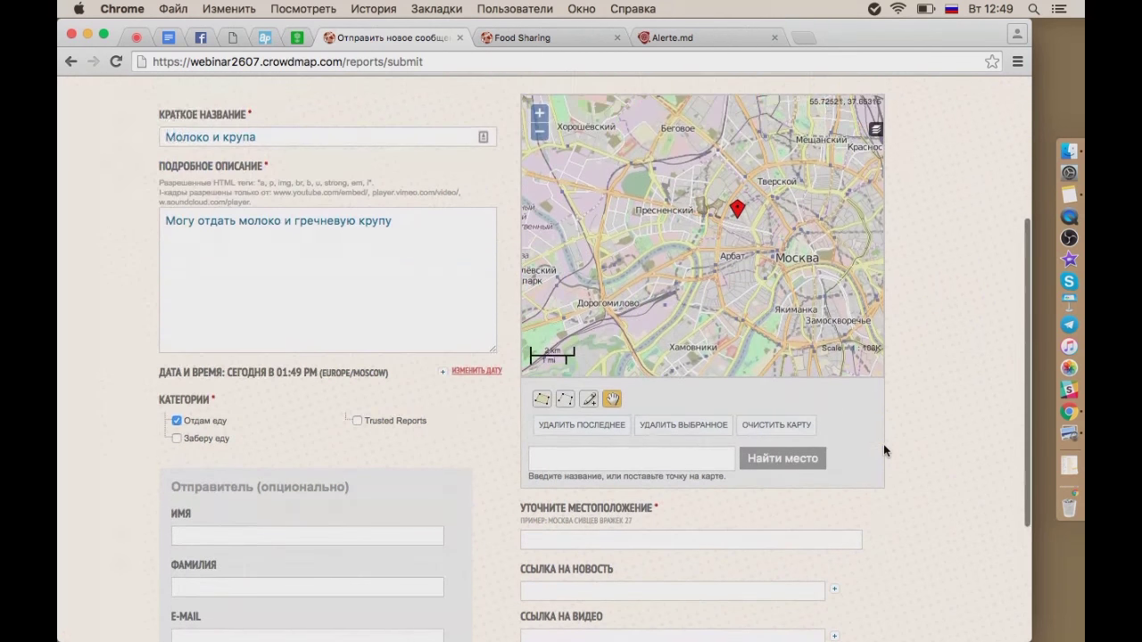
pyautogui.click(547, 116)
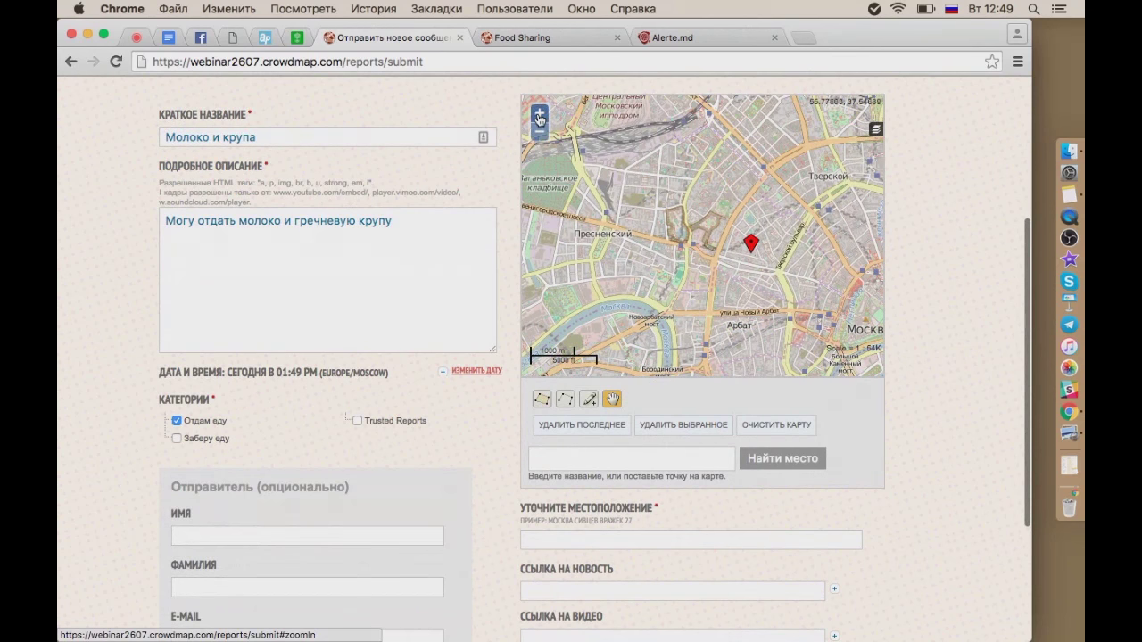
pyautogui.scroll(2, 750, 239)
pyautogui.moveTo(744, 261)
pyautogui.mouseDown()
pyautogui.moveTo(664, 250)
pyautogui.moveTo(700, 235)
pyautogui.mouseUp()
pyautogui.click(539, 113)
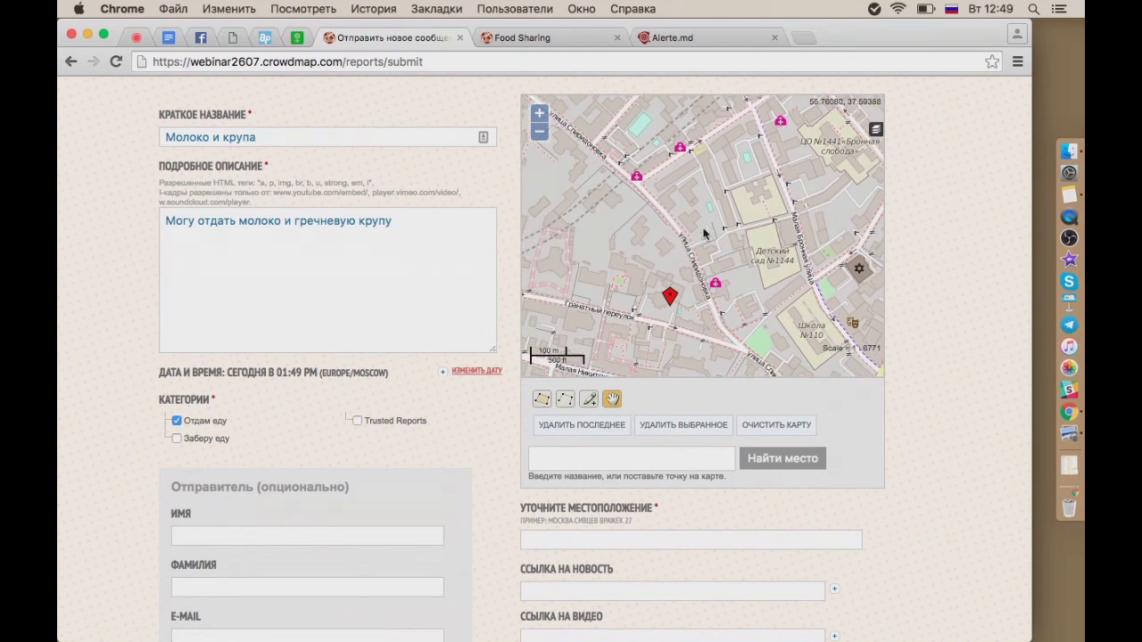
pyautogui.moveTo(648, 264); pyautogui.dragTo(681, 248)
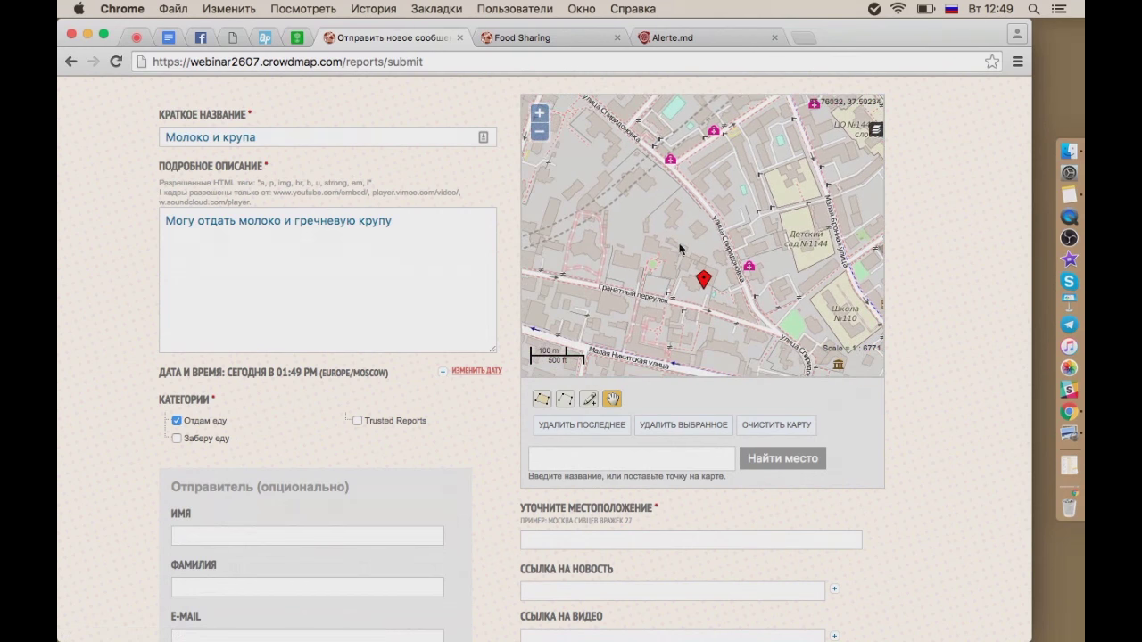
pyautogui.click(539, 113)
pyautogui.moveTo(707, 323)
pyautogui.mouseDown()
pyautogui.moveTo(734, 305)
pyautogui.moveTo(718, 297)
pyautogui.mouseUp()
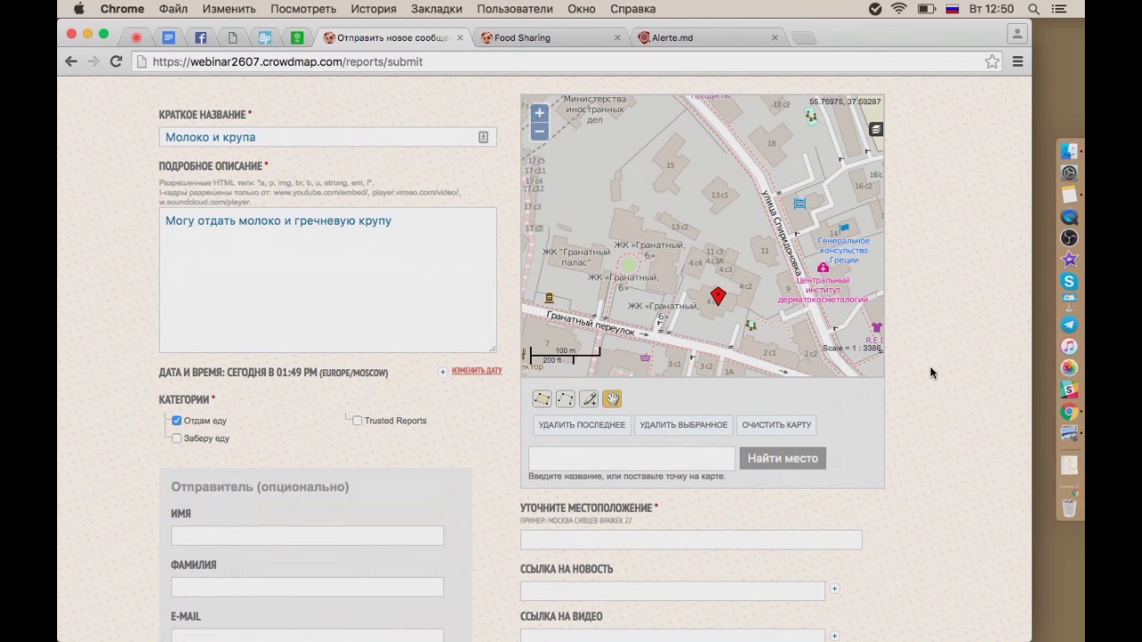
pyautogui.scroll(-2, 929, 373)
pyautogui.scroll(-2, 929, 371)
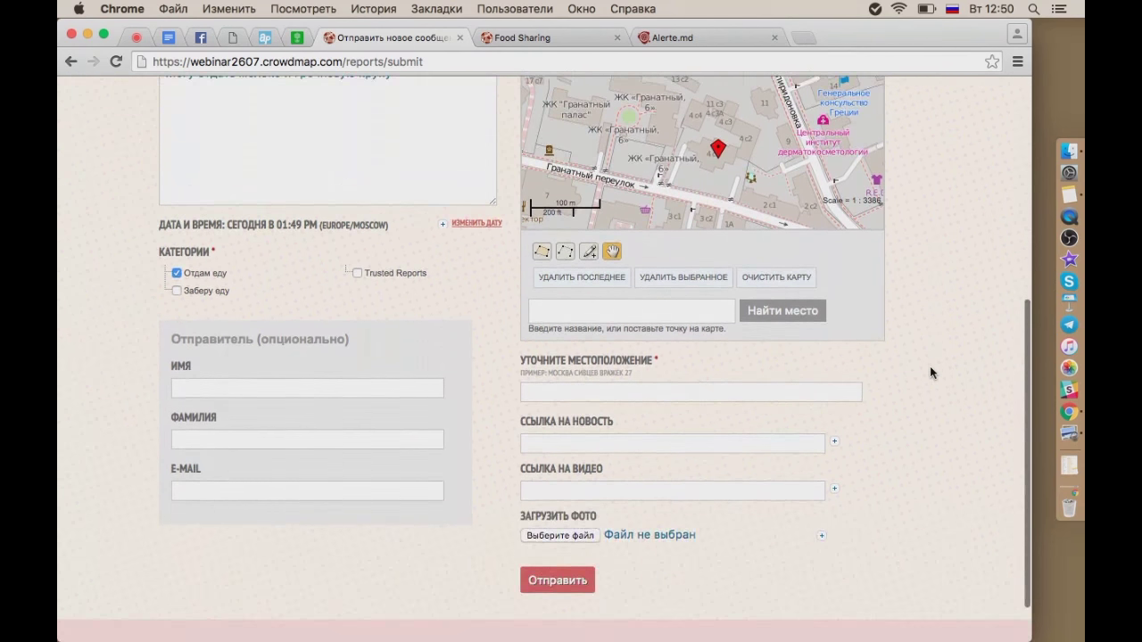
pyautogui.scroll(-1, 929, 369)
pyautogui.click(665, 361)
pyautogui.write('Москва гр')
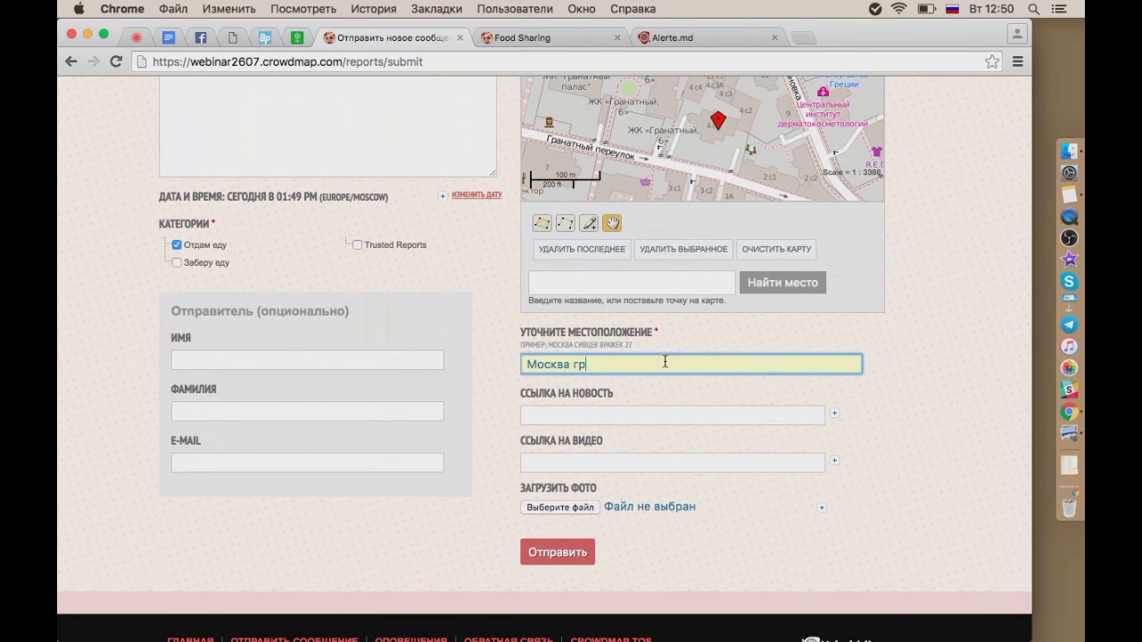
pyautogui.press('BackSpace')
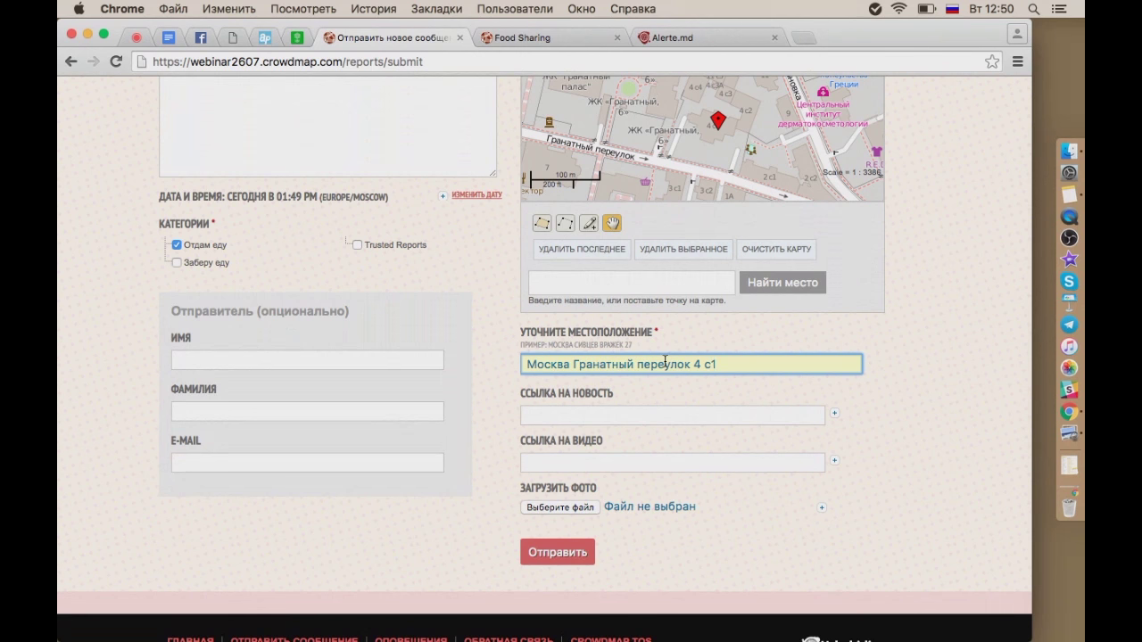
pyautogui.click(900, 448)
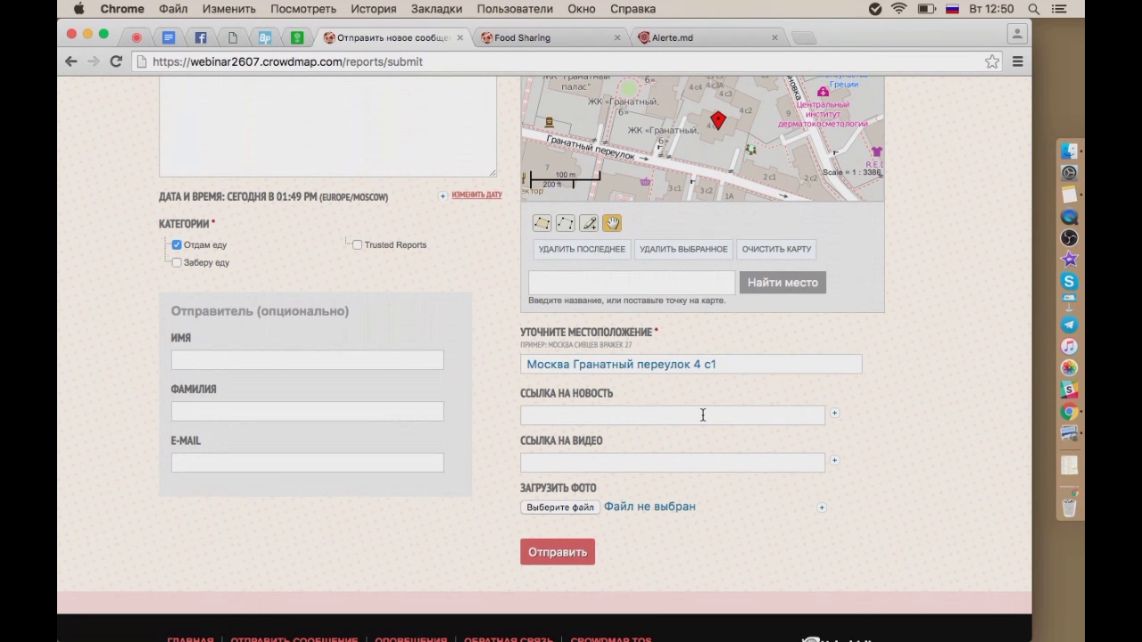
pyautogui.click(834, 415)
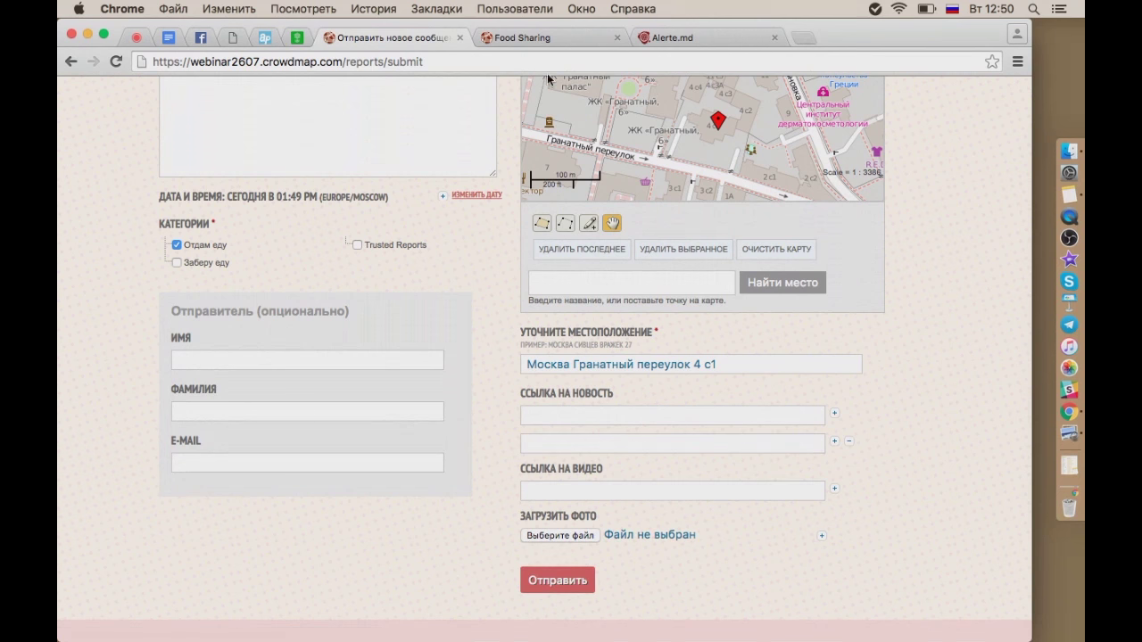
pyautogui.click(297, 38)
pyautogui.click(344, 62)
pyautogui.press('super+c')
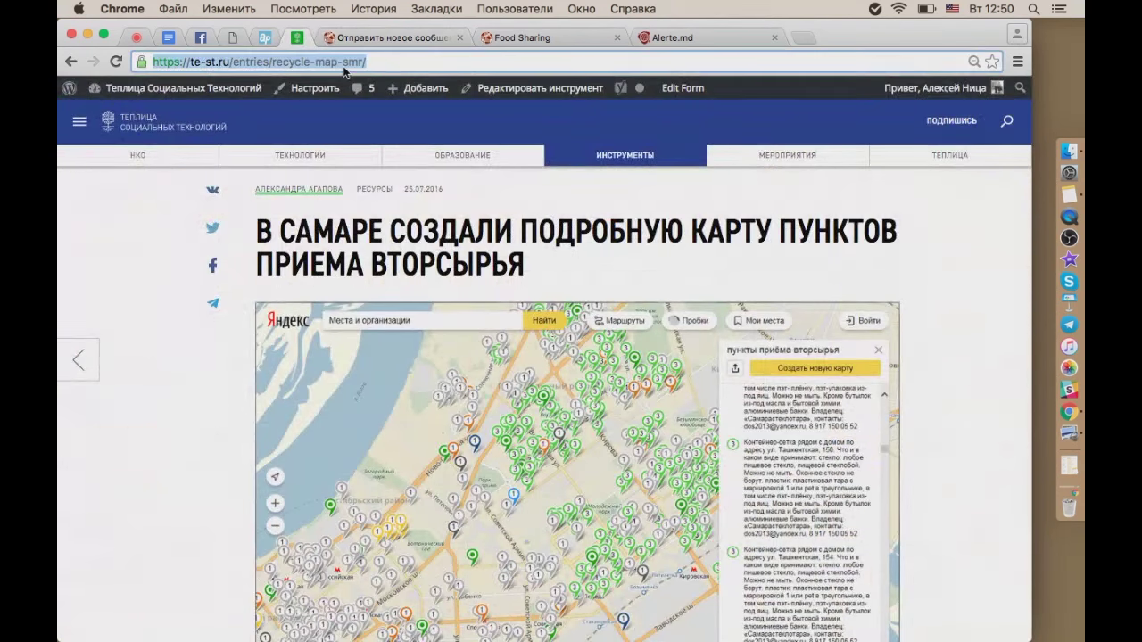
pyautogui.click(392, 37)
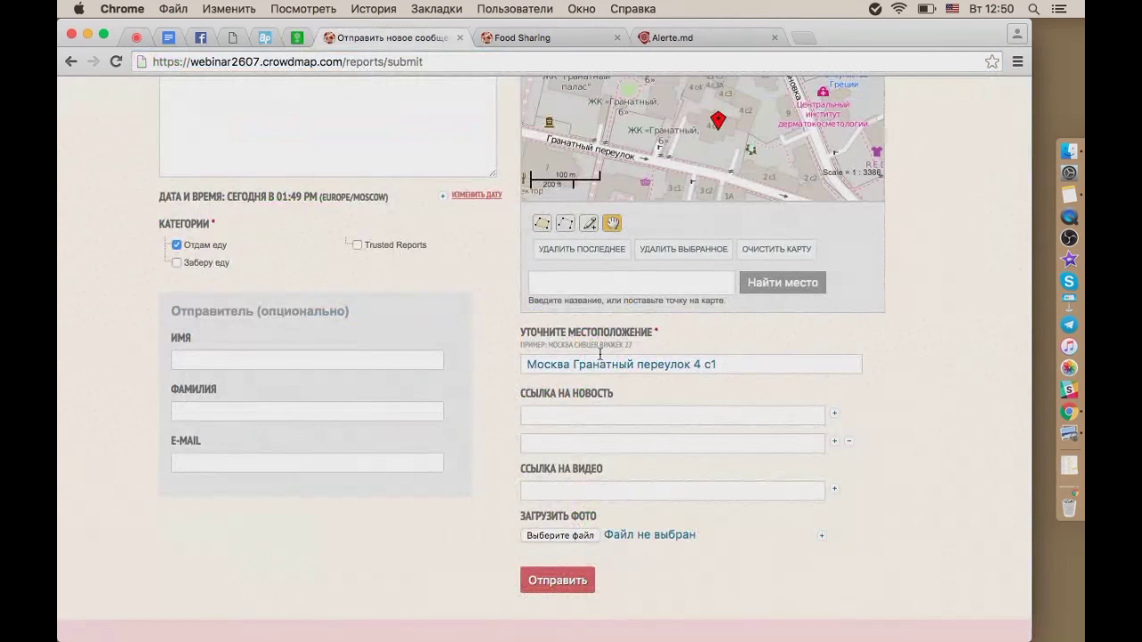
pyautogui.click(595, 413)
pyautogui.press('super+v')
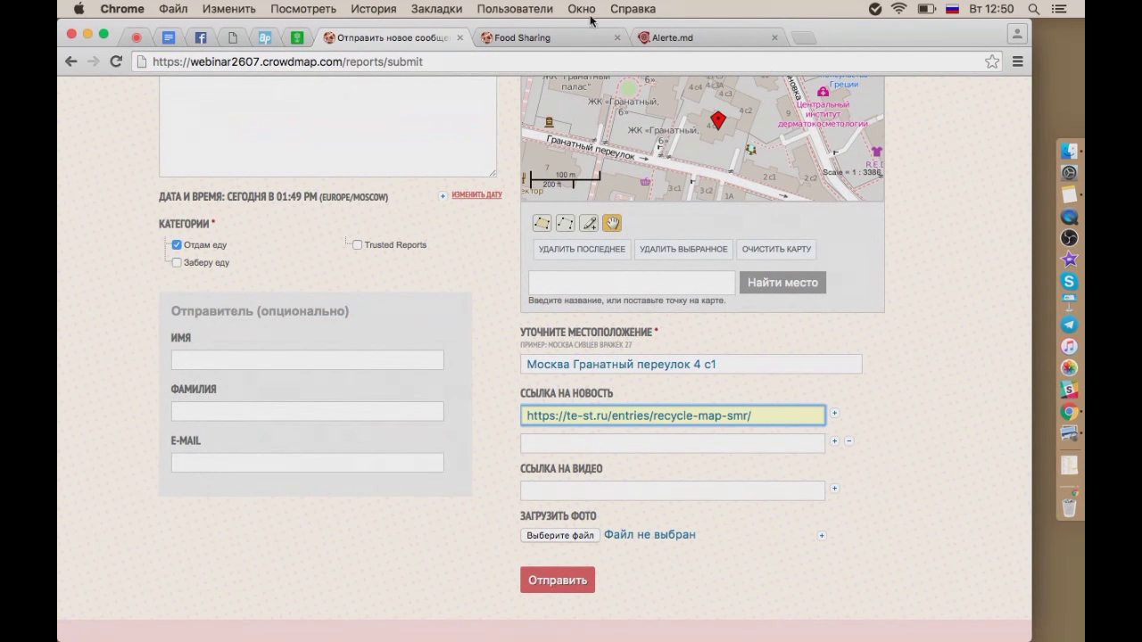
pyautogui.click(804, 39)
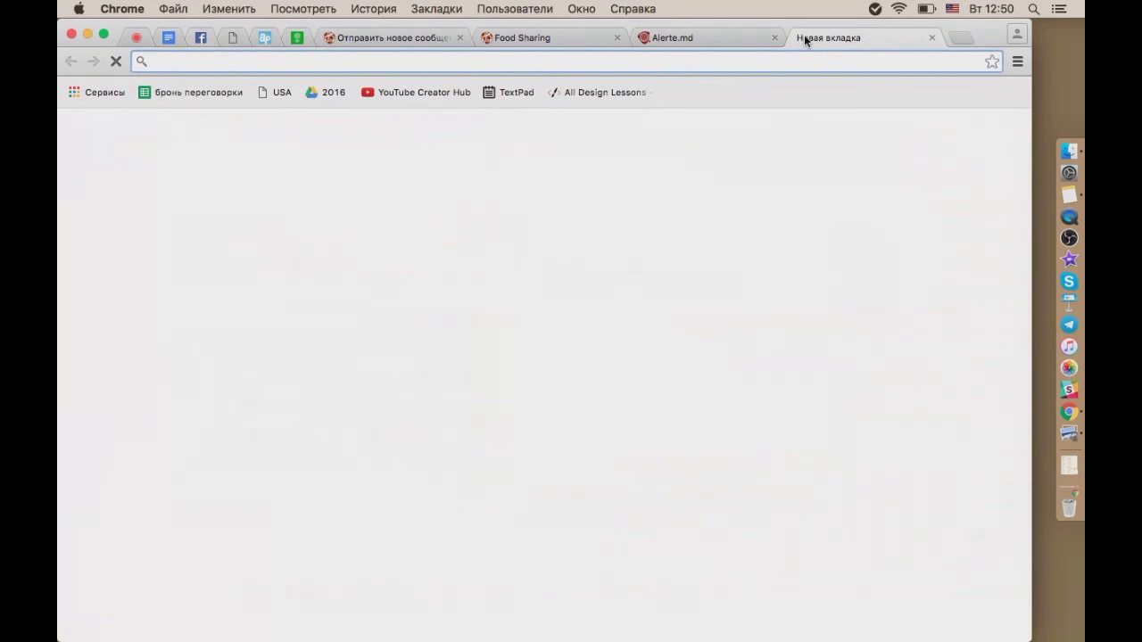
# Copy the URL of the 'Интервью с победителями хакатона "Зеленые дни Алтая"' video from YouTube's hackathon playlist
pyautogui.write('youtube.com')
pyautogui.press('Return')
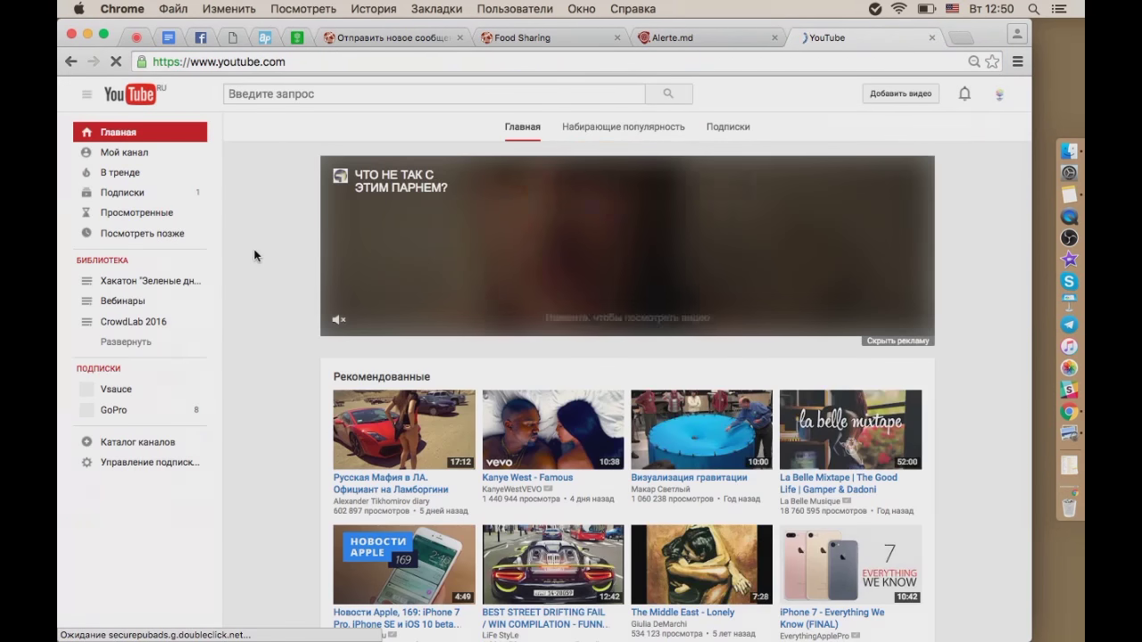
pyautogui.click(147, 280)
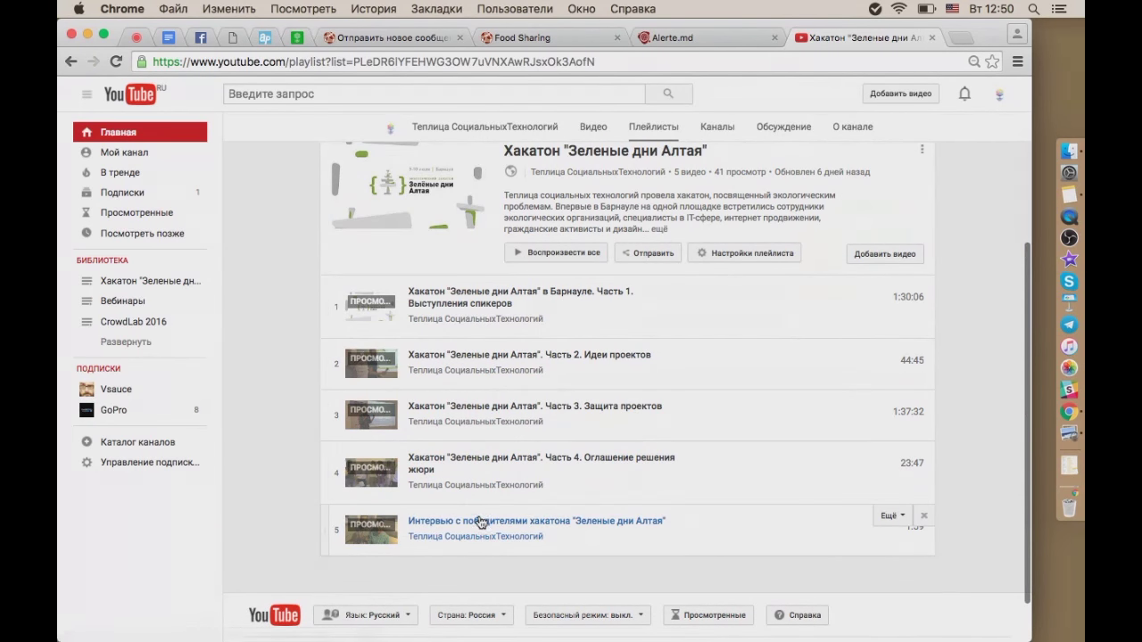
pyautogui.click(480, 522)
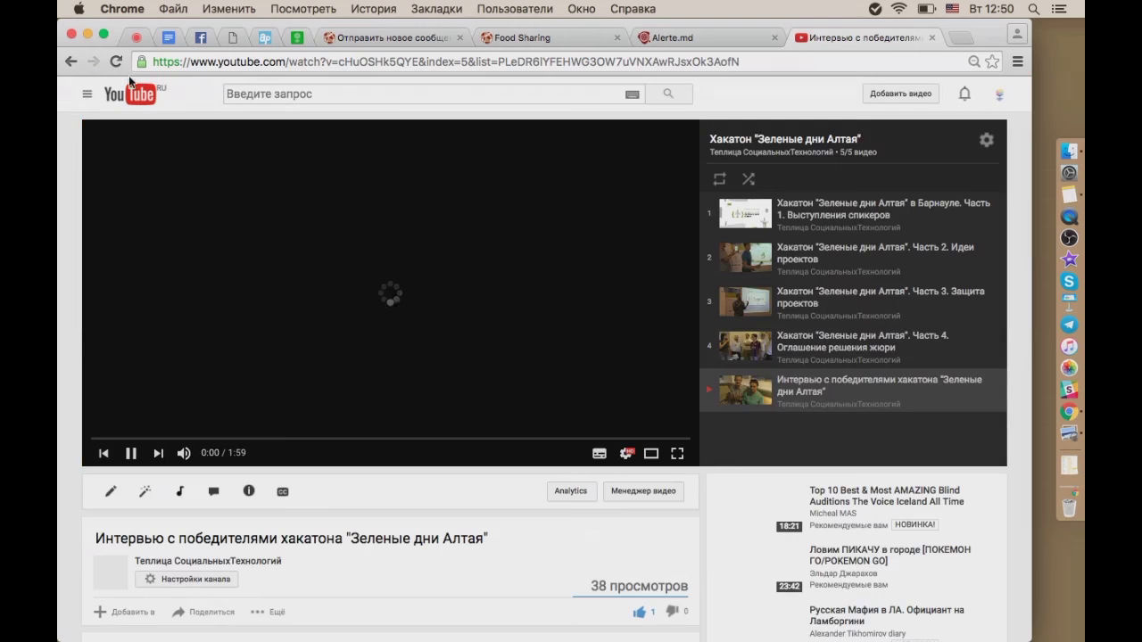
pyautogui.click(178, 339)
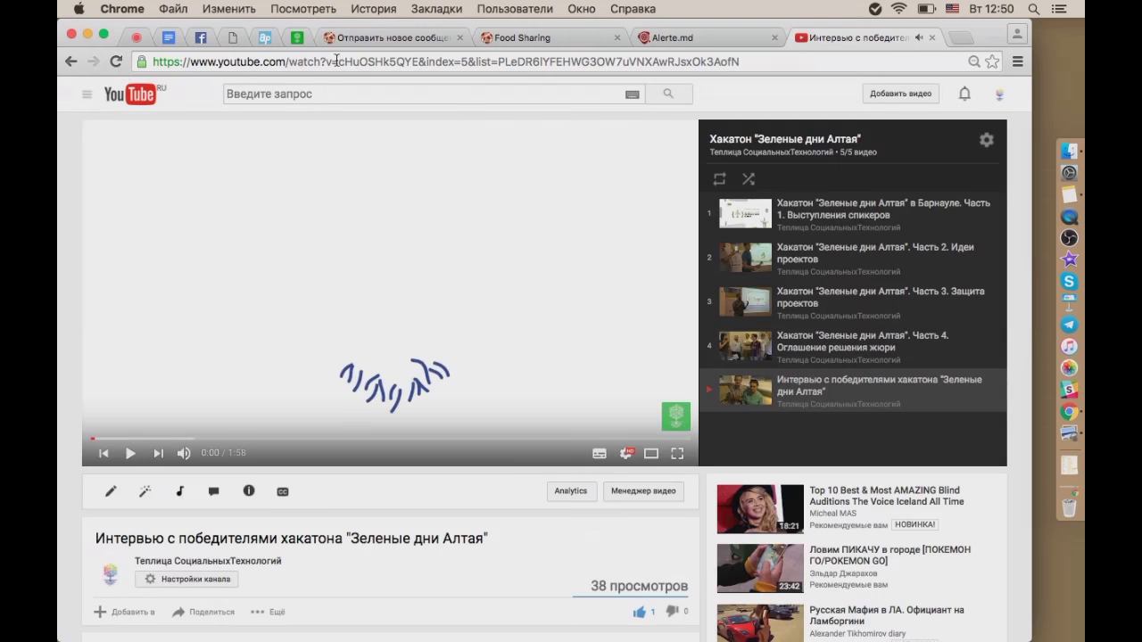
pyautogui.moveTo(416, 61); pyautogui.dragTo(153, 60)
pyautogui.press('super+c')
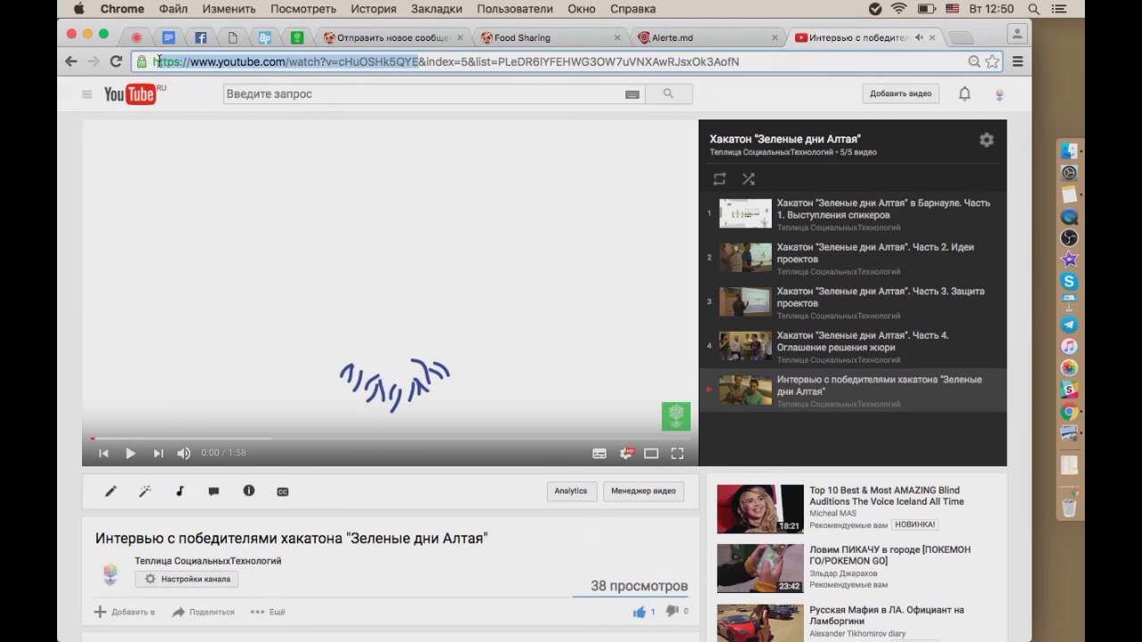
pyautogui.click(422, 38)
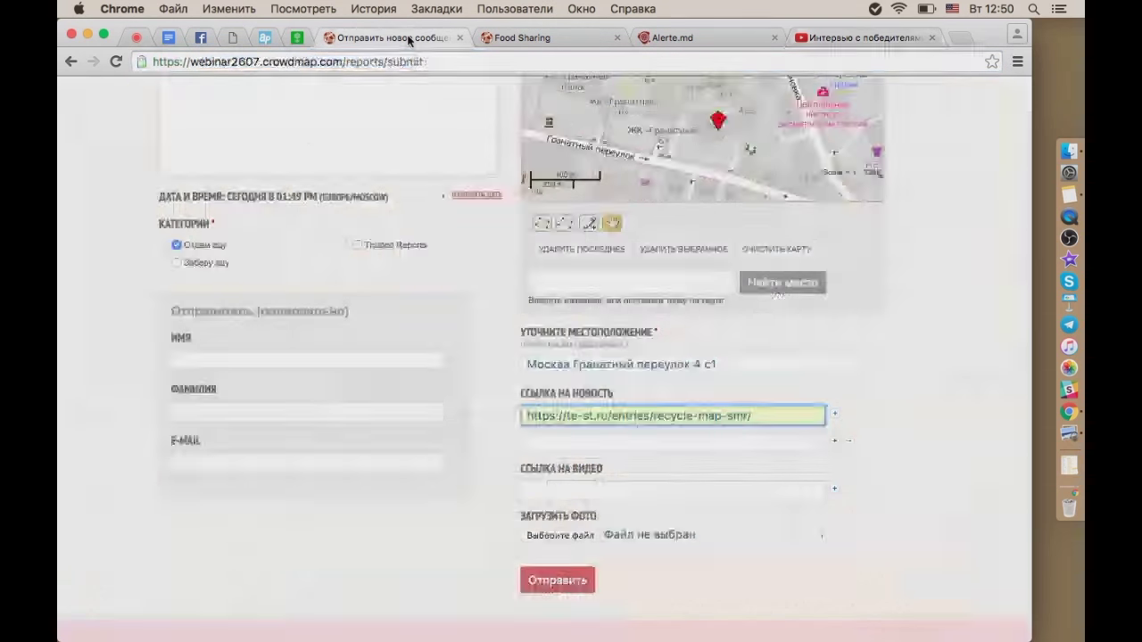
# Paste the YouTube interview as the video link and attach devices-gold.png as the photo
pyautogui.click(658, 492)
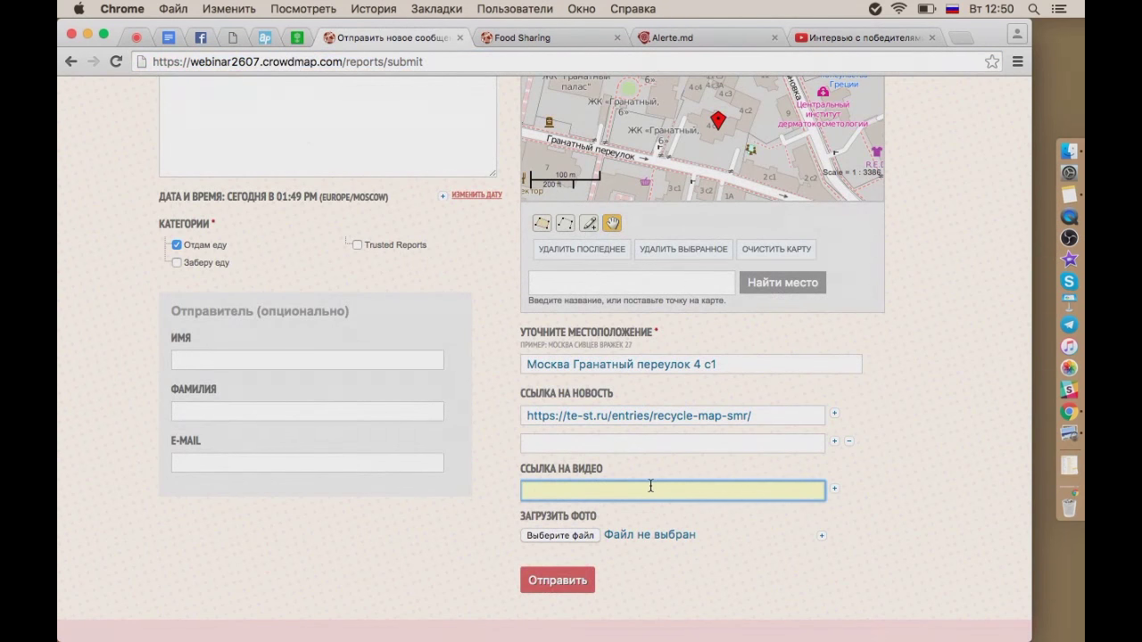
pyautogui.press('super+v')
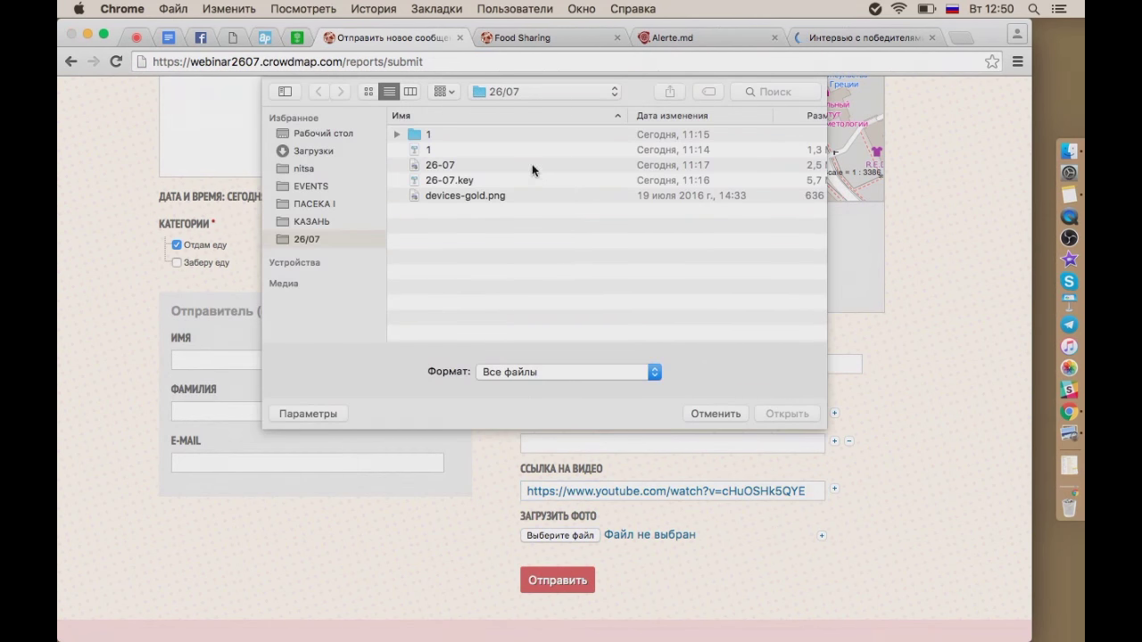
pyautogui.doubleClick(488, 196)
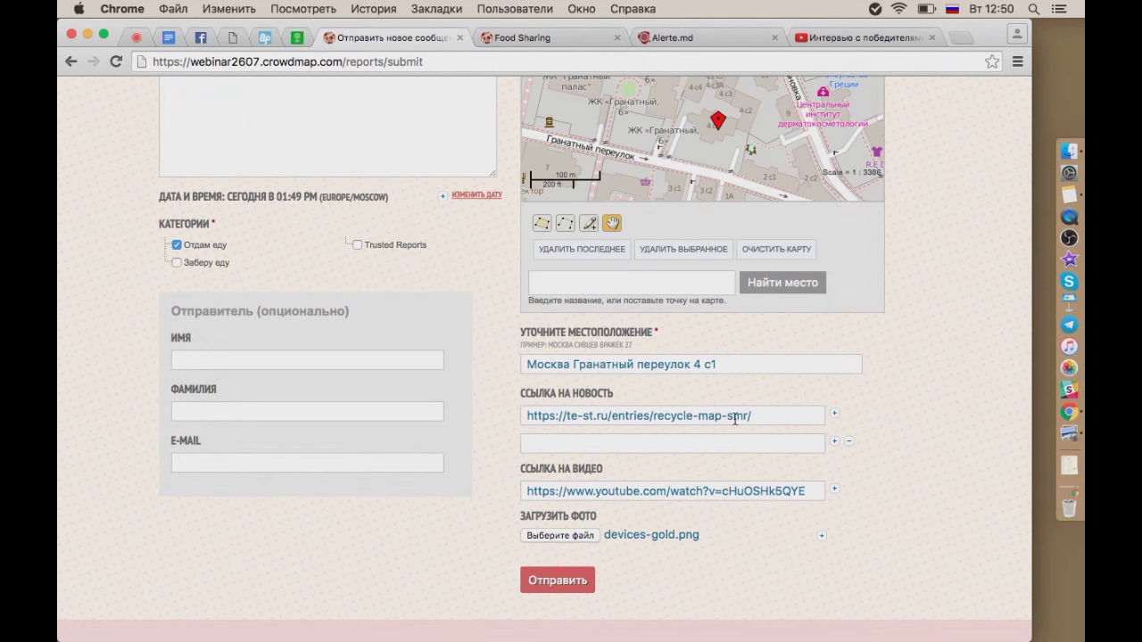
# Send the completed report with Отправить
pyautogui.click(578, 579)
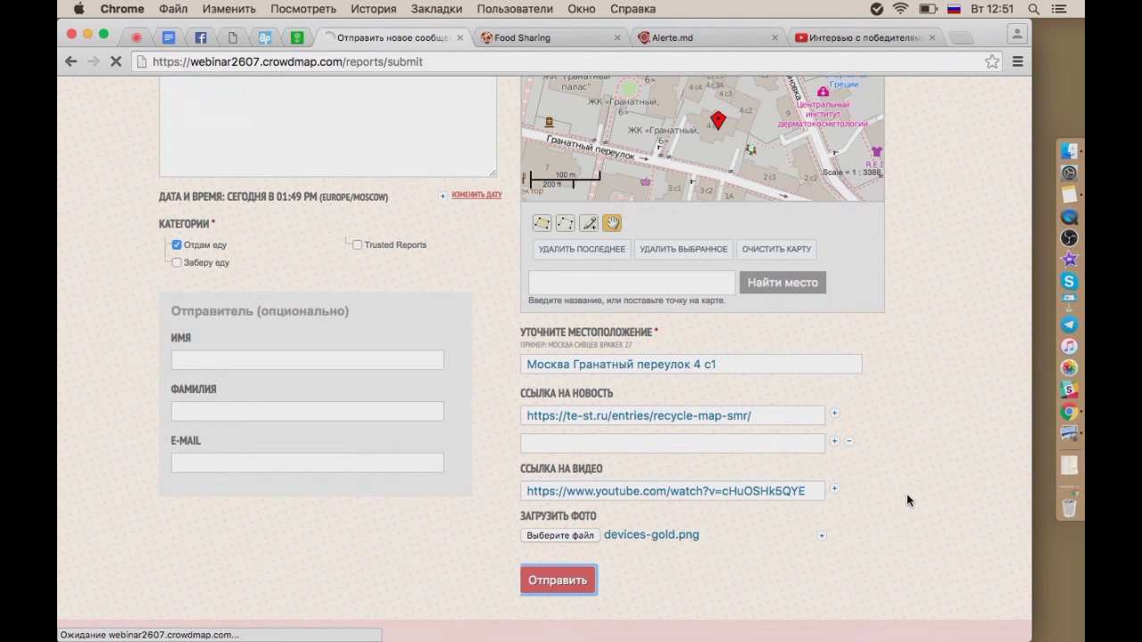
pyautogui.scroll(5, 906, 493)
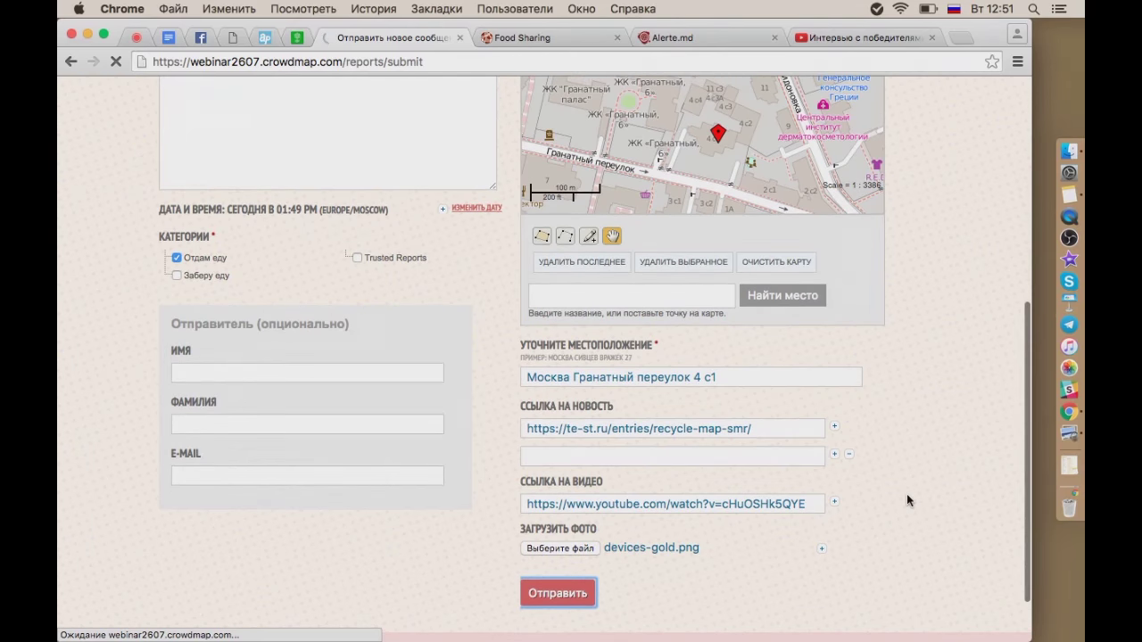
pyautogui.scroll(-7, 907, 494)
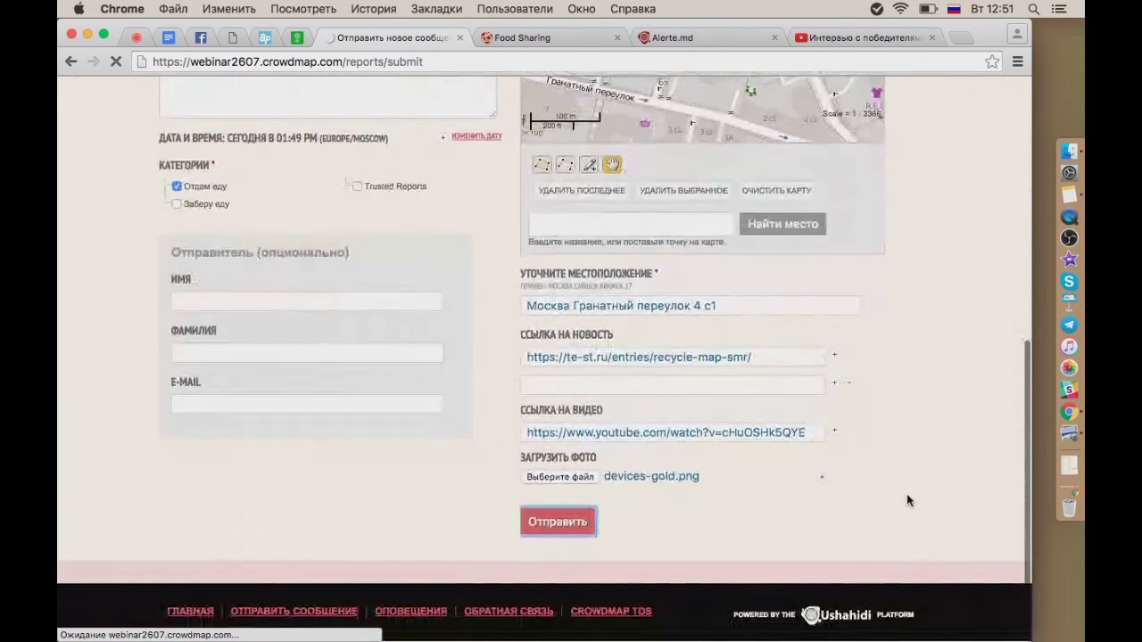
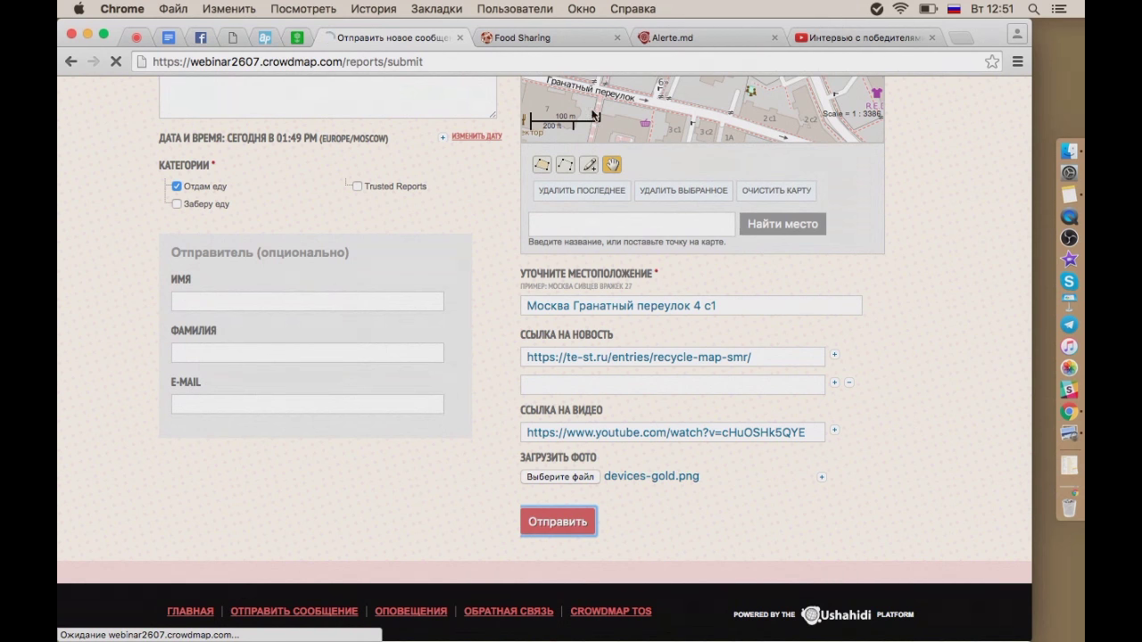
# Bring up the Пульт dashboard showing 2 reports (one unapproved), after glancing at the public thanks page
pyautogui.click(553, 41)
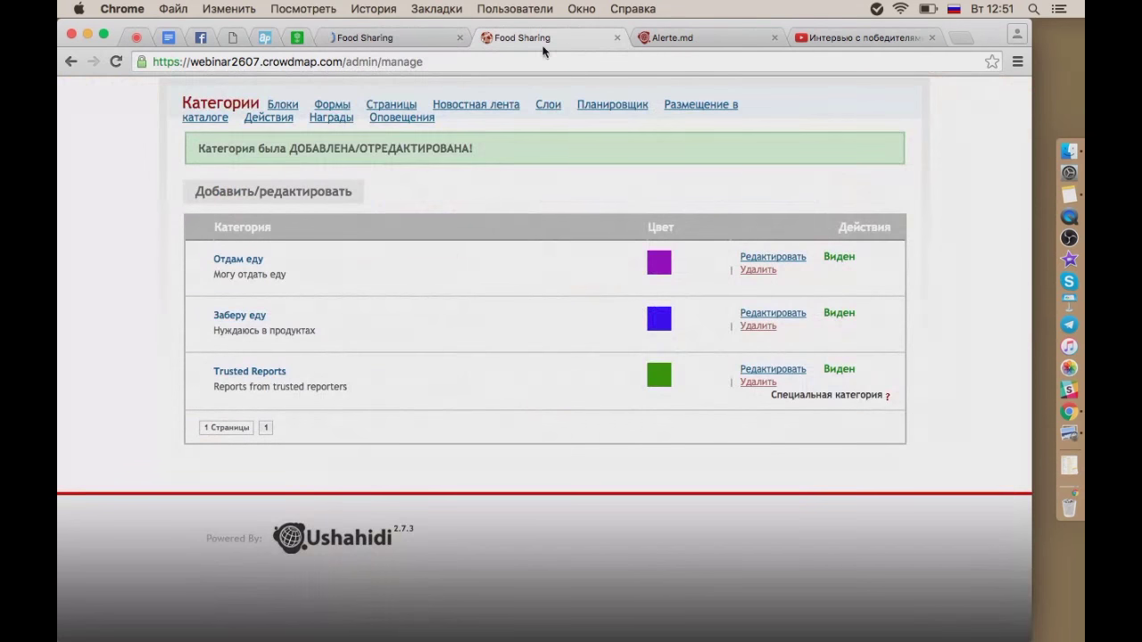
pyautogui.scroll(5, 454, 333)
pyautogui.click(287, 290)
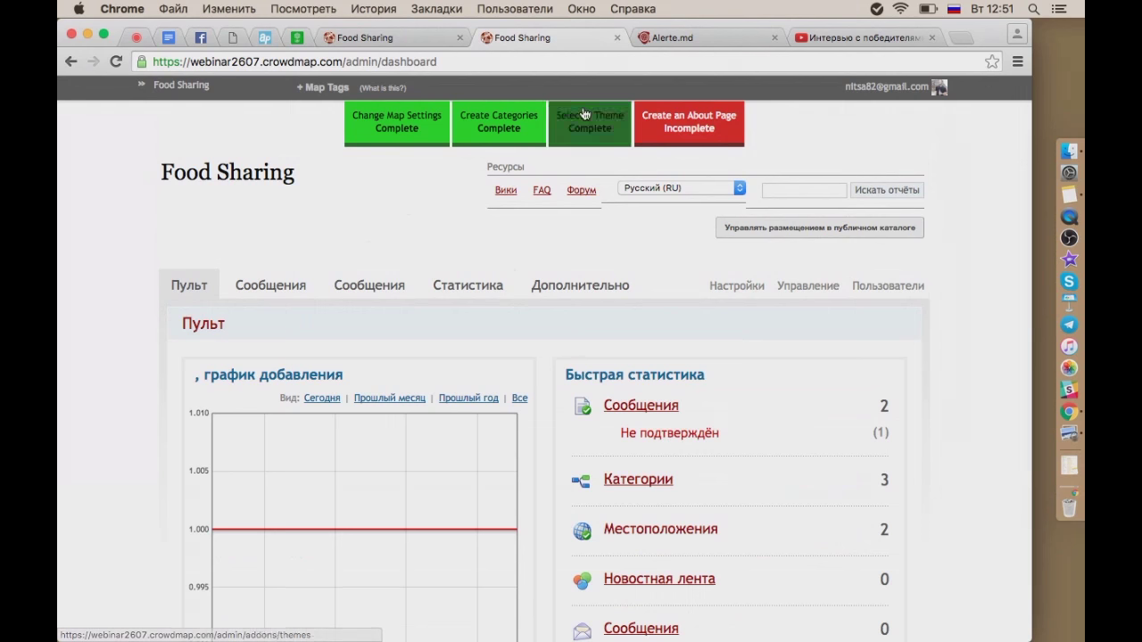
pyautogui.click(415, 38)
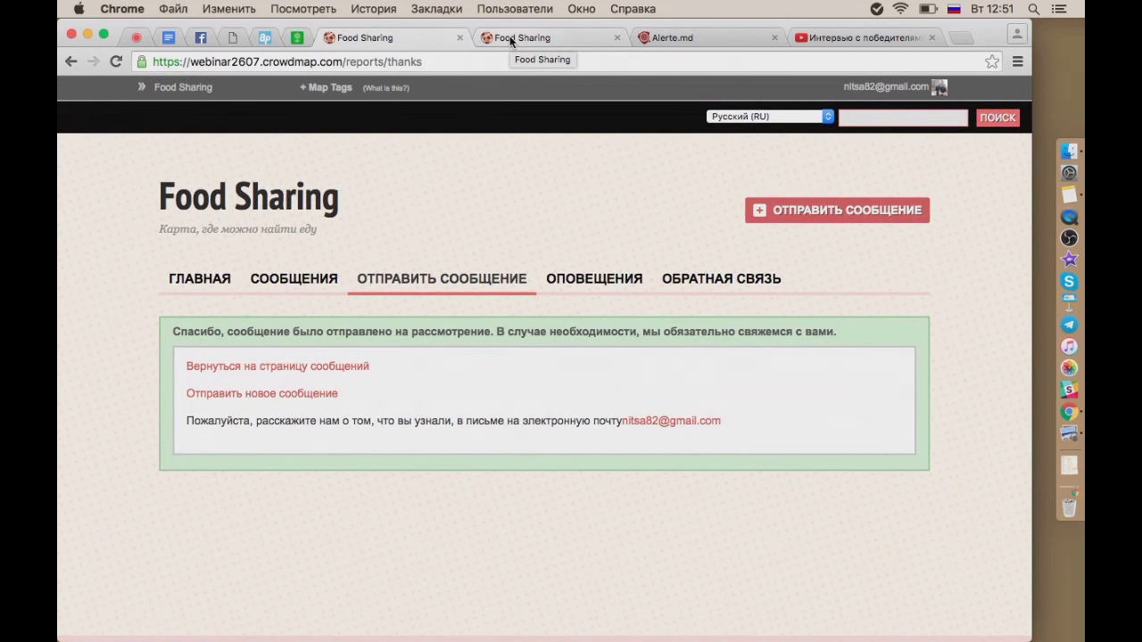
pyautogui.click(511, 42)
pyautogui.scroll(-2, 530, 332)
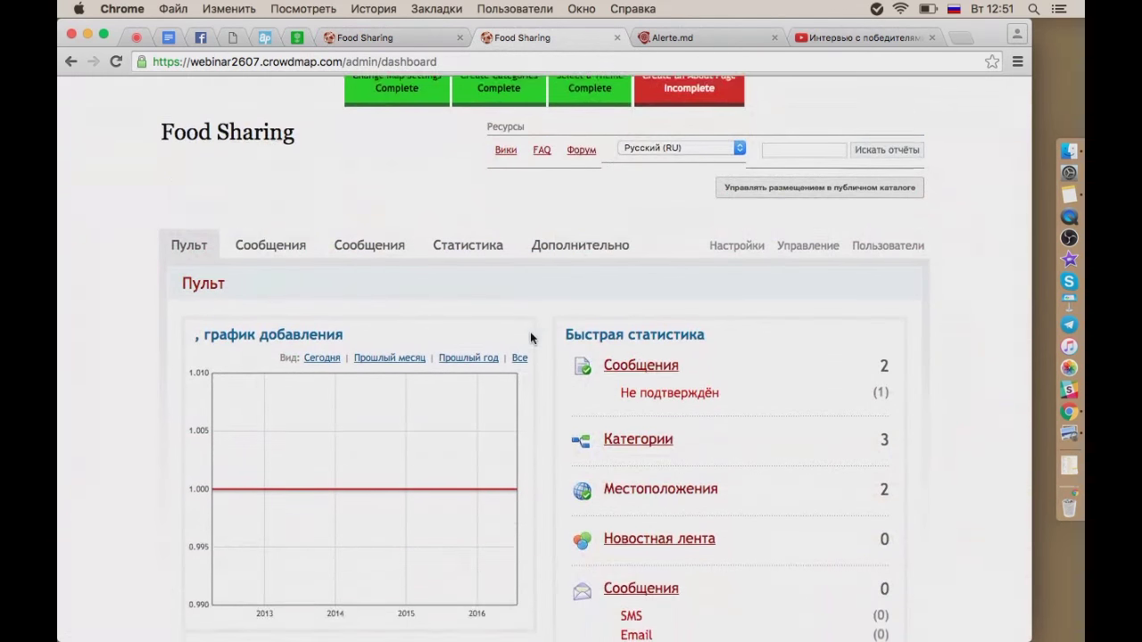
pyautogui.scroll(-2, 531, 337)
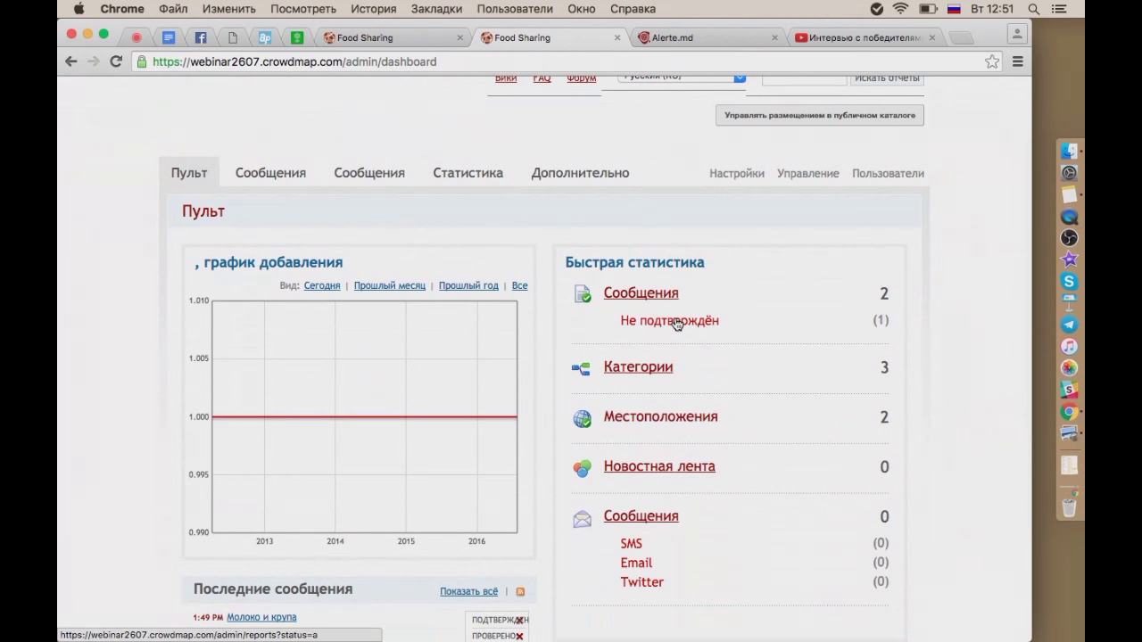
# List the unapproved reports and mark Молоко и крупа as verified
pyautogui.click(676, 323)
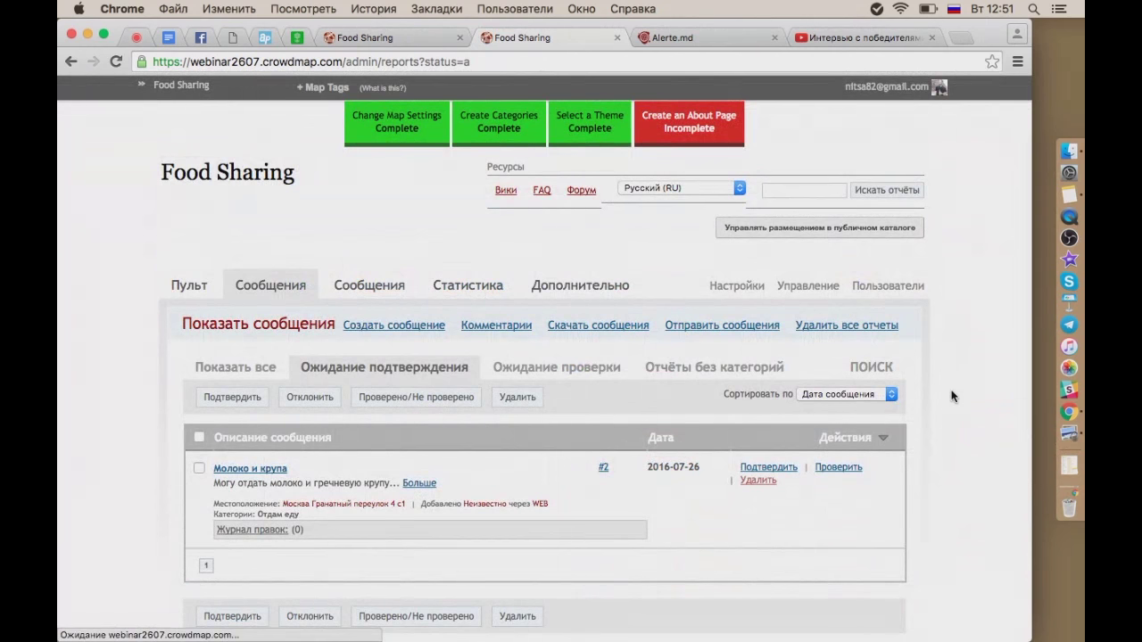
pyautogui.scroll(-2, 951, 396)
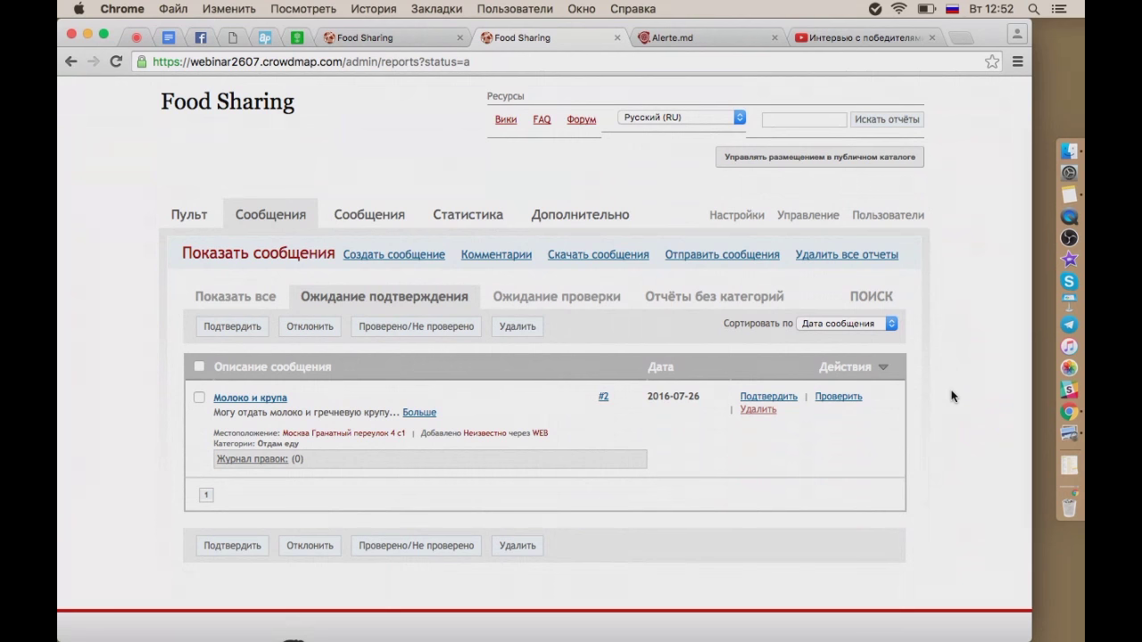
pyautogui.click(199, 398)
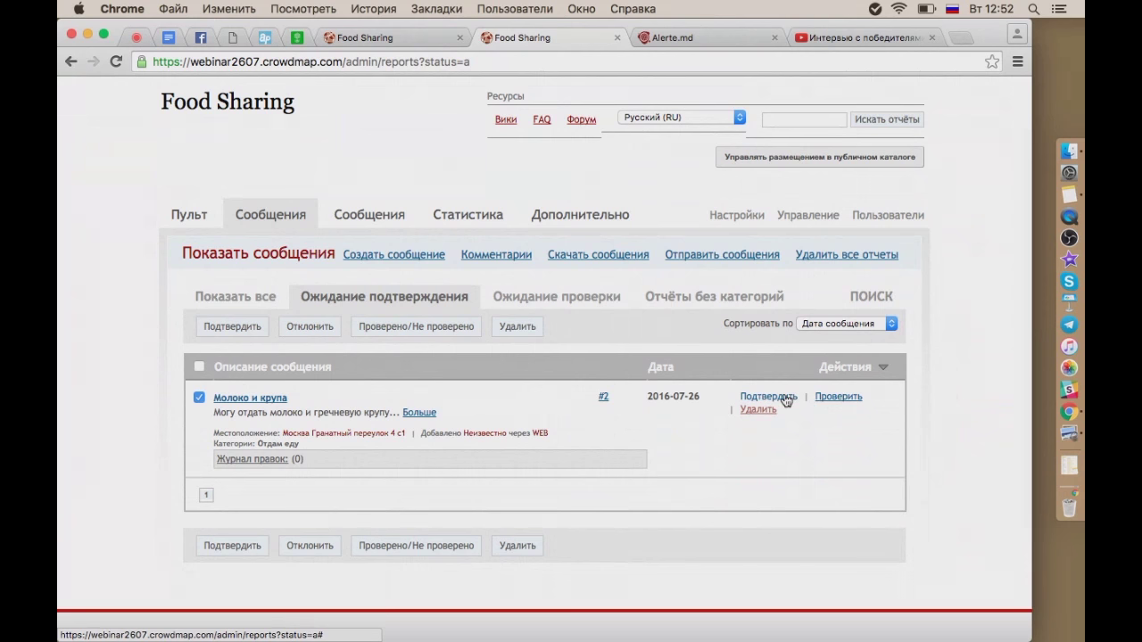
pyautogui.click(834, 396)
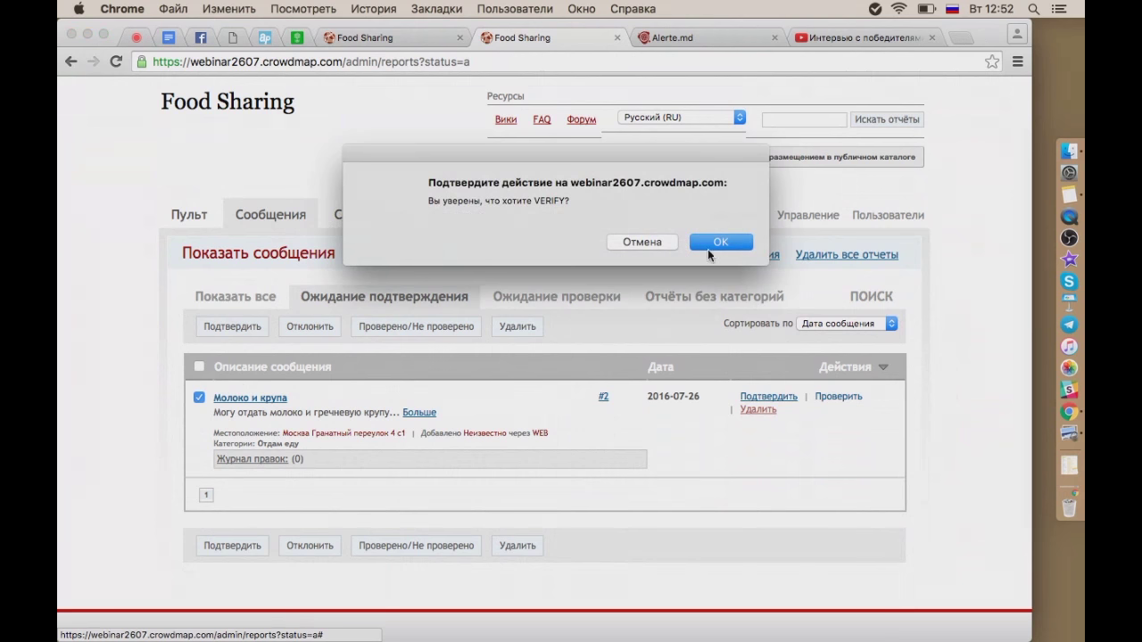
pyautogui.click(716, 246)
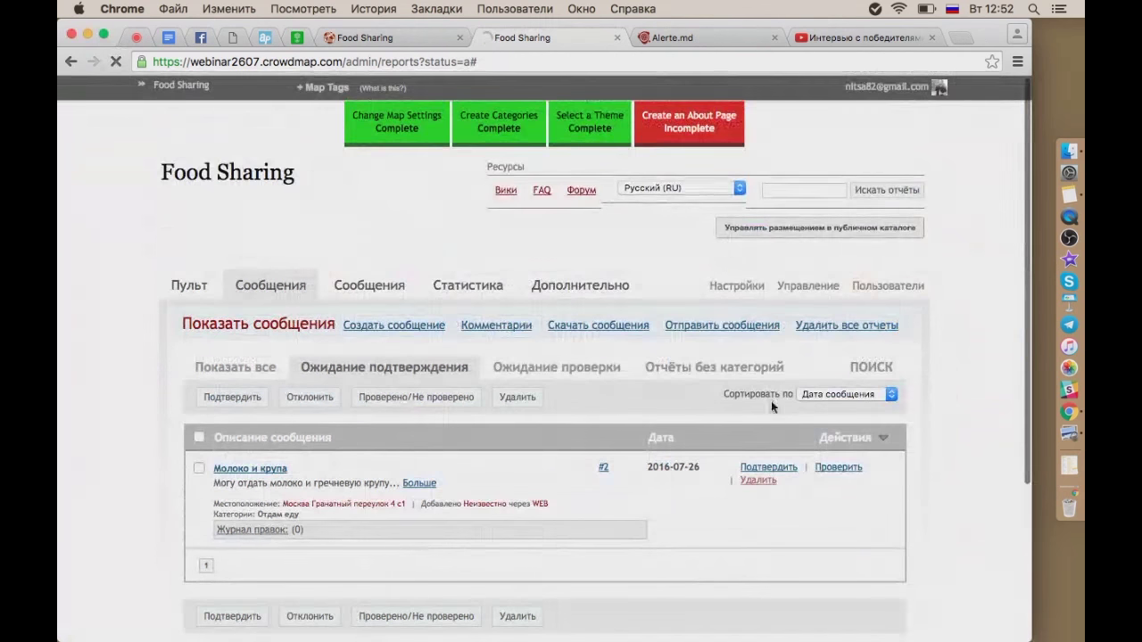
# Approve the Молоко и крупа report, suppressing further confirmation prompts
pyautogui.click(199, 468)
pyautogui.click(759, 468)
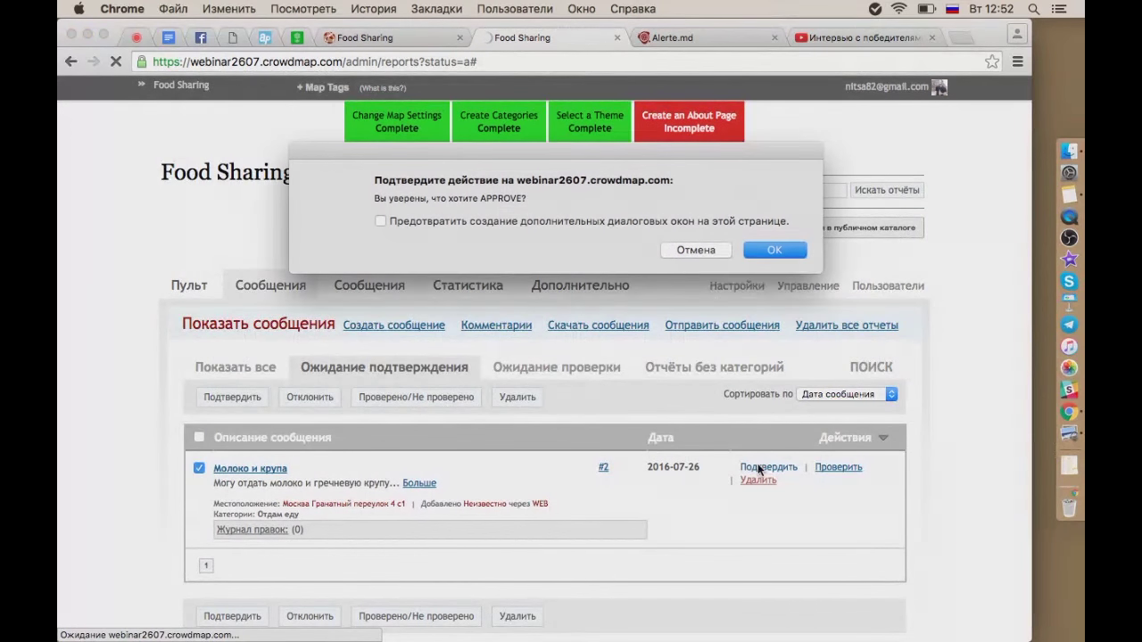
pyautogui.click(523, 220)
pyautogui.click(773, 251)
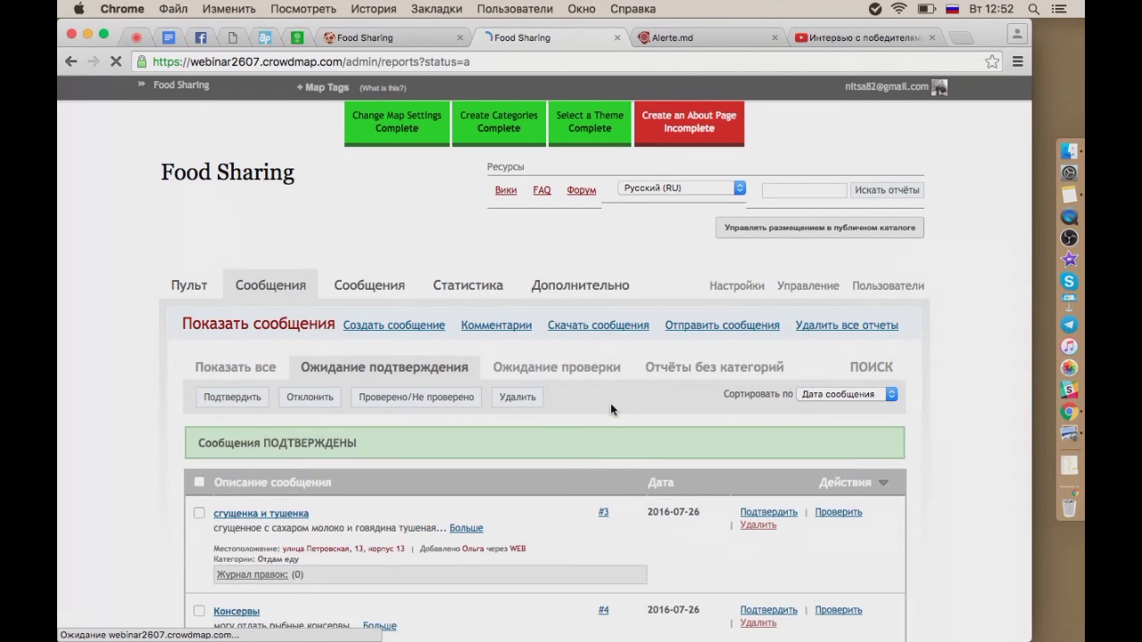
# Approve the сгущенка и тушенка report
pyautogui.scroll(-2, 572, 419)
pyautogui.scroll(-1, 486, 408)
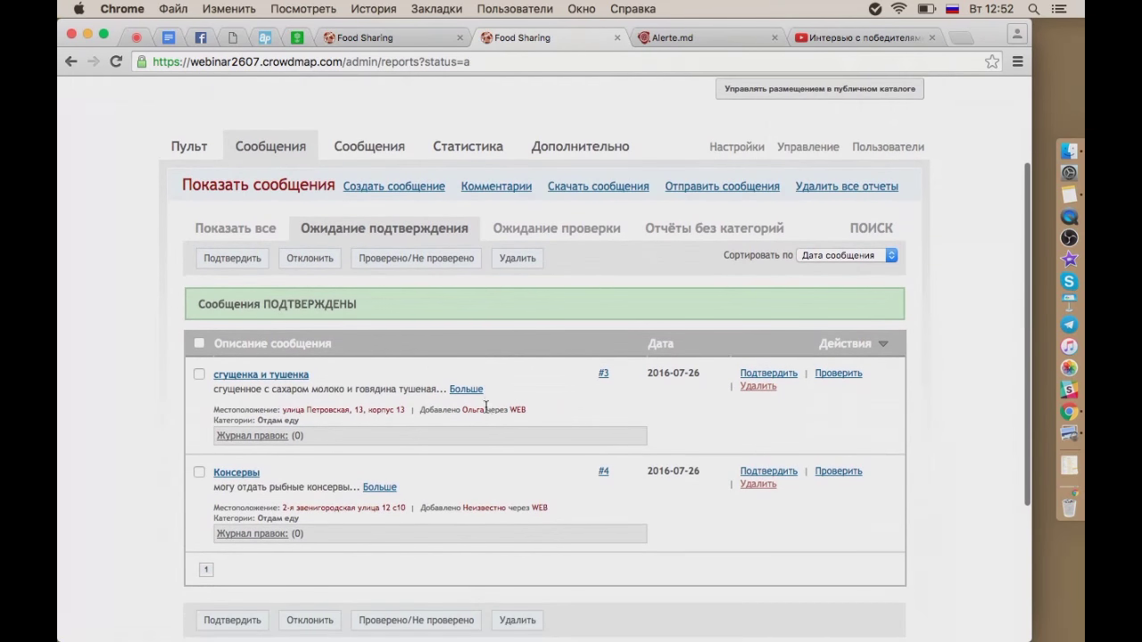
pyautogui.click(770, 374)
pyautogui.click(733, 239)
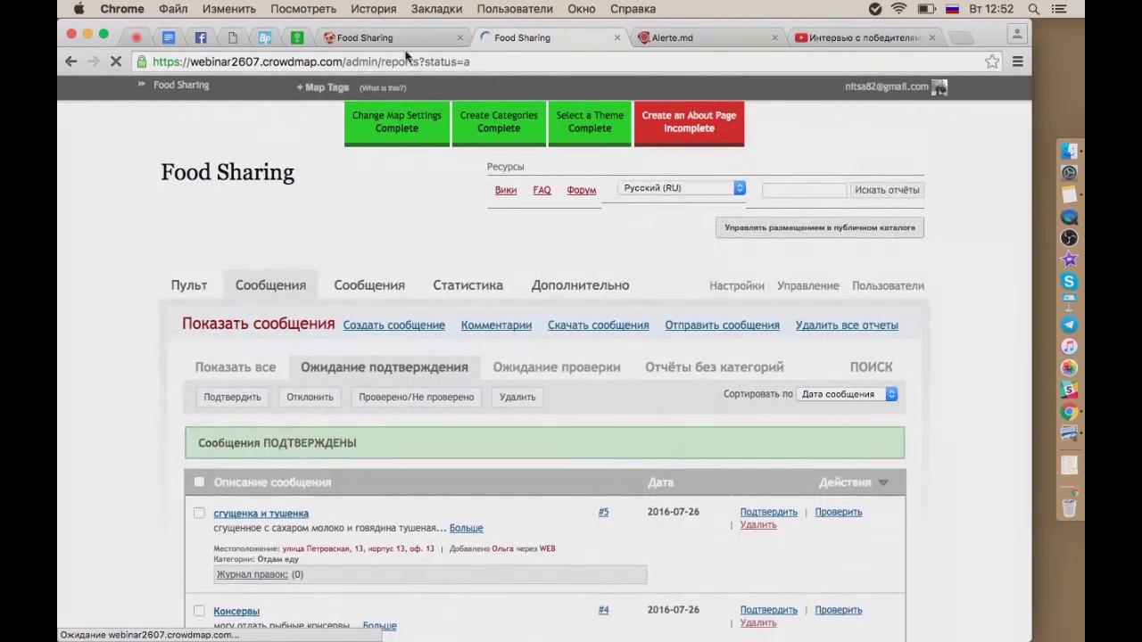
# Open the public Food Sharing home page and zoom the map in on Moscow
pyautogui.click(399, 40)
pyautogui.click(241, 209)
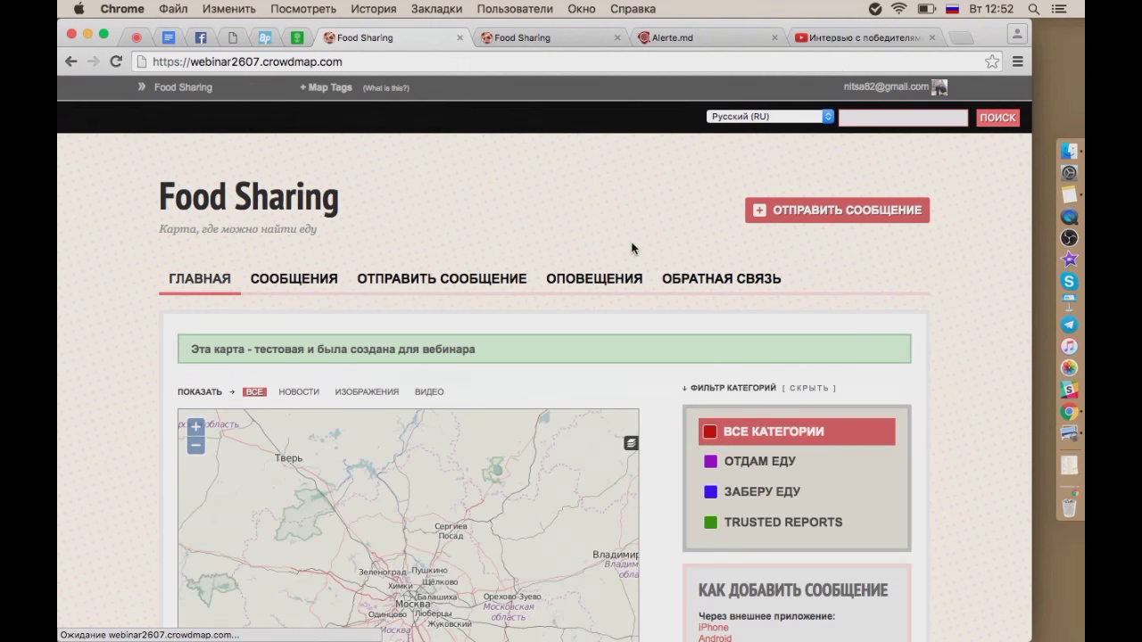
pyautogui.scroll(-4, 631, 248)
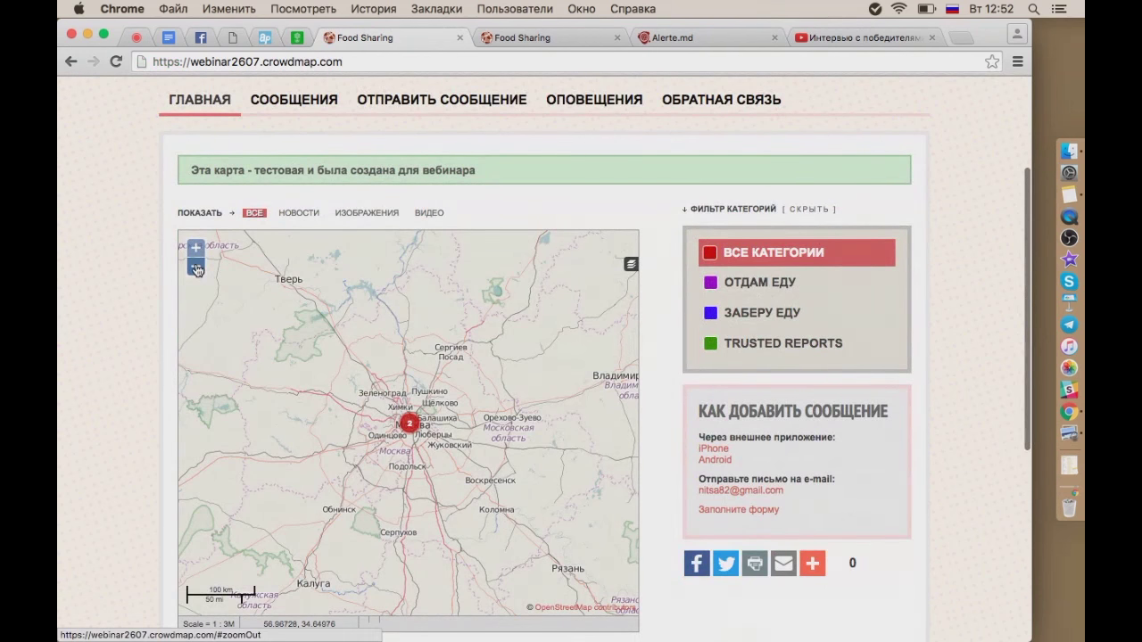
pyautogui.scroll(-3, 197, 254)
pyautogui.click(196, 250)
pyautogui.click(197, 250)
pyautogui.click(196, 250)
pyautogui.click(196, 249)
pyautogui.click(196, 249)
pyautogui.click(197, 249)
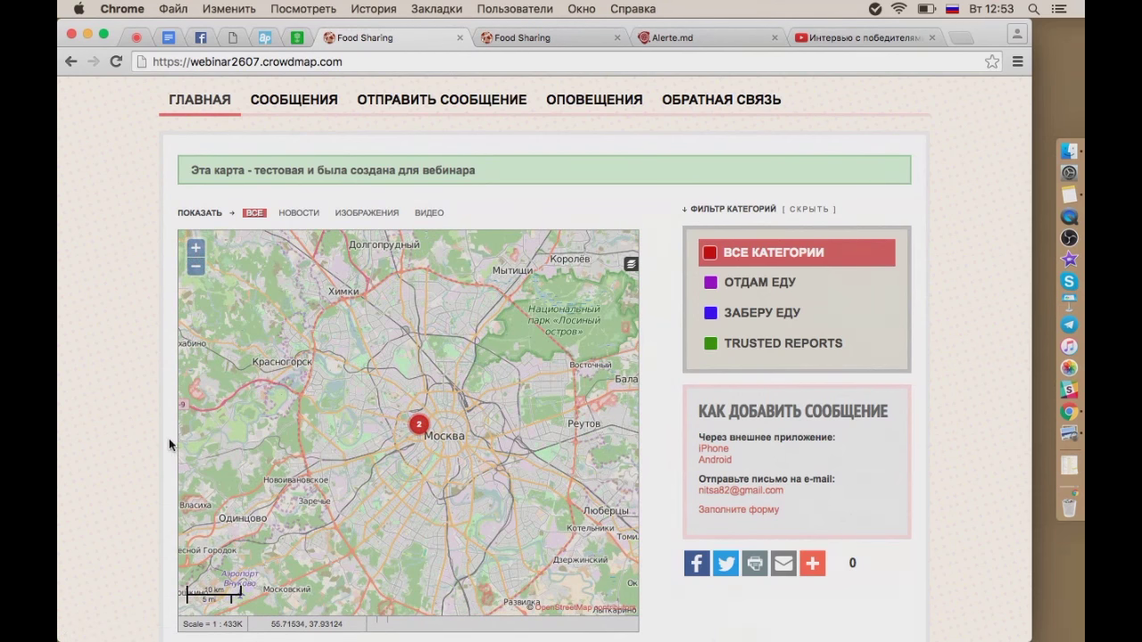
# Scroll to the reports list and open the Молоко и крупа report
pyautogui.scroll(-3, 119, 503)
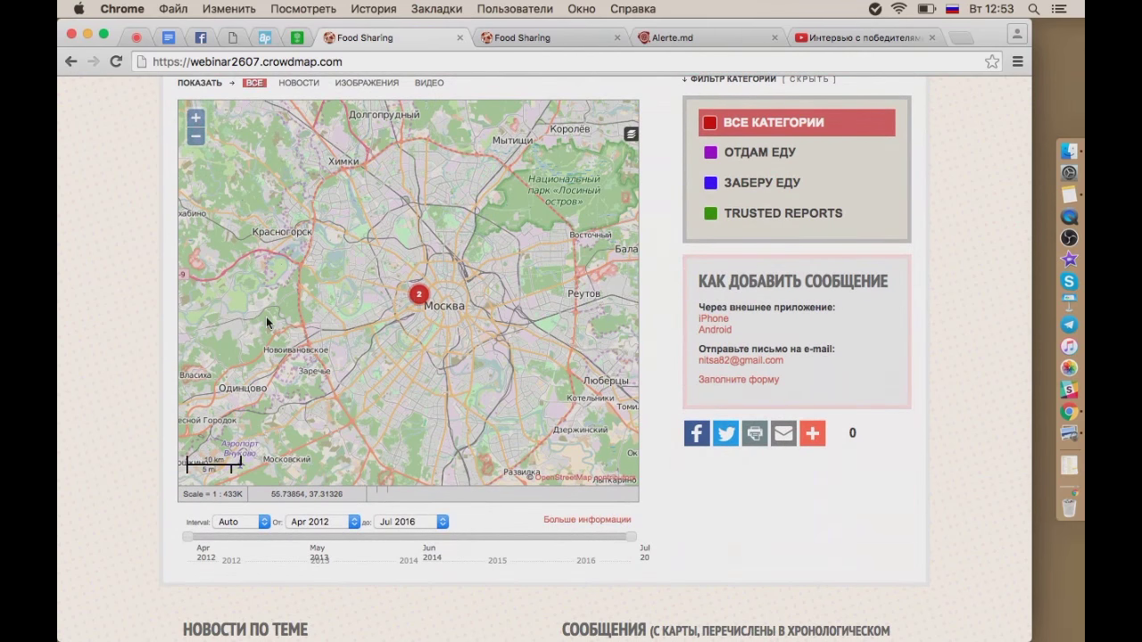
pyautogui.scroll(-6, 128, 354)
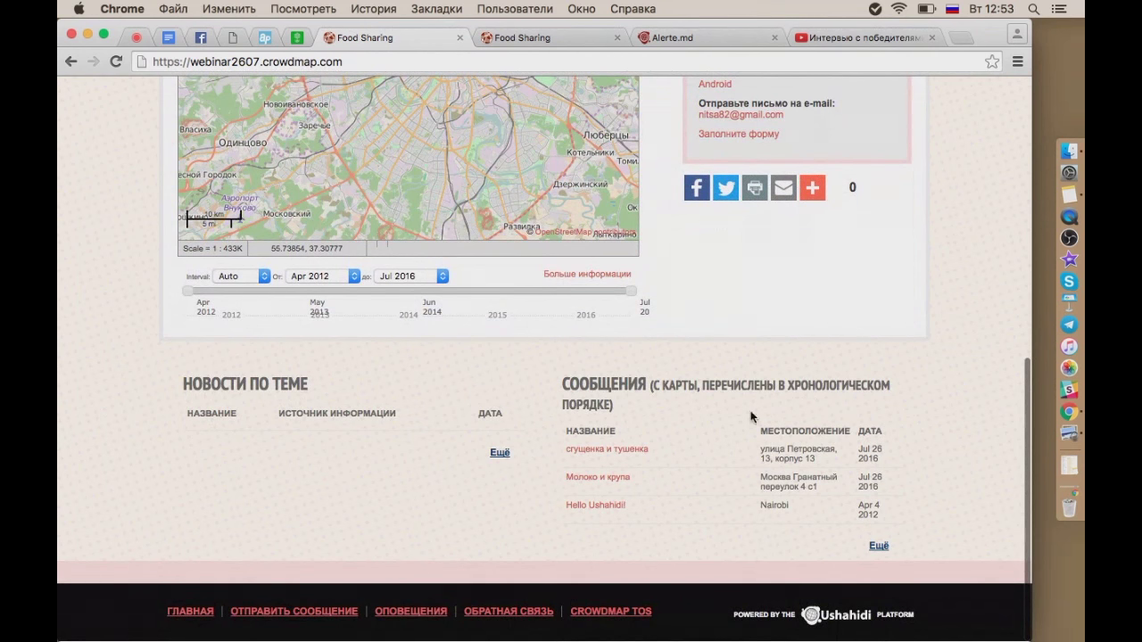
pyautogui.click(624, 483)
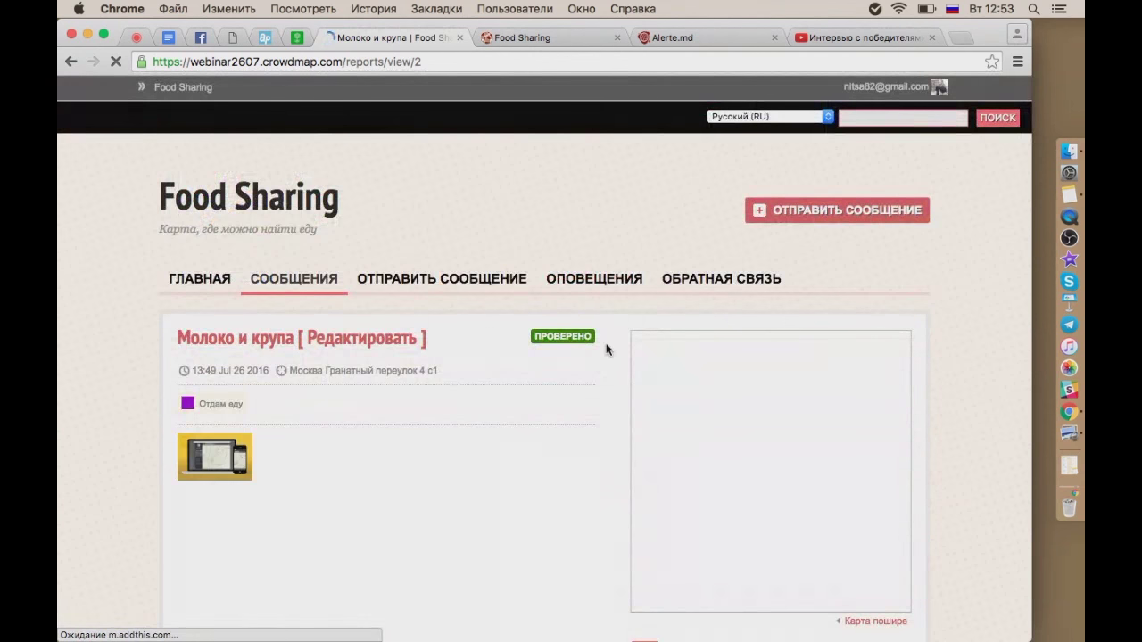
# Review the Молоко и крупа report and try rating it credible, which is refused for one's own report
pyautogui.scroll(-4, 619, 395)
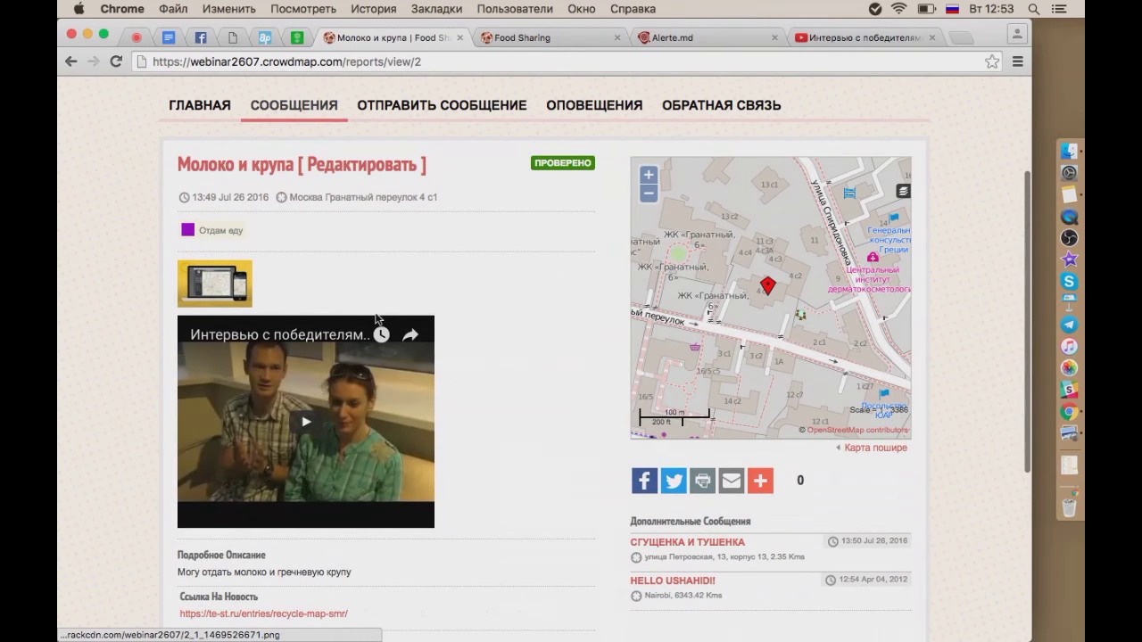
pyautogui.scroll(-4, 461, 410)
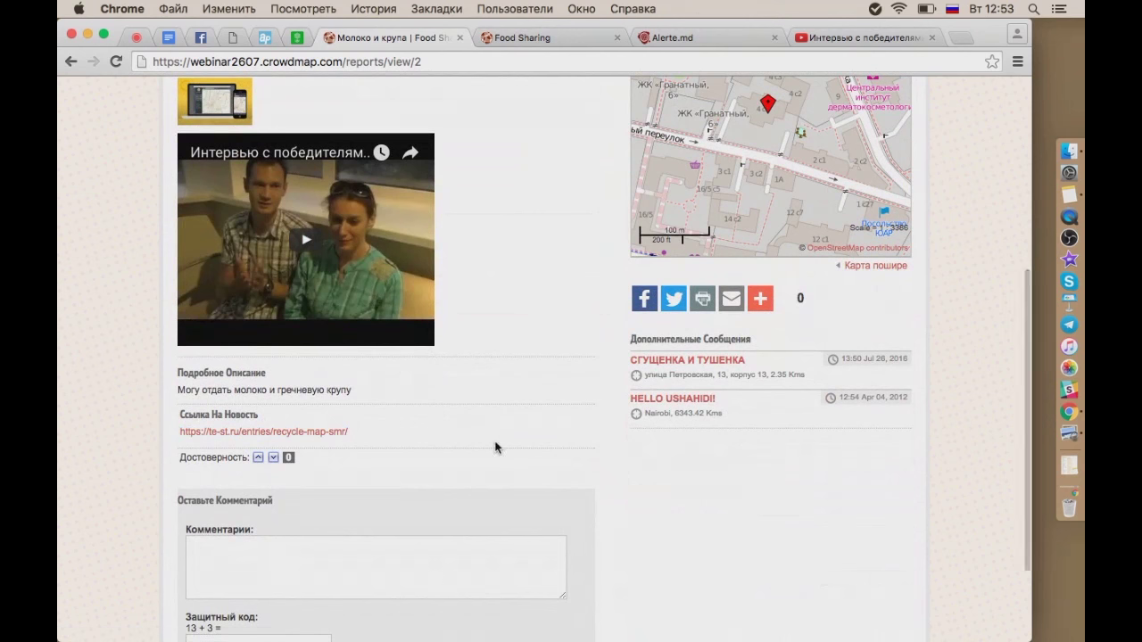
pyautogui.scroll(2, 555, 413)
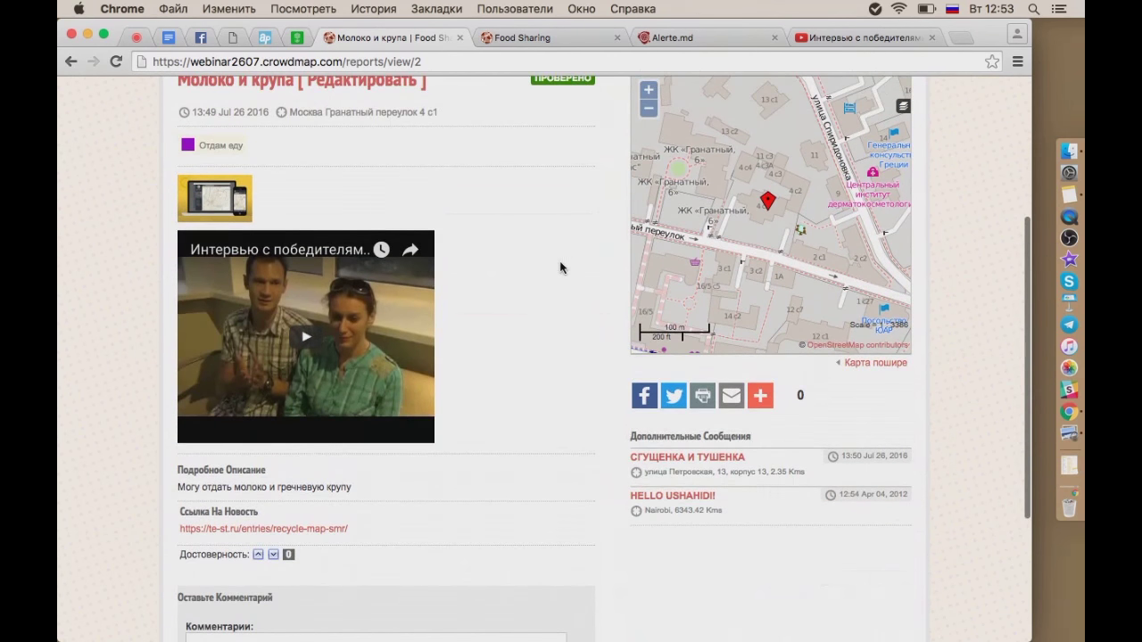
pyautogui.scroll(3, 562, 268)
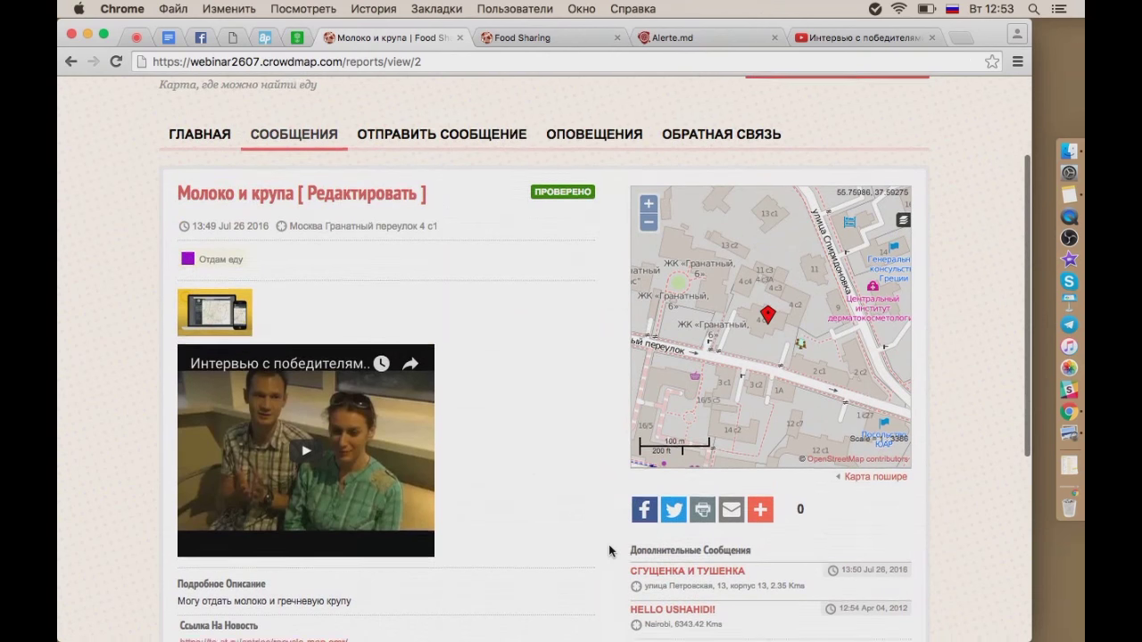
pyautogui.scroll(-5, 609, 544)
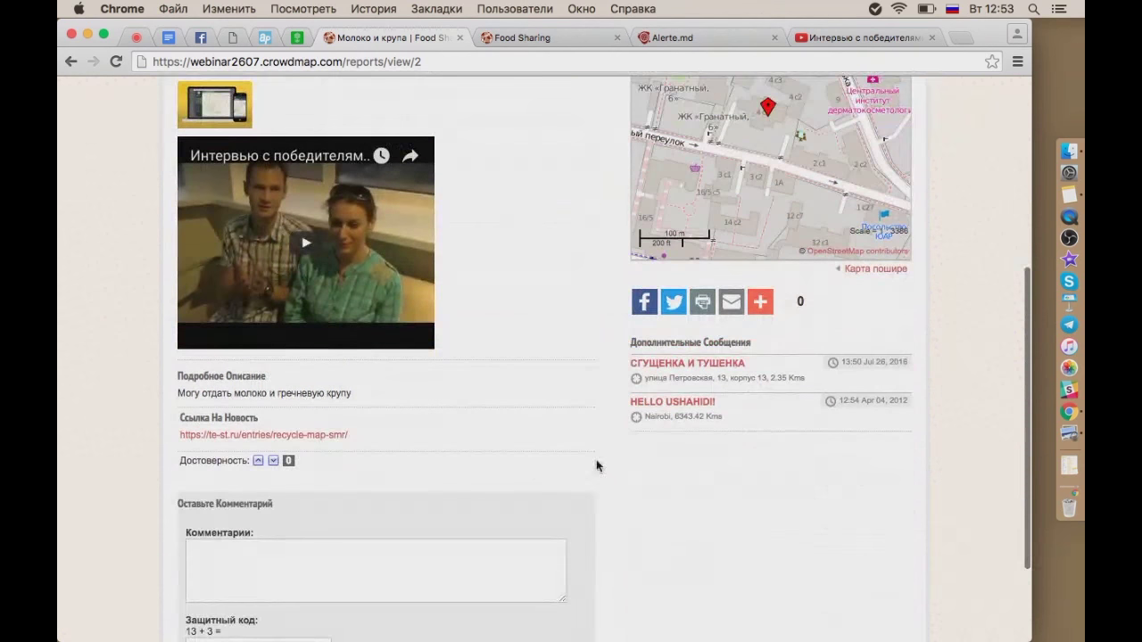
pyautogui.click(258, 461)
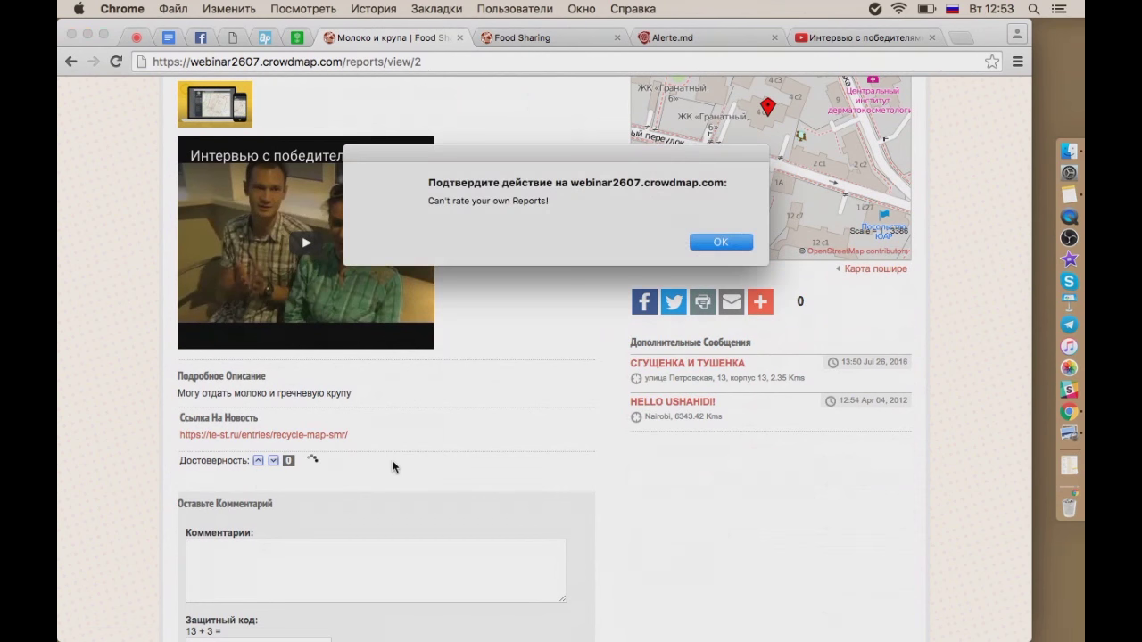
pyautogui.click(721, 241)
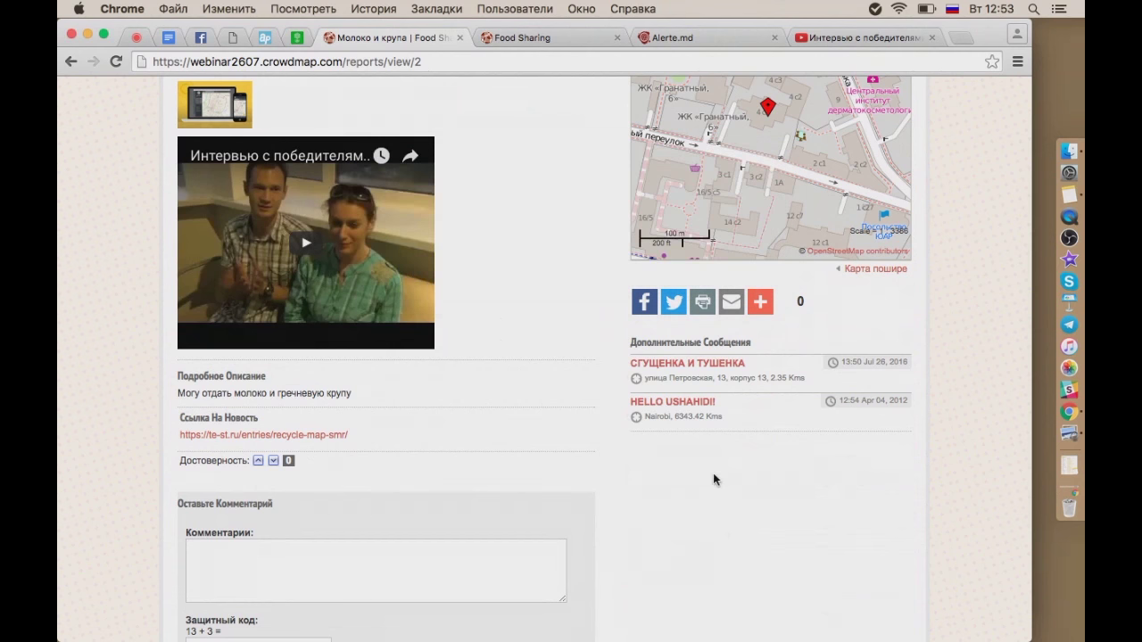
# Scroll through the rest of the report page, then go to the site's main page
pyautogui.scroll(-2, 708, 520)
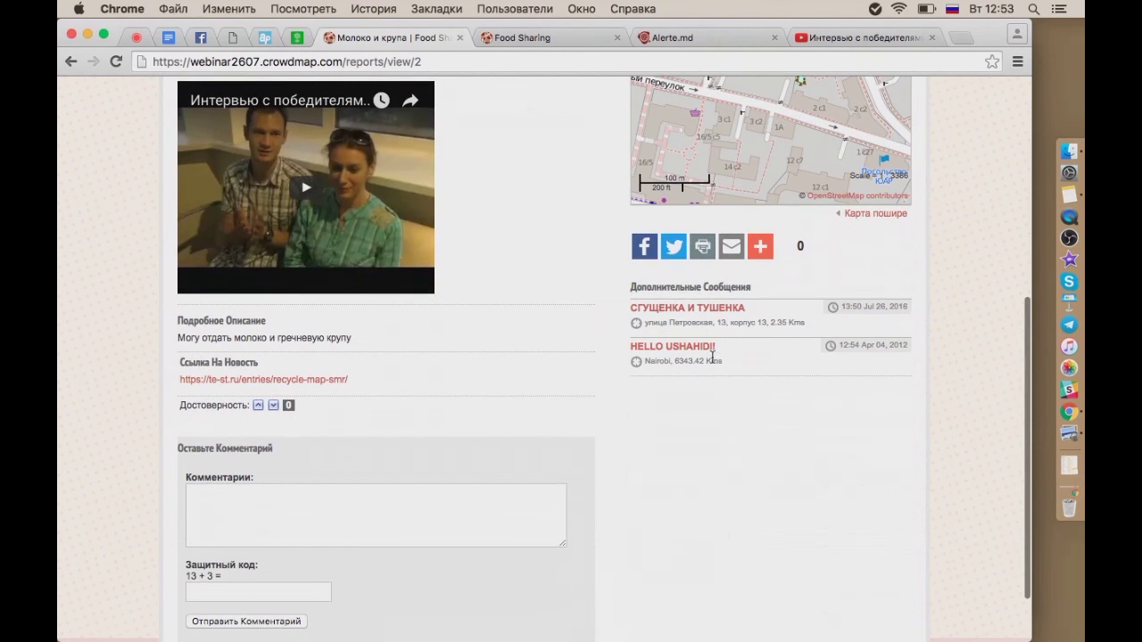
pyautogui.scroll(-2, 667, 434)
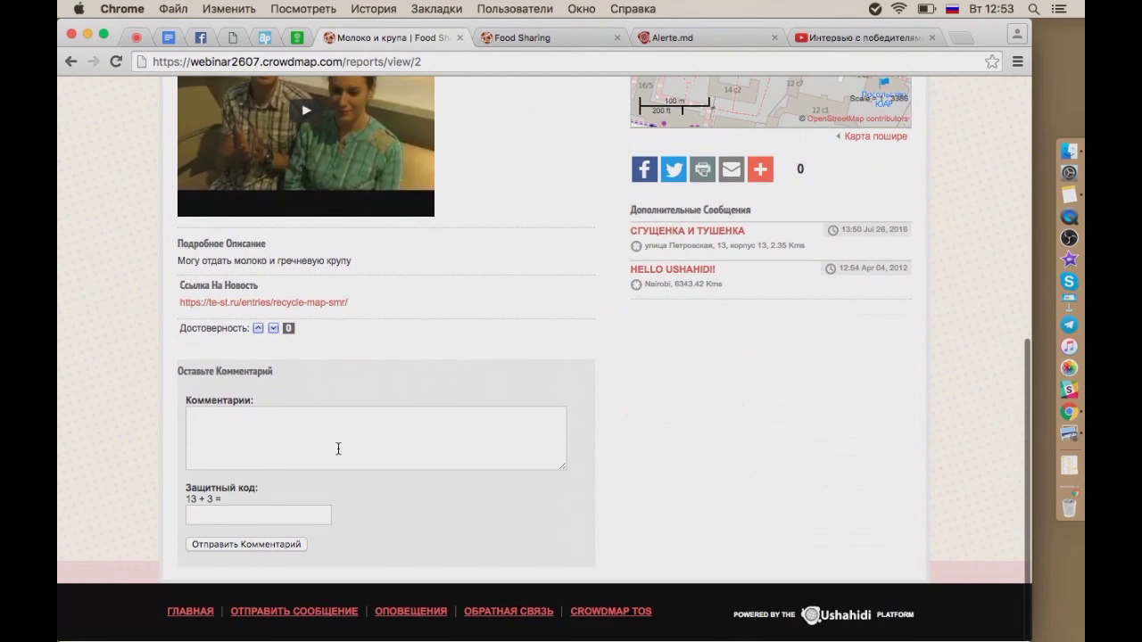
pyautogui.scroll(10, 472, 378)
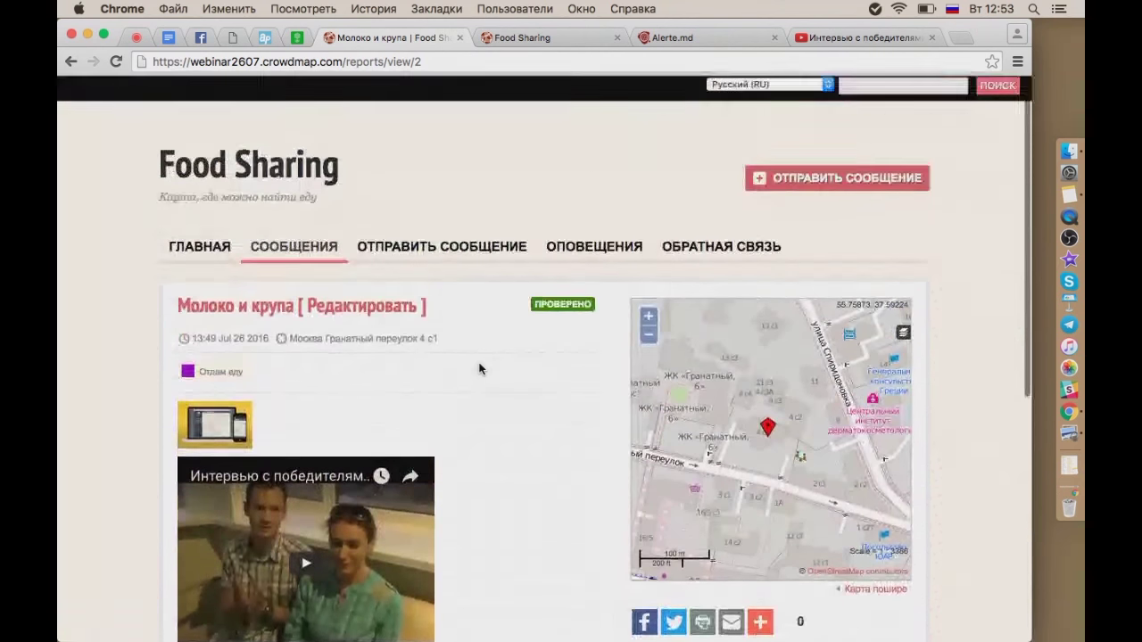
pyautogui.click(193, 282)
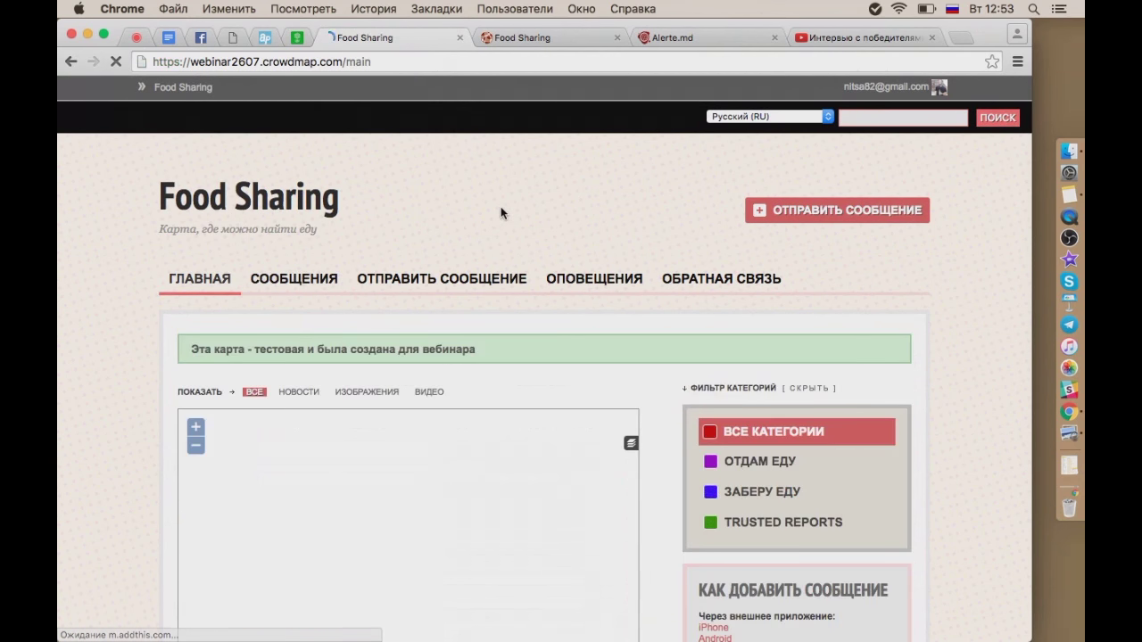
# Scroll the Food Sharing main page and go to the ОПОВЕЩЕНИЯ alerts subscription page
pyautogui.scroll(-3, 660, 444)
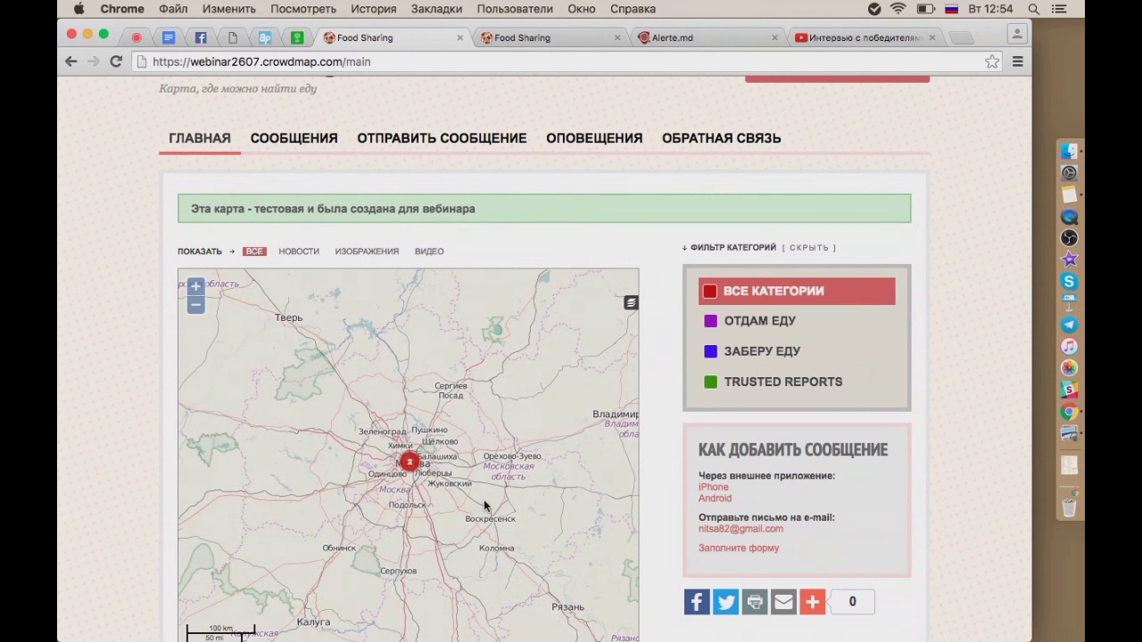
pyautogui.click(589, 157)
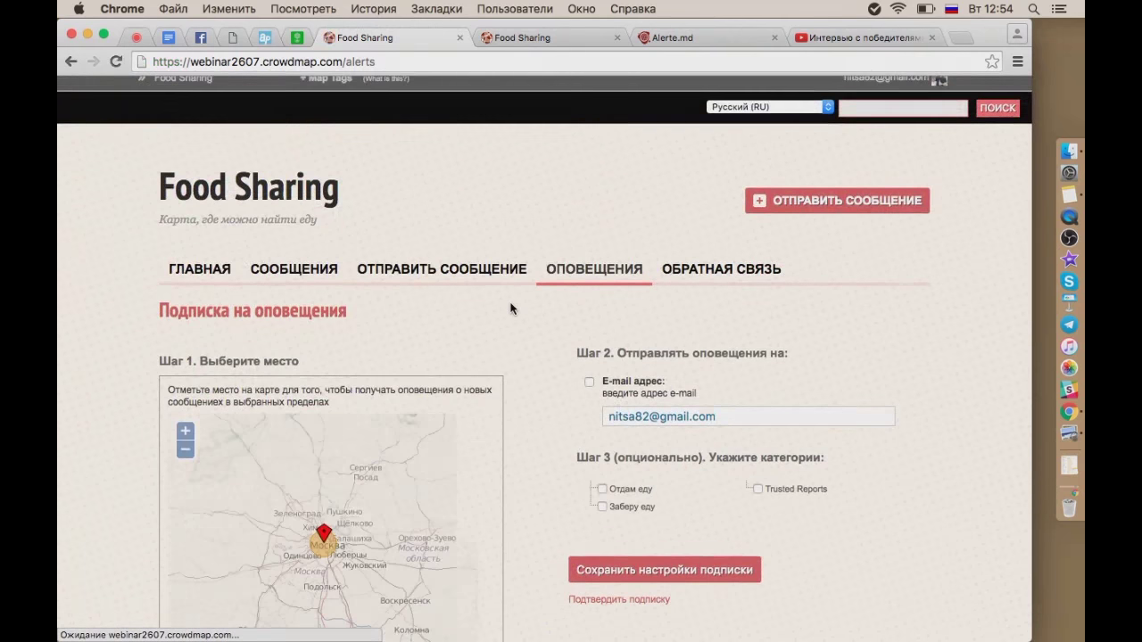
# Select the Отдам еду category and set the alert radius to 20 km
pyautogui.scroll(-2, 510, 309)
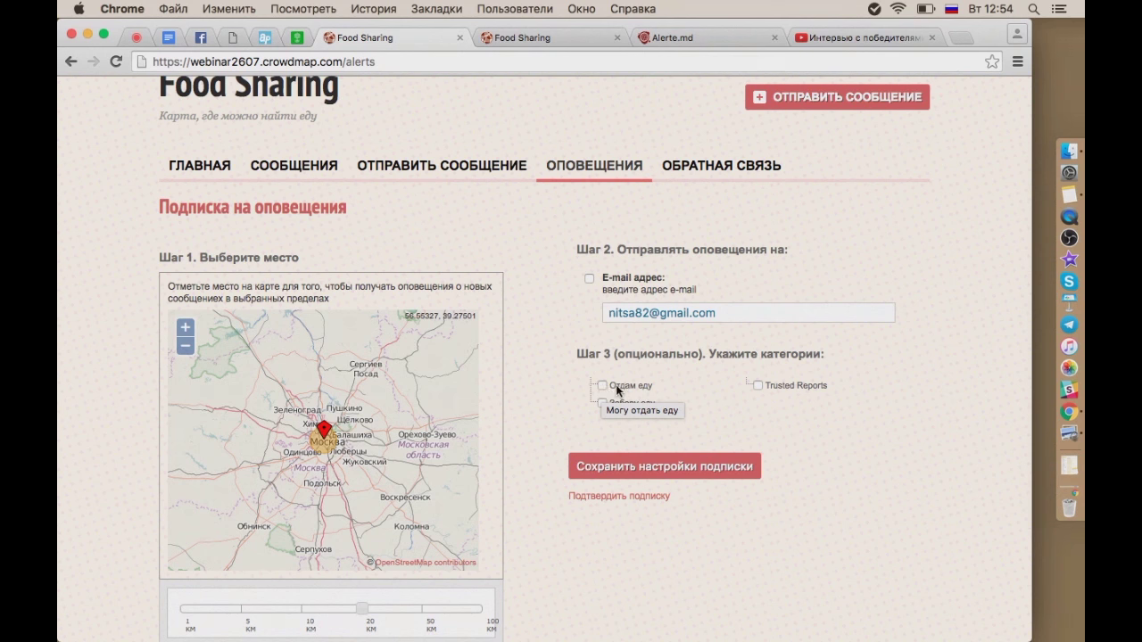
pyautogui.click(602, 385)
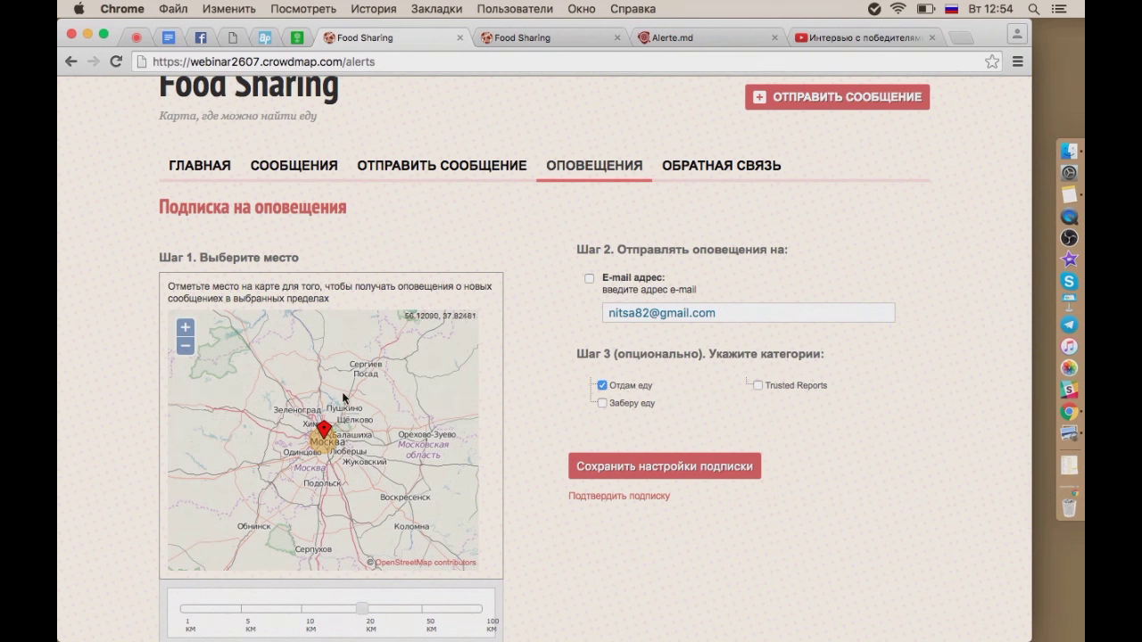
pyautogui.scroll(-2, 515, 487)
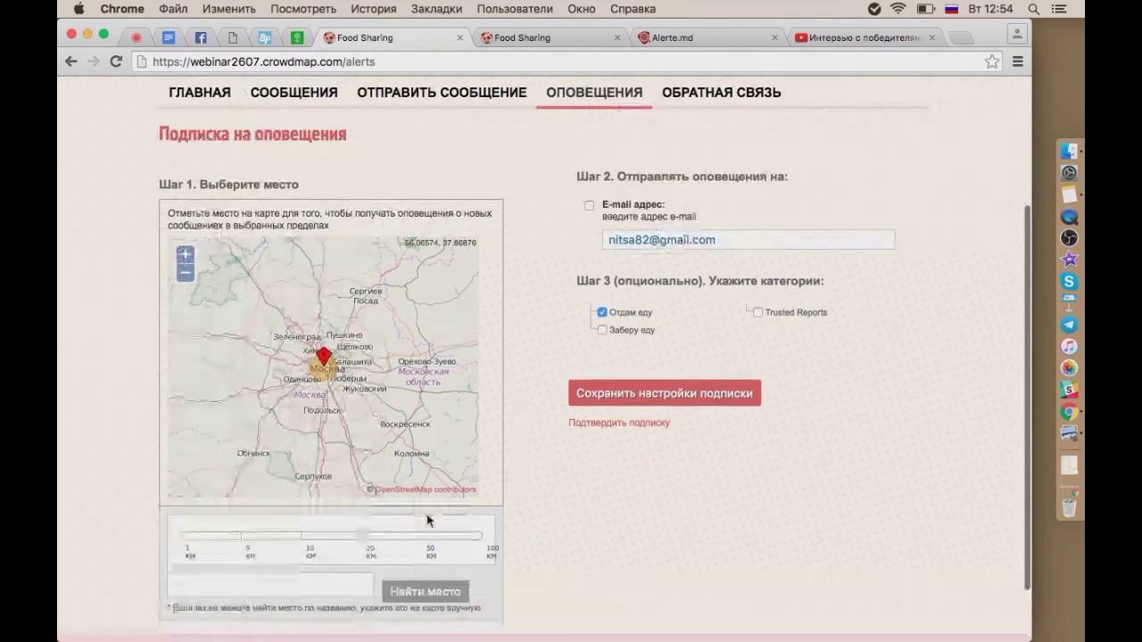
pyautogui.moveTo(365, 538)
pyautogui.moveTo(384, 536); pyautogui.dragTo(423, 537)
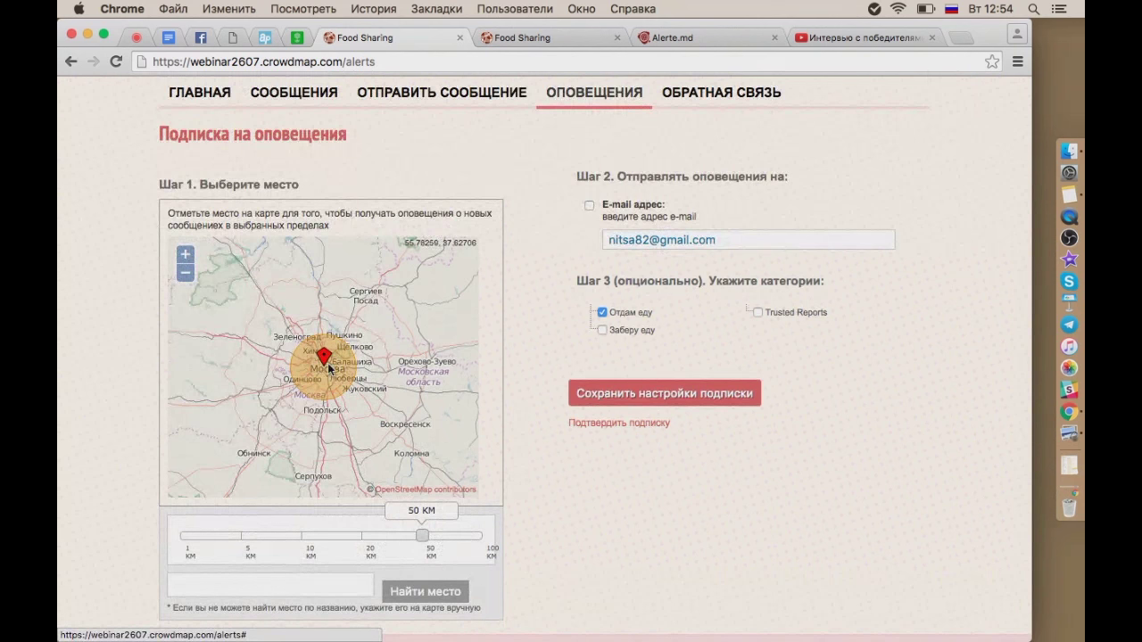
pyautogui.moveTo(422, 536); pyautogui.dragTo(390, 541)
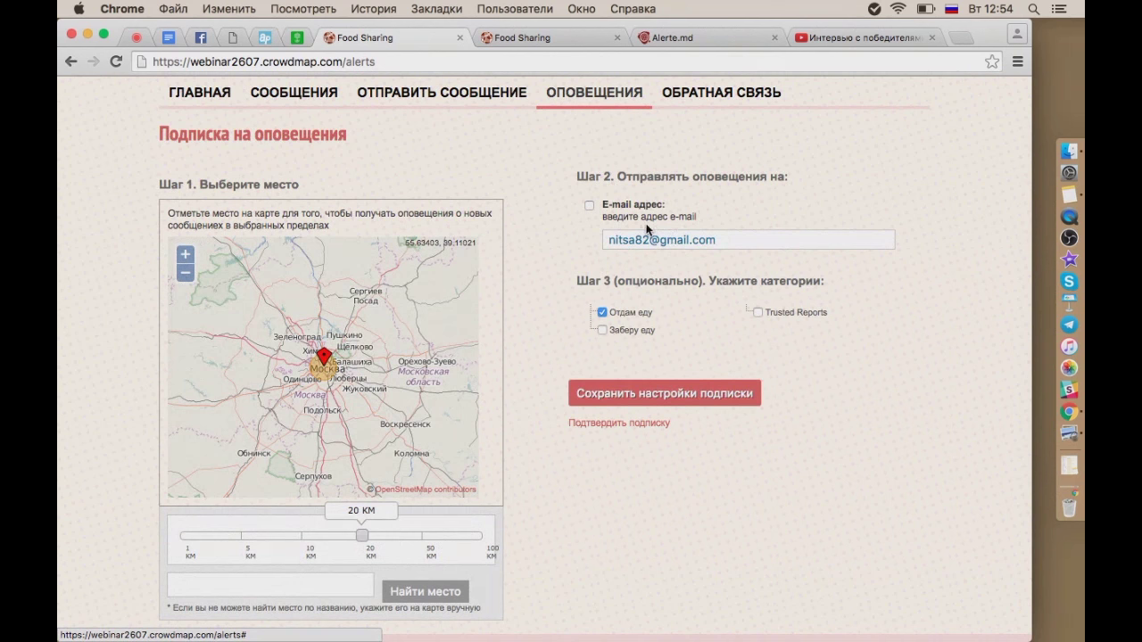
# Choose e-mail delivery and save the alert subscription settings
pyautogui.click(590, 206)
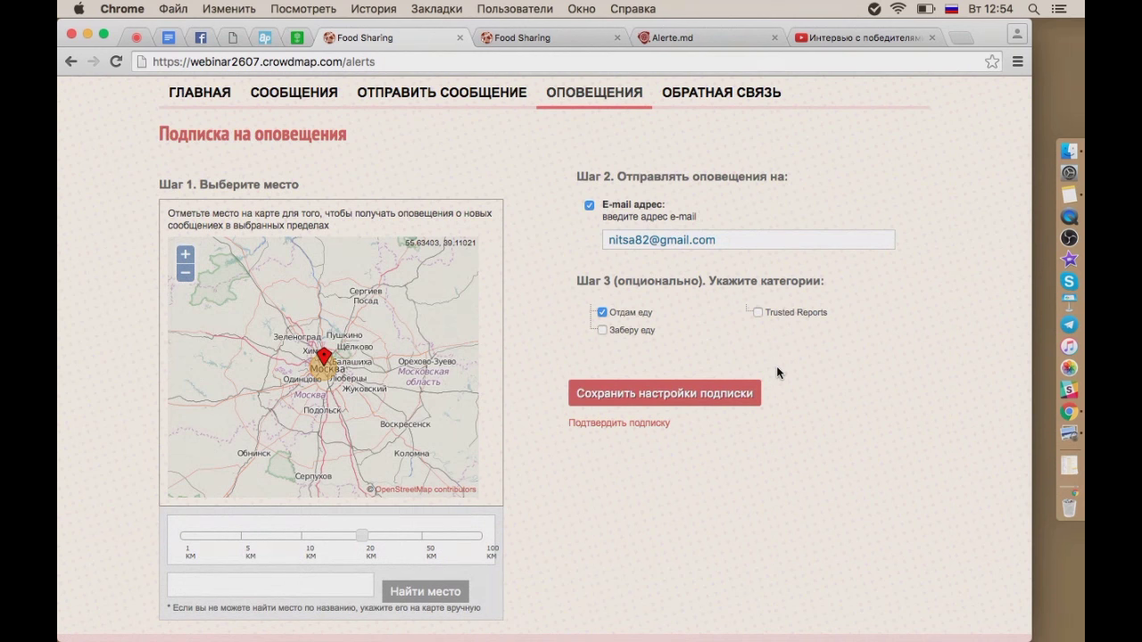
pyautogui.click(719, 403)
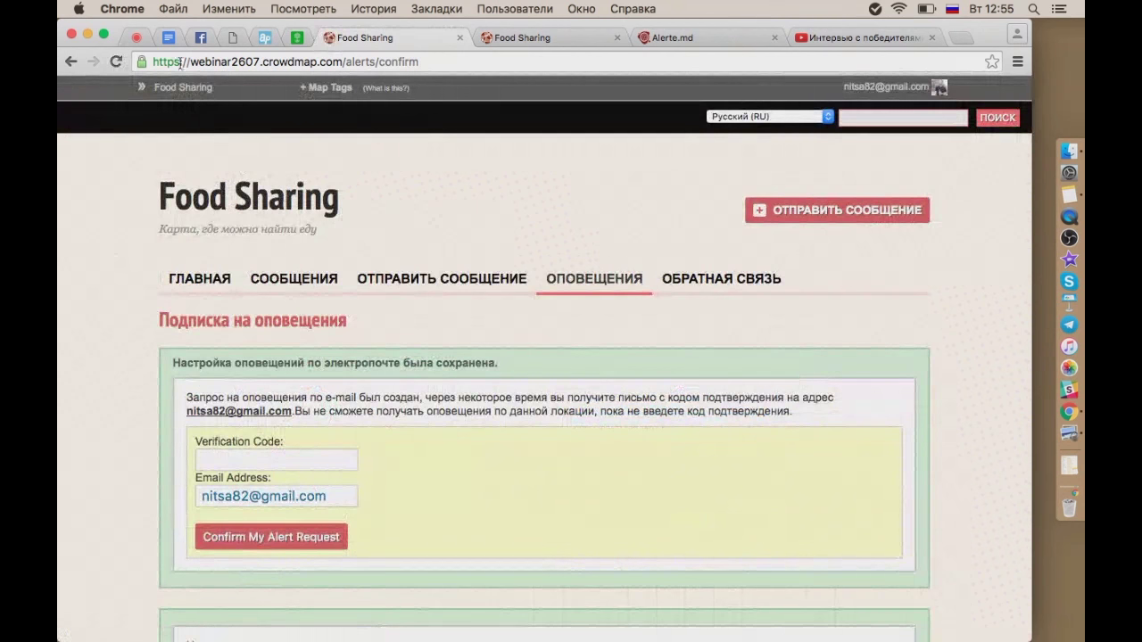
pyautogui.click(959, 37)
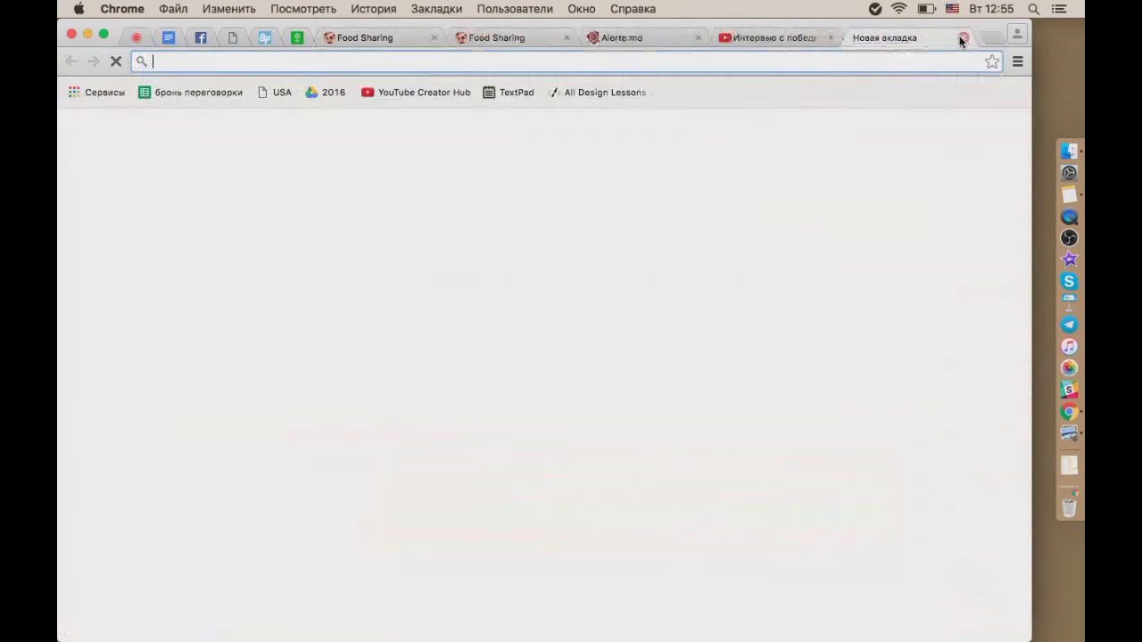
# Load gmail.com and follow the verification link in the Food Sharing confirmation email
pyautogui.write('gmail.com')
pyautogui.press('Return')
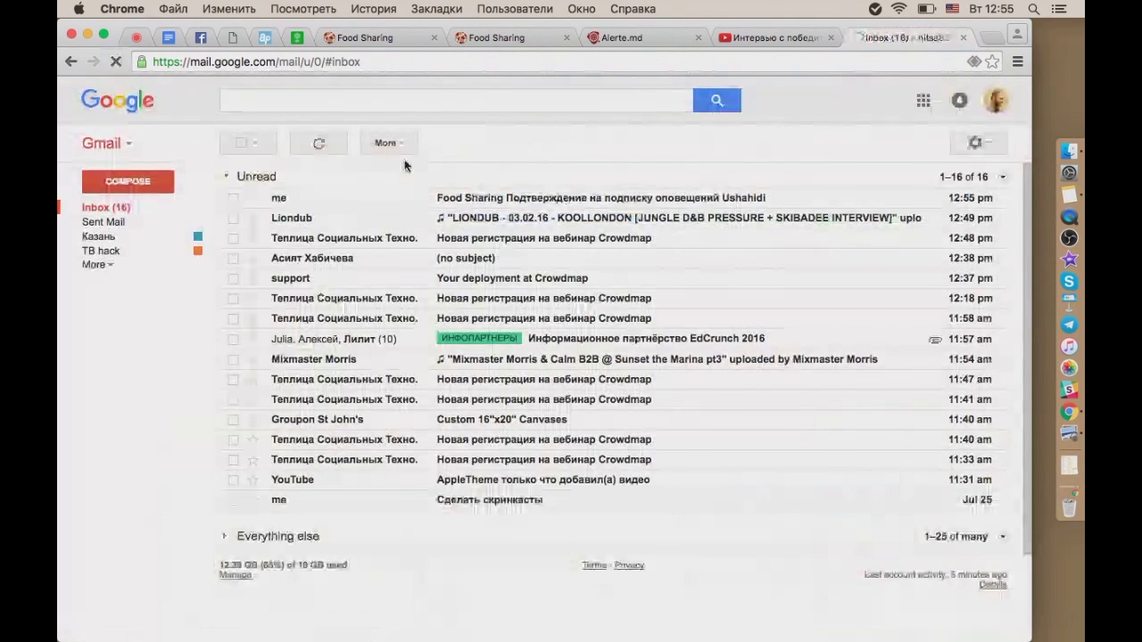
pyautogui.click(505, 198)
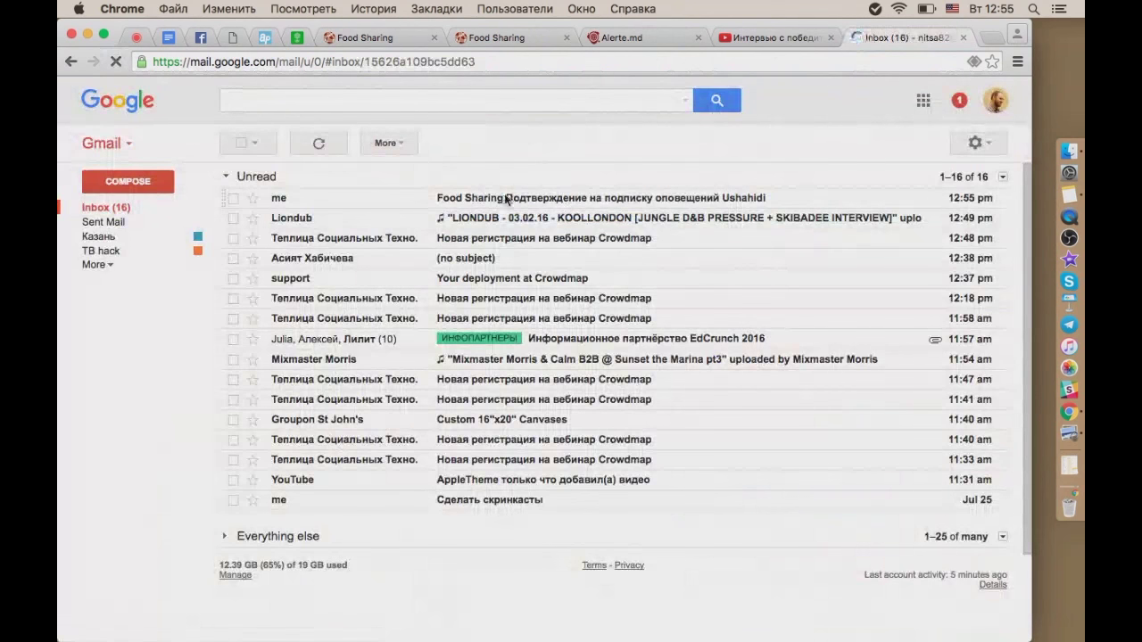
pyautogui.click(492, 375)
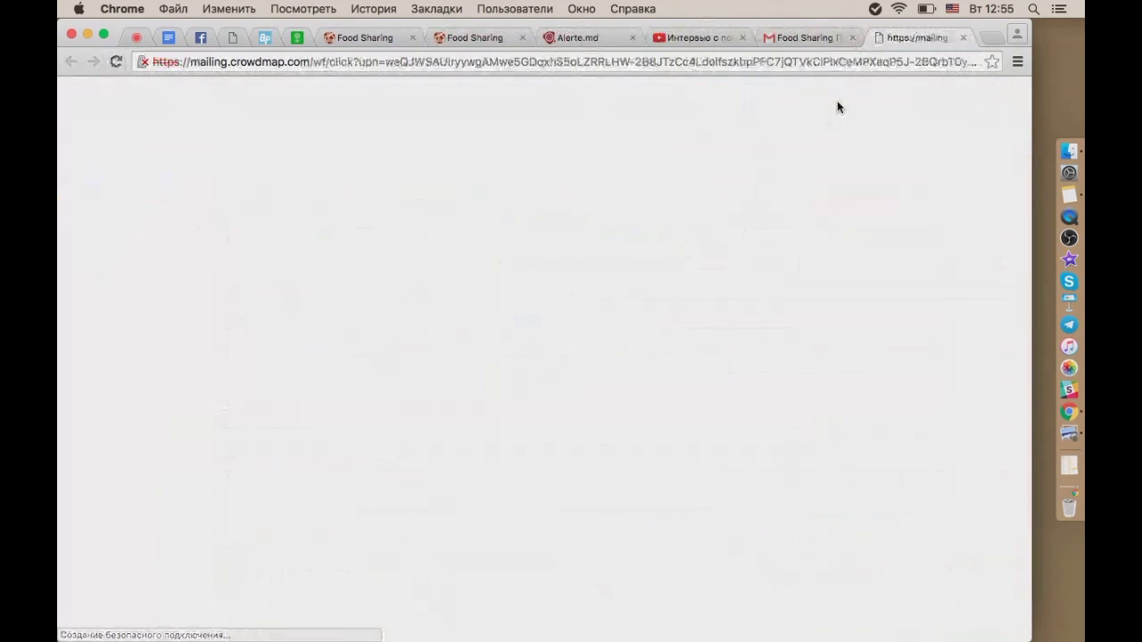
# Expand the mailing.crowdmap.com security warning details and reload the page
pyautogui.click(364, 471)
pyautogui.scroll(-3, 591, 455)
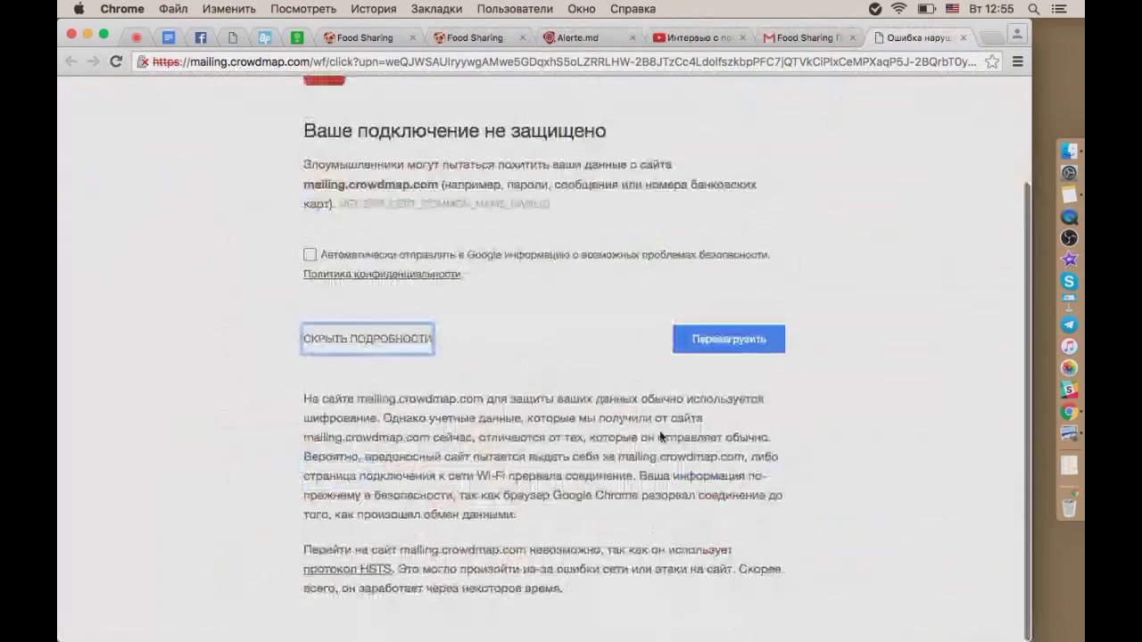
pyautogui.scroll(-1, 576, 397)
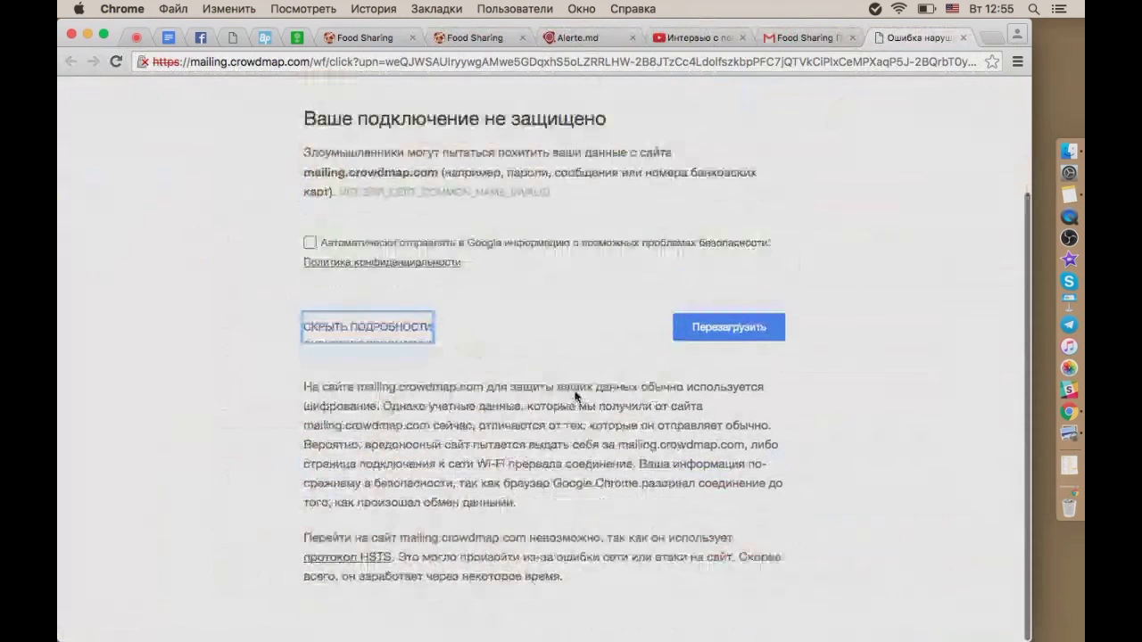
pyautogui.scroll(1, 576, 397)
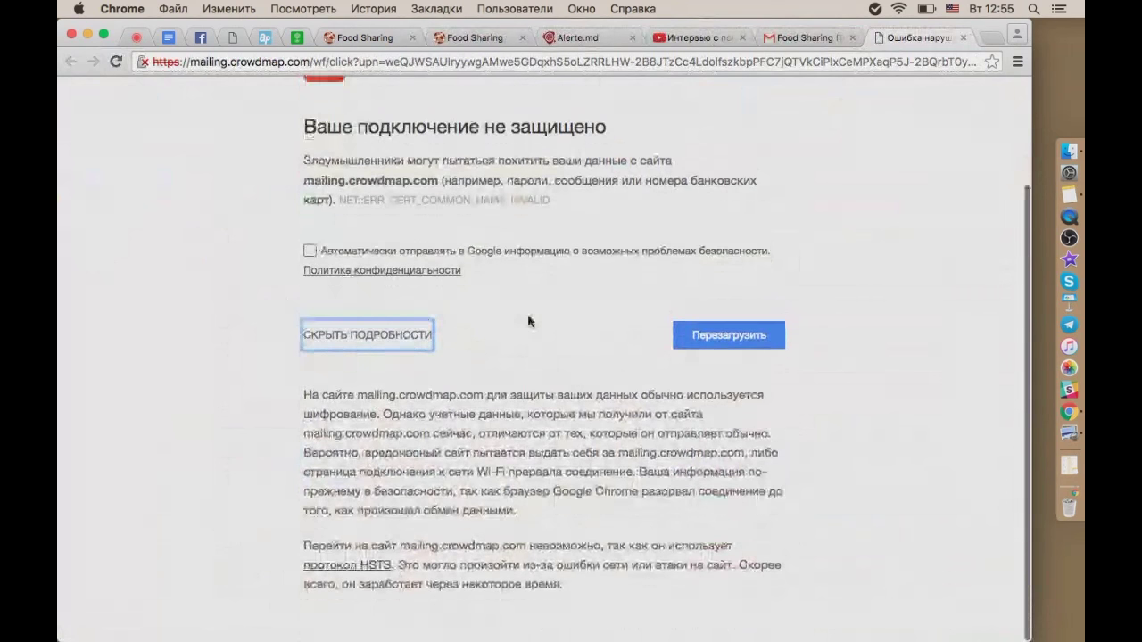
pyautogui.scroll(4, 528, 321)
pyautogui.click(729, 467)
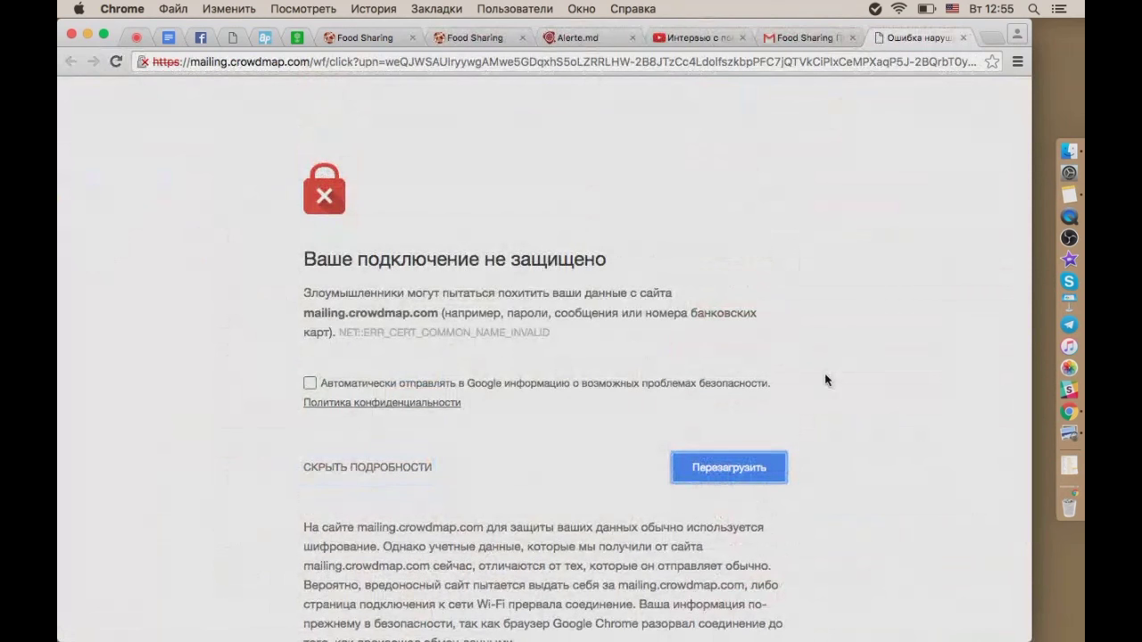
# Show the warning details again and try changing the link address from https to http
pyautogui.scroll(-5, 825, 381)
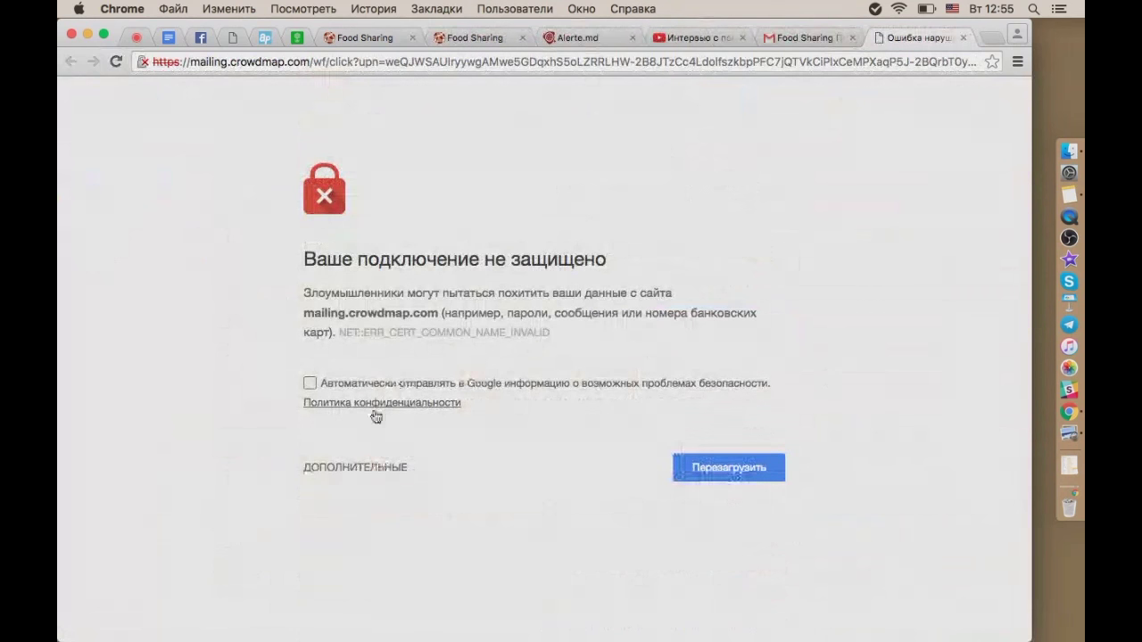
pyautogui.click(348, 468)
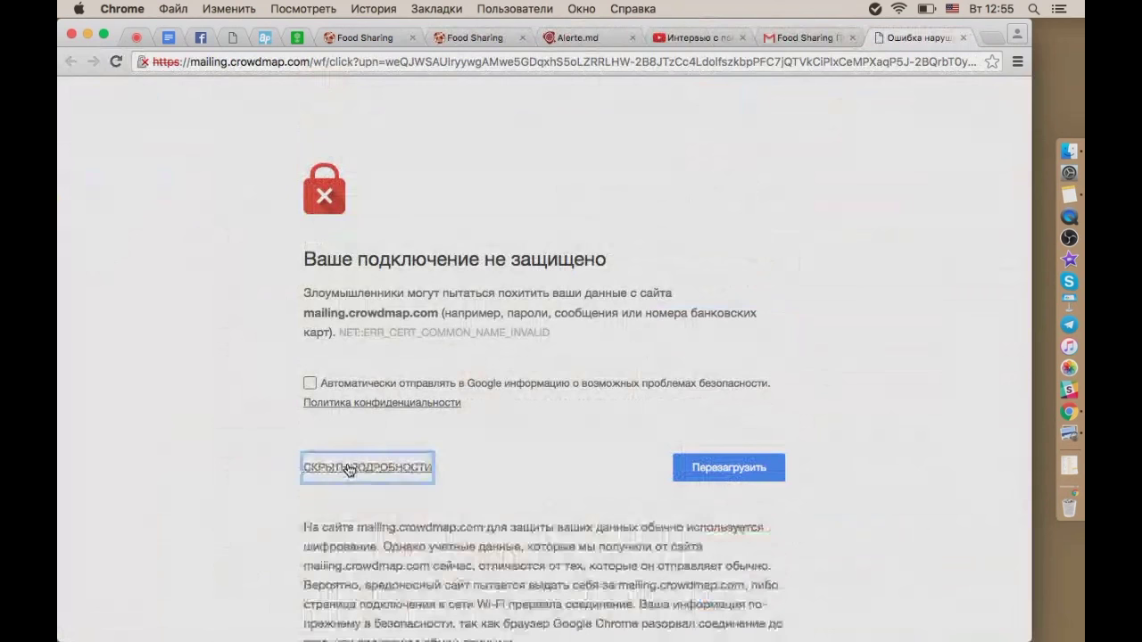
pyautogui.scroll(-3, 578, 479)
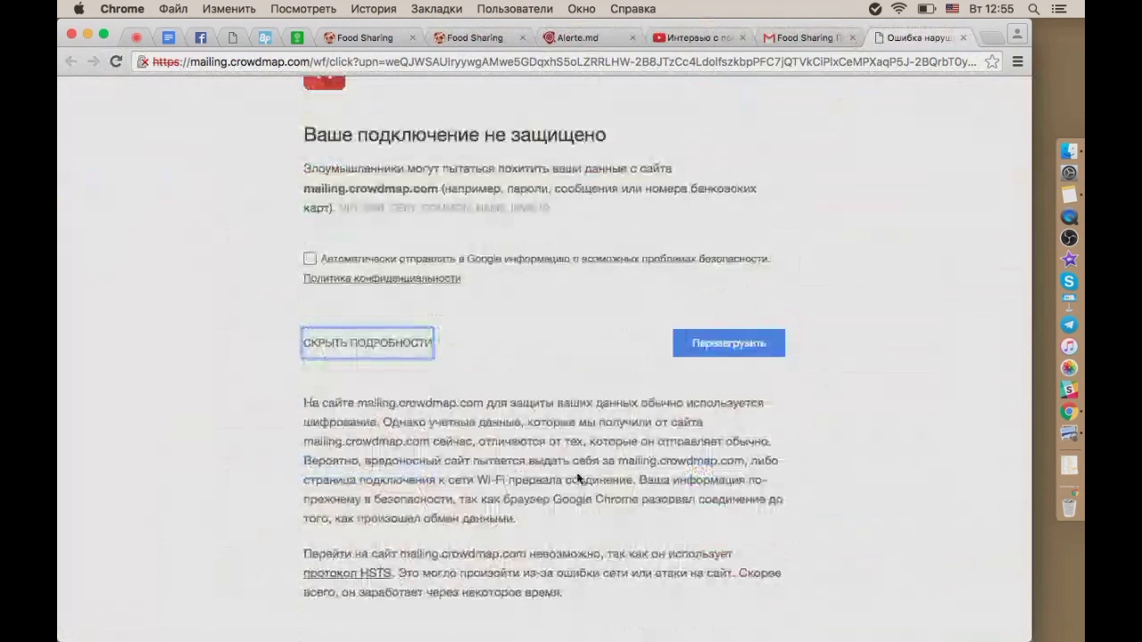
pyautogui.scroll(3, 579, 479)
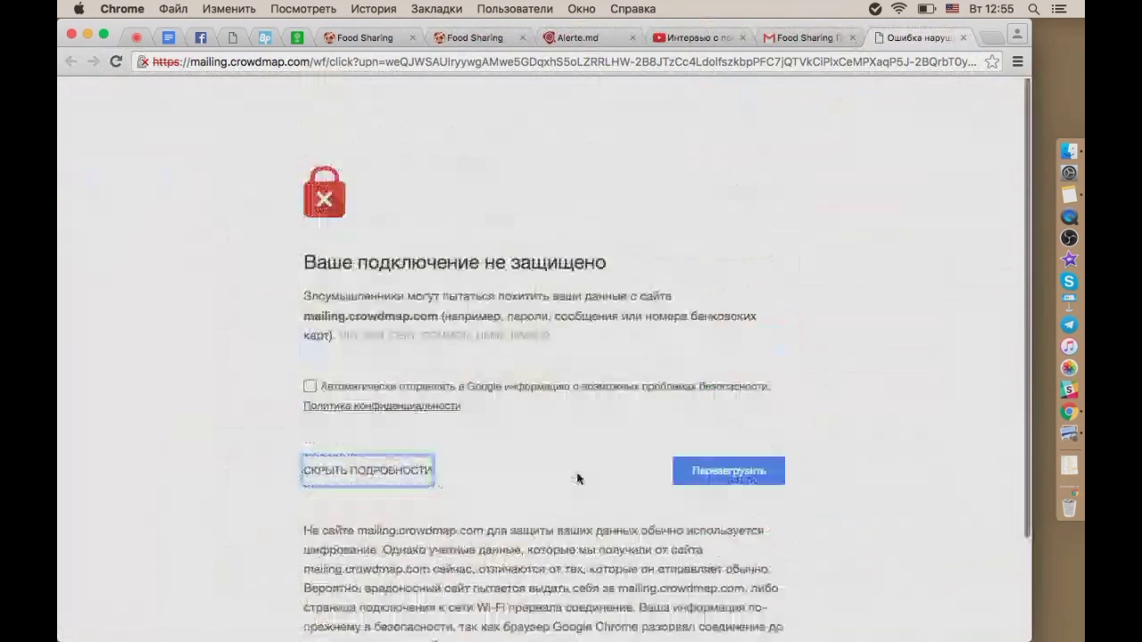
pyautogui.click(180, 61)
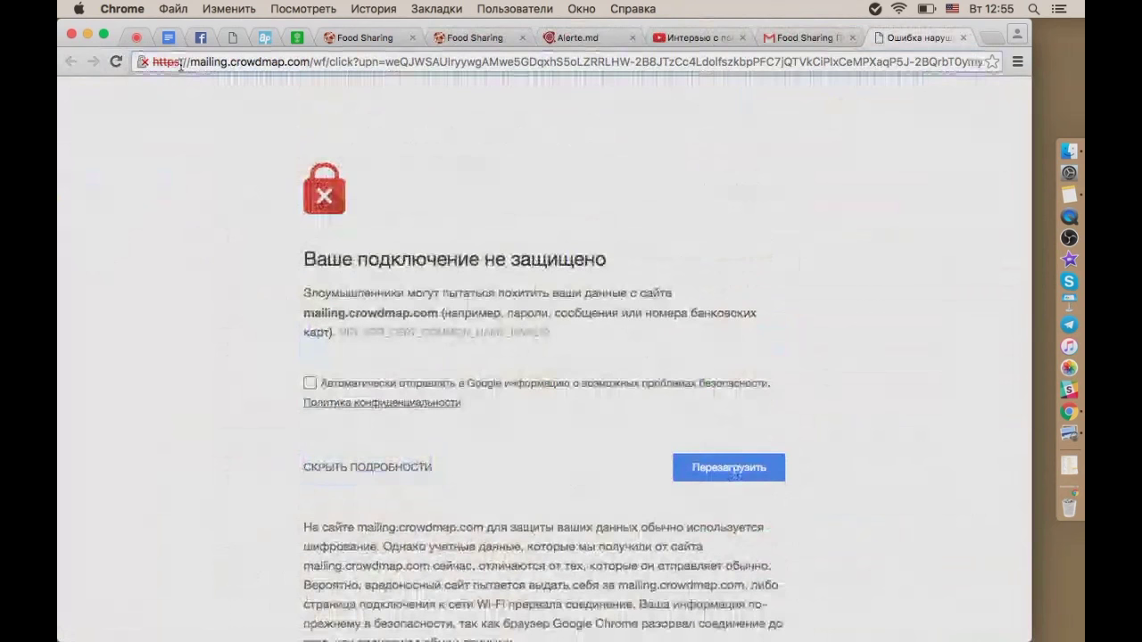
pyautogui.press('BackSpace')
pyautogui.press('Return')
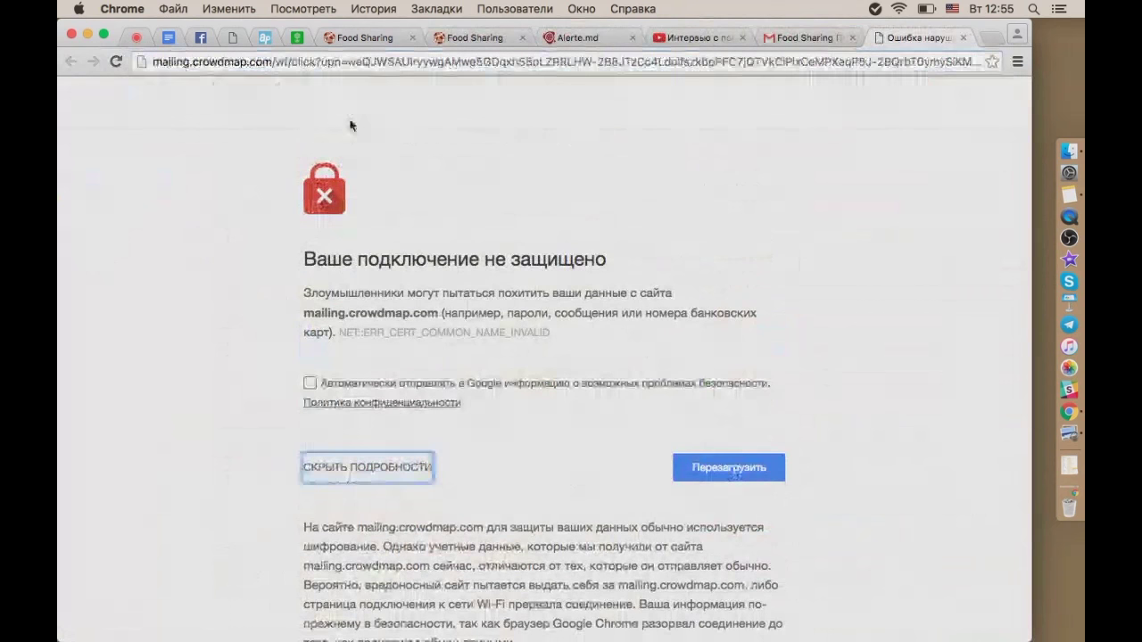
# Revisit the email and inbox, then tick the report-to-Google checkbox and reload the warning page
pyautogui.click(815, 33)
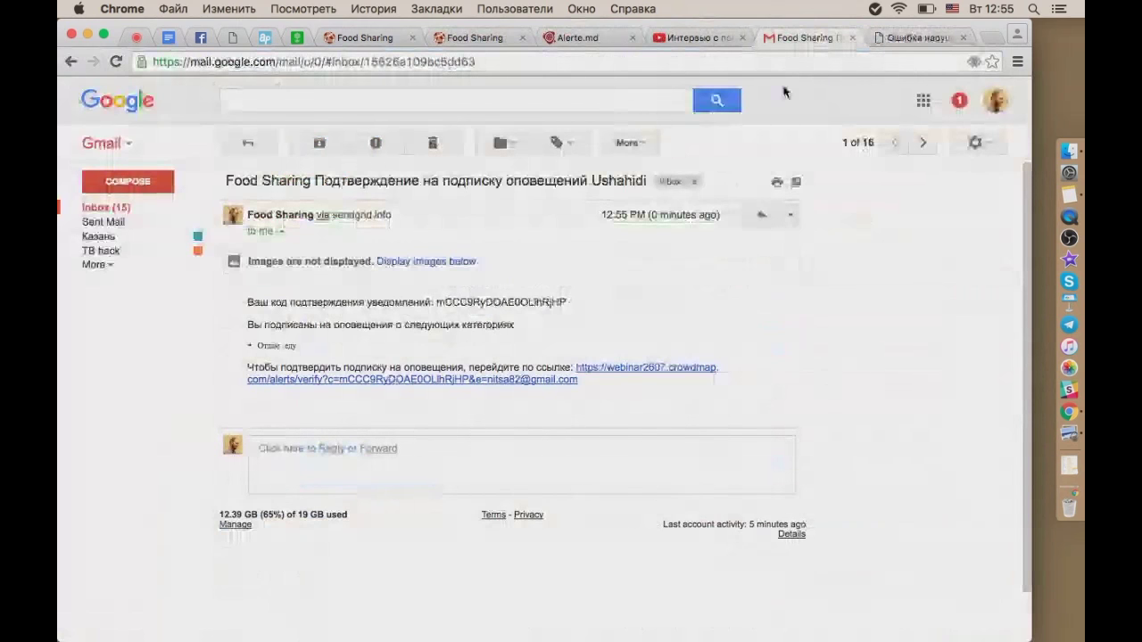
pyautogui.click(125, 210)
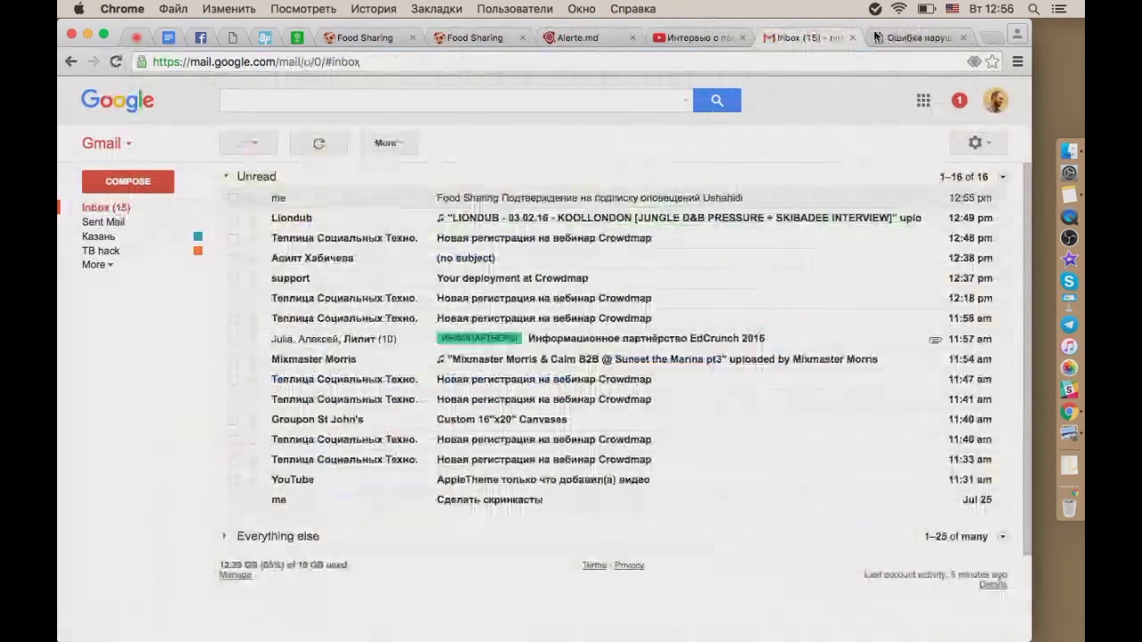
pyautogui.click(914, 38)
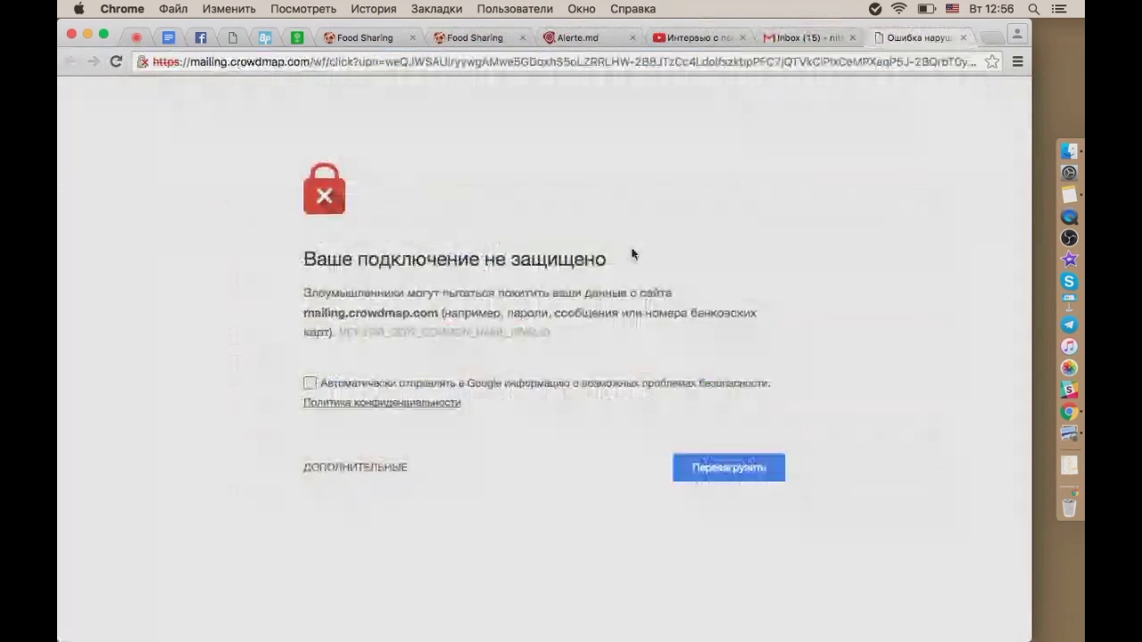
pyautogui.click(309, 383)
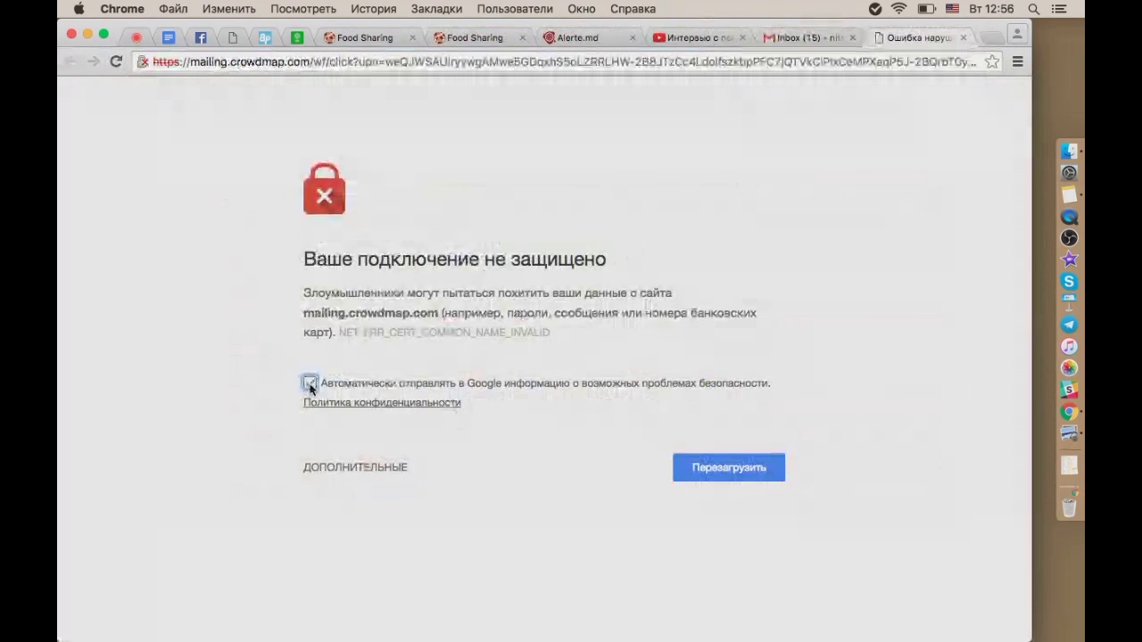
pyautogui.click(371, 468)
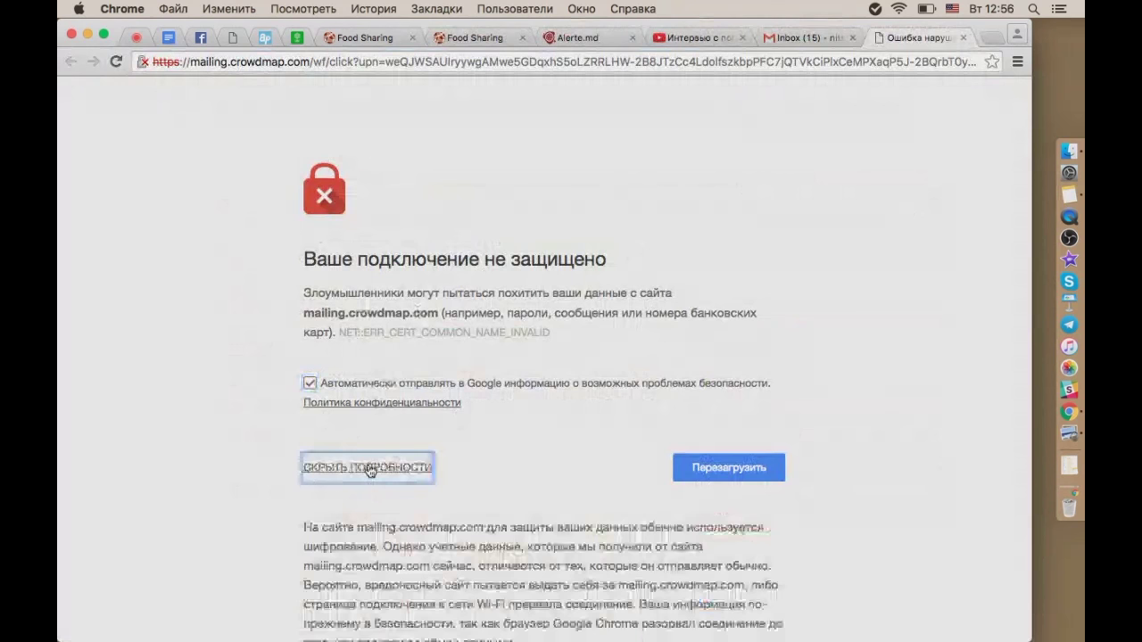
pyautogui.scroll(-3, 430, 577)
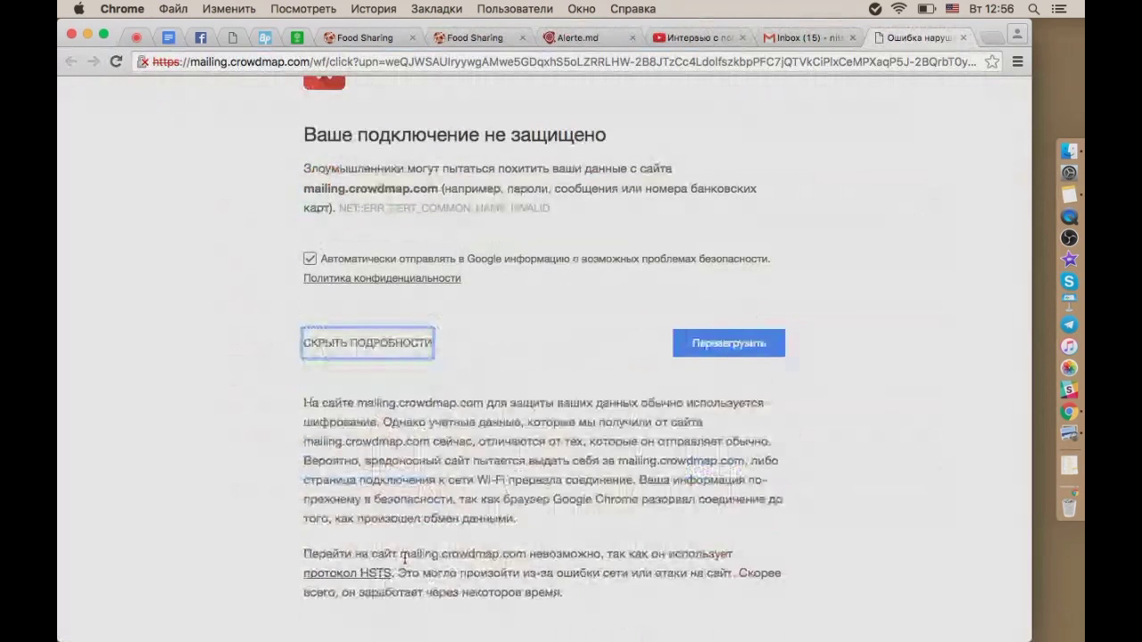
pyautogui.click(722, 353)
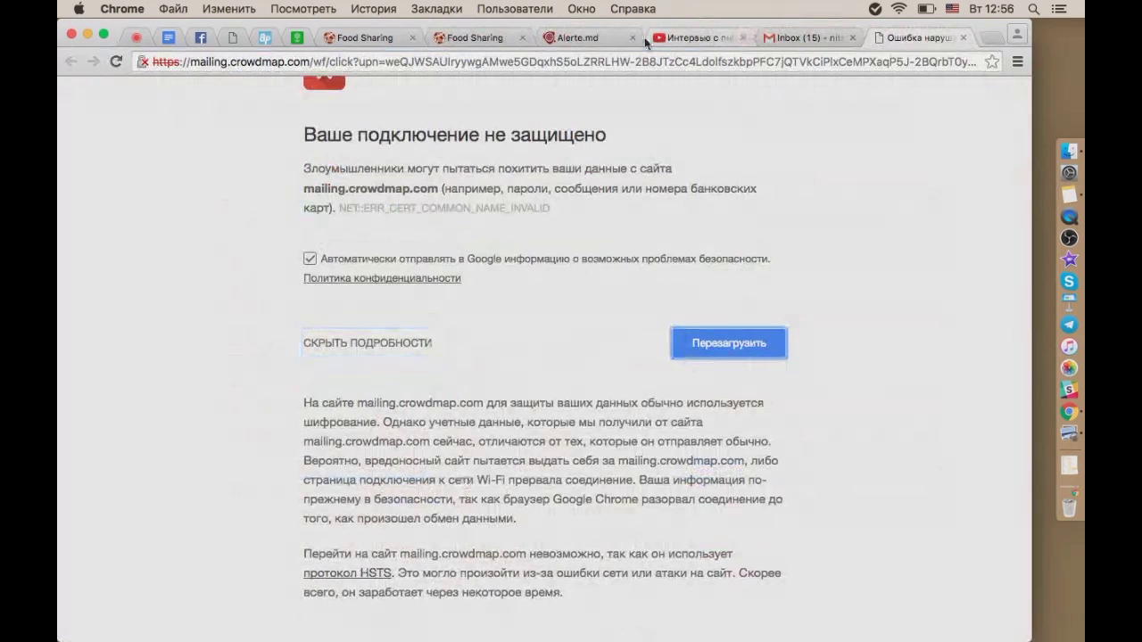
pyautogui.click(590, 39)
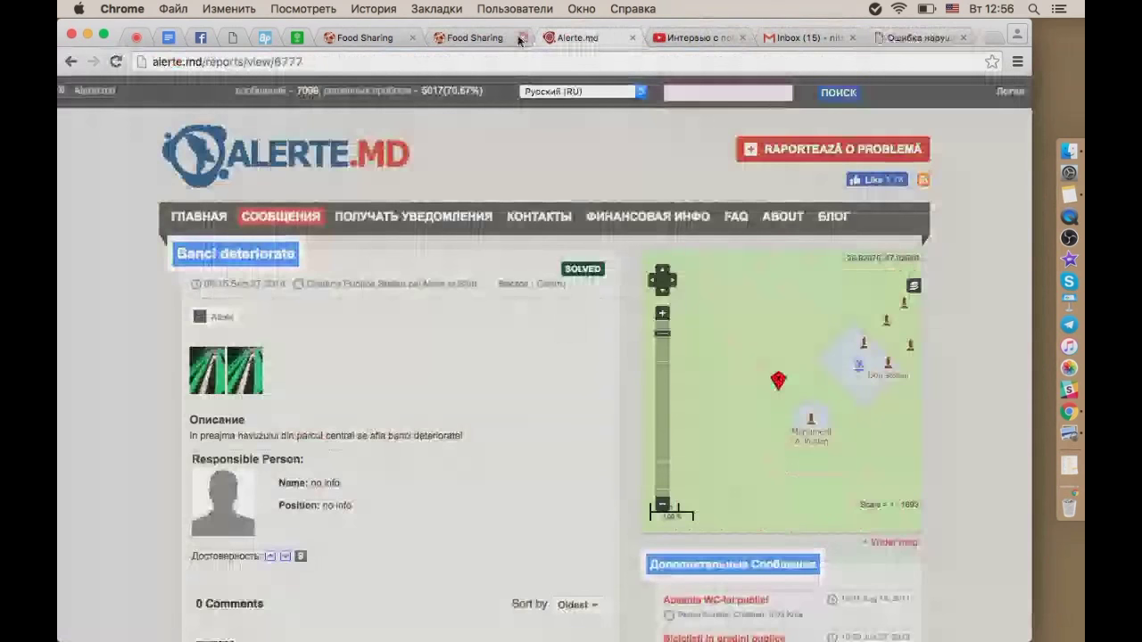
# Look over the Food Sharing alerts/confirm page awaiting a code, then return to the Gmail Inbox
pyautogui.click(474, 39)
pyautogui.click(374, 39)
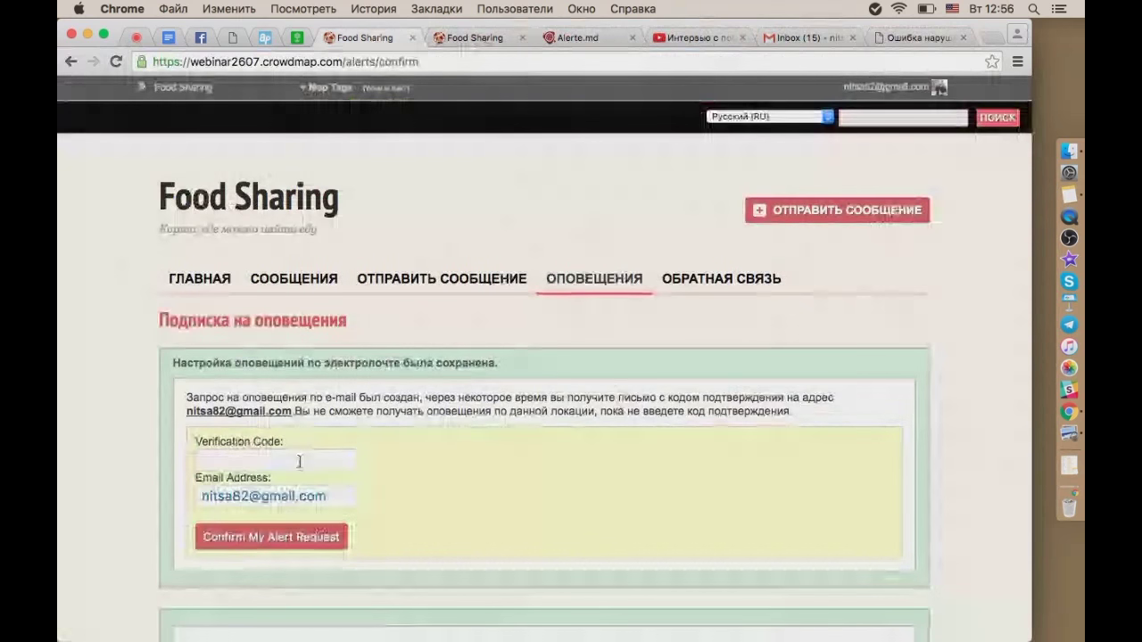
pyautogui.scroll(-3, 522, 536)
pyautogui.scroll(1, 522, 536)
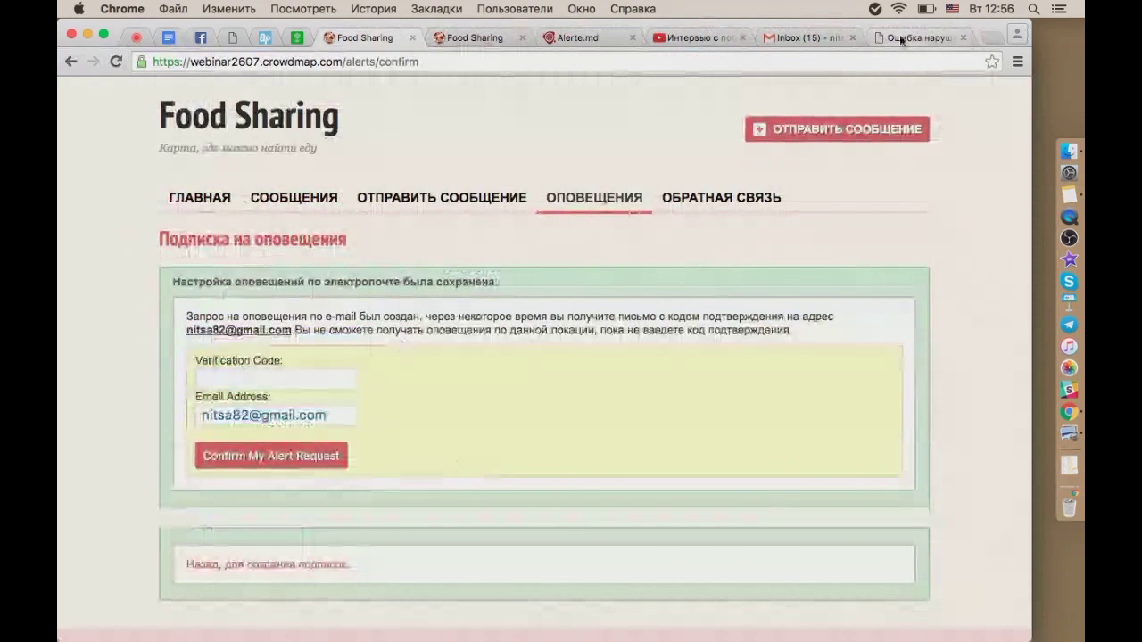
pyautogui.click(802, 37)
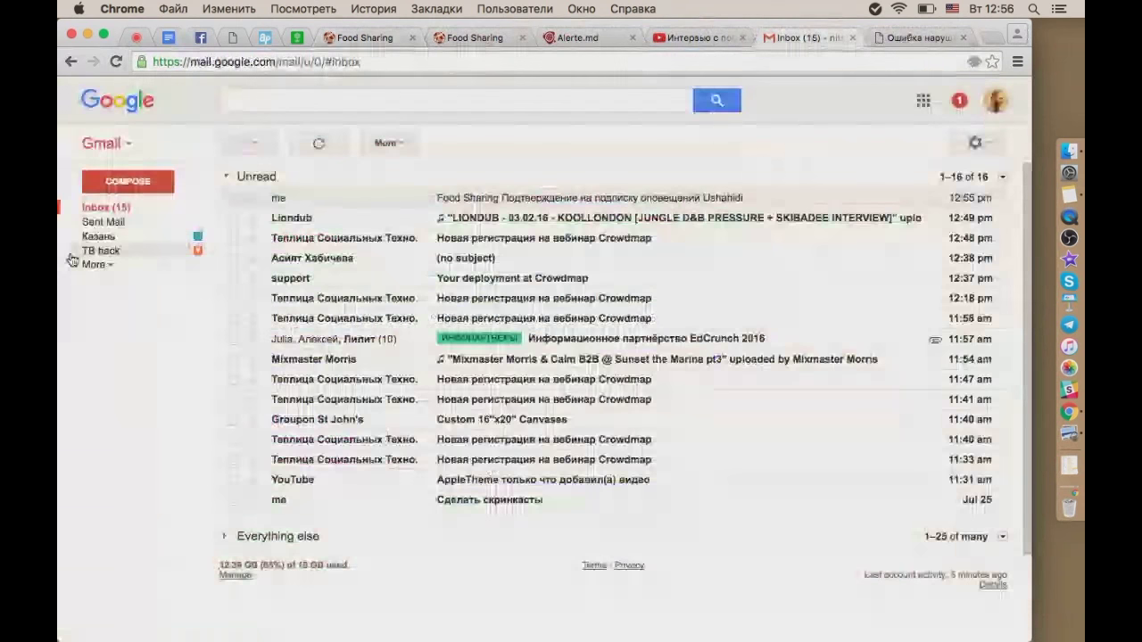
# Check Spam, then find the Food Sharing email under Everything else and select its verification code
pyautogui.click(93, 265)
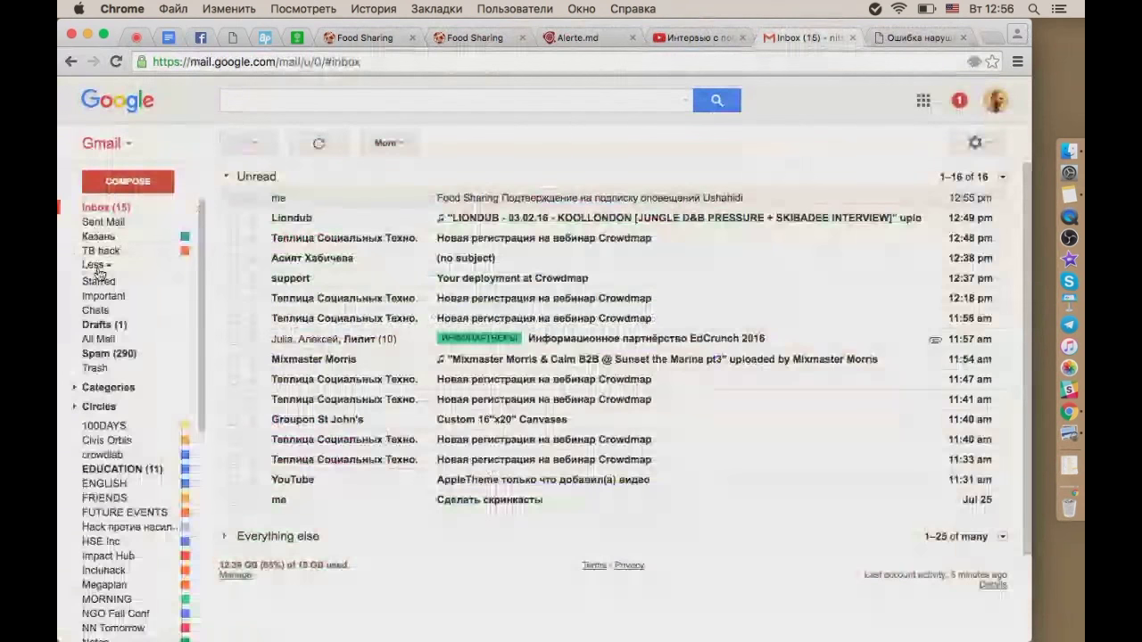
pyautogui.click(109, 354)
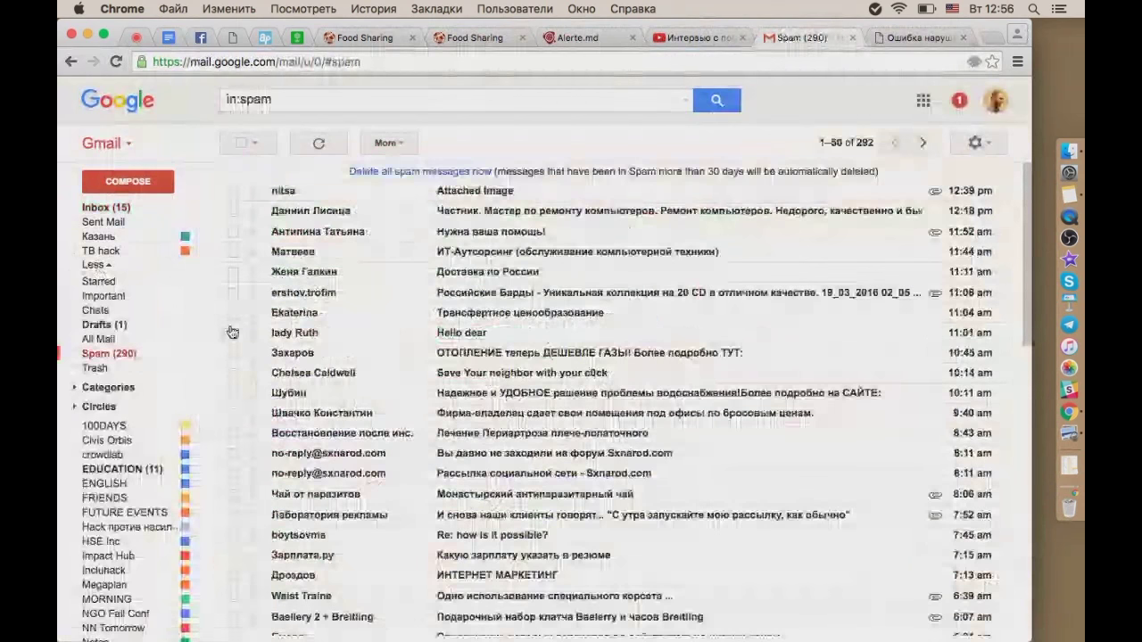
pyautogui.click(103, 207)
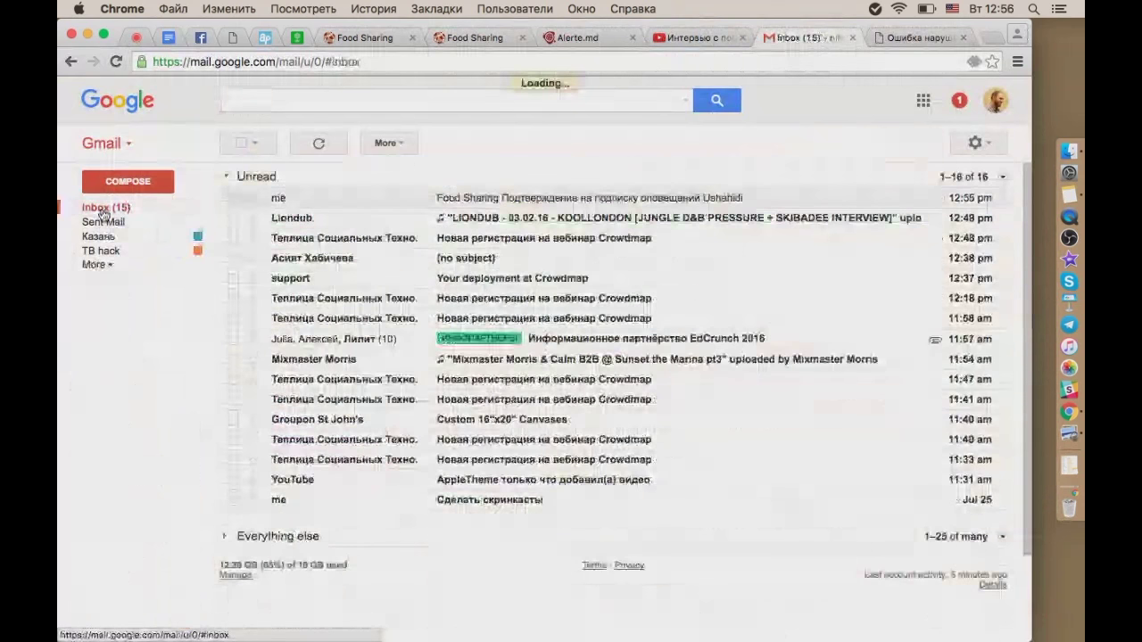
pyautogui.click(268, 517)
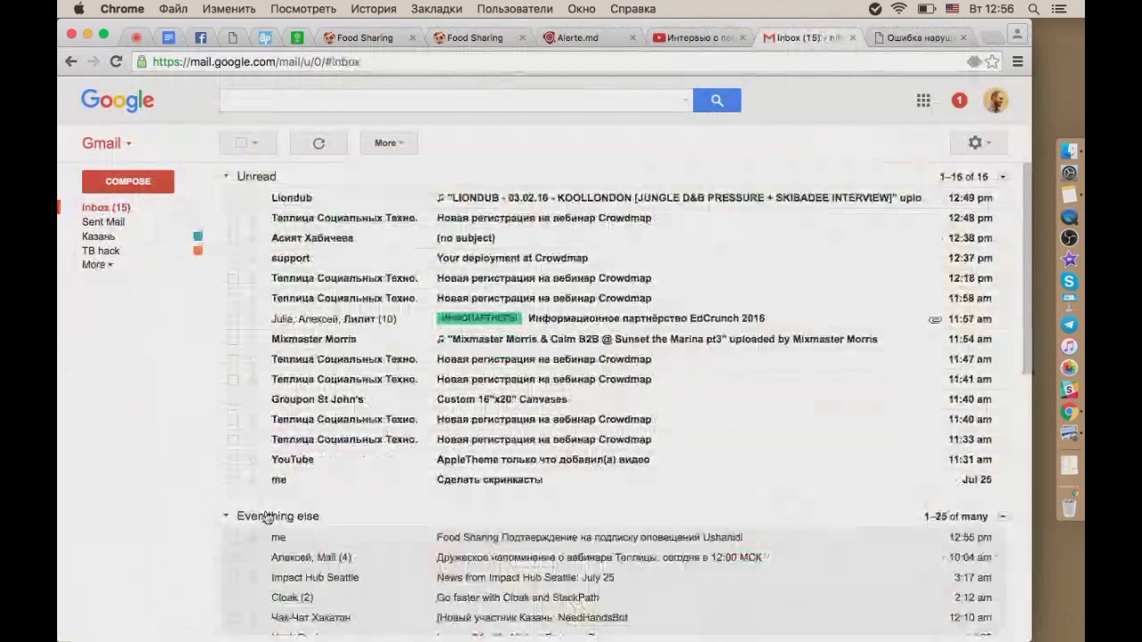
pyautogui.click(511, 539)
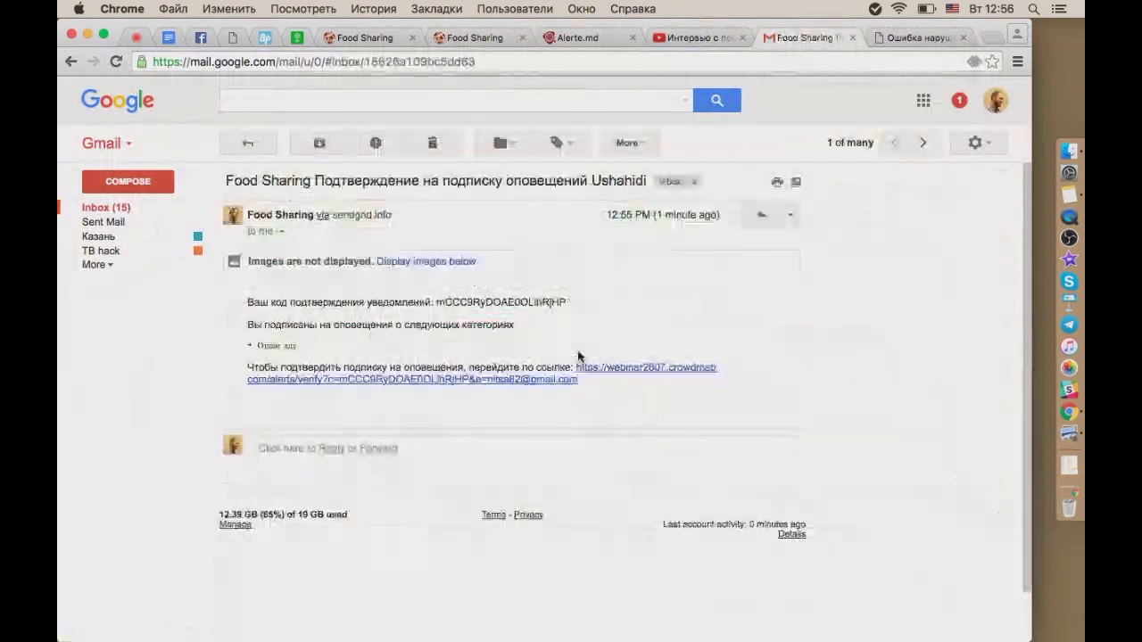
pyautogui.moveTo(569, 303); pyautogui.dragTo(437, 304)
pyautogui.press('super+c')
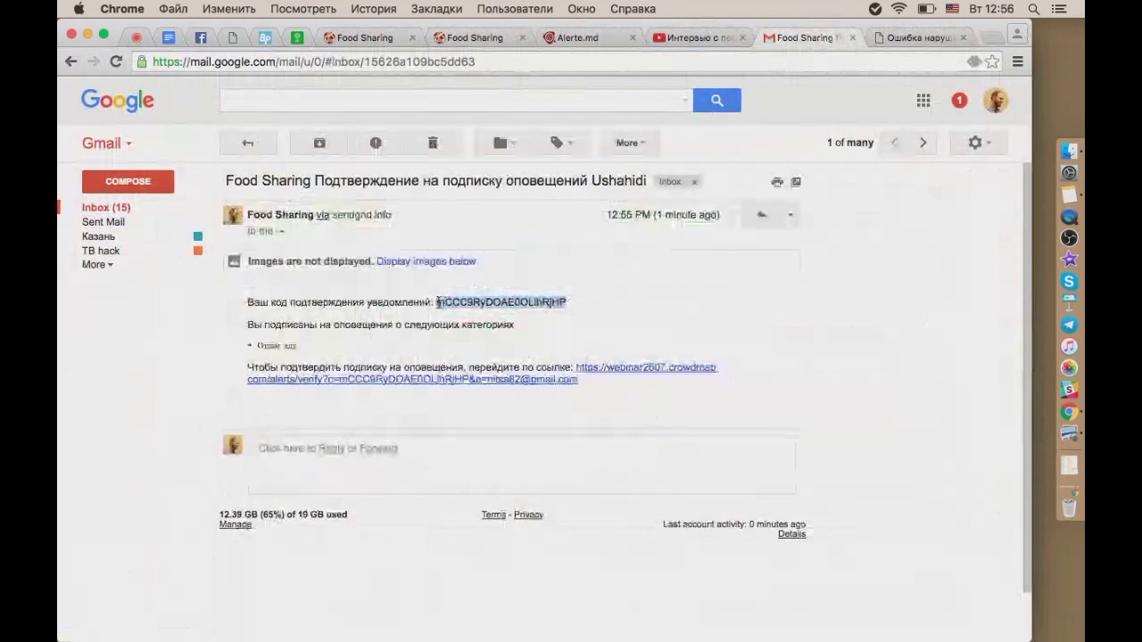
# Paste the code into the Verification Code field and submit Confirm My Alert Request
pyautogui.click(475, 38)
pyautogui.click(277, 378)
pyautogui.press('super+v')
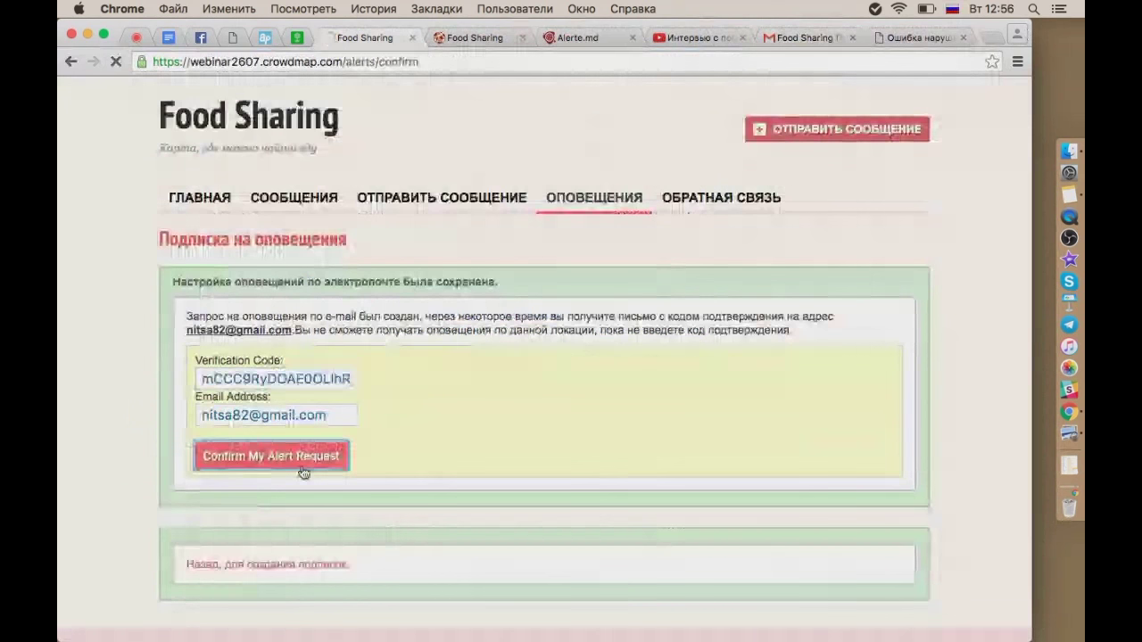
pyautogui.click(299, 459)
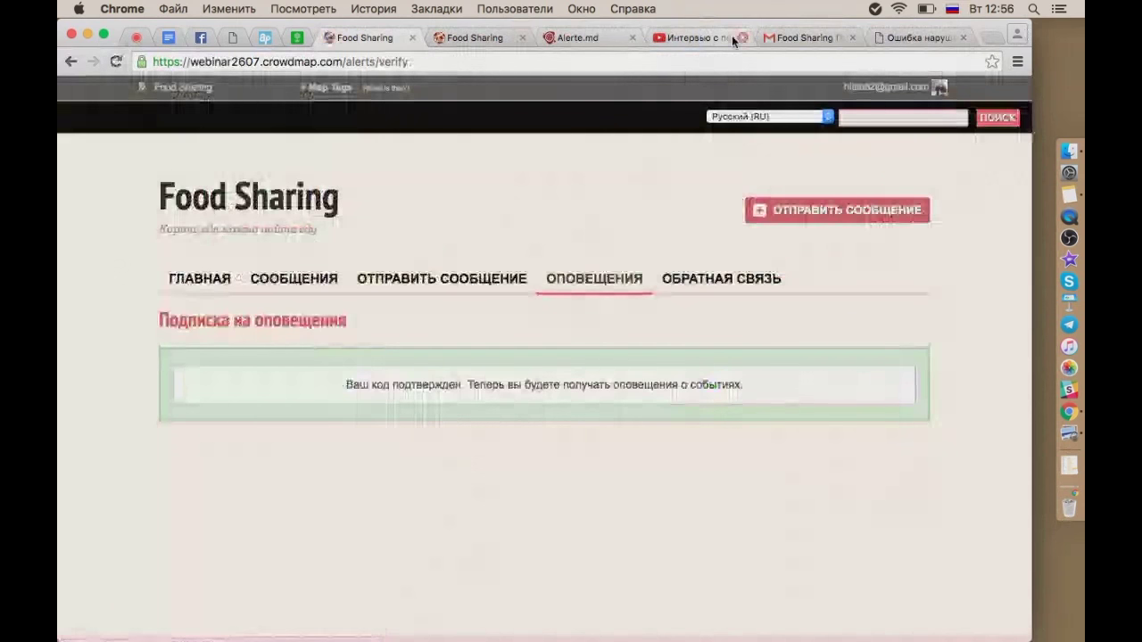
# Go back to the Gmail confirmation e-mail, then over to the Mind conference page
pyautogui.click(804, 40)
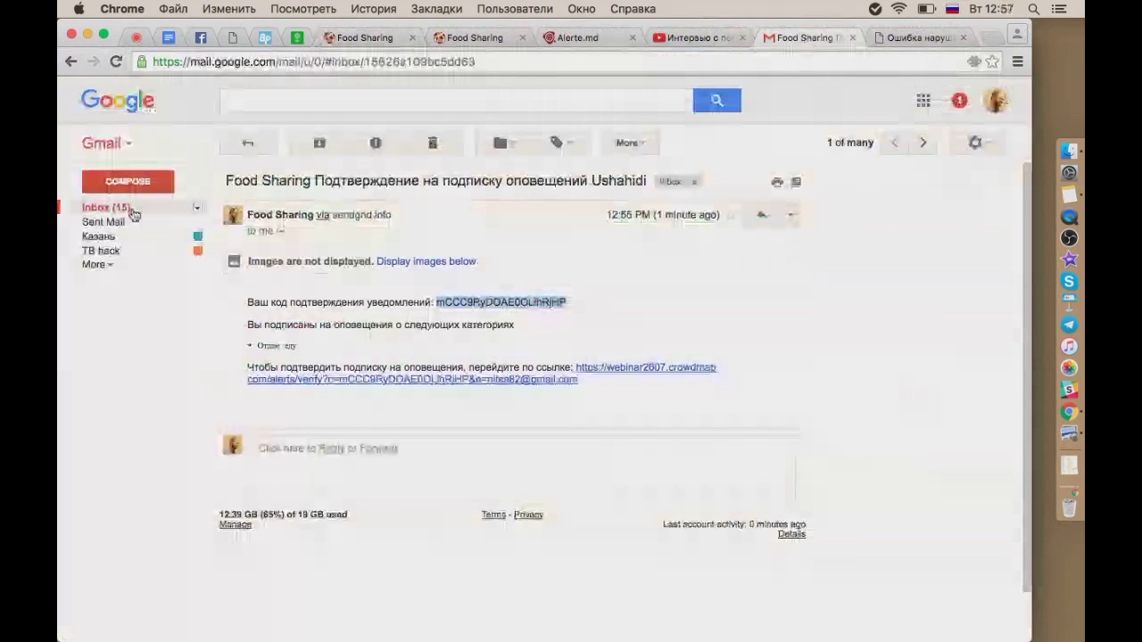
pyautogui.click(136, 39)
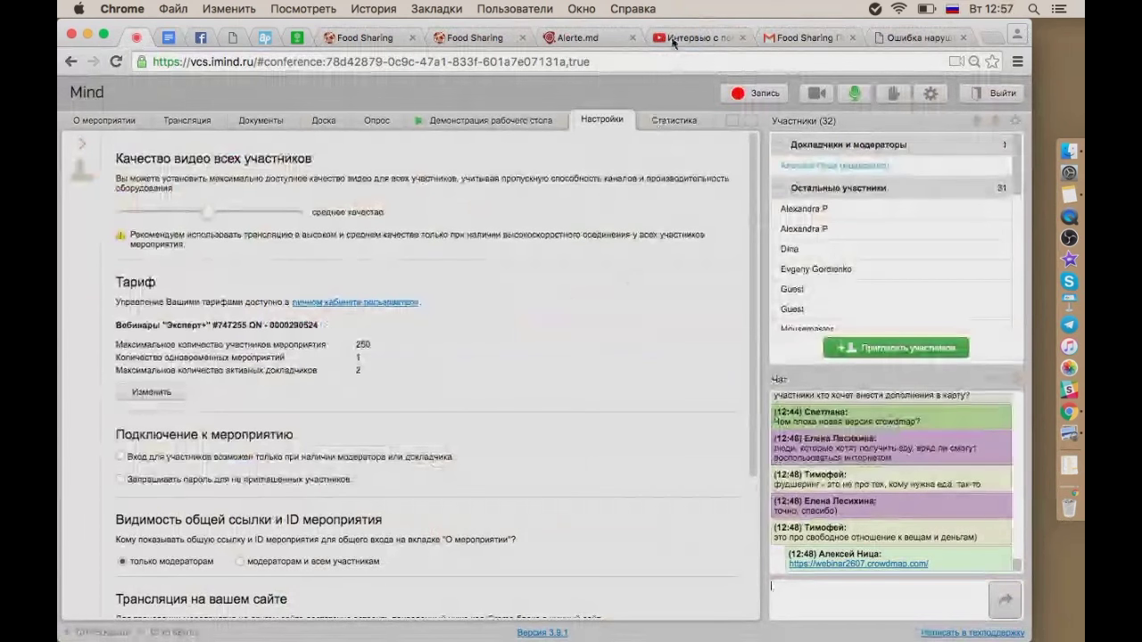
# Reload the Food Sharing admin reports list, then open the public new-post form
pyautogui.click(474, 39)
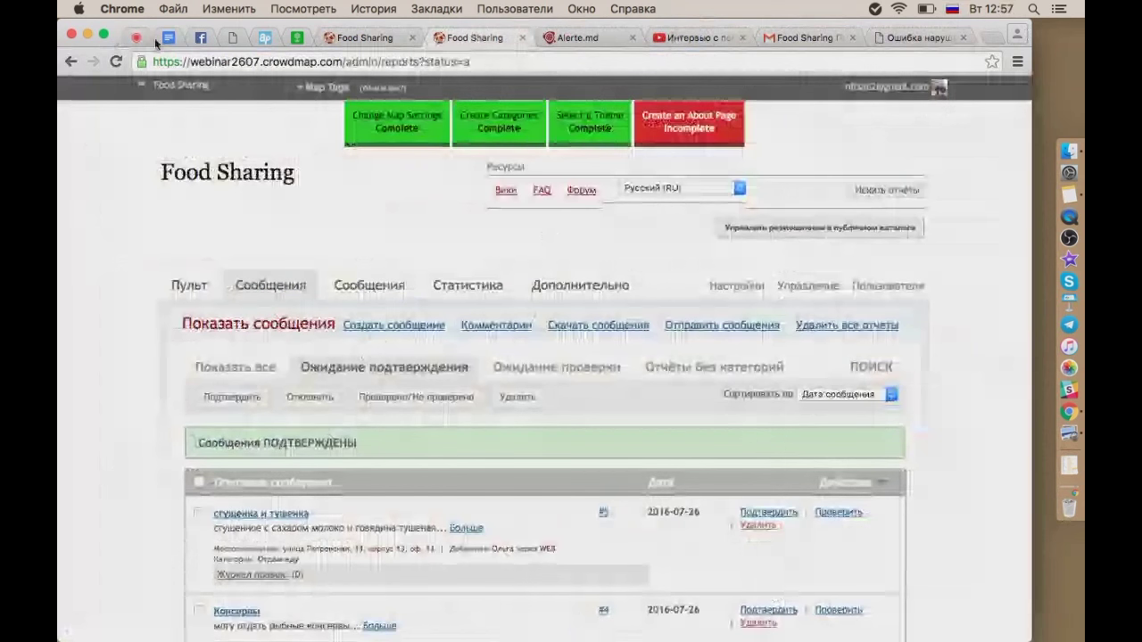
pyautogui.press('super+r')
pyautogui.click(702, 184)
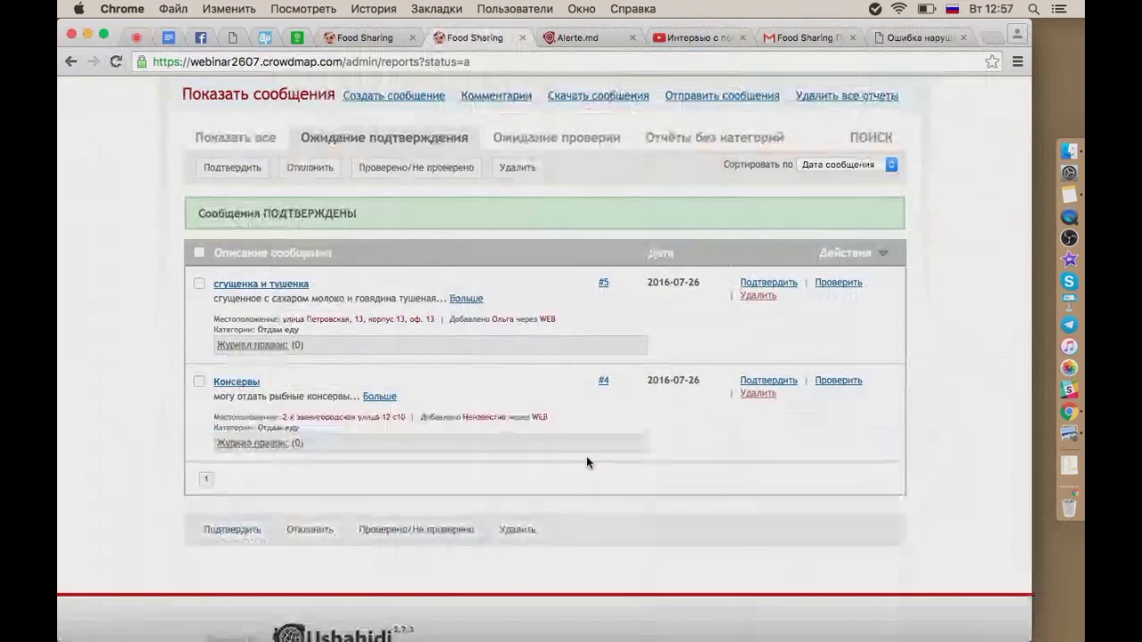
pyautogui.scroll(2, 586, 456)
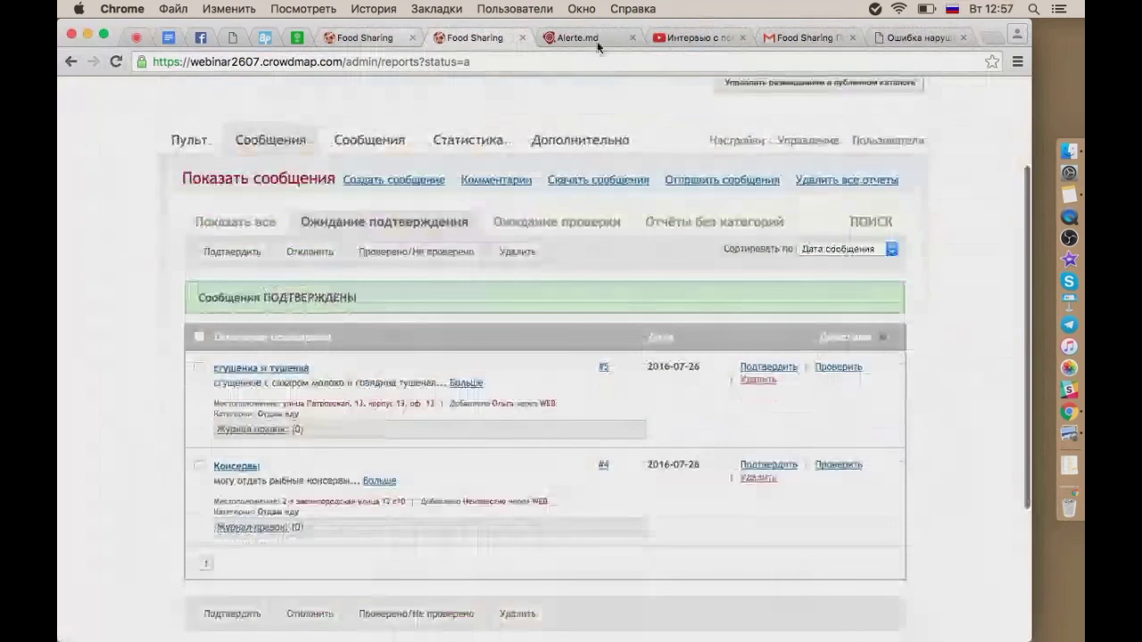
pyautogui.hotkey('ctrl', 'shift', 'Tab')
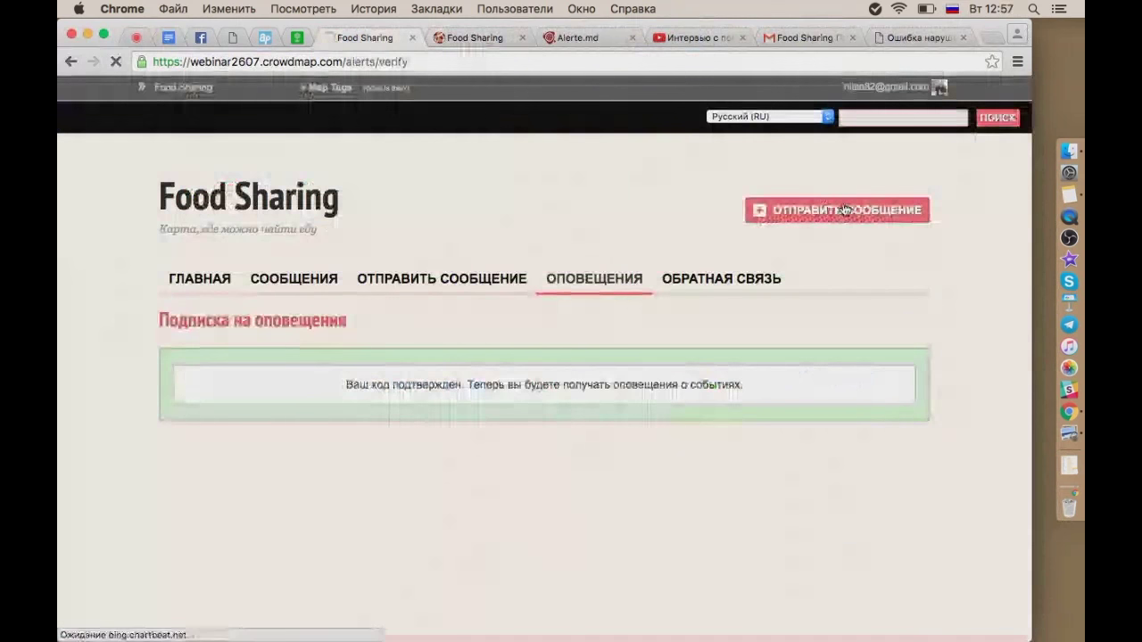
pyautogui.click(696, 272)
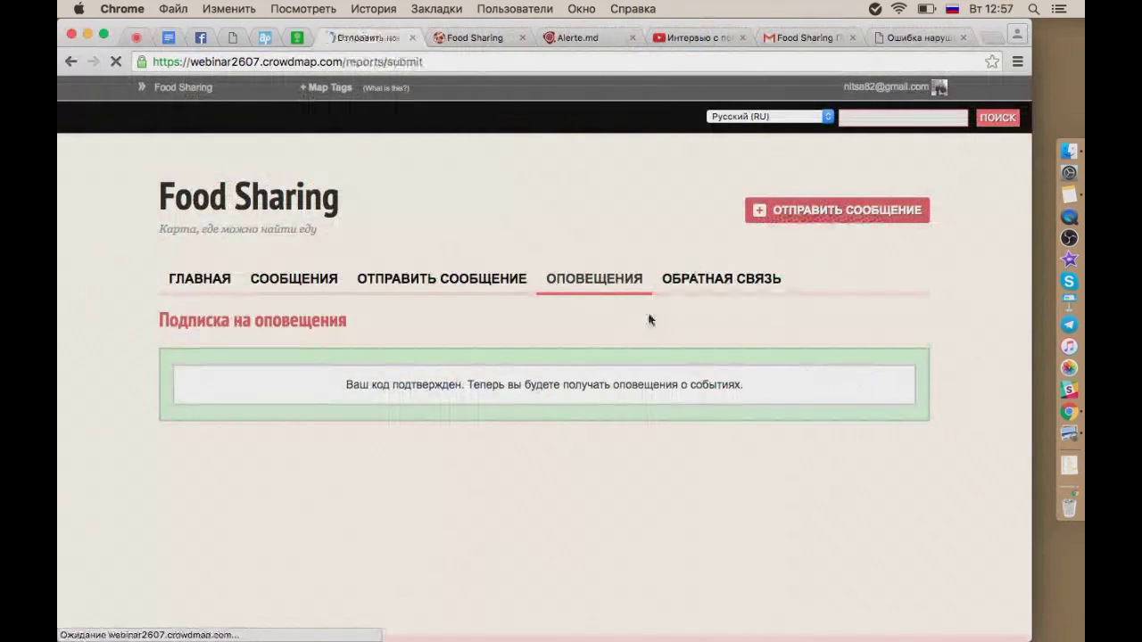
# Enter title 'Молоко' and description 'Молоко!', and tick the Отдам еду category
pyautogui.click(304, 384)
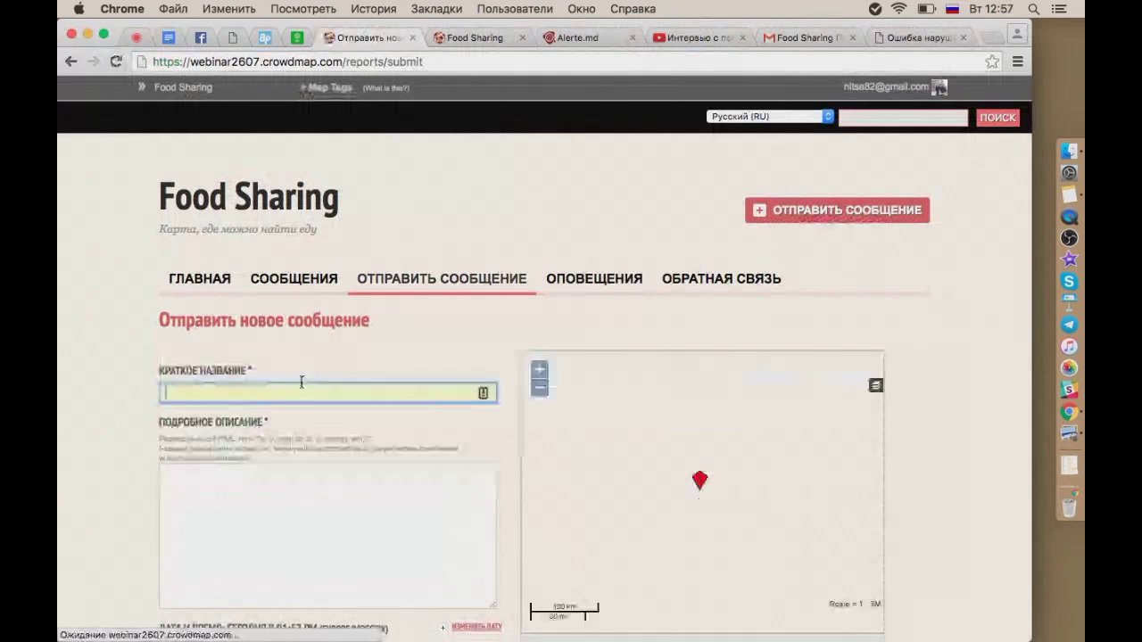
pyautogui.write('Молоко')
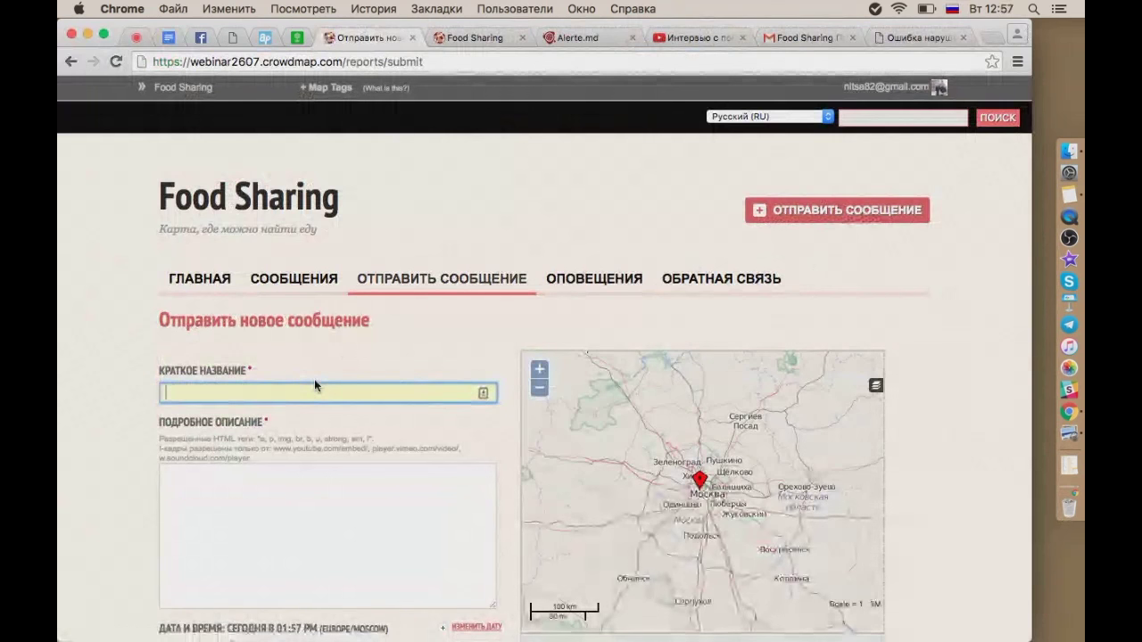
pyautogui.click(352, 473)
pyautogui.write('Молоко!')
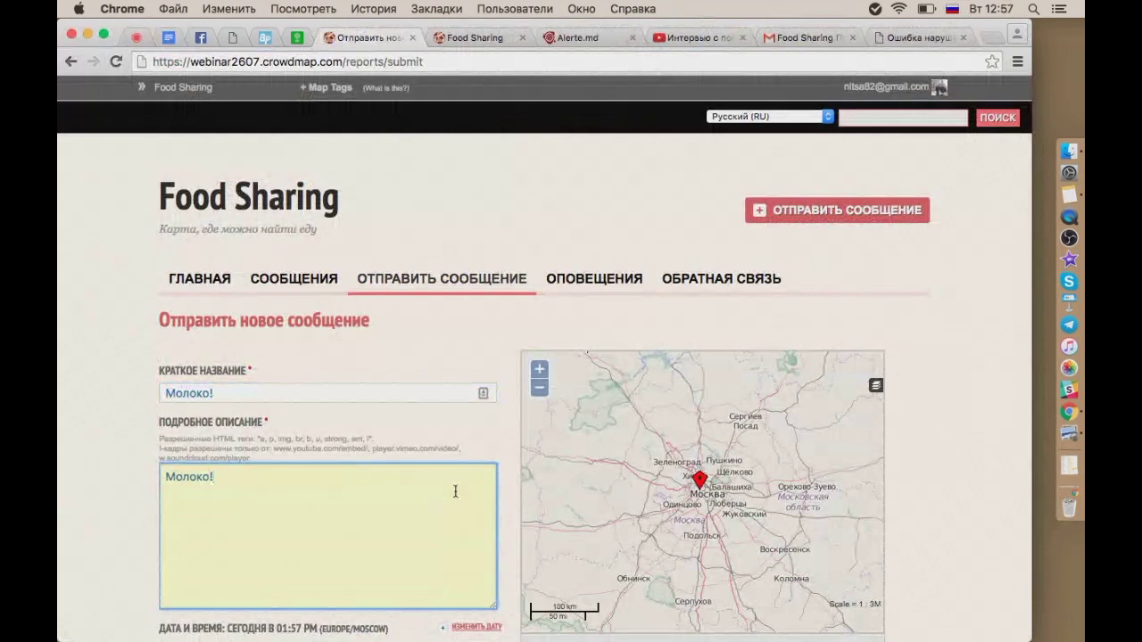
pyautogui.scroll(-5, 455, 492)
pyautogui.click(177, 483)
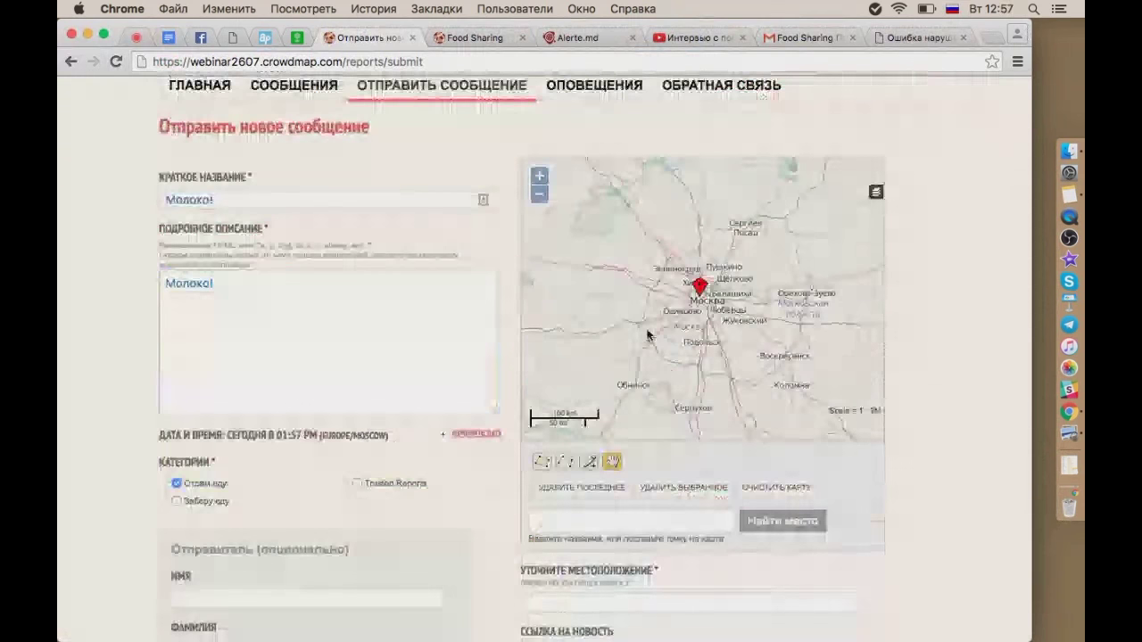
# Zoom the map to street level in Moscow and pin the marker on Софийская набережная
pyautogui.click(538, 176)
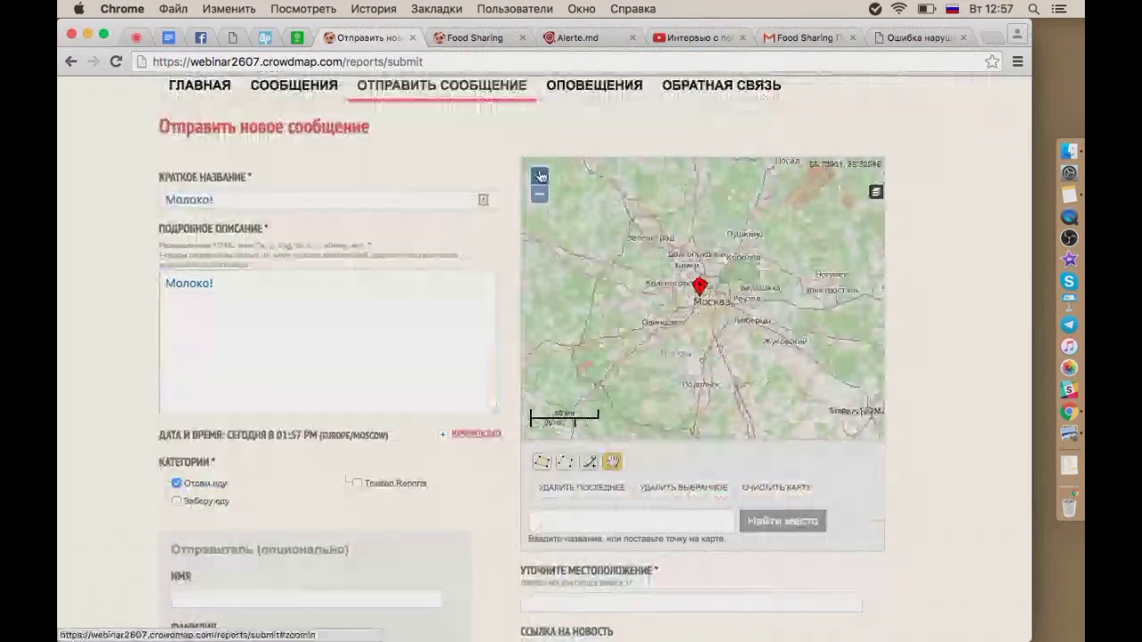
pyautogui.click(539, 176)
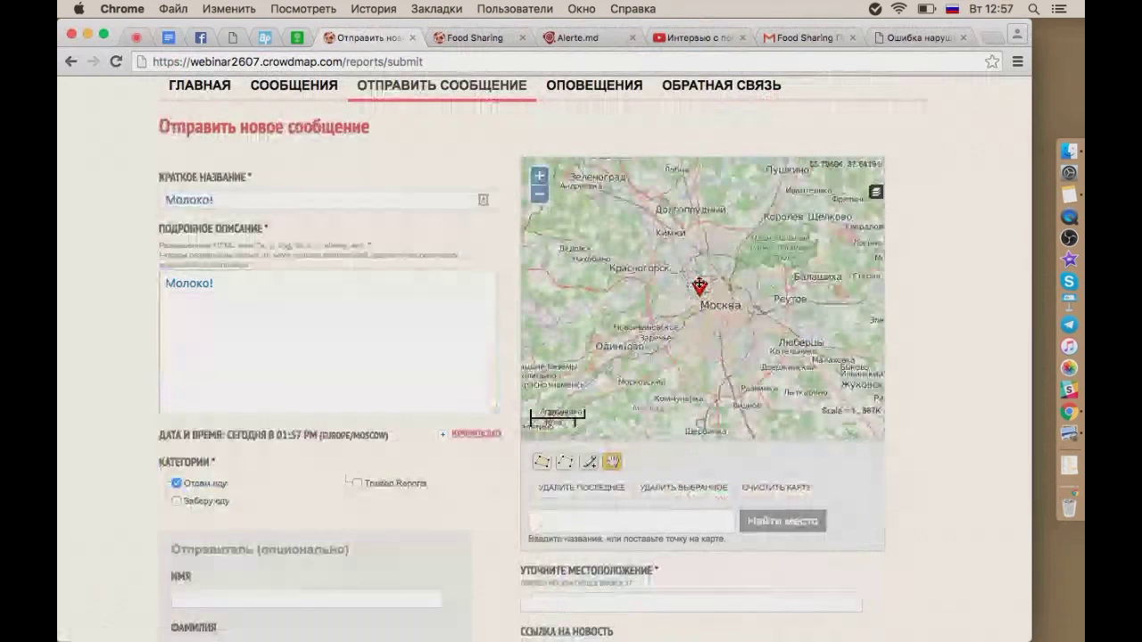
pyautogui.moveTo(700, 285); pyautogui.dragTo(719, 295)
pyautogui.click(539, 175)
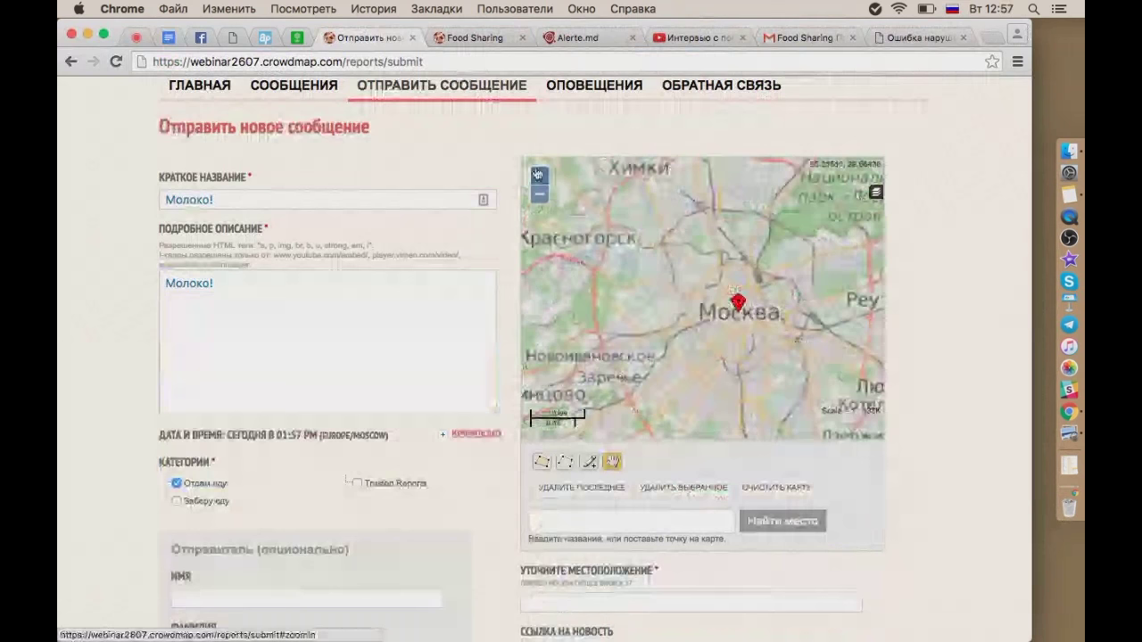
pyautogui.moveTo(729, 273); pyautogui.dragTo(590, 235)
pyautogui.click(539, 176)
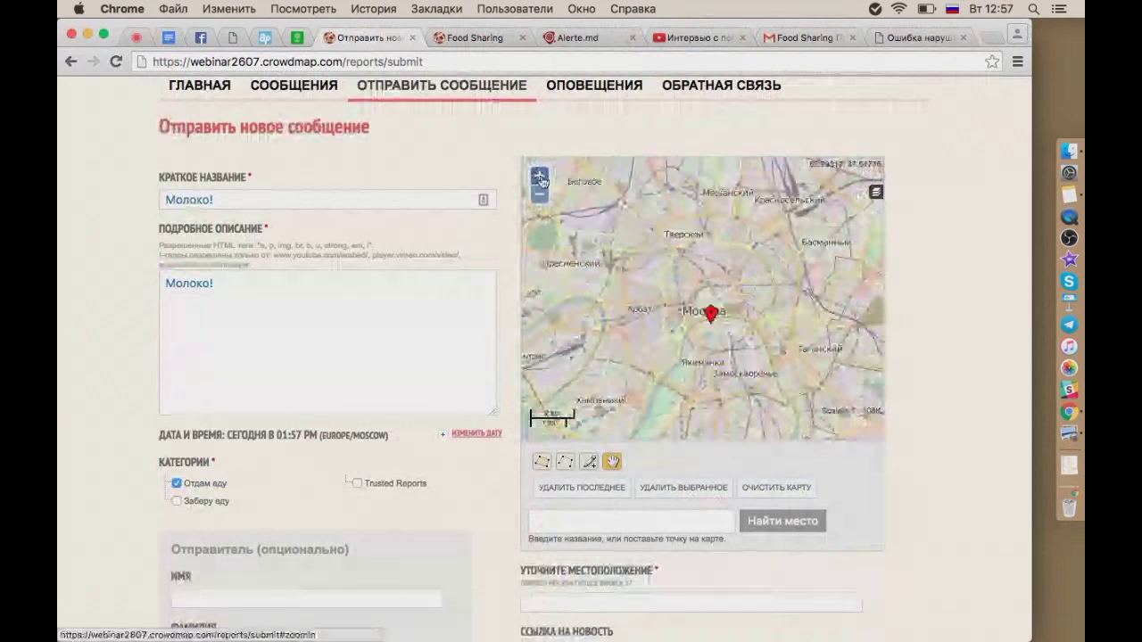
pyautogui.click(539, 176)
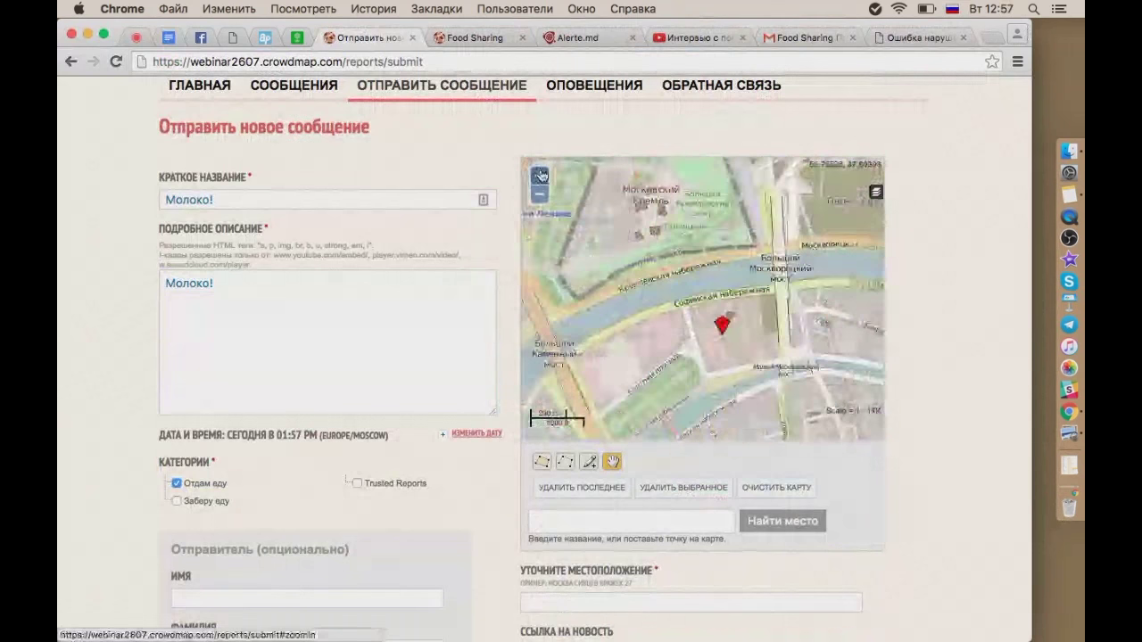
pyautogui.click(539, 176)
pyautogui.moveTo(682, 303); pyautogui.dragTo(680, 265)
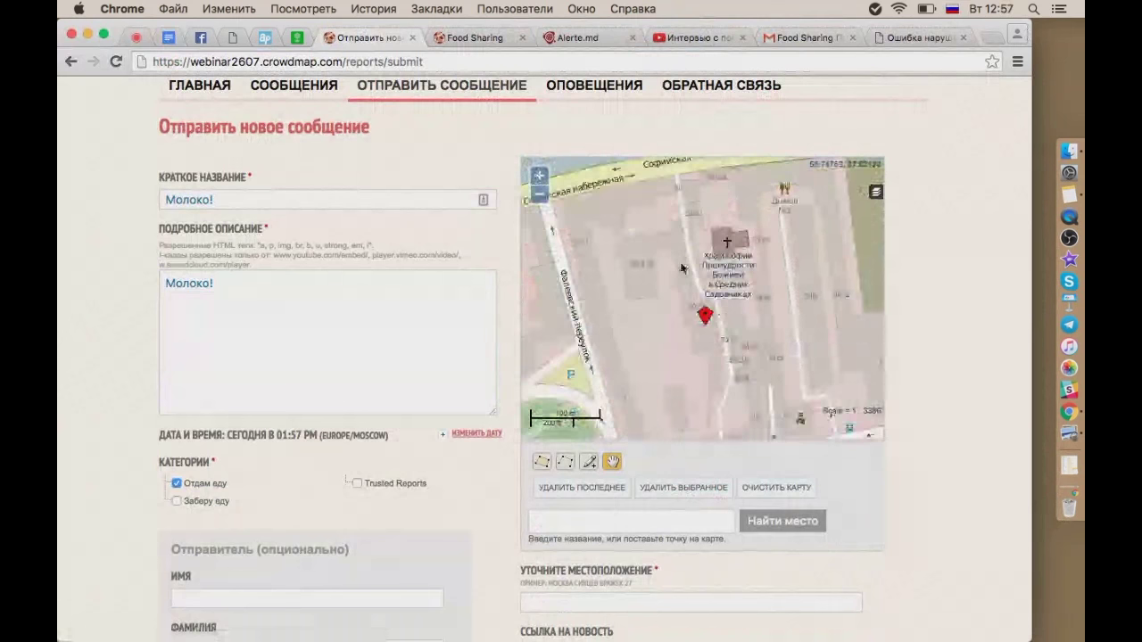
pyautogui.click(592, 207)
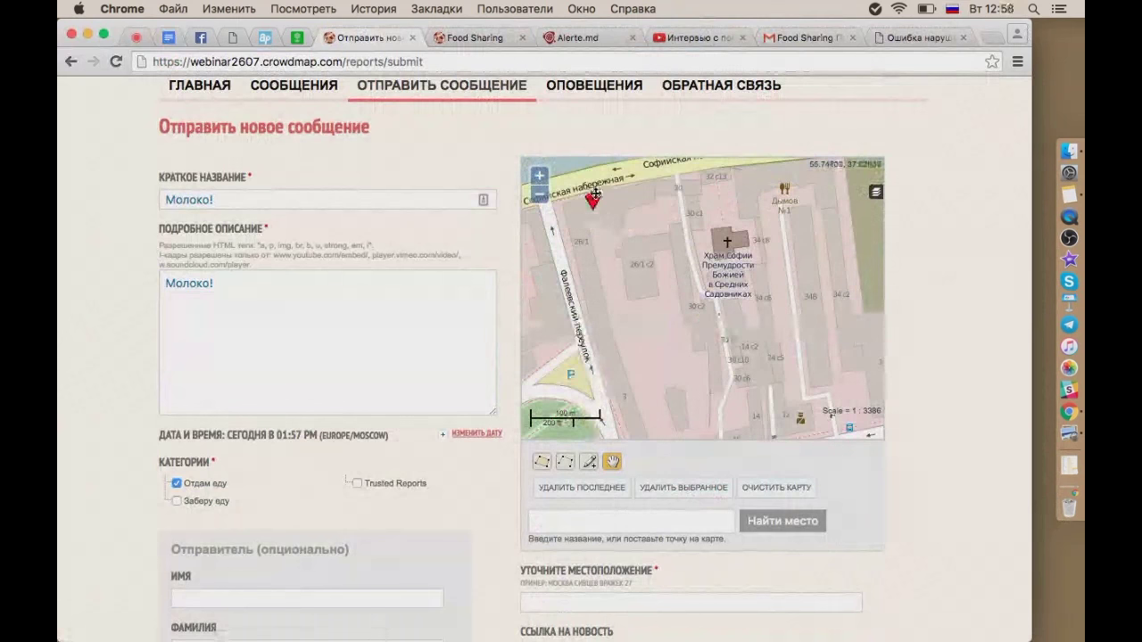
pyautogui.scroll(-2, 637, 594)
pyautogui.click(667, 499)
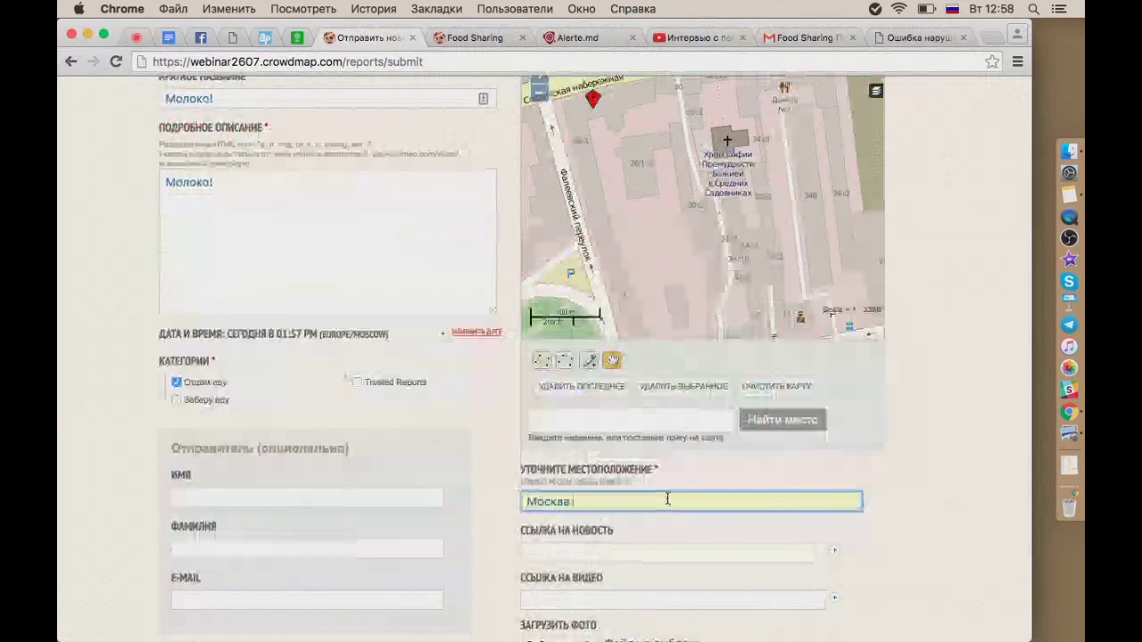
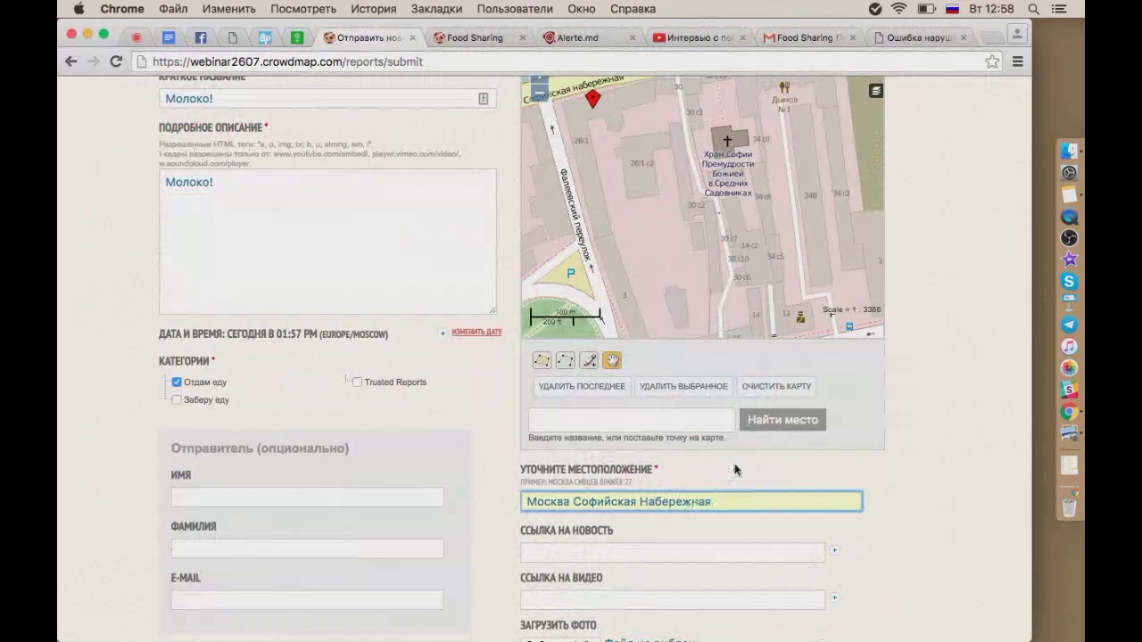
pyautogui.click(933, 537)
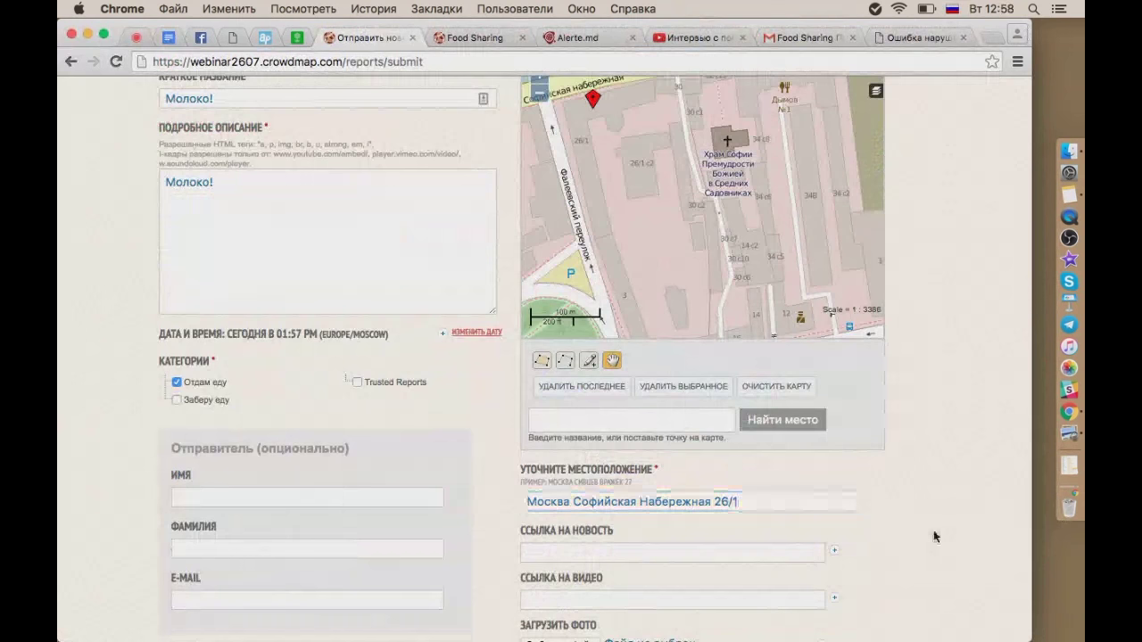
pyautogui.scroll(-1, 904, 559)
pyautogui.scroll(-4, 905, 558)
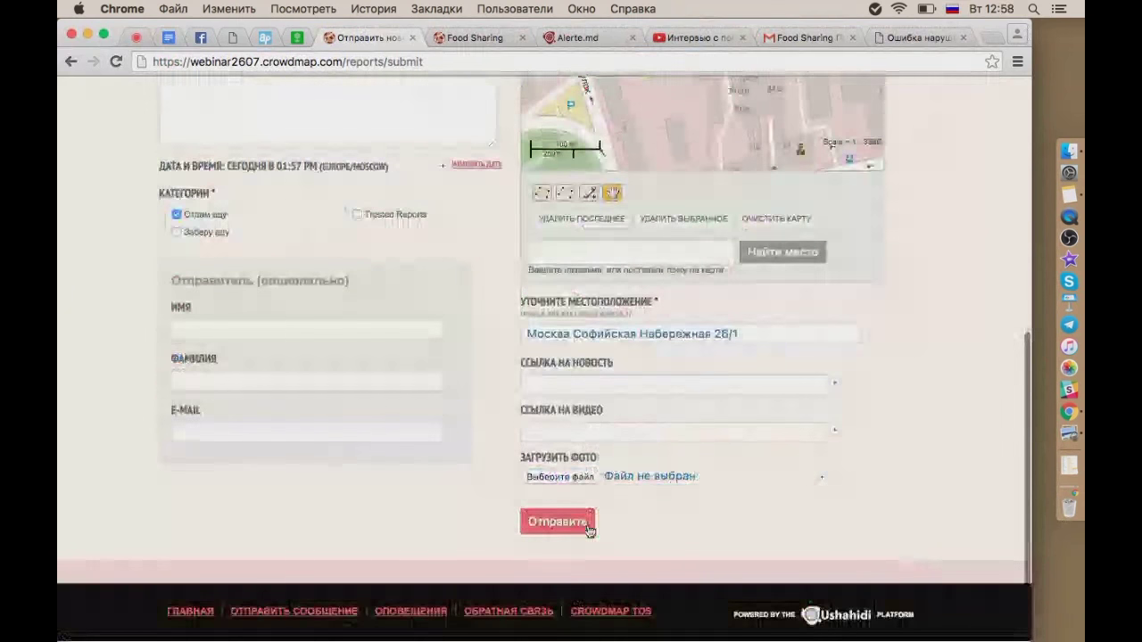
pyautogui.click(587, 528)
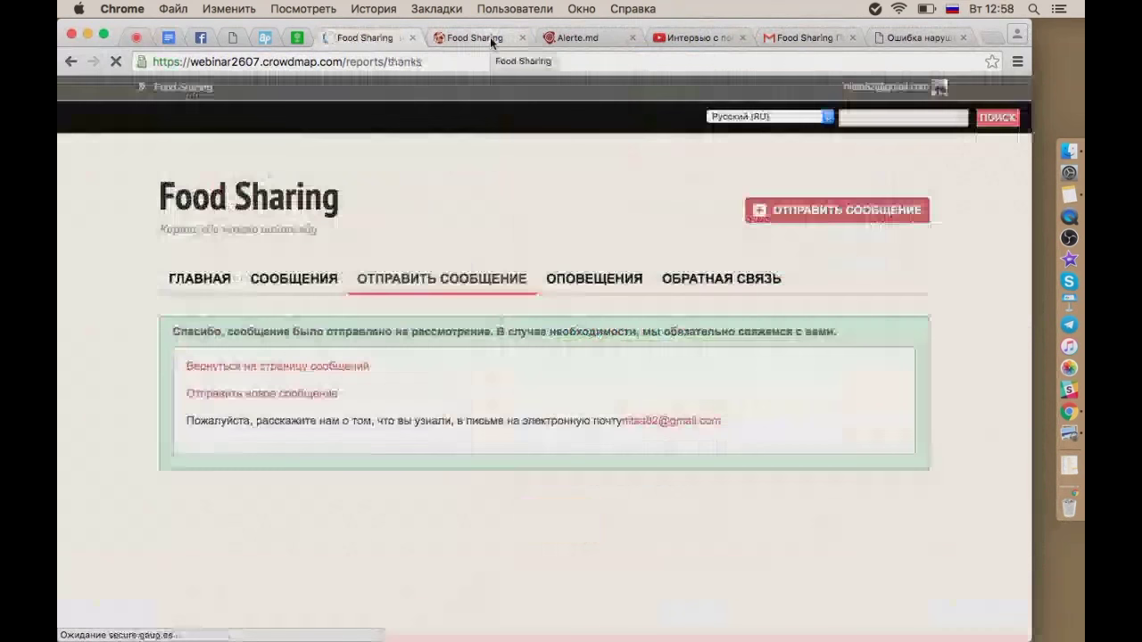
pyautogui.click(491, 40)
# Reload the admin reports list and approve report #6 'Молоко!'
pyautogui.click(116, 62)
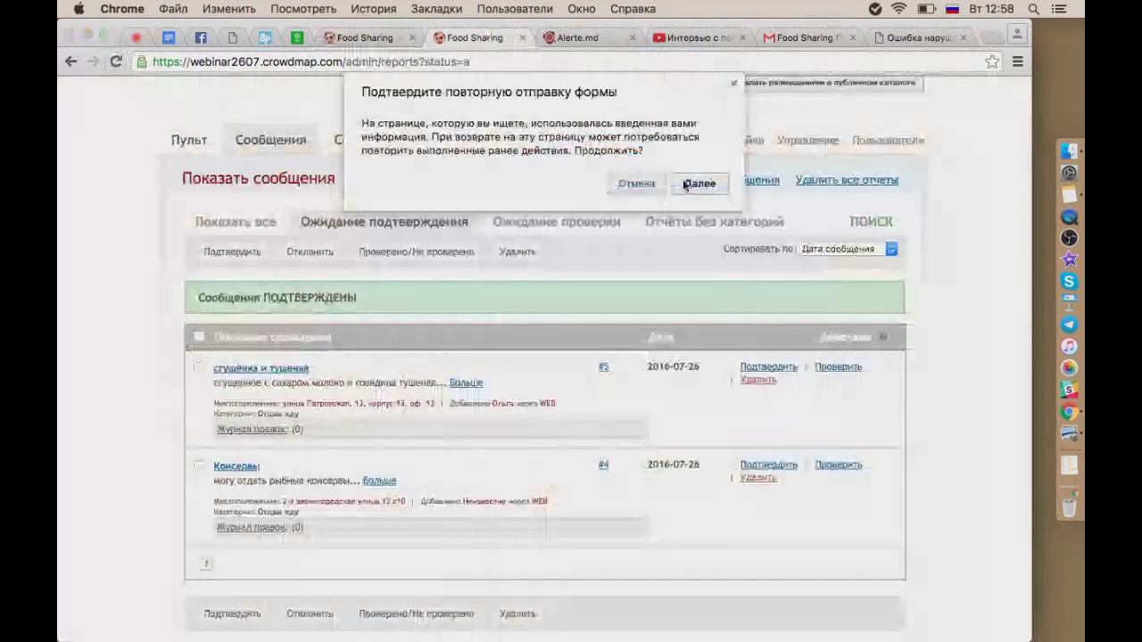
pyautogui.press('Return')
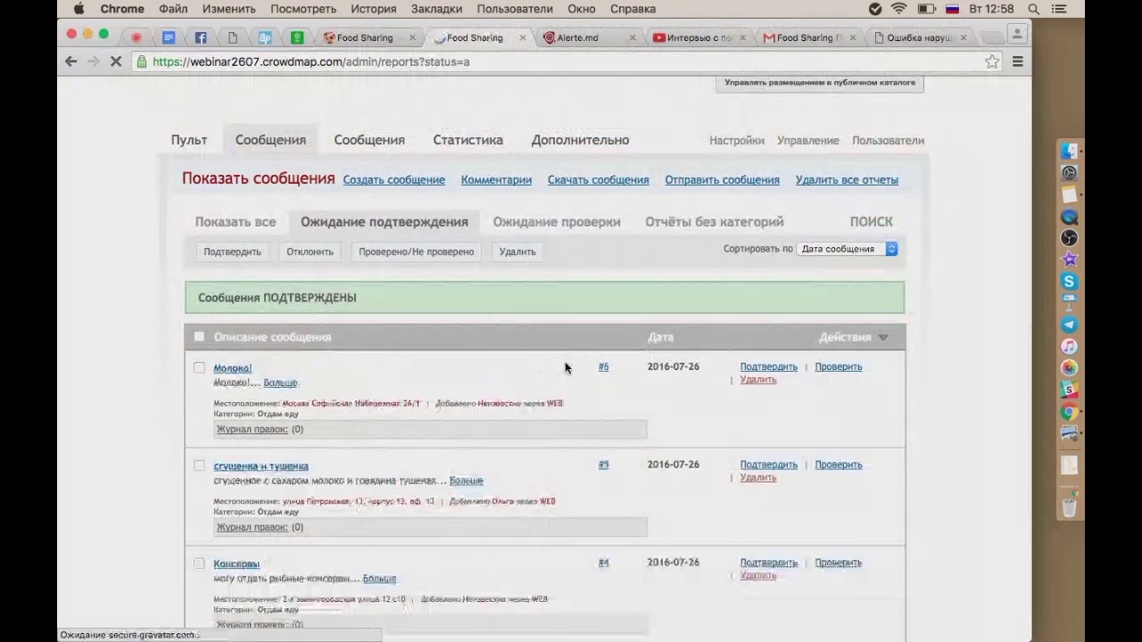
pyautogui.click(758, 368)
pyautogui.click(721, 243)
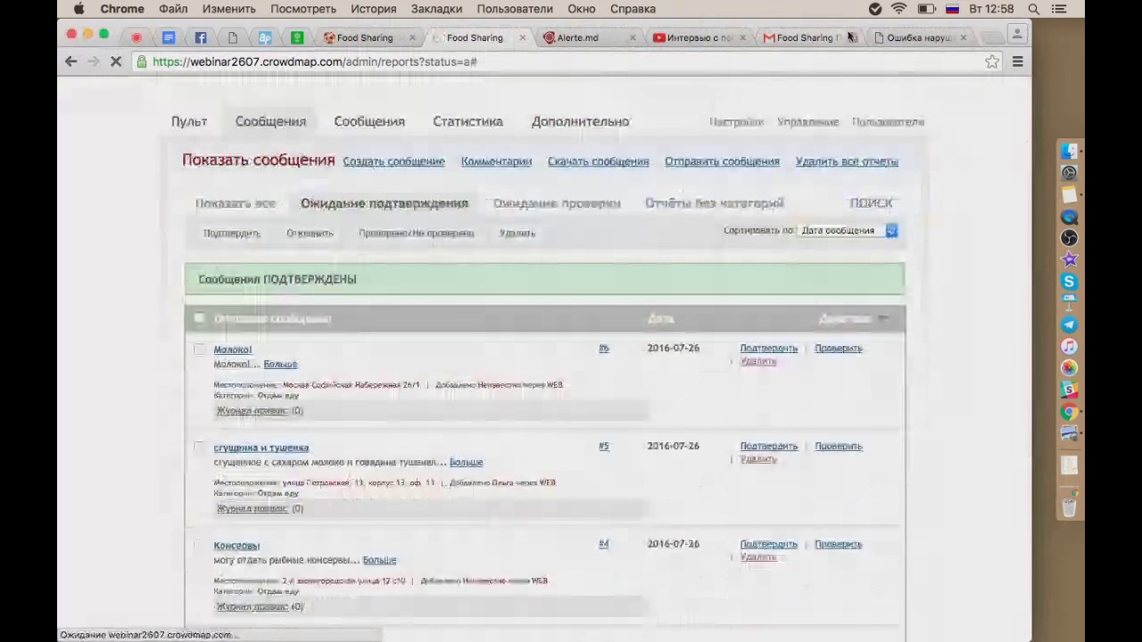
pyautogui.click(845, 38)
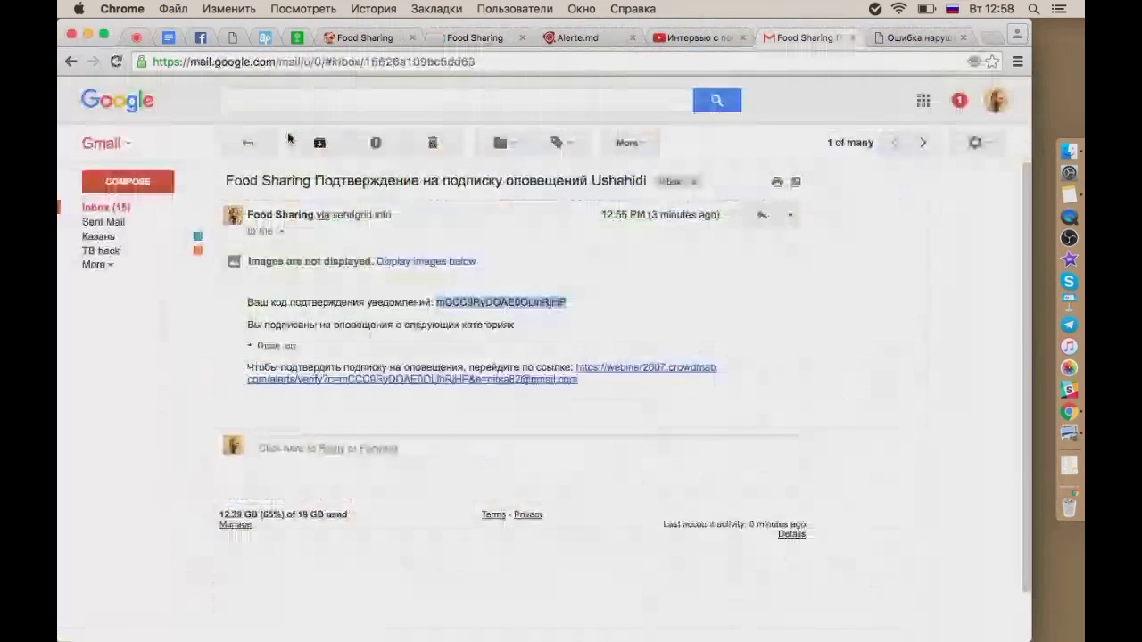
# Return to the Gmail inbox, close the YouTube interview tab, and open the Food Sharing feedback page
pyautogui.click(105, 209)
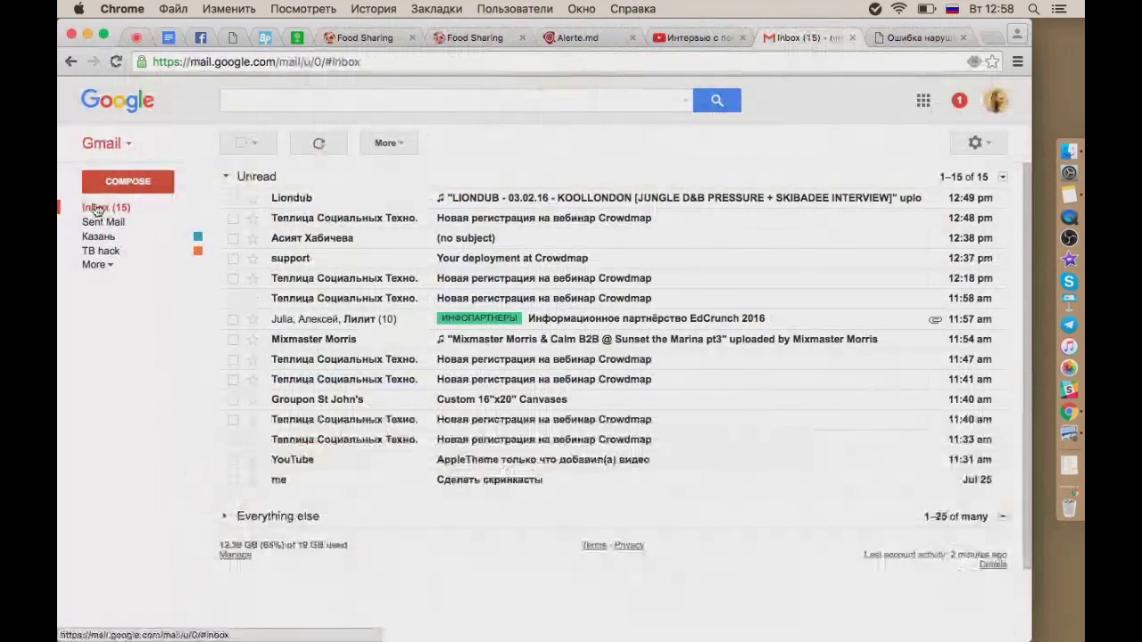
pyautogui.click(96, 209)
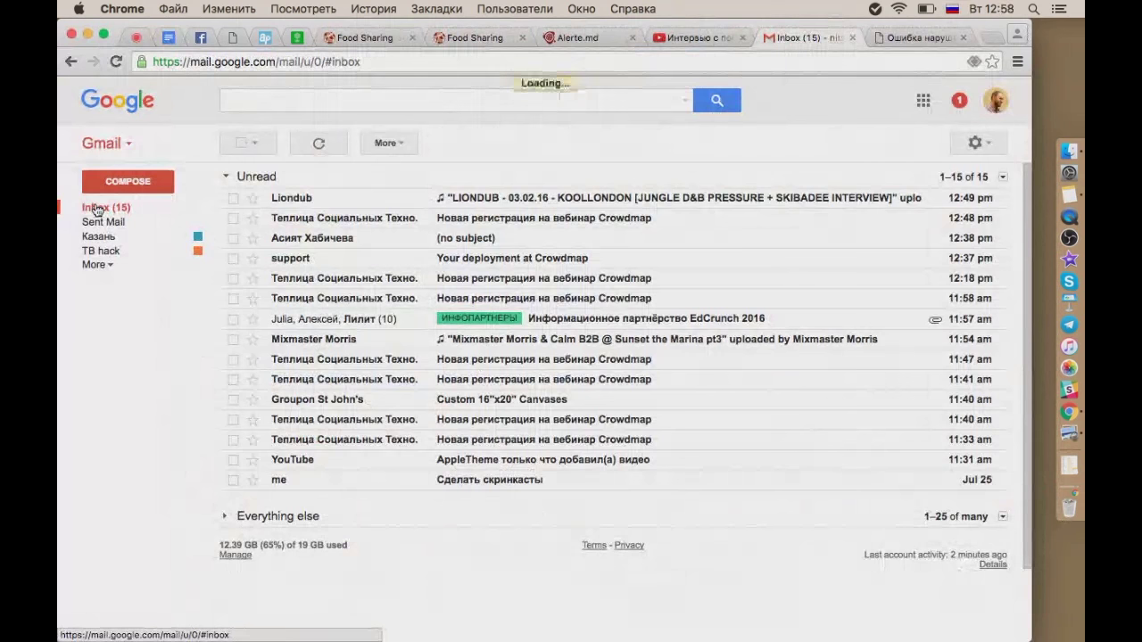
pyautogui.click(699, 37)
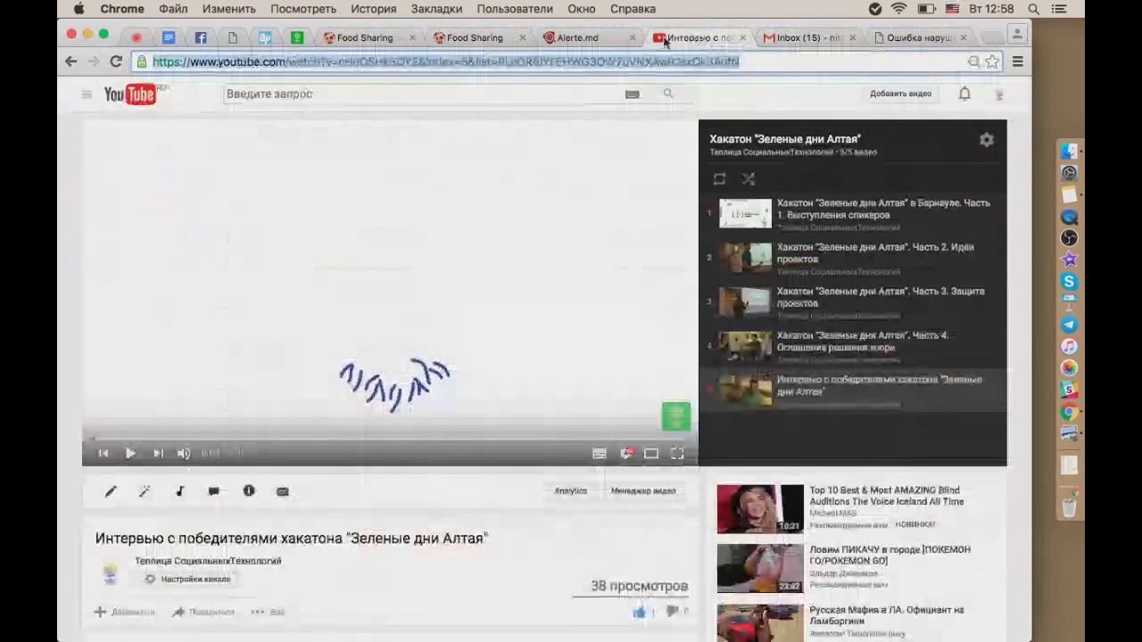
pyautogui.press('super+w')
pyautogui.click(589, 39)
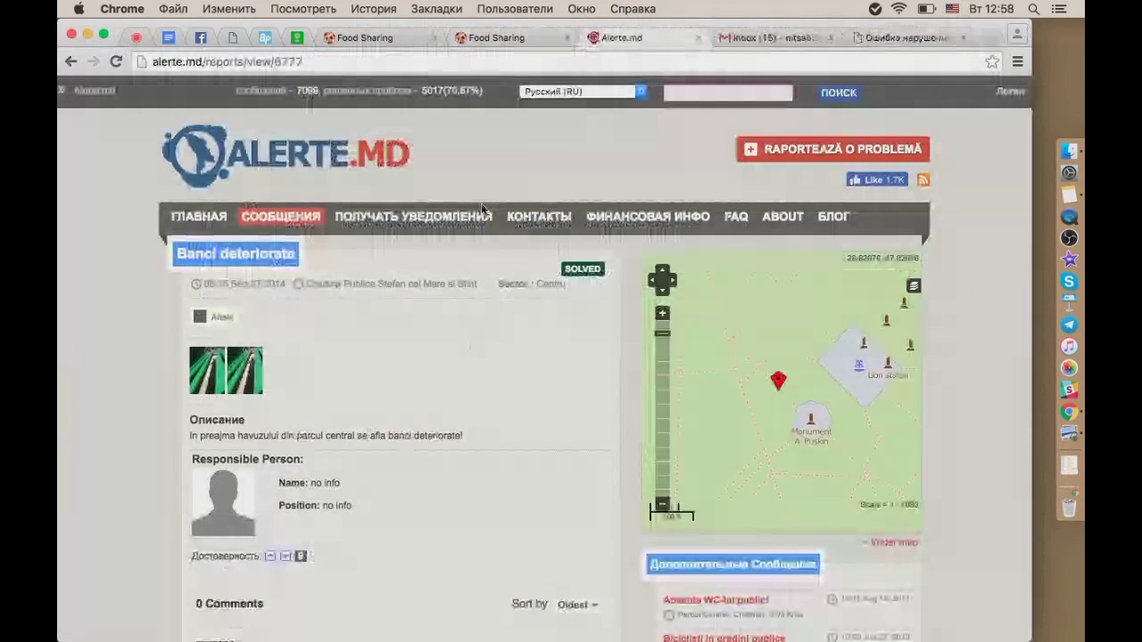
pyautogui.click(373, 39)
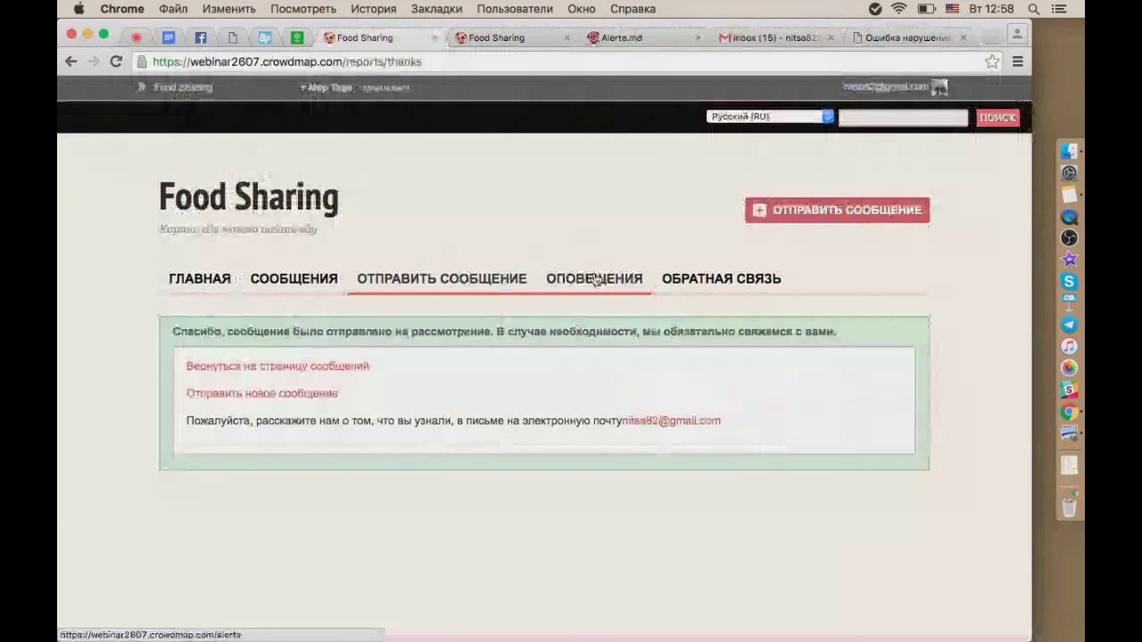
pyautogui.click(723, 280)
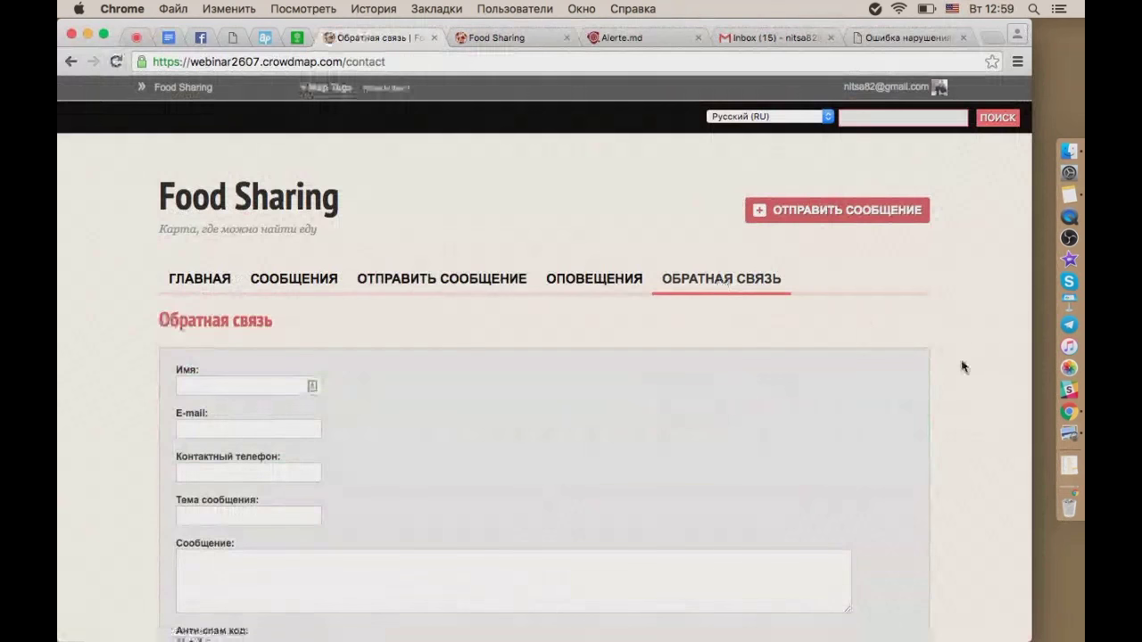
# From the deployment's main page, open the 'сгущенка и тушенка' message in the reports list
pyautogui.scroll(-3, 961, 434)
pyautogui.scroll(-1, 961, 435)
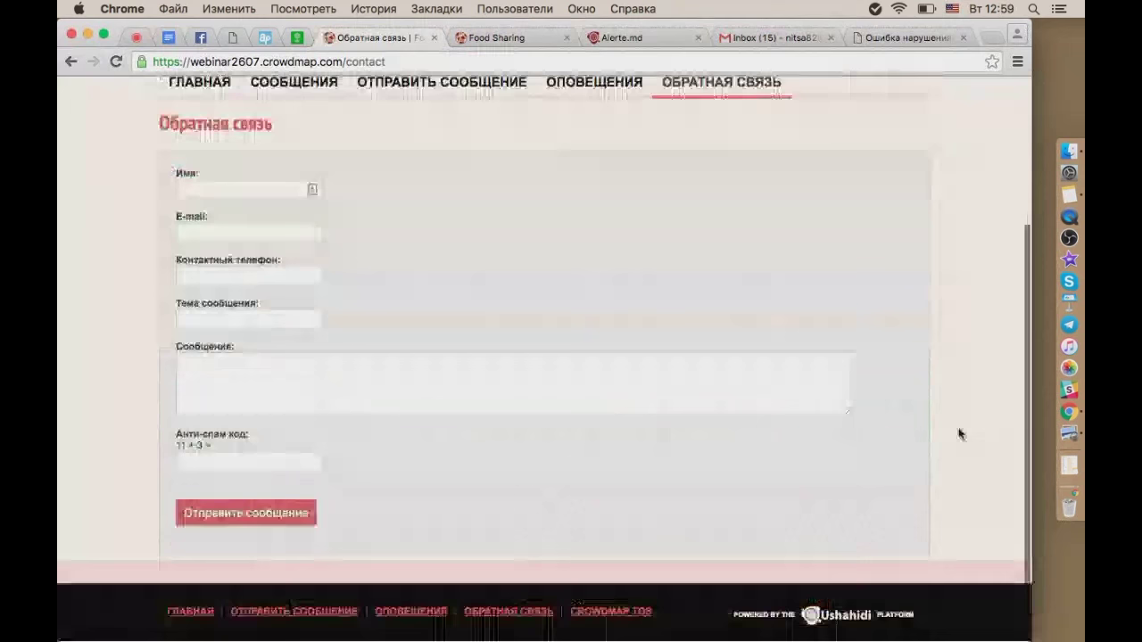
pyautogui.scroll(4, 654, 255)
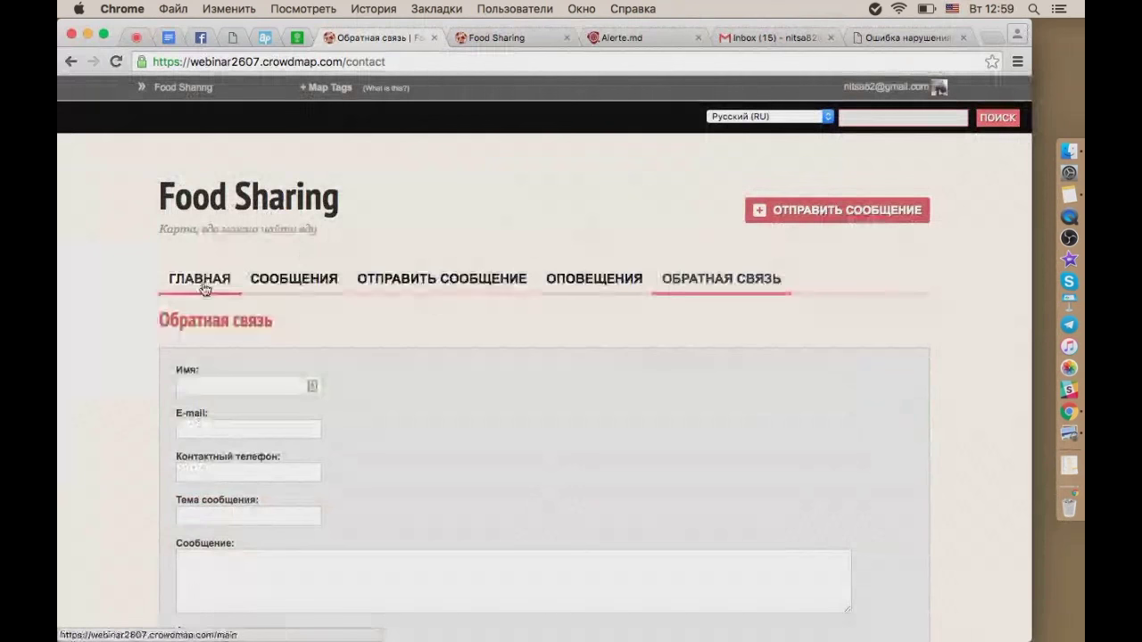
pyautogui.click(580, 277)
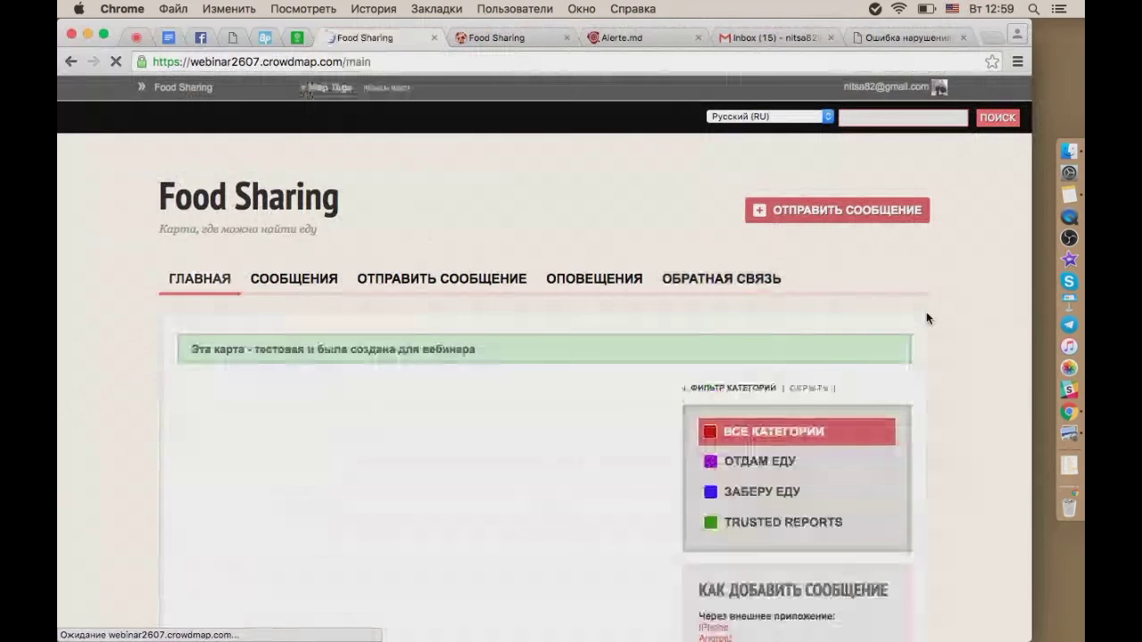
pyautogui.scroll(-5, 977, 403)
pyautogui.scroll(-5, 977, 403)
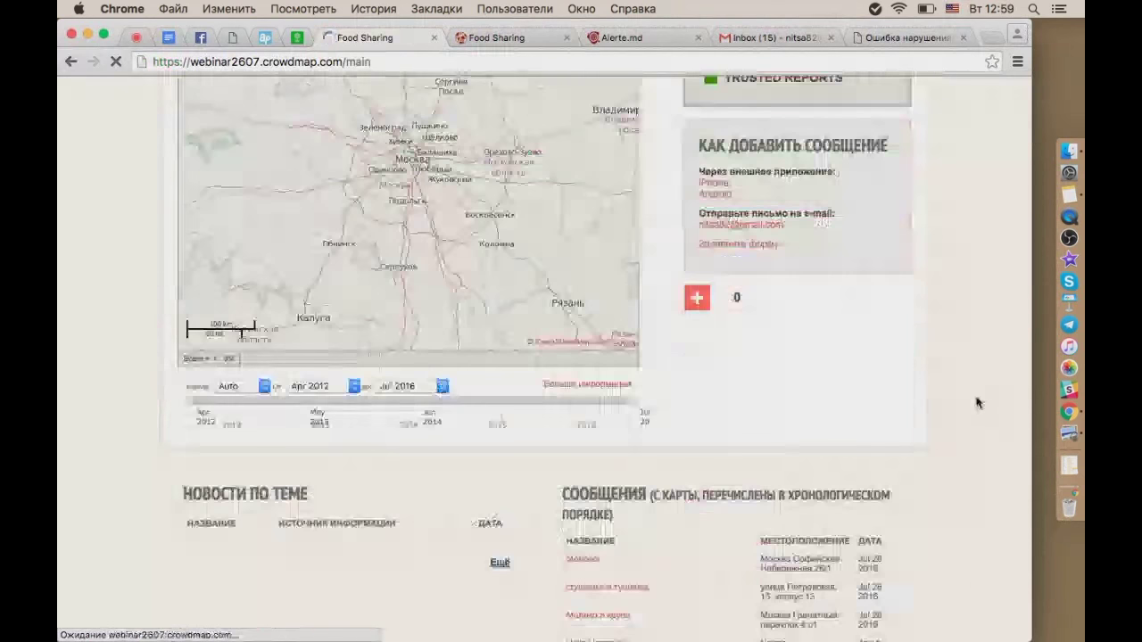
pyautogui.scroll(-3, 977, 403)
pyautogui.click(620, 451)
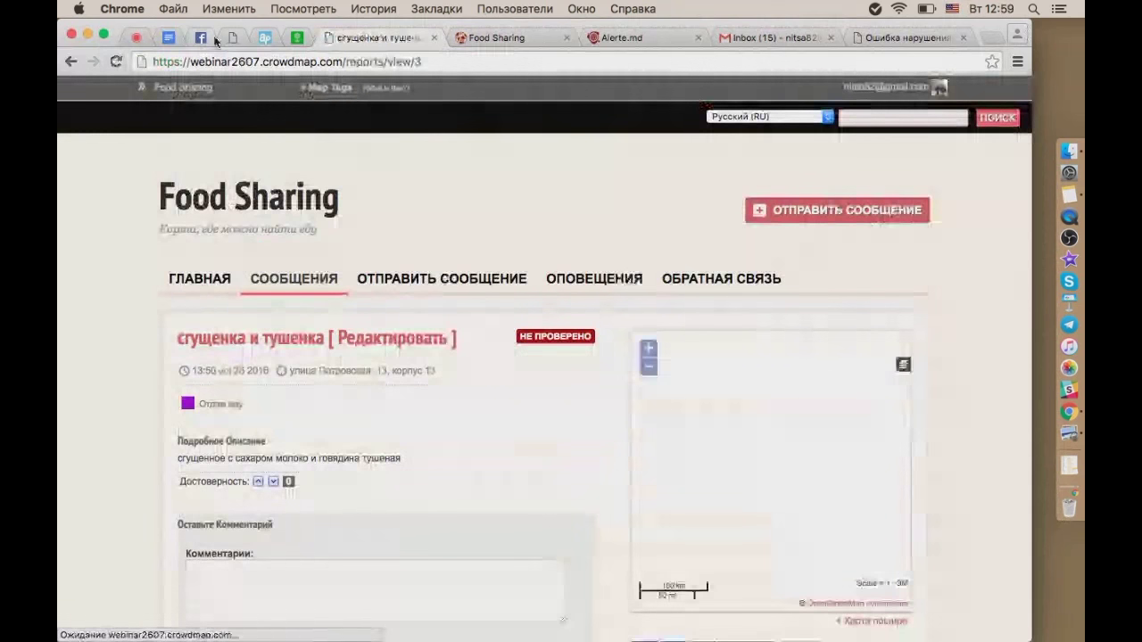
# Open the mediacenter.or.id link from the webinar notes in a new tab
pyautogui.click(169, 37)
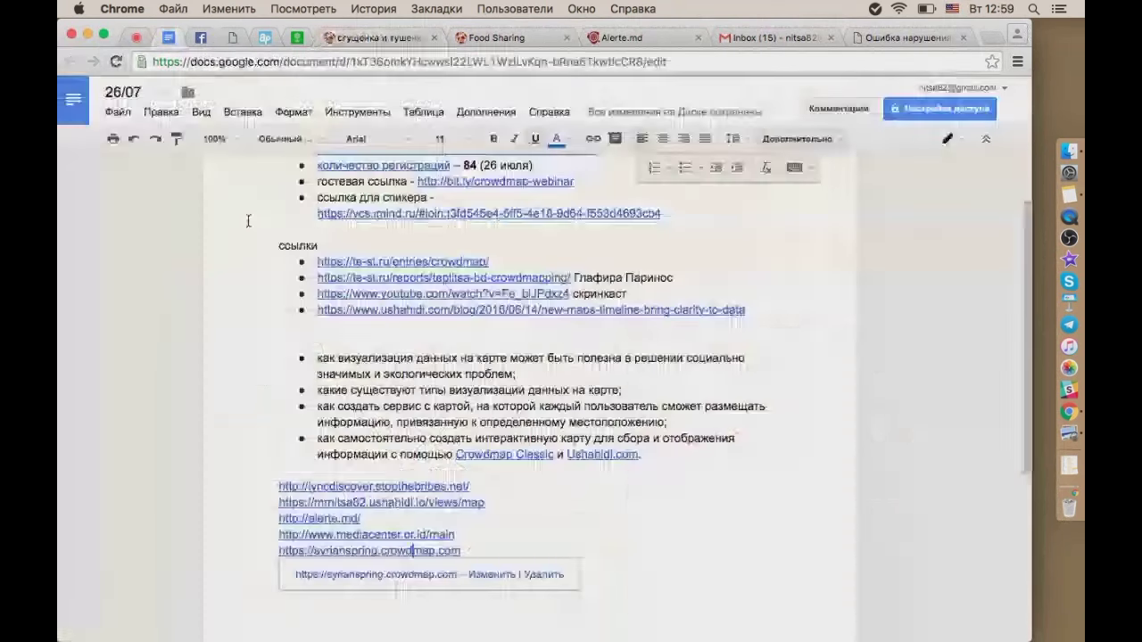
pyautogui.click(446, 534)
pyautogui.click(374, 559)
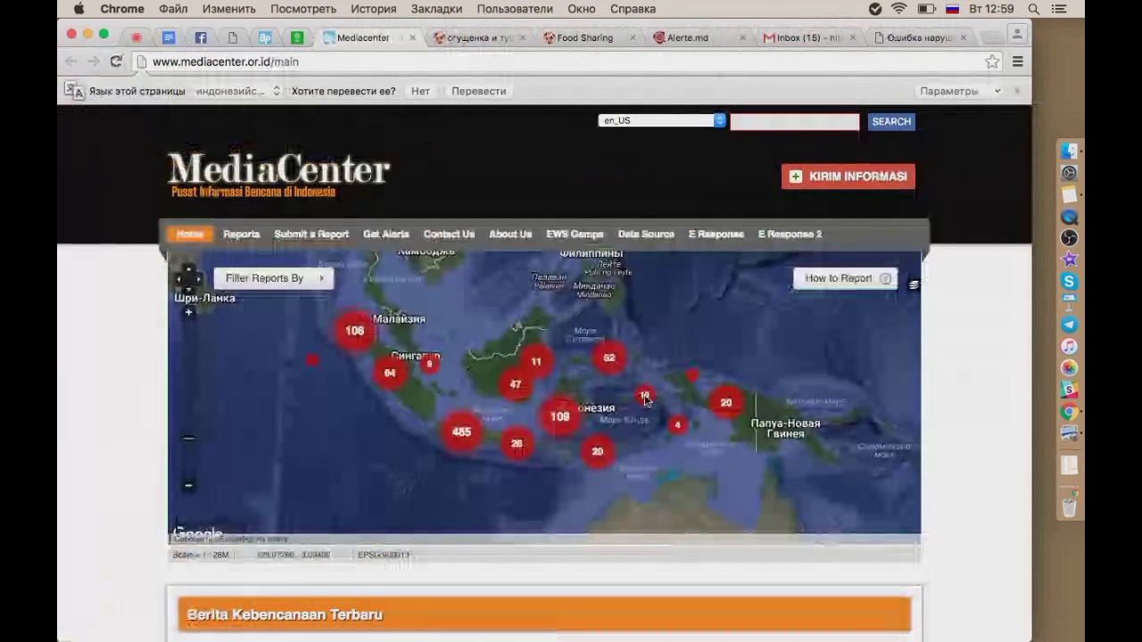
# Read the 'Update OpSAR Laka Laut P. Sepanjang' news report, then return via Crowdmap to Gmail
pyautogui.scroll(-5, 961, 449)
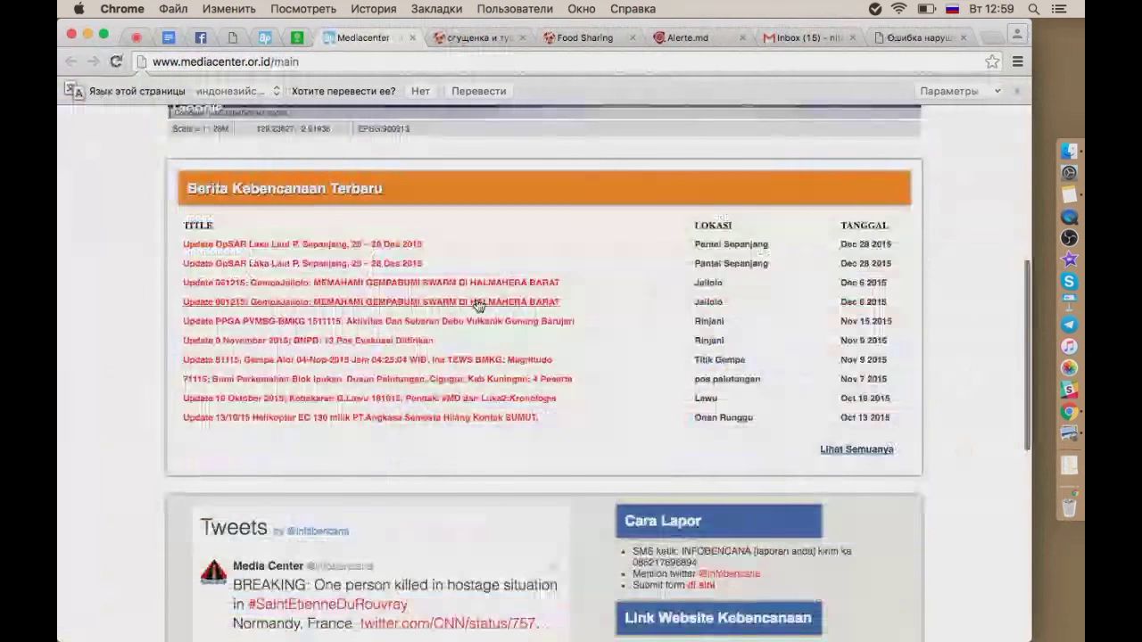
pyautogui.click(359, 268)
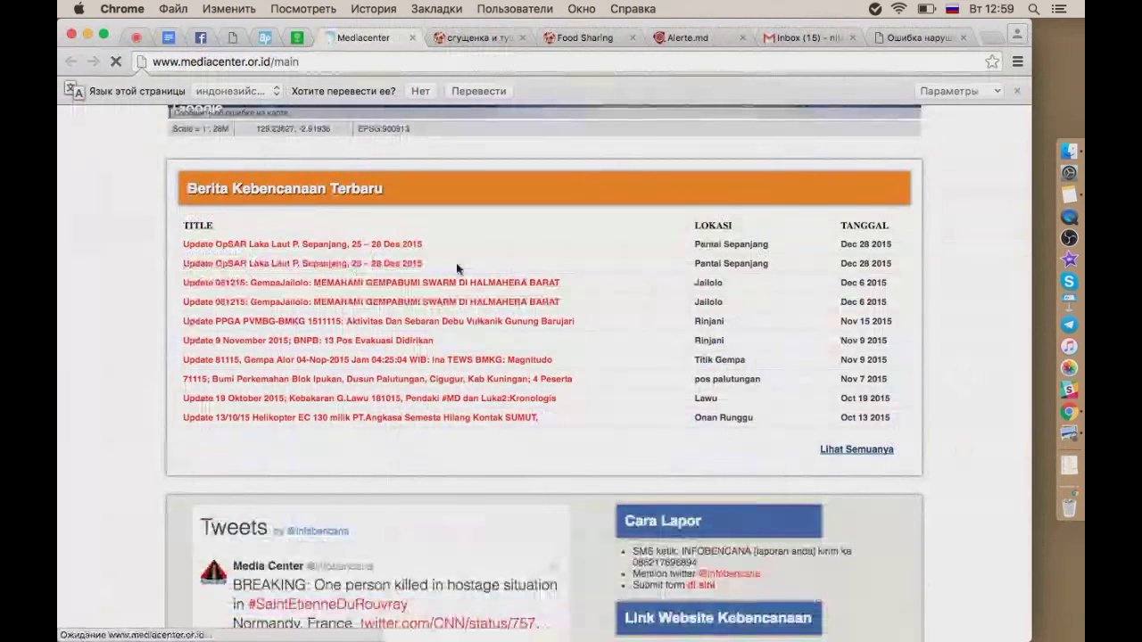
pyautogui.scroll(-1, 456, 263)
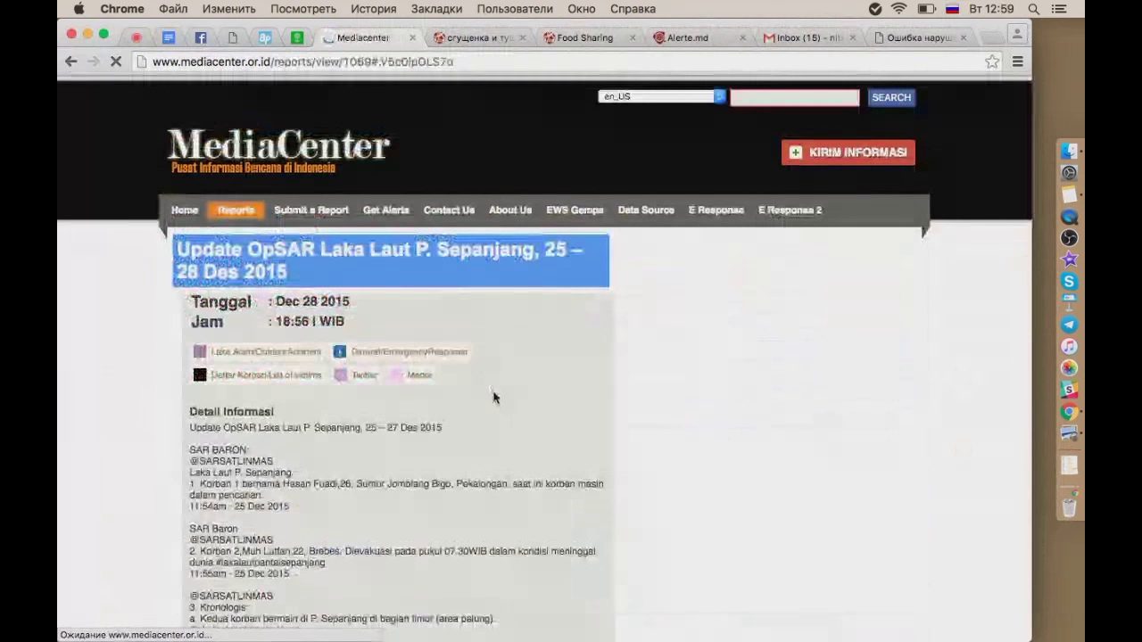
pyautogui.scroll(-6, 494, 398)
pyautogui.scroll(-15, 521, 438)
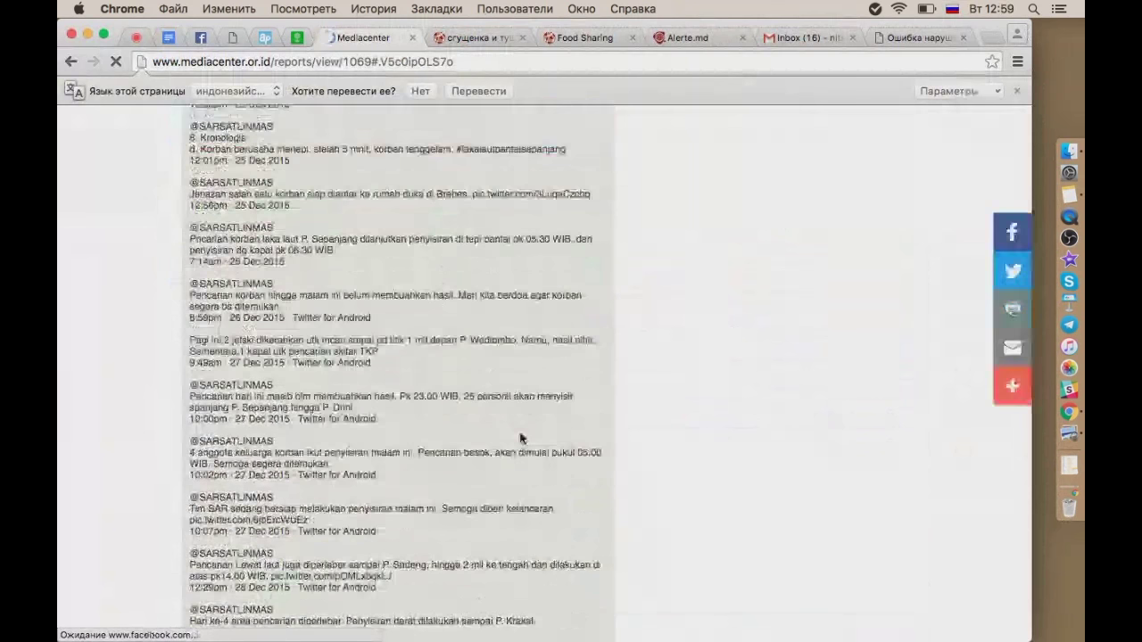
pyautogui.scroll(5, 521, 438)
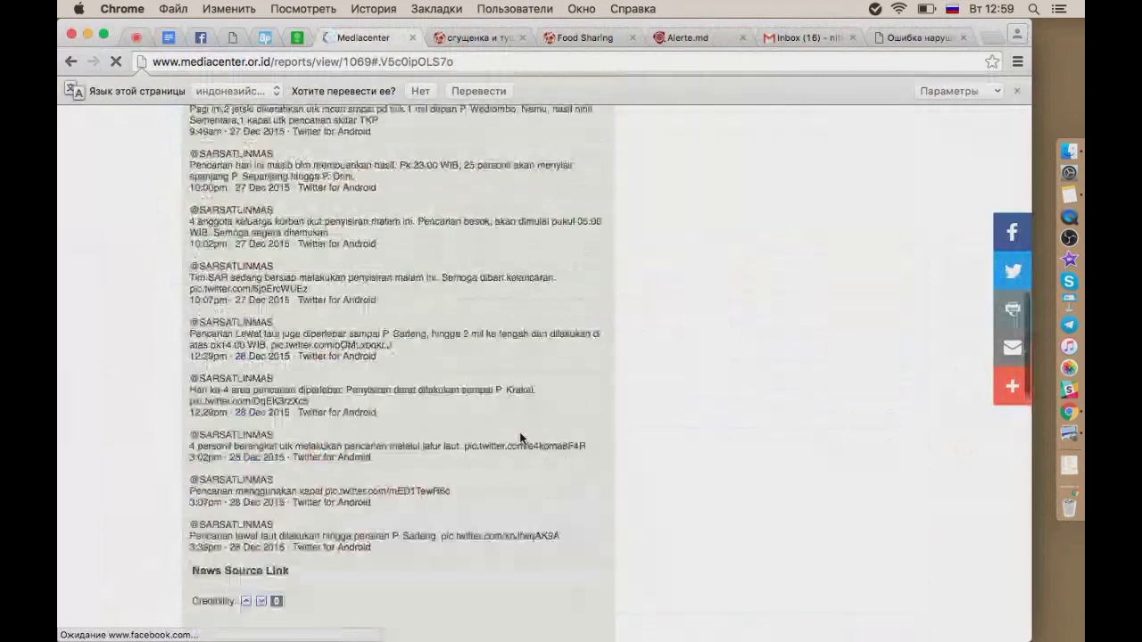
pyautogui.scroll(20, 521, 435)
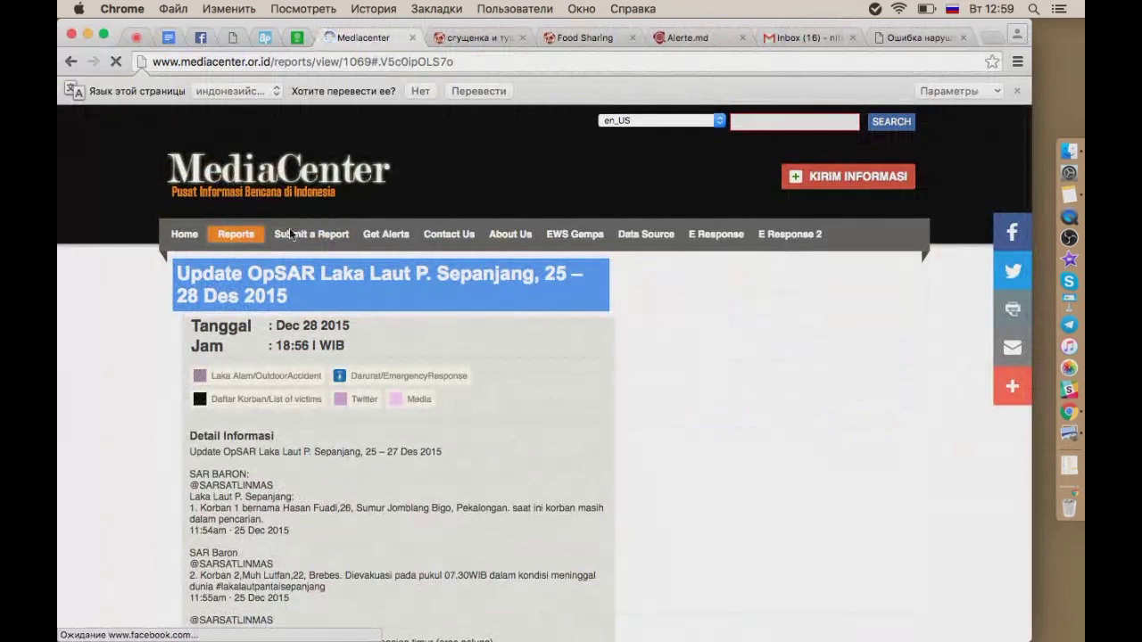
pyautogui.click(465, 36)
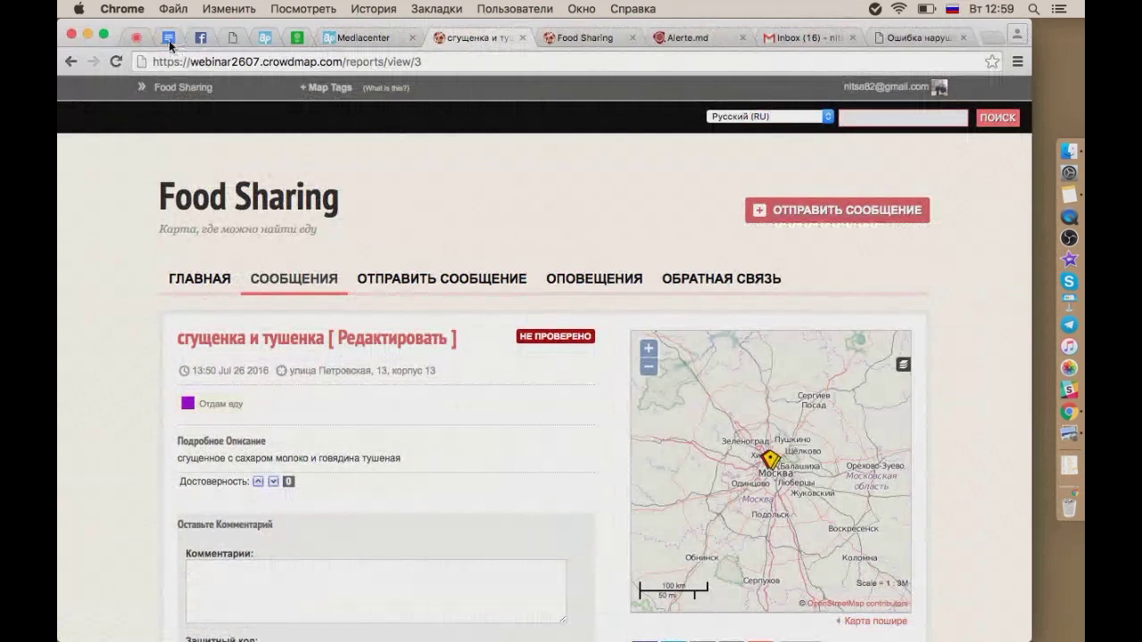
pyautogui.click(804, 37)
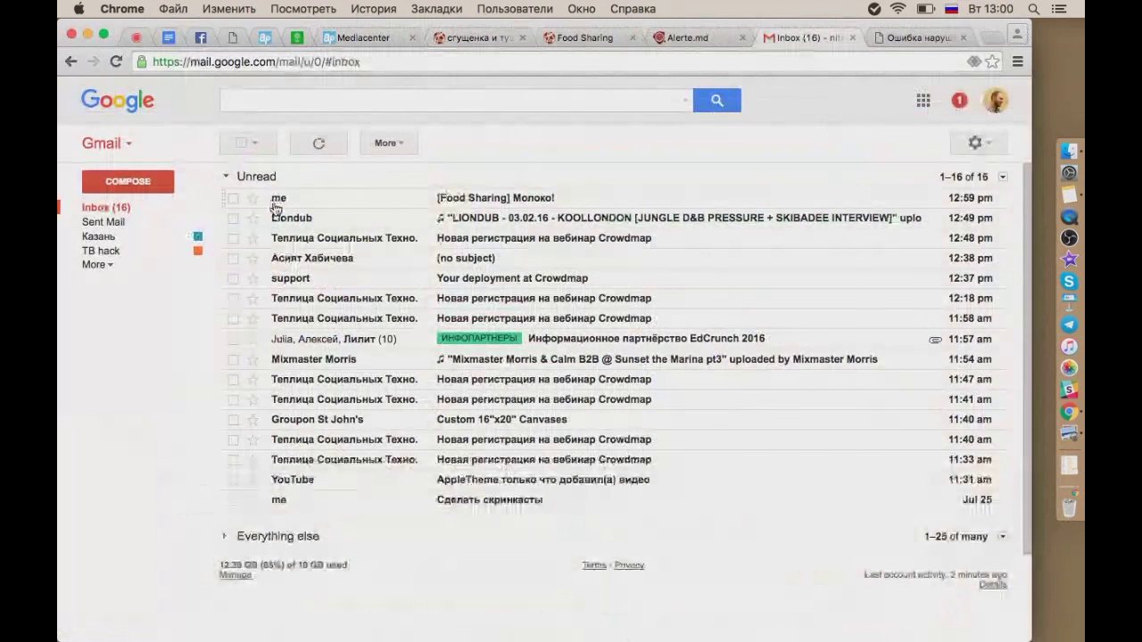
# Open the '[Food Sharing] Молоко!' alert, show its images, and follow the reports/view/6 link
pyautogui.click(524, 198)
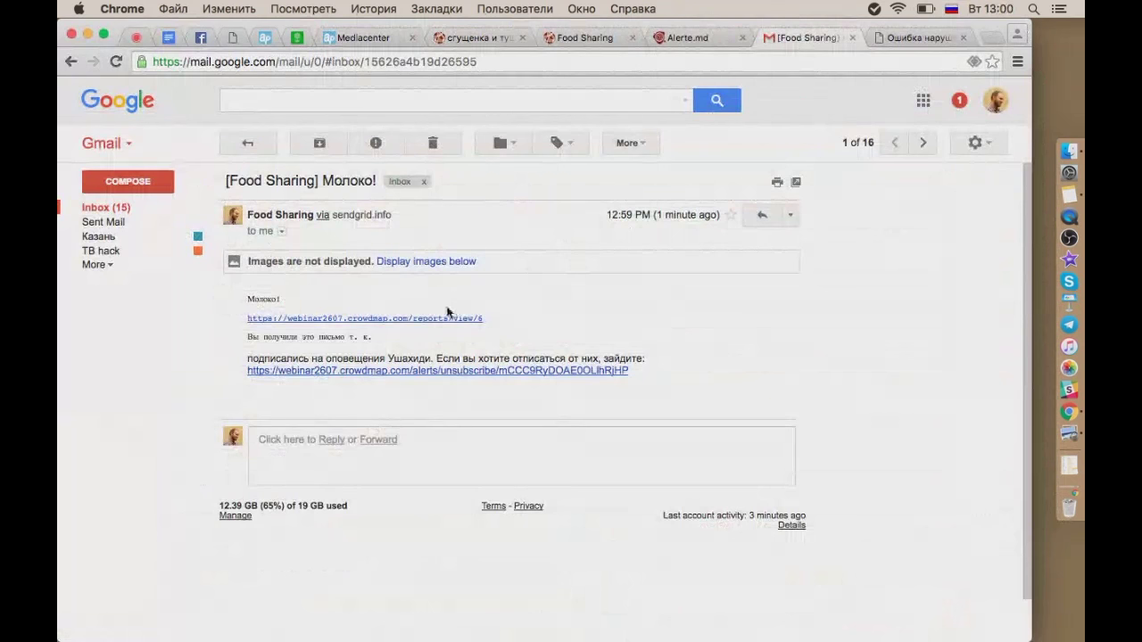
pyautogui.click(455, 263)
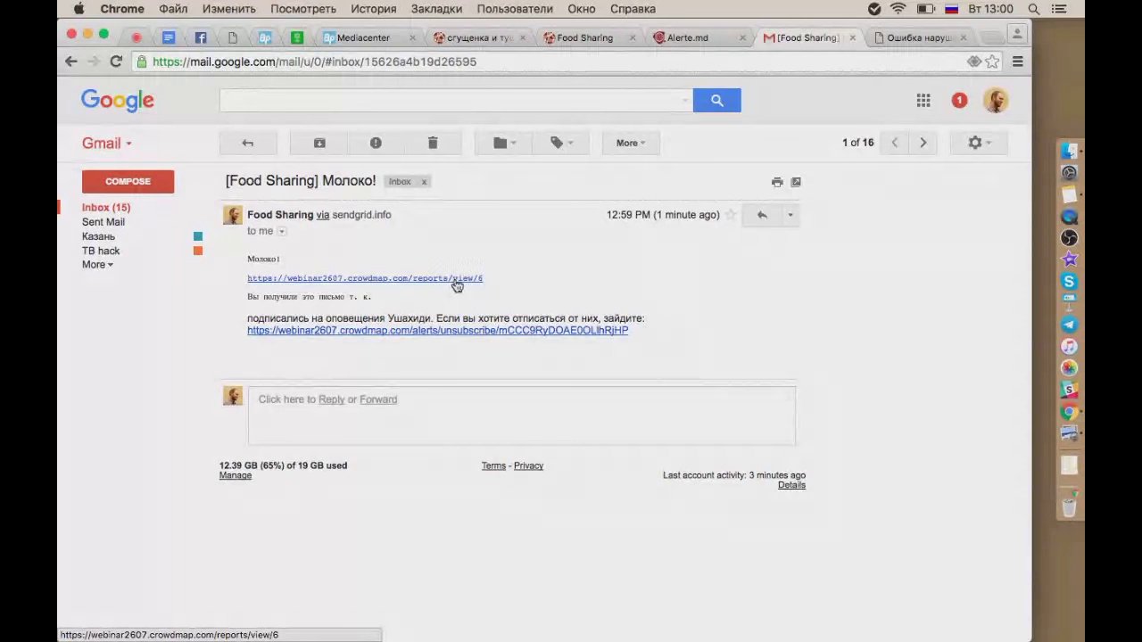
pyautogui.click(453, 280)
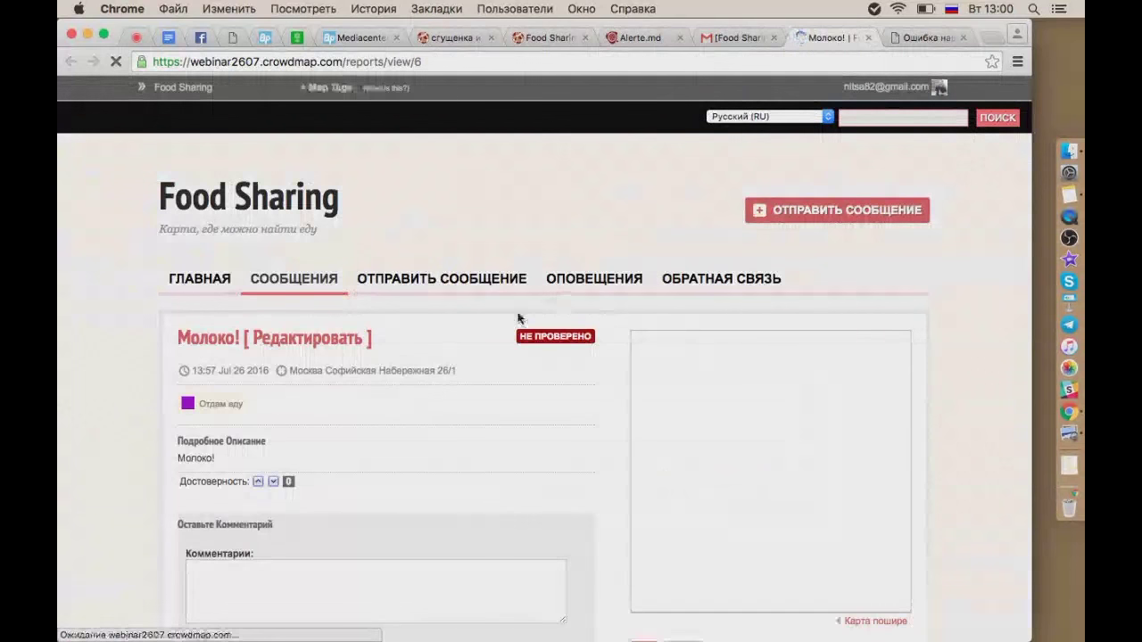
# Check the Молоко! report's map marker on Софийская набережная, then switch to the Mind webinar
pyautogui.scroll(-3, 504, 367)
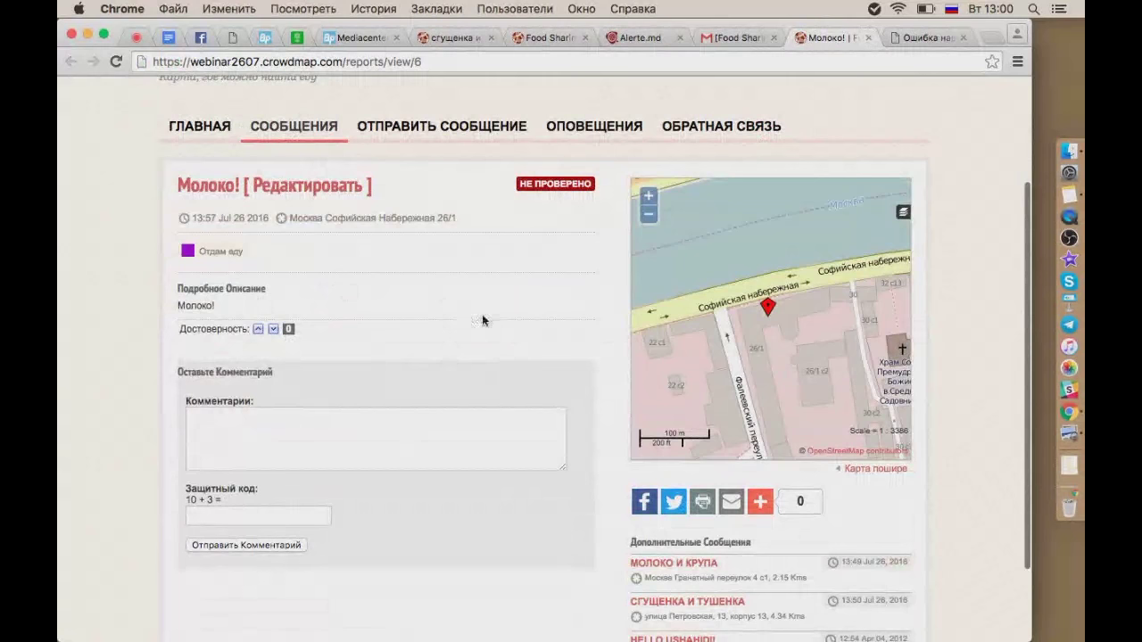
pyautogui.scroll(3, 527, 346)
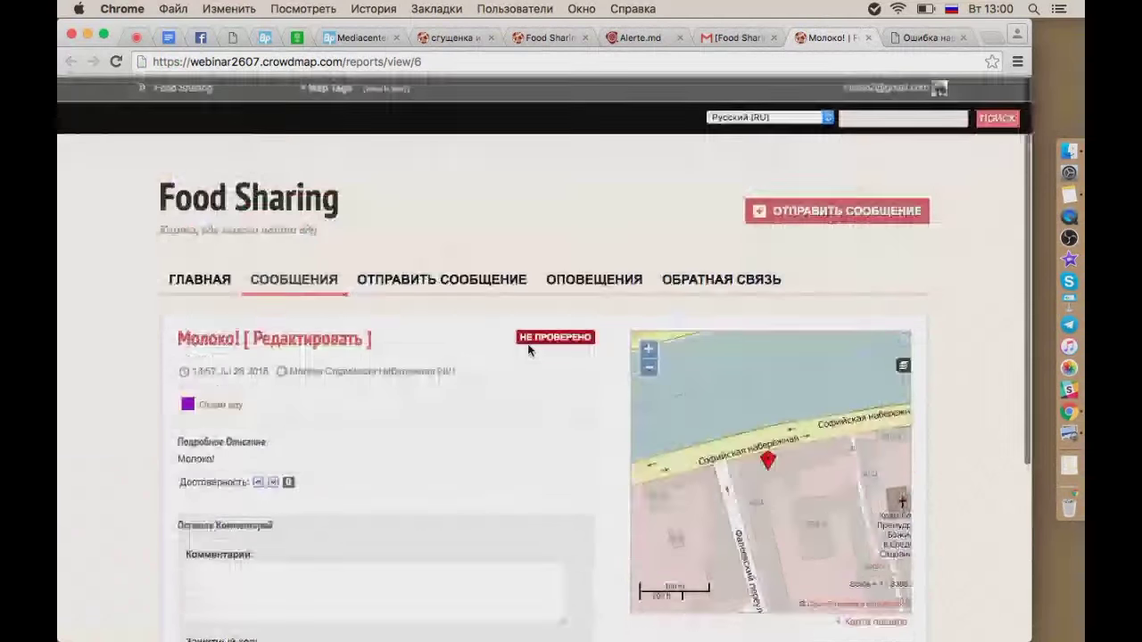
pyautogui.click(140, 40)
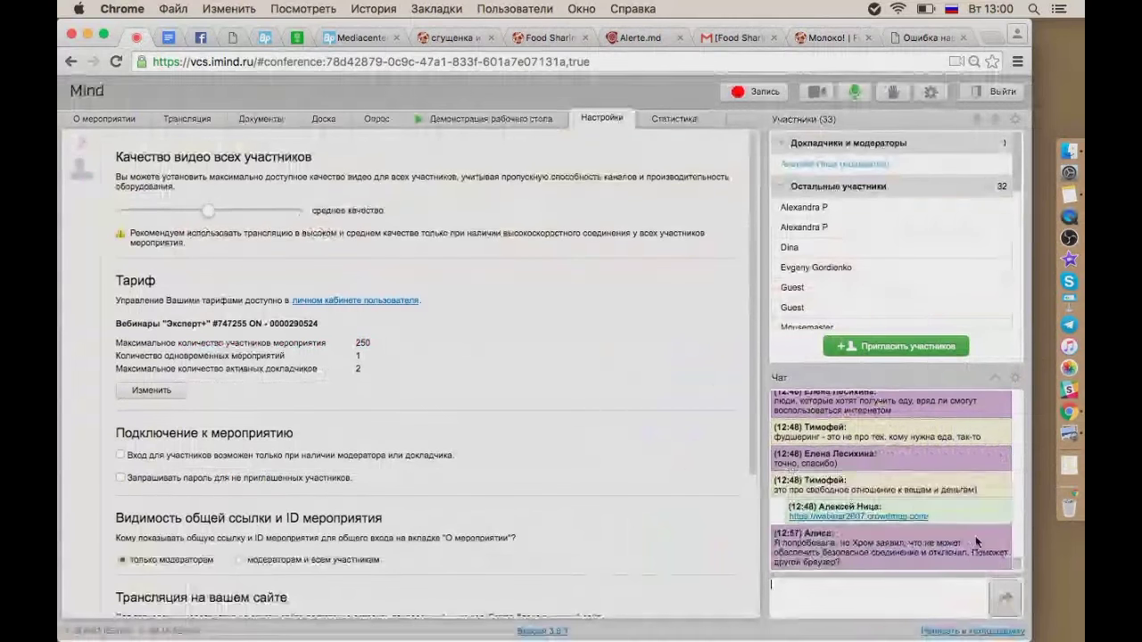
# Read the new participant messages in the Mind webinar chat, then return to the сгущенка и тушенка report
pyautogui.click(925, 592)
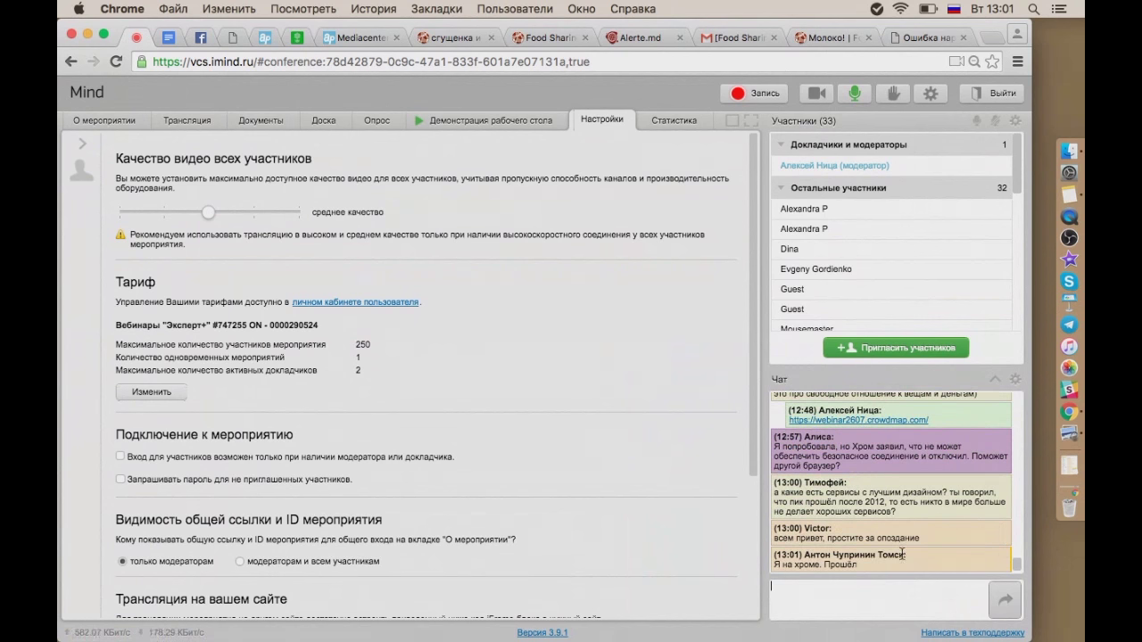
pyautogui.click(905, 595)
pyautogui.click(476, 40)
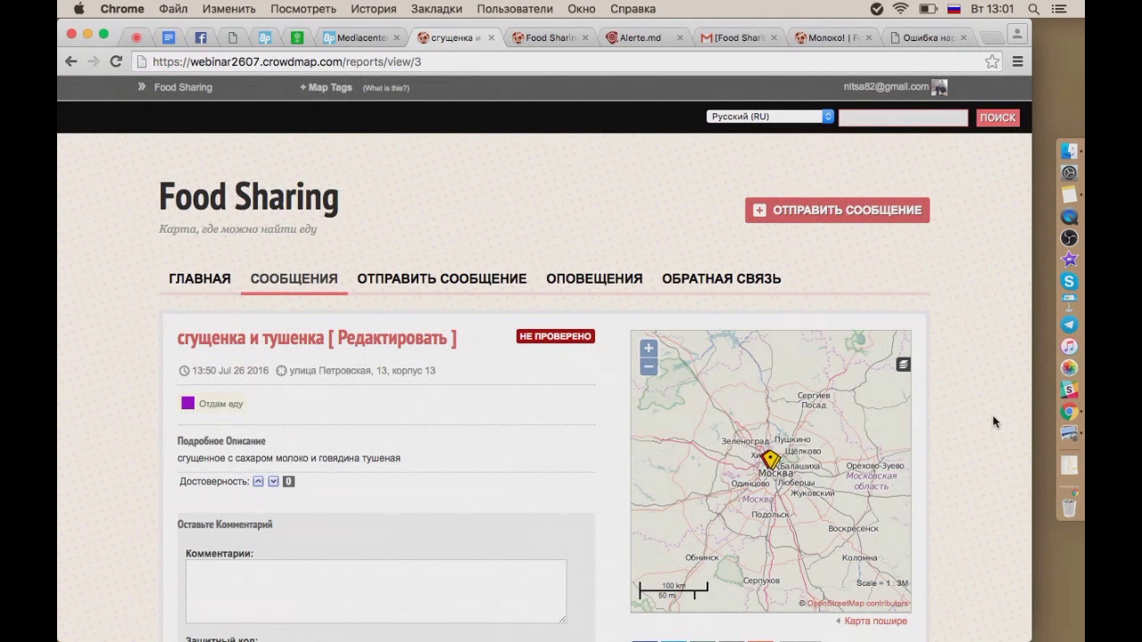
# Widen the сгущенка и тушенка report map with 'Карта пошире' and close the Food Sharing and Alerte.md tabs
pyautogui.scroll(-1, 994, 422)
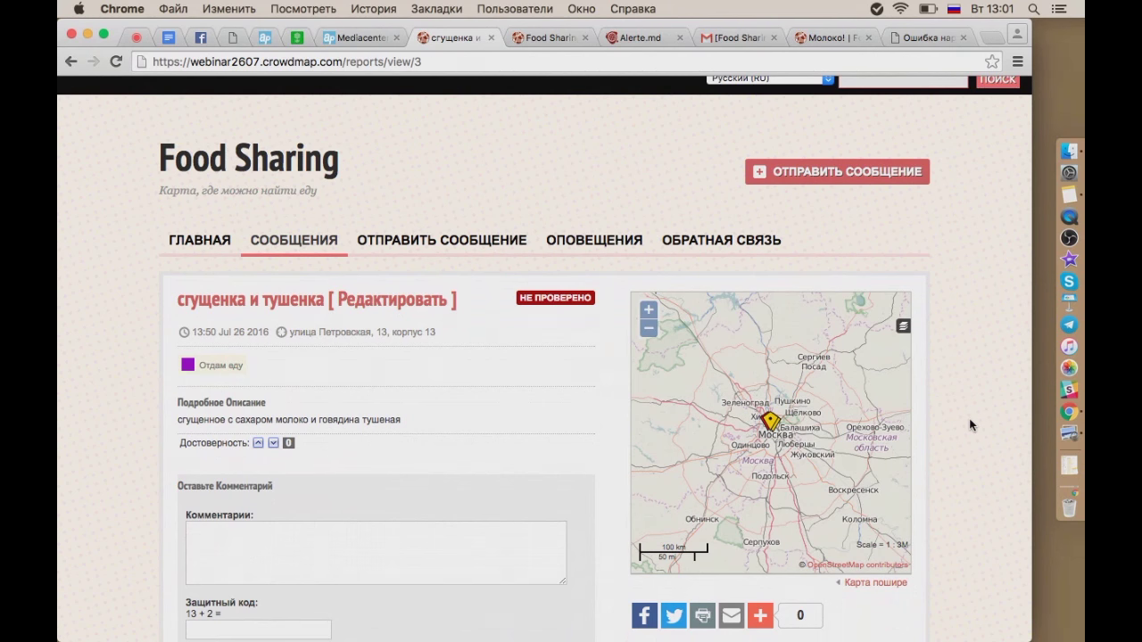
pyautogui.scroll(-1, 972, 425)
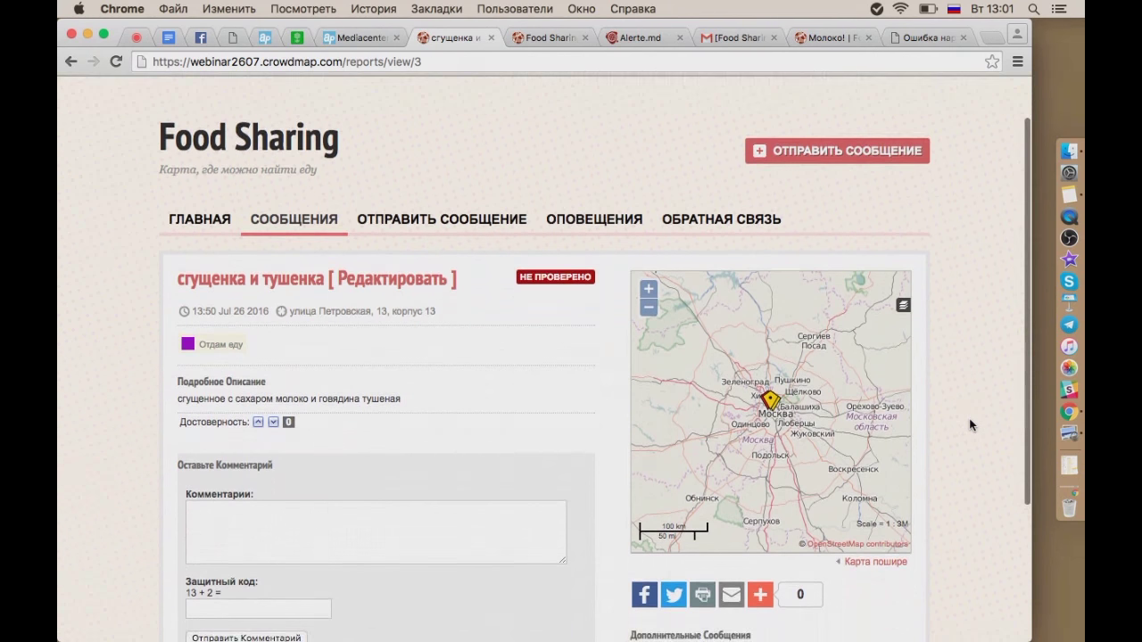
pyautogui.click(875, 564)
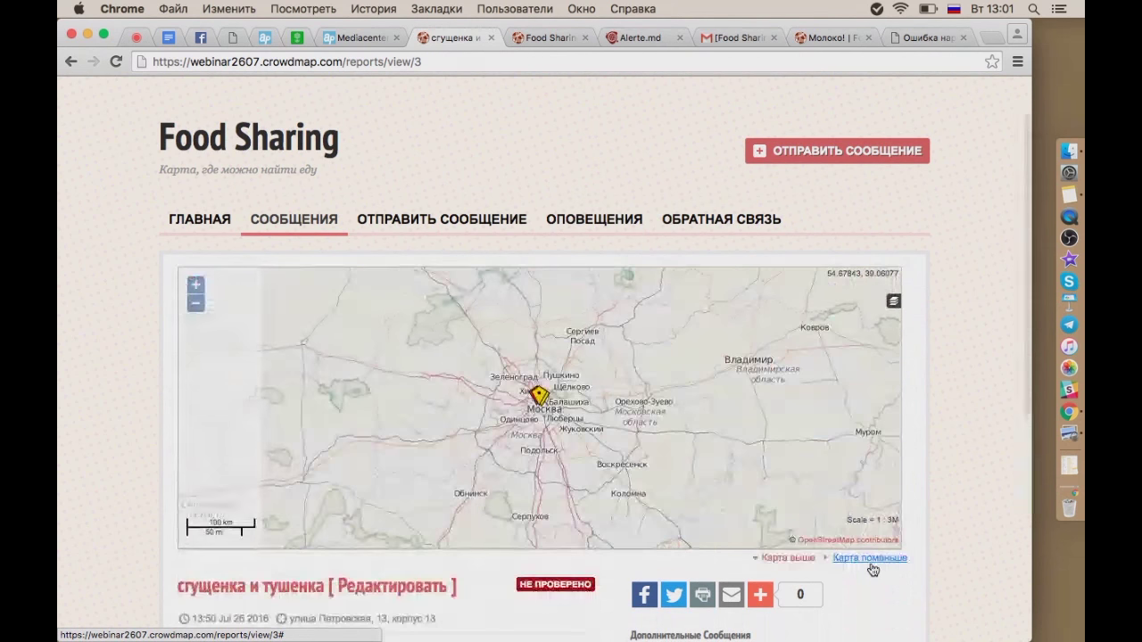
pyautogui.scroll(-3, 931, 476)
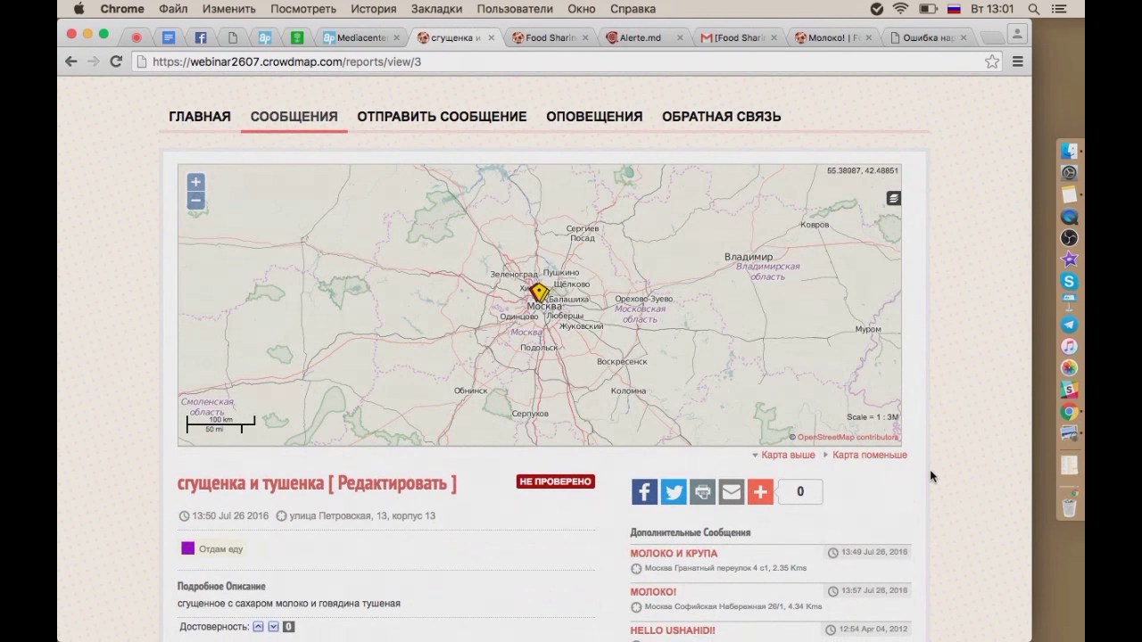
pyautogui.scroll(3, 929, 477)
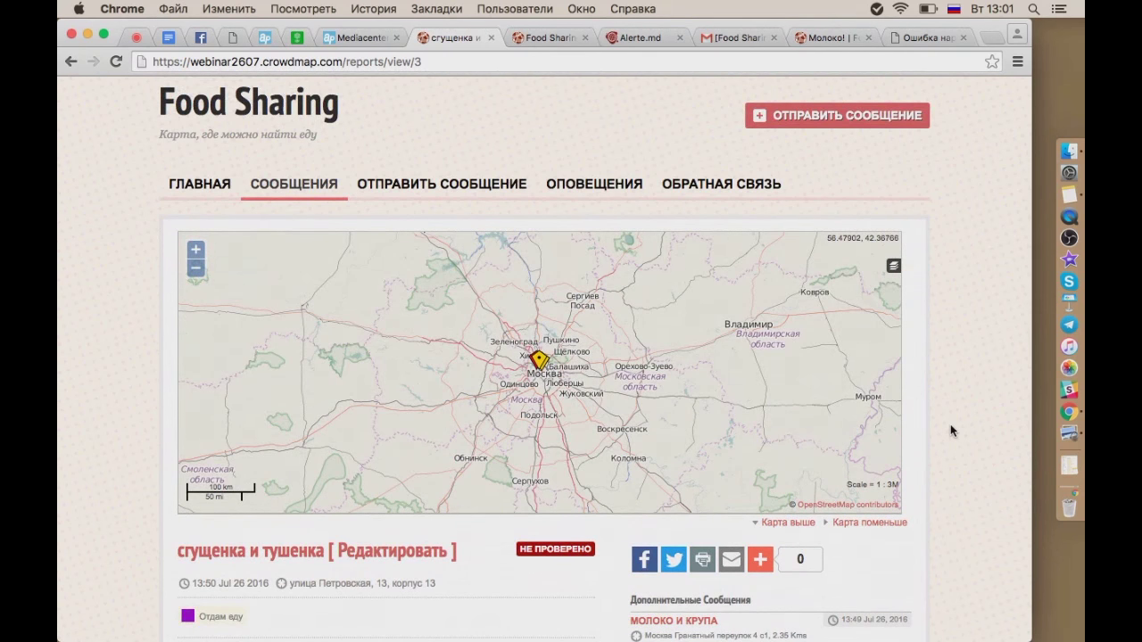
pyautogui.scroll(-3, 951, 431)
pyautogui.scroll(-10, 950, 426)
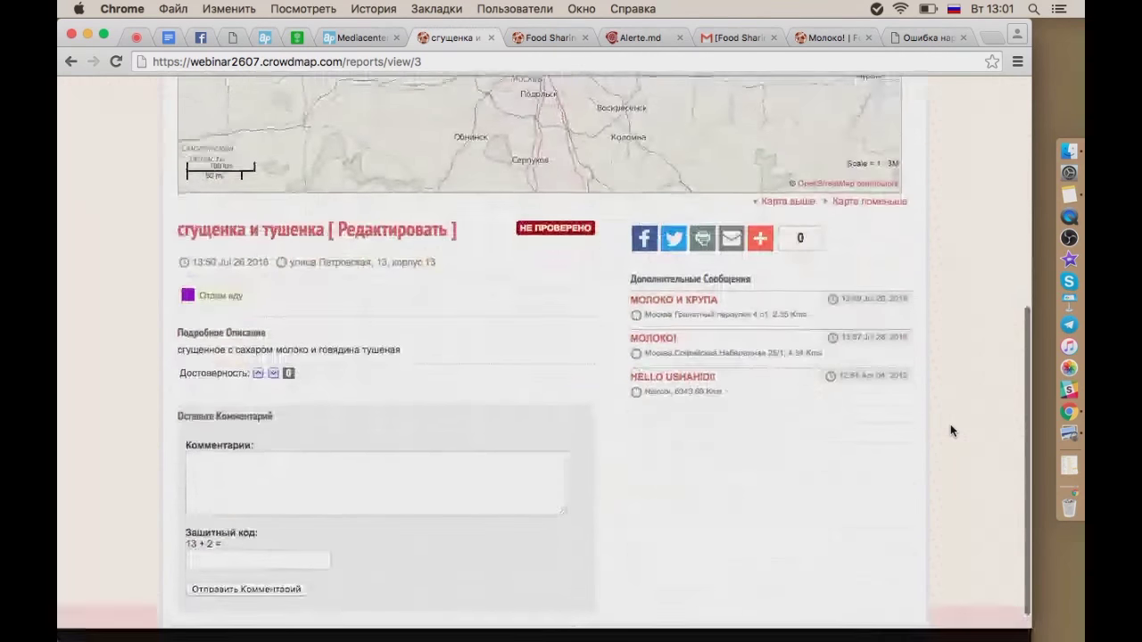
pyautogui.scroll(10, 950, 424)
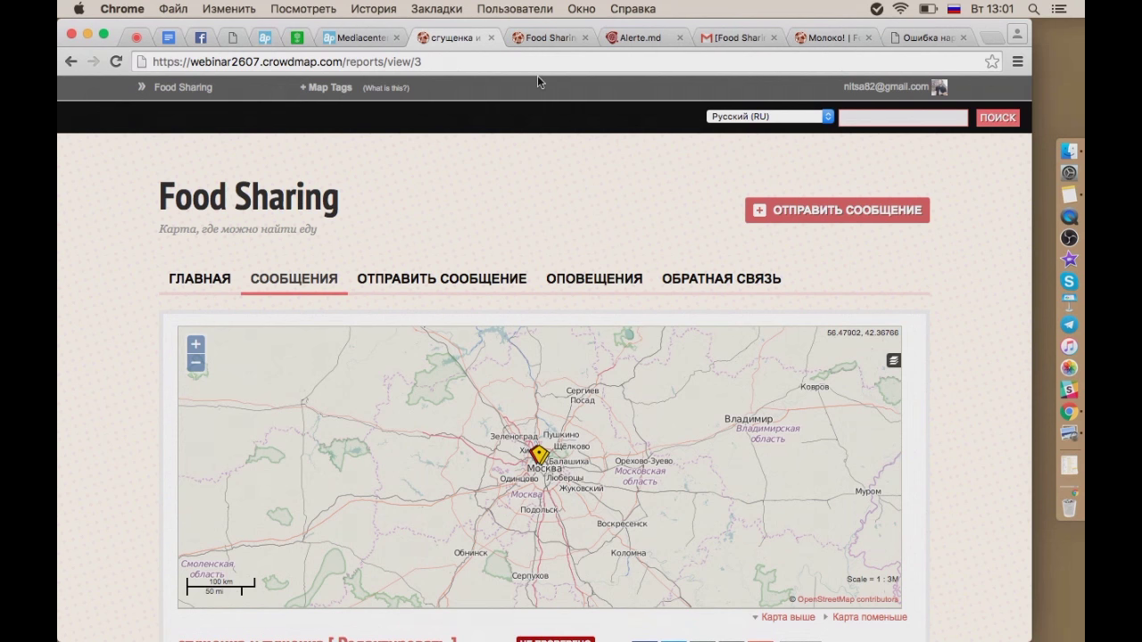
pyautogui.click(585, 38)
pyautogui.click(584, 38)
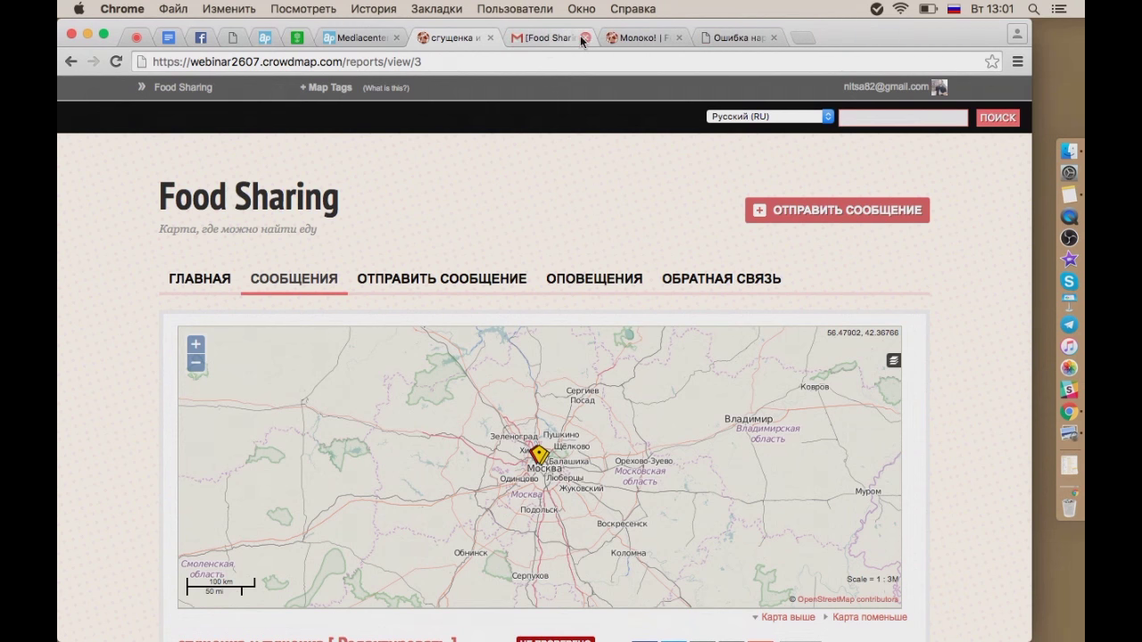
# Close the Gmail Food Sharing, Молоко! and error page tabs
pyautogui.click(586, 38)
pyautogui.click(586, 38)
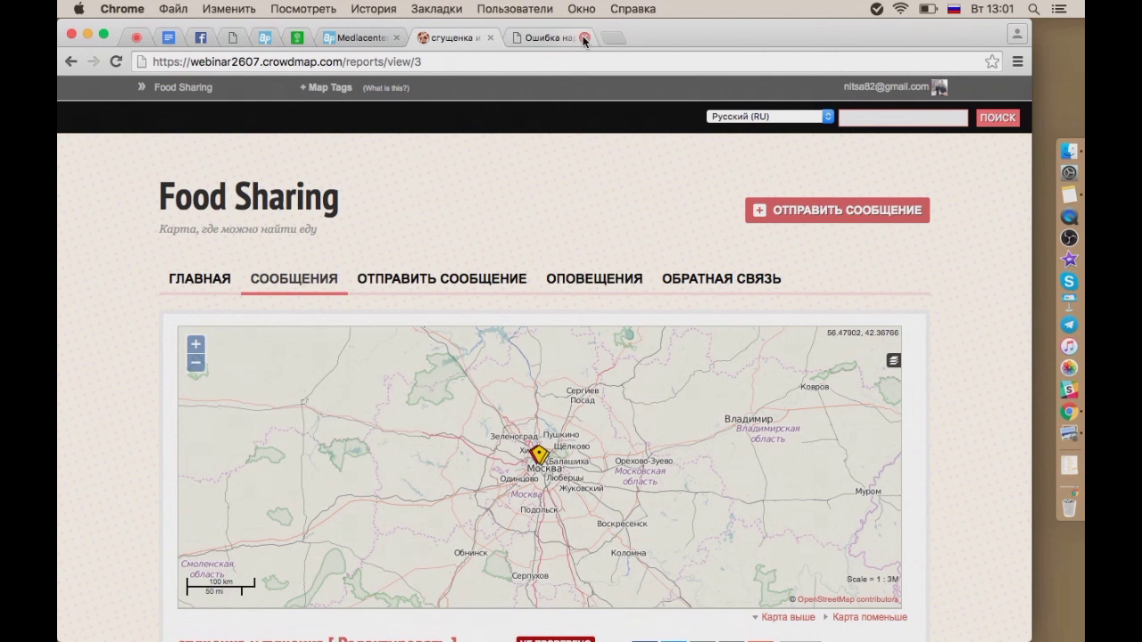
pyautogui.click(587, 37)
# Load the Ushahidi website in a new tab via 'ush' and browse its home page
pyautogui.click(609, 37)
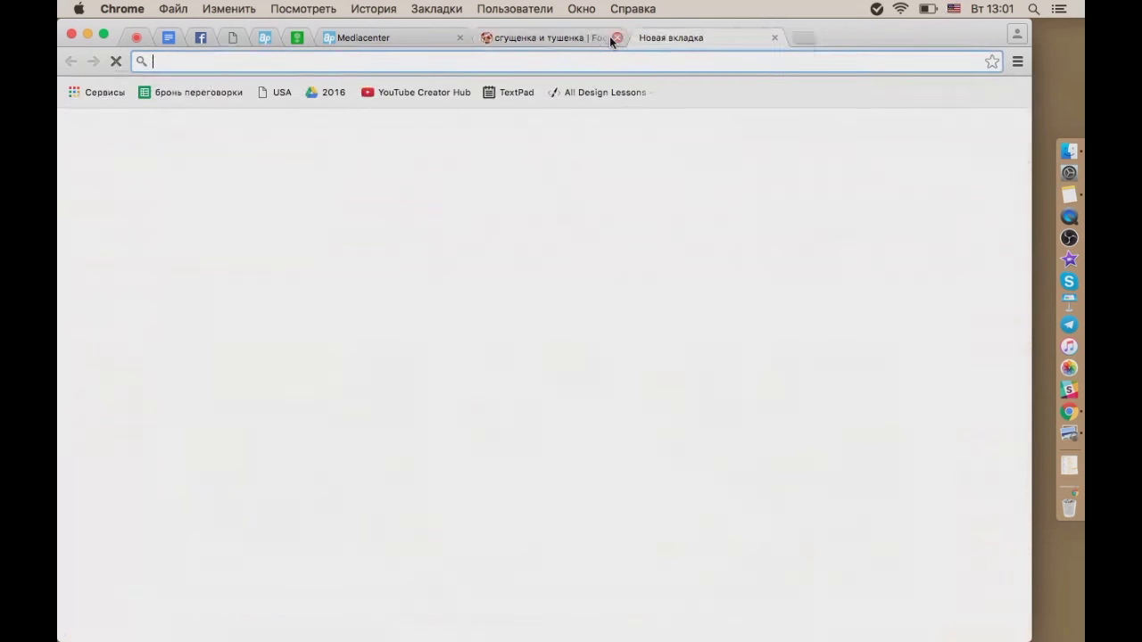
pyautogui.write('ush')
pyautogui.press('Return')
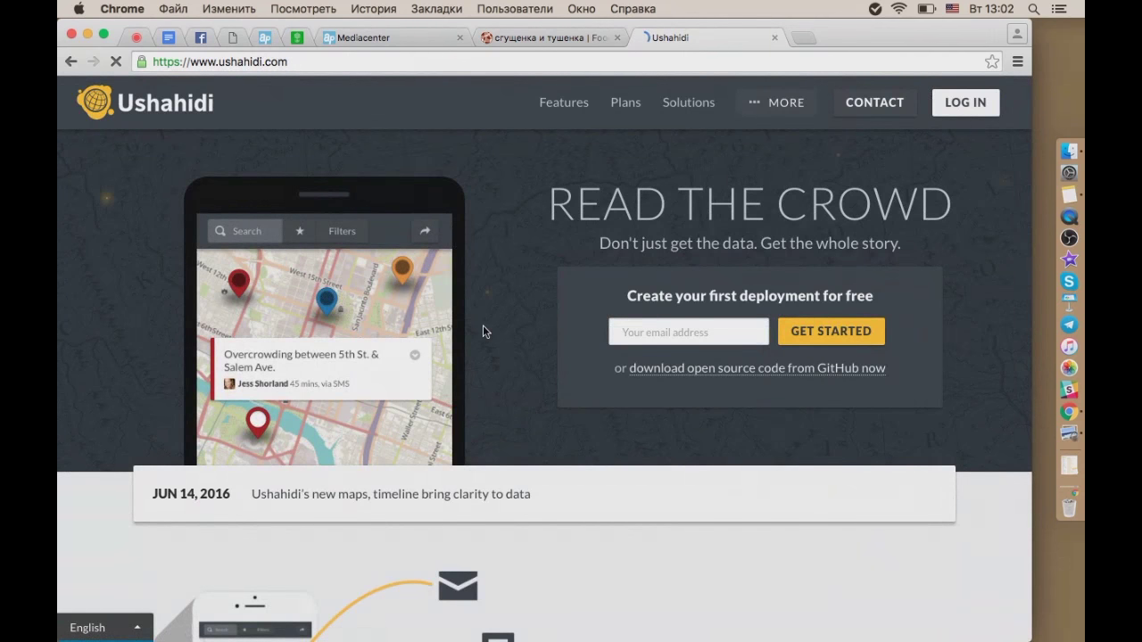
pyautogui.scroll(-5, 483, 332)
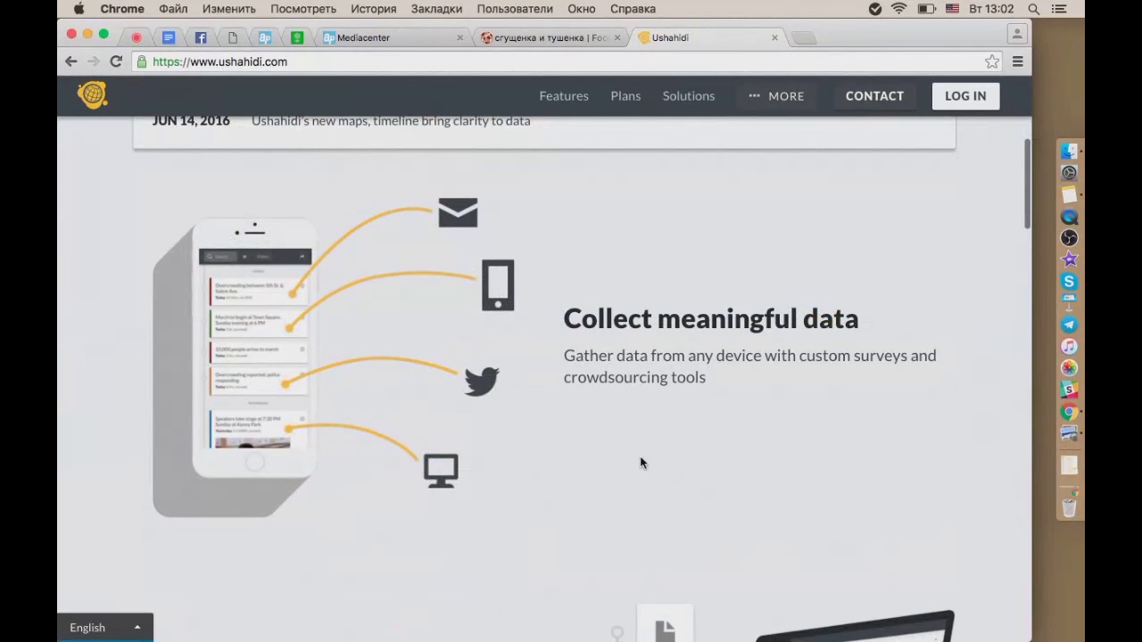
pyautogui.scroll(-5, 640, 463)
pyautogui.scroll(-4, 661, 538)
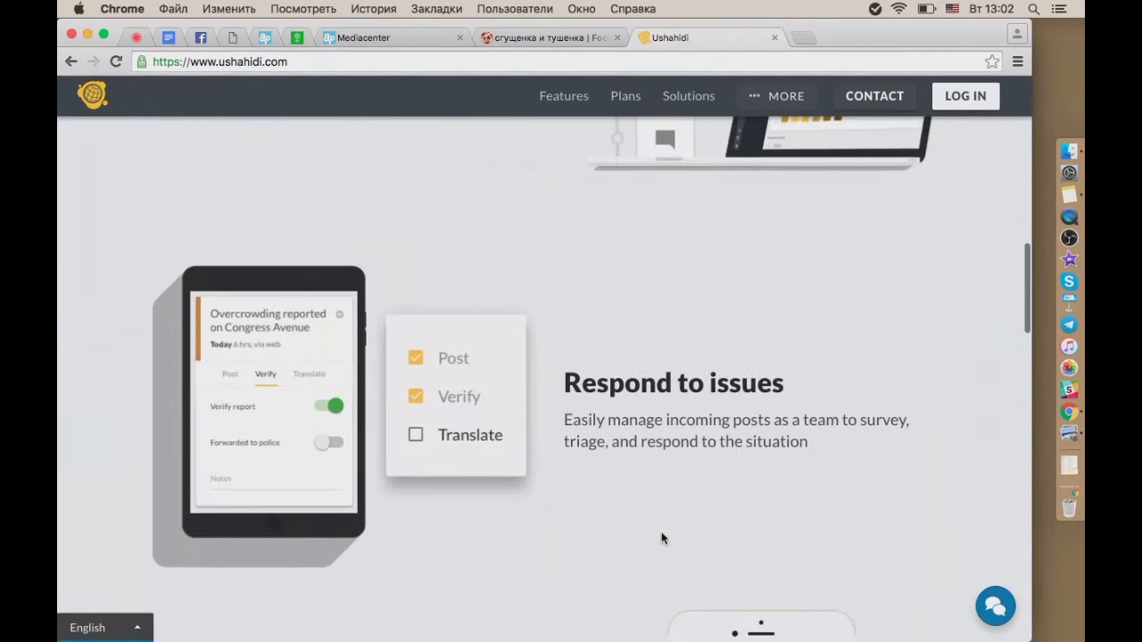
pyautogui.scroll(-6, 661, 535)
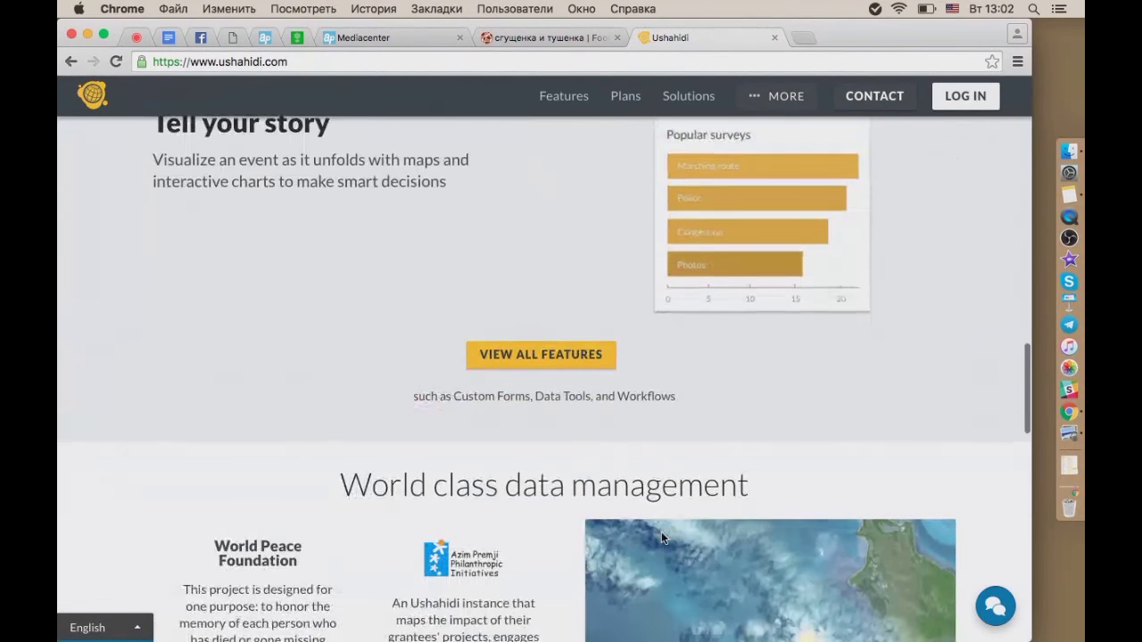
pyautogui.scroll(-8, 661, 531)
pyautogui.scroll(20, 650, 230)
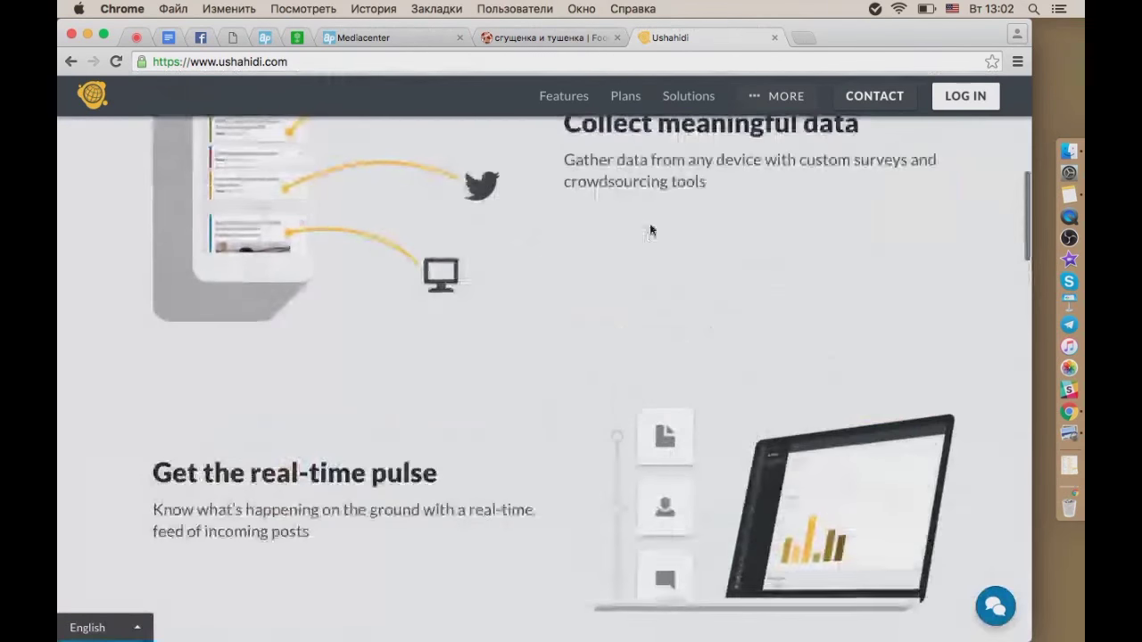
pyautogui.scroll(10, 700, 194)
# Review the Plans page's Mapper, Surveyor, Responder and Solutions pricing tiers
pyautogui.click(625, 103)
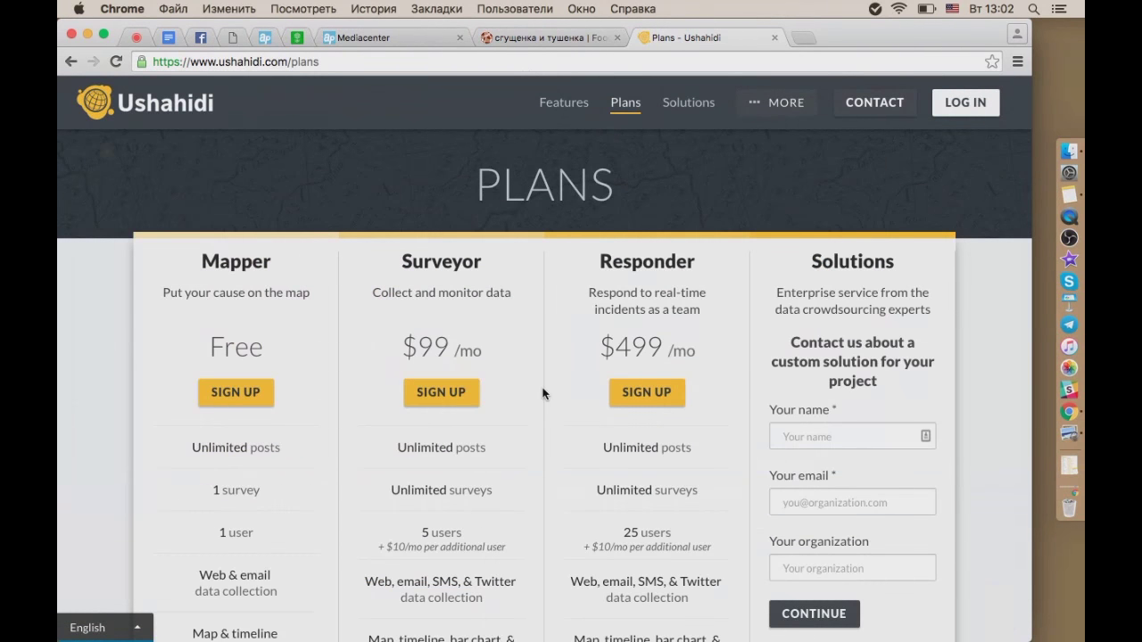
pyautogui.scroll(-3, 542, 394)
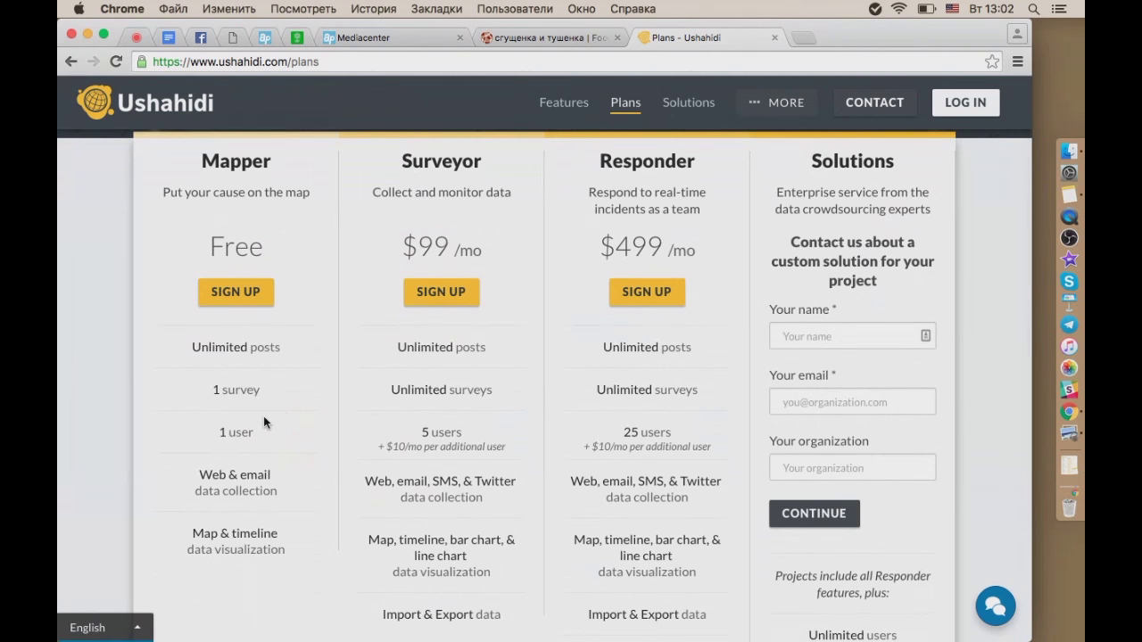
pyautogui.scroll(-1, 264, 416)
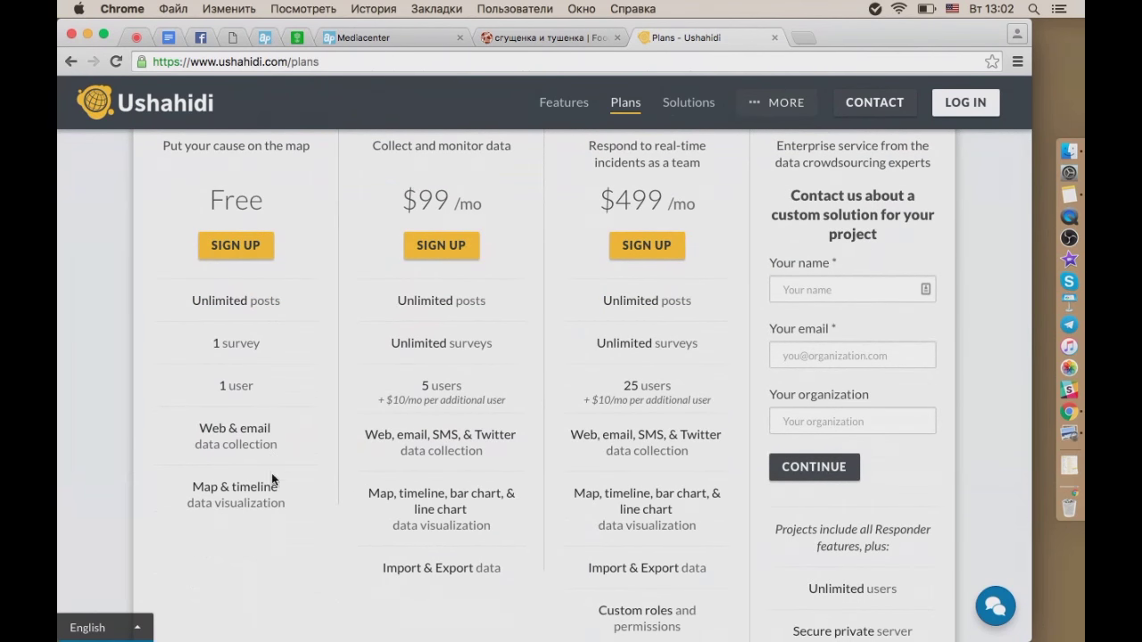
pyautogui.scroll(2, 308, 510)
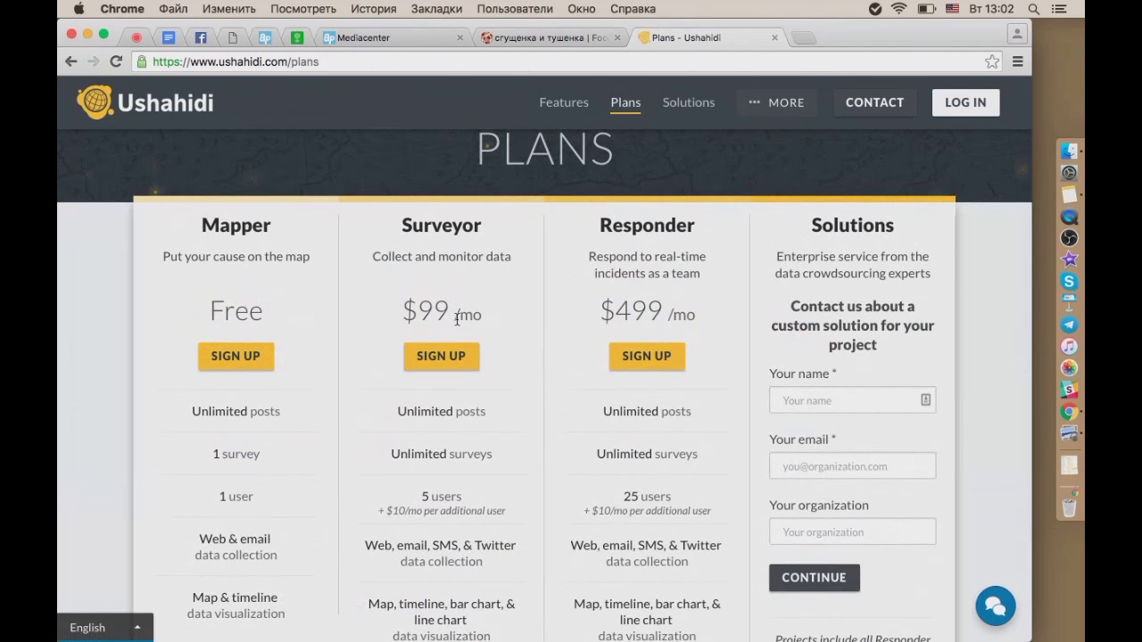
pyautogui.scroll(-1, 508, 461)
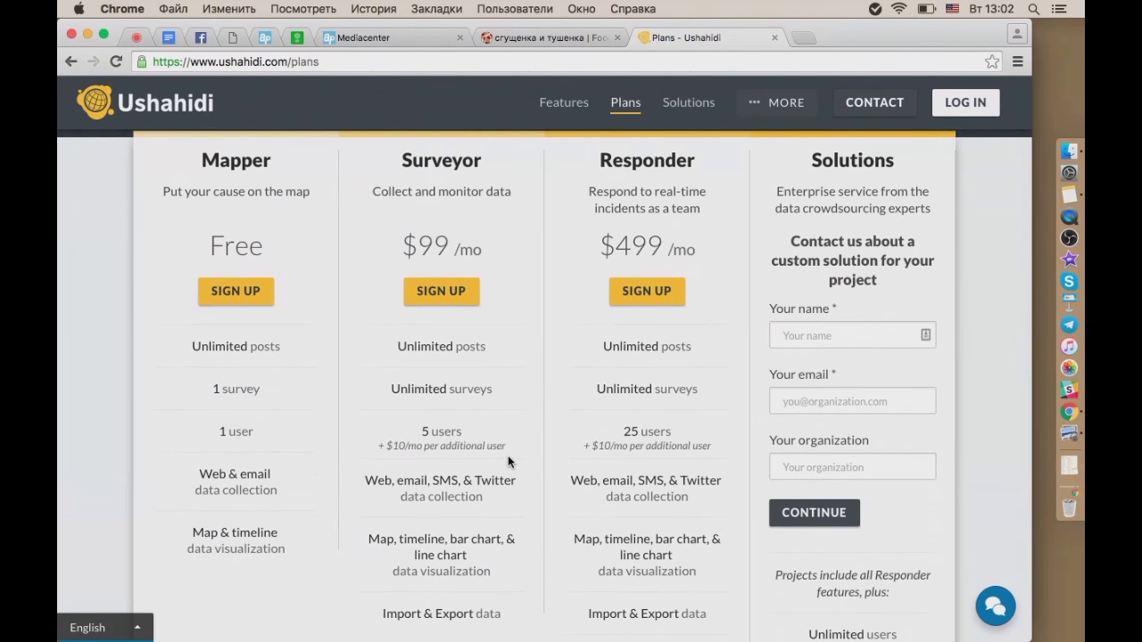
pyautogui.scroll(-1, 508, 462)
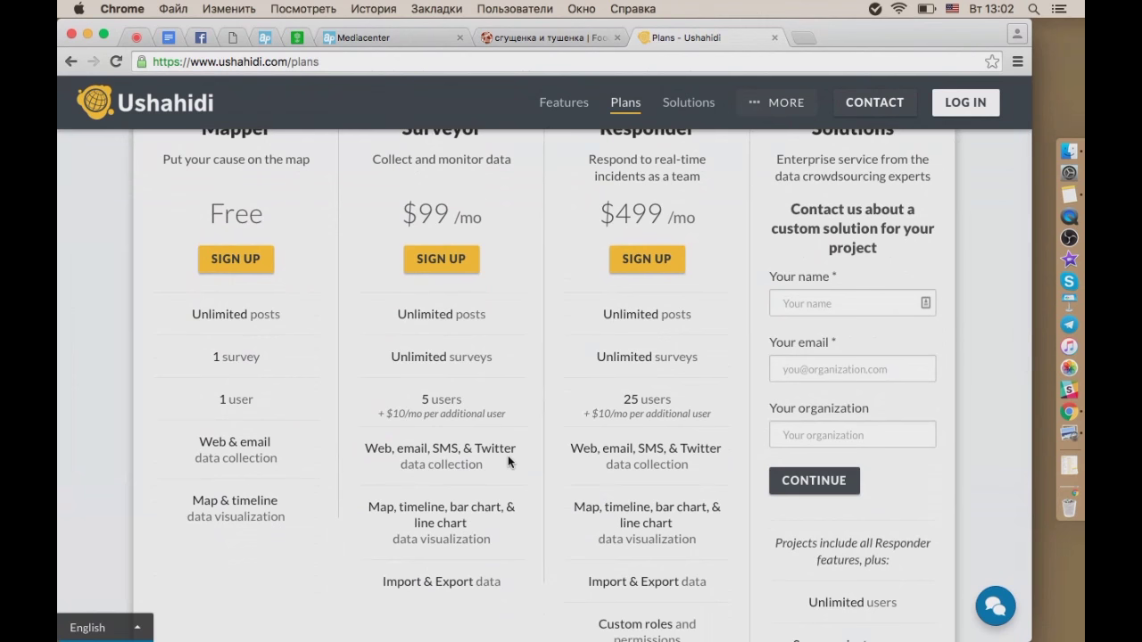
pyautogui.scroll(-1, 508, 461)
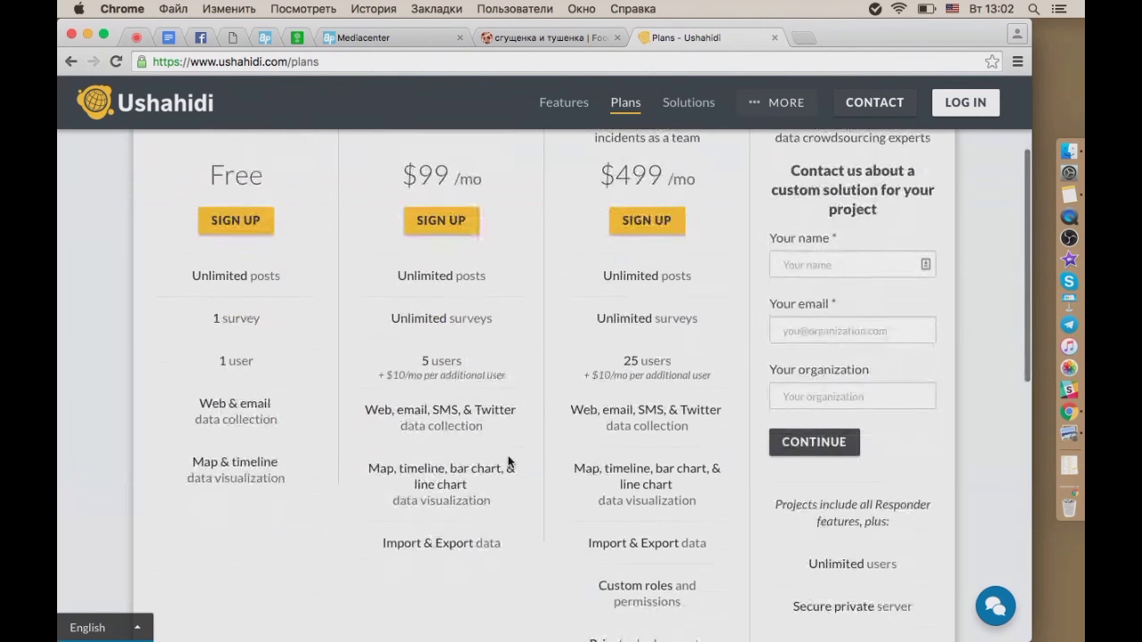
pyautogui.scroll(-1, 508, 461)
pyautogui.scroll(5, 508, 462)
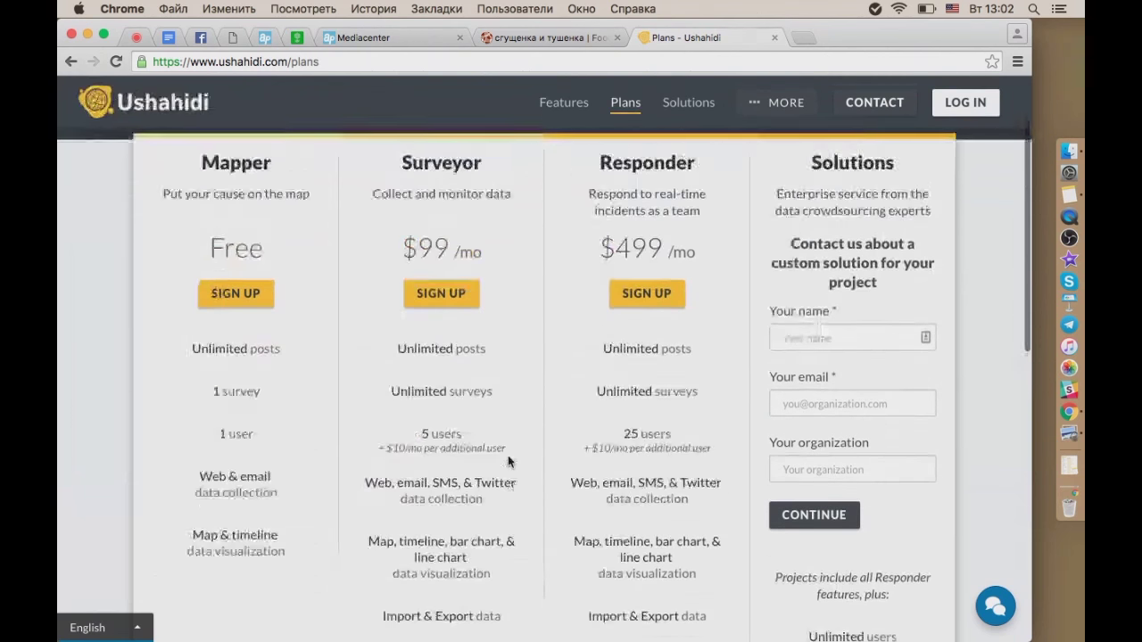
pyautogui.scroll(1, 504, 341)
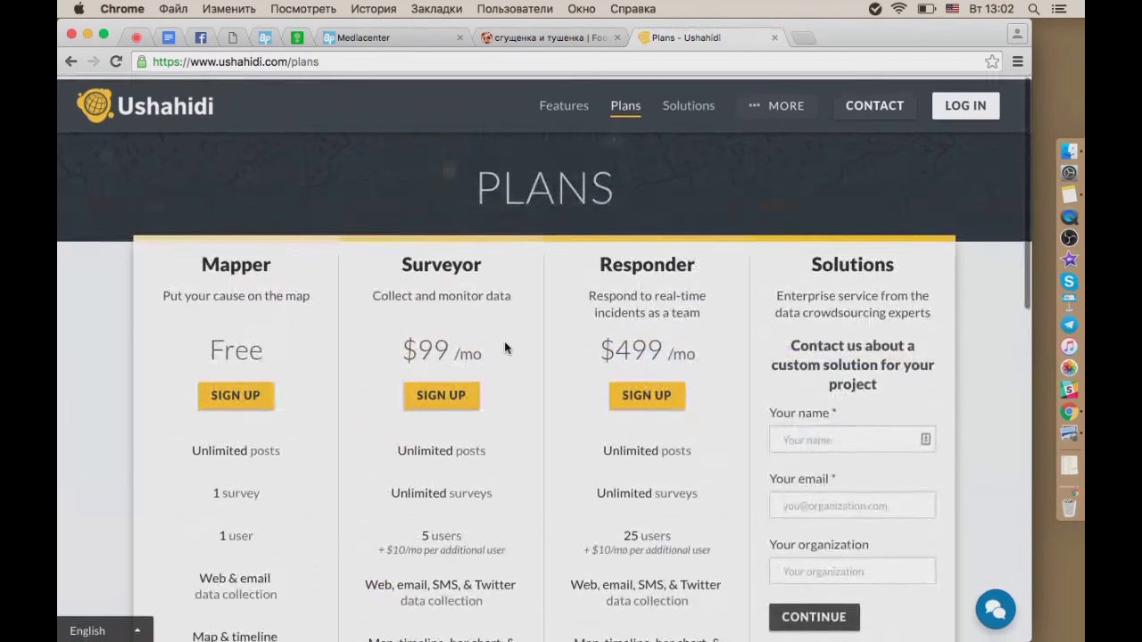
pyautogui.click(555, 106)
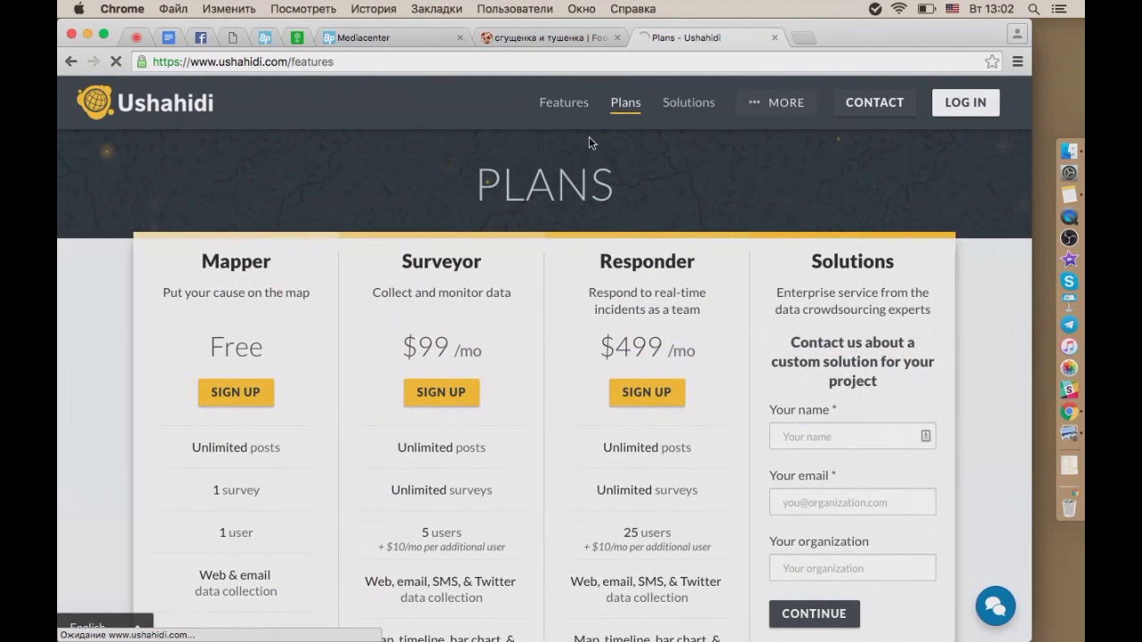
# Browse the Powerful Features page on data collection and management, then head to deployment login
pyautogui.scroll(-1, 435, 405)
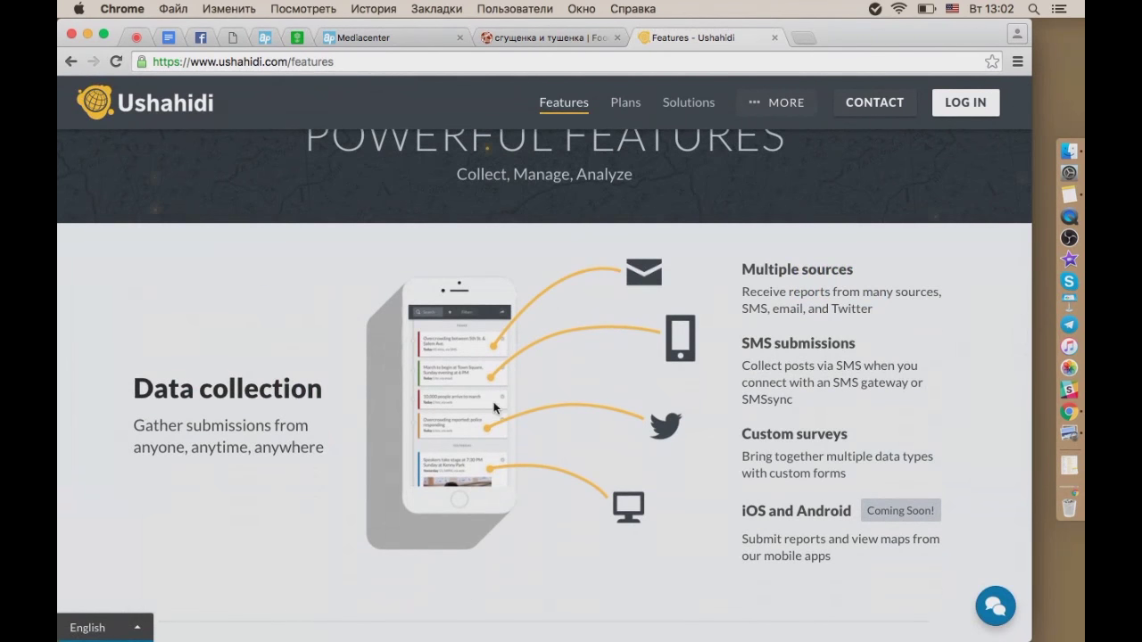
pyautogui.scroll(-2, 602, 462)
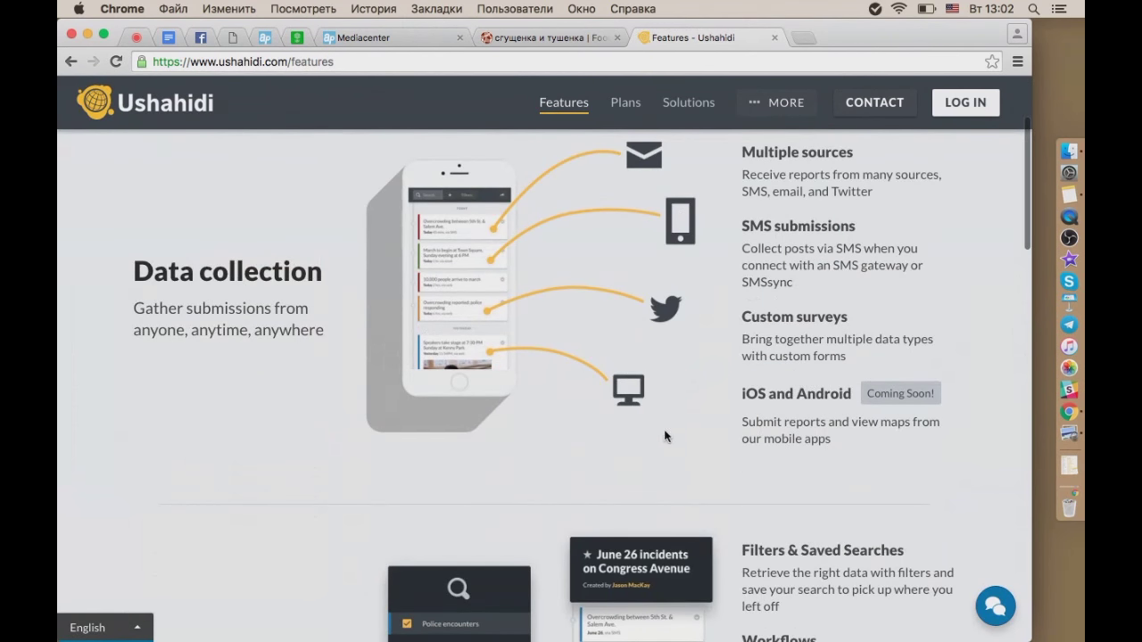
pyautogui.scroll(-3, 692, 453)
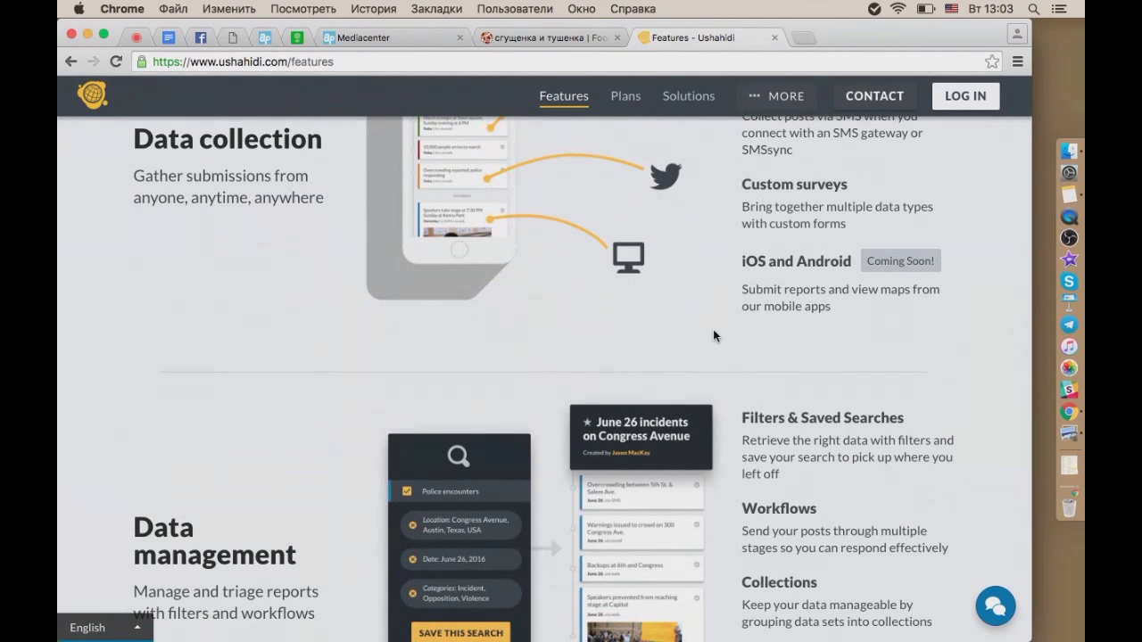
pyautogui.scroll(-3, 733, 364)
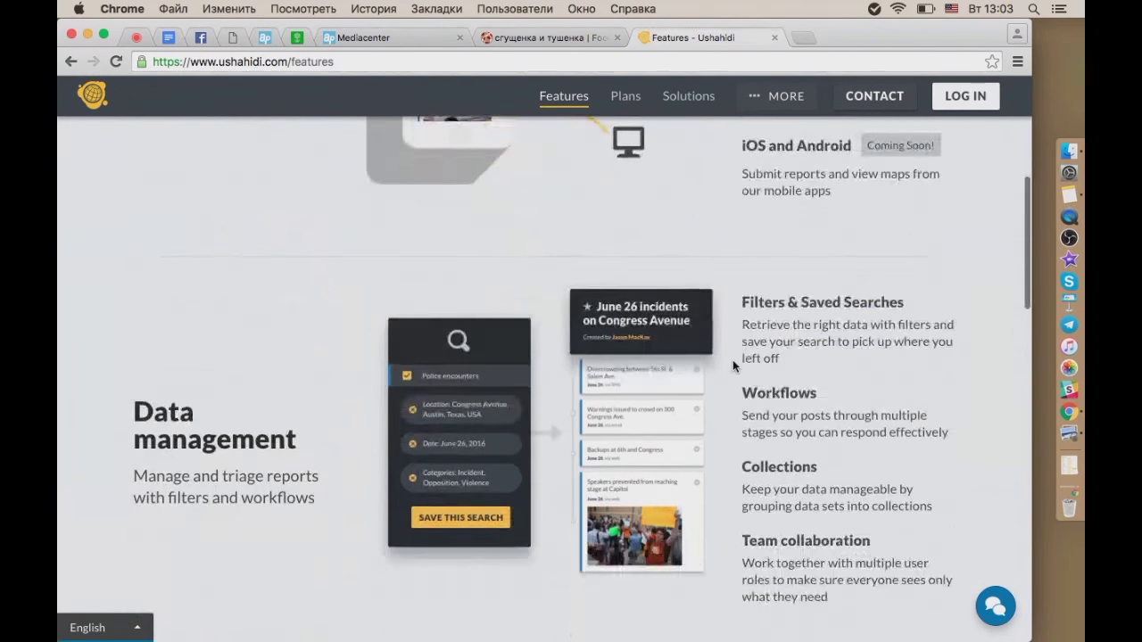
pyautogui.scroll(10, 732, 364)
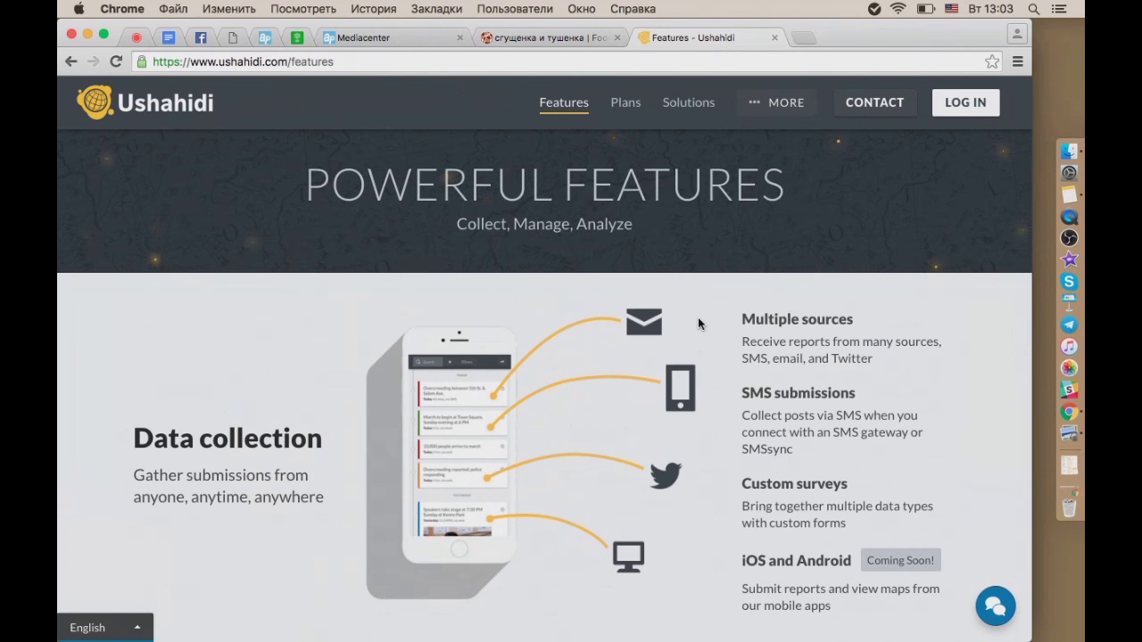
pyautogui.click(966, 106)
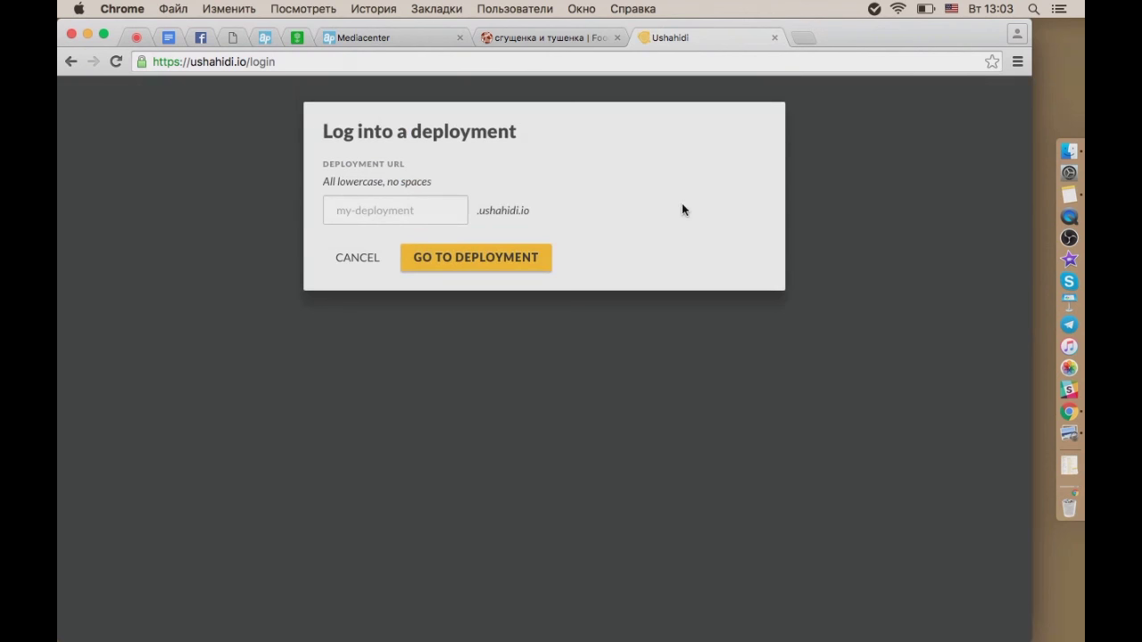
# Enter the deployment URL from the 'mr' autocomplete suggestion and go to the deployment
pyautogui.click(362, 259)
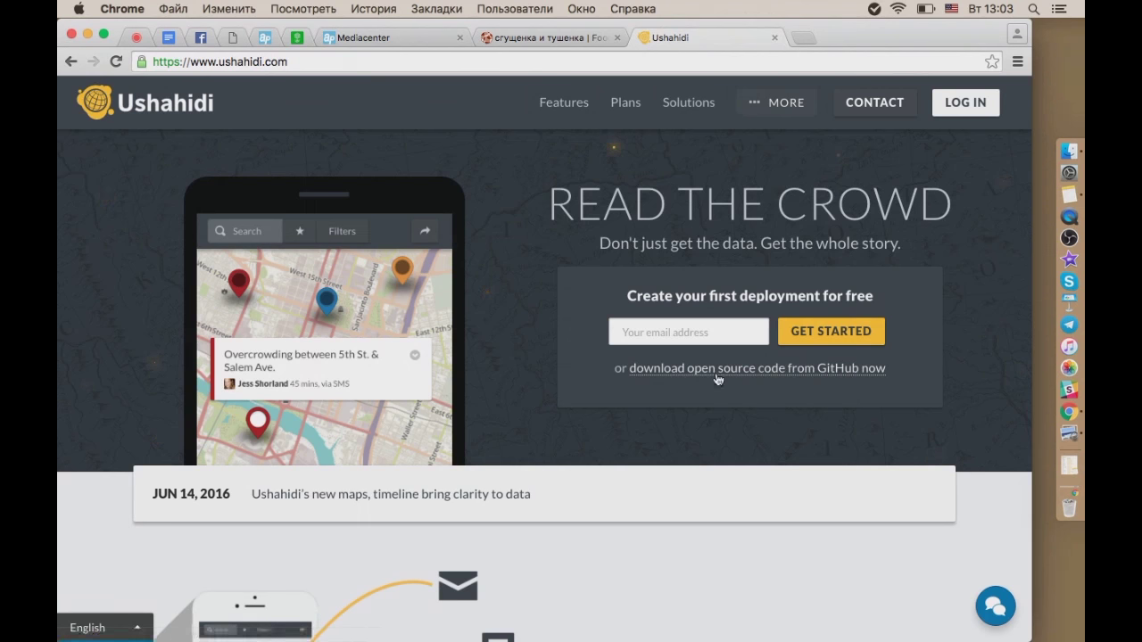
pyautogui.click(977, 107)
pyautogui.click(397, 212)
pyautogui.write('mr')
pyautogui.press('Down')
pyautogui.press('Down')
pyautogui.press('Return')
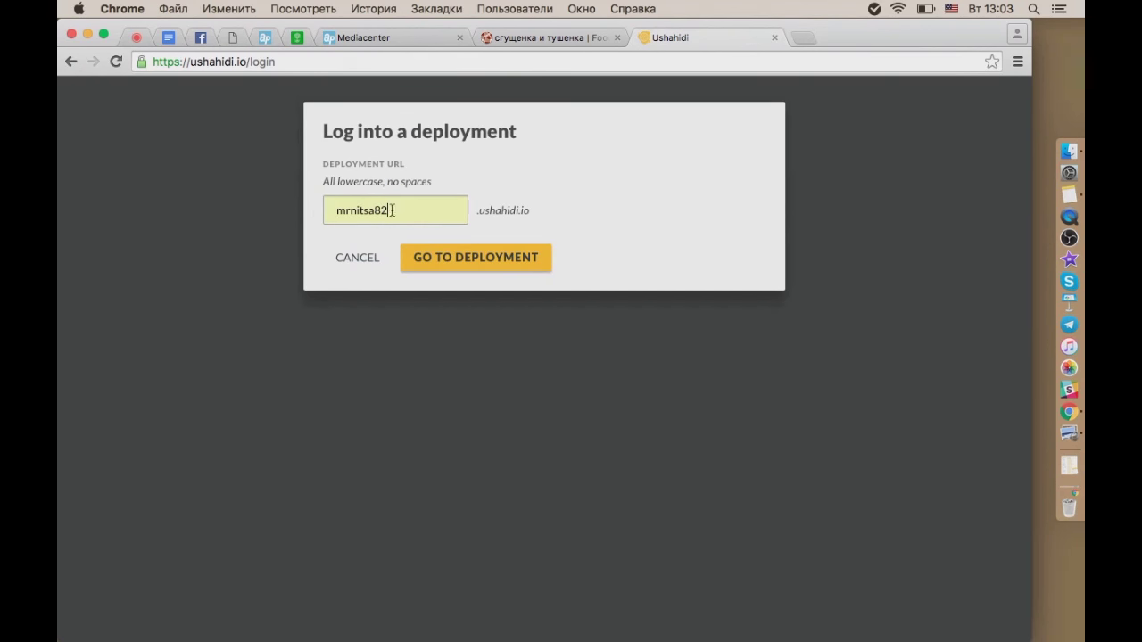
pyautogui.click(453, 260)
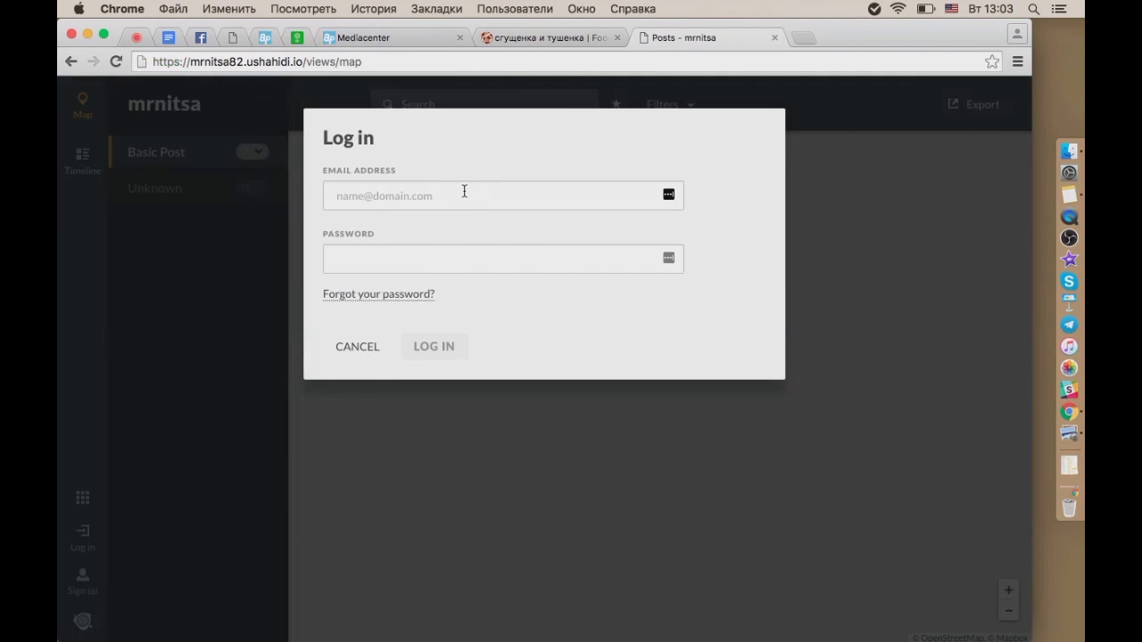
# Log into the deployment with the saved e-mail and retyped password, then switch to the webinar
pyautogui.click(457, 190)
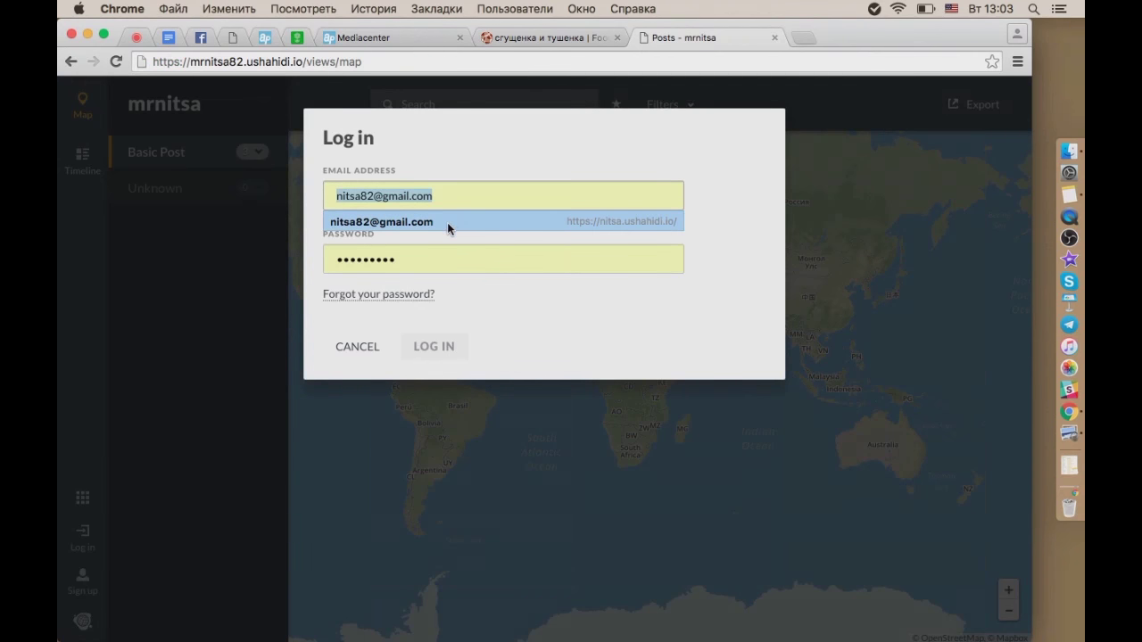
pyautogui.click(447, 222)
pyautogui.doubleClick(422, 258)
pyautogui.press('Return')
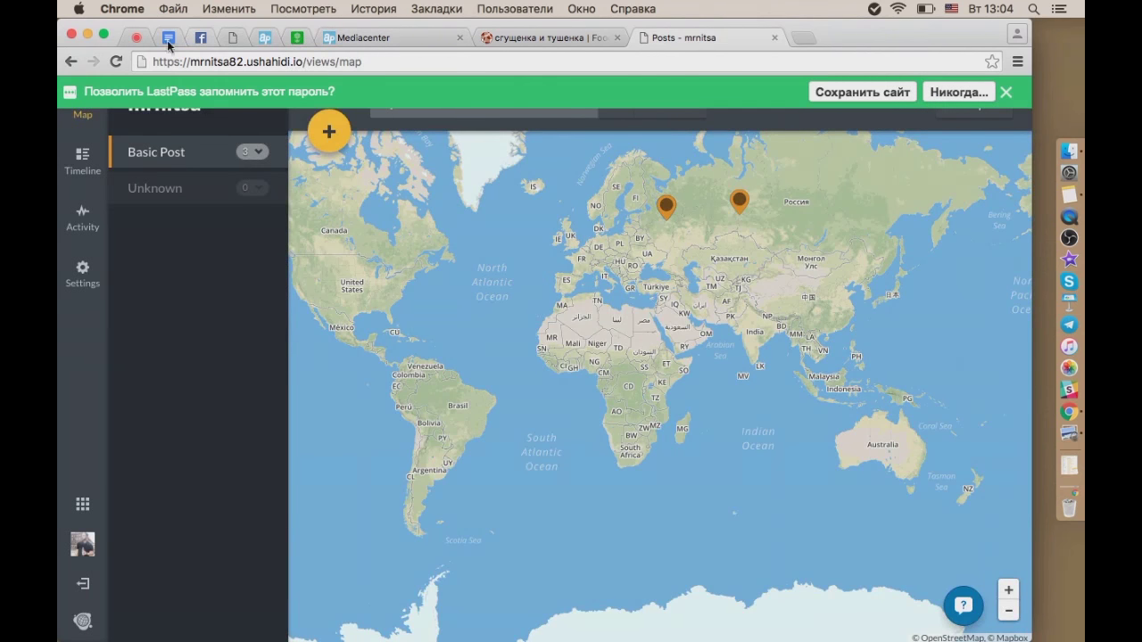
pyautogui.click(137, 37)
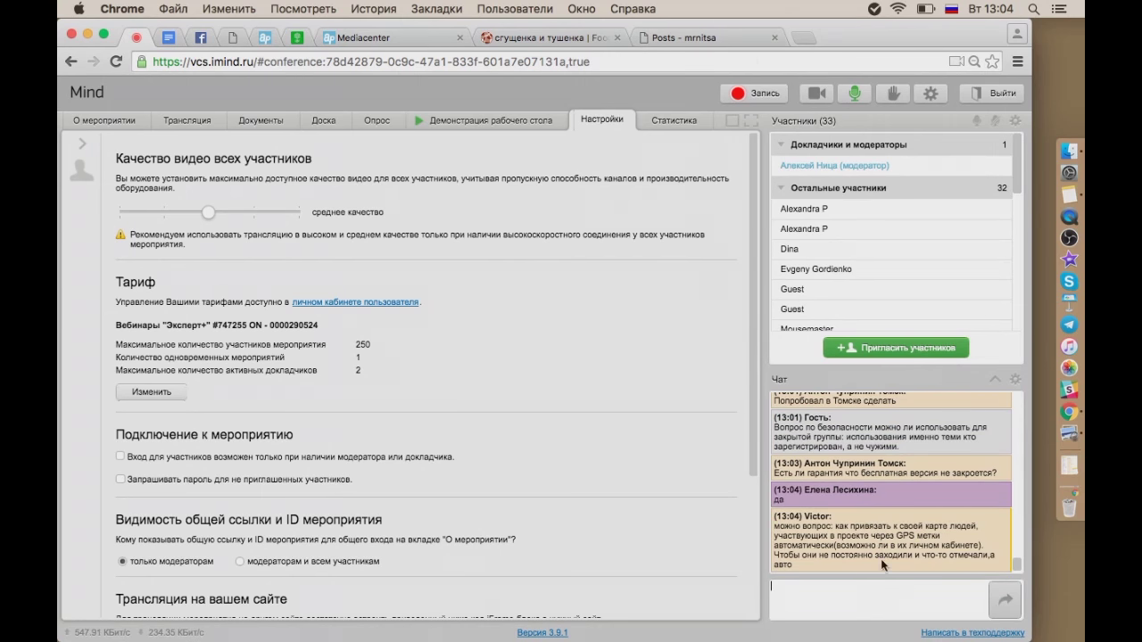
# Return from the webinar chat to the Ushahidi posts map and dismiss the save-password prompt
pyautogui.click(888, 598)
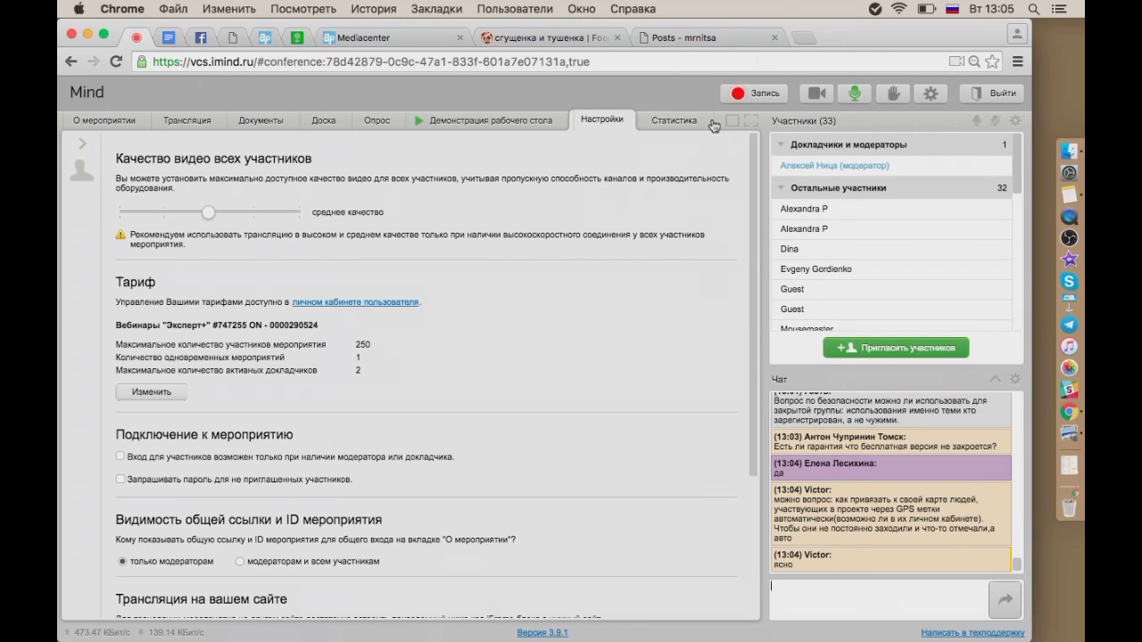
pyautogui.click(704, 38)
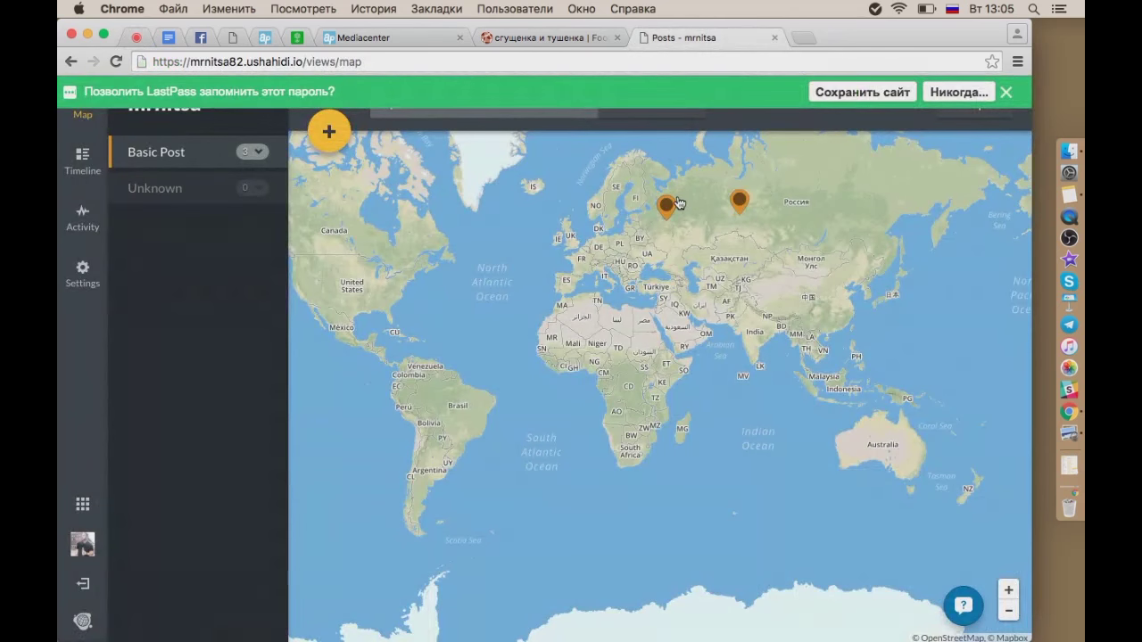
pyautogui.click(1007, 95)
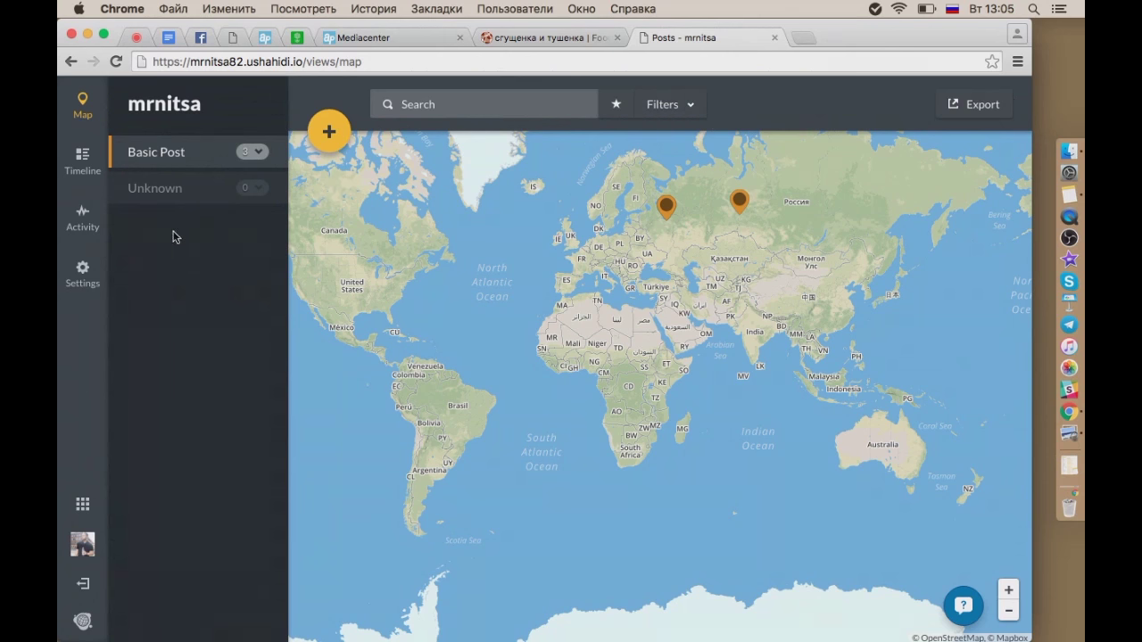
# Retitle the Basic Post survey to 'Кто может отдать еду?' in its settings
pyautogui.click(257, 153)
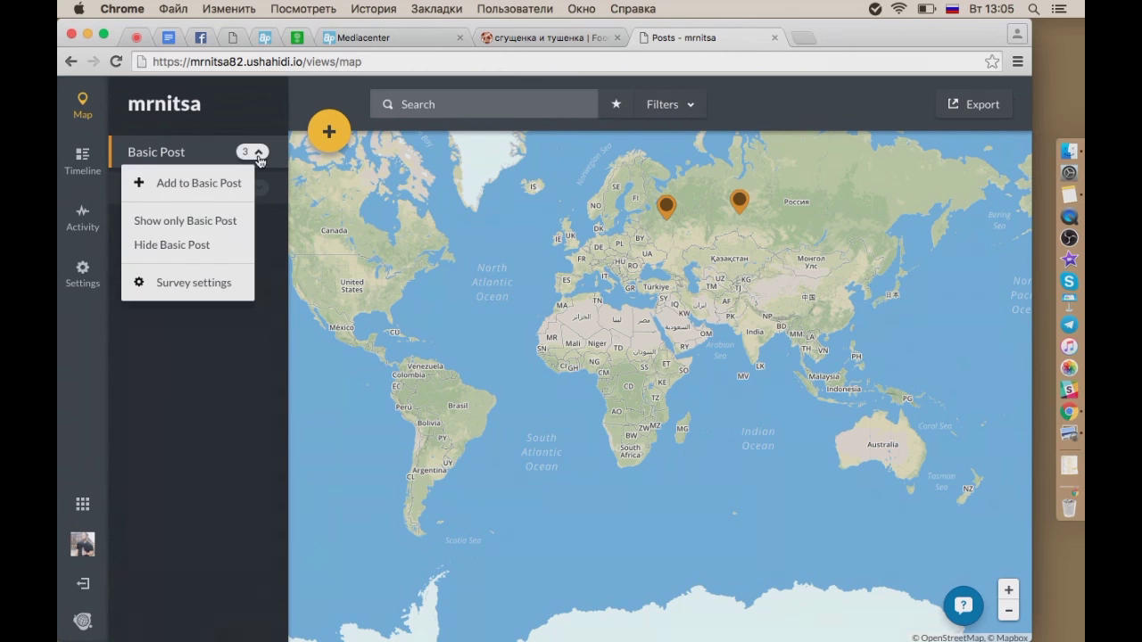
pyautogui.click(180, 284)
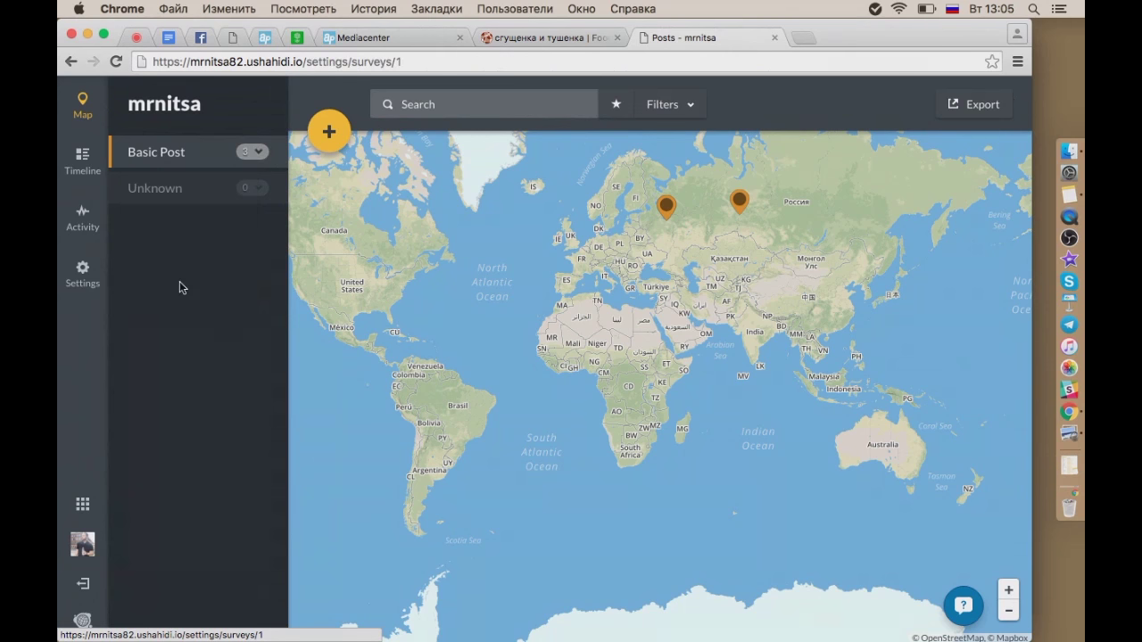
pyautogui.click(476, 209)
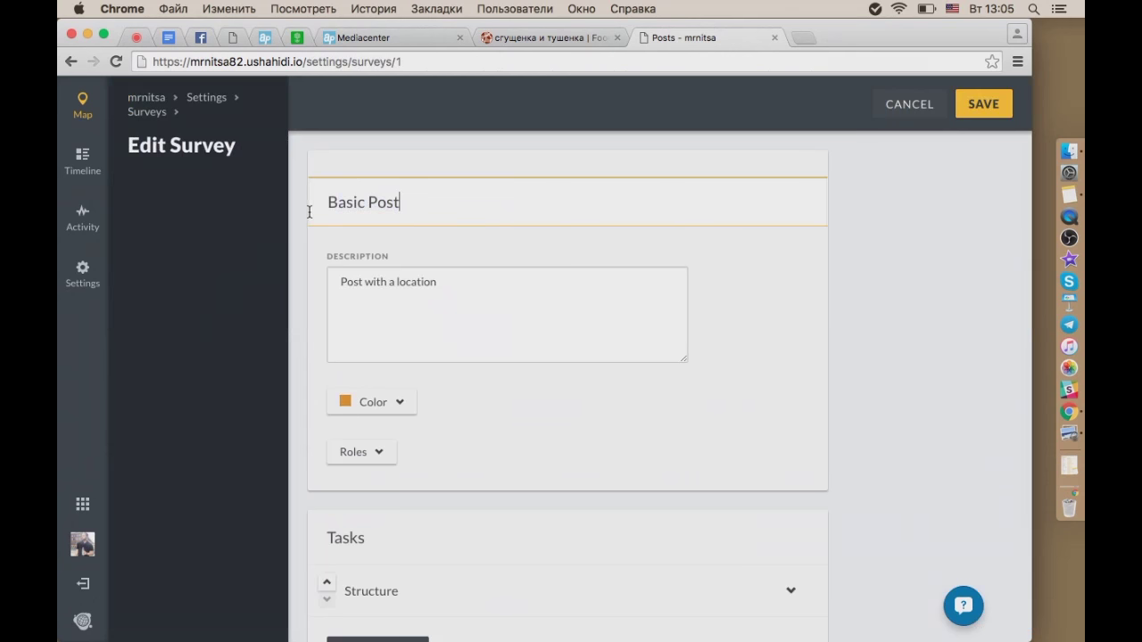
pyautogui.moveTo(408, 205); pyautogui.dragTo(322, 205)
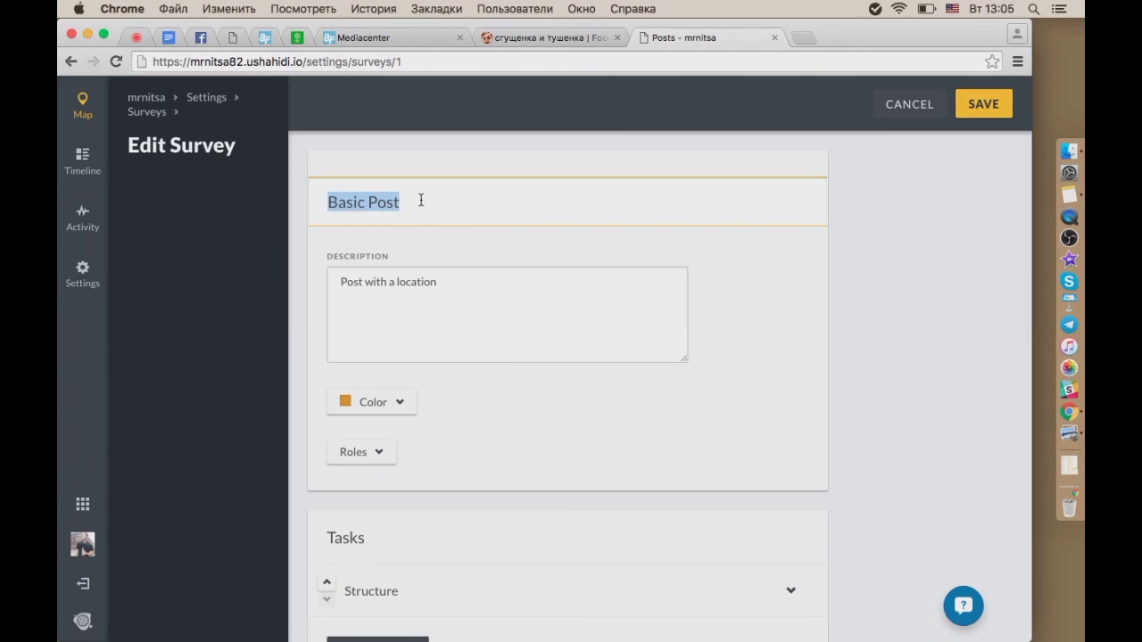
pyautogui.write('Rn')
pyautogui.press('BackSpace')
pyautogui.press('BackSpace')
pyautogui.hotkey('ctrl', 'space')
pyautogui.write('Кто может о')
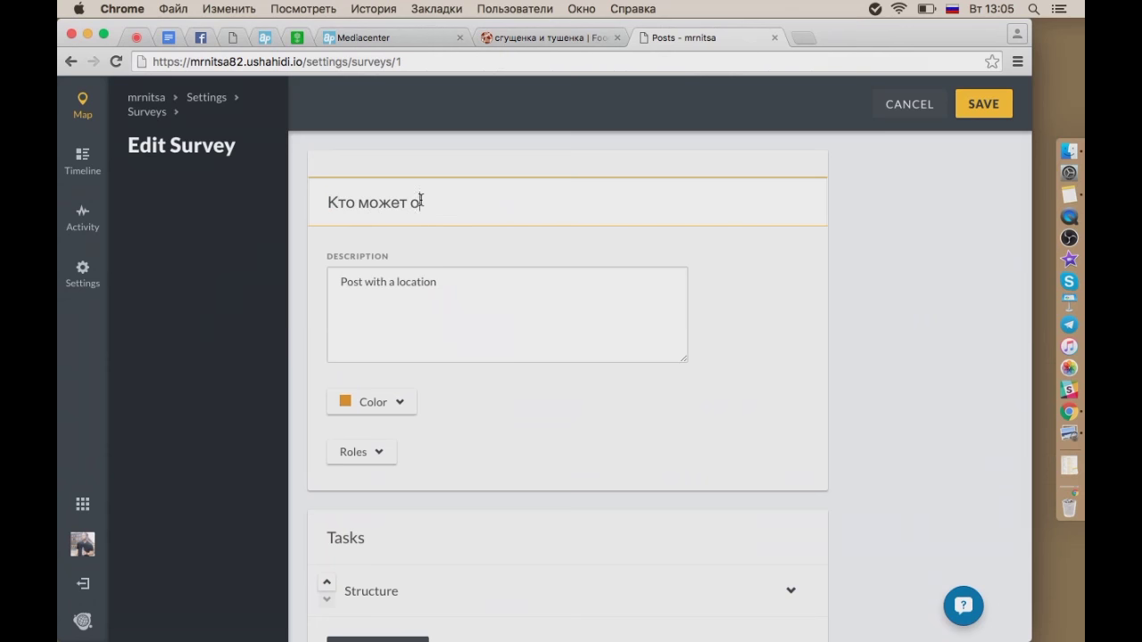
pyautogui.write('тдать еду?')
# Set the survey colour to BLUE and return to the map with the changes applied
pyautogui.click(463, 295)
pyautogui.scroll(-2, 494, 409)
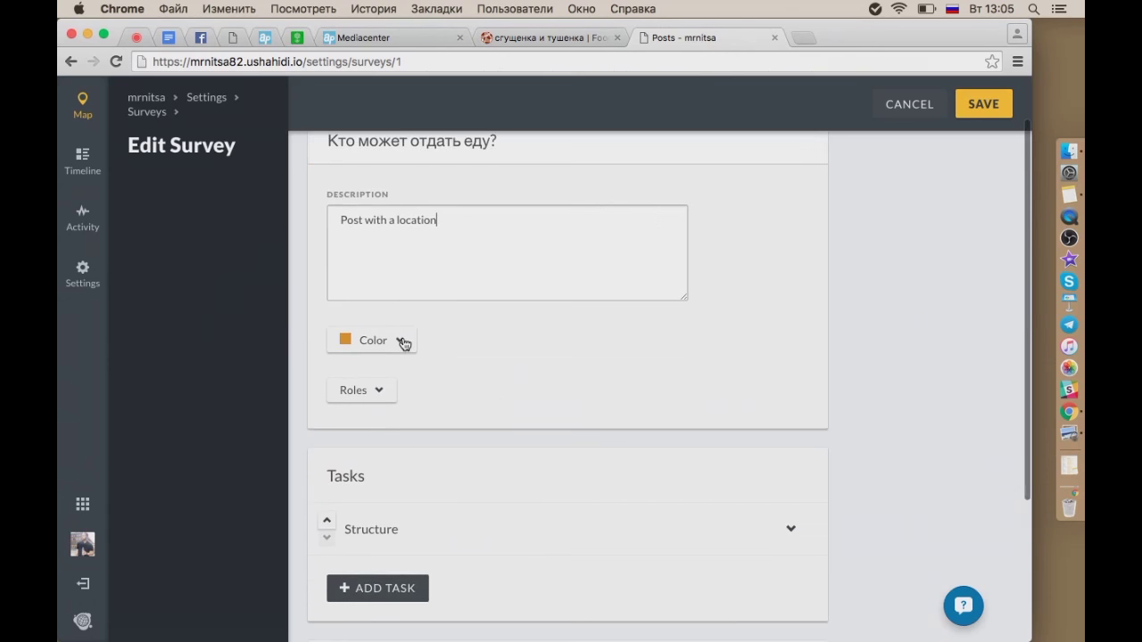
pyautogui.click(403, 343)
pyautogui.click(495, 426)
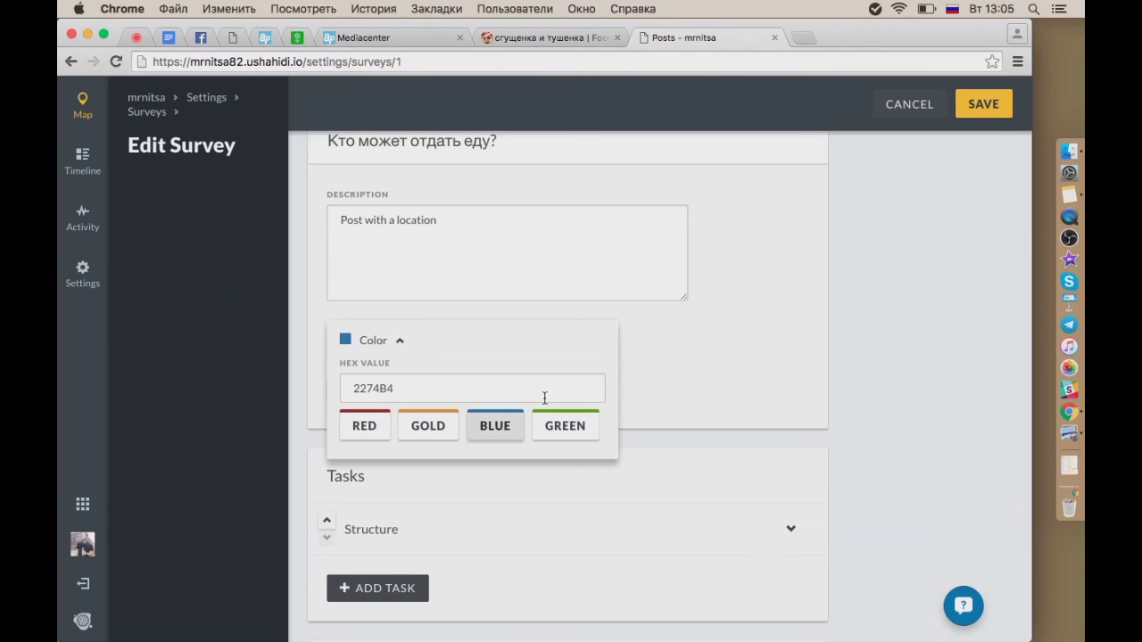
pyautogui.click(549, 565)
pyautogui.scroll(-3, 616, 553)
pyautogui.scroll(-1, 605, 459)
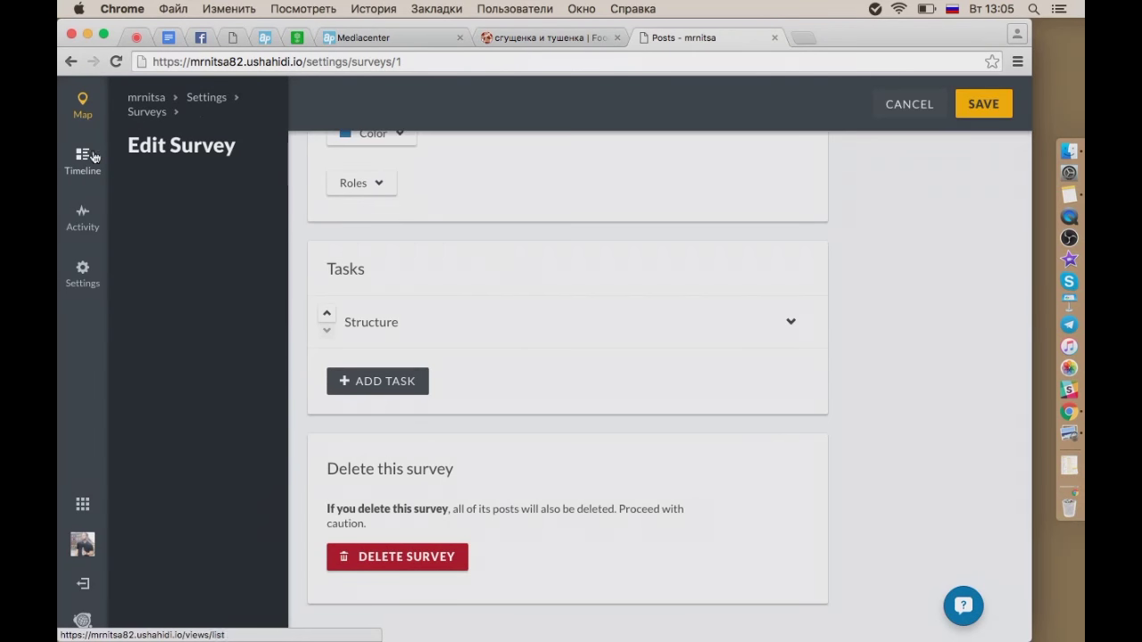
pyautogui.click(85, 107)
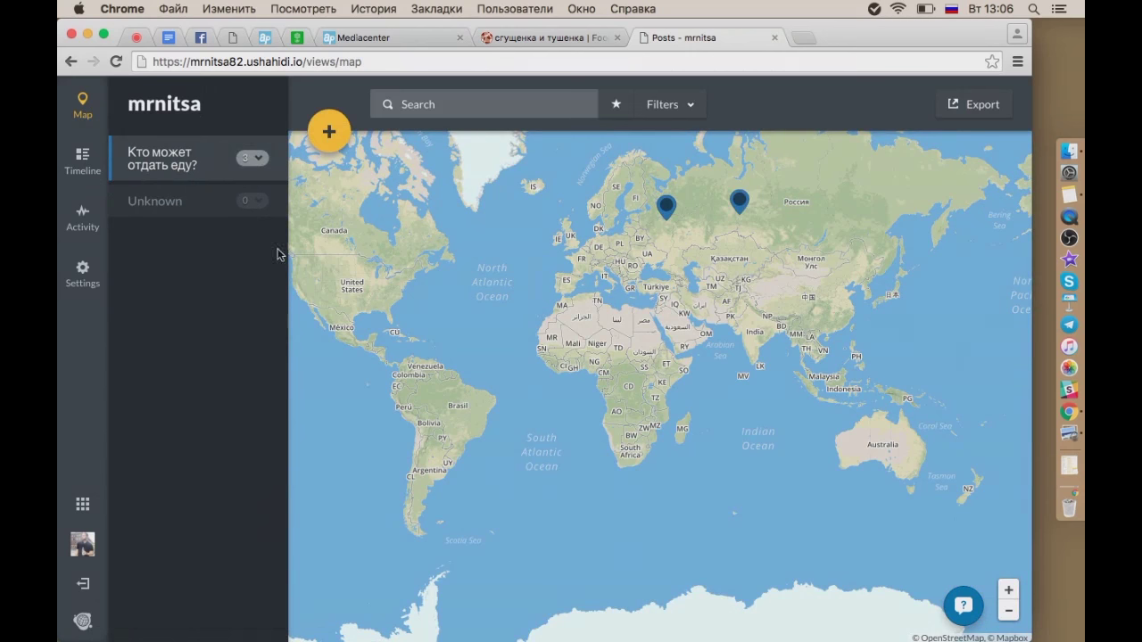
pyautogui.click(329, 132)
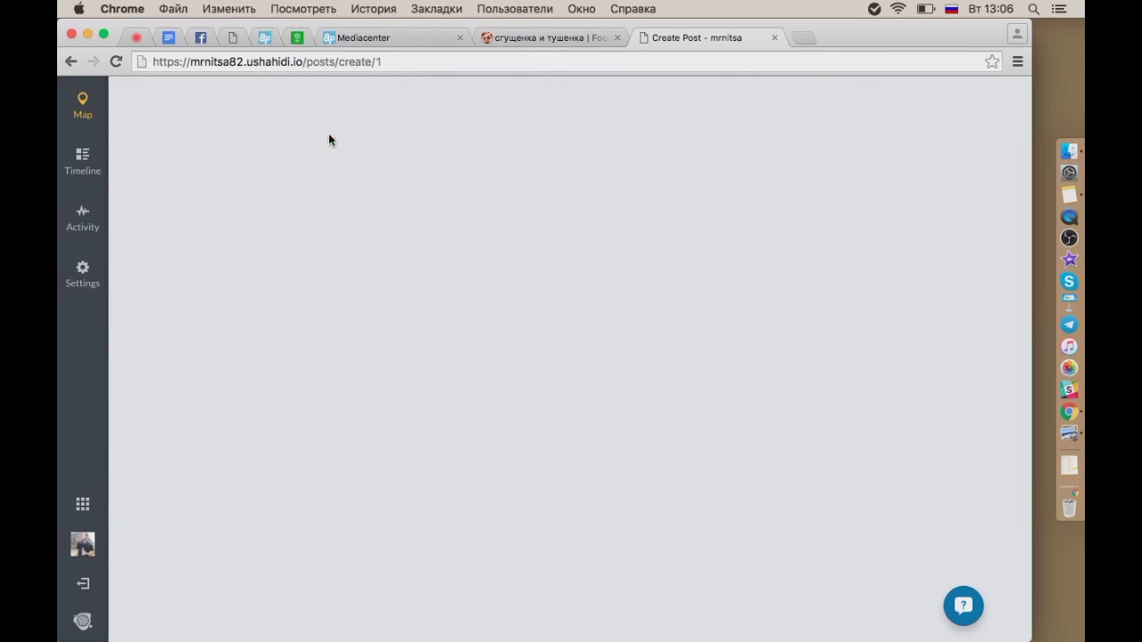
# Enter 'Молоко!' as the new post's title
pyautogui.click(379, 198)
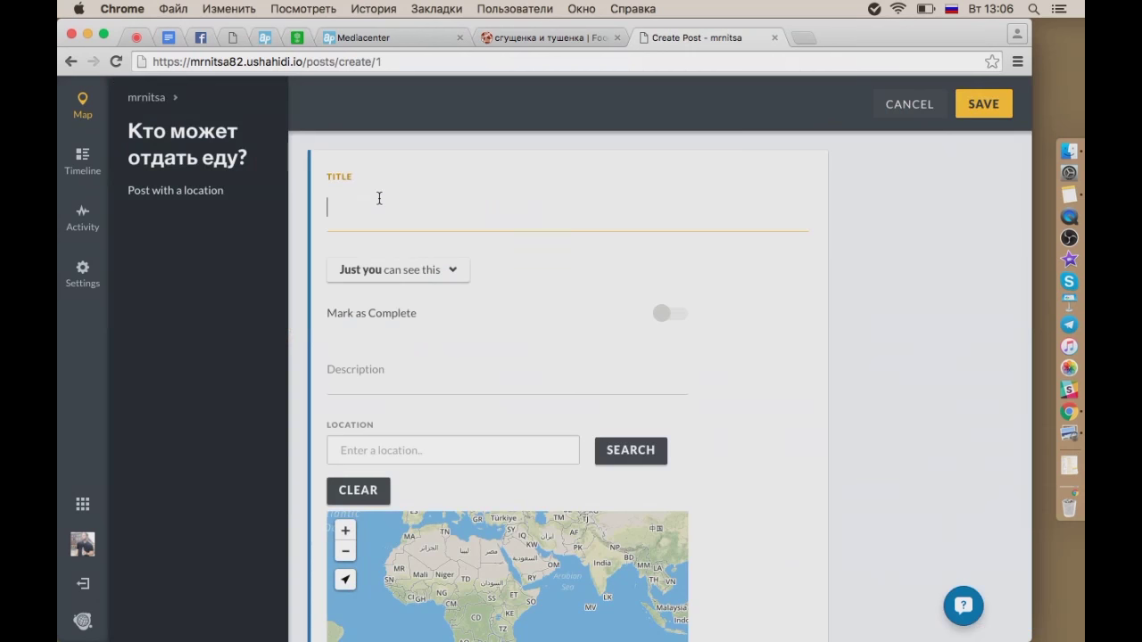
pyautogui.write('я')
pyautogui.press('BackSpace')
pyautogui.write('Молоко!')
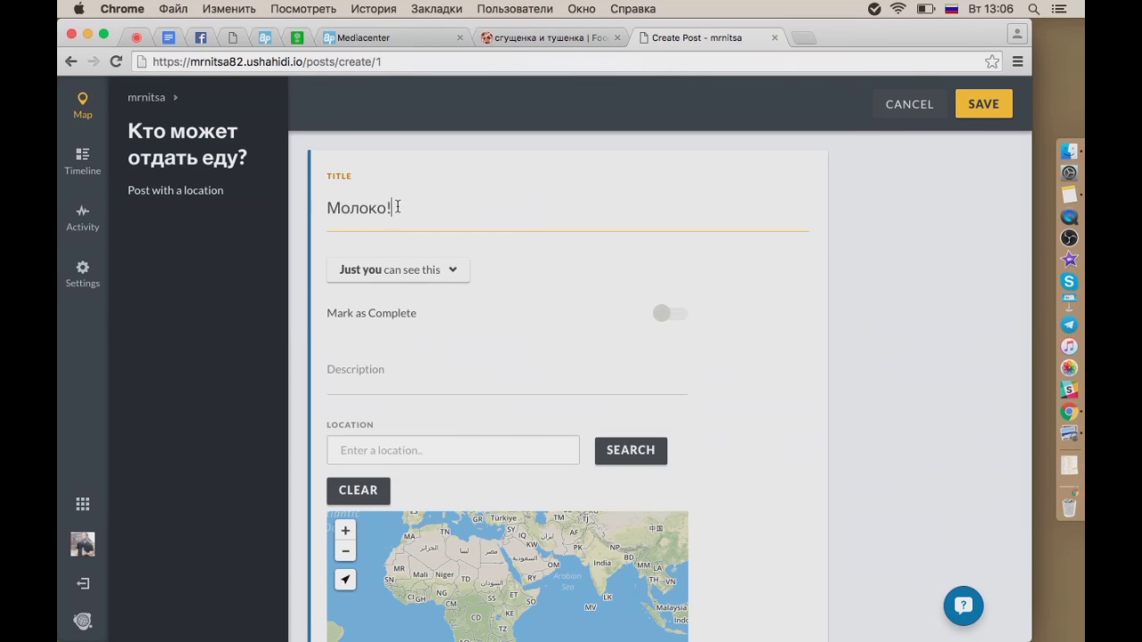
# Set the post's visibility to Everyone
pyautogui.scroll(-2, 525, 376)
pyautogui.click(452, 221)
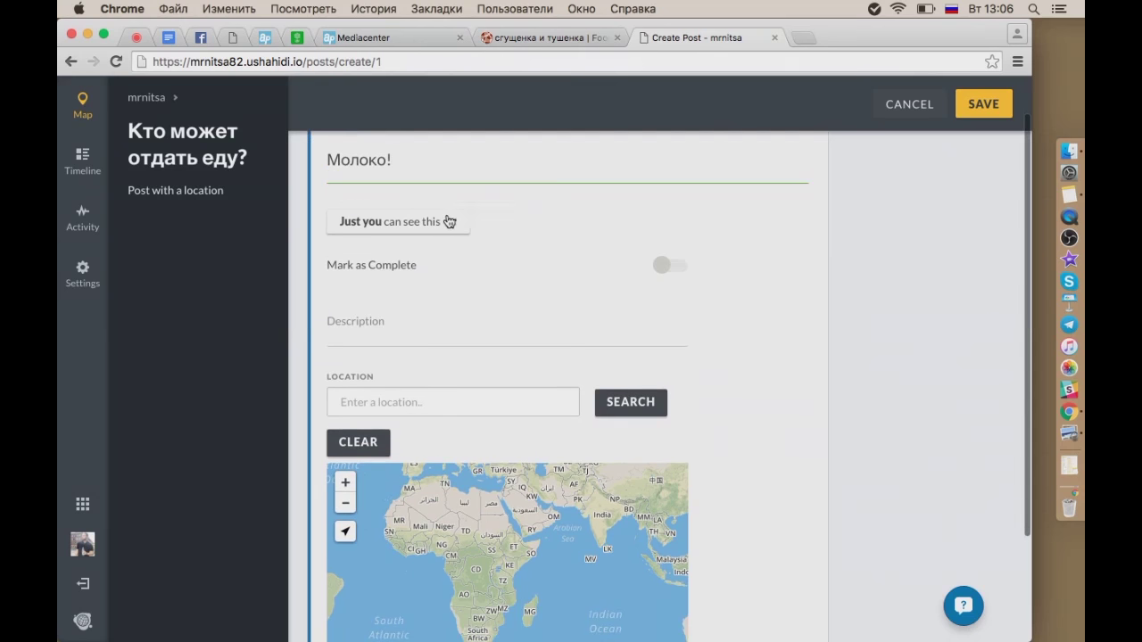
pyautogui.click(380, 286)
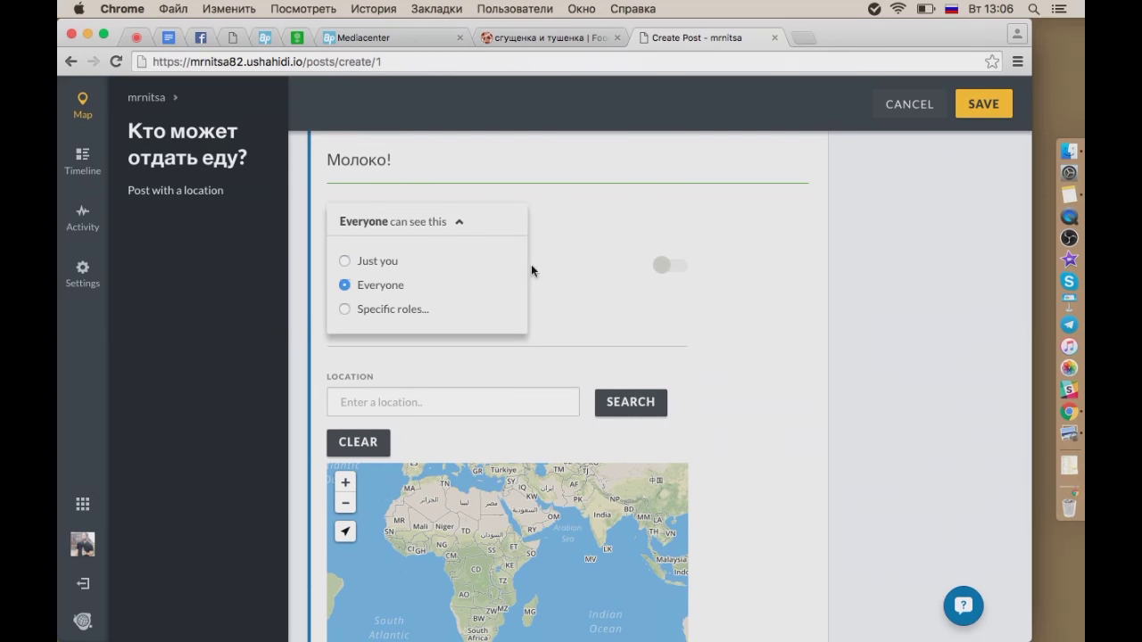
pyautogui.click(694, 286)
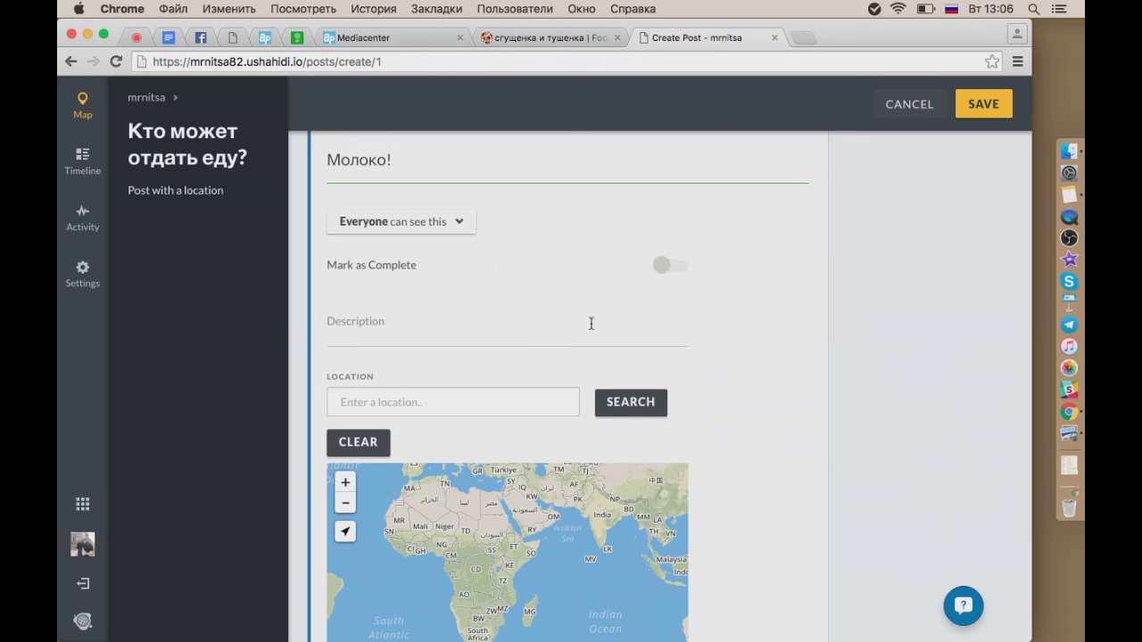
# Zoom the location map in on Europe and place the post's marker in western Russia
pyautogui.scroll(-3, 561, 328)
pyautogui.moveTo(471, 379); pyautogui.dragTo(426, 469)
pyautogui.doubleClick(480, 409)
pyautogui.click(345, 348)
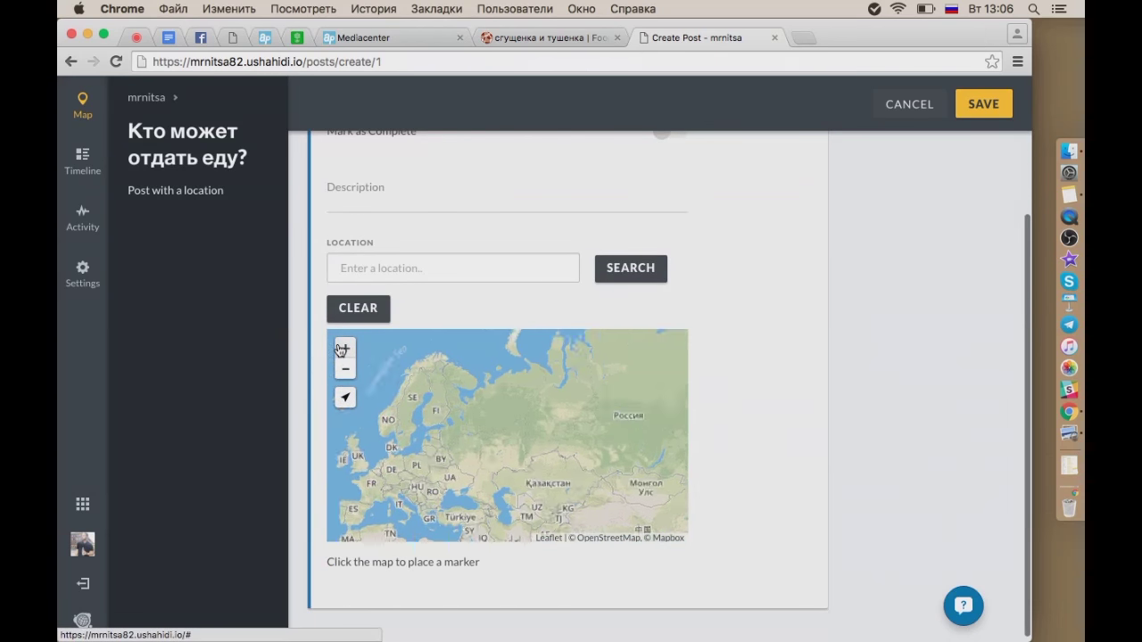
pyautogui.click(345, 348)
pyautogui.click(493, 415)
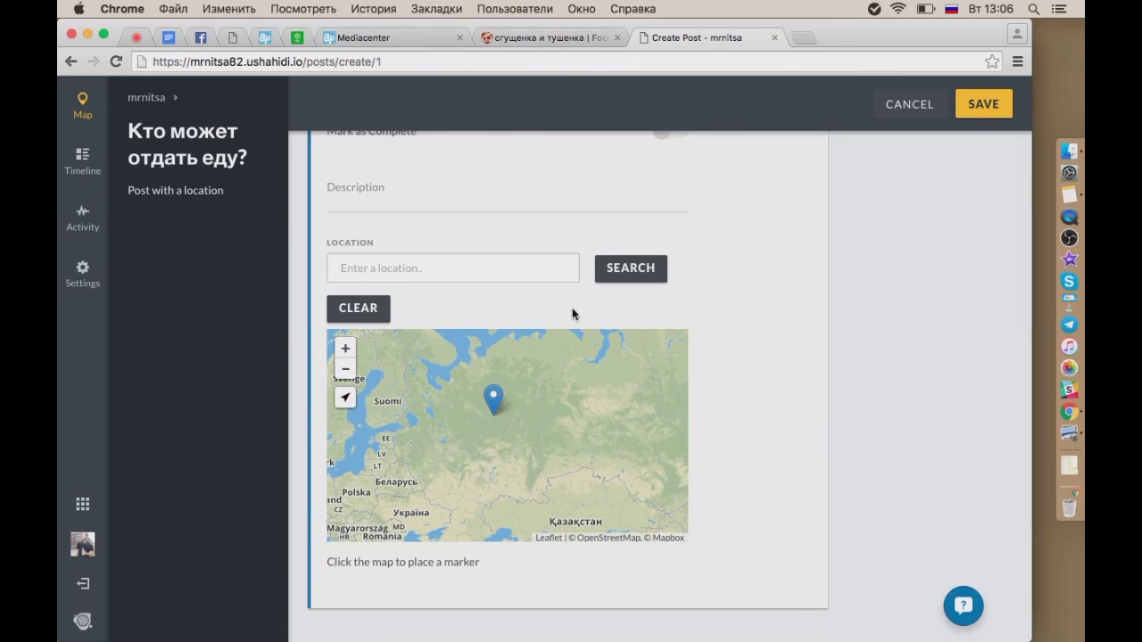
# Try to save the post twice; the save is refused pending task completion
pyautogui.click(981, 110)
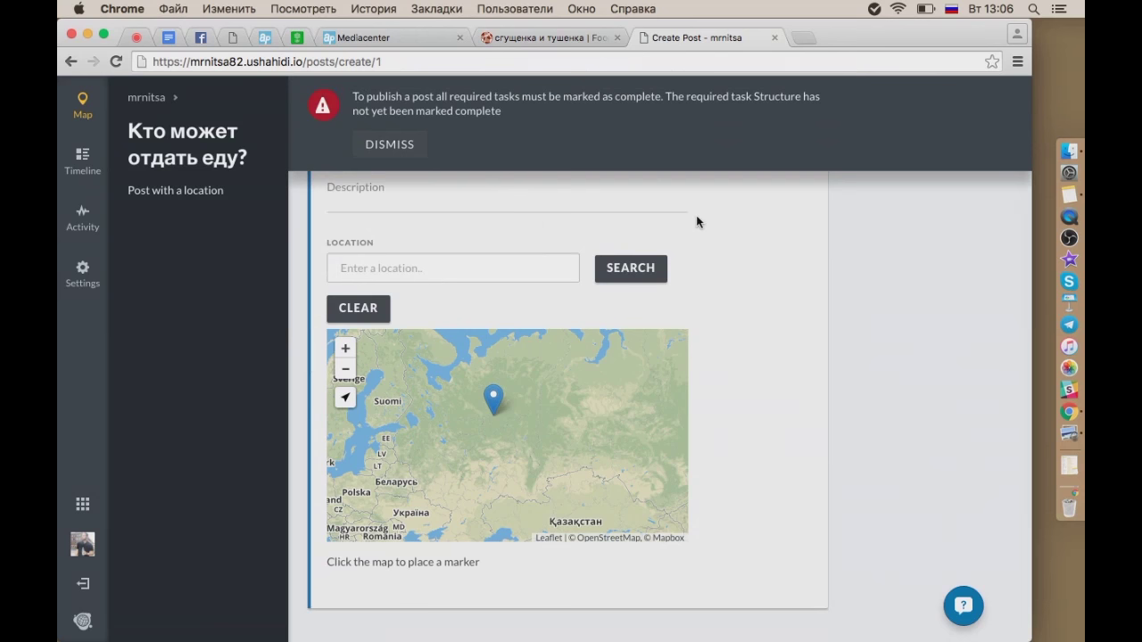
pyautogui.scroll(4, 696, 215)
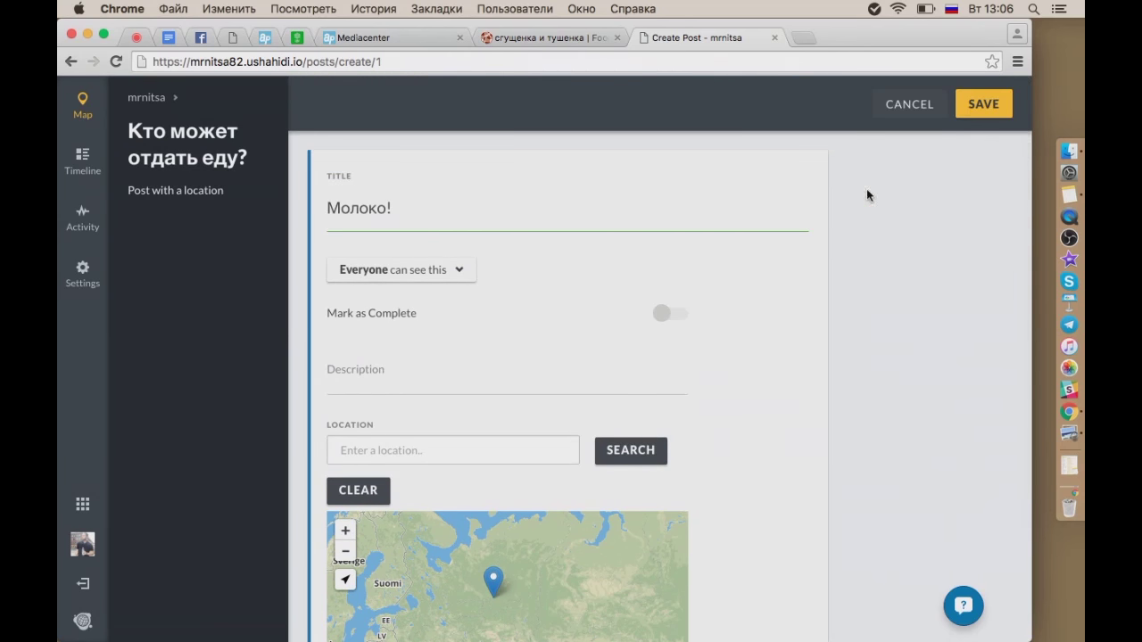
pyautogui.click(988, 104)
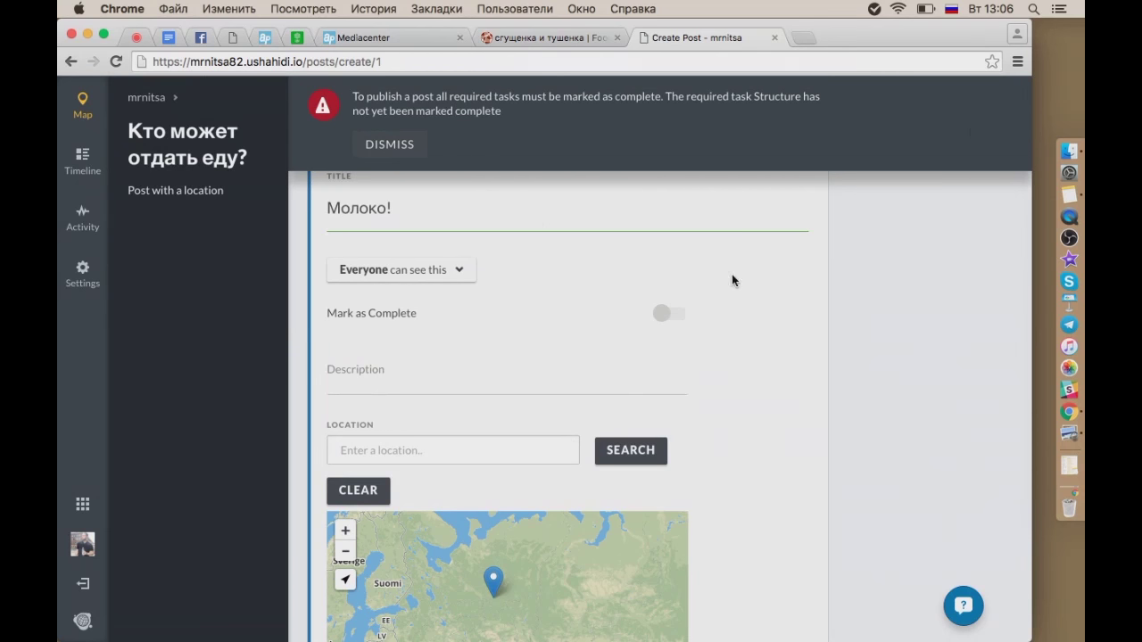
# Recheck visibility, keeping it set to Everyone, and enter the description 'привет<'
pyautogui.click(457, 270)
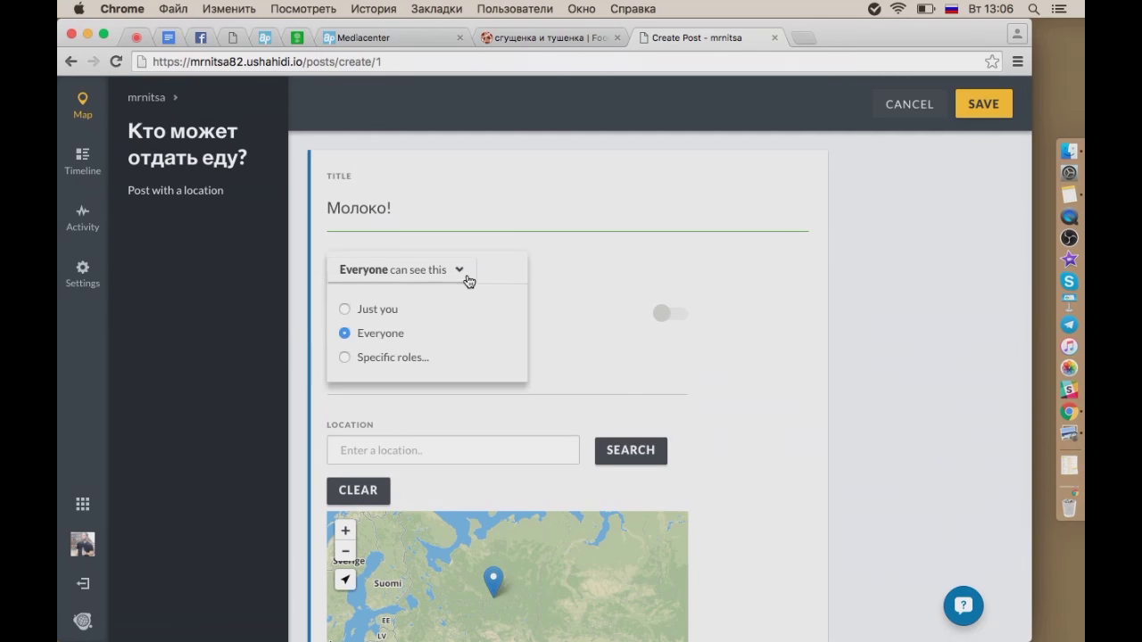
pyautogui.click(384, 358)
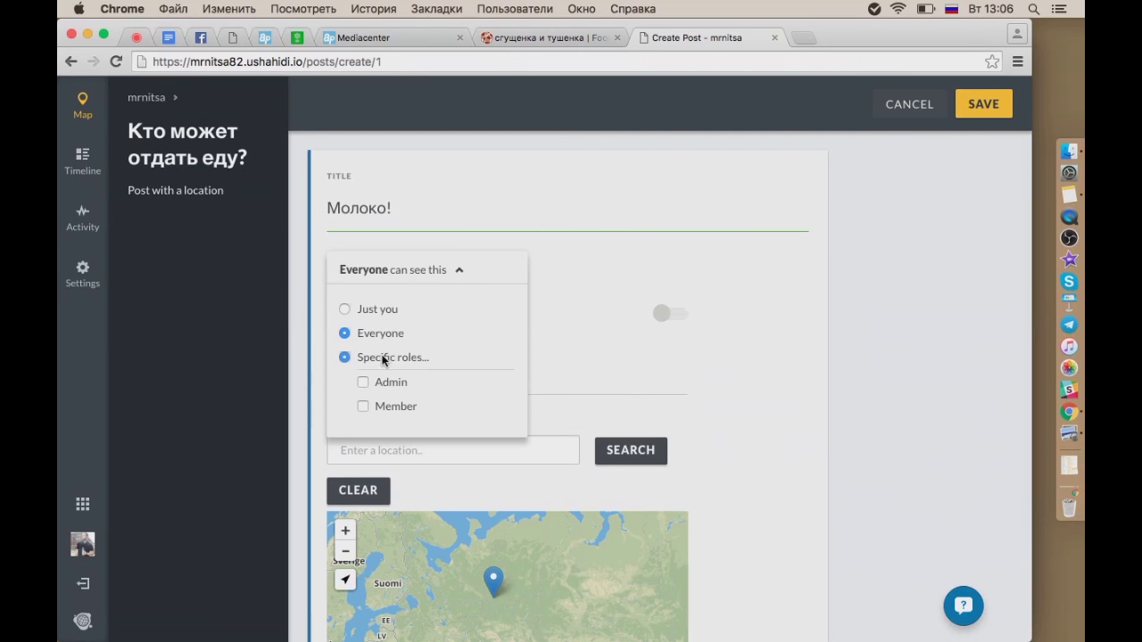
pyautogui.click(363, 382)
pyautogui.click(369, 333)
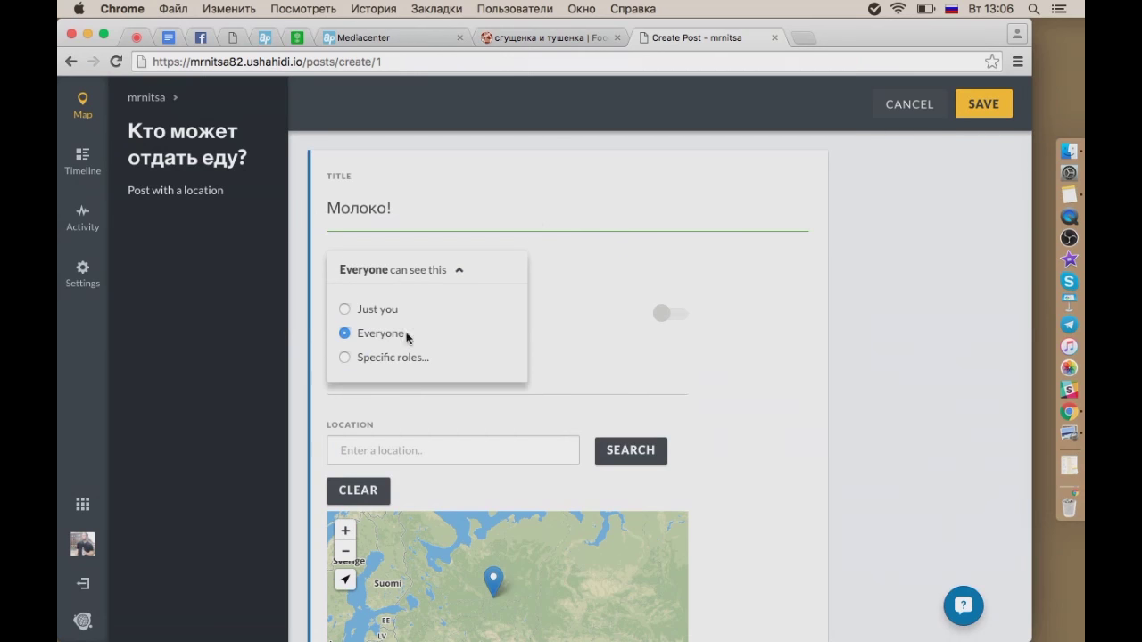
pyautogui.click(628, 349)
pyautogui.click(532, 378)
pyautogui.write('привет<')
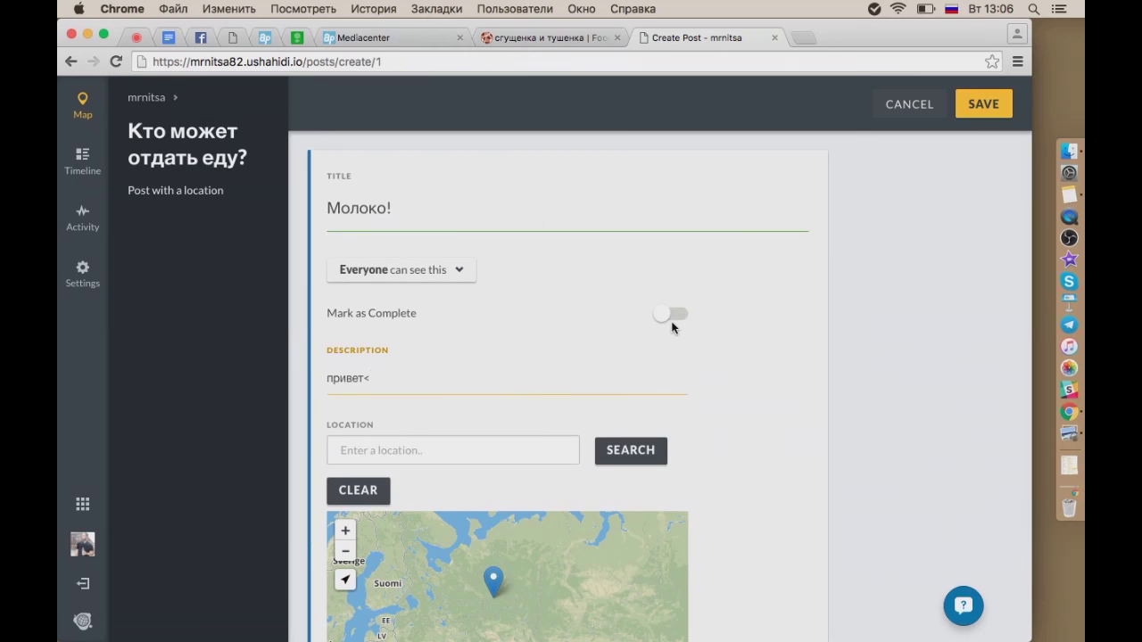
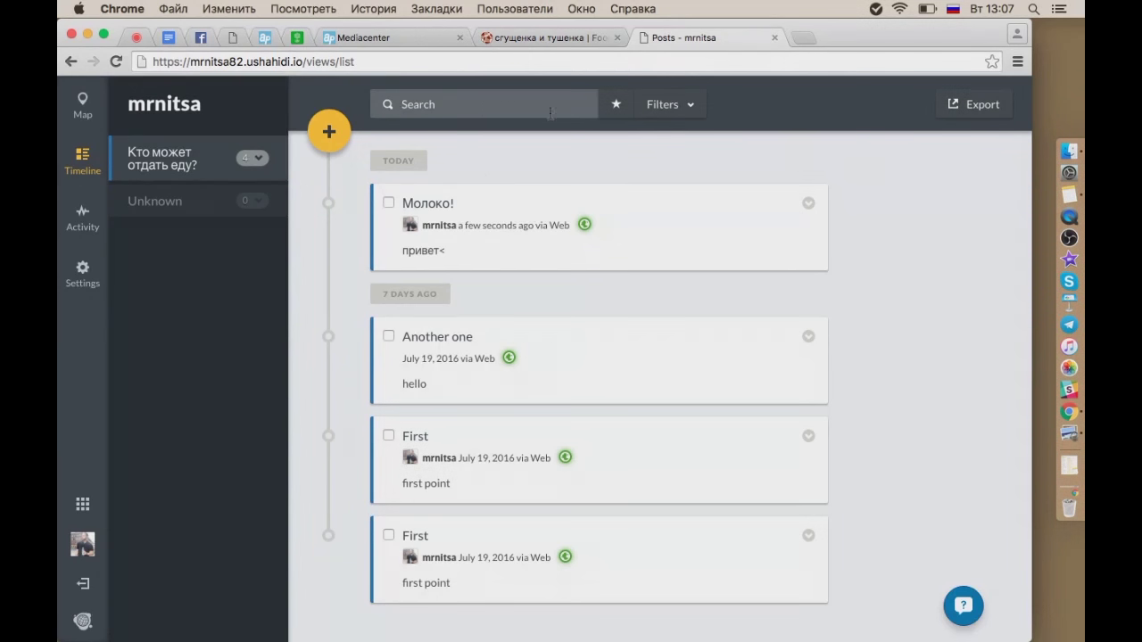
# Show posts on the world map, inspect the First post pin, then open the filters
pyautogui.click(82, 106)
pyautogui.moveTo(671, 212); pyautogui.dragTo(671, 340)
pyautogui.click(669, 335)
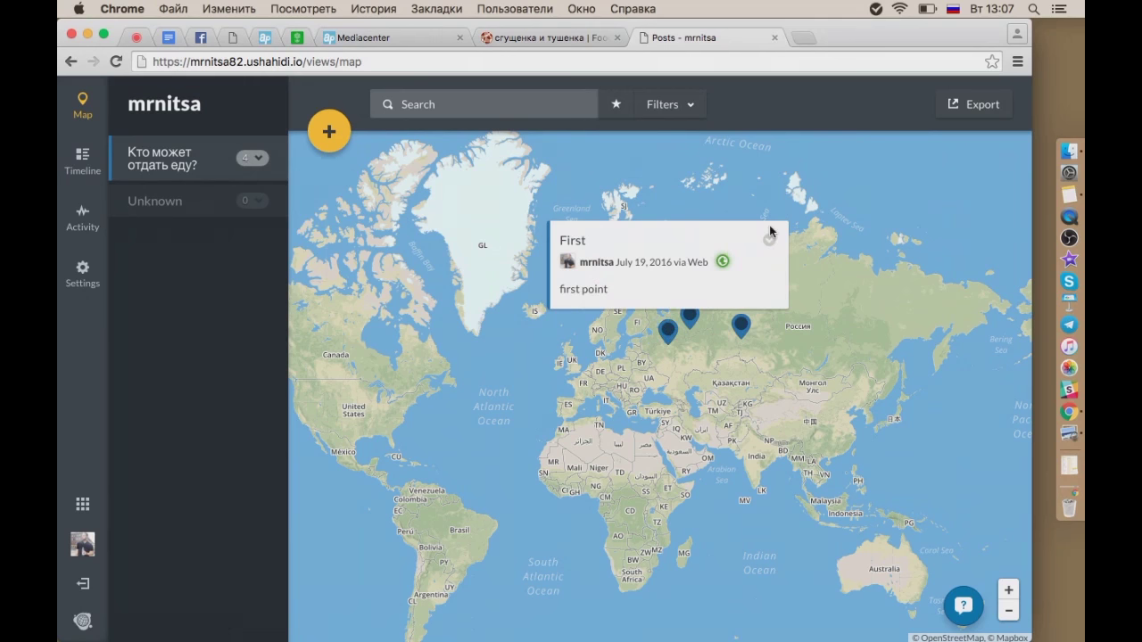
pyautogui.click(769, 242)
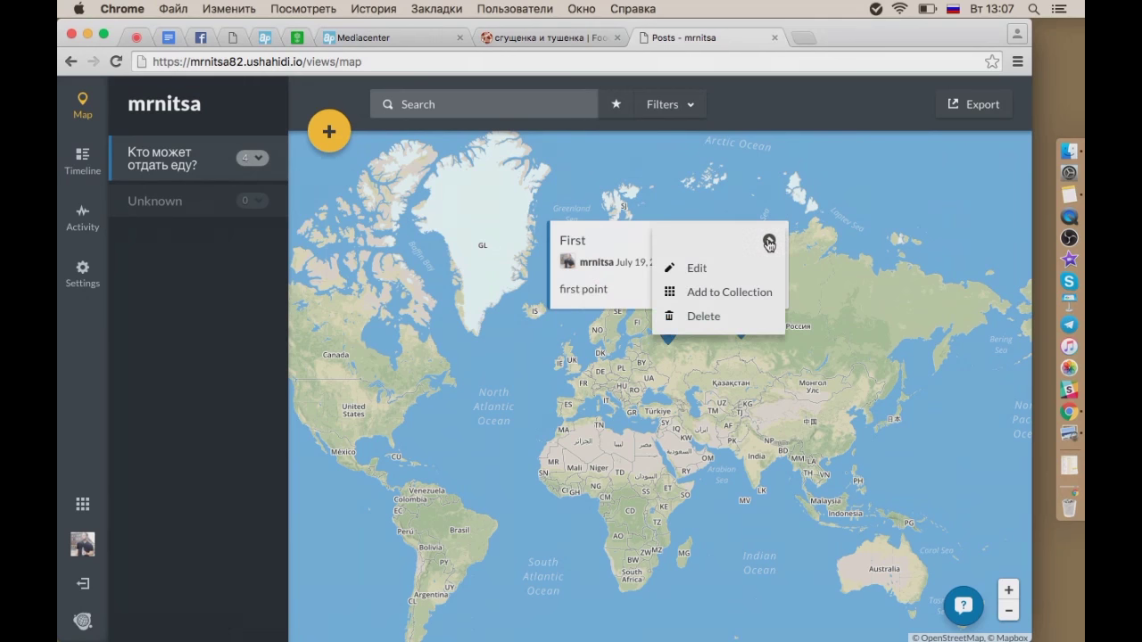
pyautogui.click(830, 296)
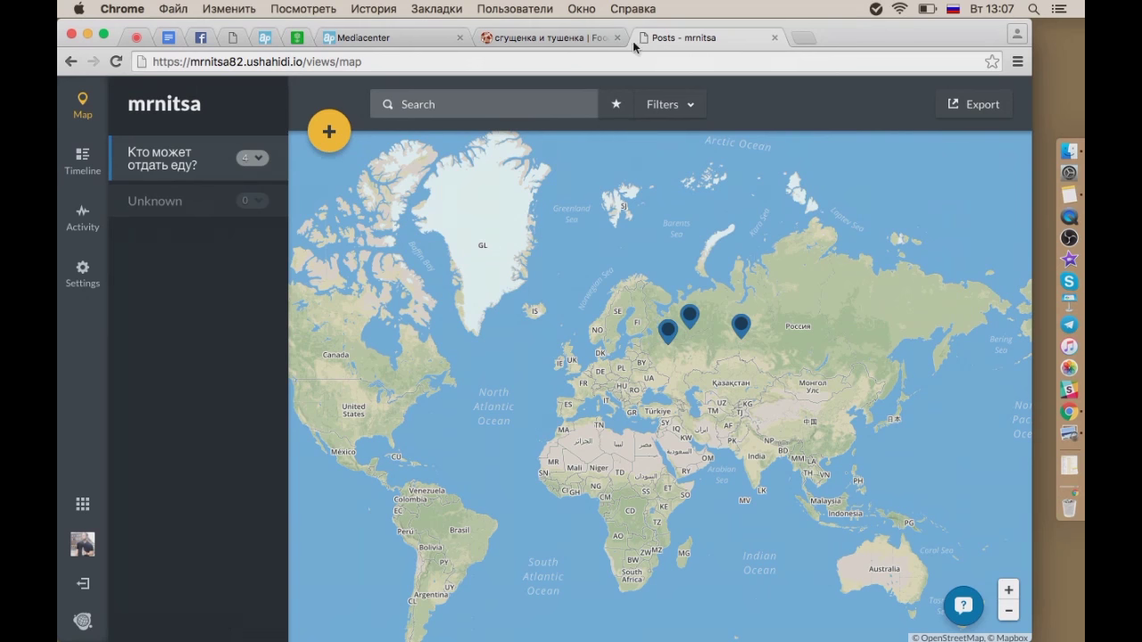
pyautogui.click(685, 106)
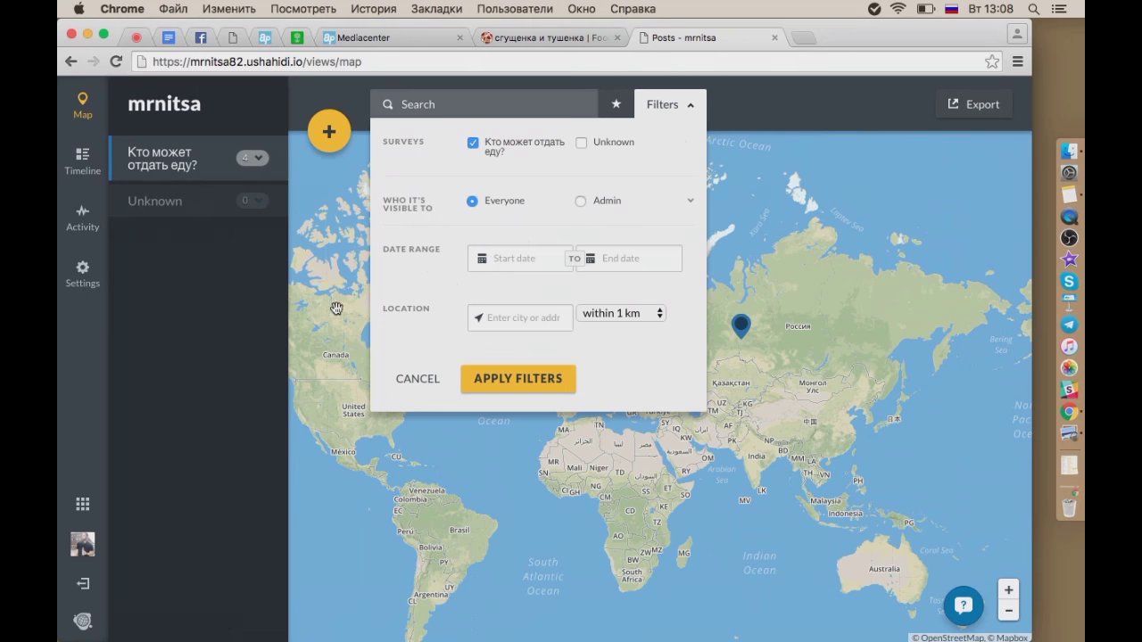
# Cancel the filter panel and return to the Timeline post list via Activity
pyautogui.click(423, 381)
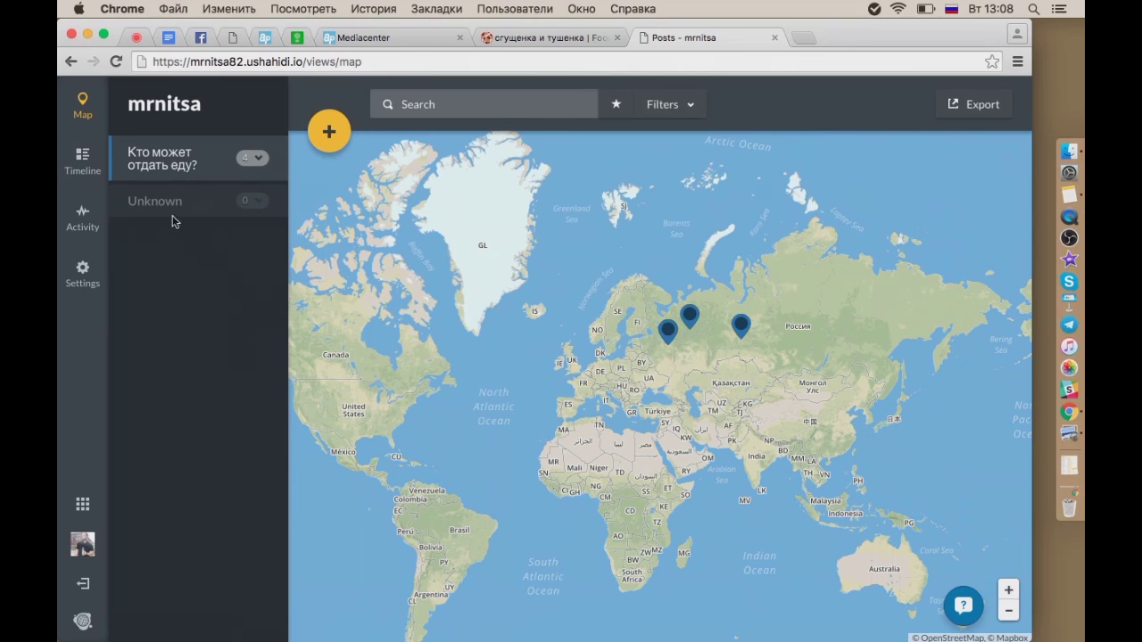
pyautogui.click(85, 228)
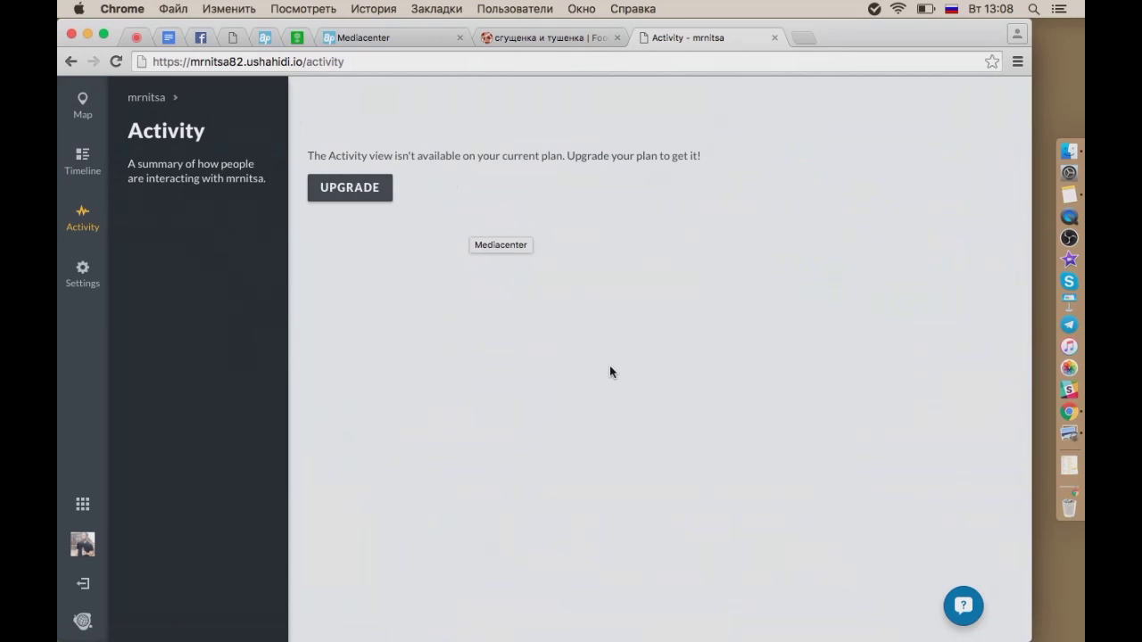
pyautogui.click(89, 168)
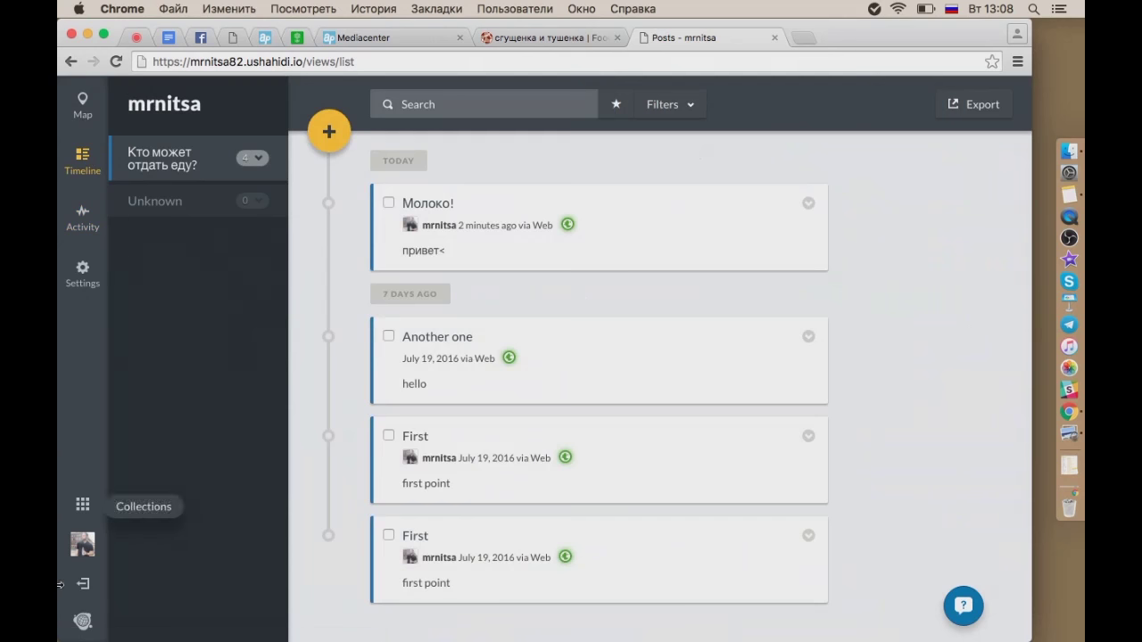
# Open and close the Collections list, then switch keyboard input to English
pyautogui.click(84, 516)
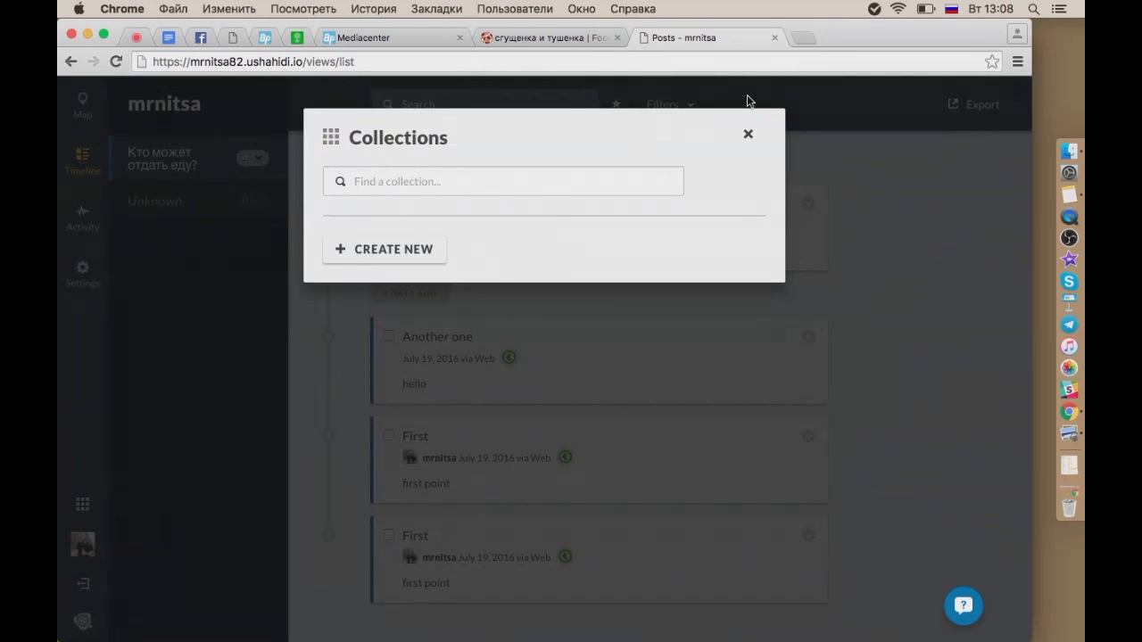
pyautogui.click(747, 135)
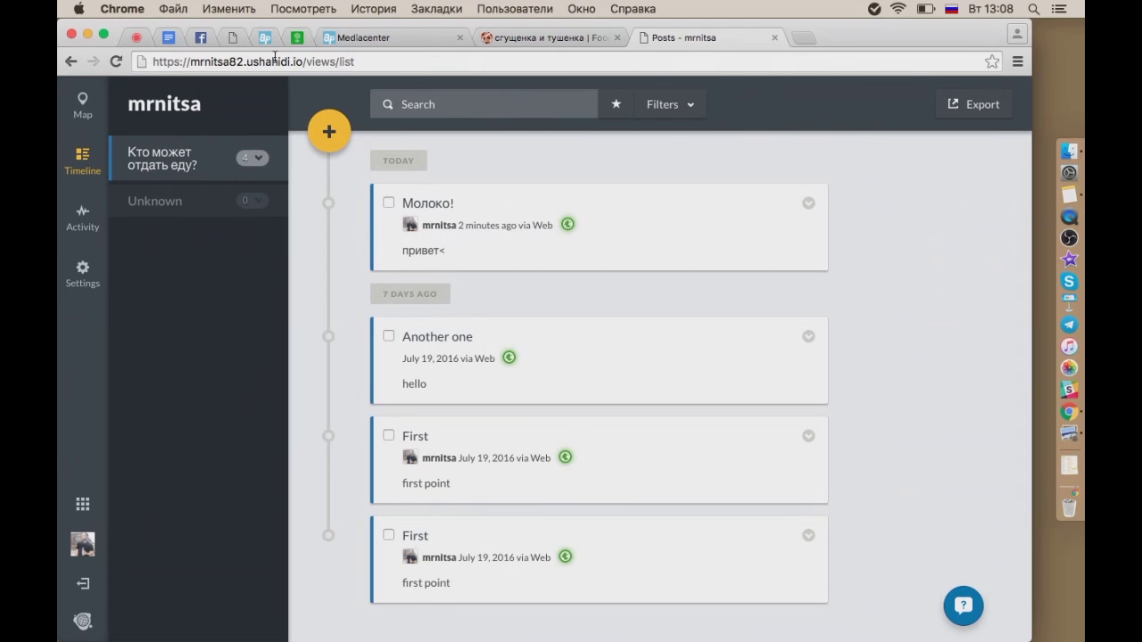
pyautogui.hotkey('ctrl', 'space')
# Copy the deployment's base address and bring up the Mind conference page's browser menu
pyautogui.moveTo(304, 62); pyautogui.dragTo(109, 68)
pyautogui.press('super+c')
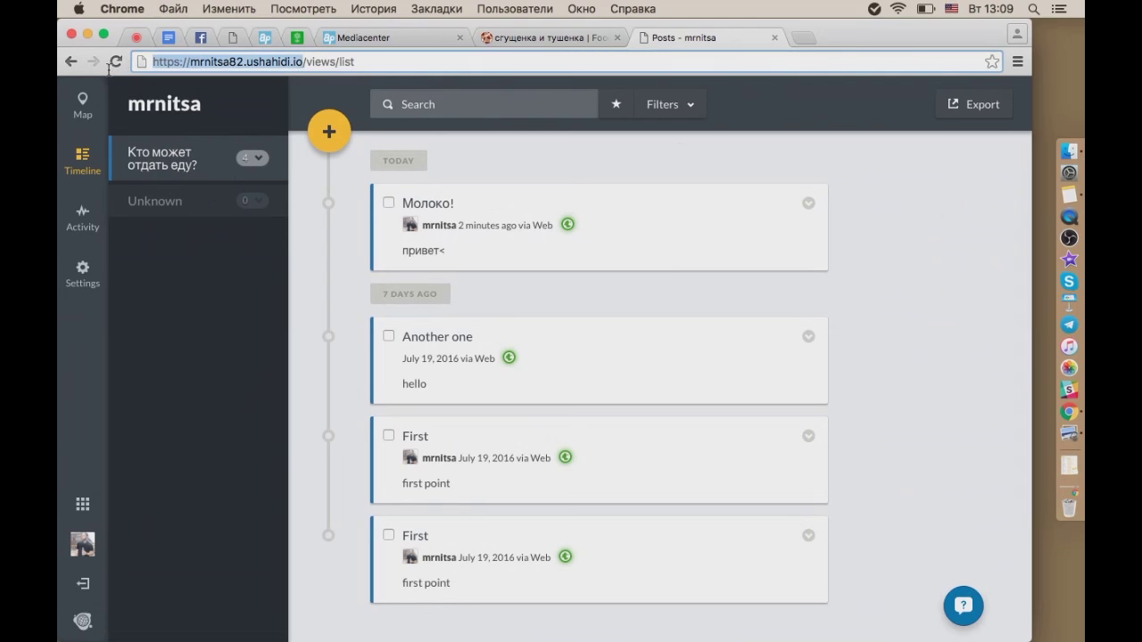
pyautogui.click(137, 37)
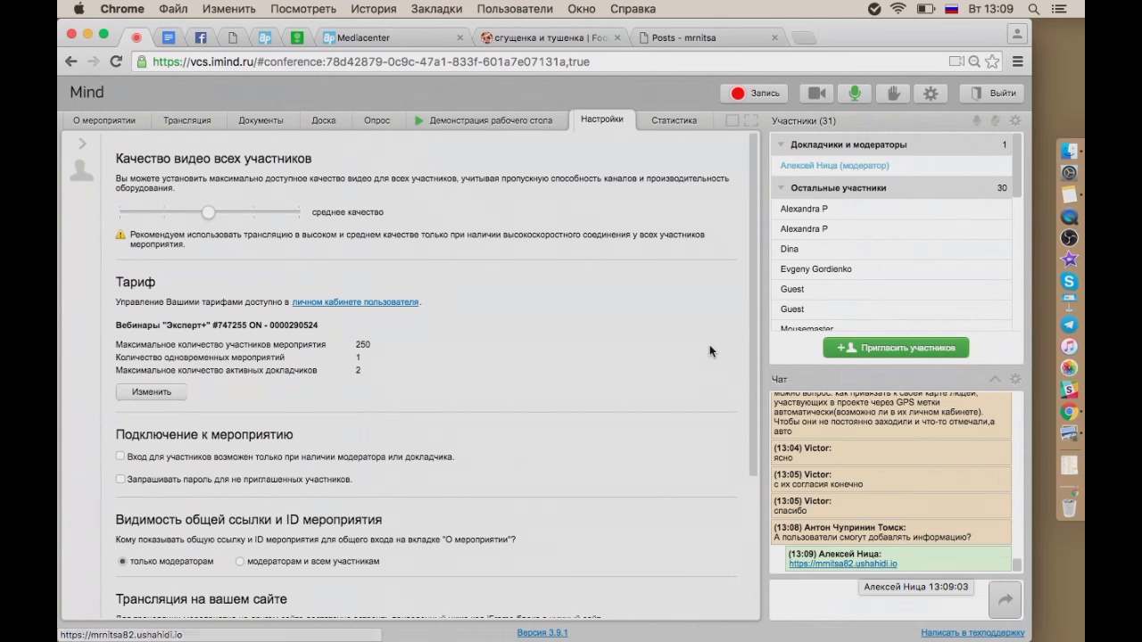
pyautogui.click(175, 10)
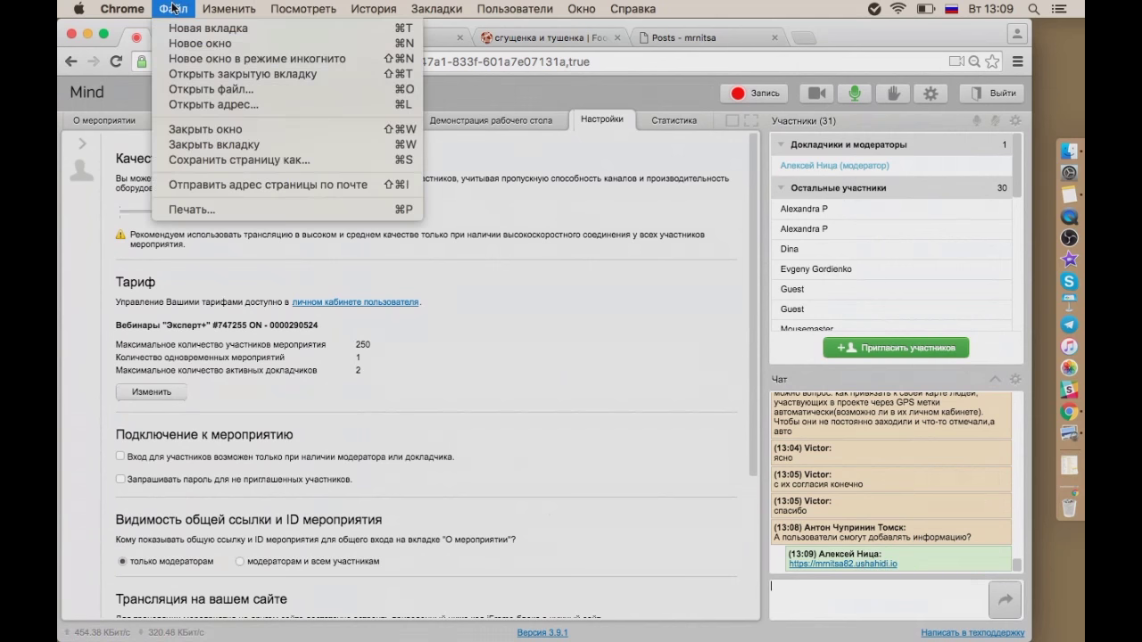
# Load the copied deployment address anonymously in a new incognito window
pyautogui.click(216, 59)
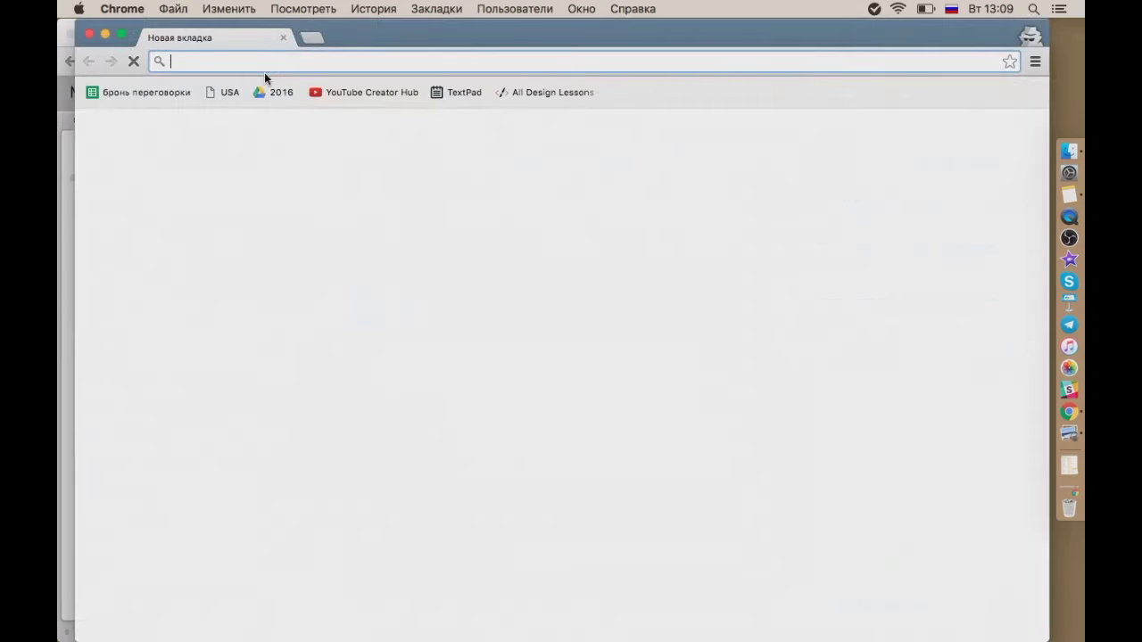
pyautogui.press('super+v')
pyautogui.press('Return')
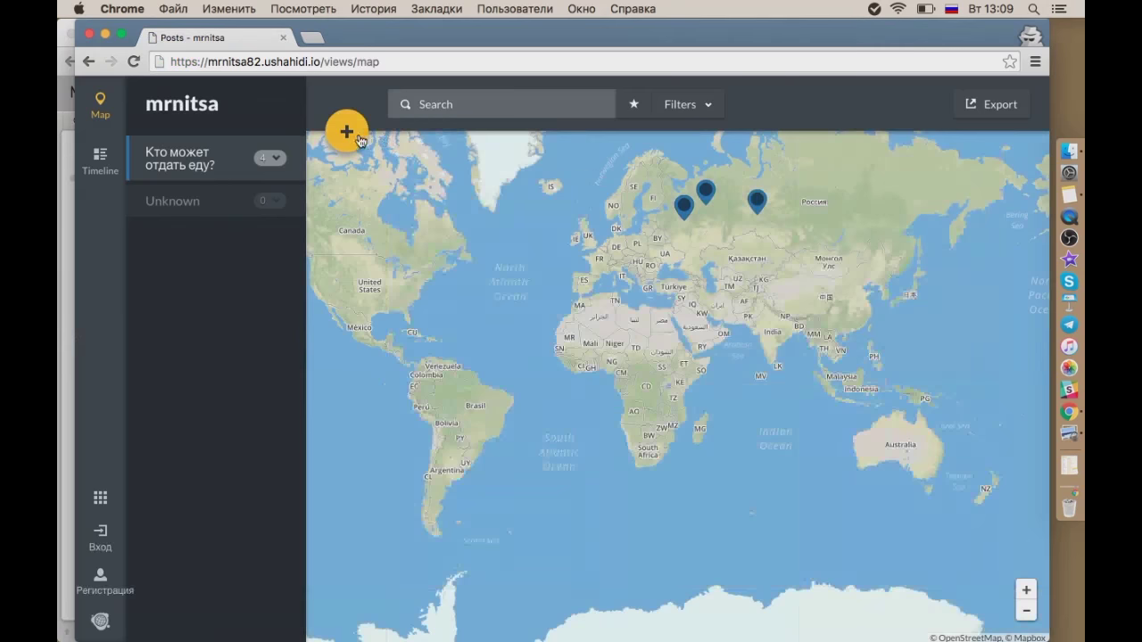
# Start a completed post titled 'Я тоже могу' with description 'вот тут что-то происходит'
pyautogui.click(359, 137)
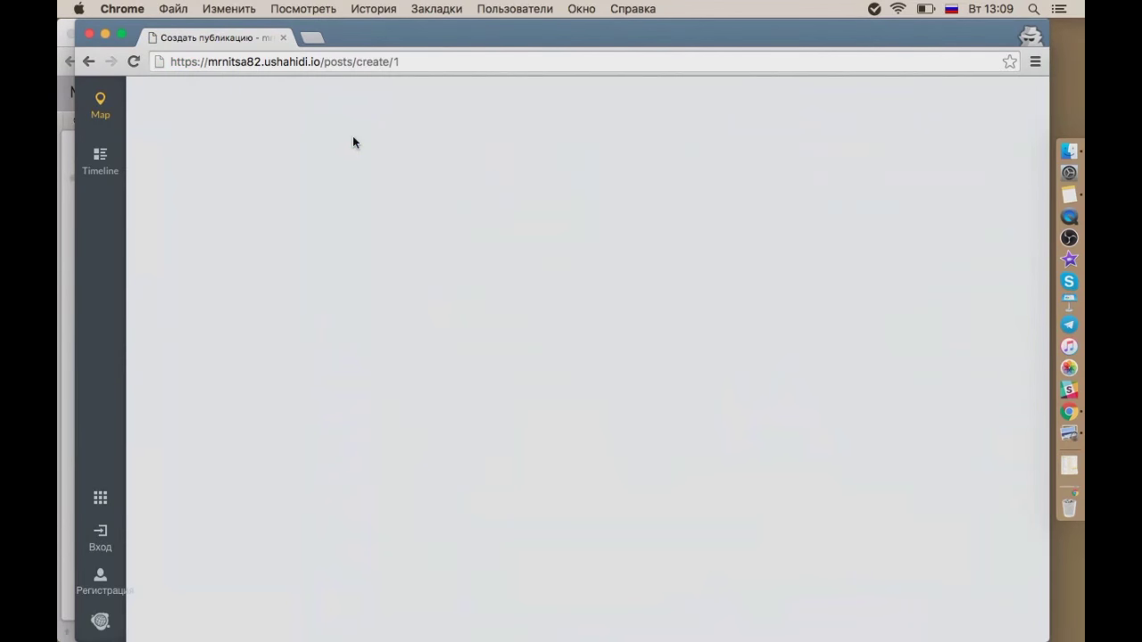
pyautogui.click(443, 206)
pyautogui.write('Я тоже могу')
pyautogui.click(430, 314)
pyautogui.write('вот тут что-то происходит!')
pyautogui.click(694, 264)
# Place the post's location marker in Russia, just north of Kazakhstan
pyautogui.moveTo(561, 502); pyautogui.dragTo(564, 560)
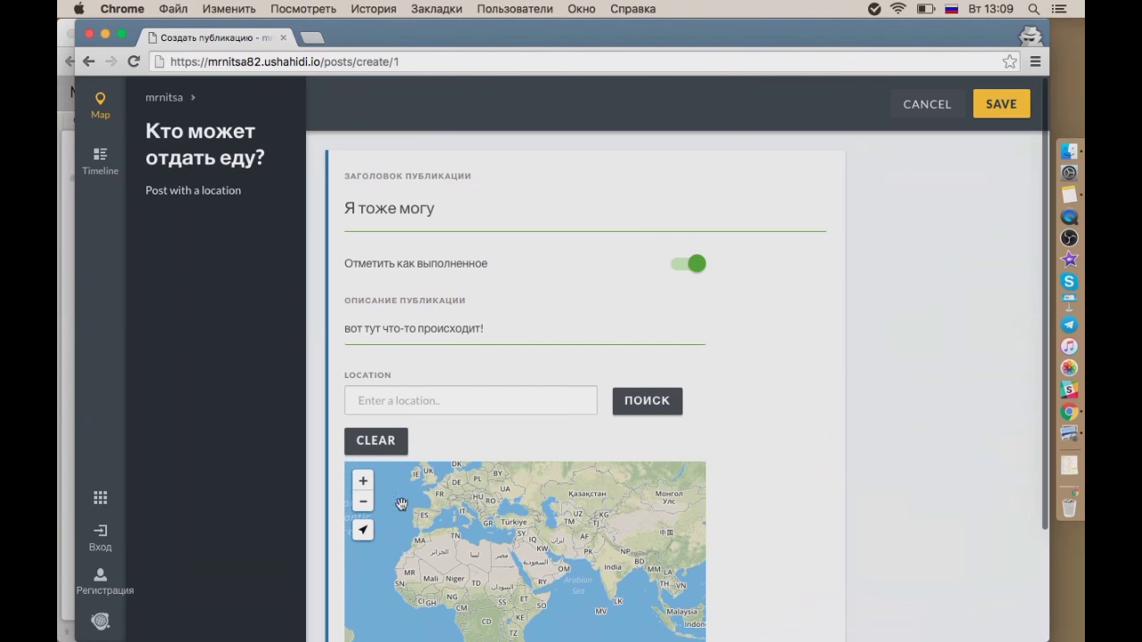
pyautogui.scroll(-1, 657, 446)
pyautogui.doubleClick(656, 447)
pyautogui.moveTo(536, 504); pyautogui.dragTo(575, 554)
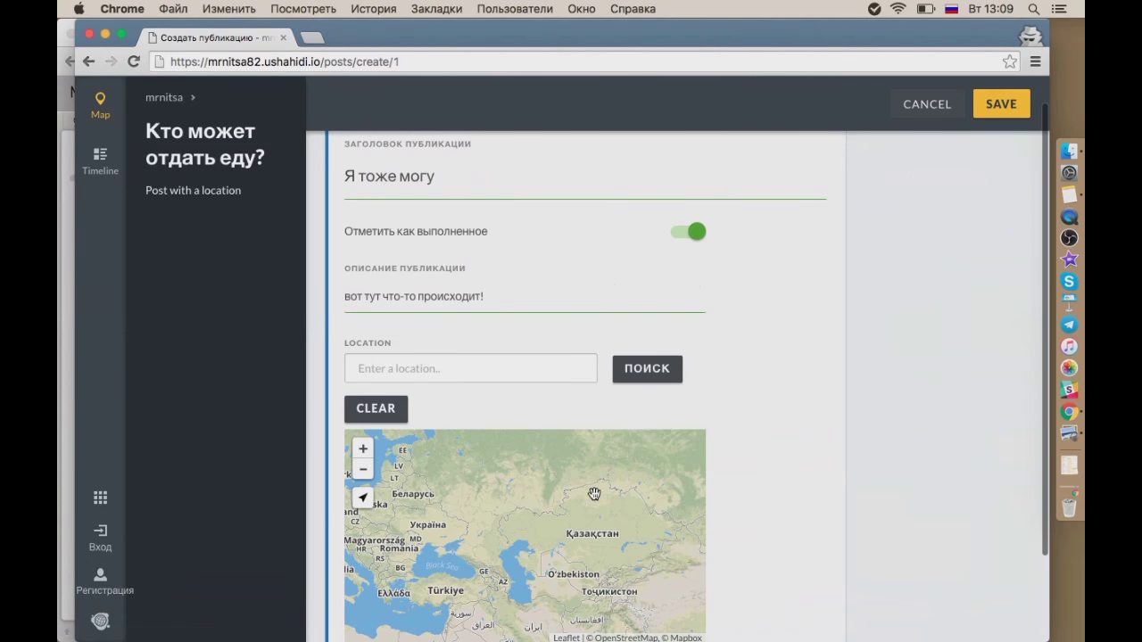
pyautogui.moveTo(592, 487); pyautogui.dragTo(565, 528)
pyautogui.click(581, 499)
pyautogui.moveTo(586, 490)
pyautogui.mouseDown()
pyautogui.moveTo(570, 546)
pyautogui.moveTo(599, 488)
pyautogui.mouseUp()
pyautogui.click(589, 544)
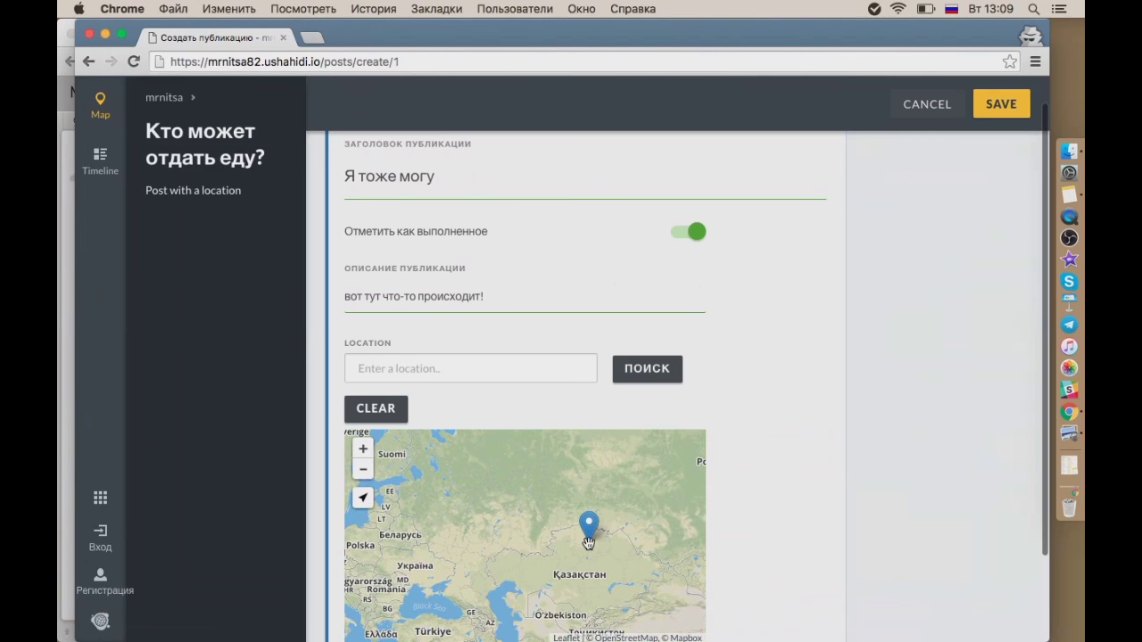
pyautogui.scroll(-2, 762, 468)
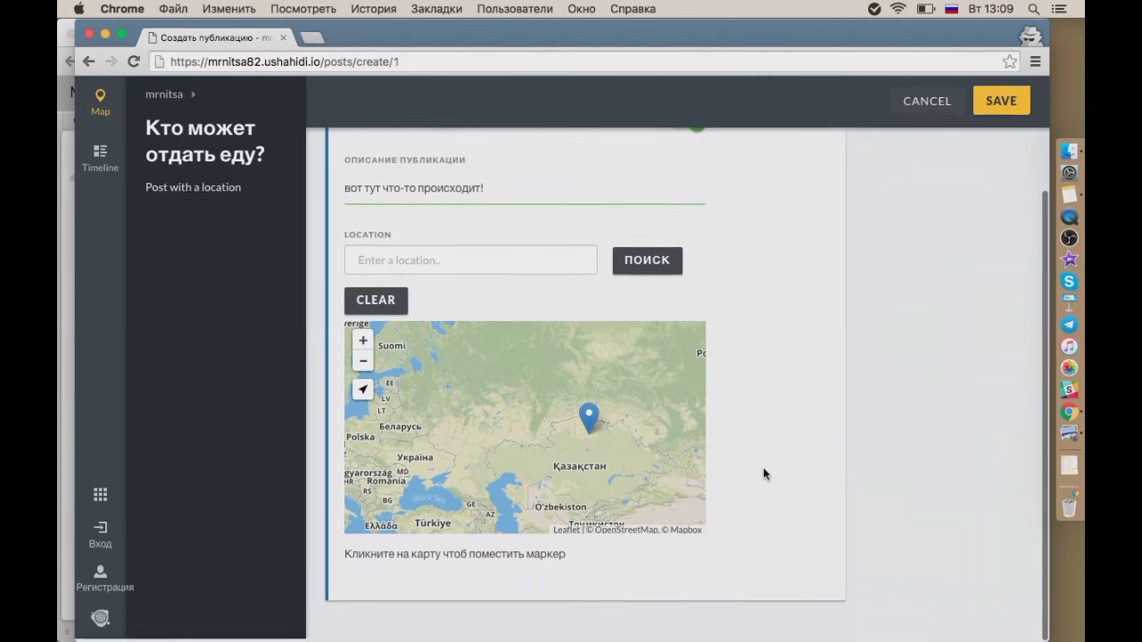
pyautogui.scroll(1, 763, 467)
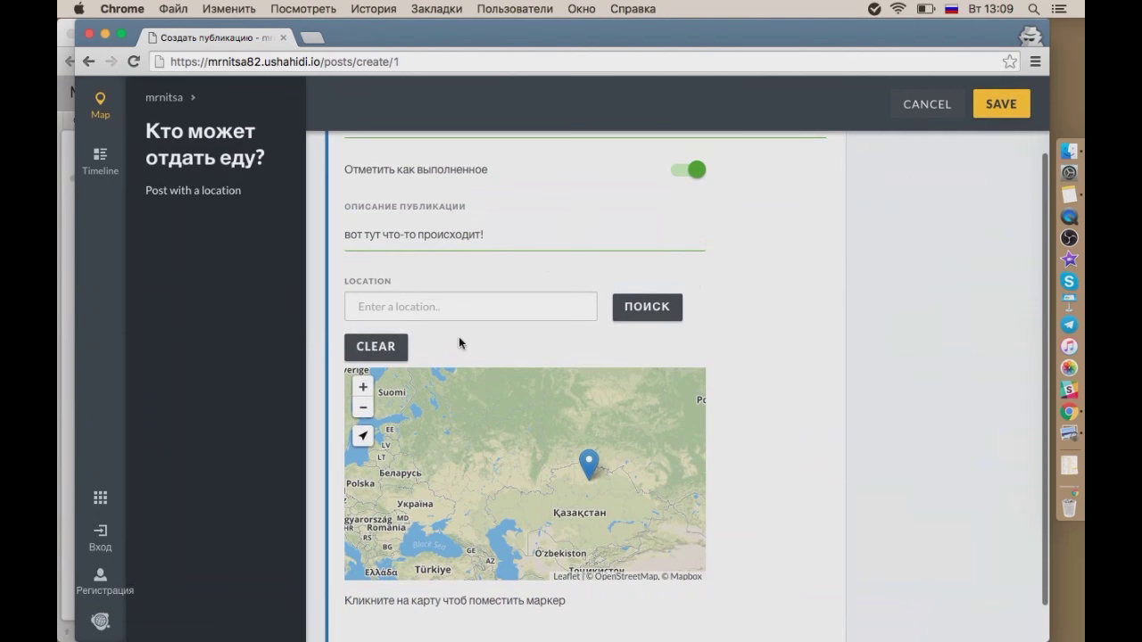
# Search the location 'Новосибирск' to set the marker, then save the post
pyautogui.click(455, 308)
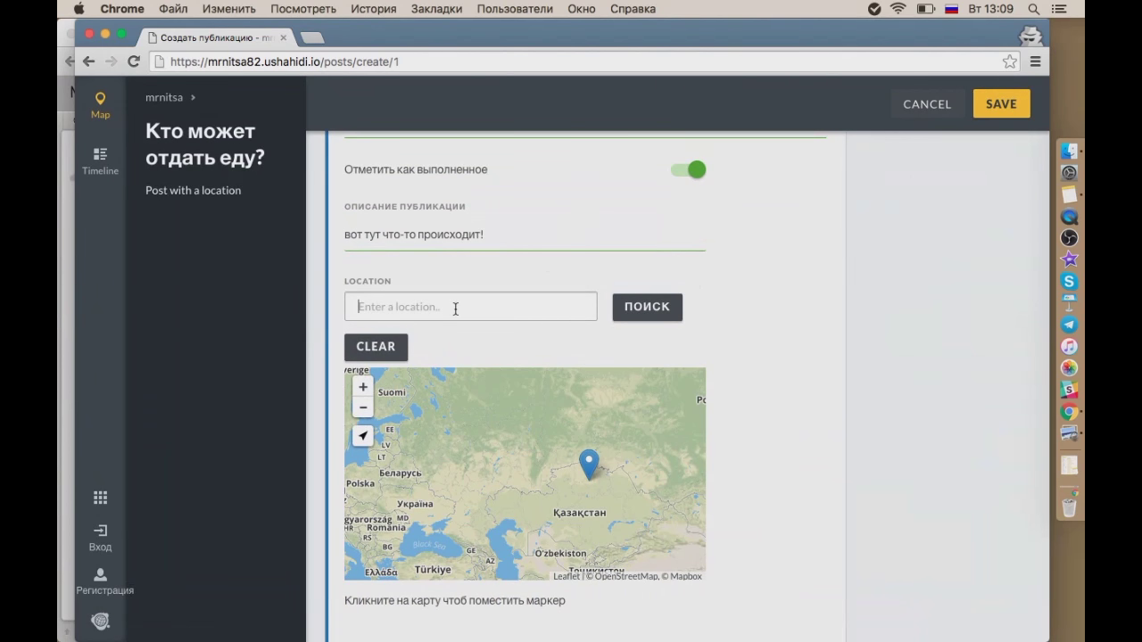
pyautogui.write('Новосибирск')
pyautogui.click(646, 314)
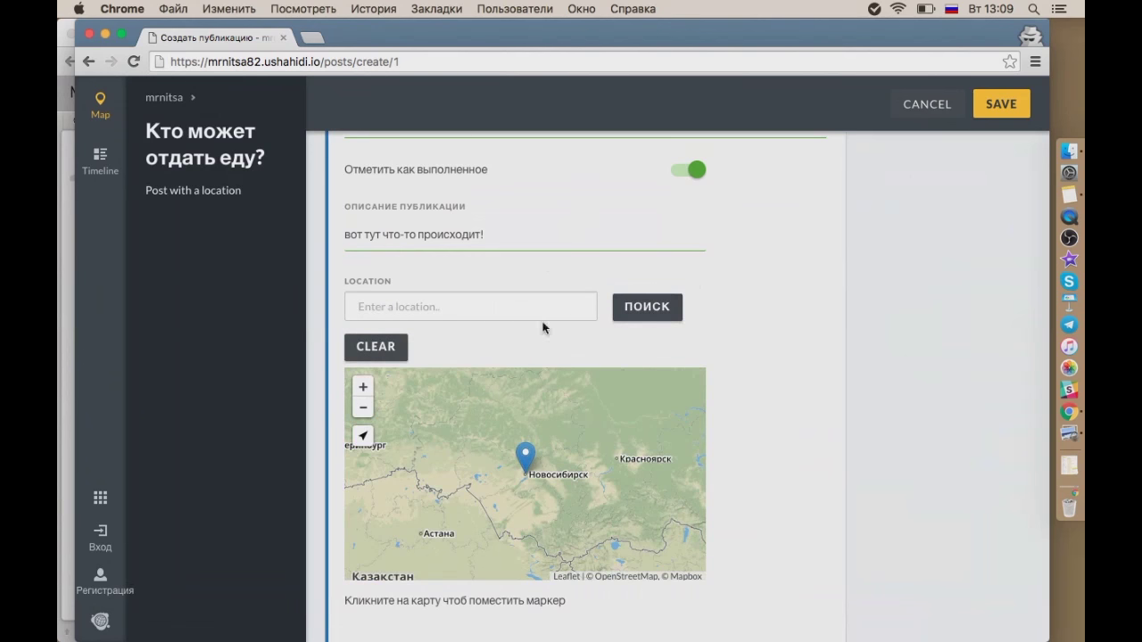
pyautogui.click(1000, 103)
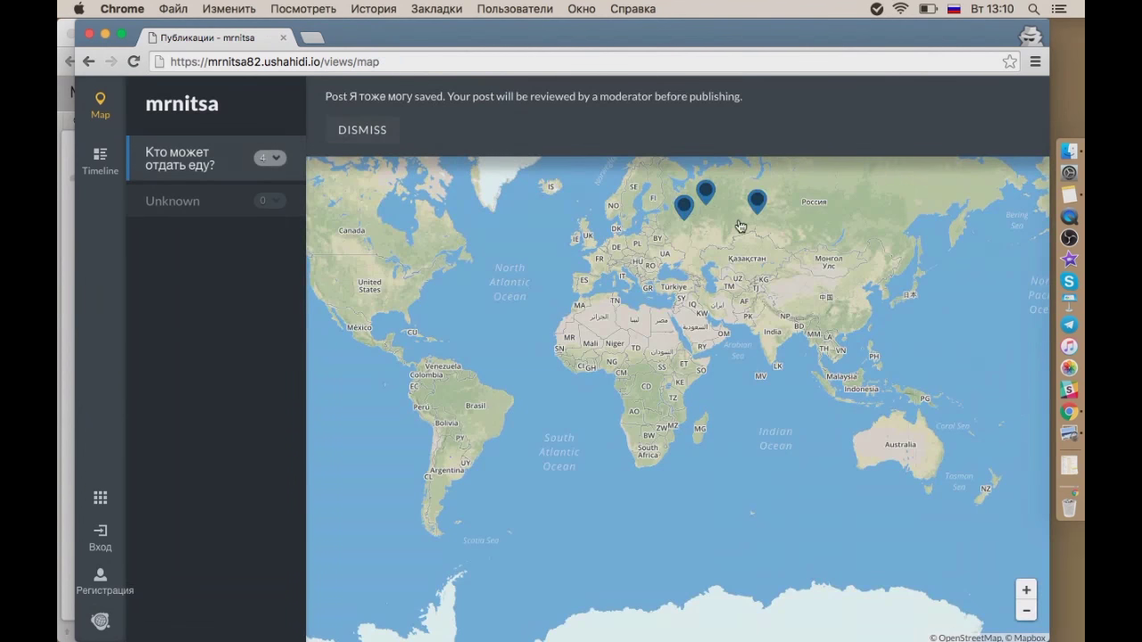
# Bring the admin's conference window forward and switch to the 'Posts - mrnitsa' tab
pyautogui.moveTo(716, 273); pyautogui.dragTo(691, 378)
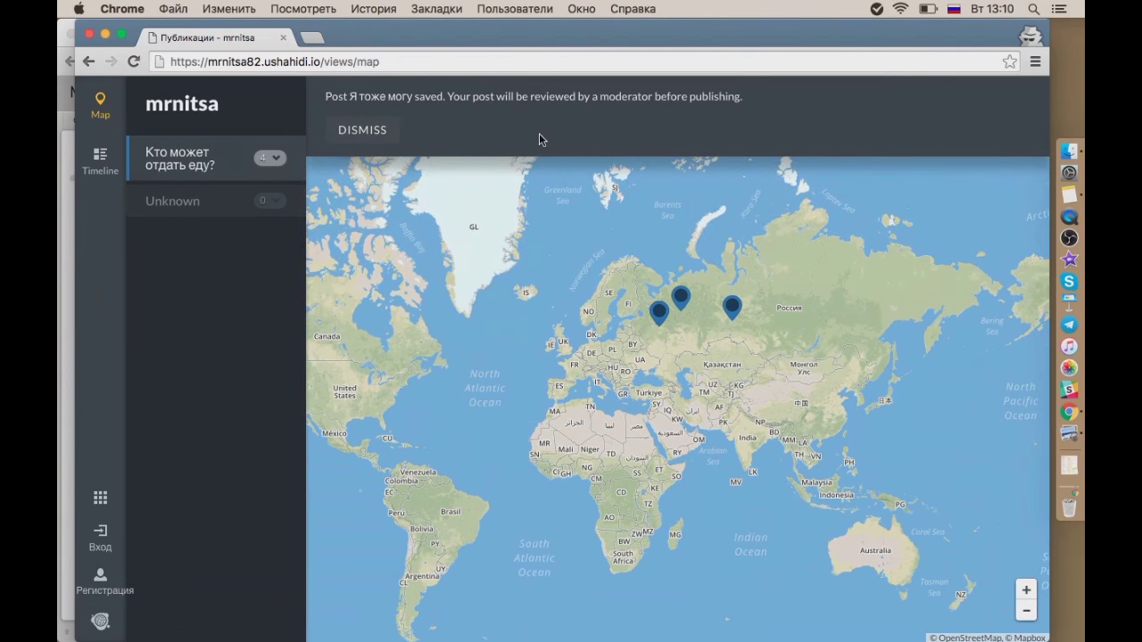
pyautogui.click(69, 165)
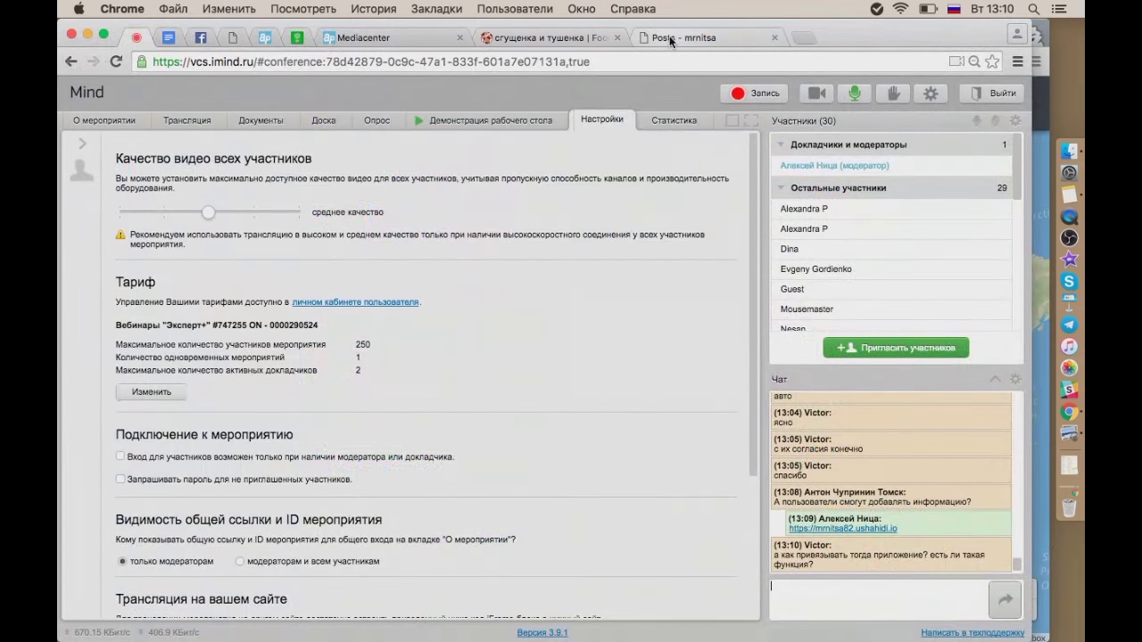
pyautogui.click(665, 38)
# Return to the post timeline and select the new post 'Я тоже могу'
pyautogui.click(82, 219)
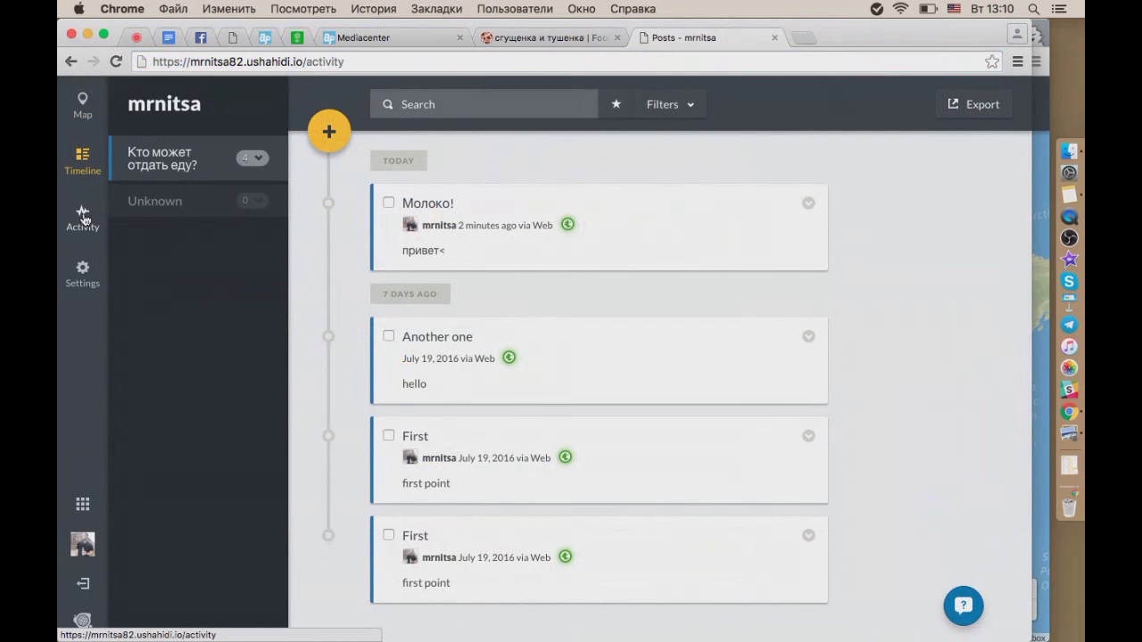
pyautogui.click(82, 154)
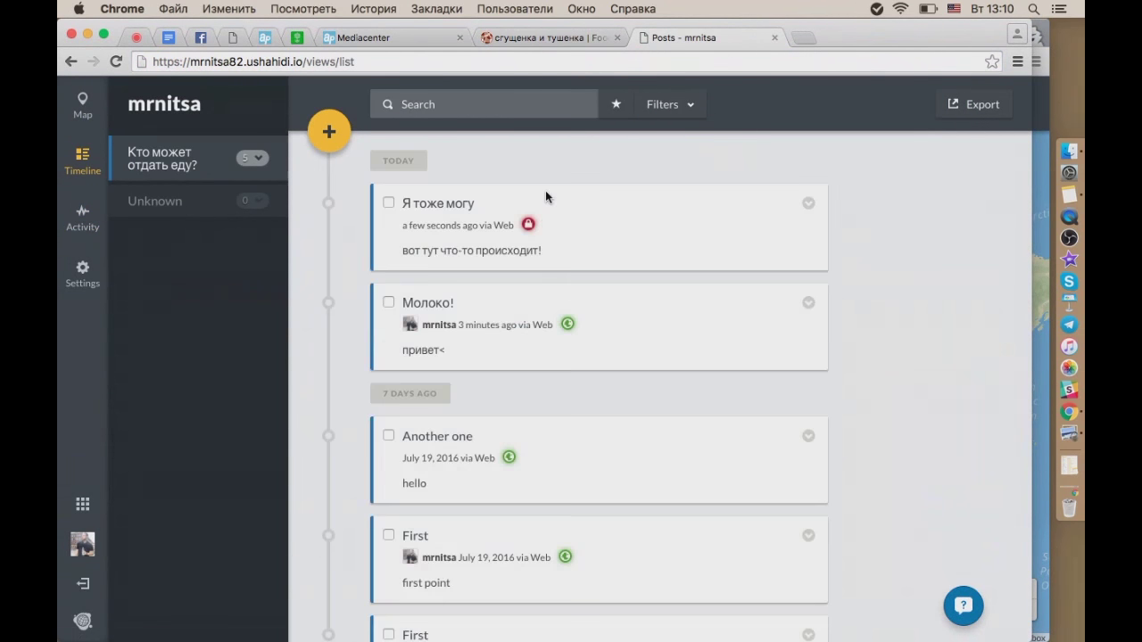
pyautogui.click(808, 204)
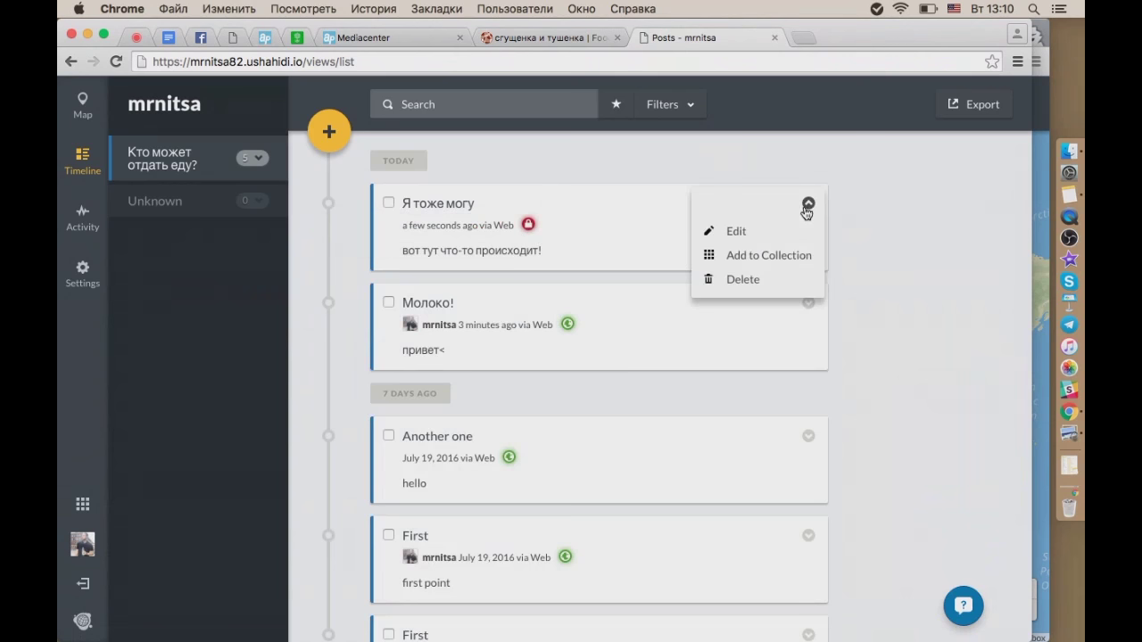
pyautogui.click(389, 203)
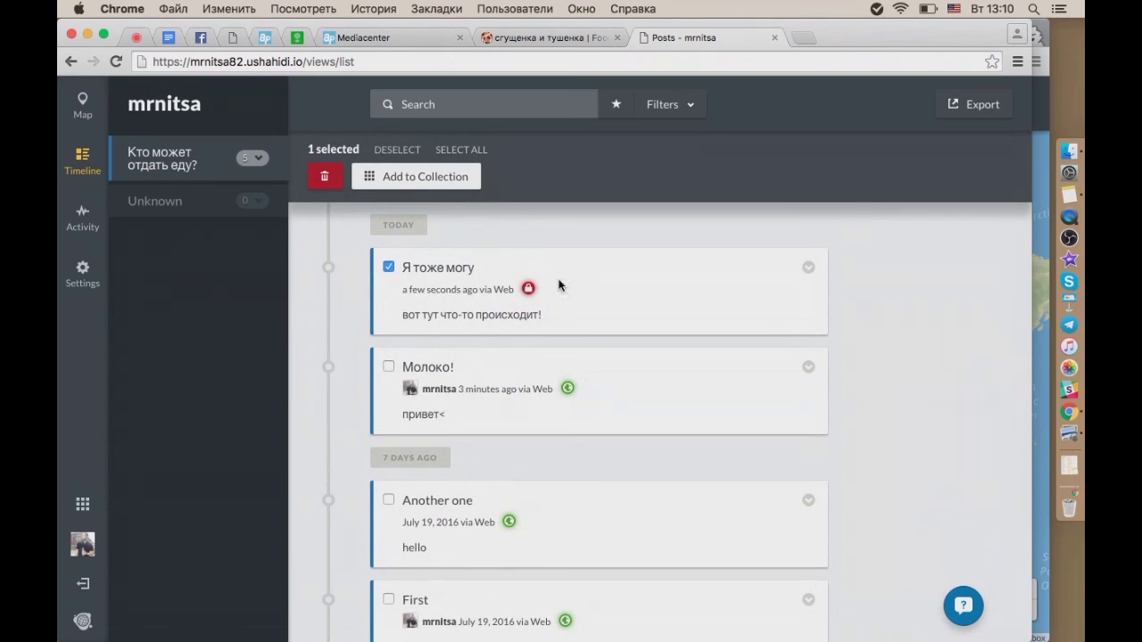
# Edit 'Я тоже могу' to be visible to Everyone, save it, and return to the visitor's window
pyautogui.moveTo(526, 288)
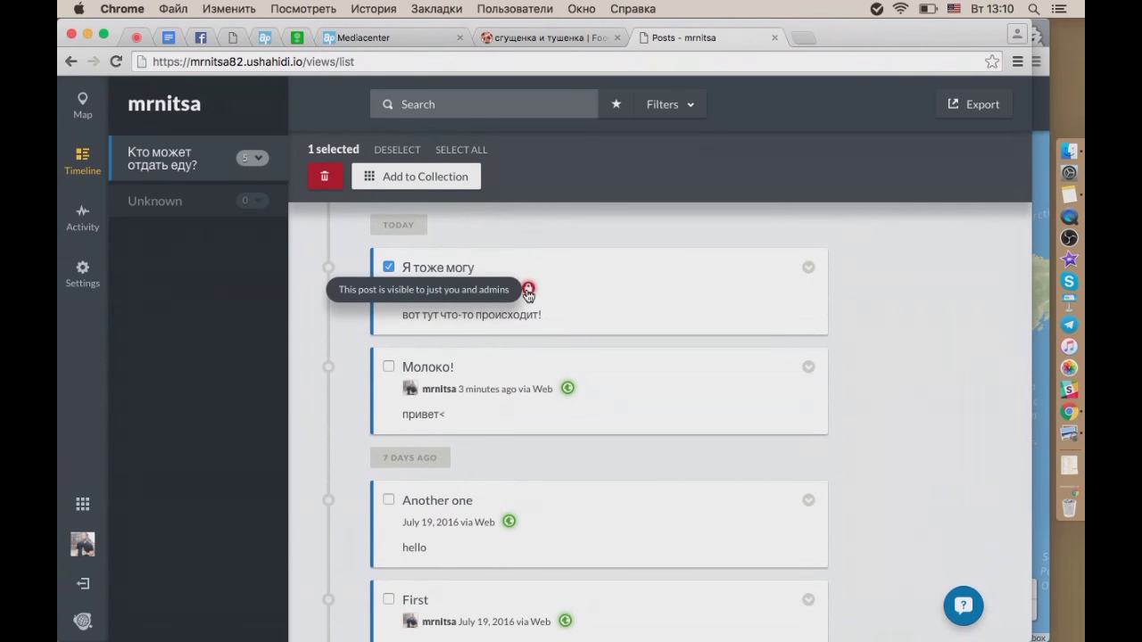
pyautogui.click(809, 268)
pyautogui.click(756, 293)
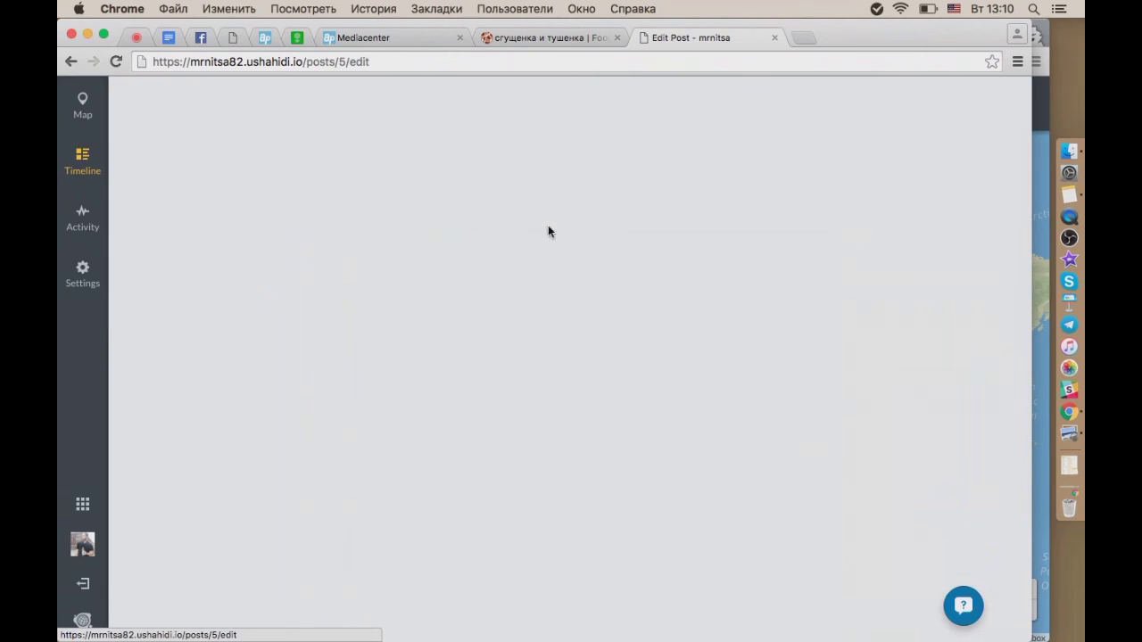
pyautogui.click(463, 310)
pyautogui.click(403, 372)
pyautogui.click(633, 444)
pyautogui.click(983, 103)
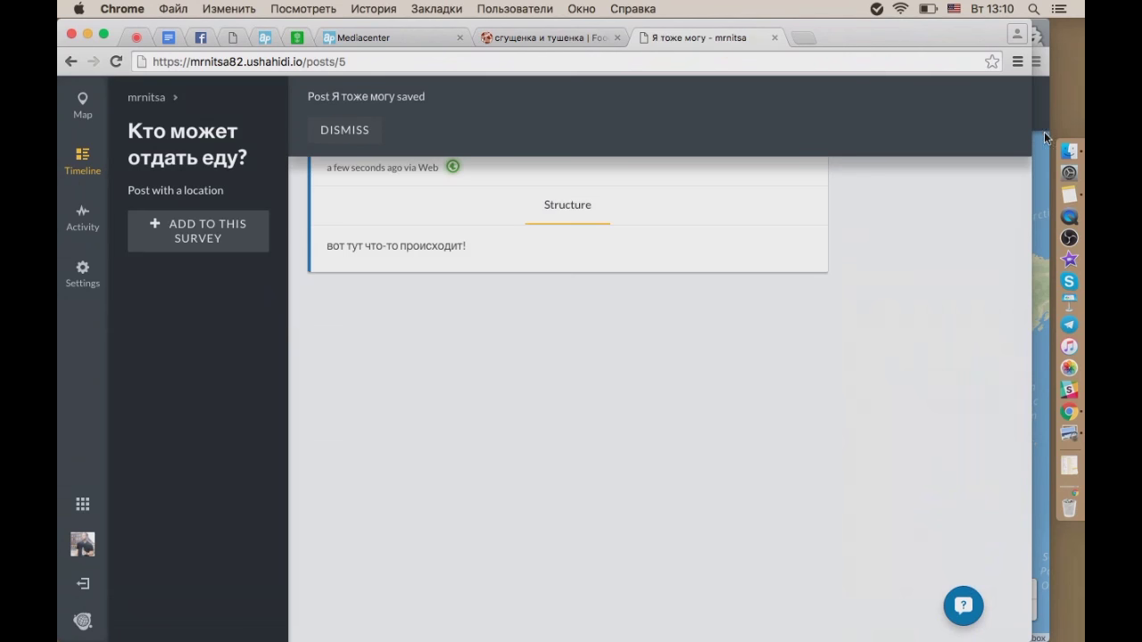
pyautogui.click(1041, 152)
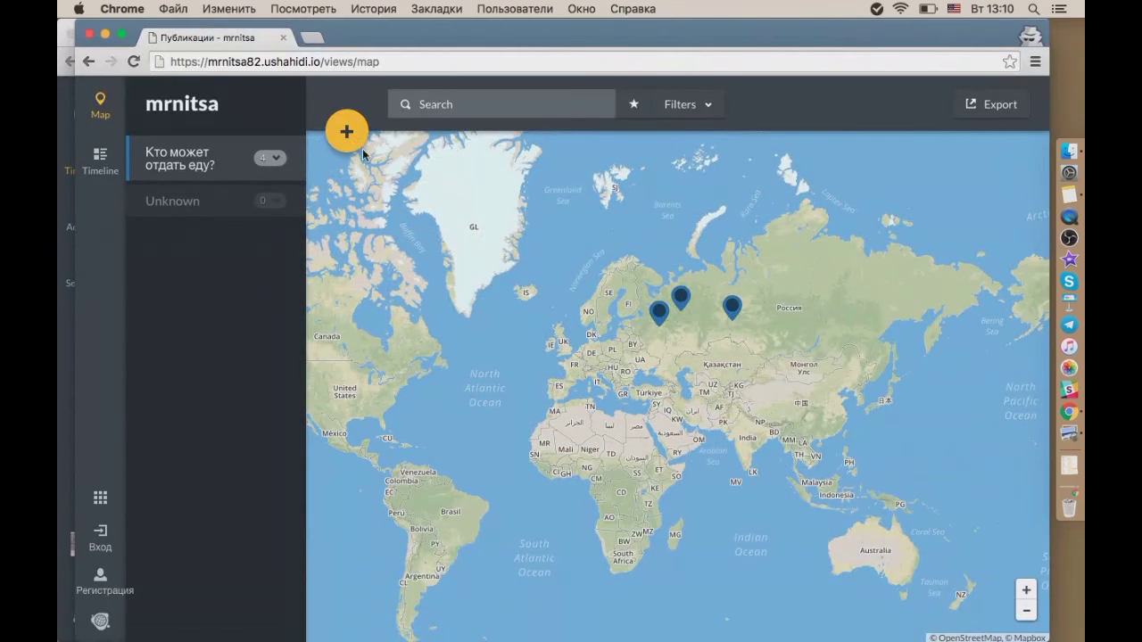
# Reload the public map, open the new Novosibirsk pin's popup, then view post 5 as admin
pyautogui.click(134, 61)
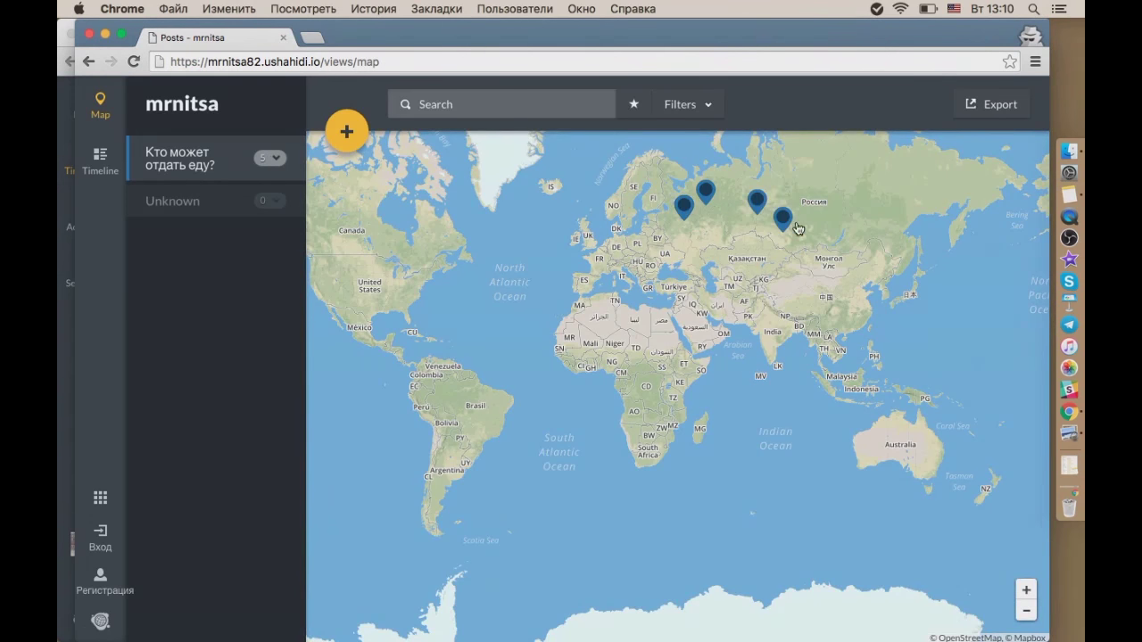
pyautogui.click(784, 220)
pyautogui.click(782, 221)
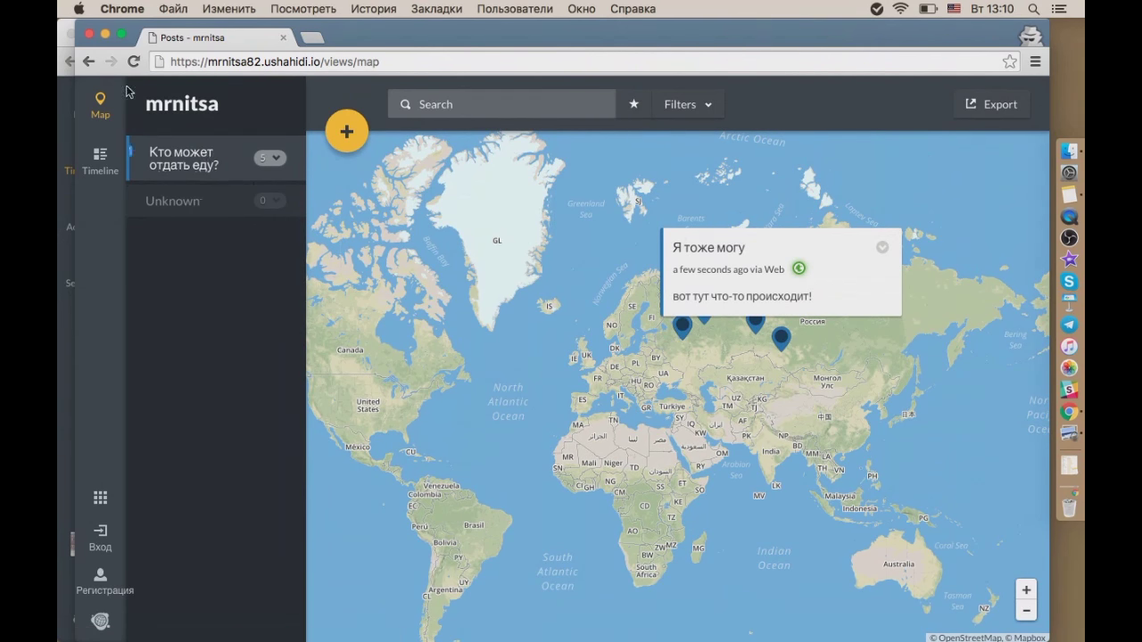
pyautogui.click(59, 228)
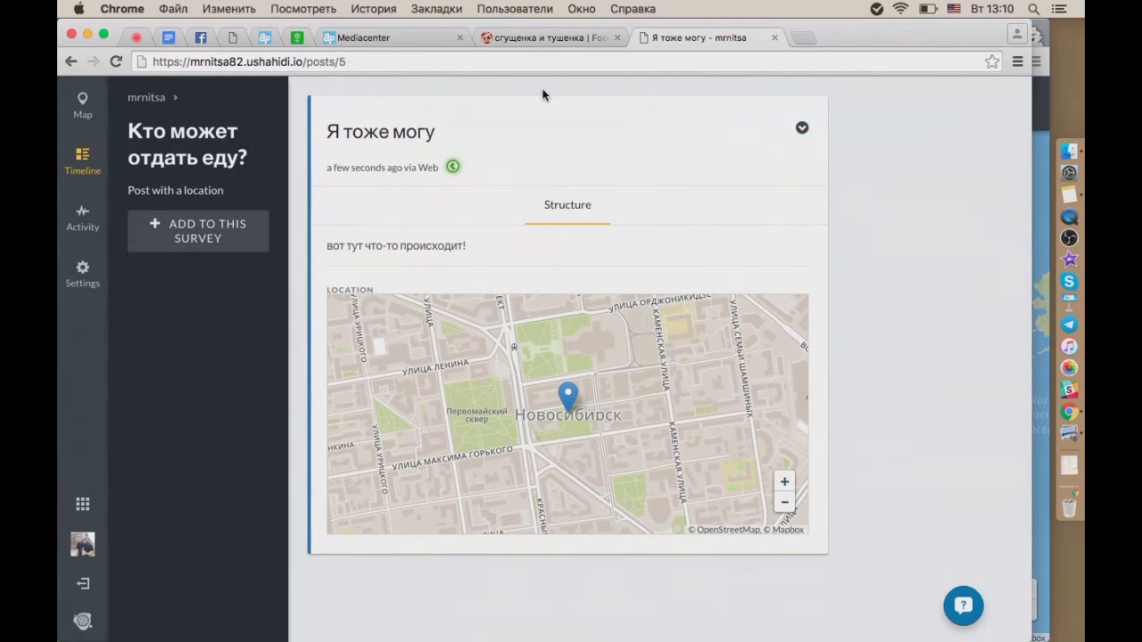
# Stop the desktop demonstration from the vcs.imind.ru conference broadcast page
pyautogui.click(137, 40)
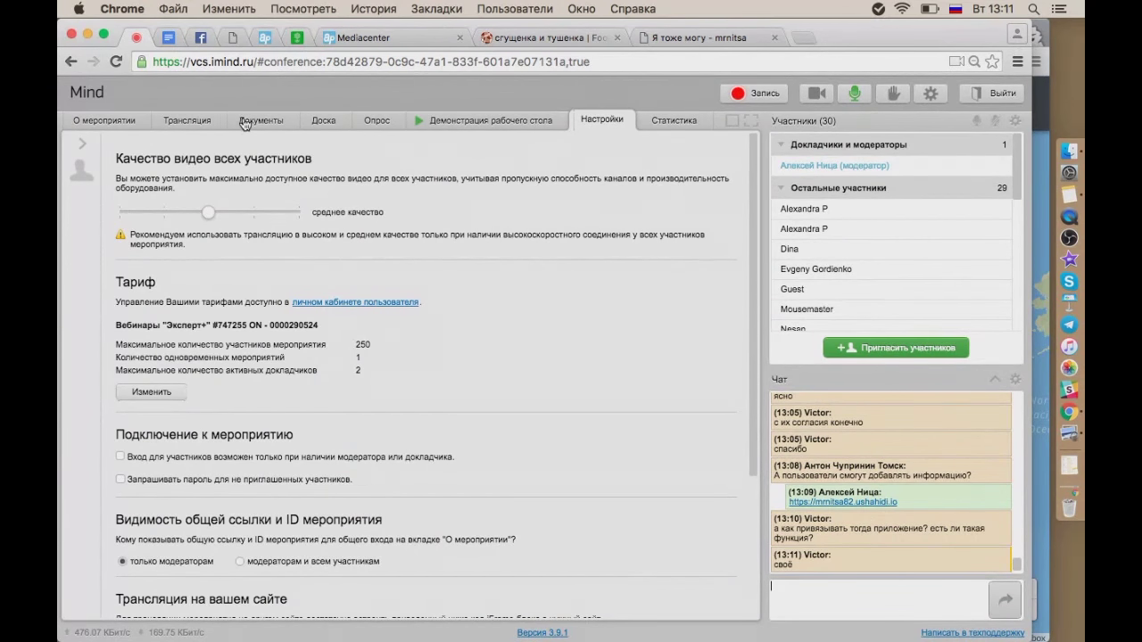
pyautogui.click(189, 121)
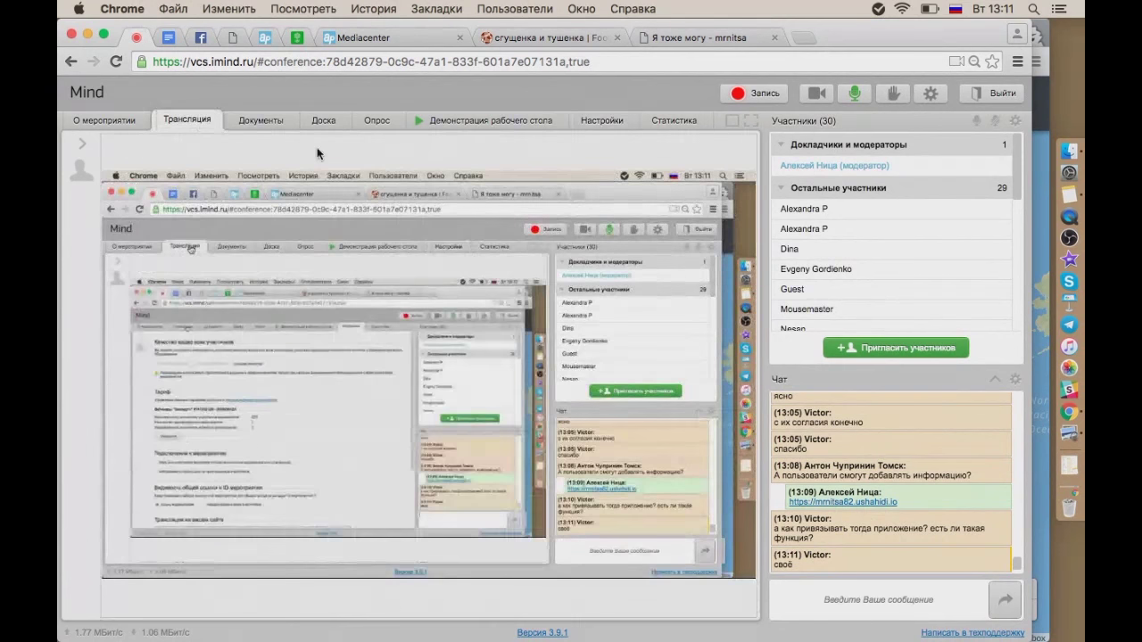
pyautogui.click(437, 121)
pyautogui.click(234, 150)
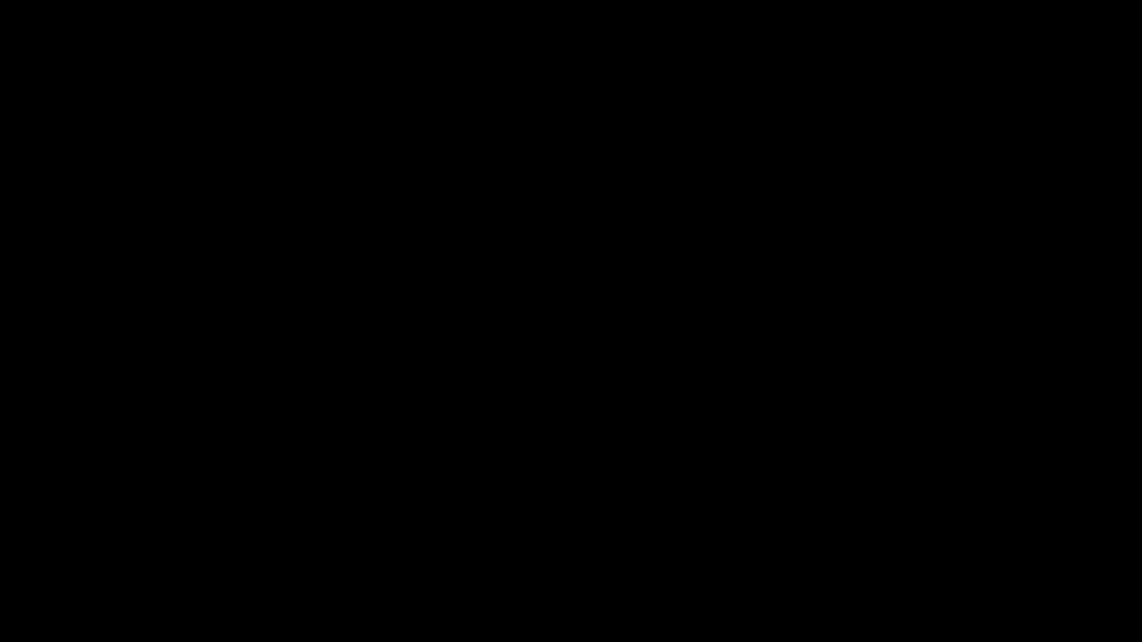
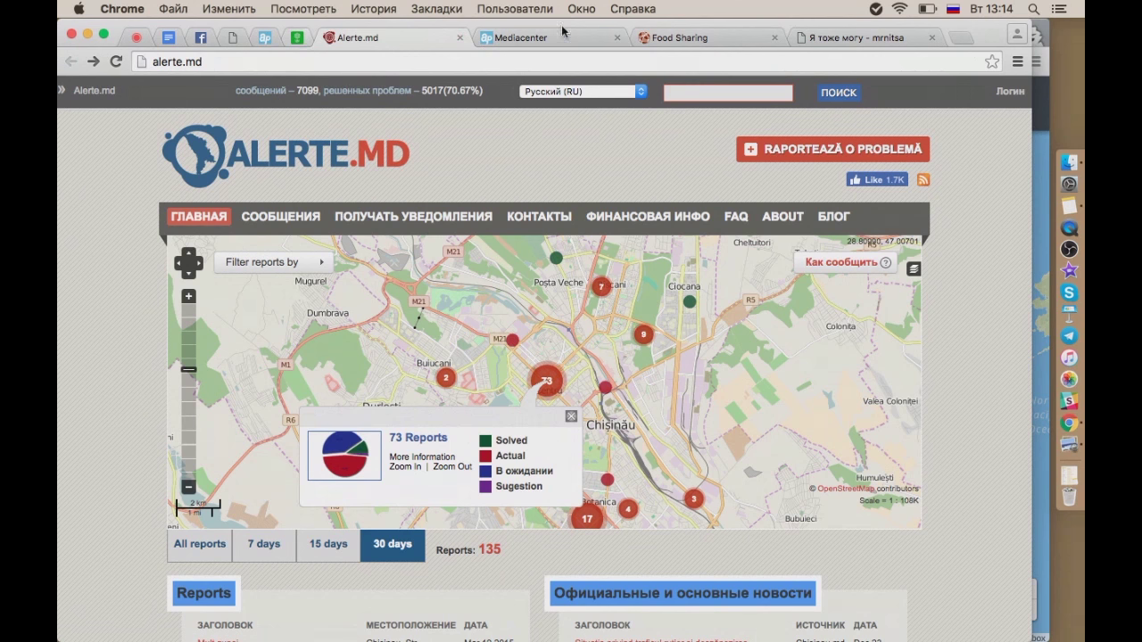
# Review Food Sharing's reports awaiting approval, then open the Addons > Плагины list
pyautogui.click(711, 41)
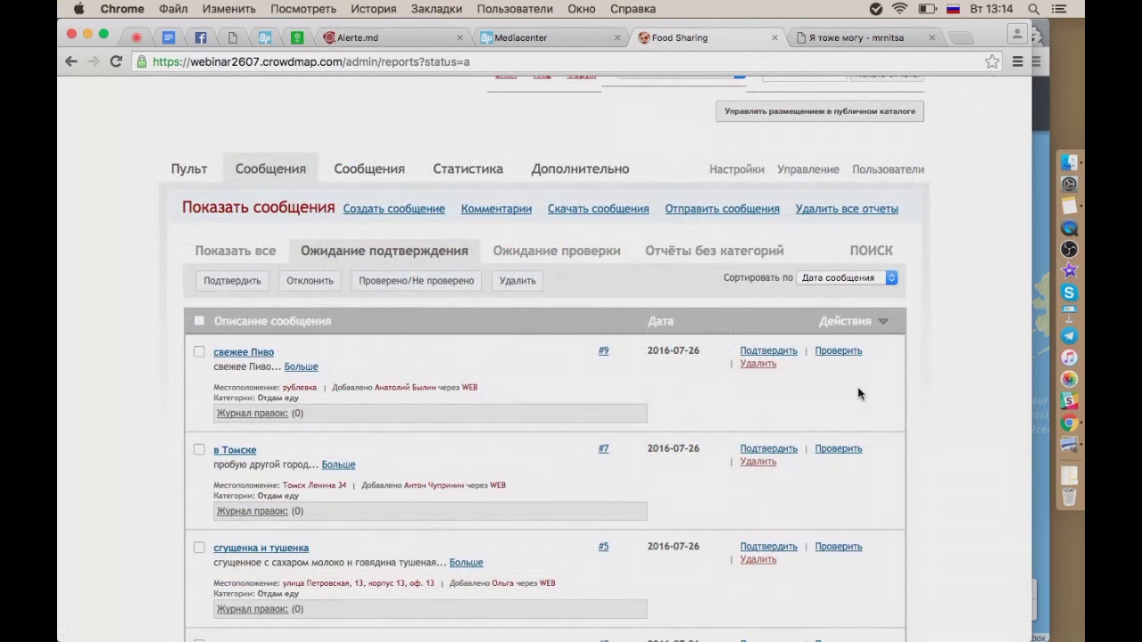
pyautogui.scroll(-1, 859, 393)
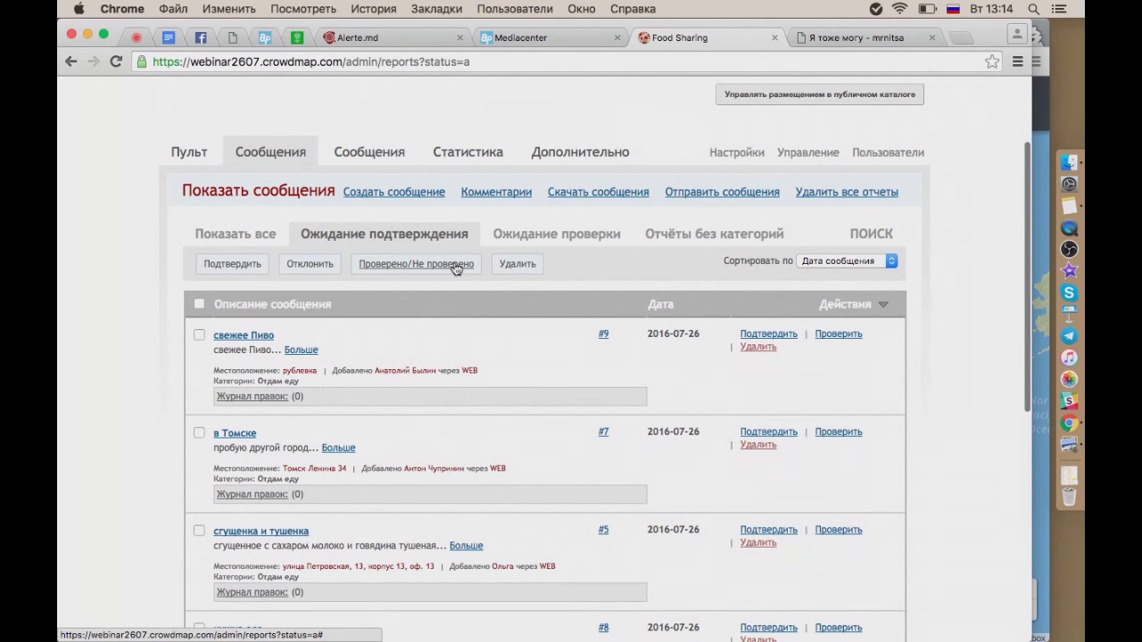
pyautogui.scroll(-3, 598, 428)
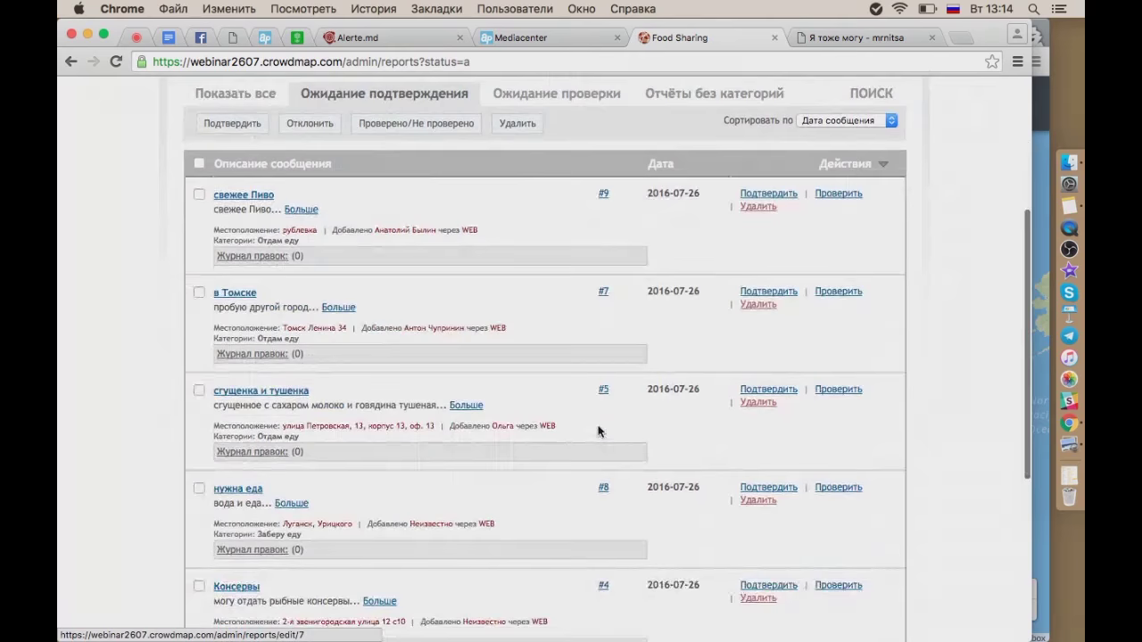
pyautogui.scroll(5, 547, 308)
pyautogui.click(562, 236)
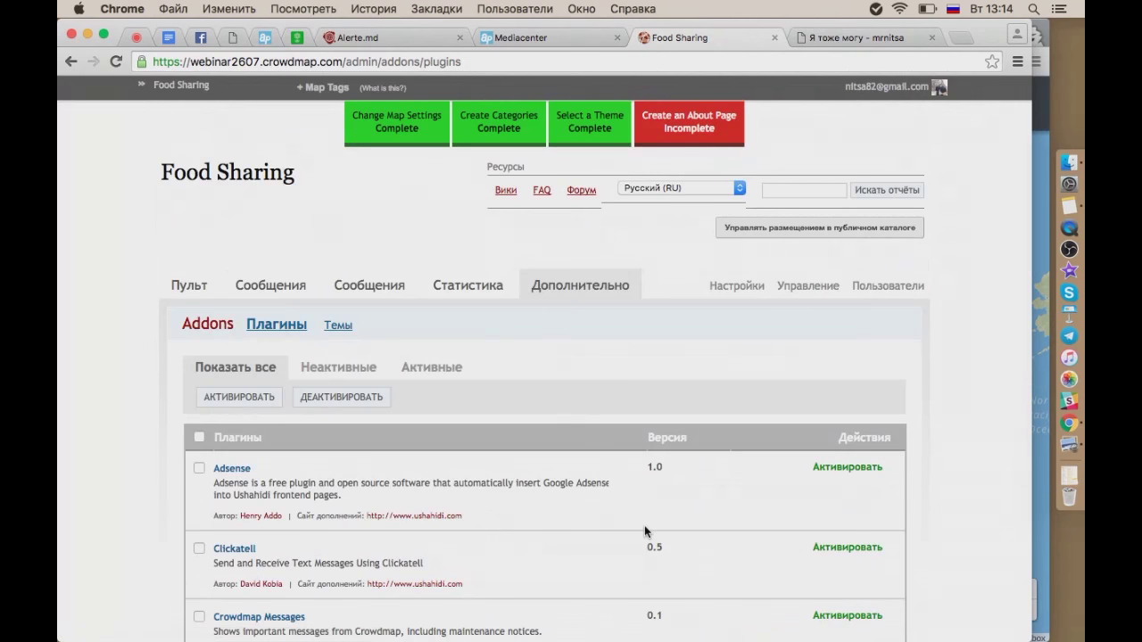
# Scroll through the plugins from Adsense to SwiftRiver, then return to the iMind conference page
pyautogui.scroll(-5, 657, 520)
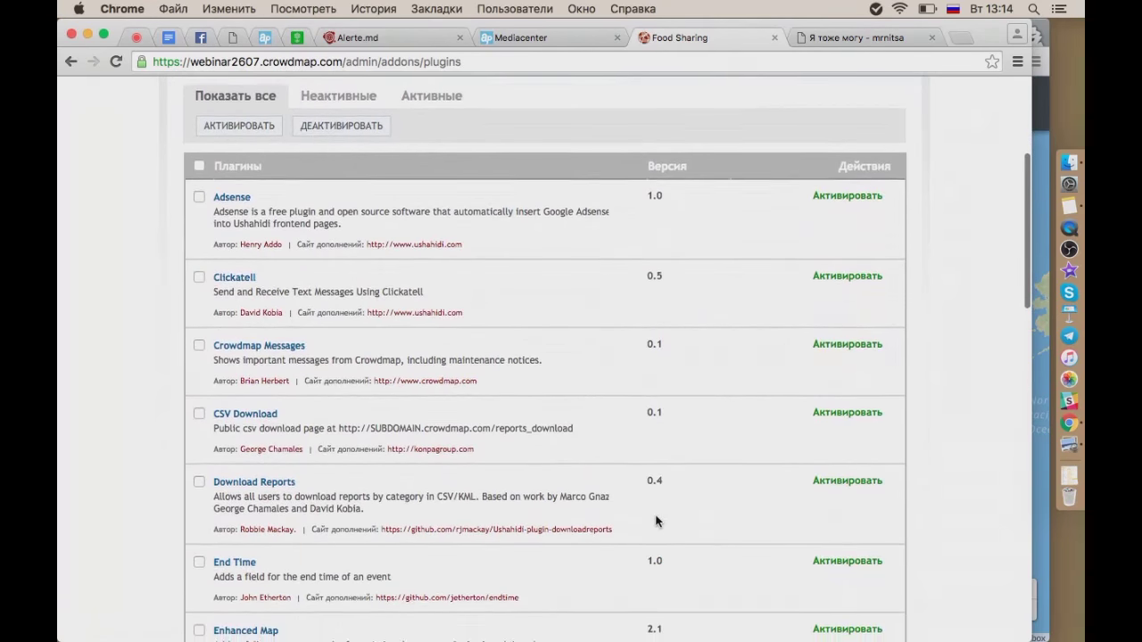
pyautogui.scroll(-4, 657, 521)
pyautogui.scroll(-6, 657, 520)
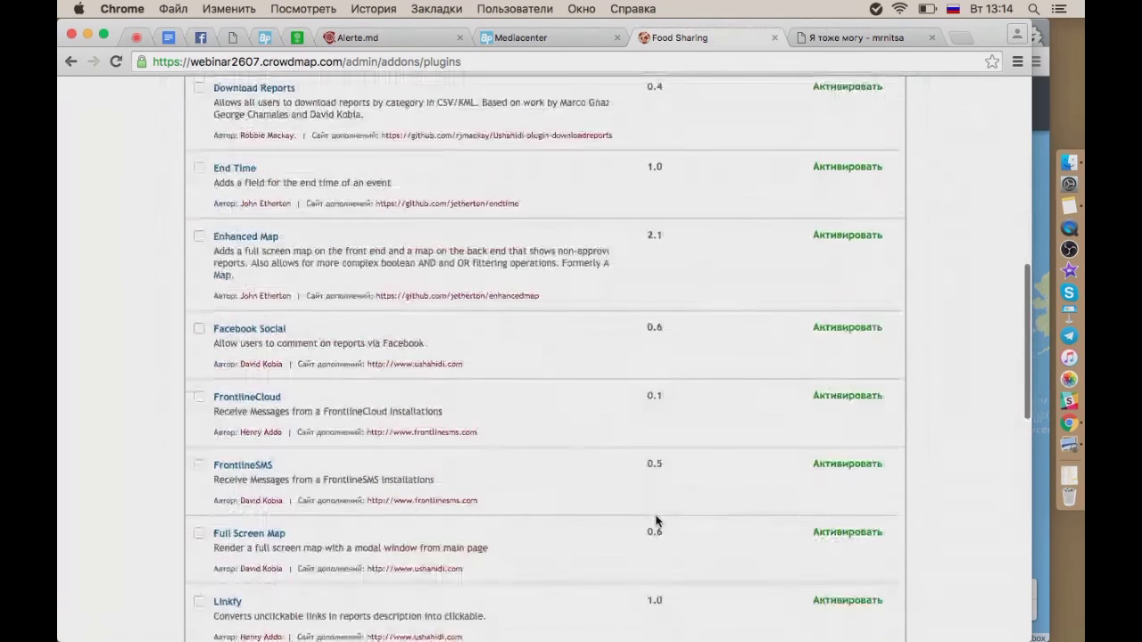
pyautogui.scroll(-6, 657, 520)
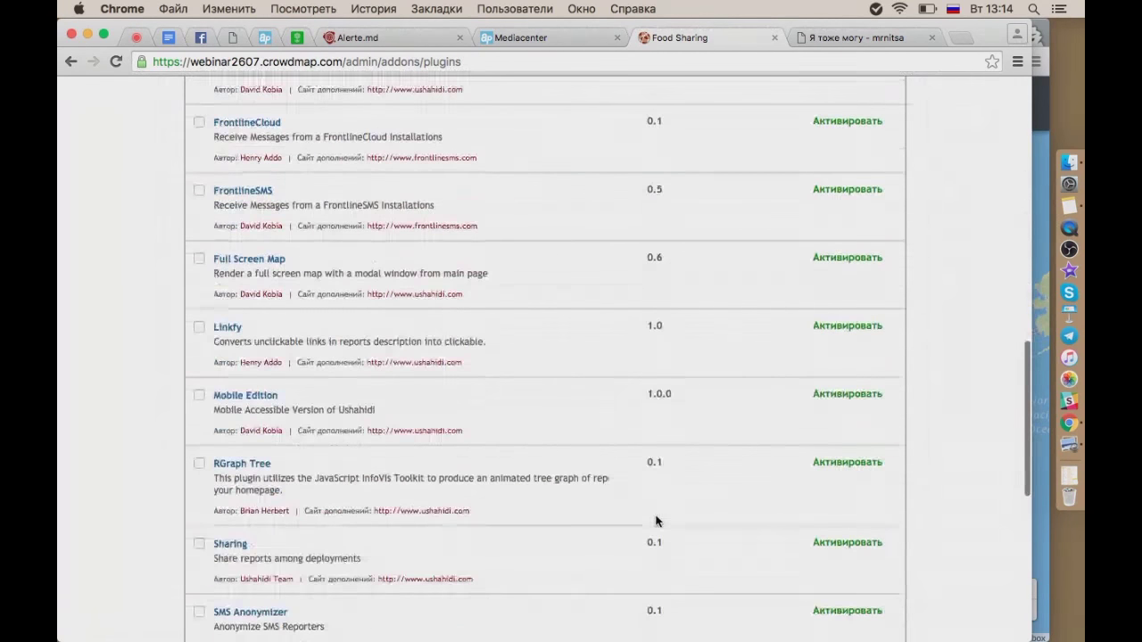
pyautogui.scroll(-5, 657, 520)
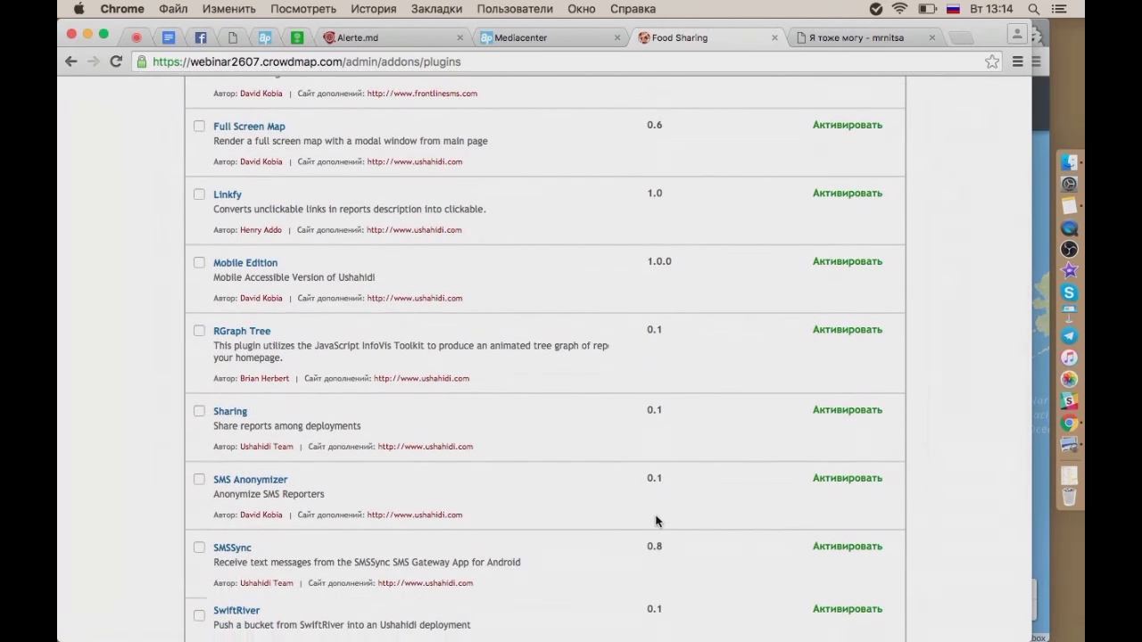
pyautogui.scroll(20, 656, 520)
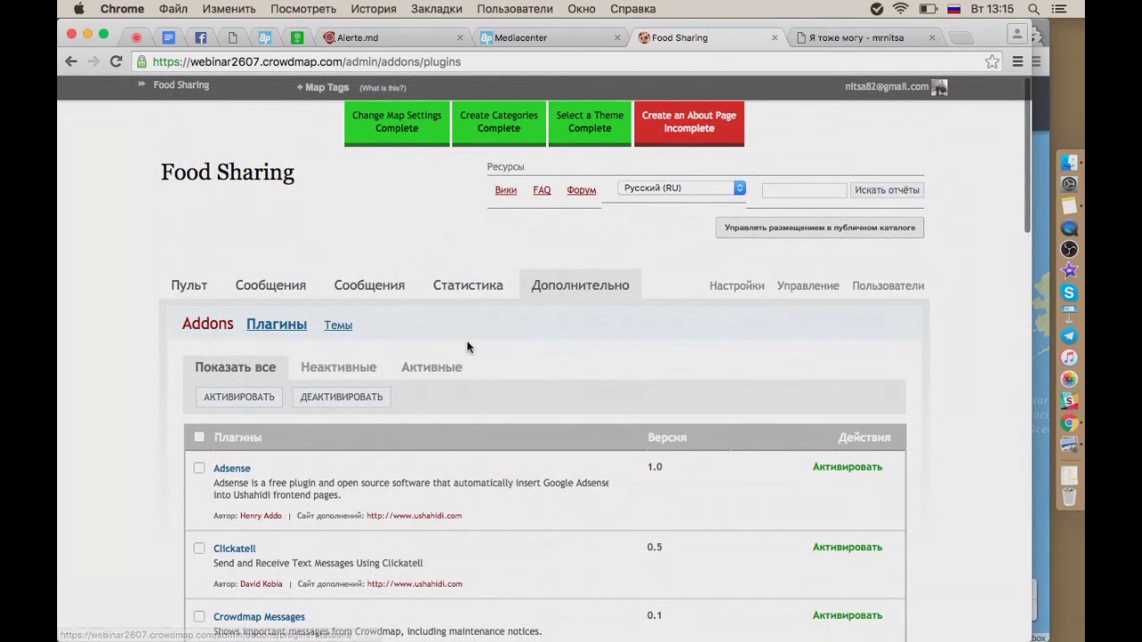
pyautogui.click(138, 39)
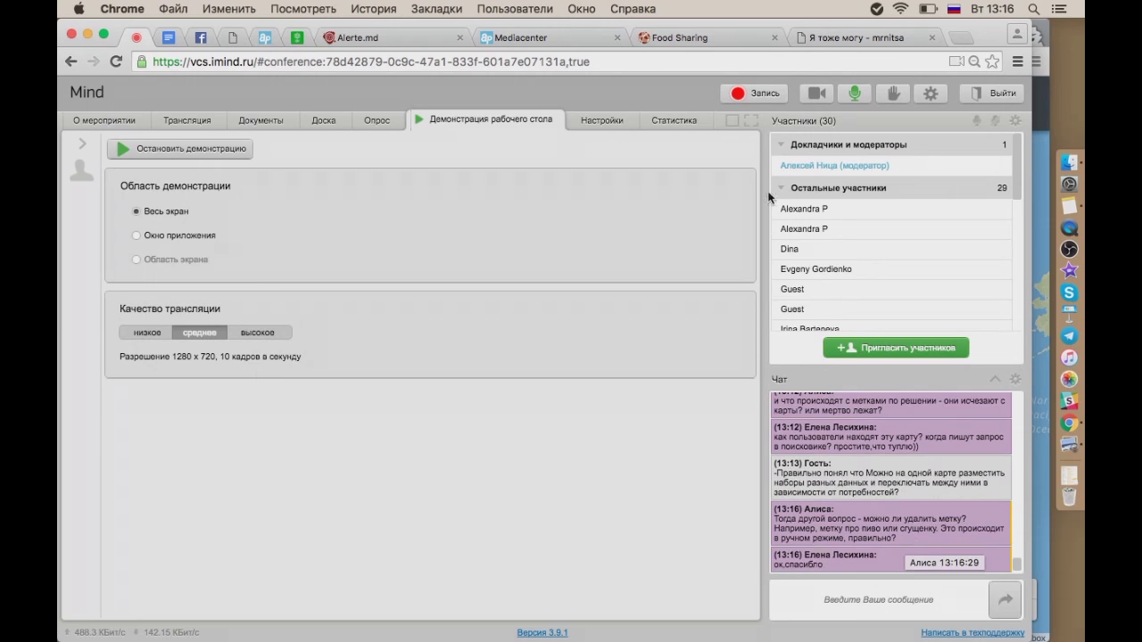
# Open the public Food Sharing map from the admin header link
pyautogui.click(675, 38)
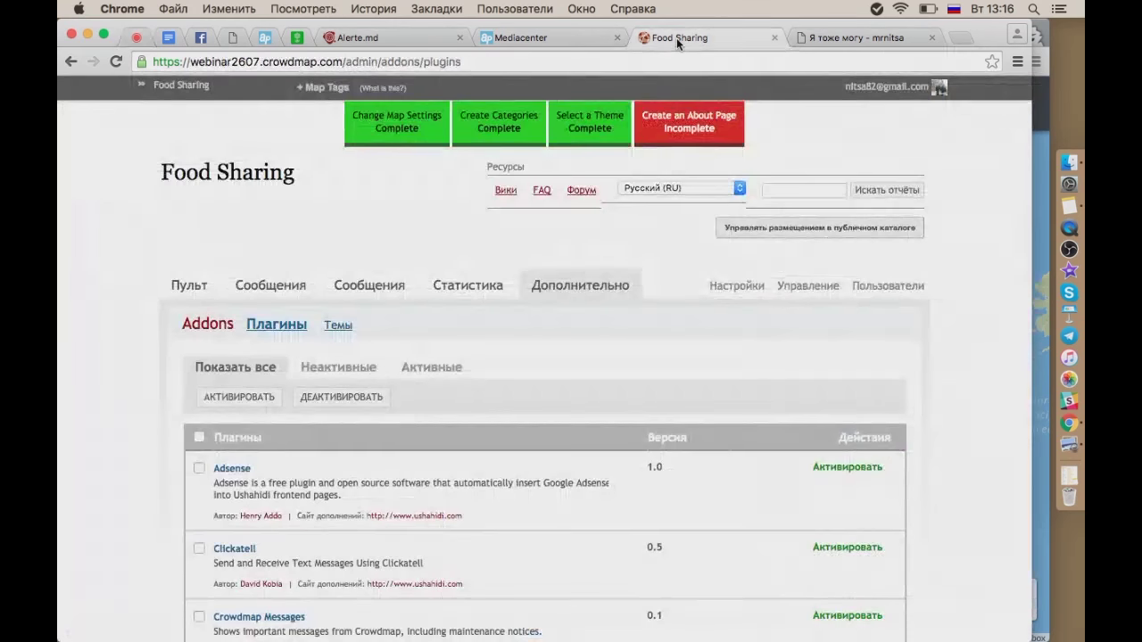
pyautogui.click(827, 36)
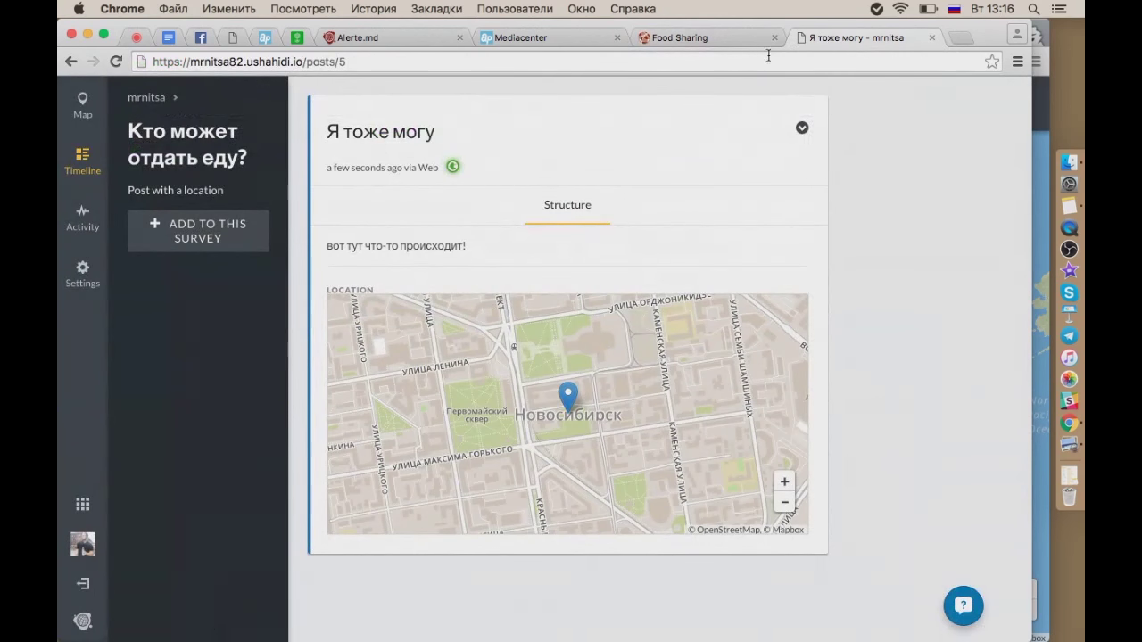
pyautogui.click(718, 38)
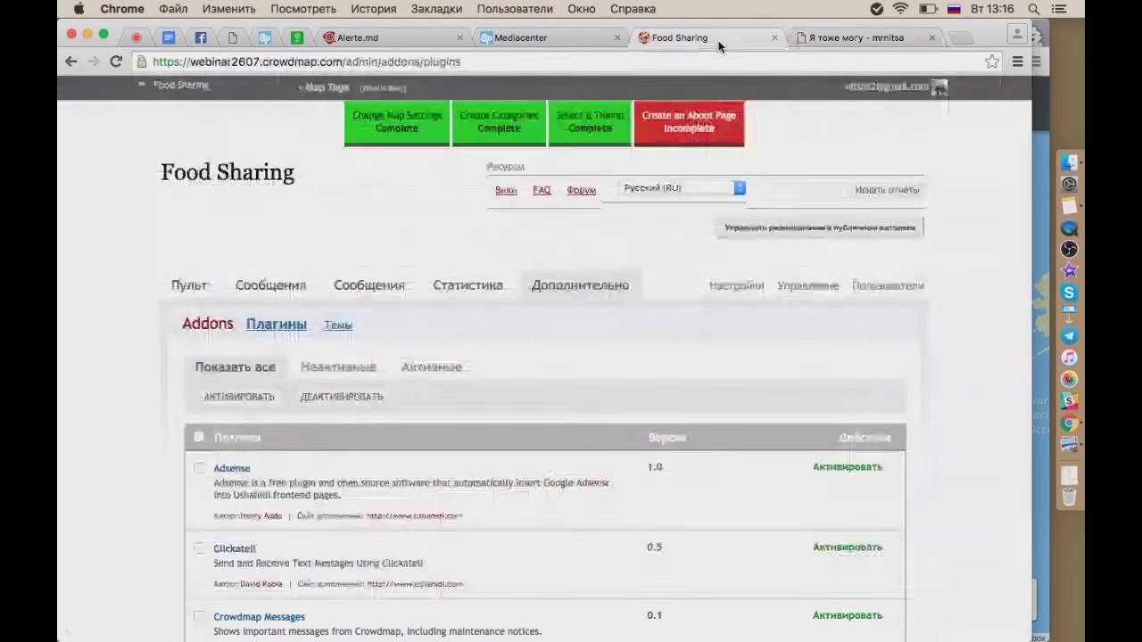
pyautogui.click(192, 88)
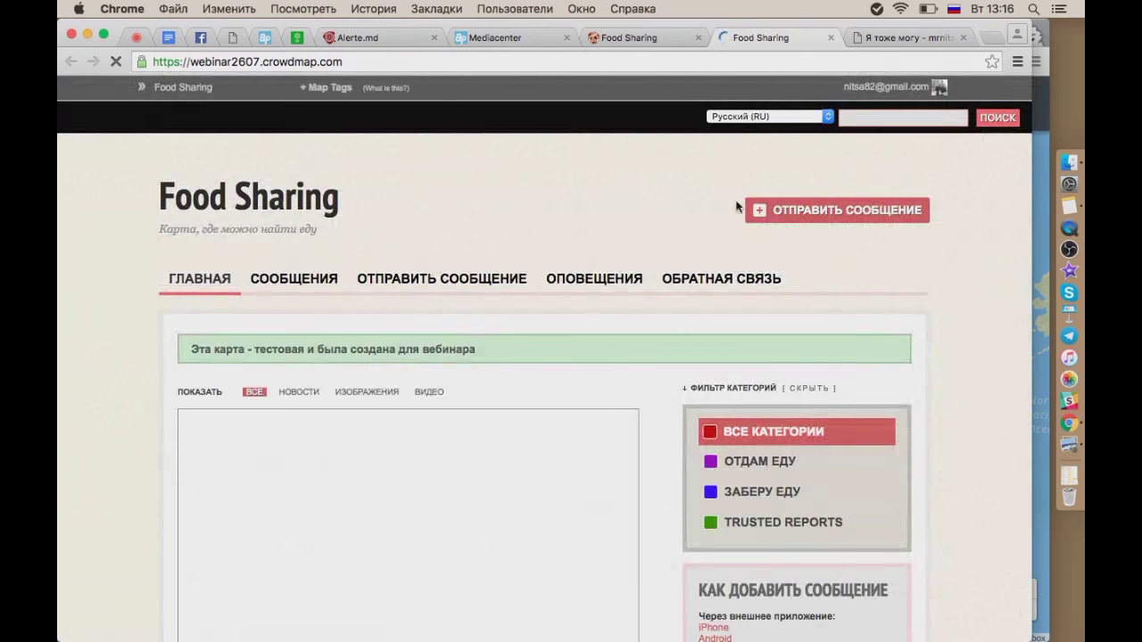
# Filter the Food Sharing map to ЗАБЕРУ ЕДУ reports, then open Alerte.md's 'Filter reports by' panel
pyautogui.scroll(-3, 928, 343)
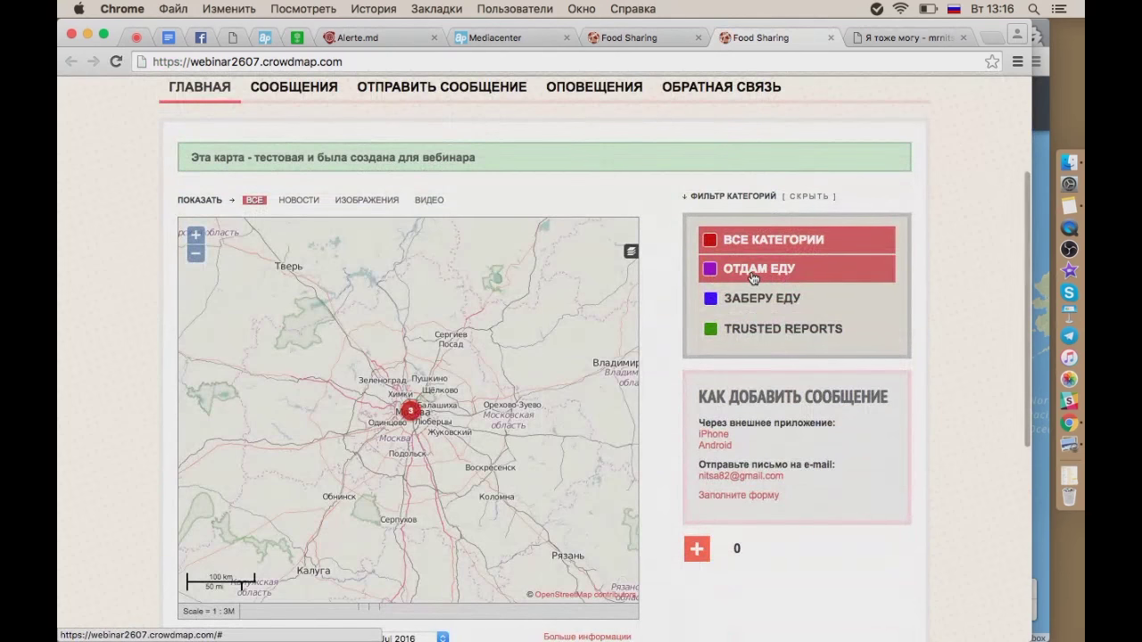
pyautogui.click(752, 276)
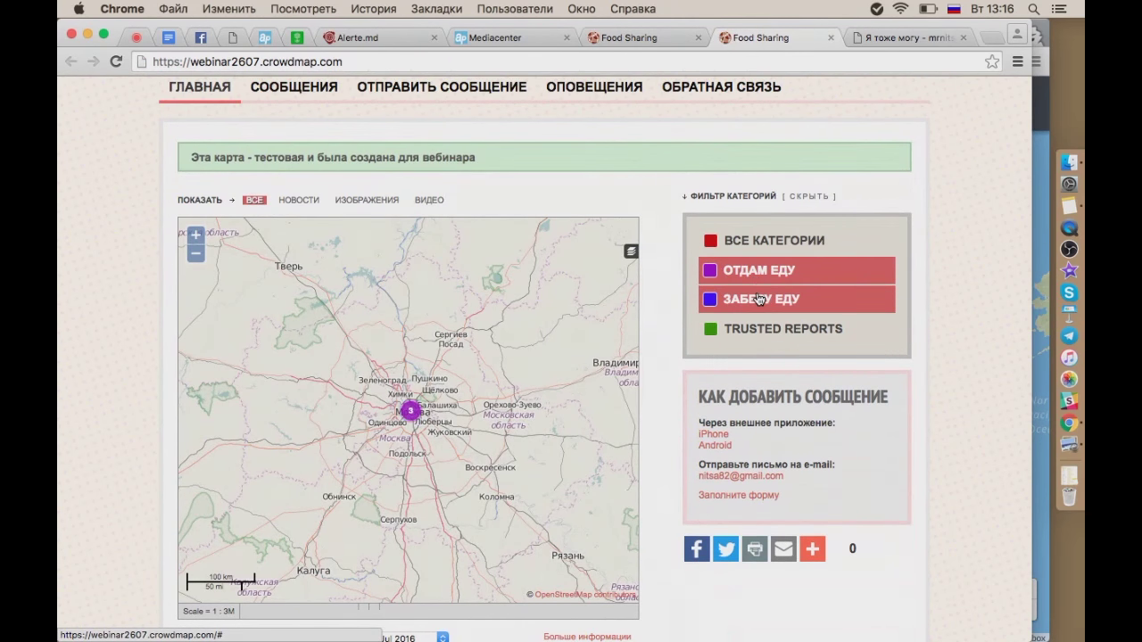
pyautogui.click(759, 300)
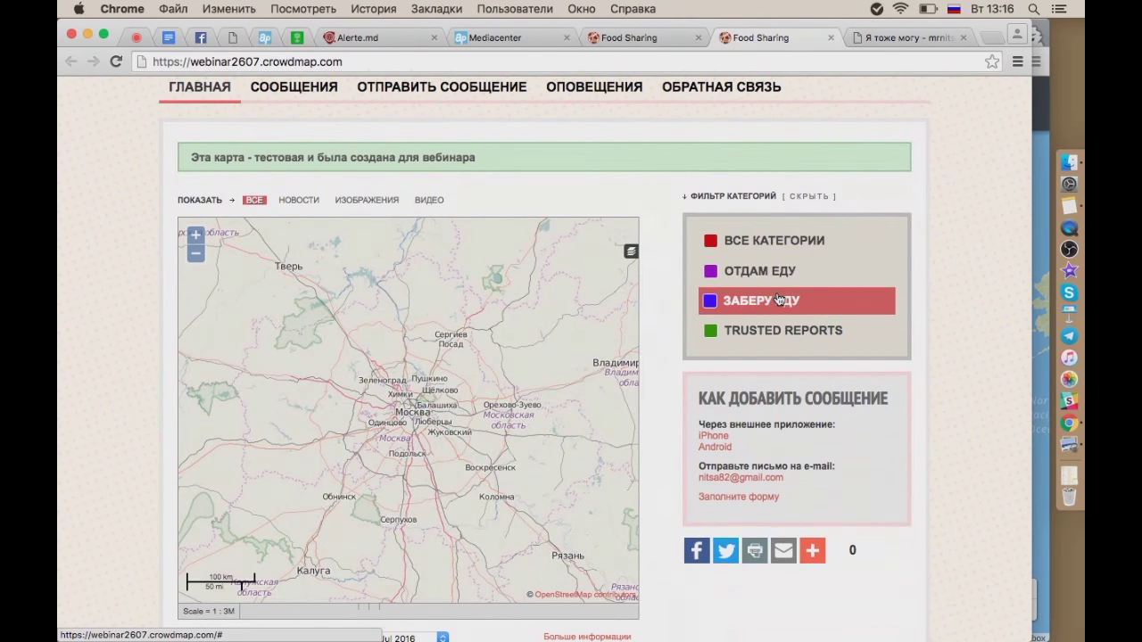
pyautogui.click(786, 330)
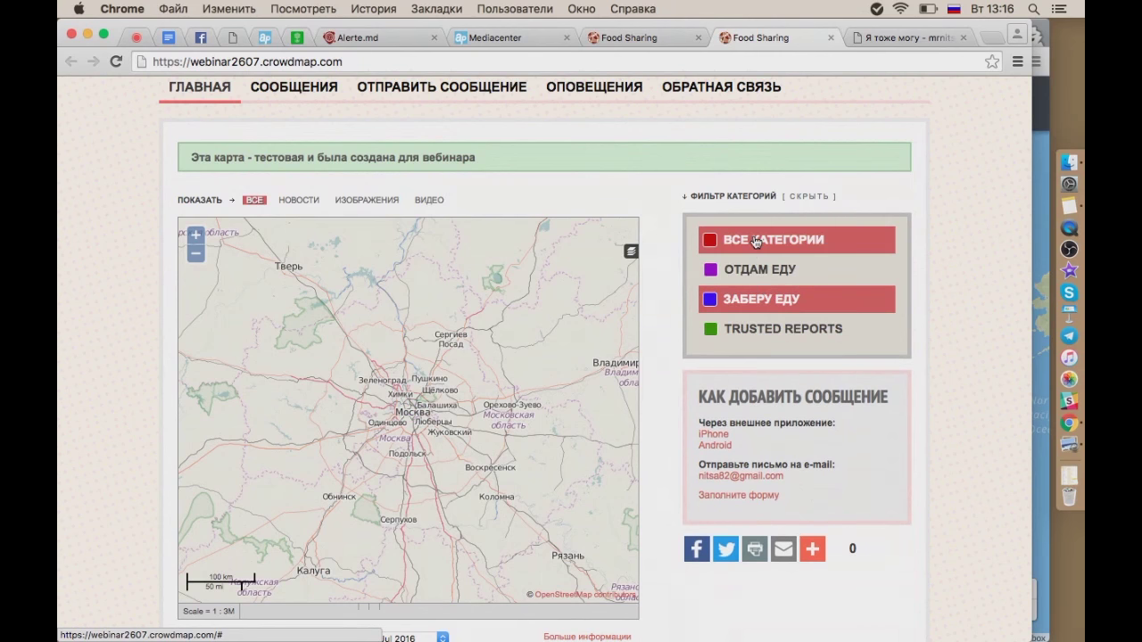
pyautogui.click(384, 39)
pyautogui.click(294, 262)
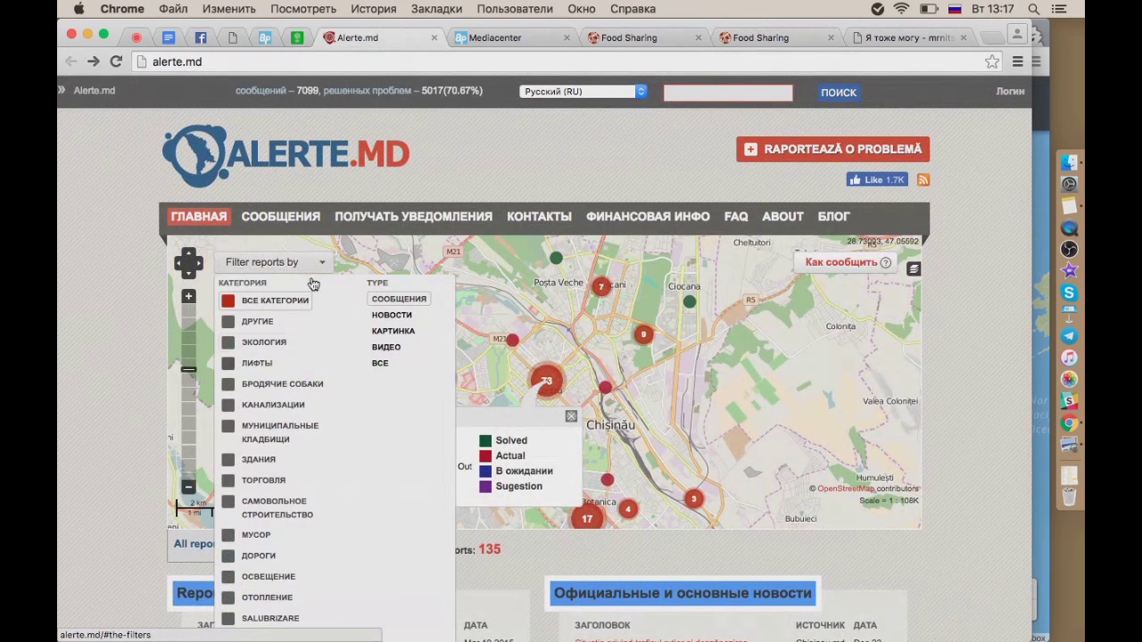
# Filter Alerte.md's map by Экология, Здания and Мусор, then return to the webinar page
pyautogui.click(268, 344)
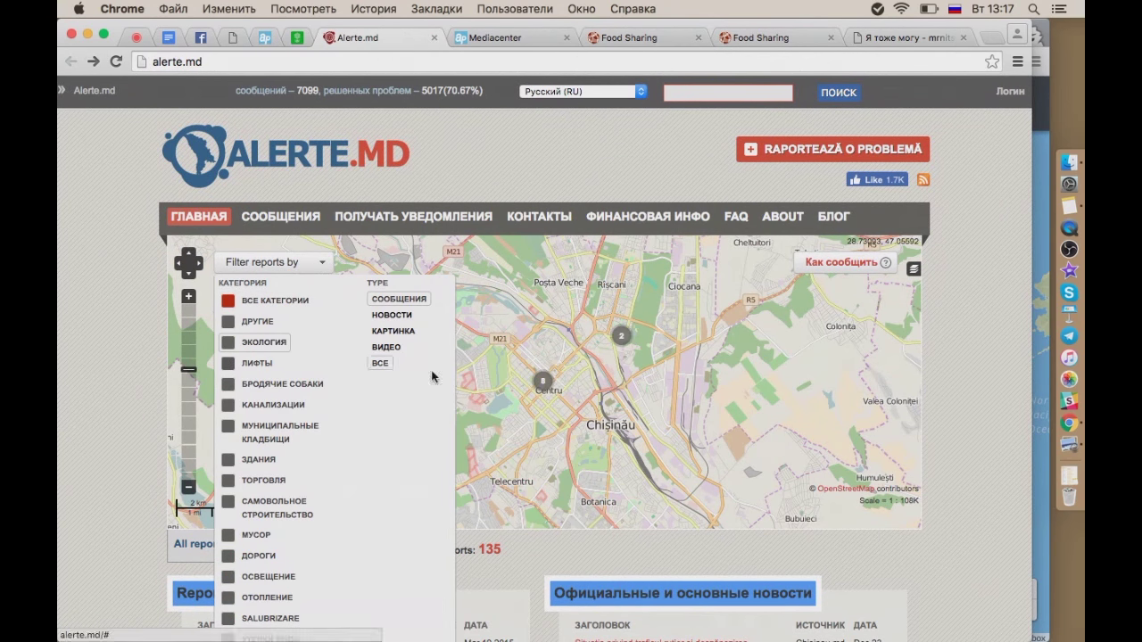
pyautogui.click(273, 464)
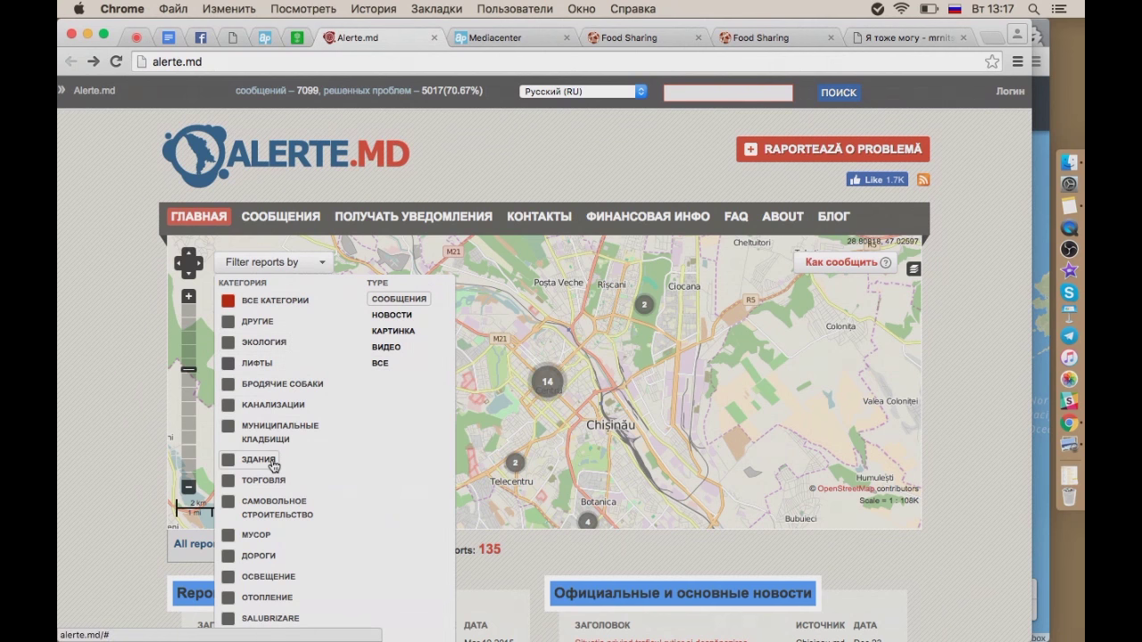
pyautogui.click(285, 534)
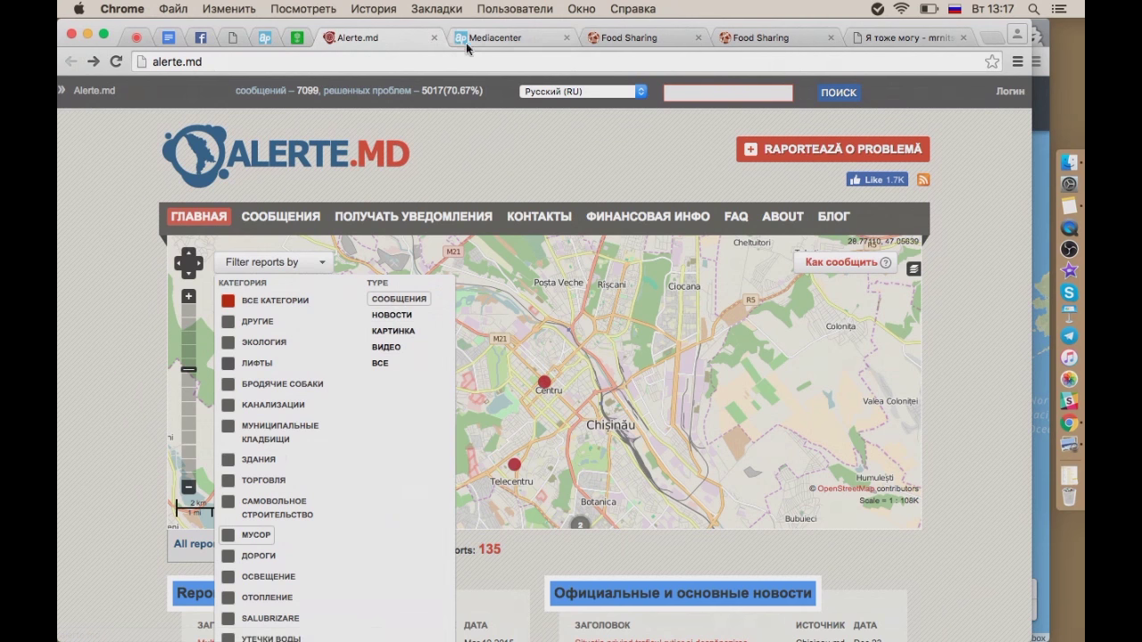
pyautogui.click(137, 37)
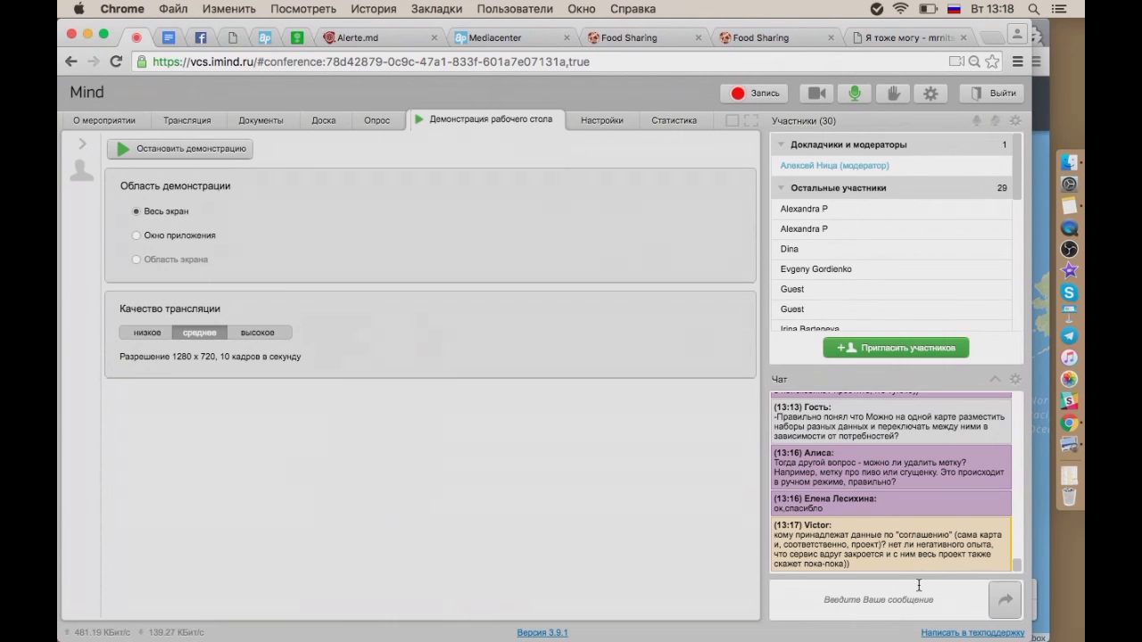
# Go to Food Sharing's Сообщения list and select all reports
pyautogui.click(657, 41)
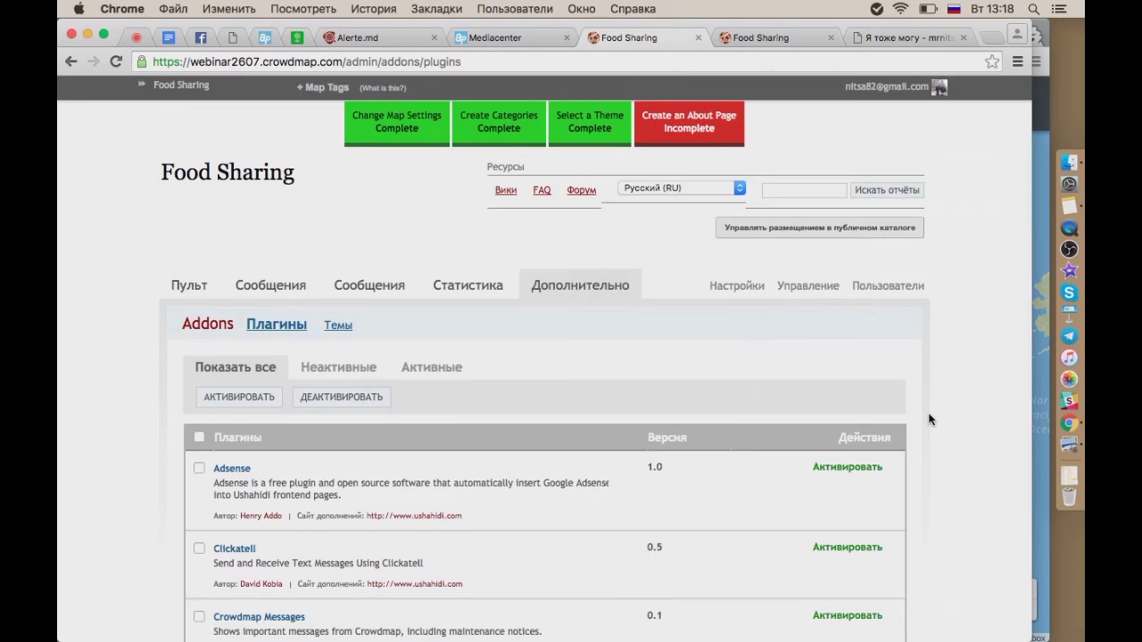
pyautogui.scroll(-5, 931, 418)
pyautogui.scroll(3, 929, 419)
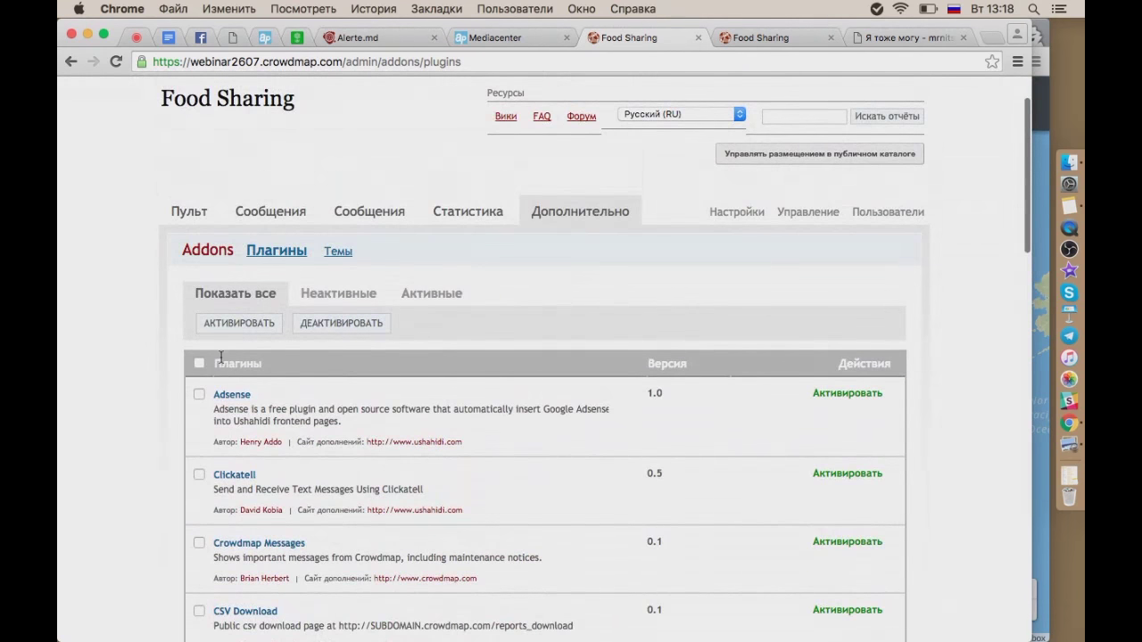
pyautogui.click(199, 363)
pyautogui.click(299, 251)
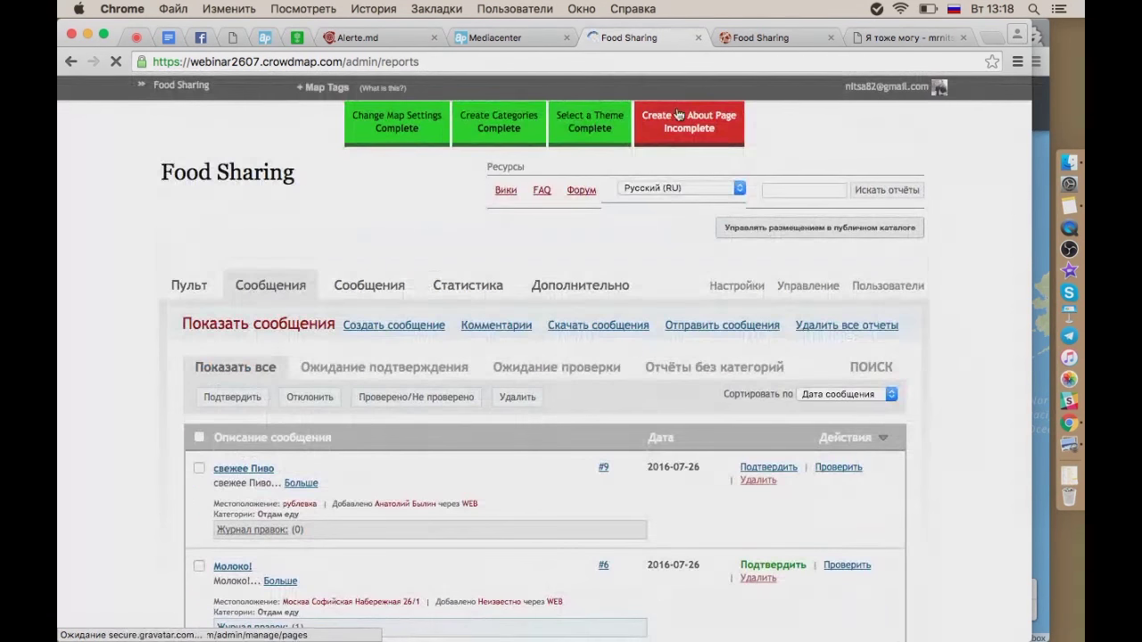
pyautogui.scroll(-2, 994, 369)
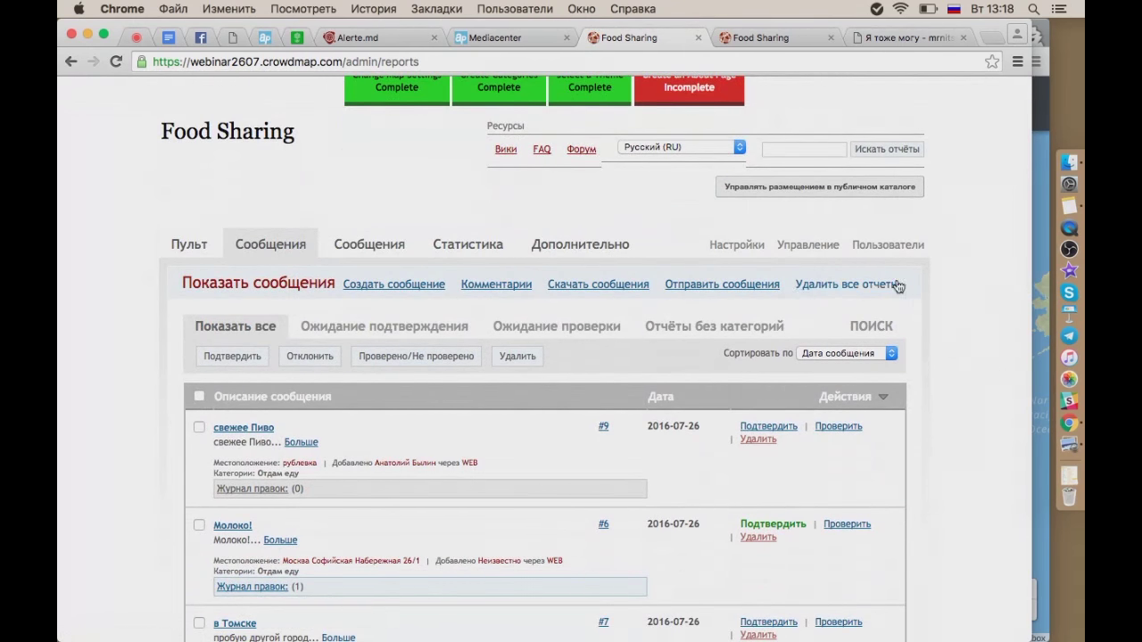
pyautogui.click(200, 396)
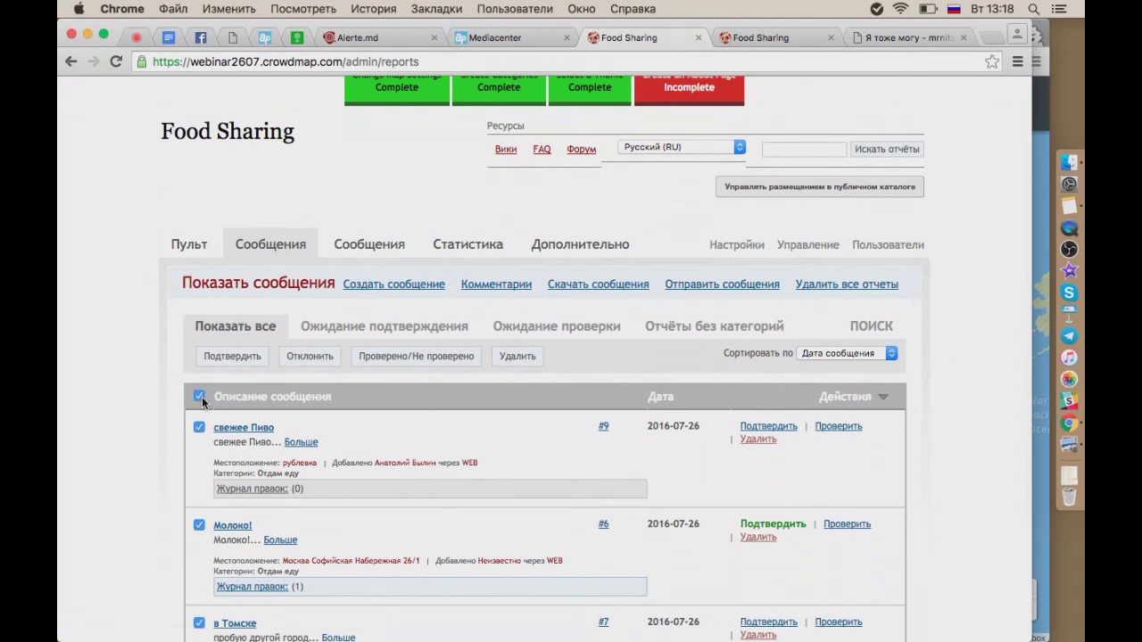
# Open the Скачать сообщения page with CSV format and all report types selected
pyautogui.scroll(-2, 451, 417)
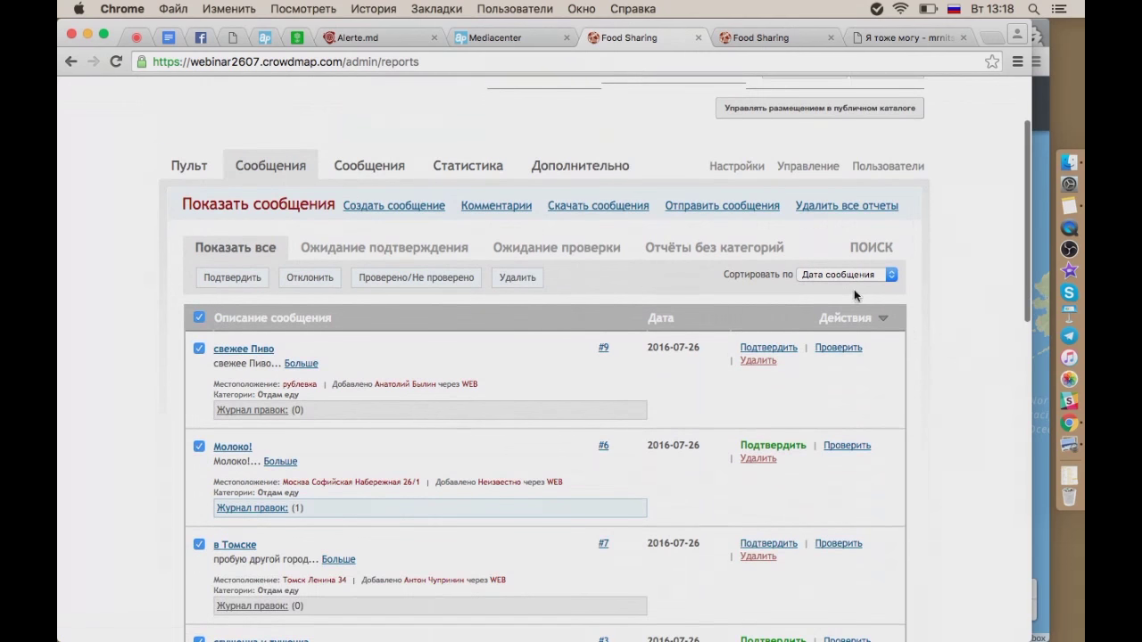
pyautogui.click(882, 319)
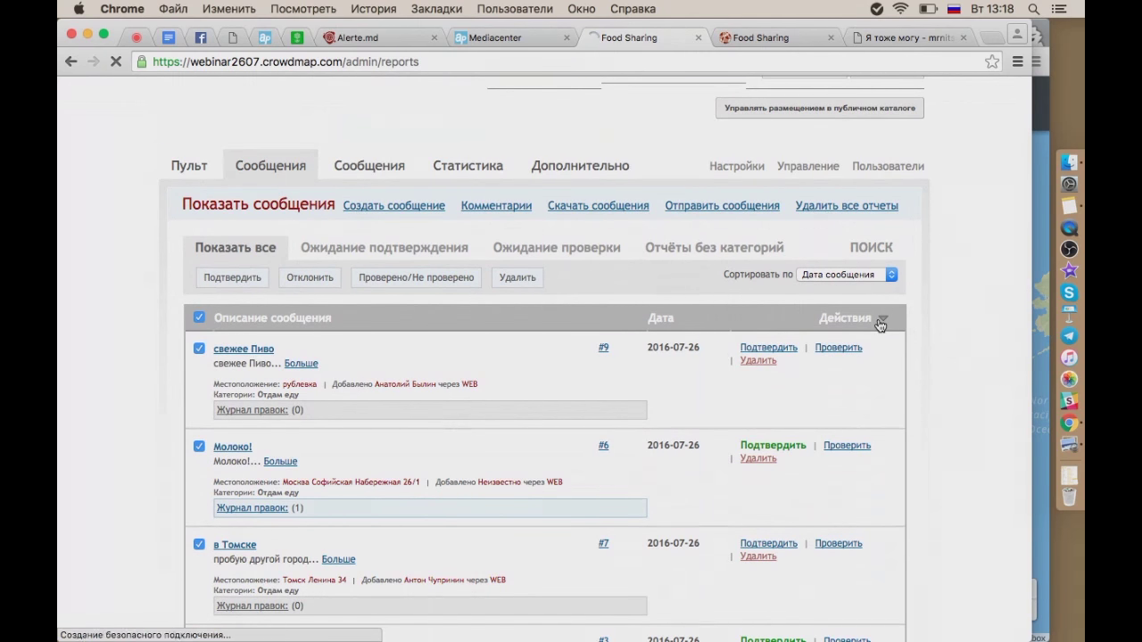
pyautogui.scroll(-15, 917, 518)
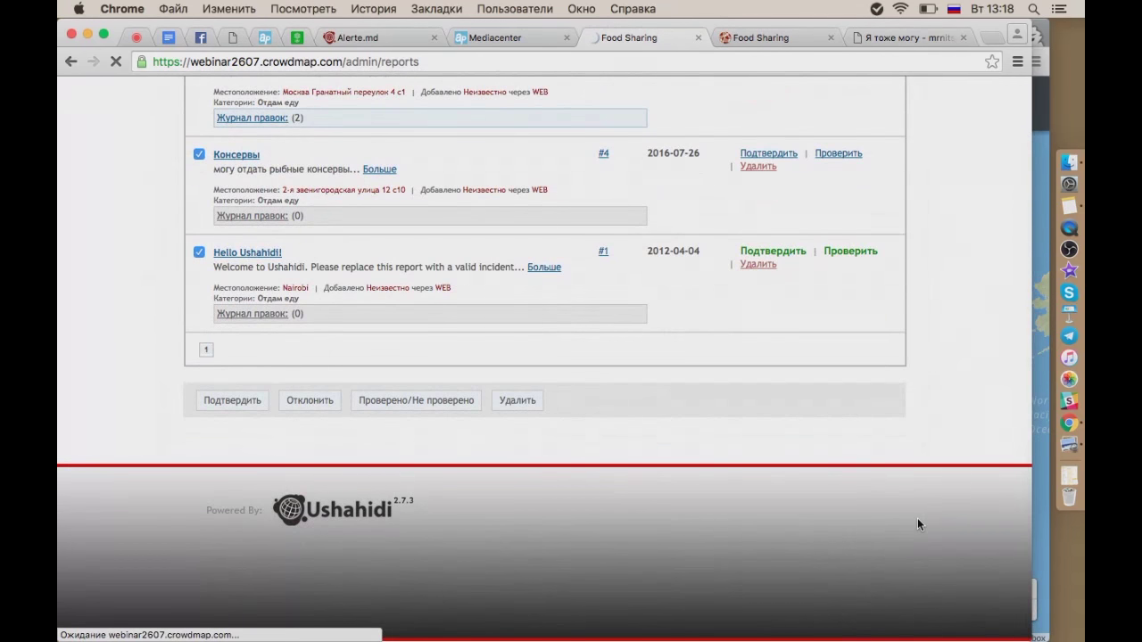
pyautogui.scroll(8, 918, 523)
pyautogui.scroll(10, 918, 520)
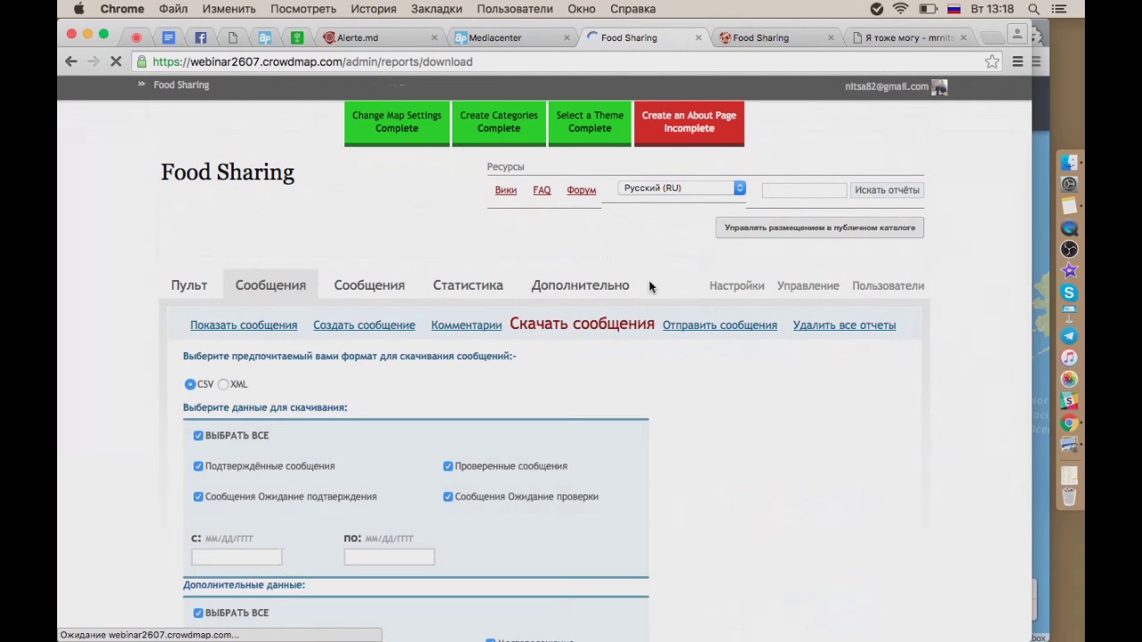
# Review the export form's additional data fields, then return to the iMind conference page
pyautogui.scroll(-2, 733, 407)
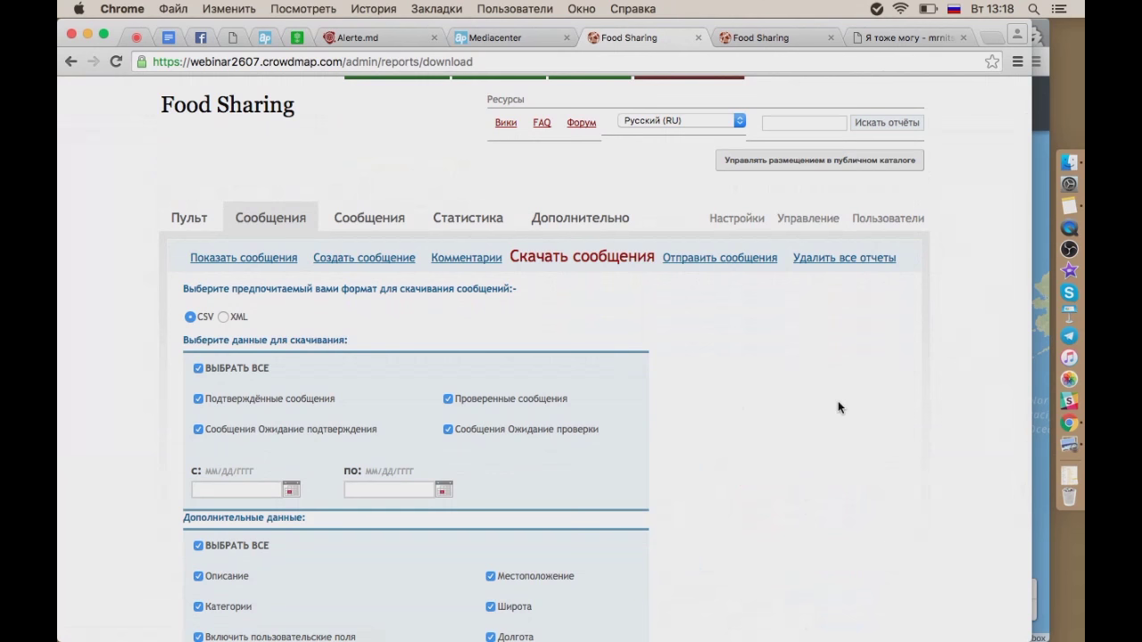
pyautogui.scroll(-8, 841, 457)
pyautogui.scroll(10, 840, 457)
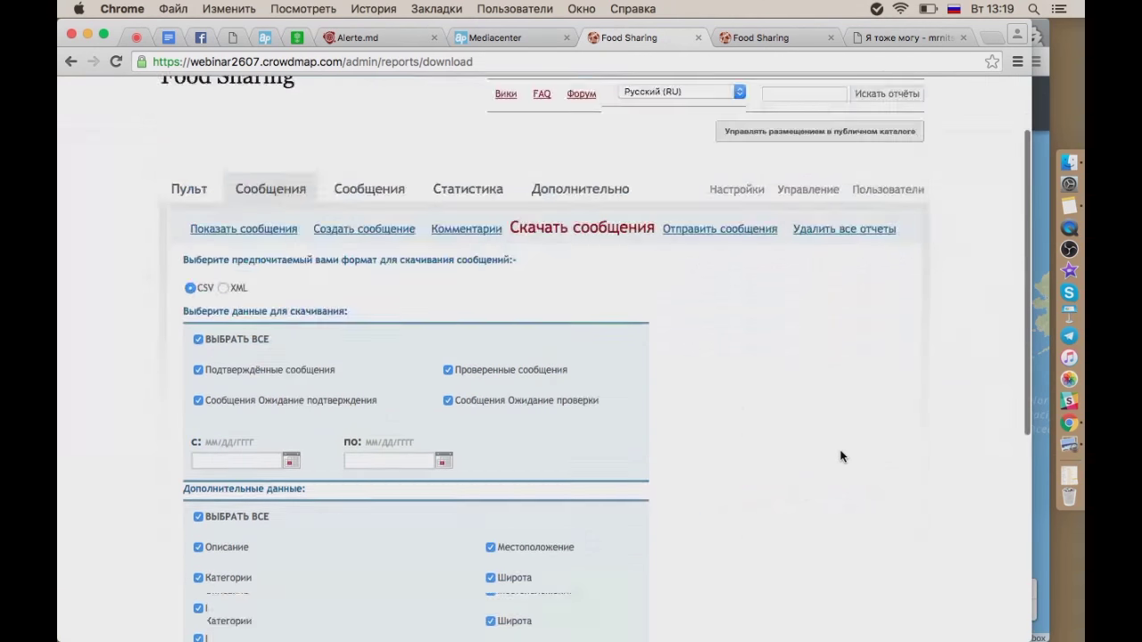
pyautogui.click(141, 37)
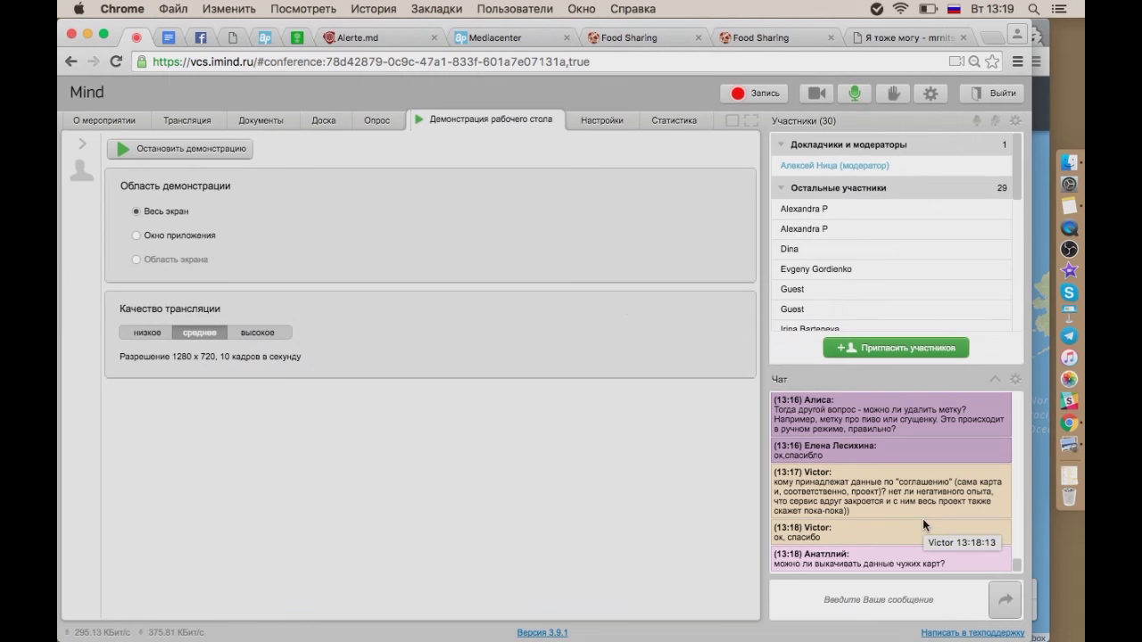
# Collapse Alerte.md's 'Filter reports by' panel to show the full Chișinău map, then return to the conference
pyautogui.click(372, 36)
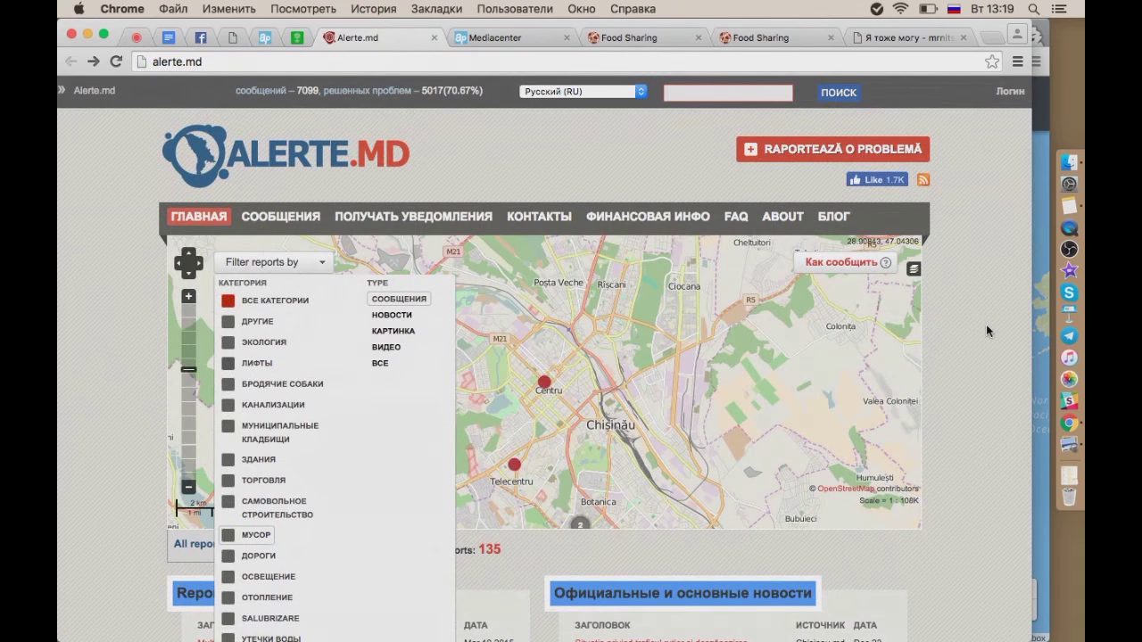
pyautogui.scroll(-5, 986, 330)
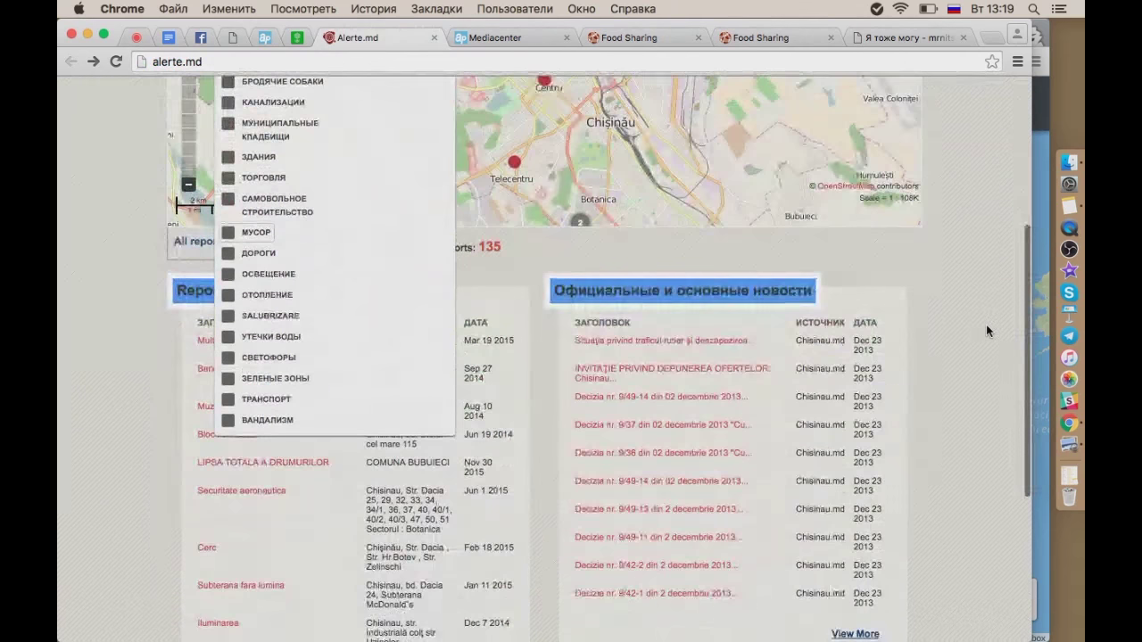
pyautogui.scroll(-3, 987, 329)
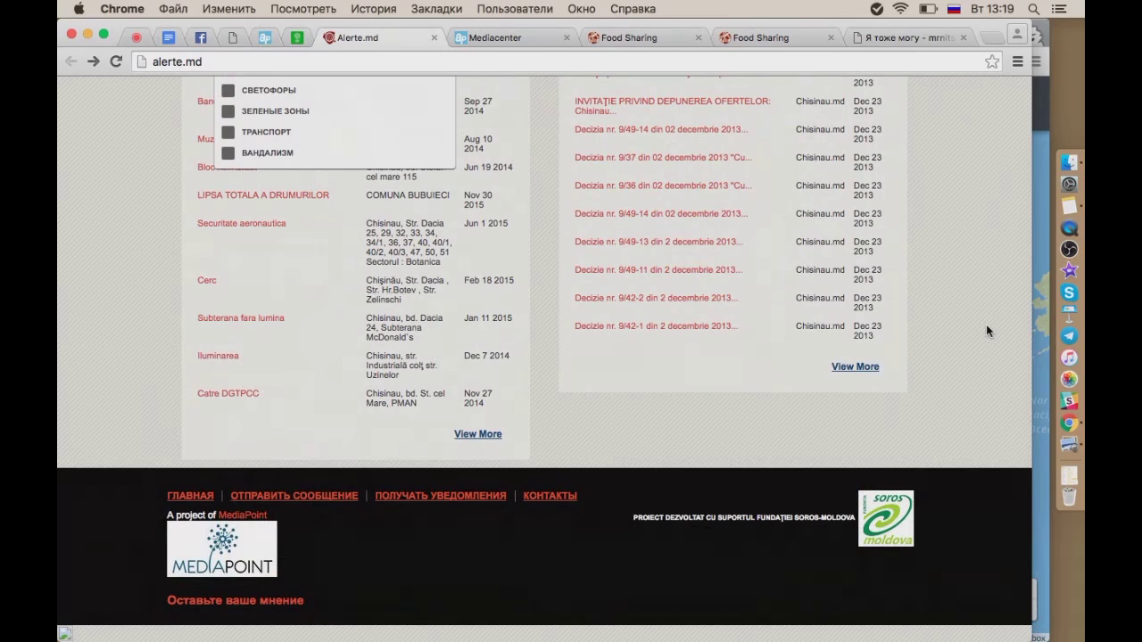
pyautogui.scroll(4, 986, 330)
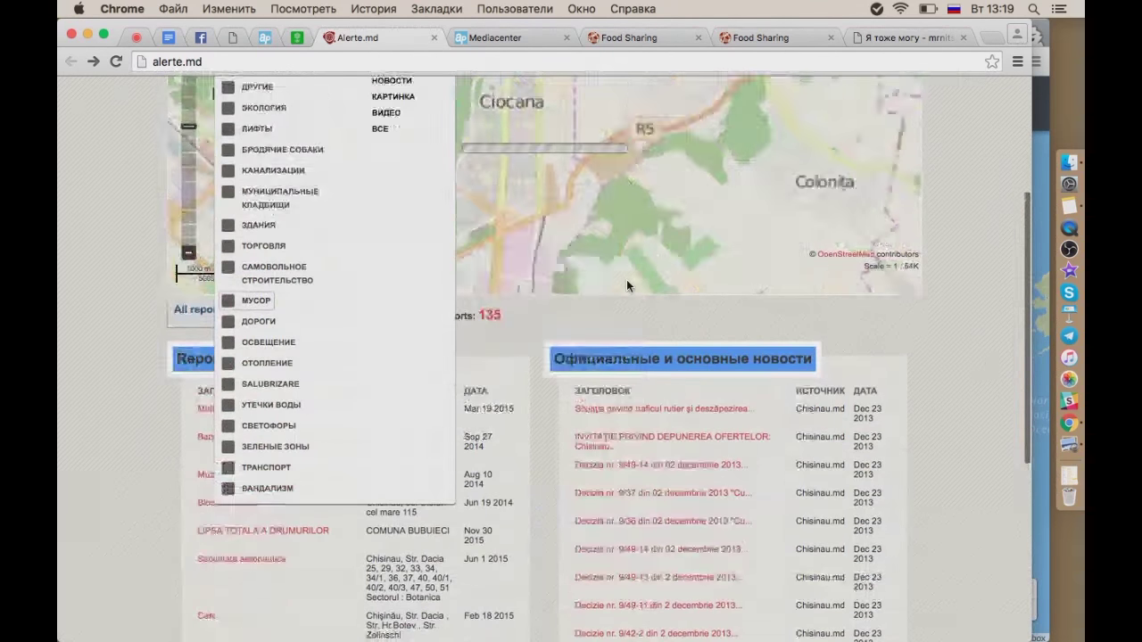
pyautogui.scroll(3, 961, 338)
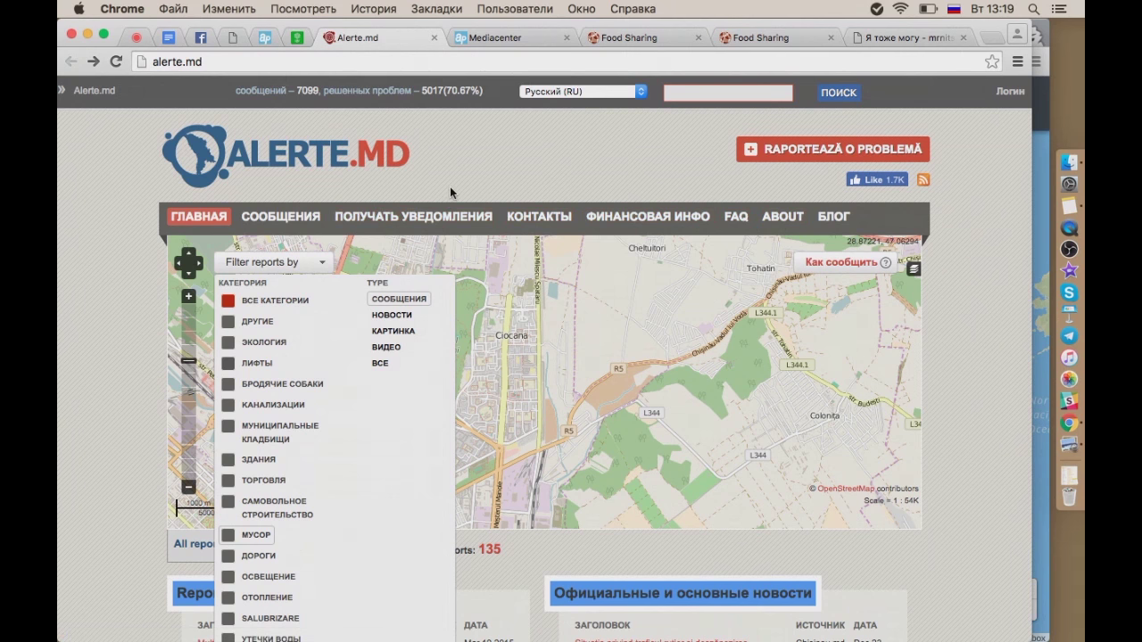
pyautogui.click(319, 262)
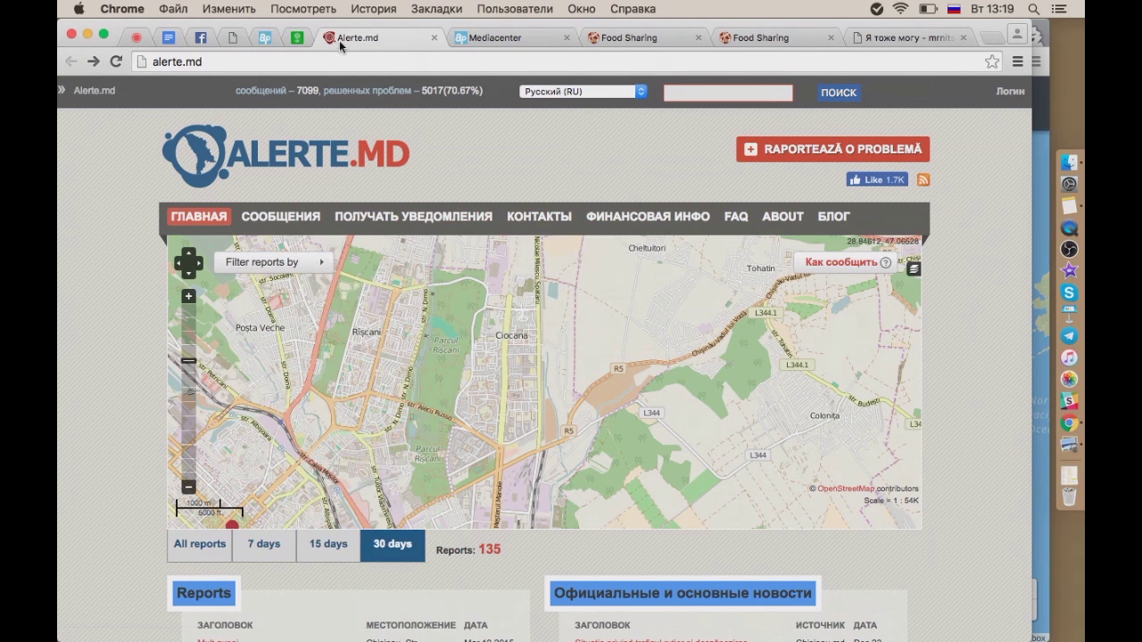
pyautogui.click(138, 40)
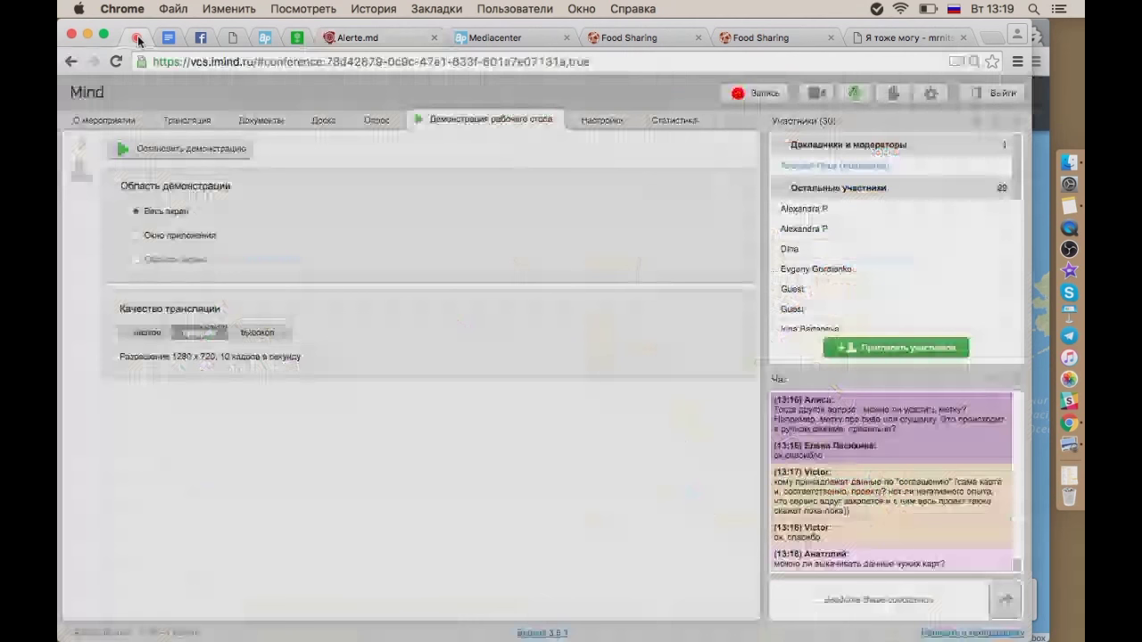